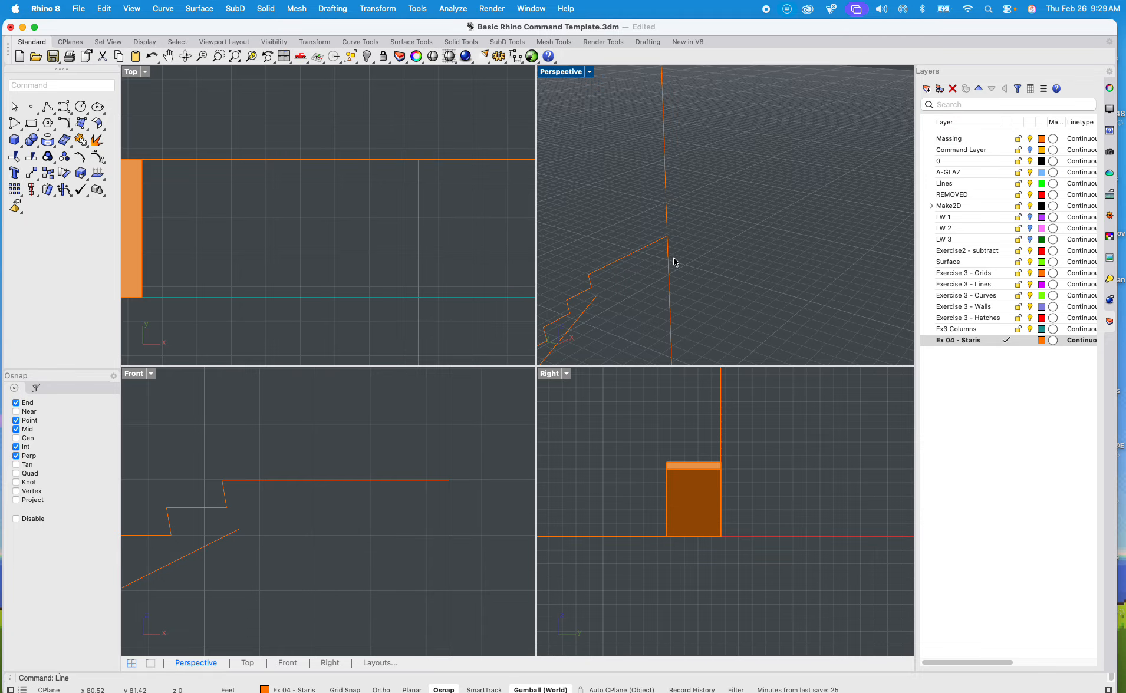
Step: Draw the top landing's horizontal underside line from the sloped line's end to the vertical guide, and close its end with a vertical line
right_drag(674, 261, 639, 293)
key(Return)
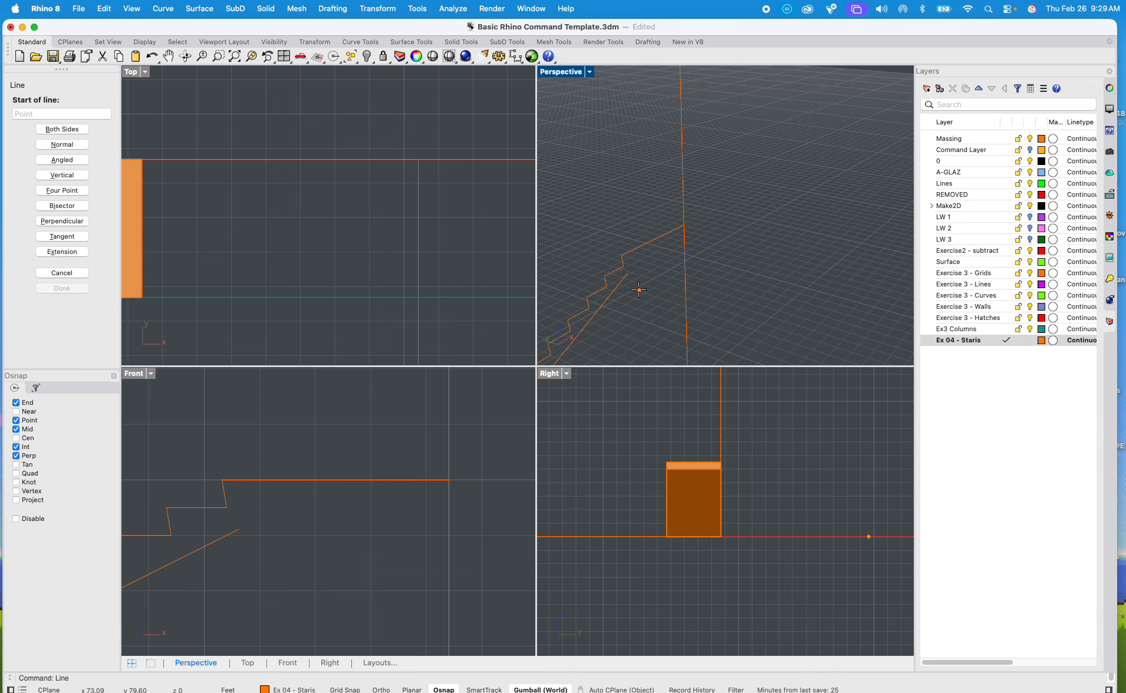
click(628, 274)
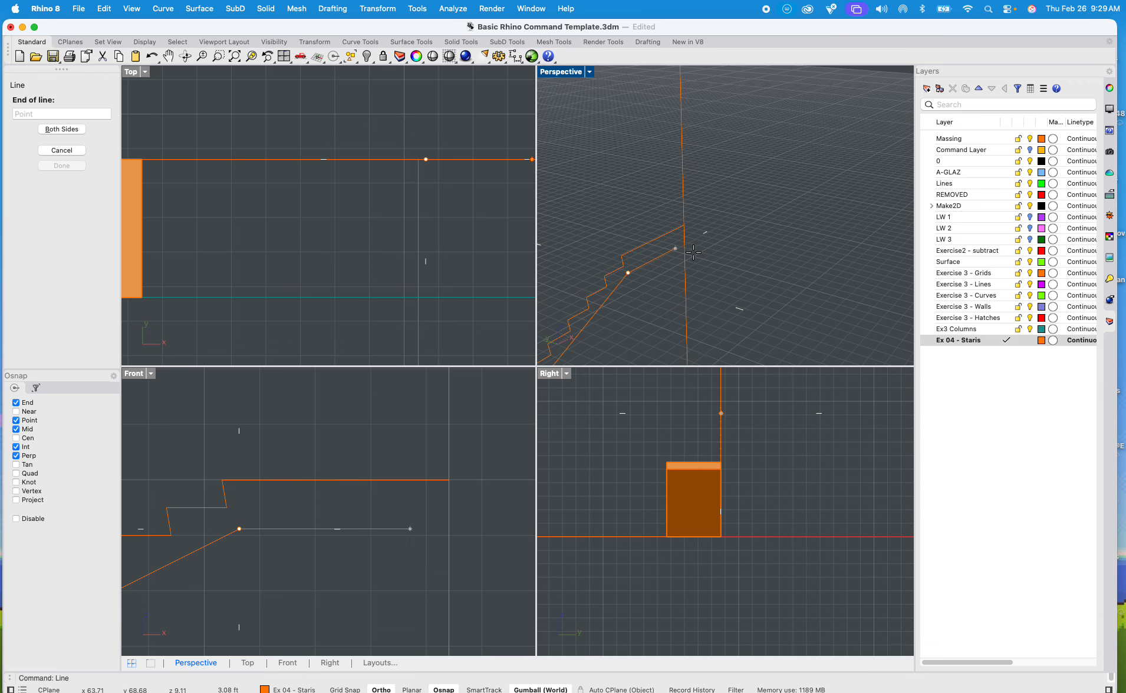
click(693, 242)
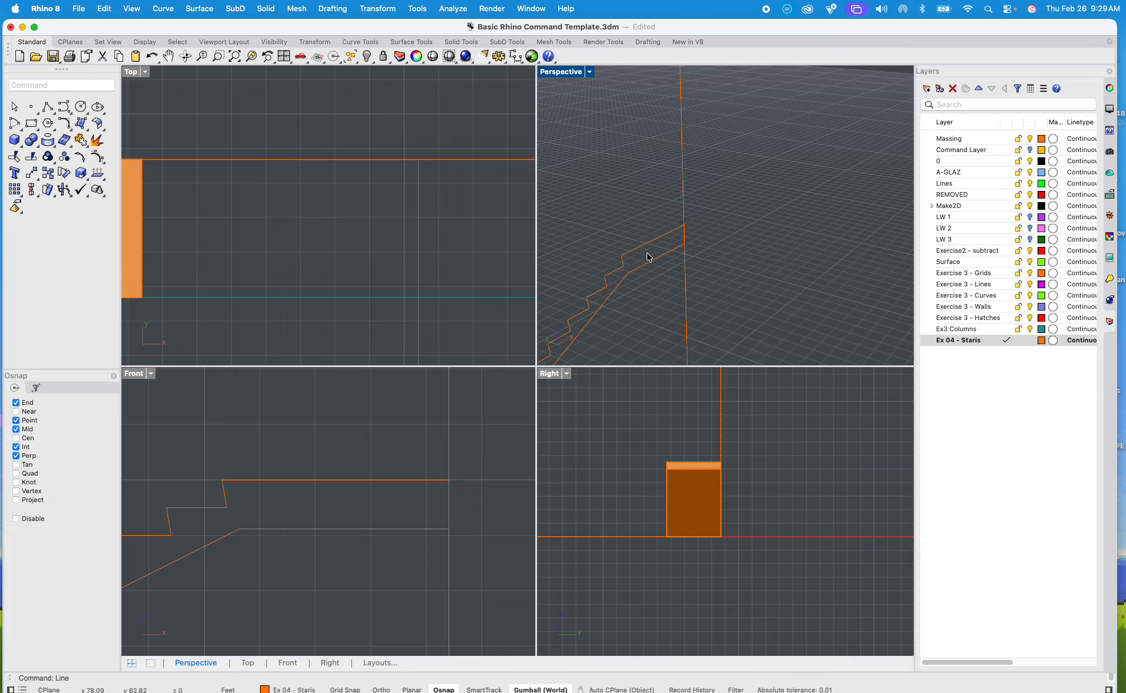
key(Return)
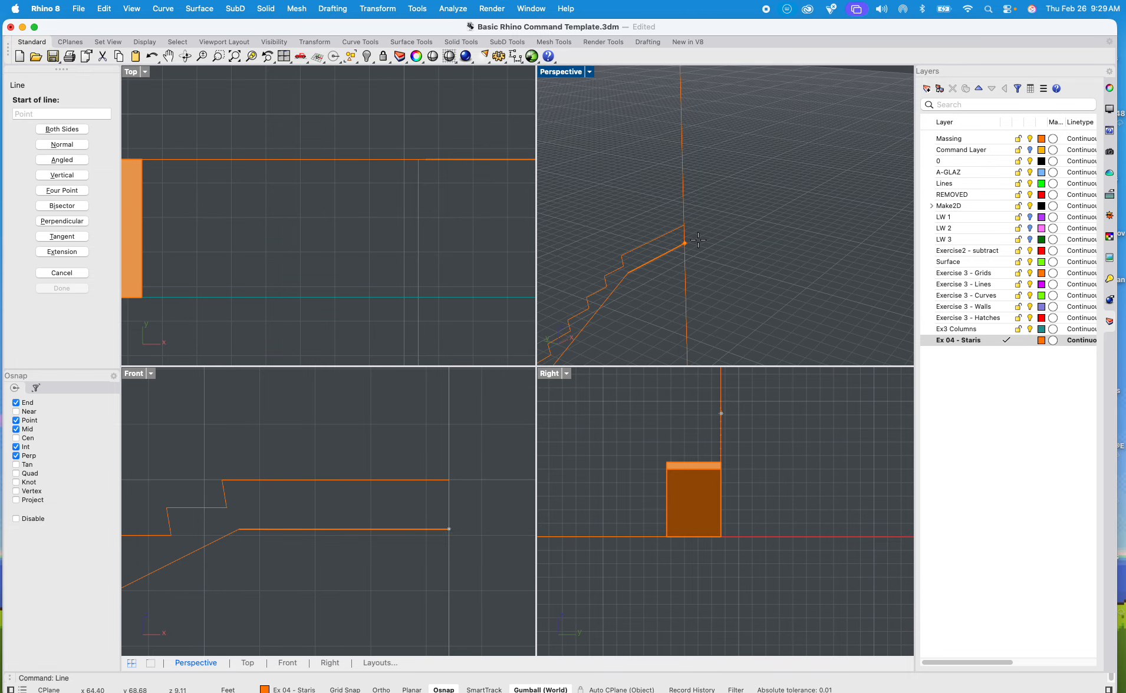
click(687, 229)
click(687, 243)
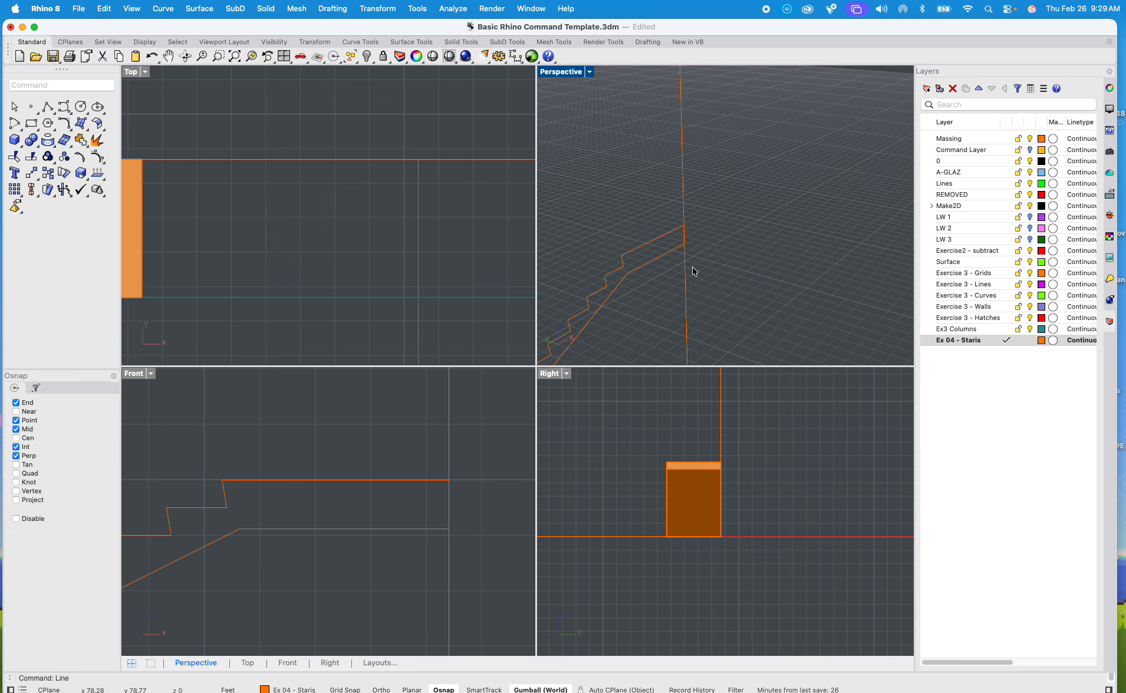
Step: Select the five curves of the upper flight's stair profile and join them
scroll(695, 268, down, 6)
shift+right_drag(696, 262, 664, 210)
drag(836, 259, 548, 226)
scroll(549, 227, up, 5)
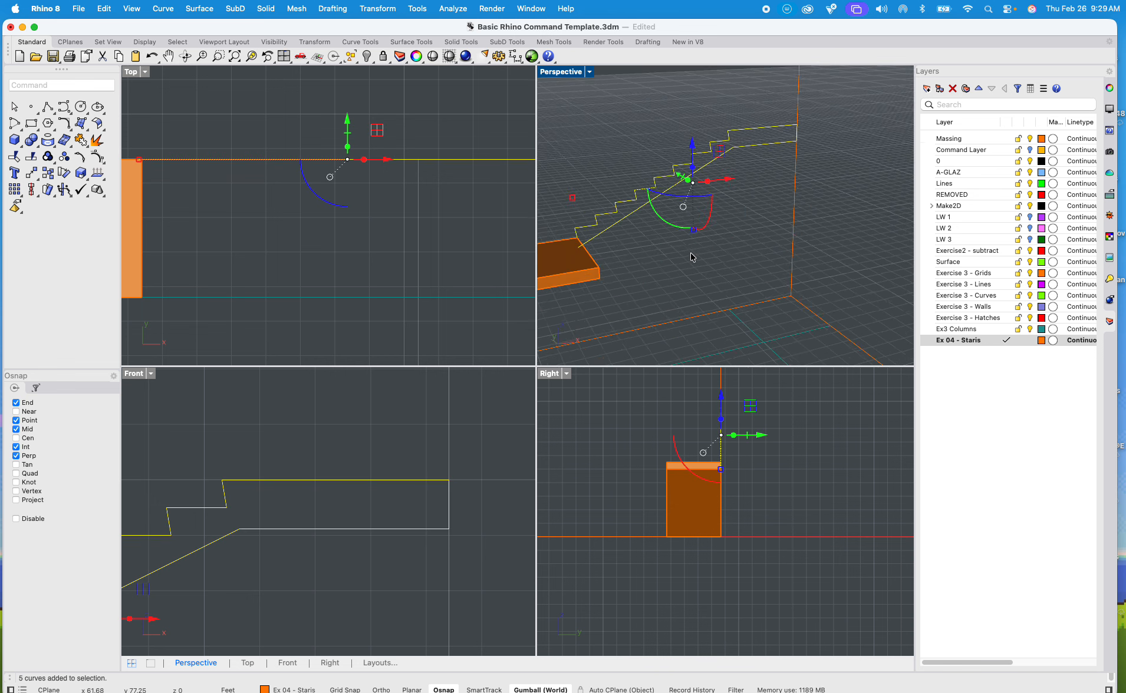
scroll(543, 253, up, 5)
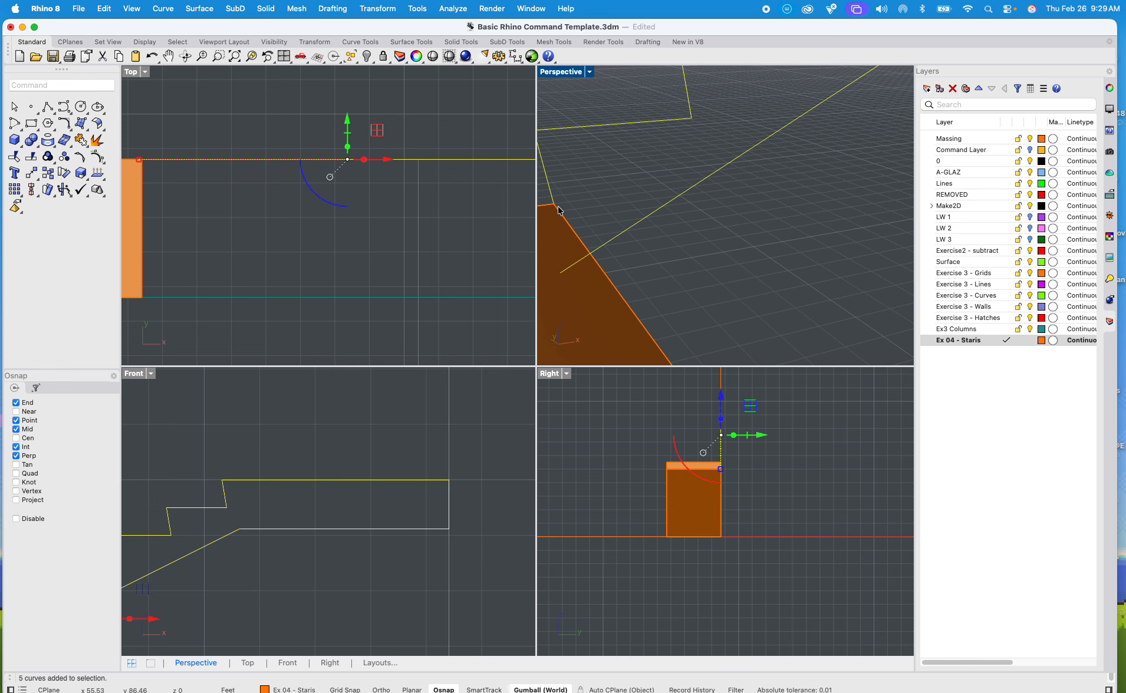
scroll(572, 216, down, 6)
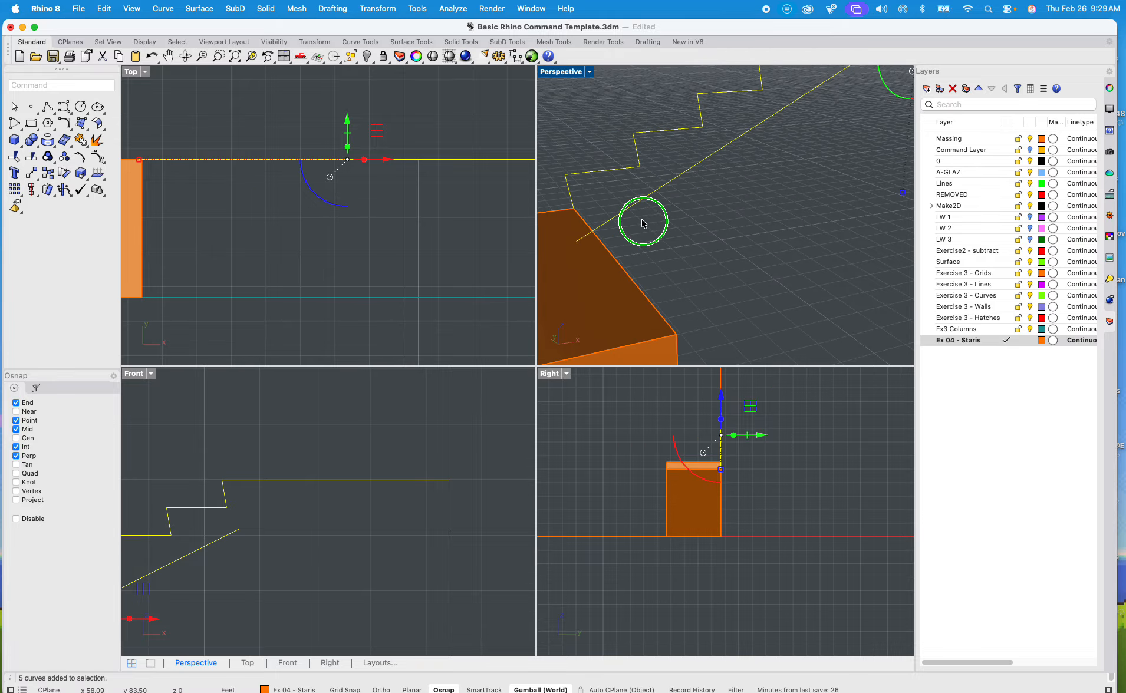
shift+right_drag(678, 244, 619, 247)
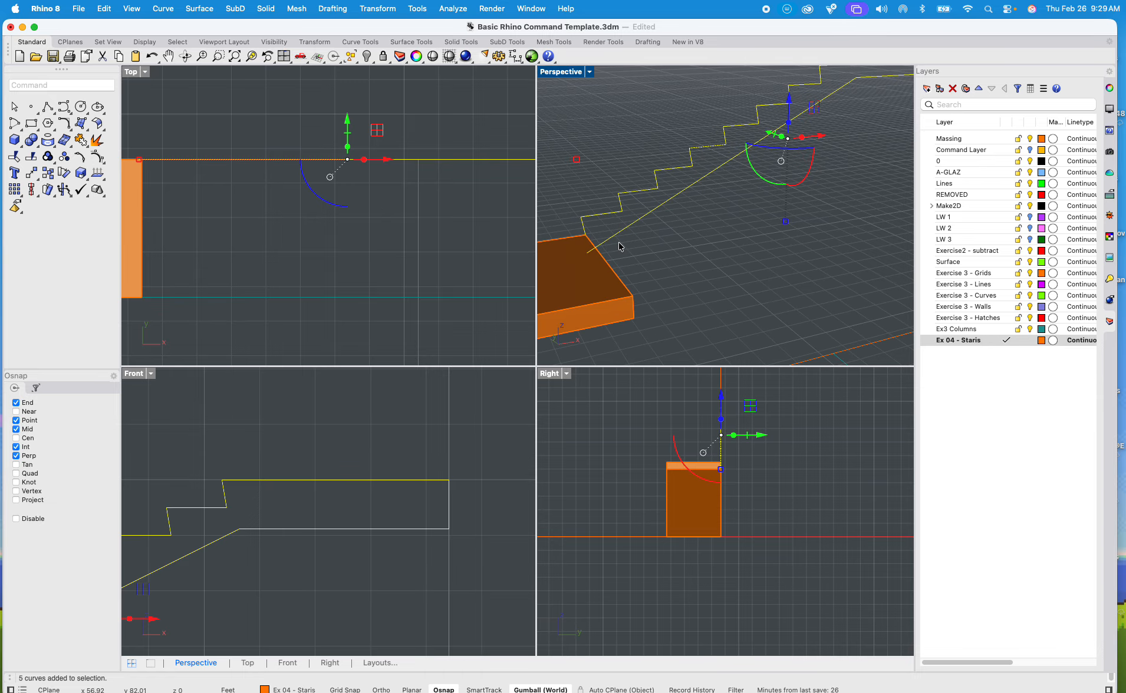
text(join)
key(Return)
Step: Close the joined stair profile at its lower end with the CloseCrv command
text(c)
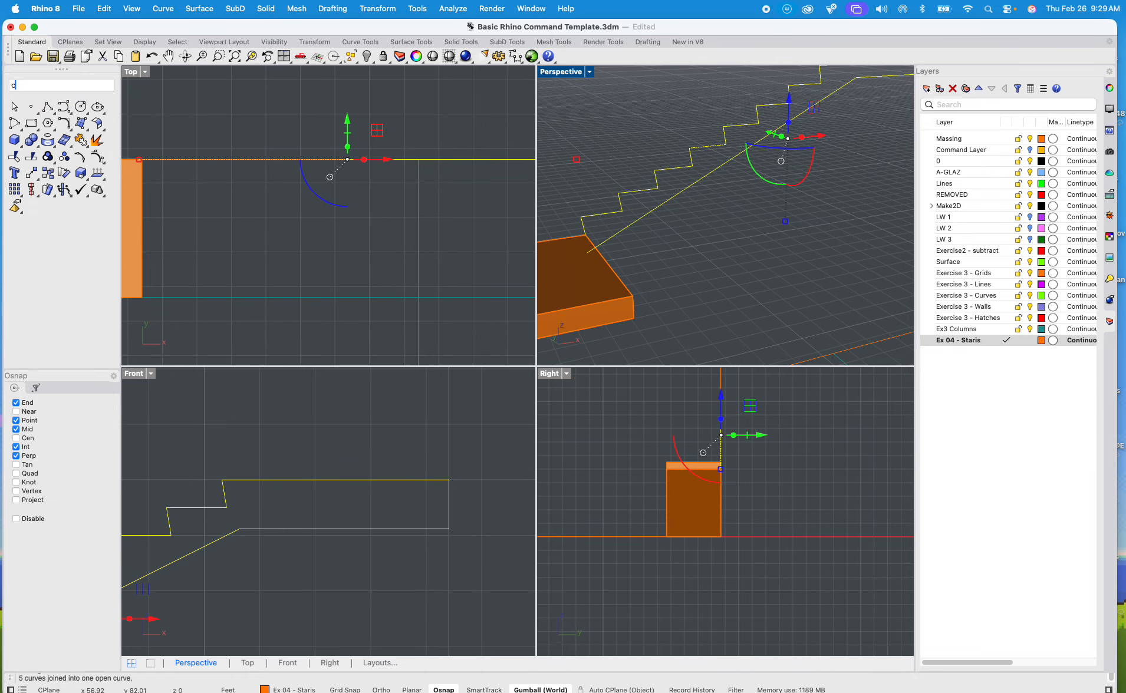
text(olse)
key(Down)
key(Down)
key(Down)
key(Down)
key(Down)
key(Down)
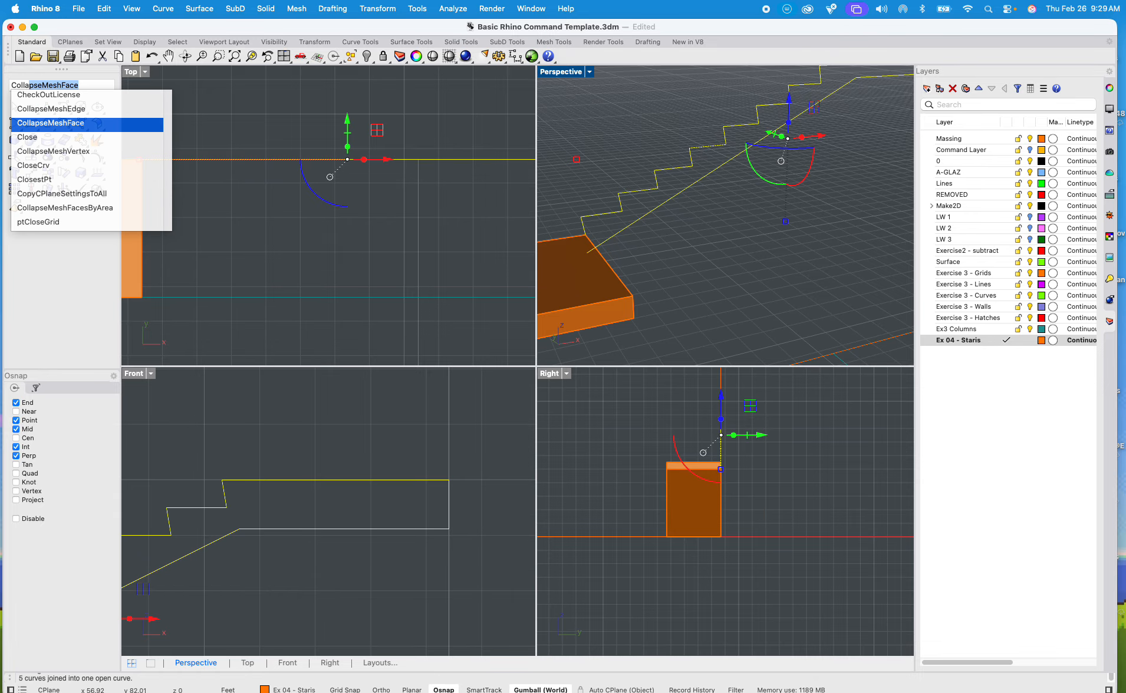
key(Return)
scroll(580, 262, up, 3)
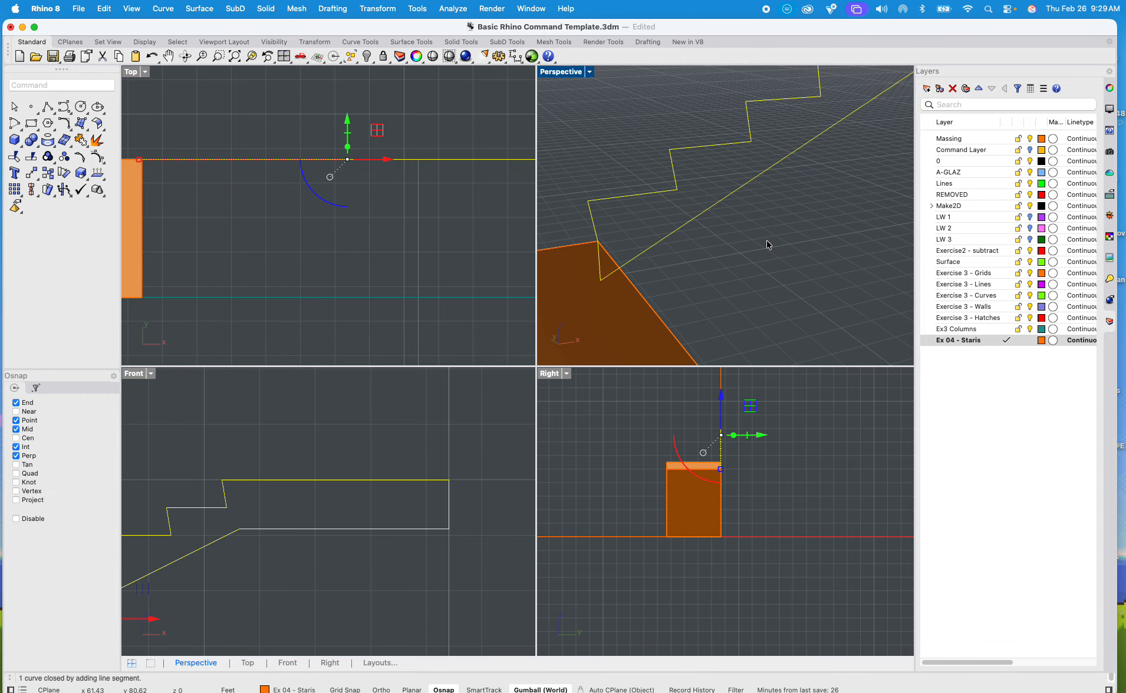
Step: Extrude the closed upper stair profile as a solid 4 ft wide, matching the opposite corner of the lower landing
scroll(761, 254, down, 2)
click(721, 235)
text(Ext)
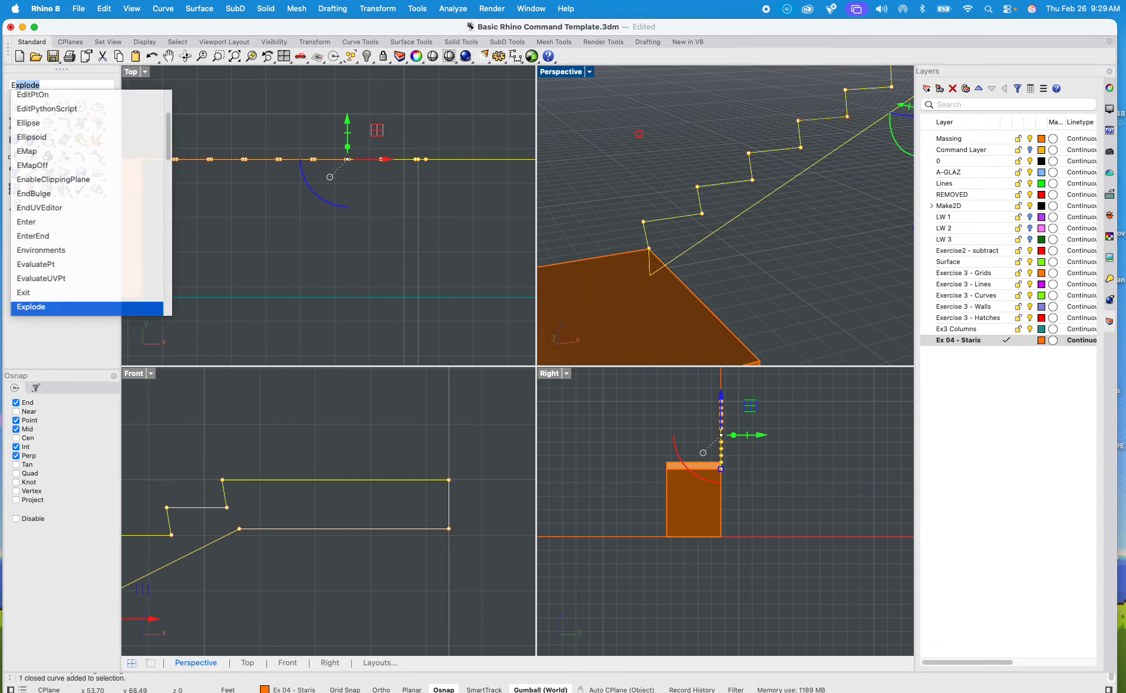
text(rude)
key(Return)
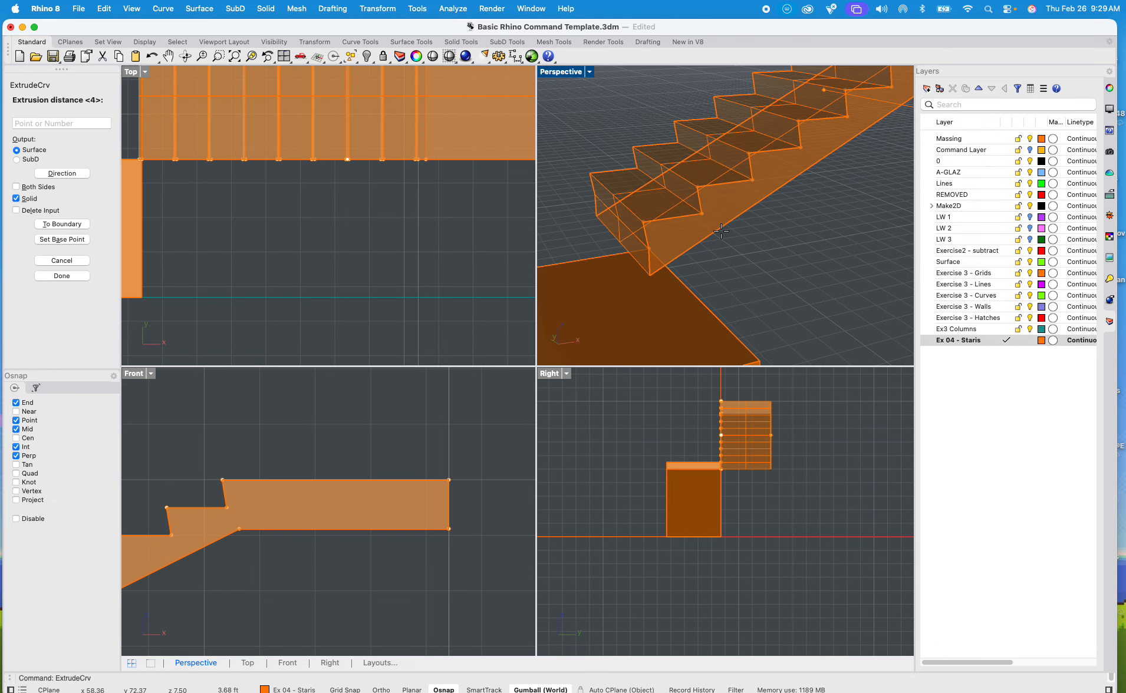
shift+right_drag(757, 323, 702, 251)
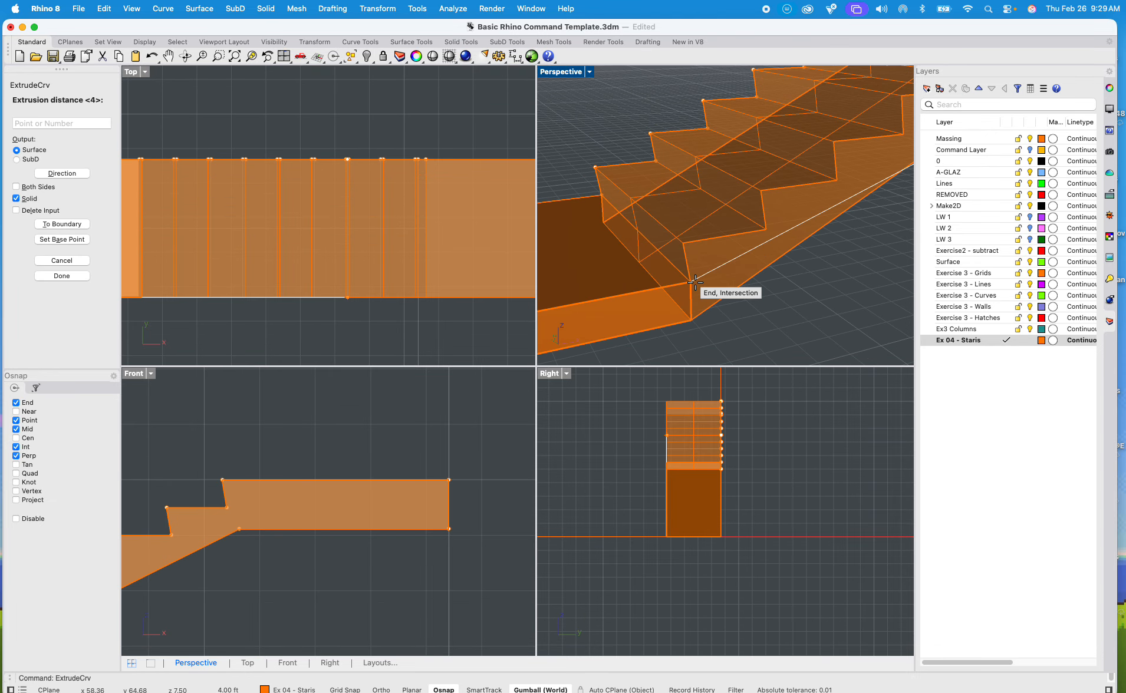
click(691, 273)
Step: Copy the upper stair flight from its lowest riser's bottom corner to the top landing's corner where the last riser ends
scroll(749, 288, down, 5)
click(754, 290)
right_drag(753, 288, 694, 272)
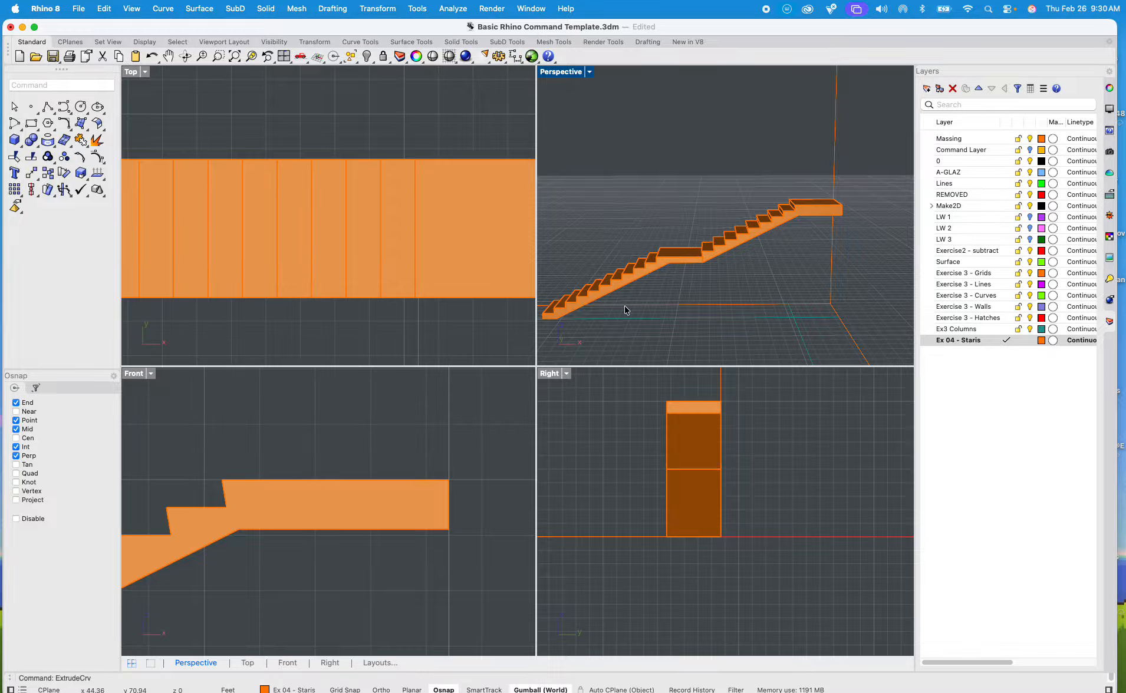
shift+right_drag(733, 238, 710, 248)
click(691, 219)
text(copy)
key(Return)
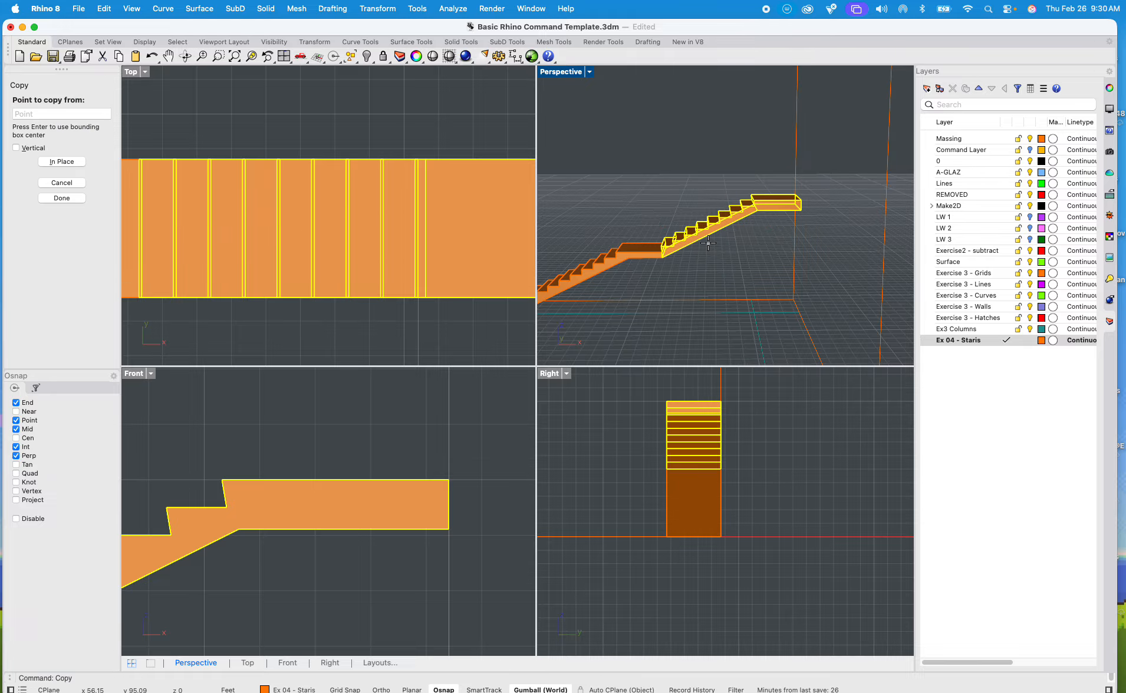
scroll(648, 245, up, 15)
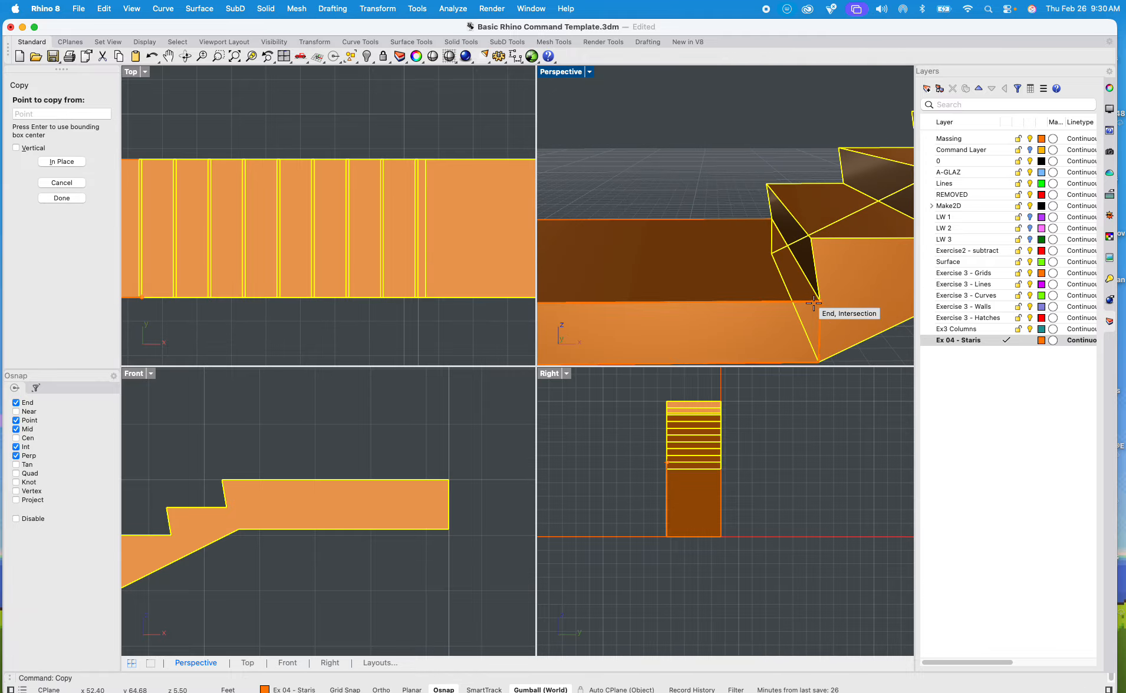
click(814, 302)
scroll(837, 295, down, 10)
scroll(839, 296, down, 6)
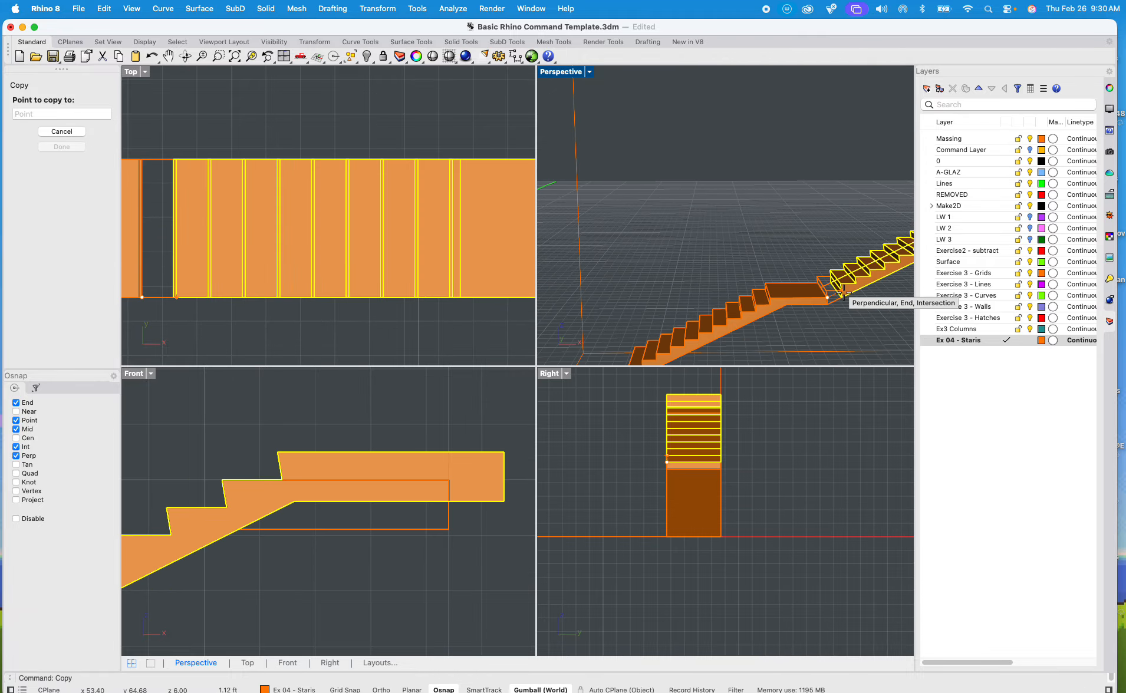
shift+right_drag(837, 296, 581, 299)
right_drag(585, 299, 733, 312)
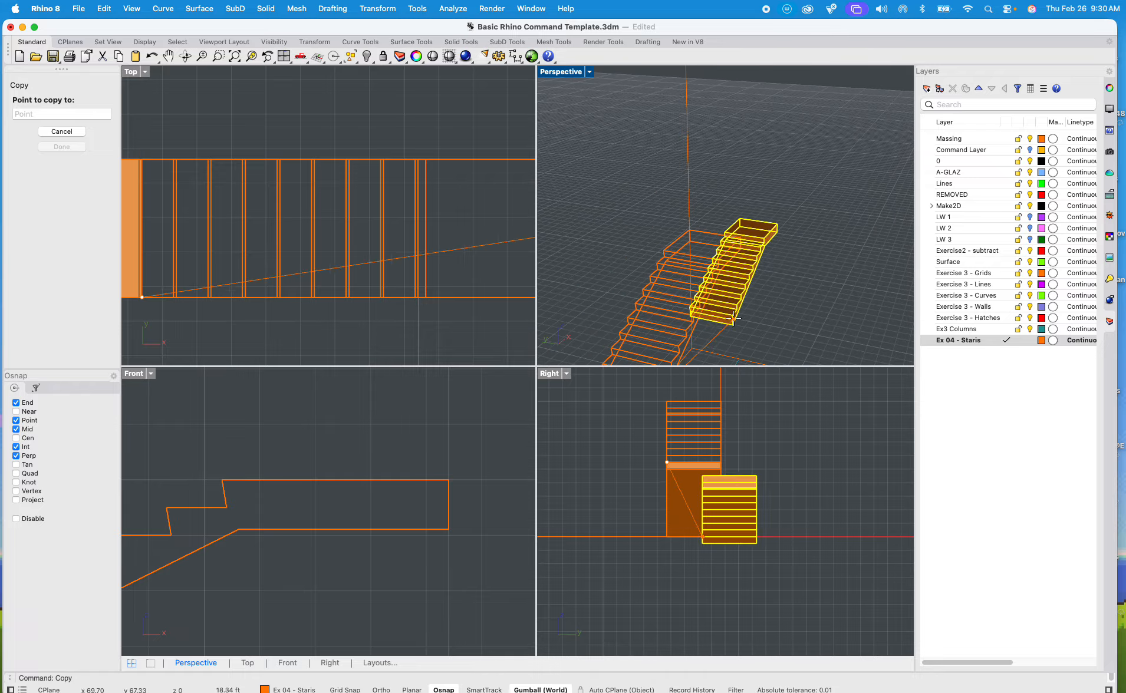
scroll(755, 243, up, 8)
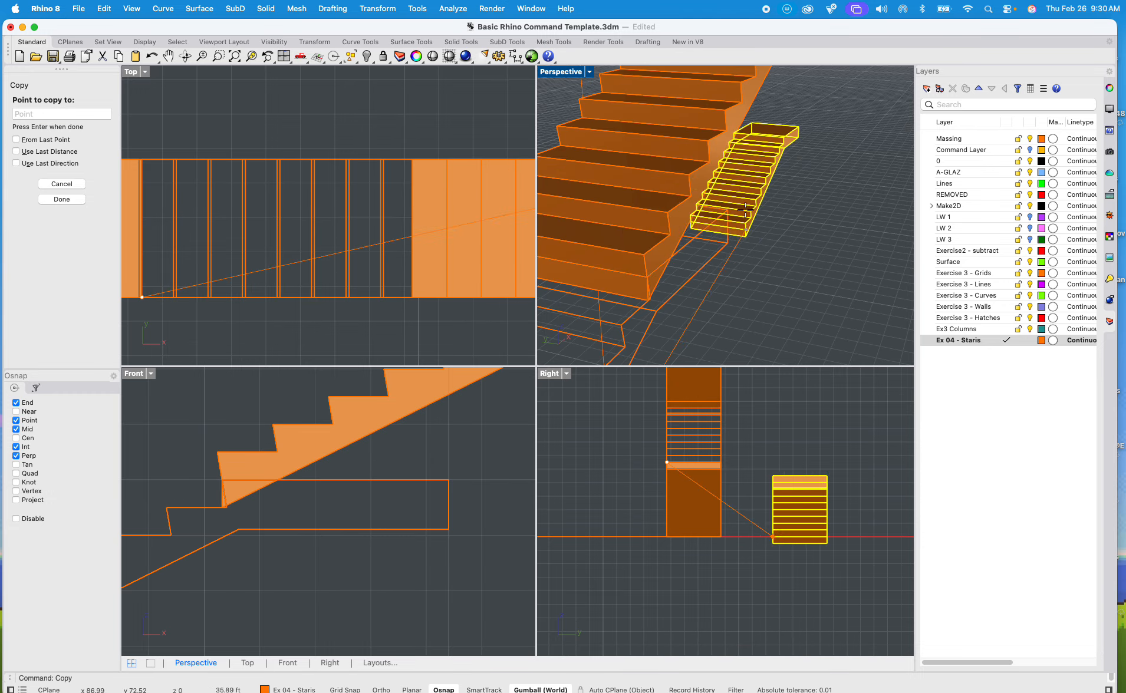
Step: Rotate the copied flight a quarter turn about its bottom corner so it climbs perpendicular to the lower flights, and maximize the Perspective viewport
click(686, 198)
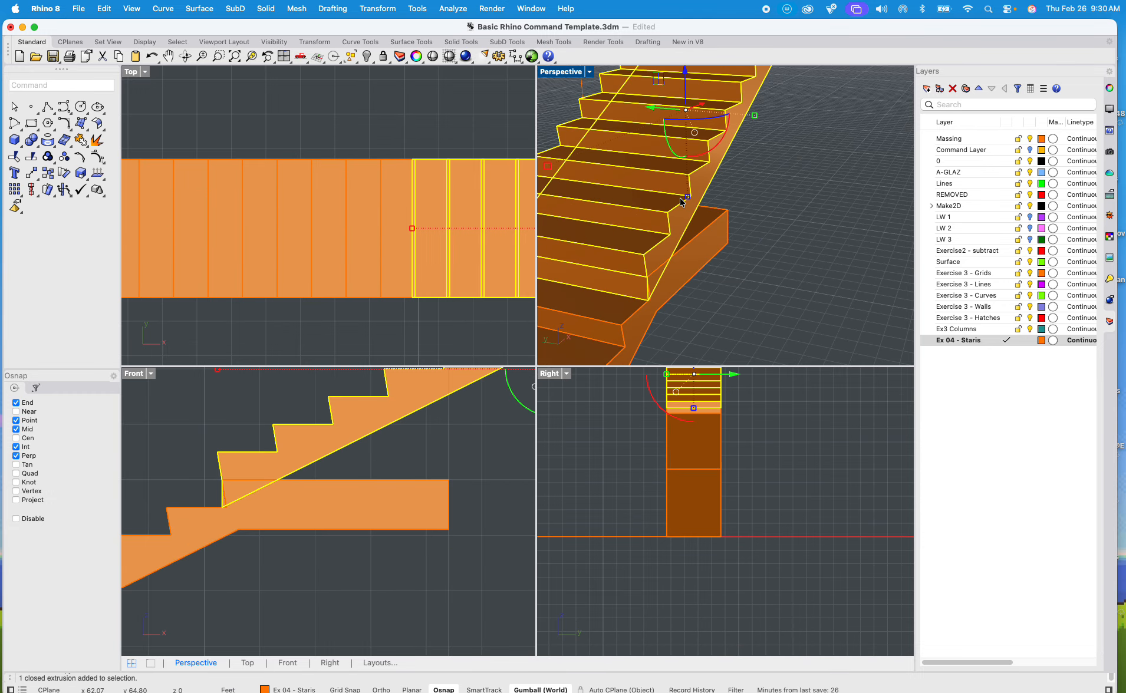
text(otate)
key(Return)
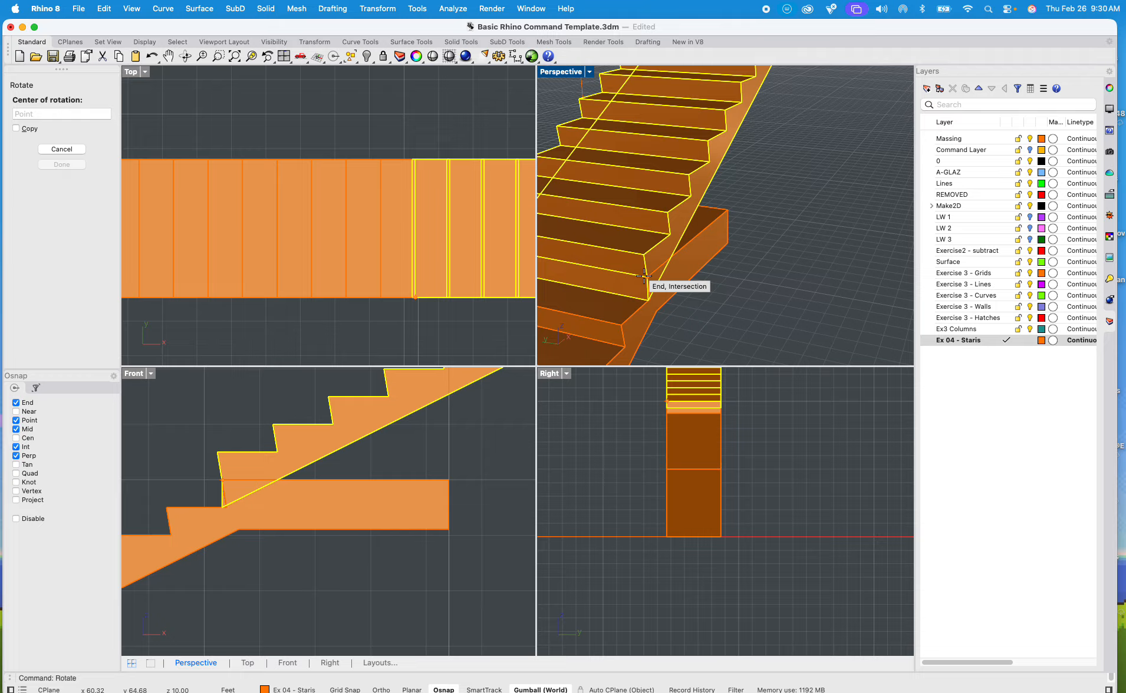
click(644, 275)
shift+right_drag(586, 298, 723, 287)
click(601, 235)
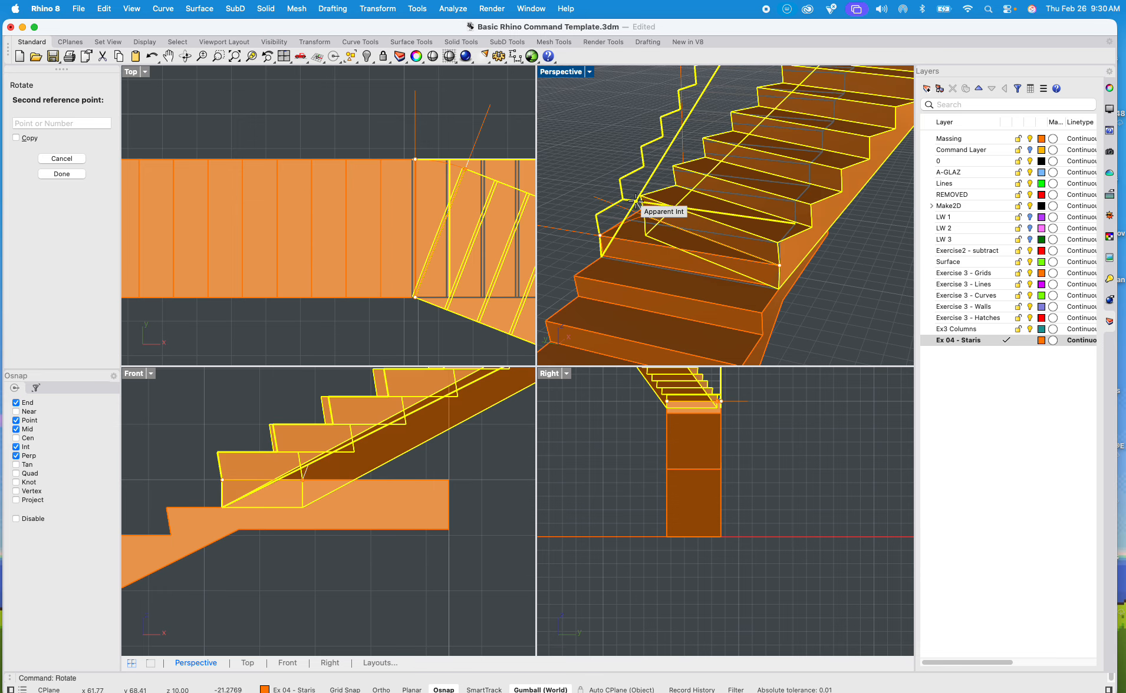
click(768, 173)
scroll(802, 148, down, 8)
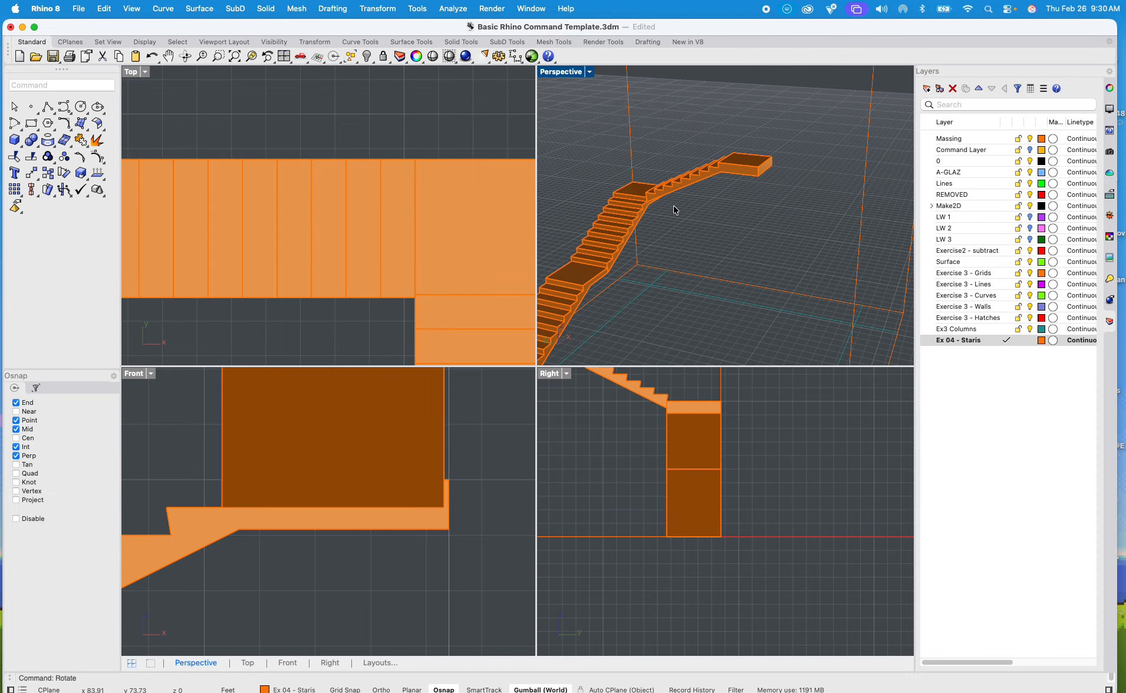
double_click(579, 74)
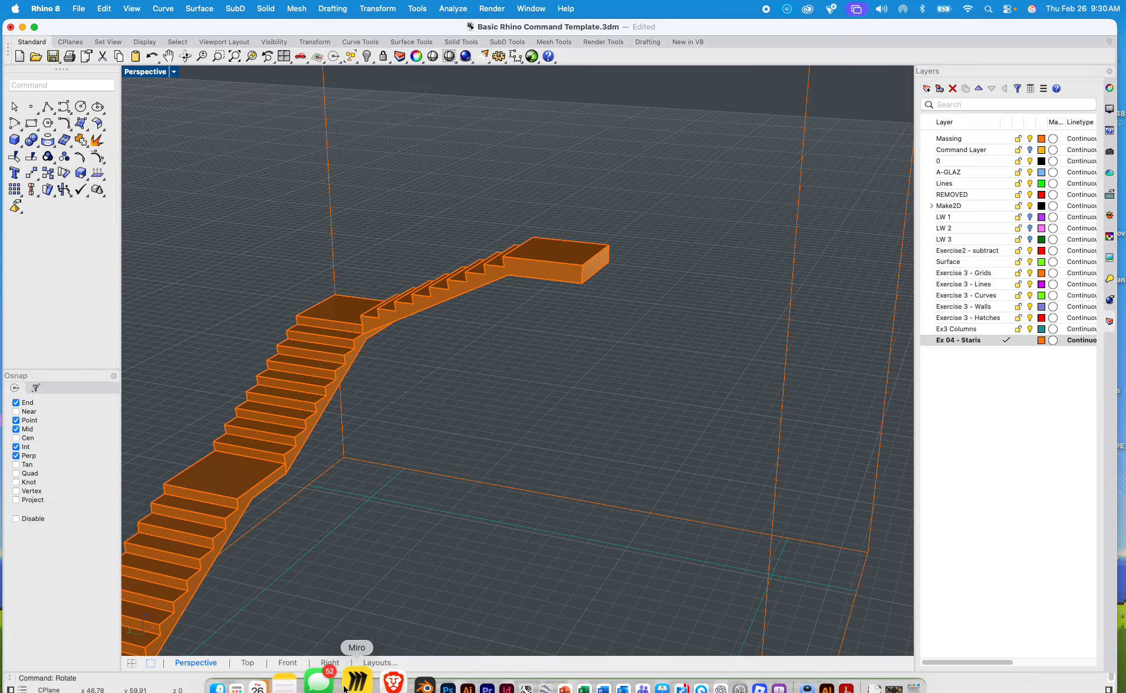
Step: Switch to the Brave browser and open "Stairs Ramps and Rails in Rhinoceros 3D Timelapse" from the CrabApple Designs channel's videos on YouTube
click(372, 681)
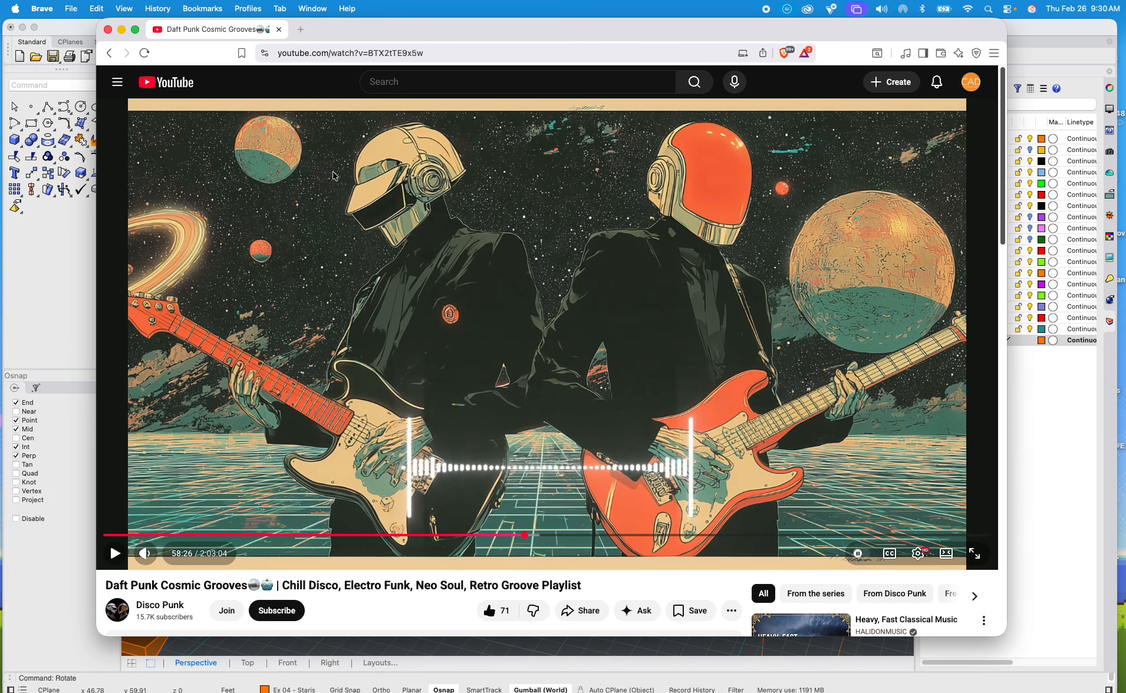
click(970, 83)
click(899, 143)
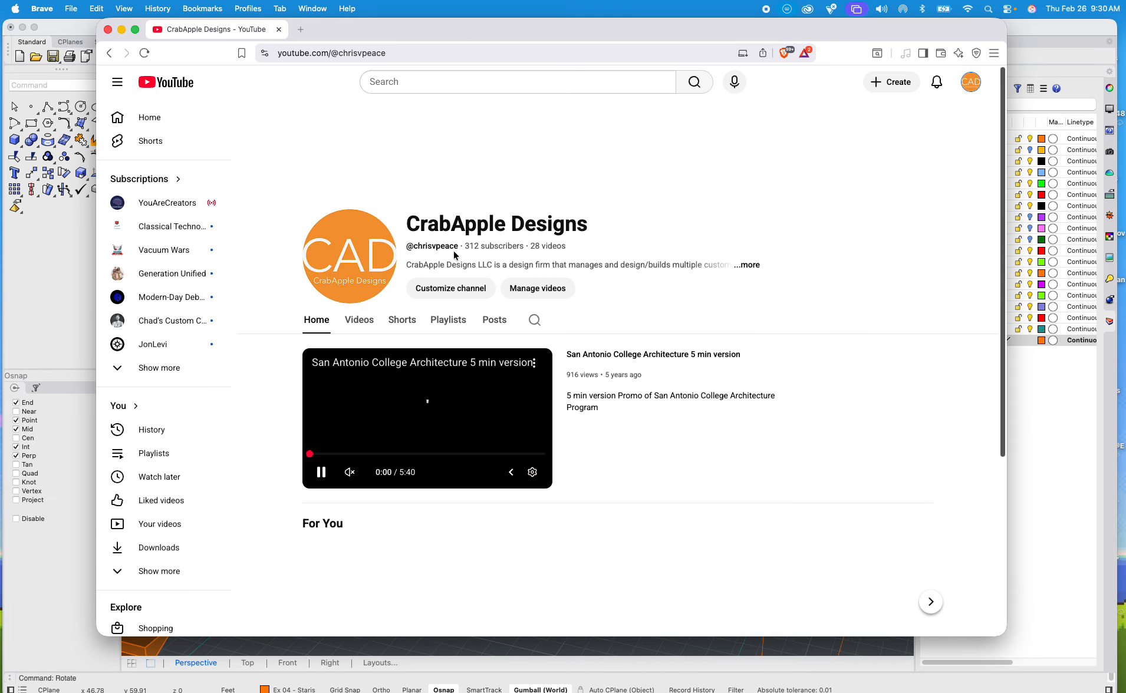
scroll(370, 328, down, 5)
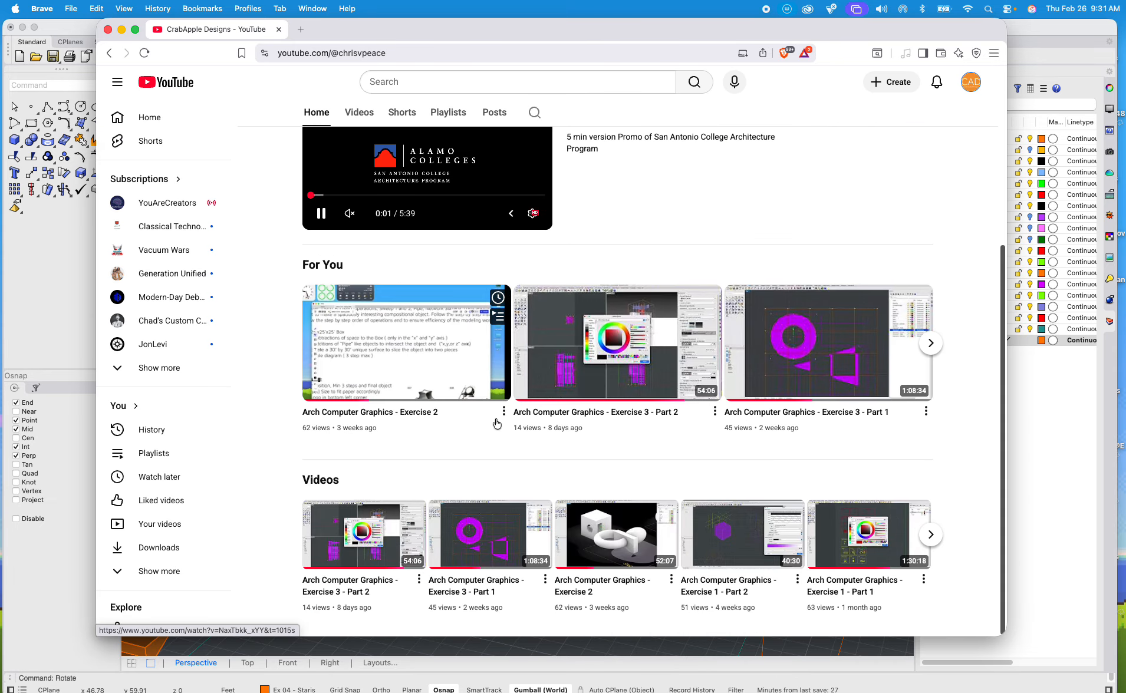
scroll(370, 329, up, 5)
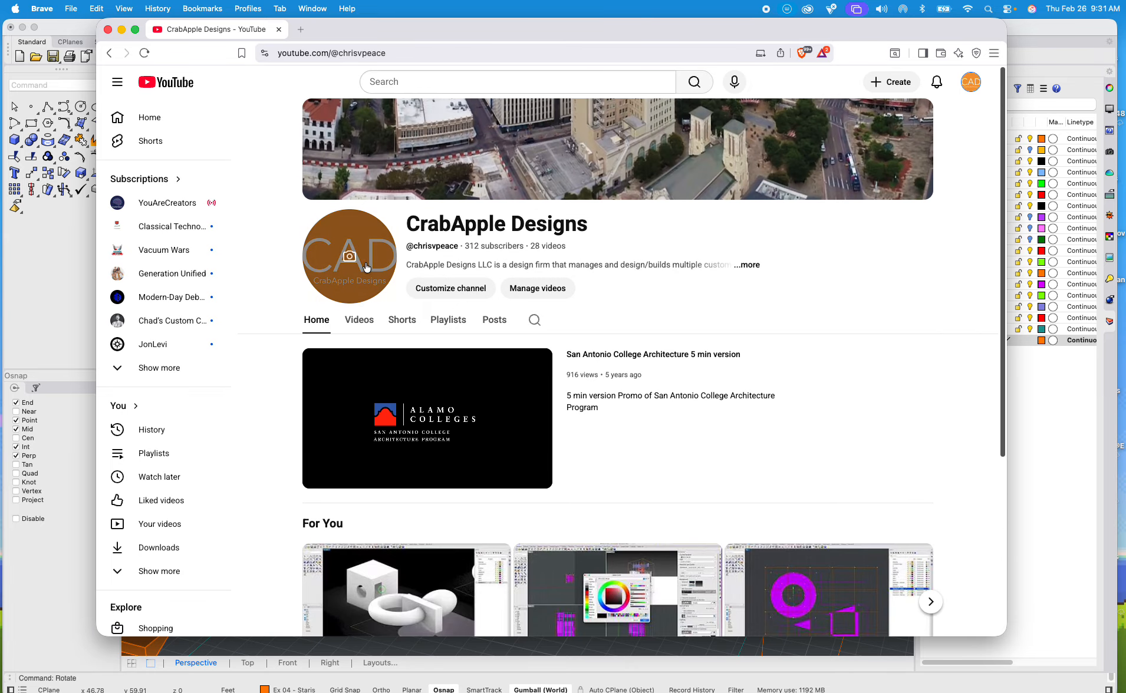
click(365, 321)
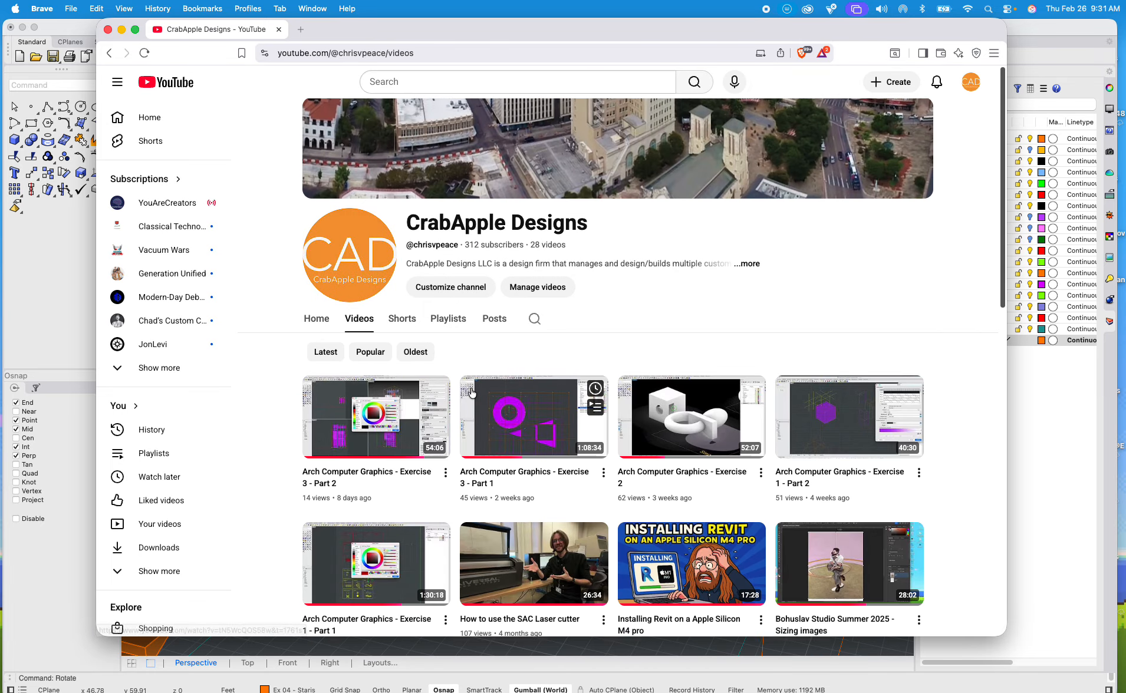
scroll(356, 353, down, 6)
click(352, 378)
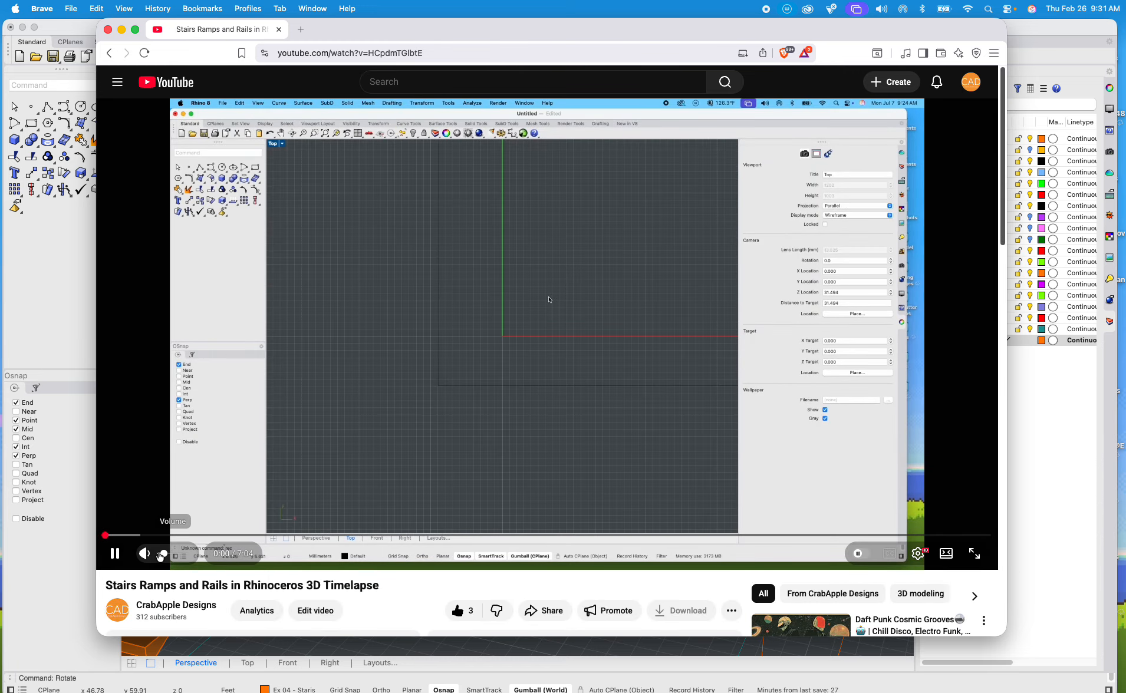
Step: Skim through the stairs timelapse with its sound muted and pause it at the MoveFace edit of the landing
click(151, 558)
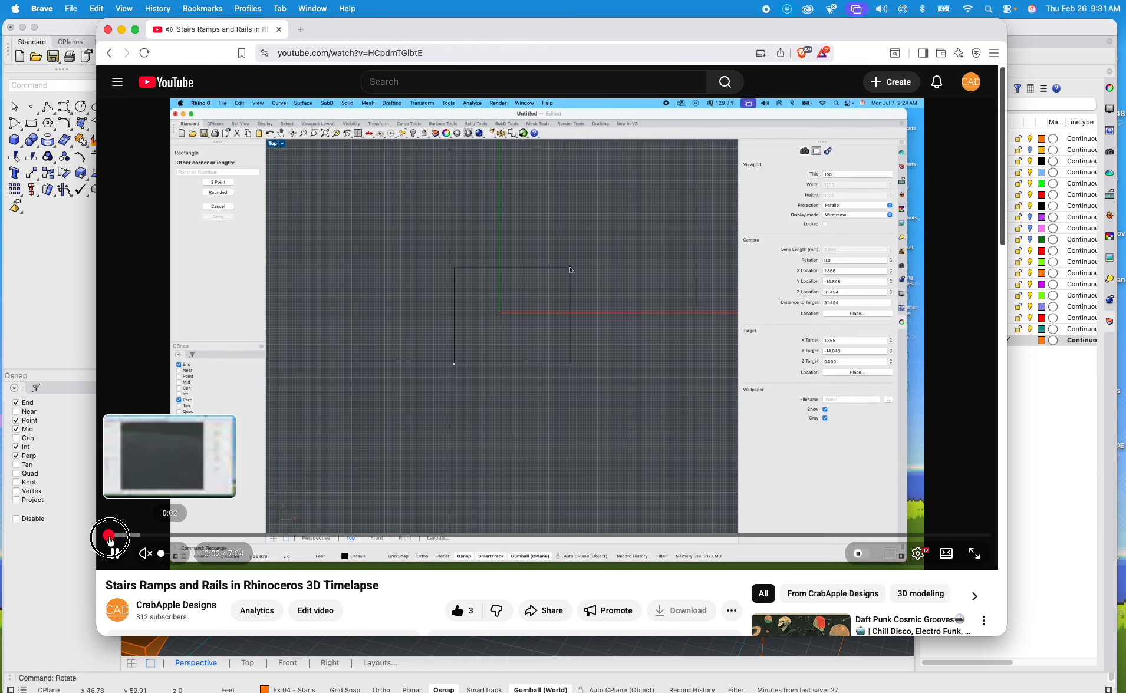
drag(109, 535, 265, 531)
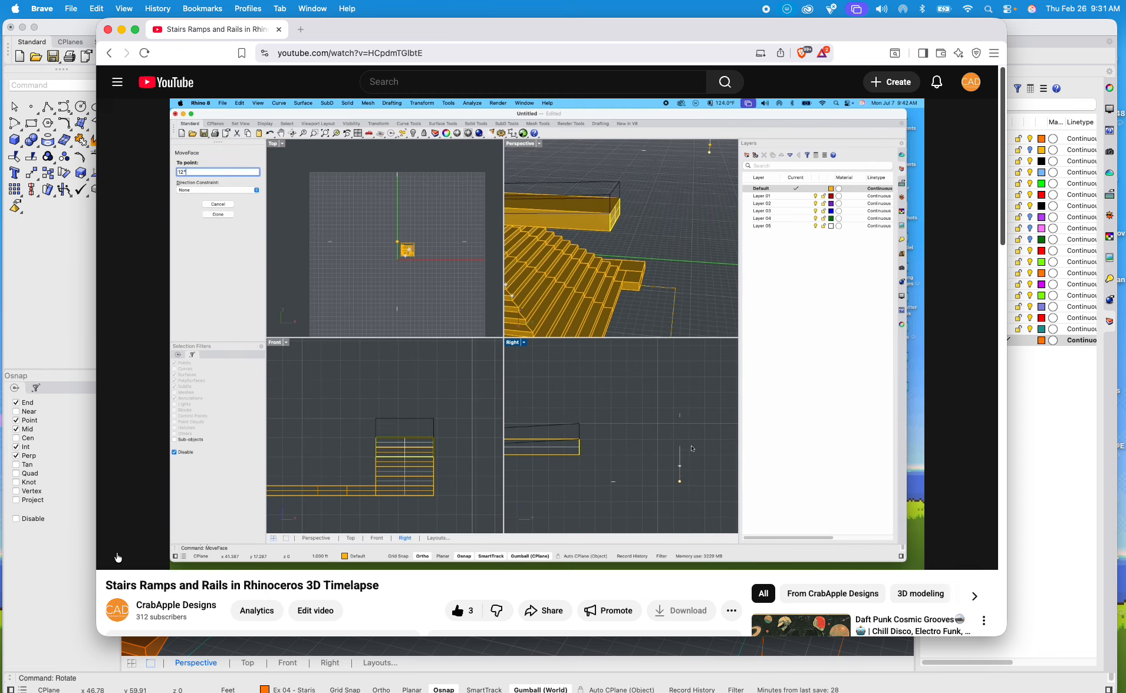
click(116, 555)
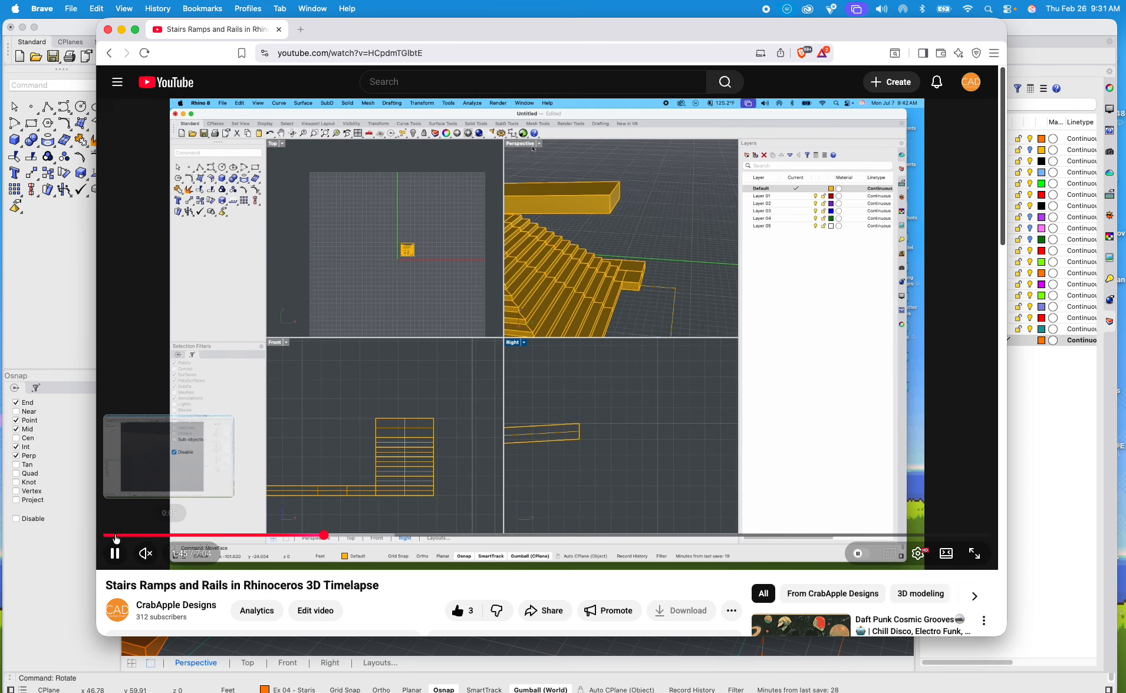
Step: Switch back from the browser to the staircase model in Rhino
click(1069, 520)
click(522, 397)
scroll(523, 402, down, 8)
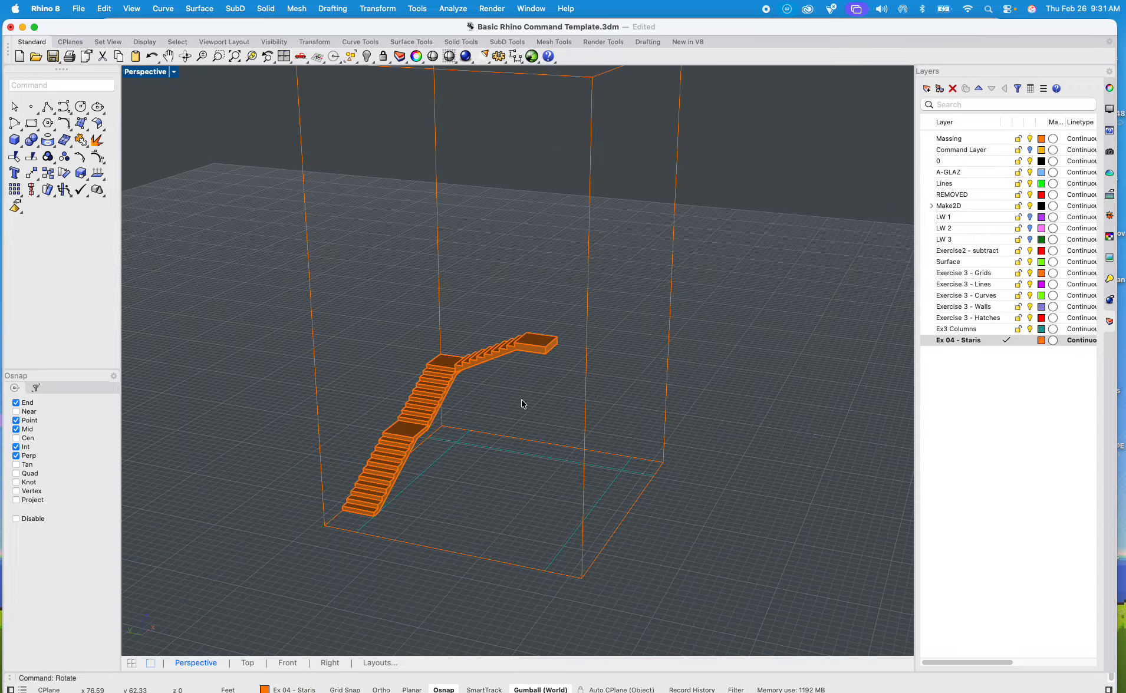
scroll(523, 403, up, 6)
shift+right_drag(517, 409, 435, 404)
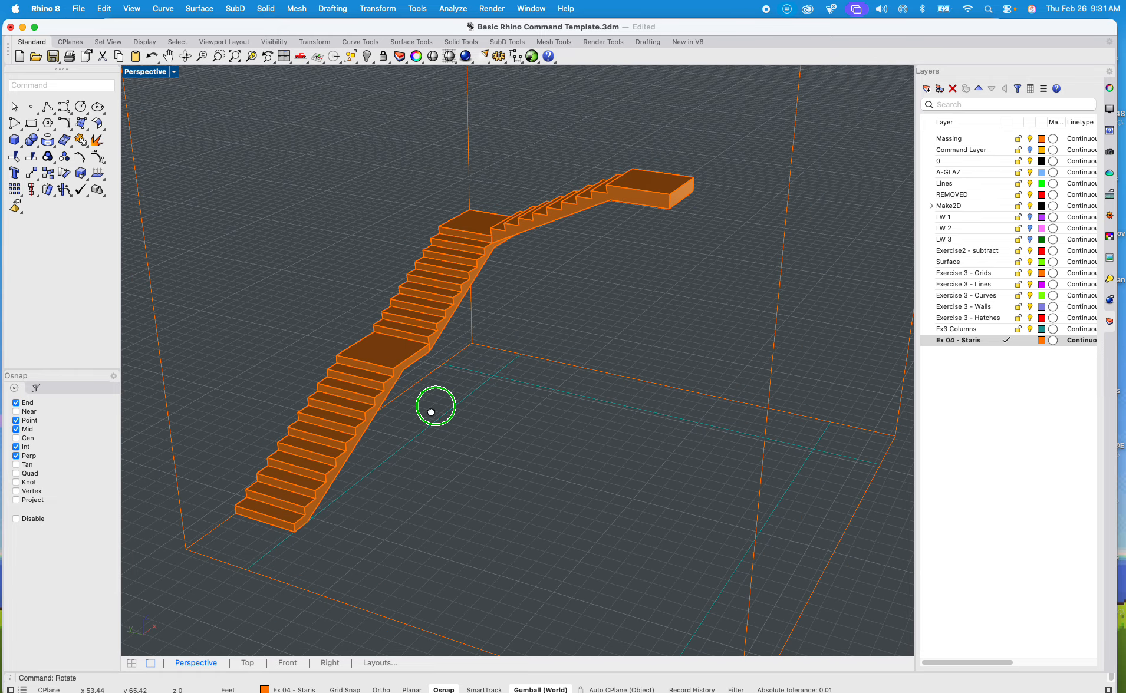
Step: Copy the lower flight's side profile curve from its upper landing corner to the matching corner on the opposite side of the stair
scroll(458, 319, up, 8)
click(456, 317)
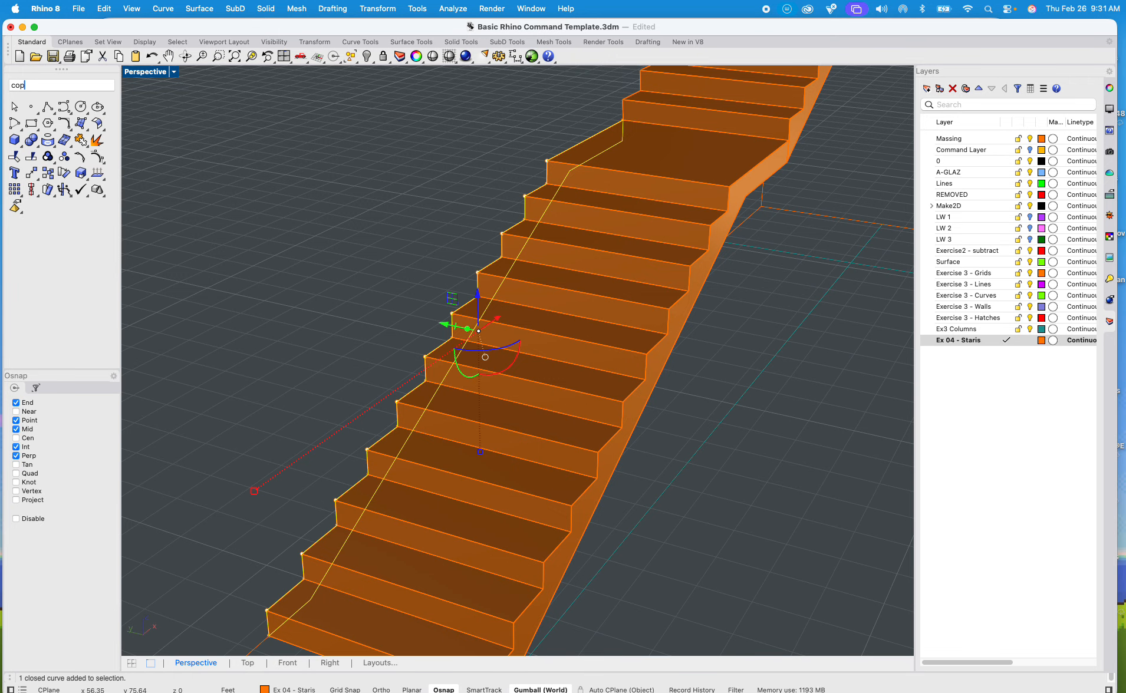
text(cop)
key(Return)
click(614, 122)
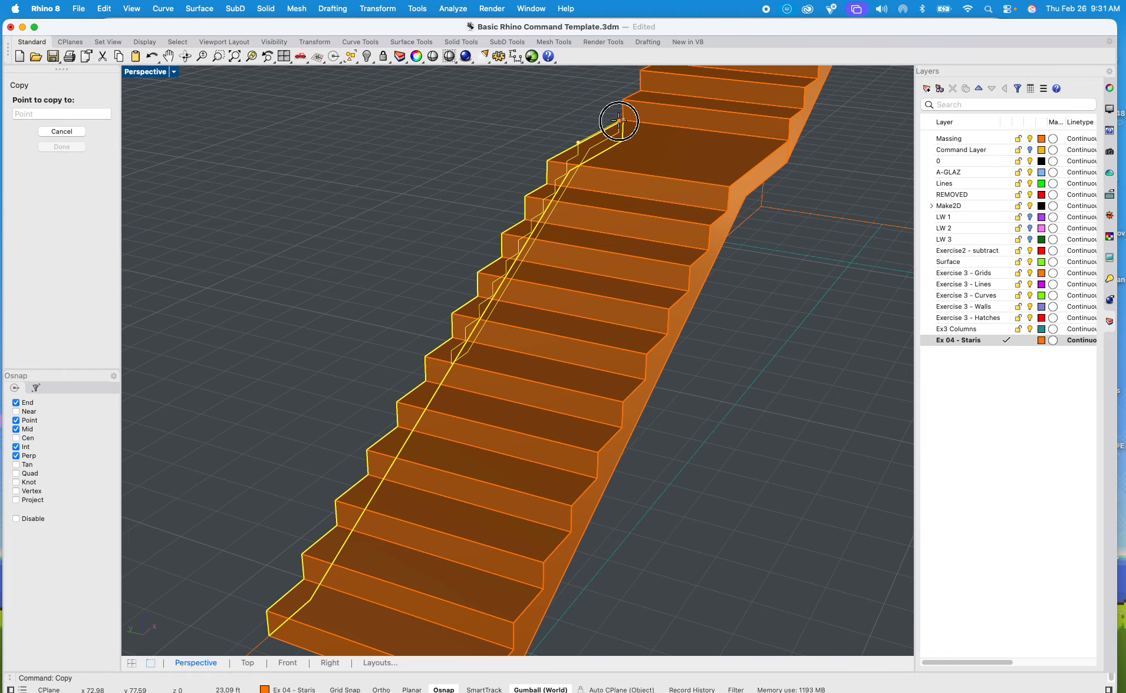
click(790, 139)
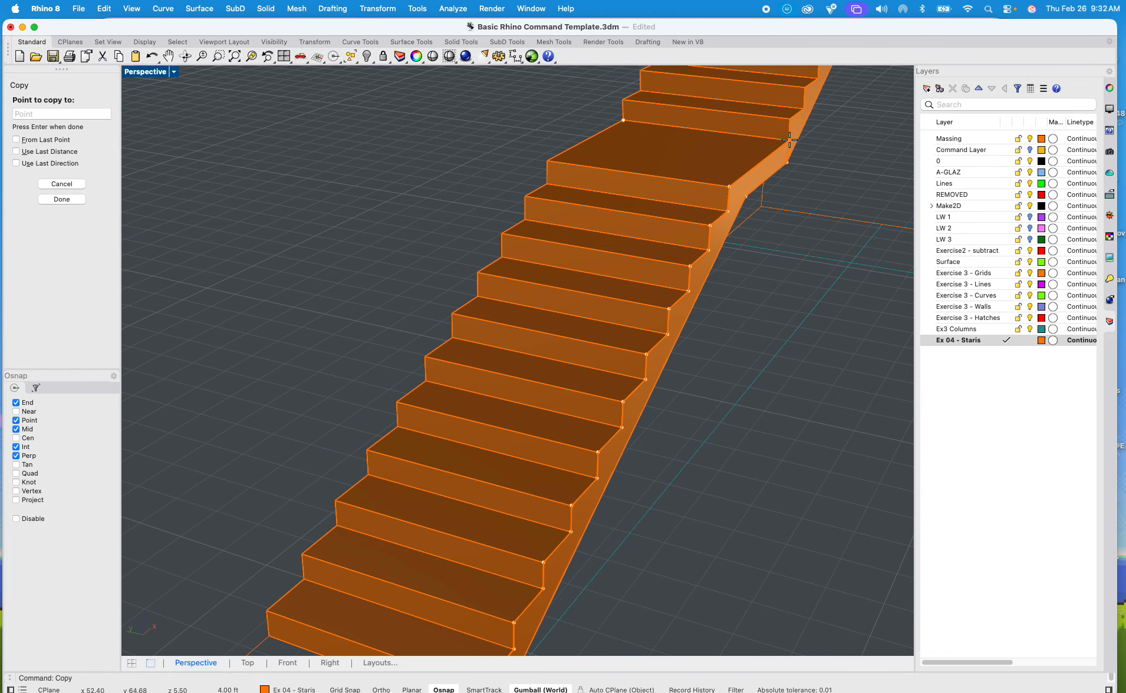
key(Return)
Step: Restore the four-viewport layout and bring the whole L-shaped staircase into view in the Top viewport
scroll(747, 179, down, 7)
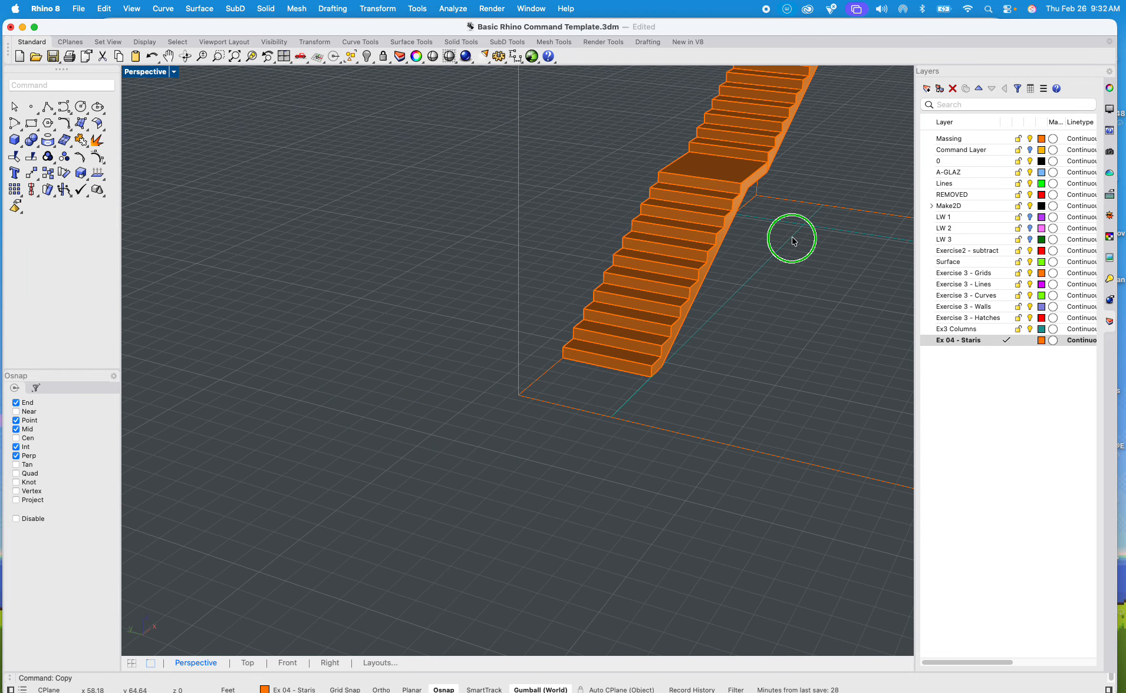
shift+right_drag(792, 238, 625, 260)
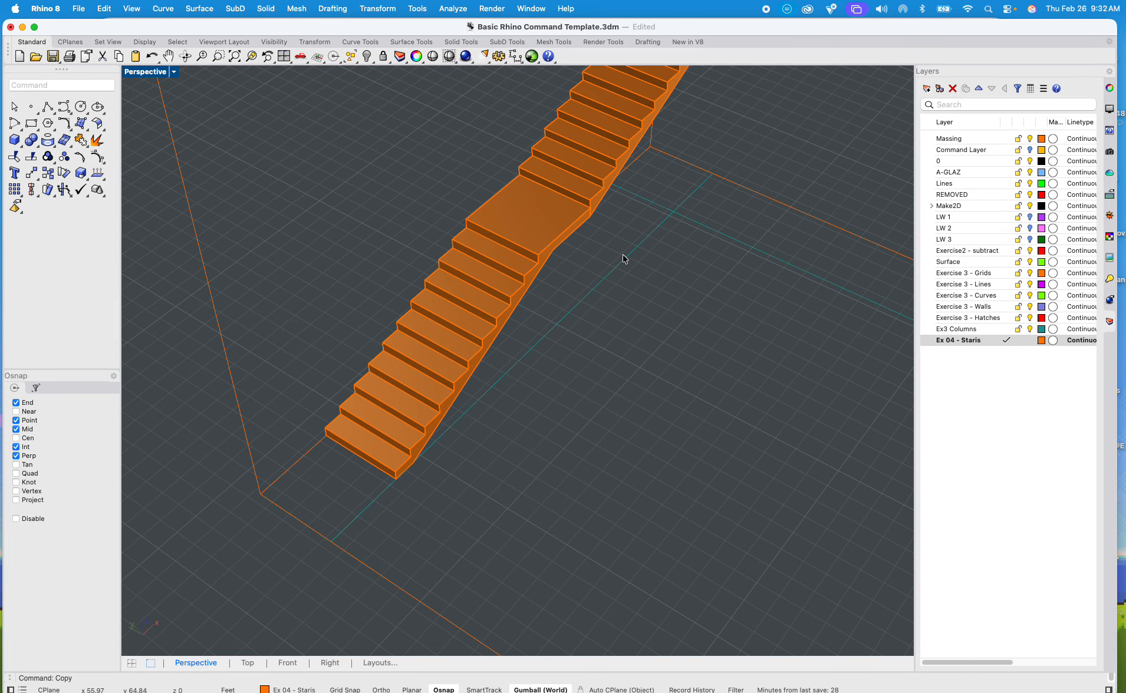
scroll(582, 264, up, 5)
scroll(582, 265, down, 5)
right_drag(581, 265, 521, 256)
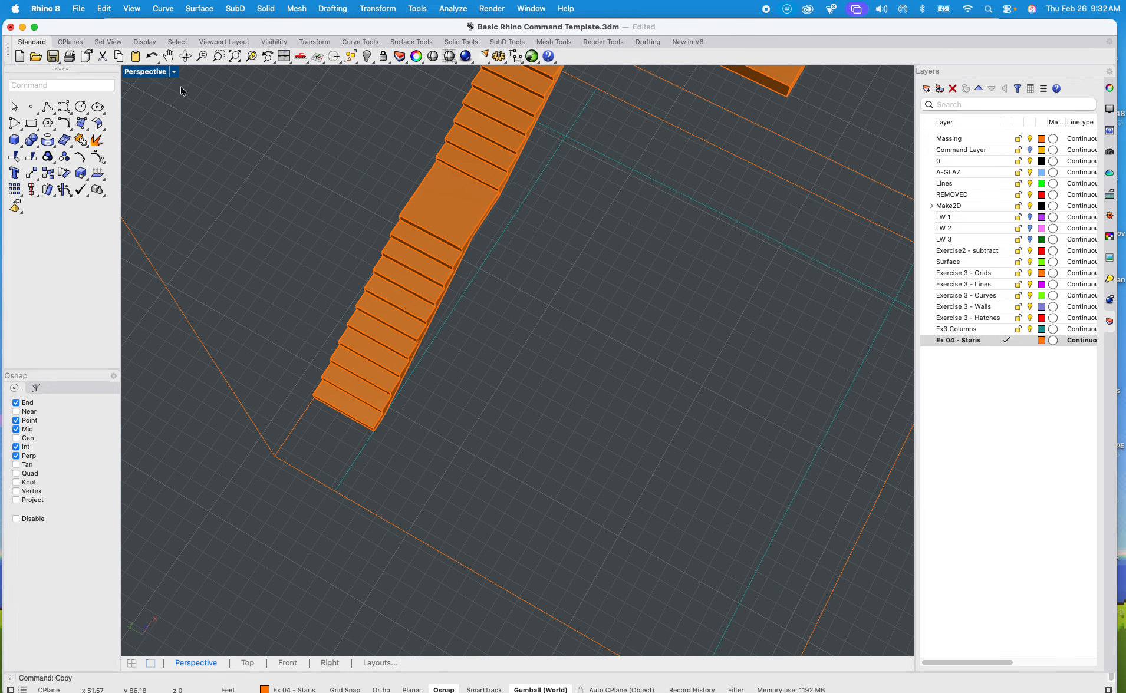
double_click(152, 74)
scroll(684, 262, down, 5)
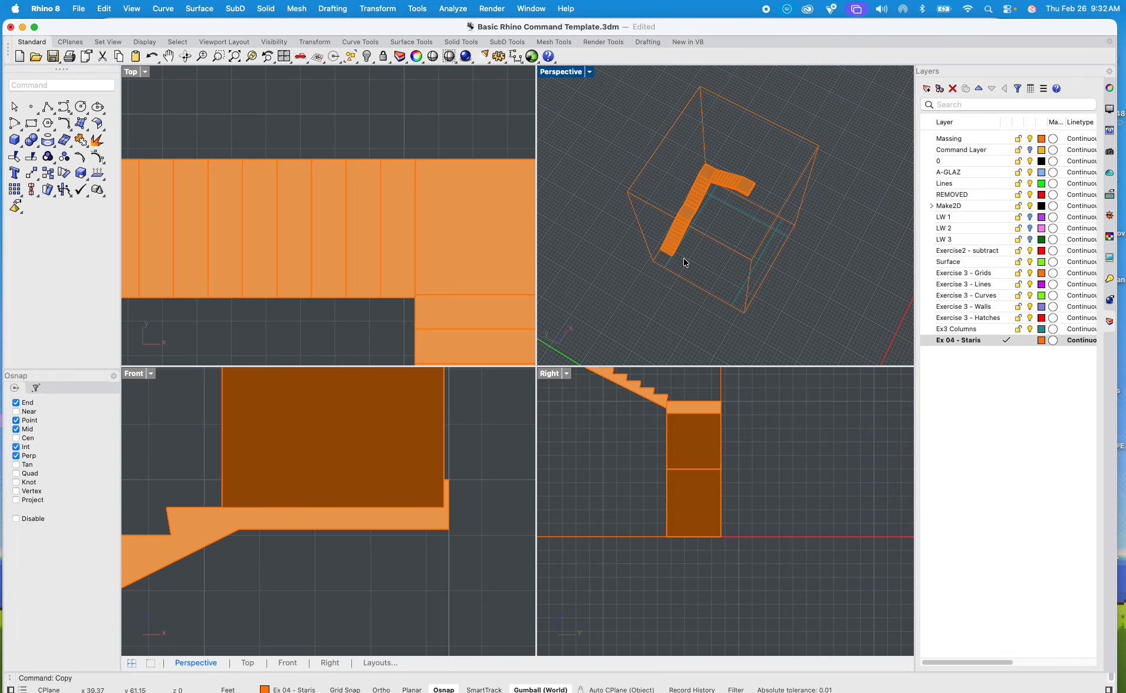
scroll(327, 277, down, 5)
right_drag(296, 309, 304, 227)
scroll(304, 227, up, 2)
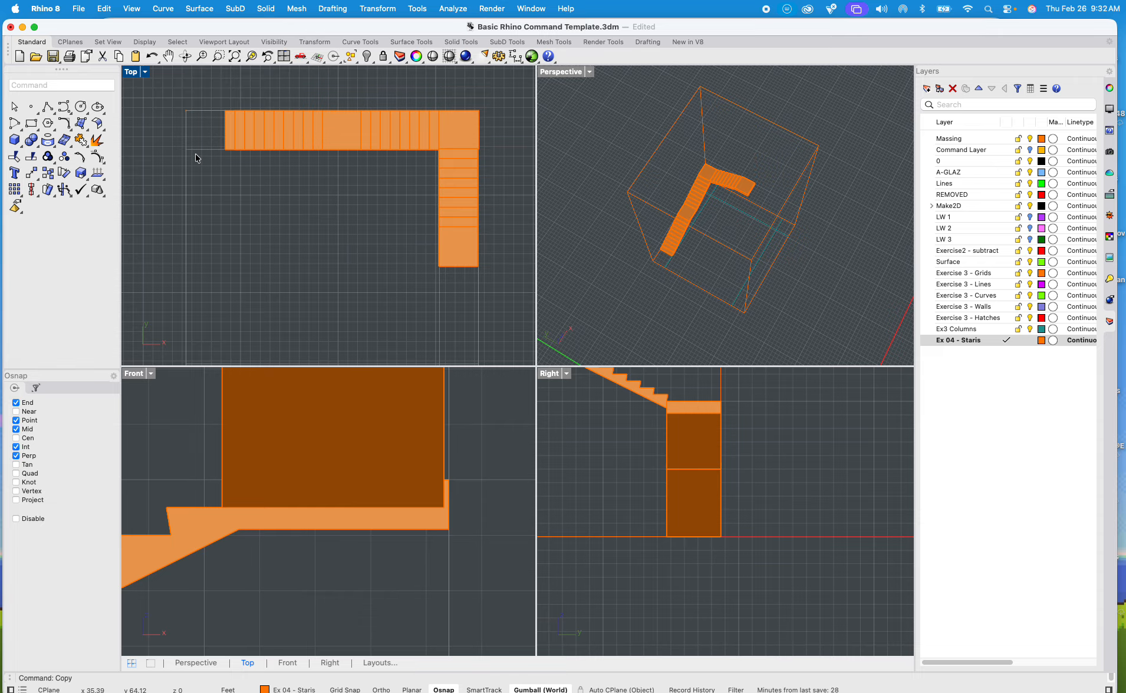
Step: Start a polyline at the middle landing's inner upper corner, at the foot of the upper flight's first riser
text(poly)
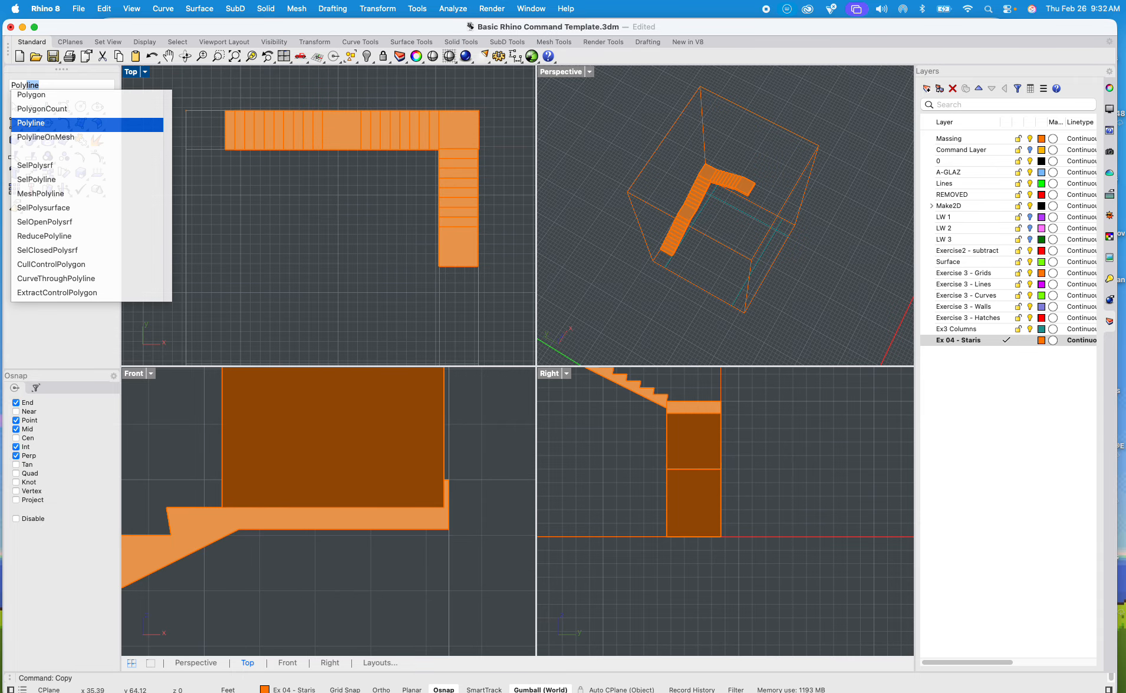
key(Return)
scroll(296, 96, up, 5)
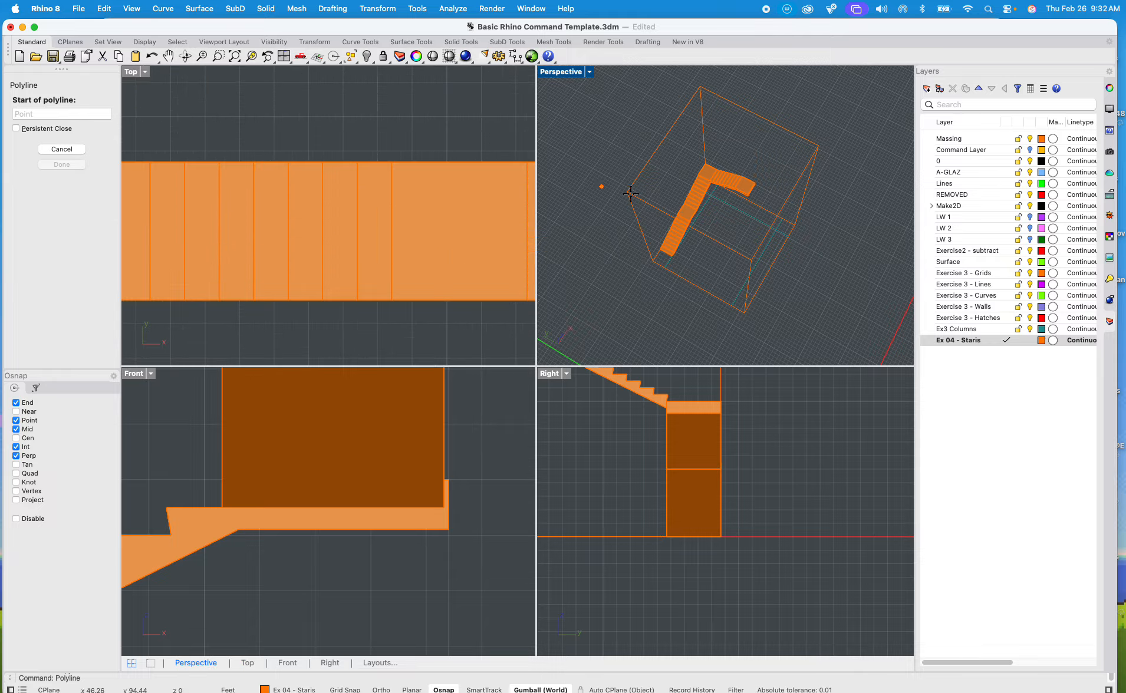
scroll(714, 233, up, 10)
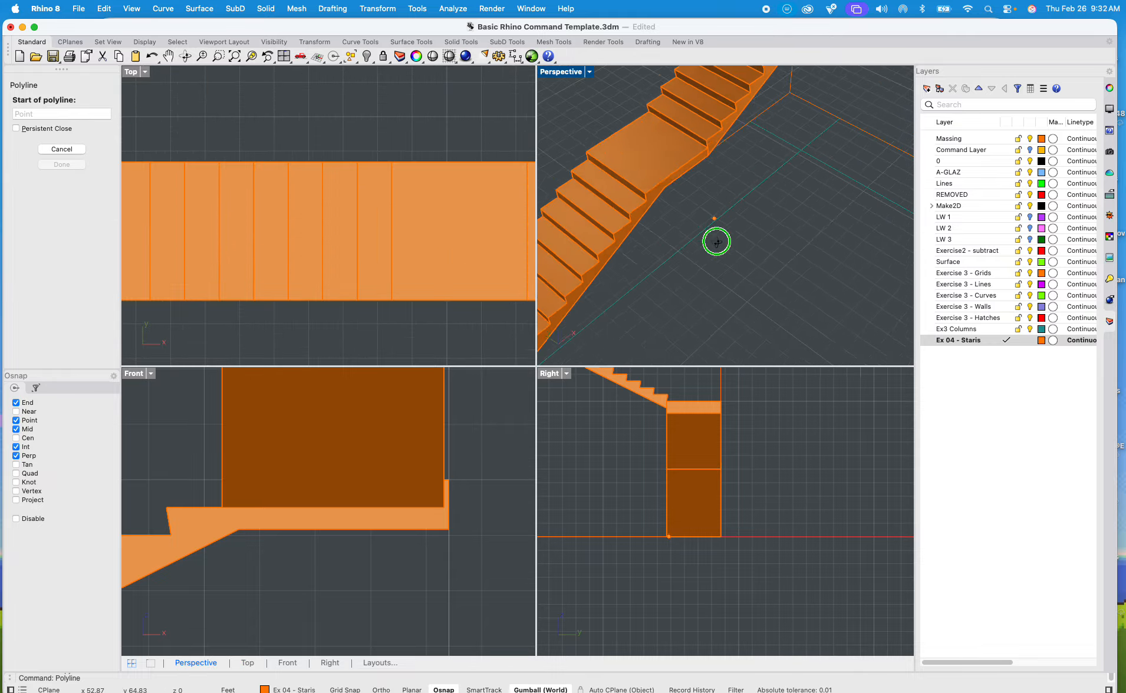
scroll(717, 242, up, 10)
key(F8)
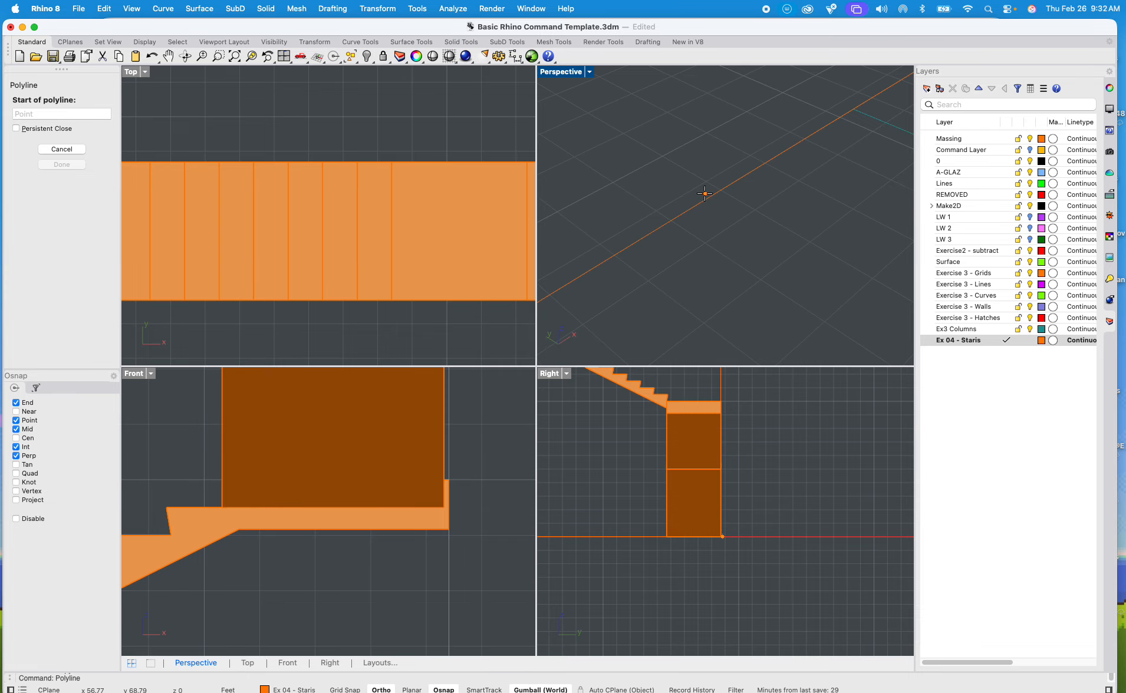
scroll(708, 198, down, 5)
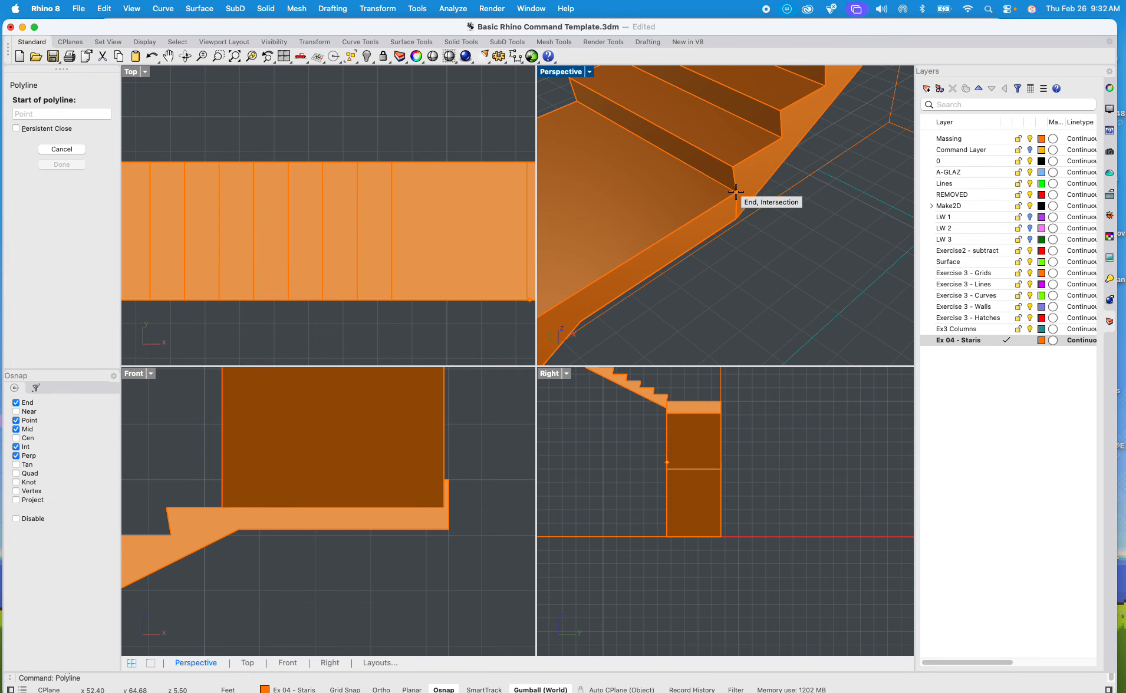
click(736, 191)
Step: Continue the polyline in plan about 4.9 ft straight out, diagonally inward, about 5.5 ft straight, and perpendicular to the bounding edge beyond the top landing
scroll(783, 227, down, 5)
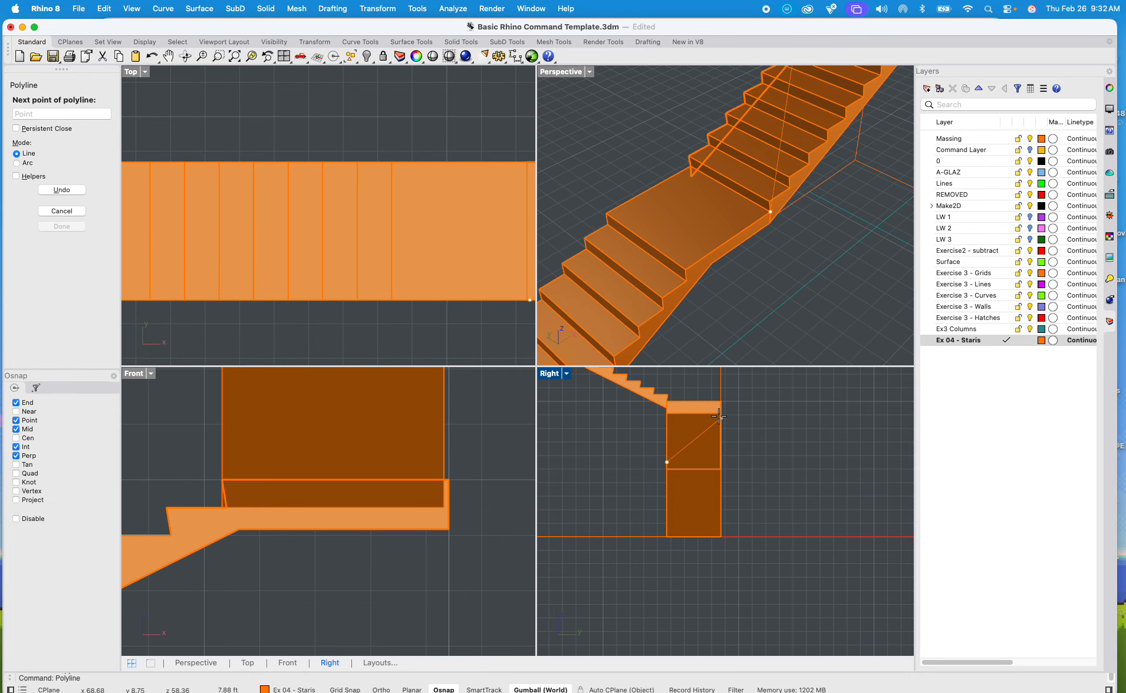
scroll(431, 325, down, 6)
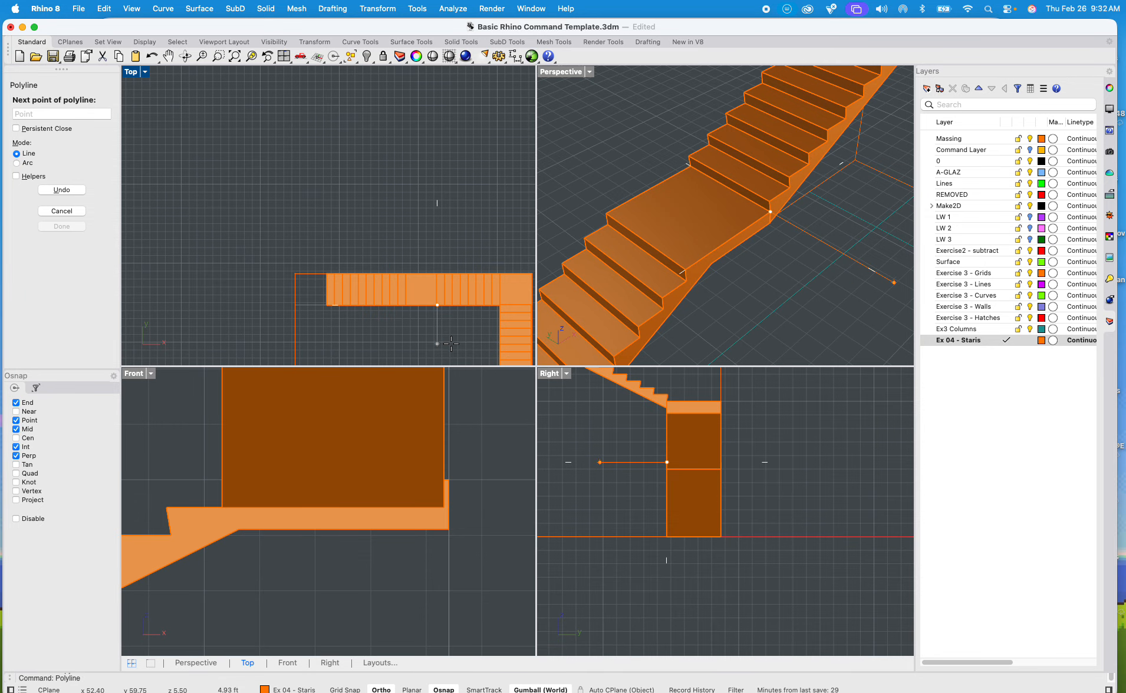
click(451, 343)
right_drag(392, 222, 391, 213)
scroll(395, 241, up, 6)
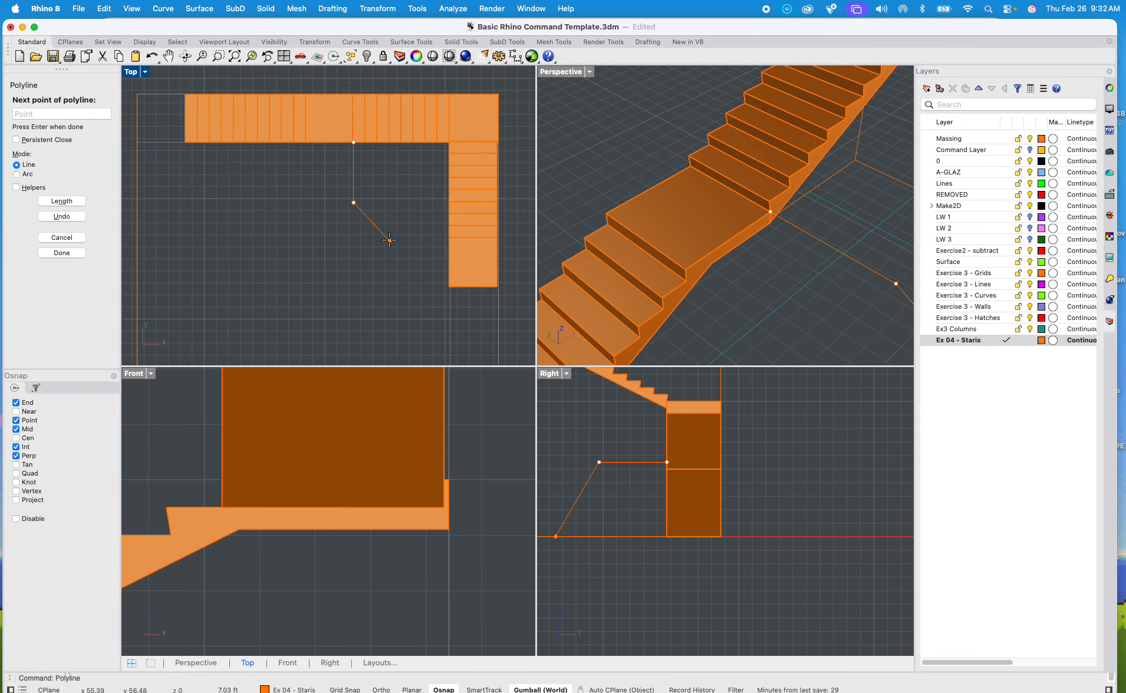
click(394, 243)
right_drag(397, 303, 378, 221)
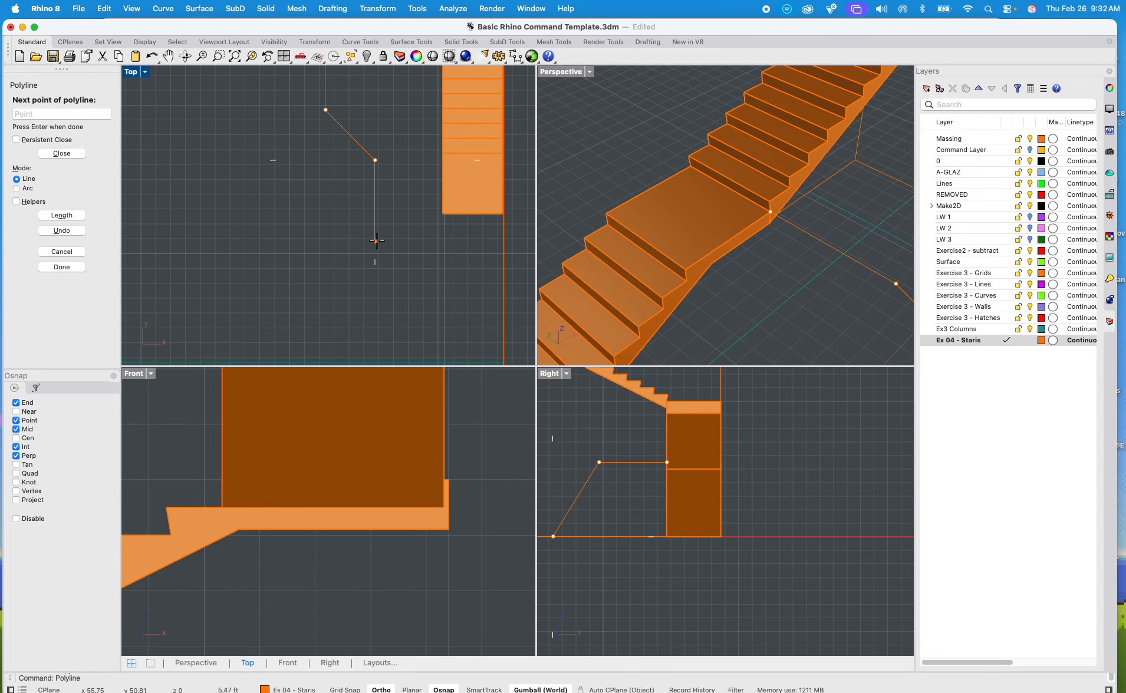
shift+click(375, 241)
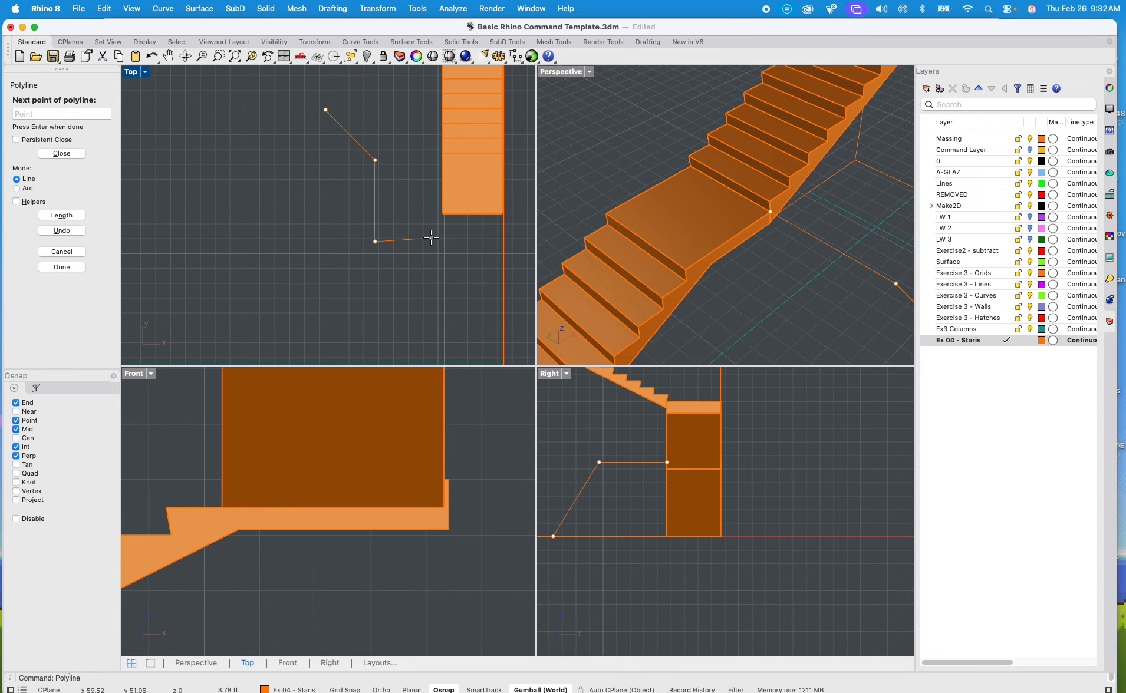
shift+click(501, 248)
key(Return)
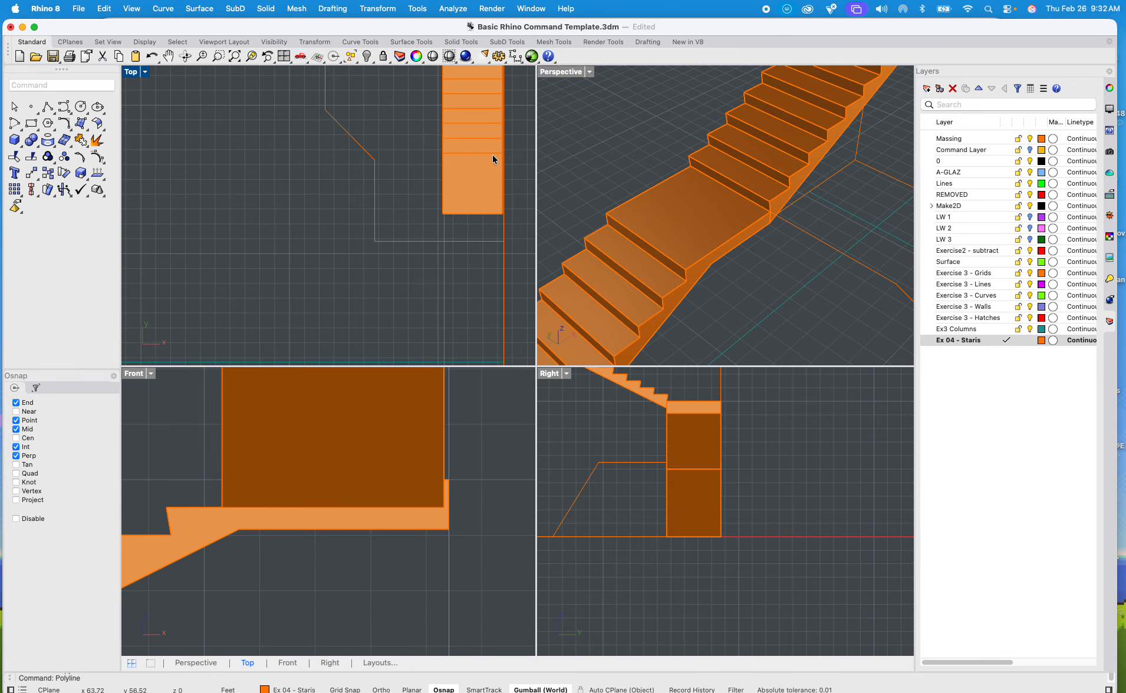
Step: Flatten the new polyline with Make2D using the Top view, View projection and Maintain source layers
scroll(696, 211, down, 8)
right_drag(695, 210, 694, 284)
click(699, 289)
scroll(732, 279, up, 3)
scroll(762, 263, up, 3)
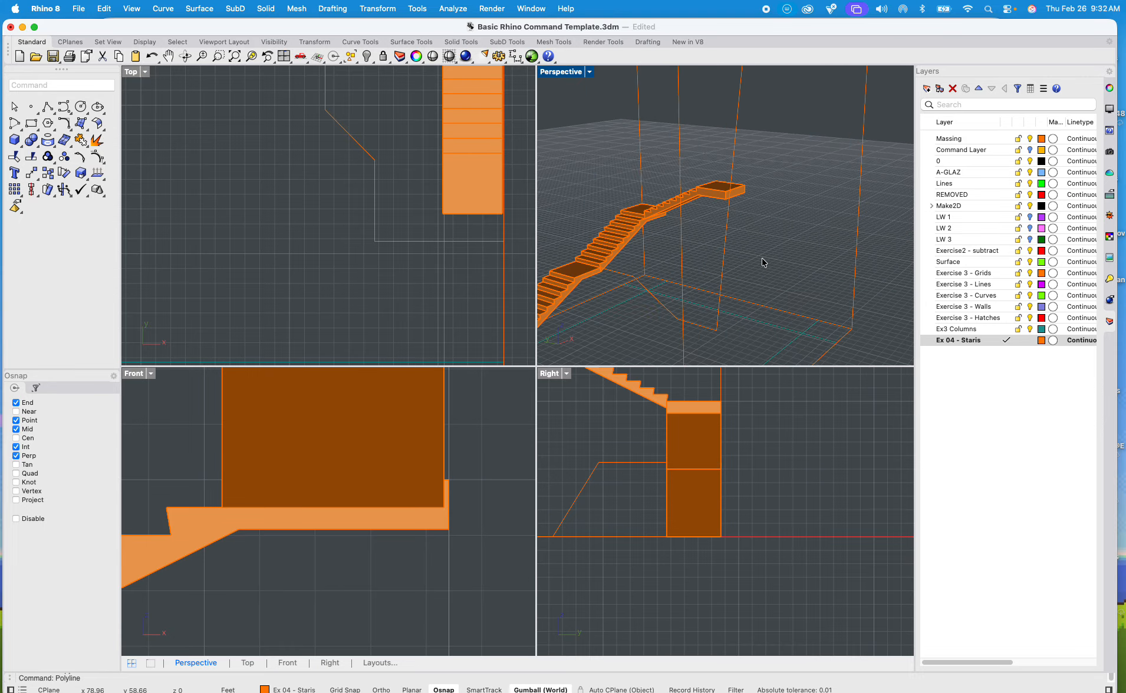
click(725, 262)
scroll(151, 107, down, 5)
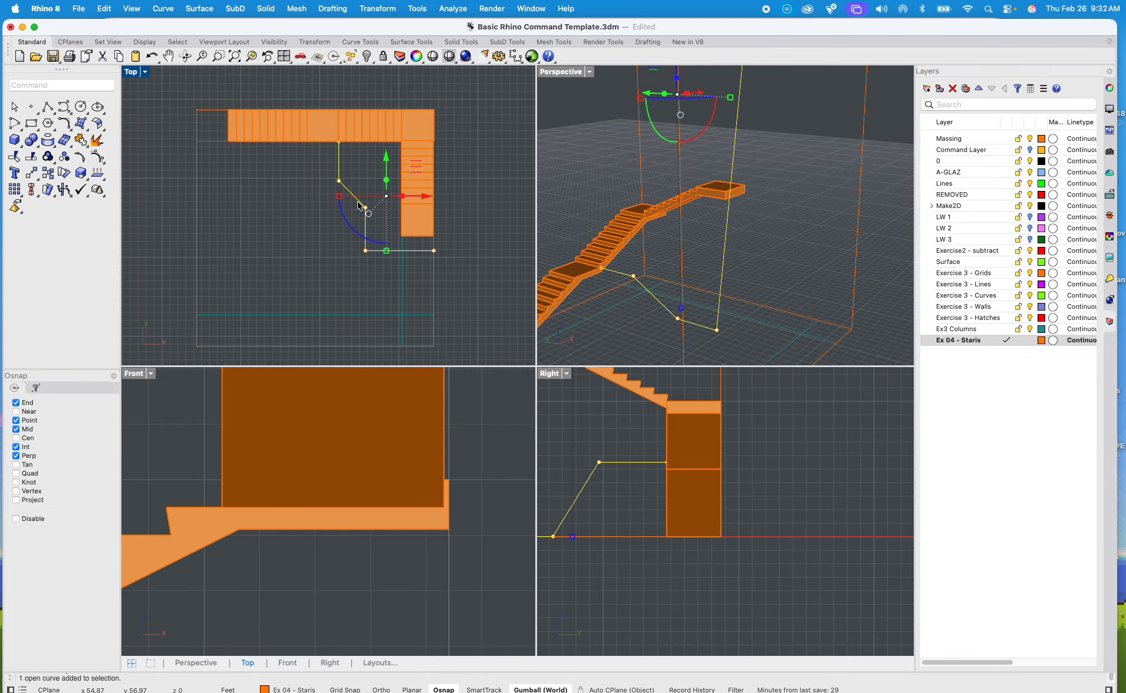
text(Make2D)
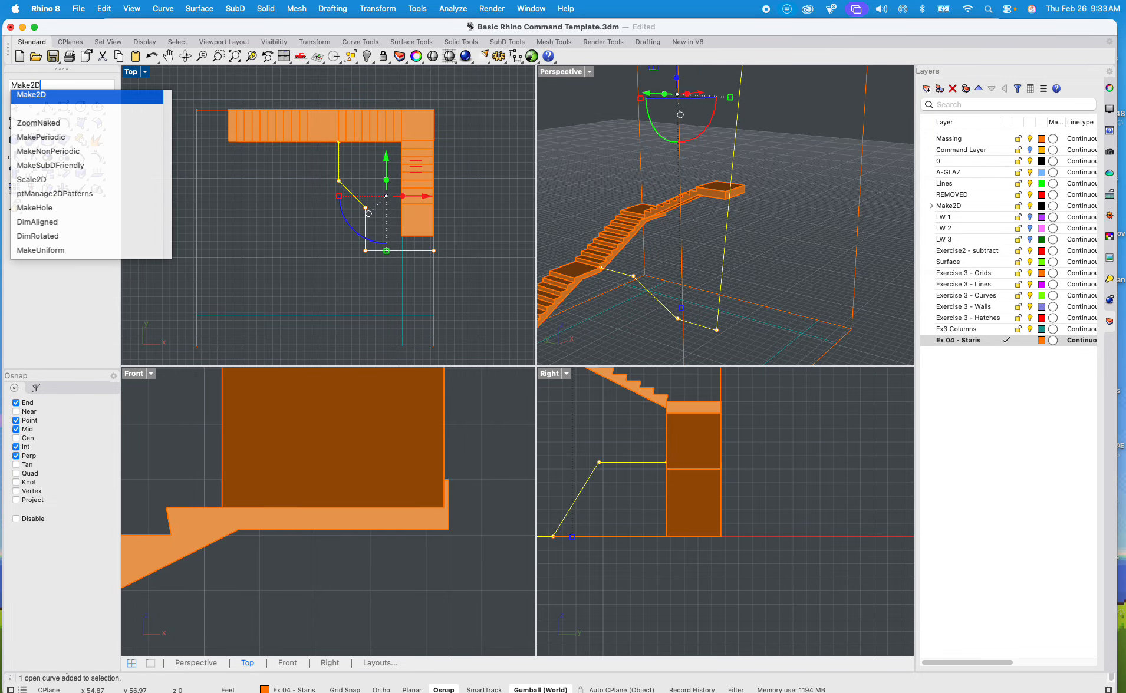
key(Return)
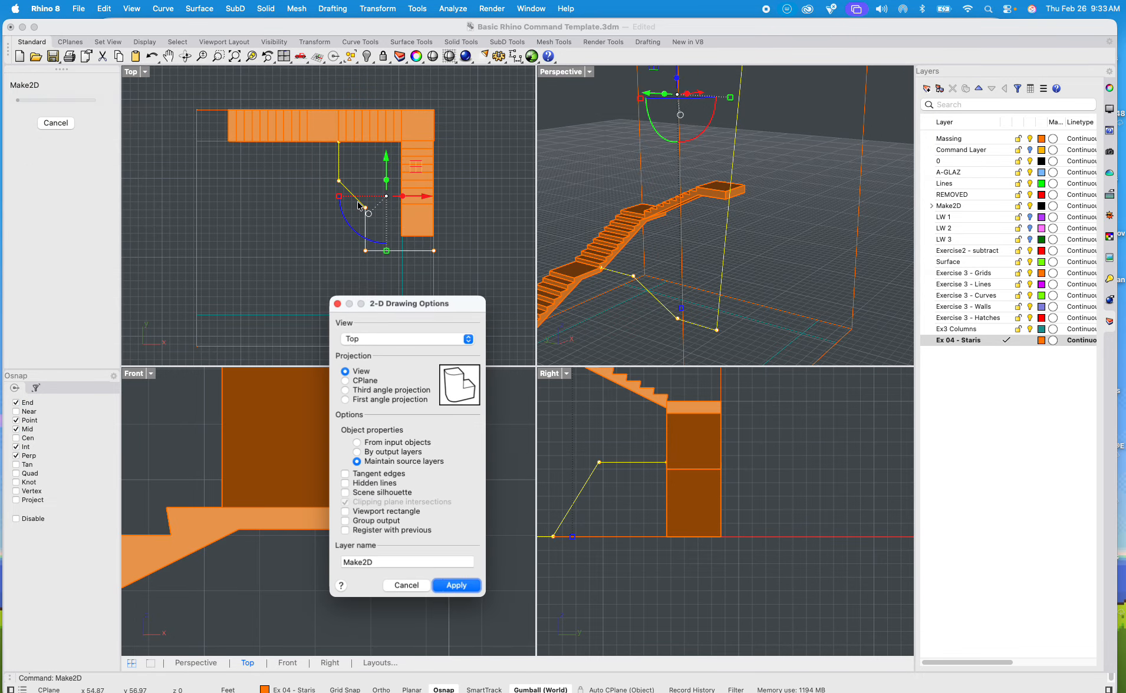
click(454, 583)
Step: Delete the original non-planar polyline, keeping its flattened Make2D copy
scroll(756, 278, down, 8)
shift+right_drag(691, 308, 668, 208)
right_drag(793, 236, 782, 278)
scroll(776, 291, up, 3)
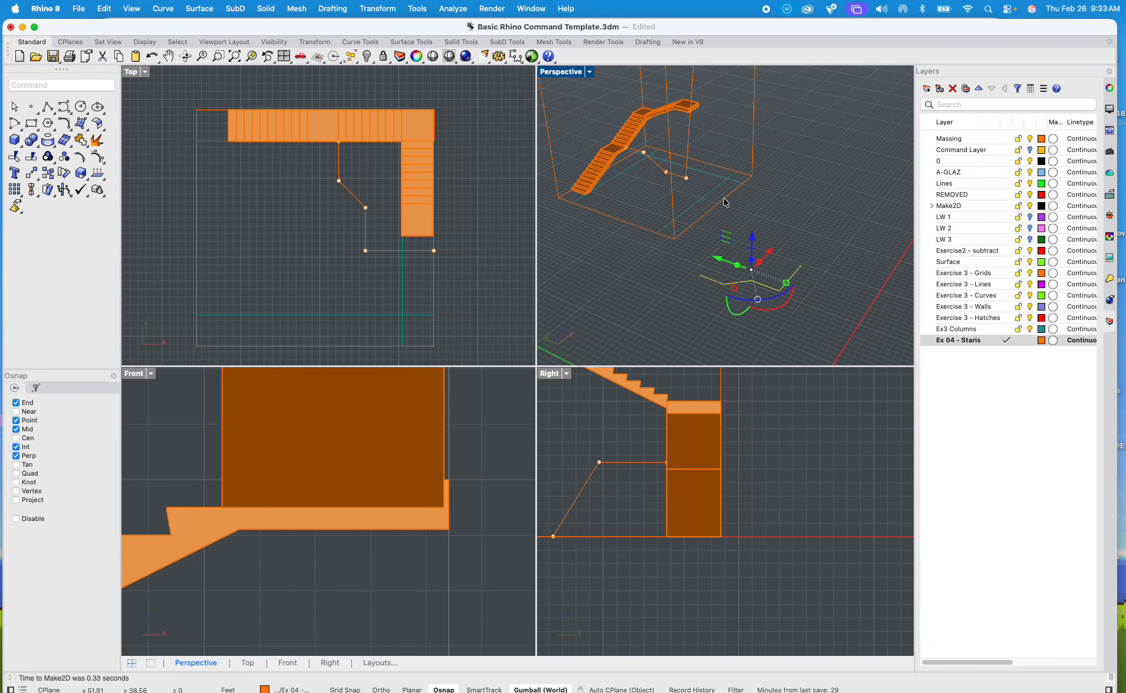
click(819, 198)
click(692, 137)
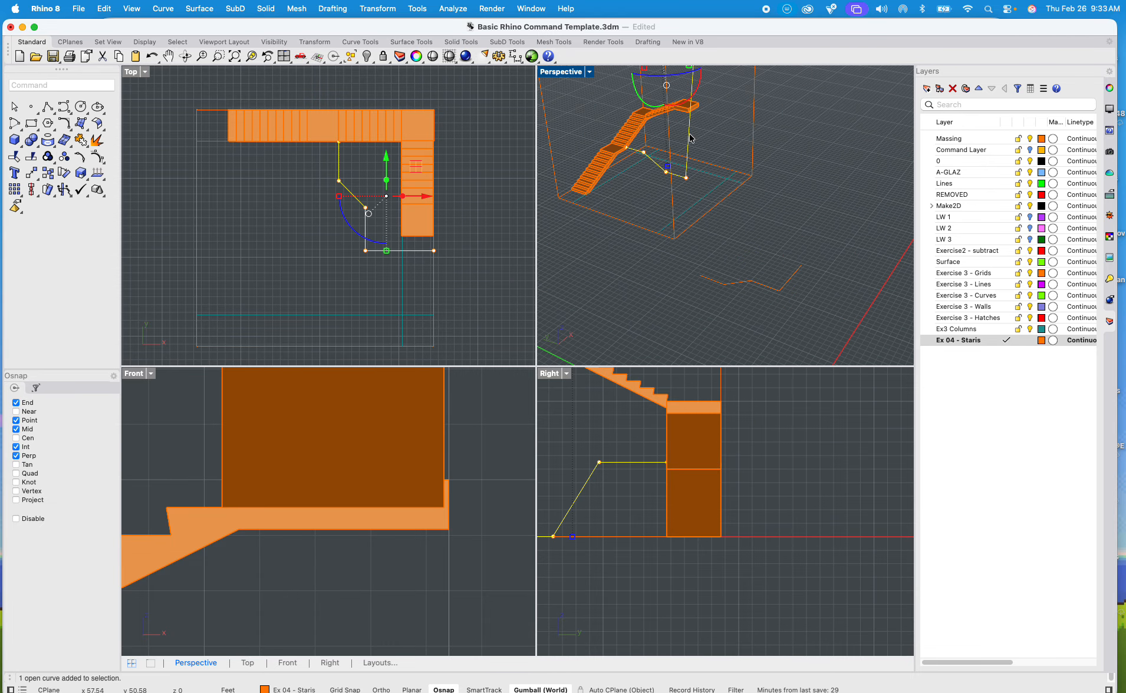
Step: Copy the flattened curve from its starting endpoint to the middle landing's inner upper corner
drag(691, 138, 774, 290)
text(copy)
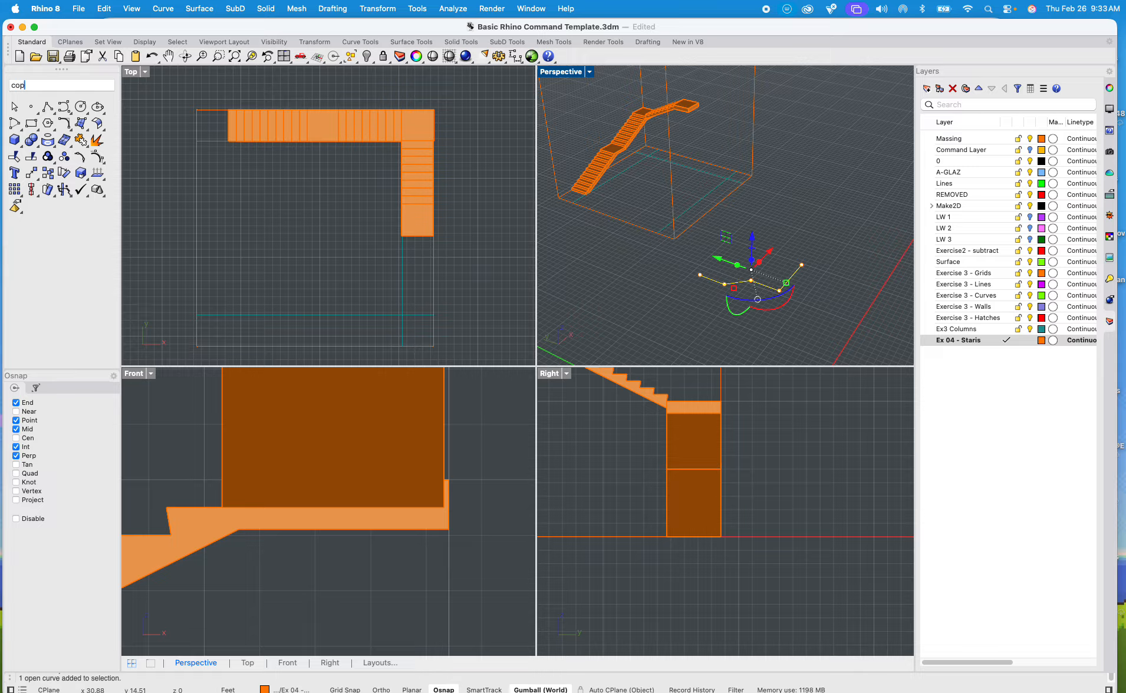
key(Return)
scroll(742, 310, up, 3)
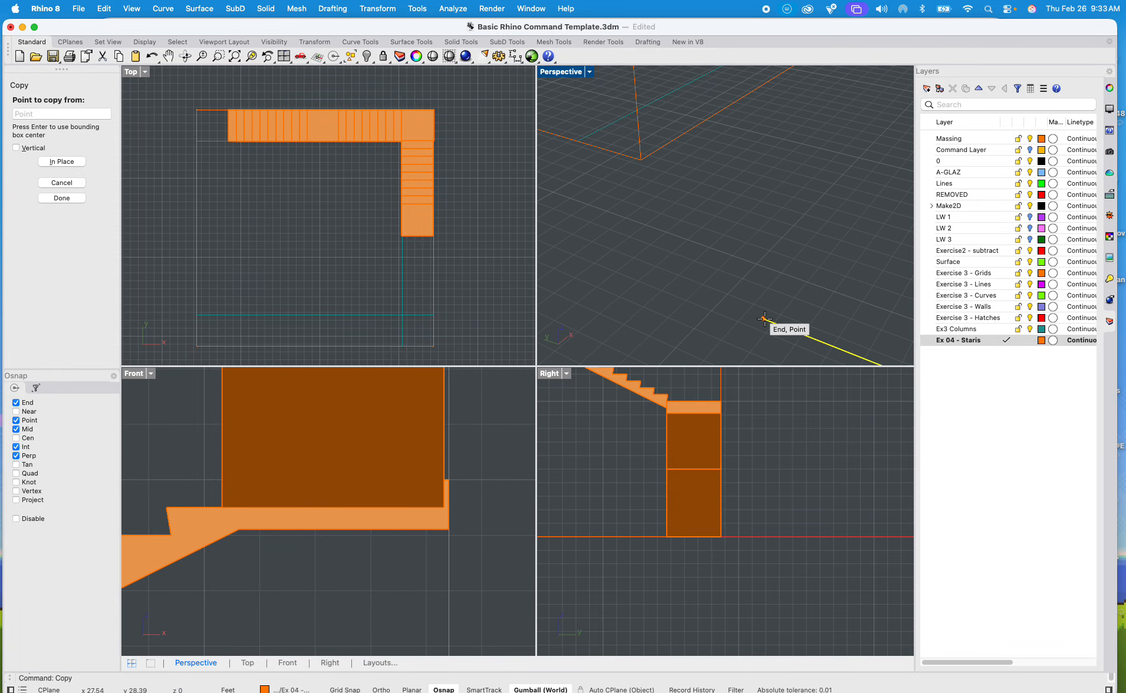
click(763, 318)
scroll(763, 319, down, 5)
scroll(717, 235, up, 3)
scroll(678, 315, up, 1)
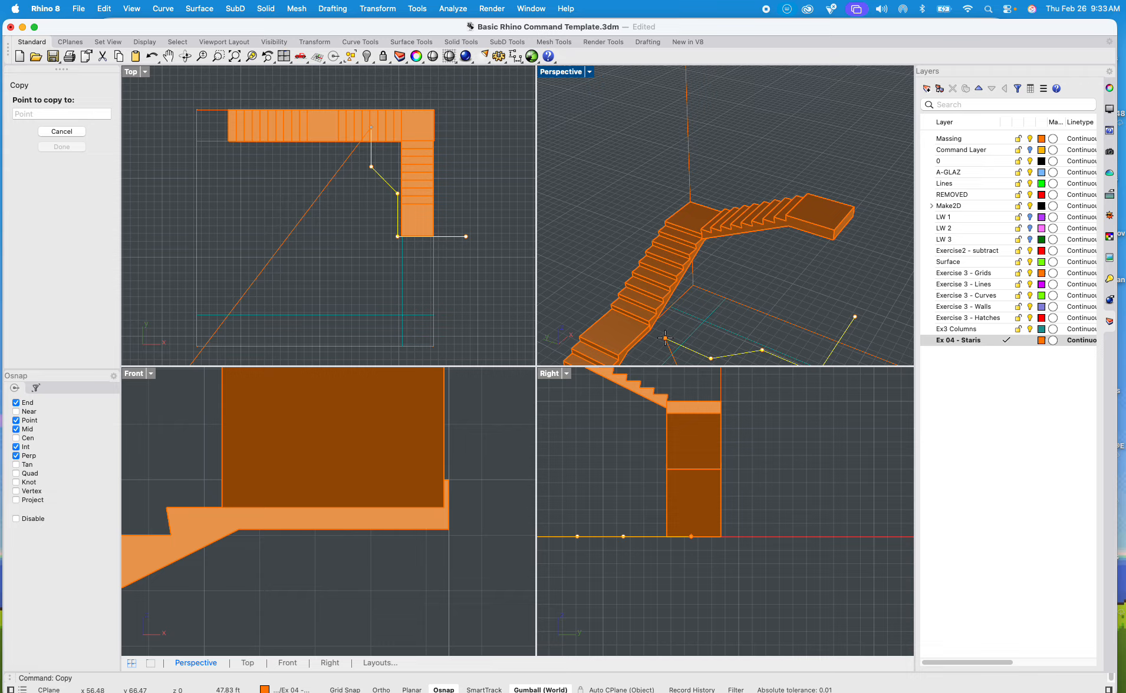
shift+right_drag(653, 346, 672, 282)
scroll(671, 271, up, 5)
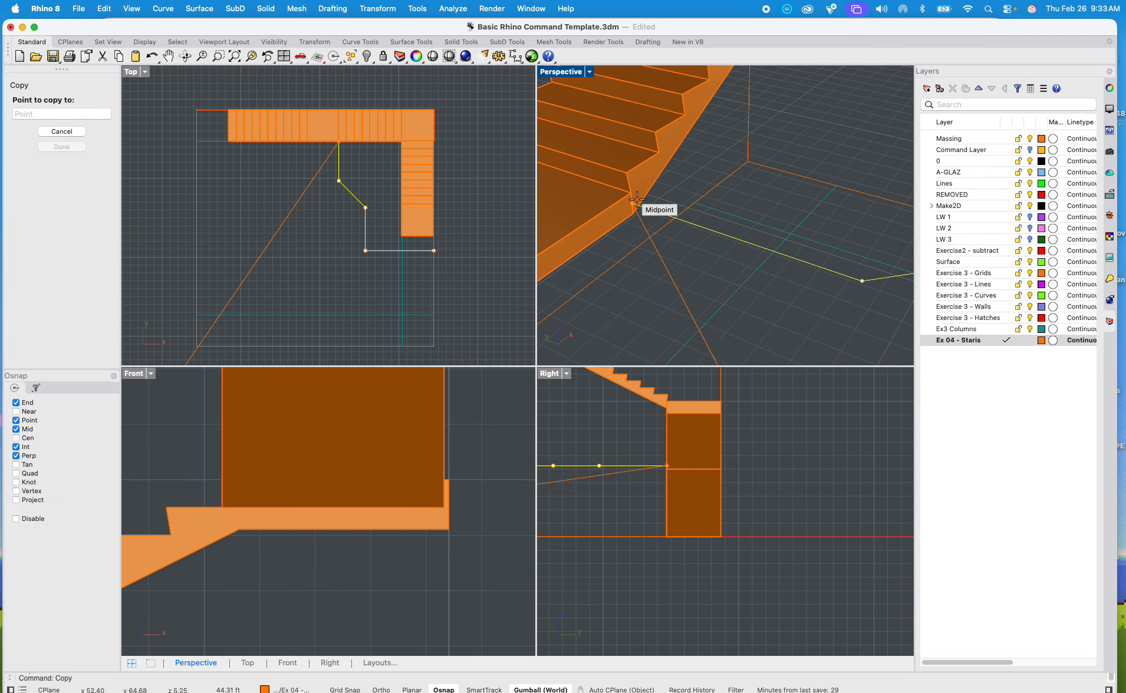
click(632, 196)
key(Return)
Step: Maximize the Perspective viewport to show the planar curve extending from the middle landing beside the staircase
scroll(758, 240, down, 6)
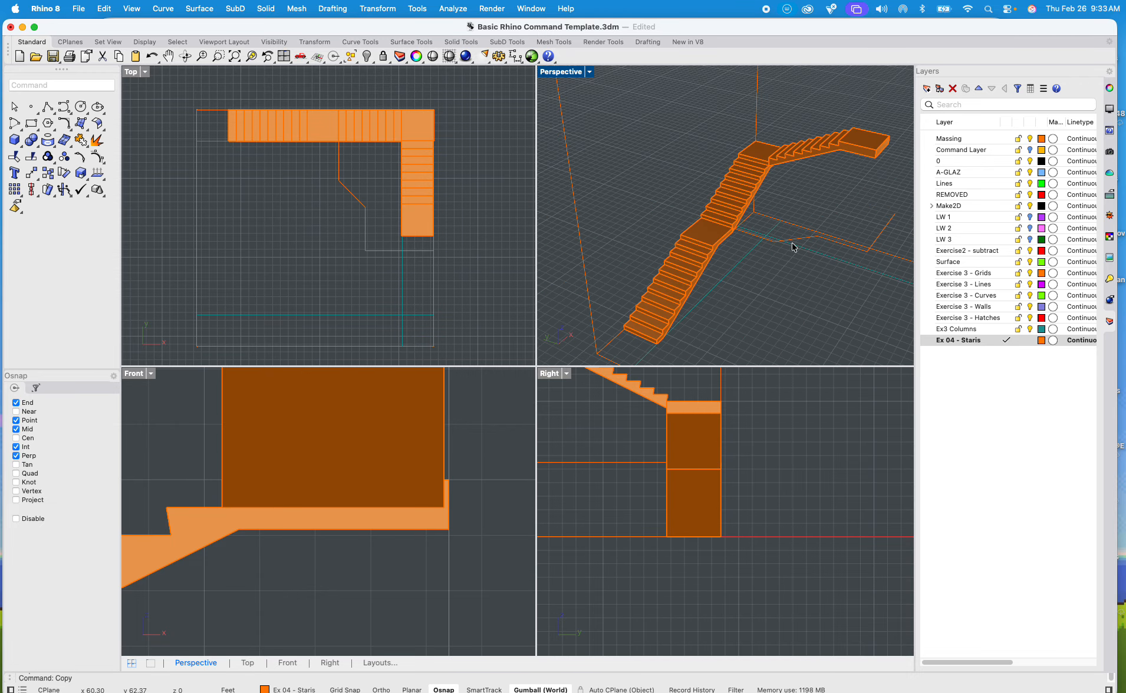
right_drag(795, 246, 741, 217)
scroll(581, 175, up, 6)
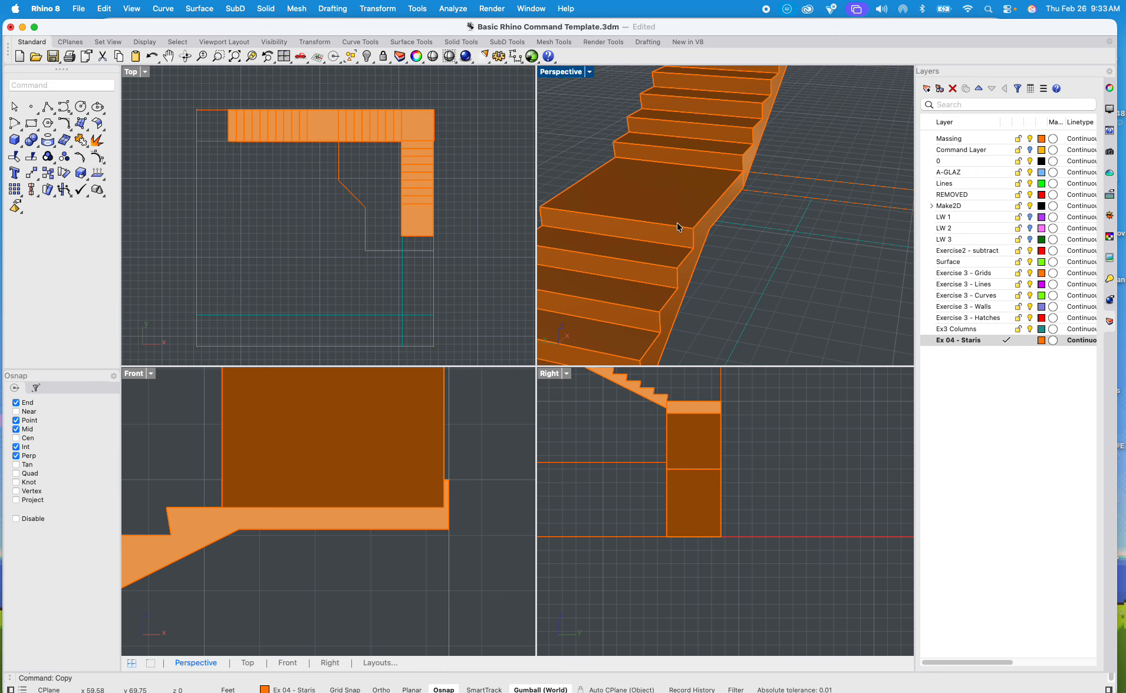
double_click(562, 71)
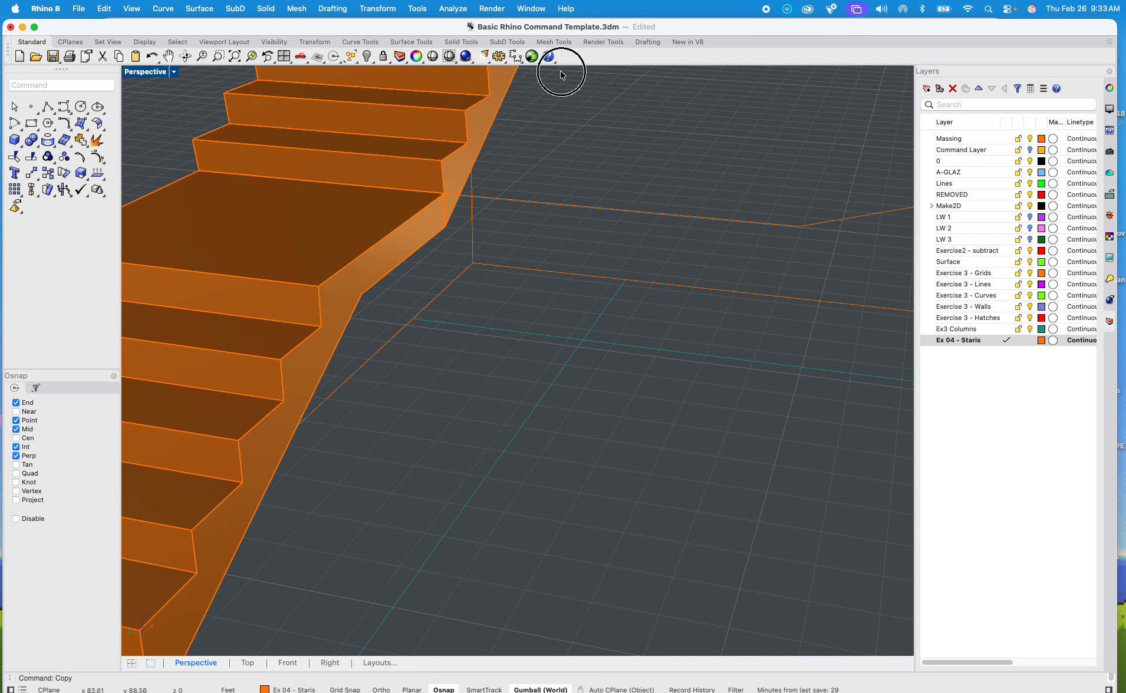
scroll(548, 251, down, 5)
right_drag(548, 251, 517, 284)
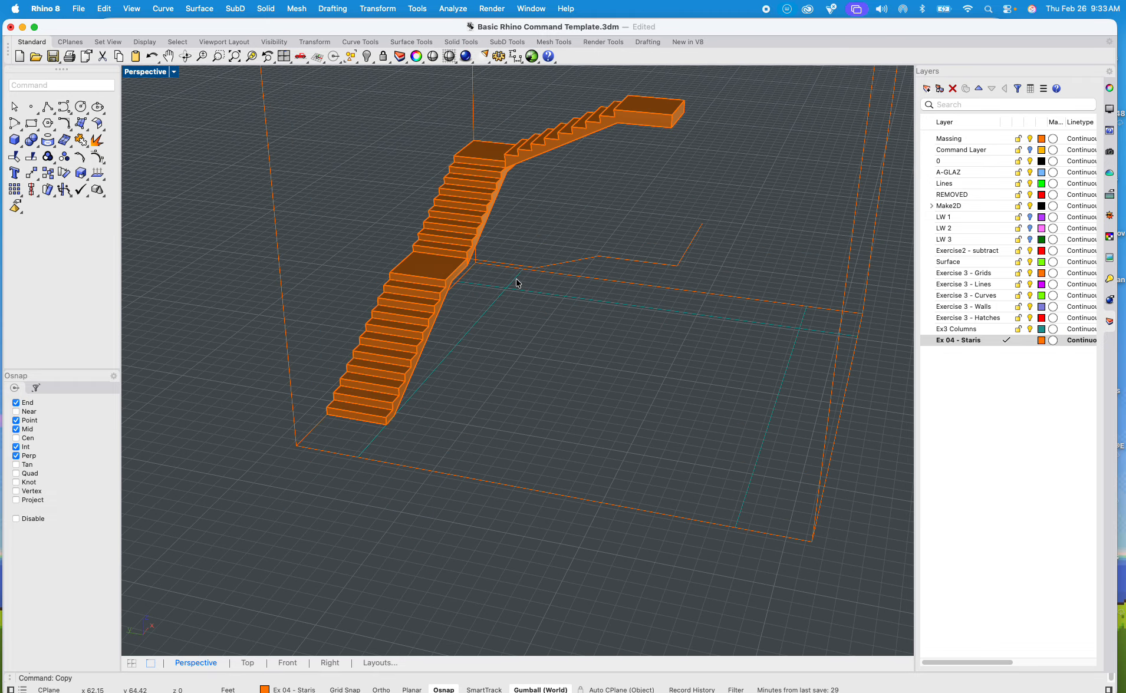
Step: Set up a Sweep1 with the planar curve as the rail and the lower flight's side outline as the cross section
text(sweep)
key(Return)
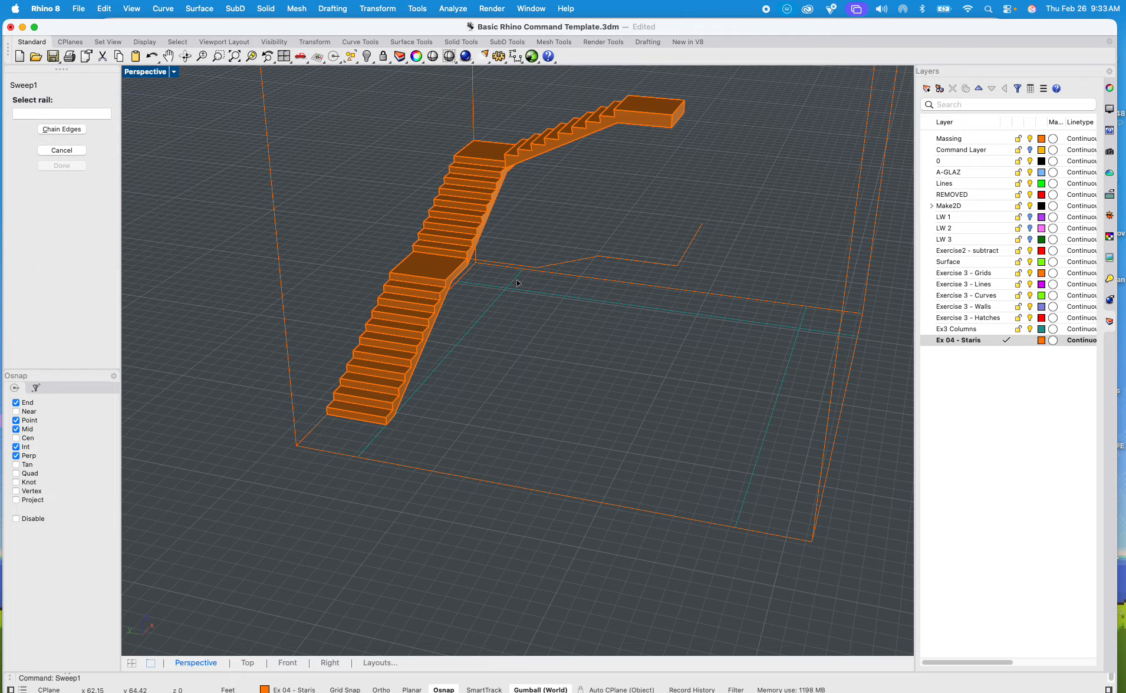
scroll(589, 253, up, 3)
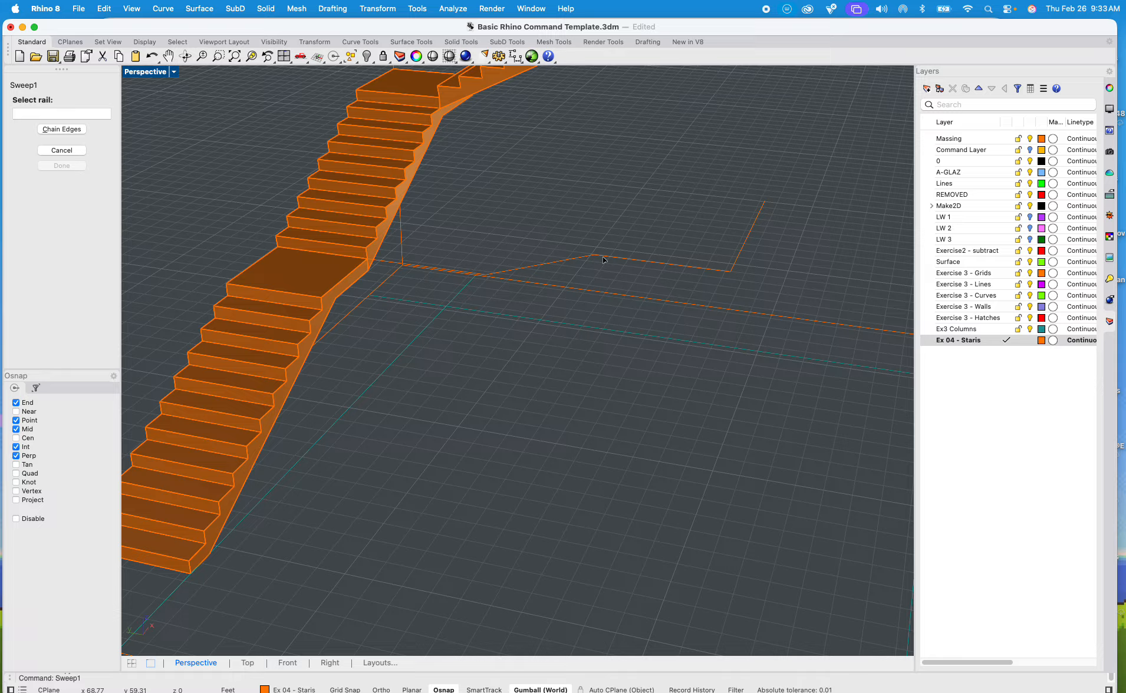
click(564, 263)
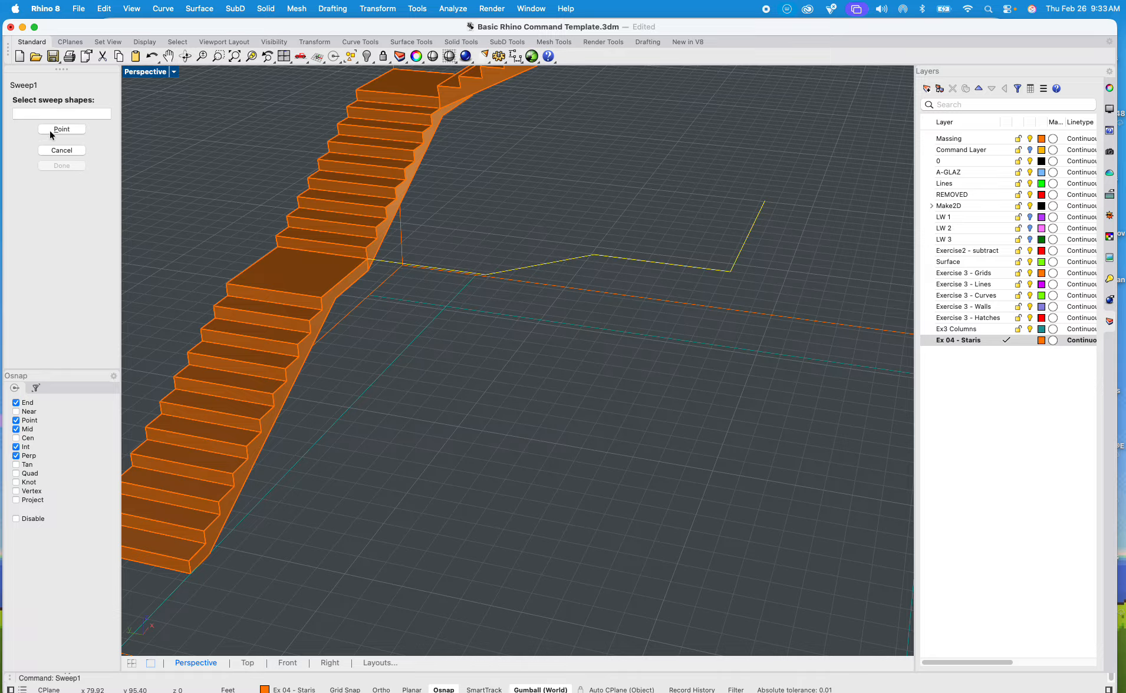
click(336, 292)
click(379, 316)
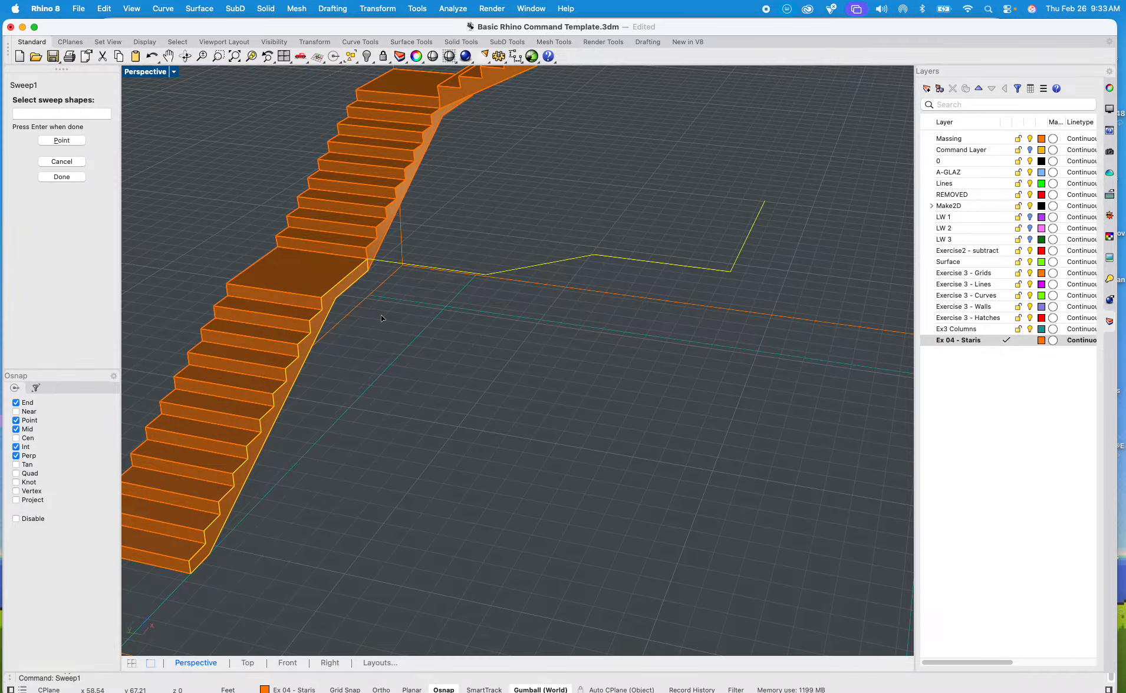
key(Return)
key(Return)
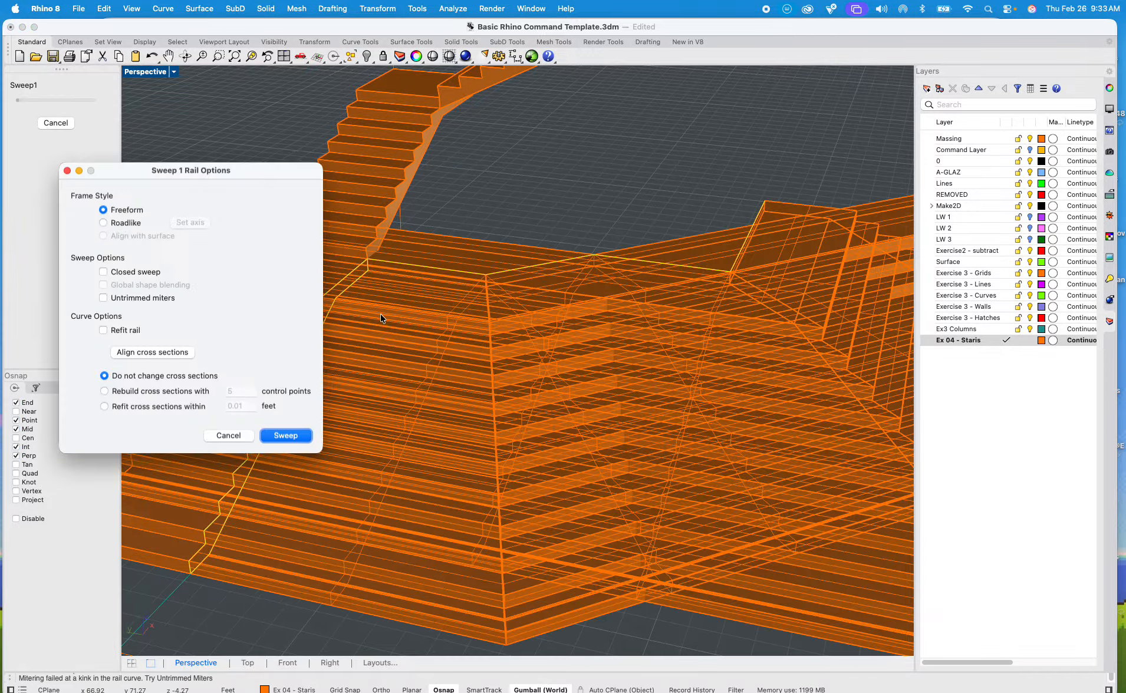
Step: Create the one-rail sweep with the Roadlike frame style, Untrimmed miters enabled and Closed sweep disabled
scroll(626, 278, down, 5)
mouse_move(625, 277)
right_down()
mouse_move(593, 304)
mouse_move(543, 302)
mouse_move(633, 295)
right_up()
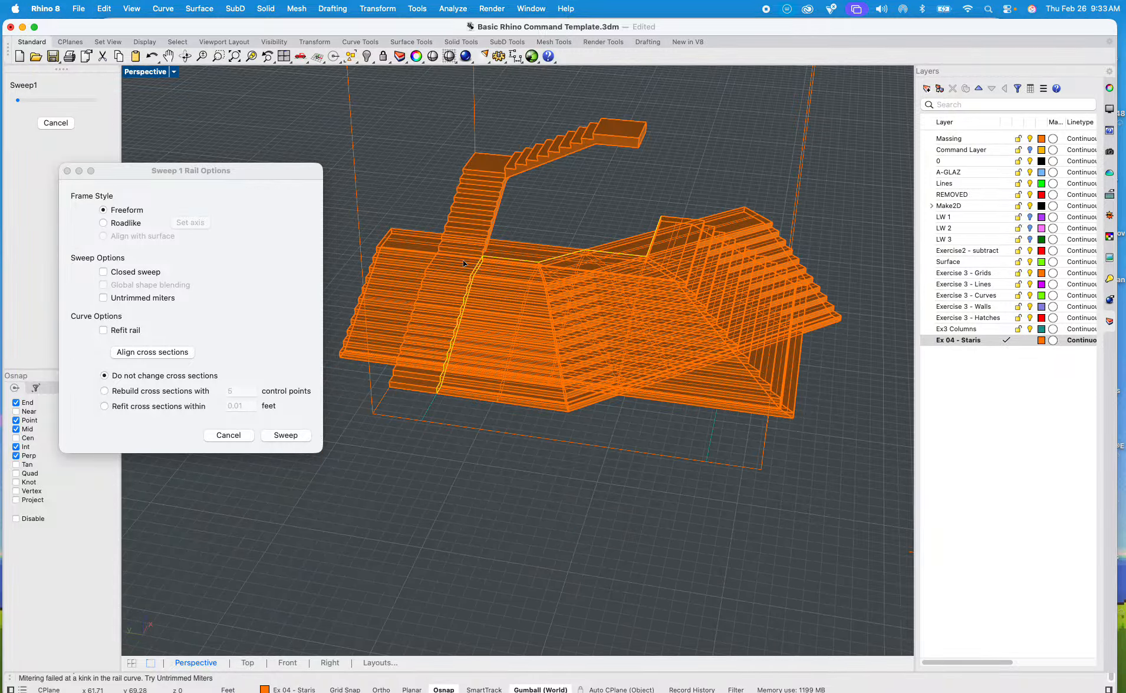
scroll(567, 264, up, 3)
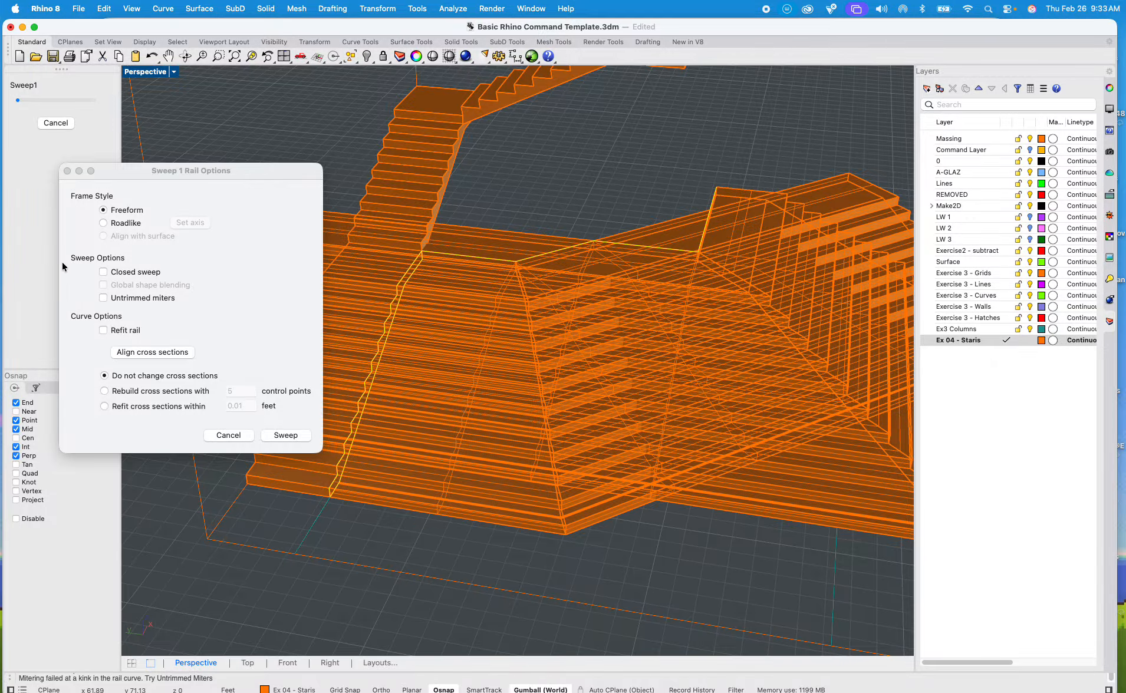
click(124, 223)
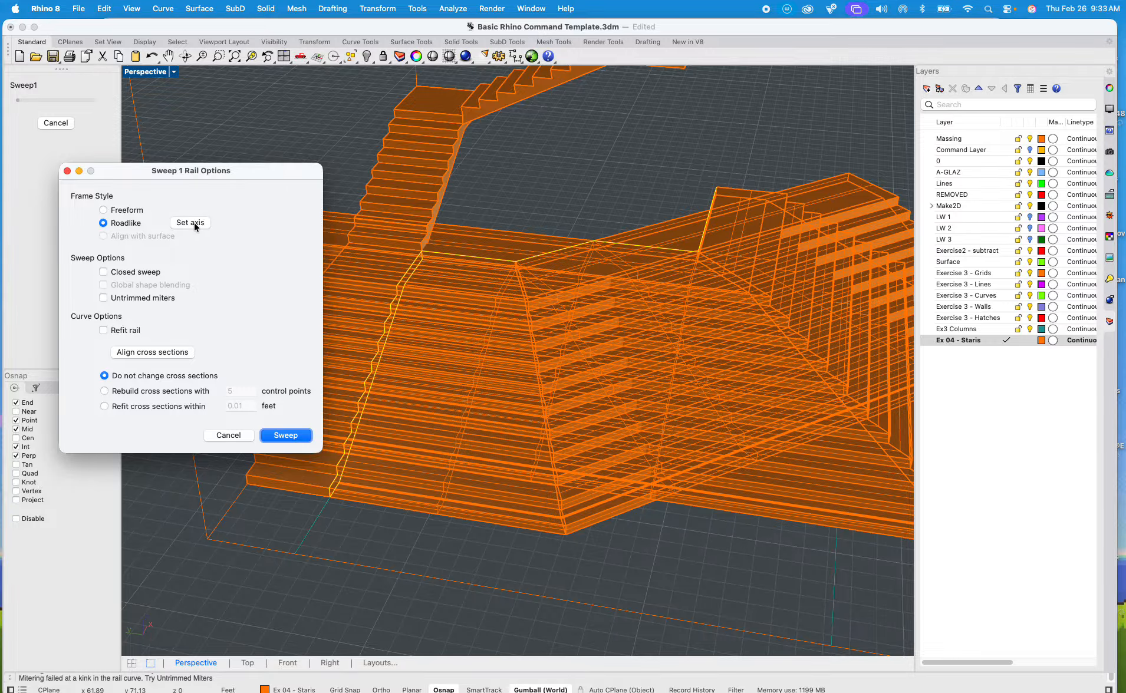
click(116, 273)
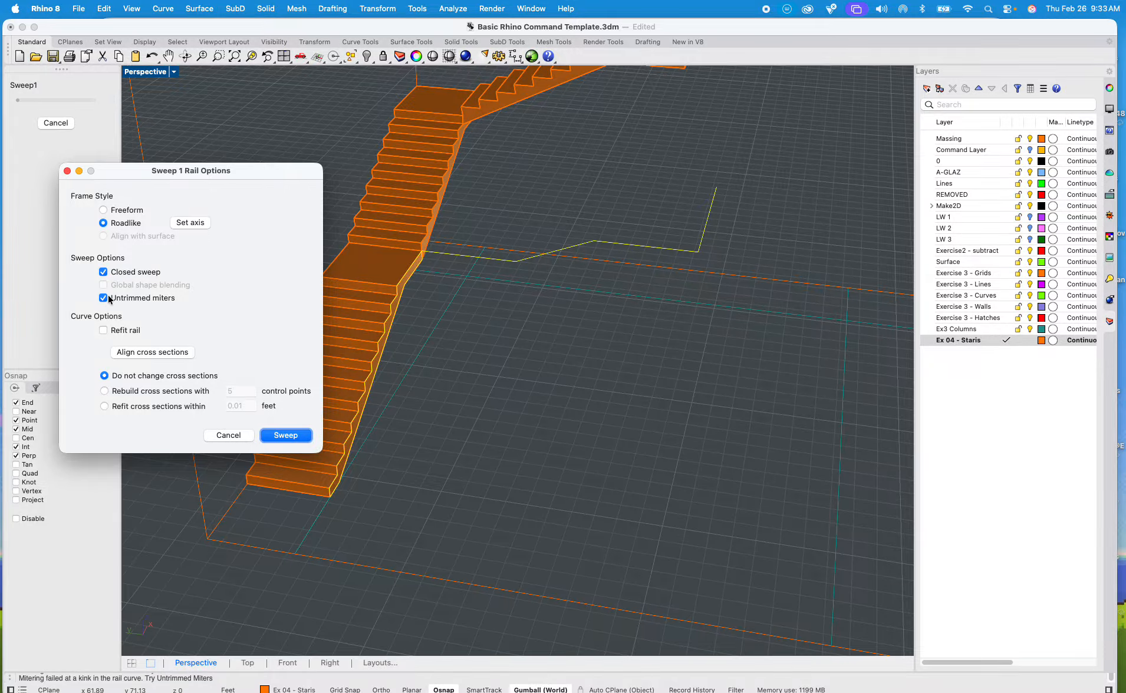
click(103, 273)
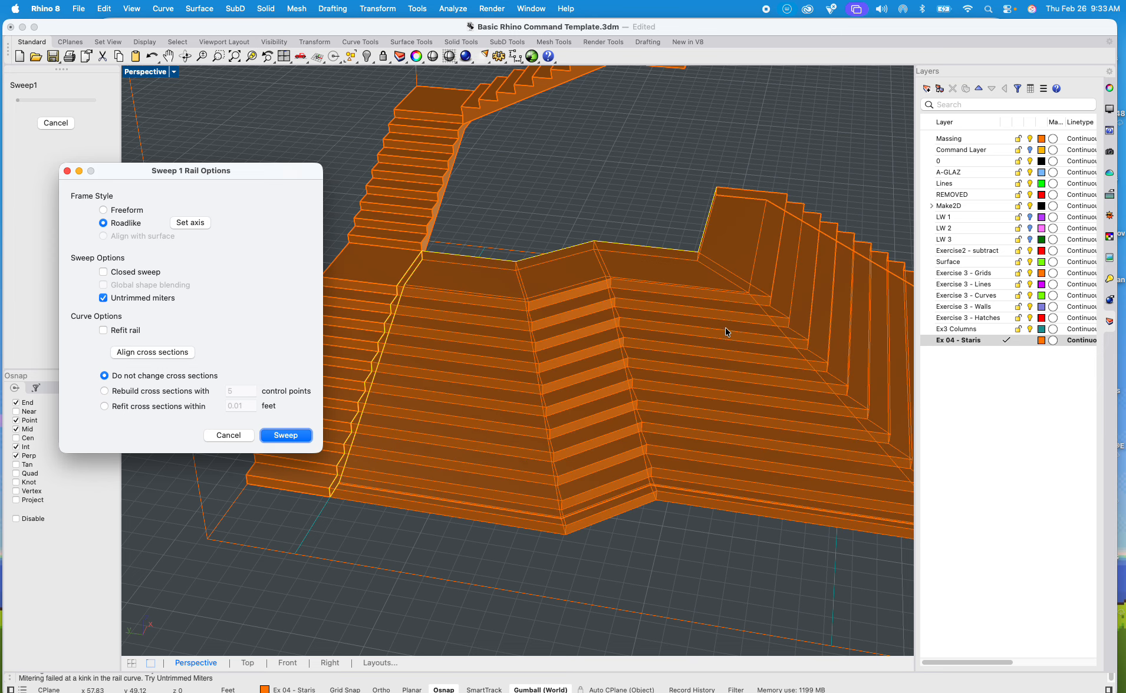
scroll(737, 329, down, 5)
right_drag(749, 331, 630, 294)
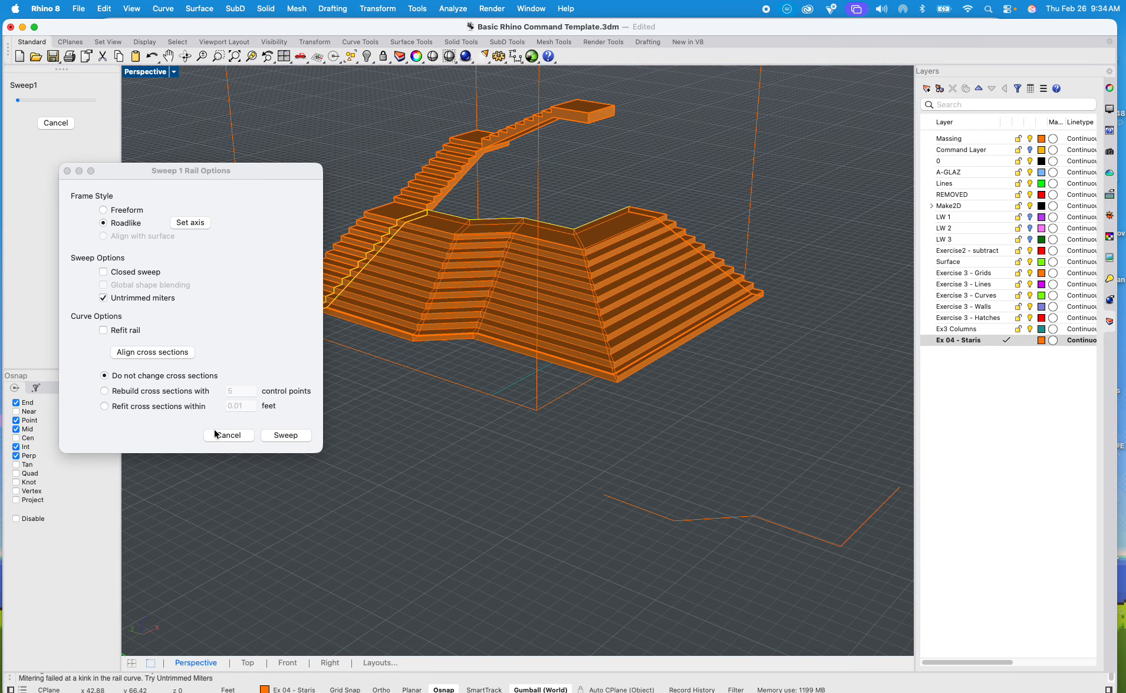
click(286, 436)
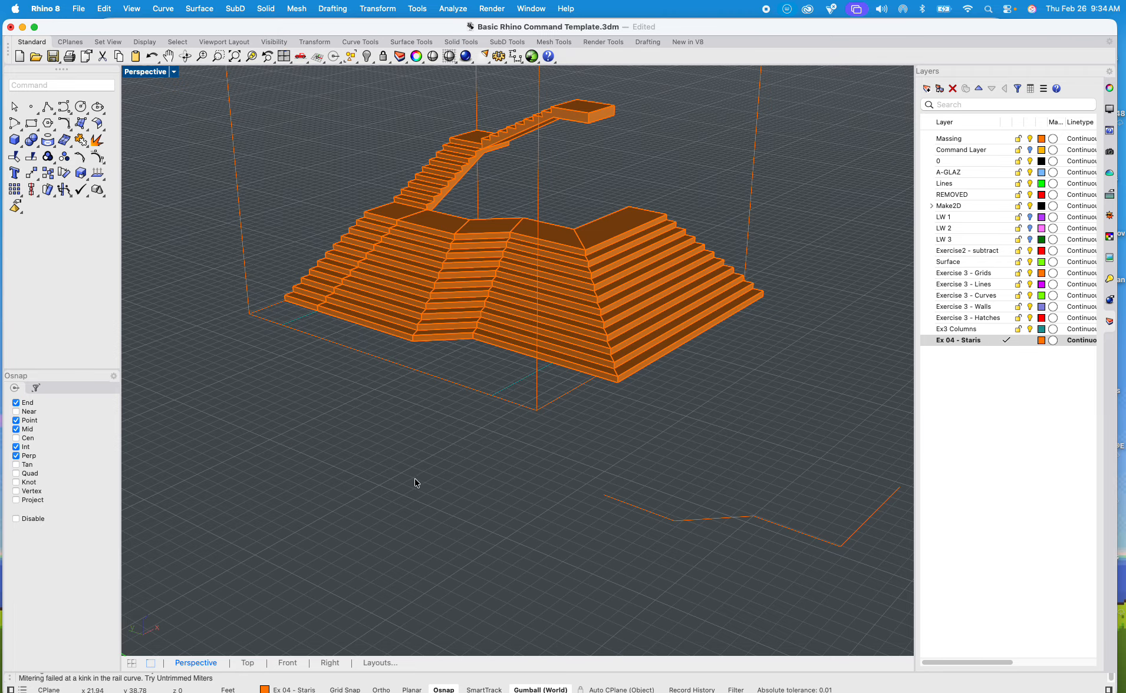
scroll(466, 371, up, 10)
shift+right_drag(465, 372, 565, 505)
scroll(416, 459, down, 10)
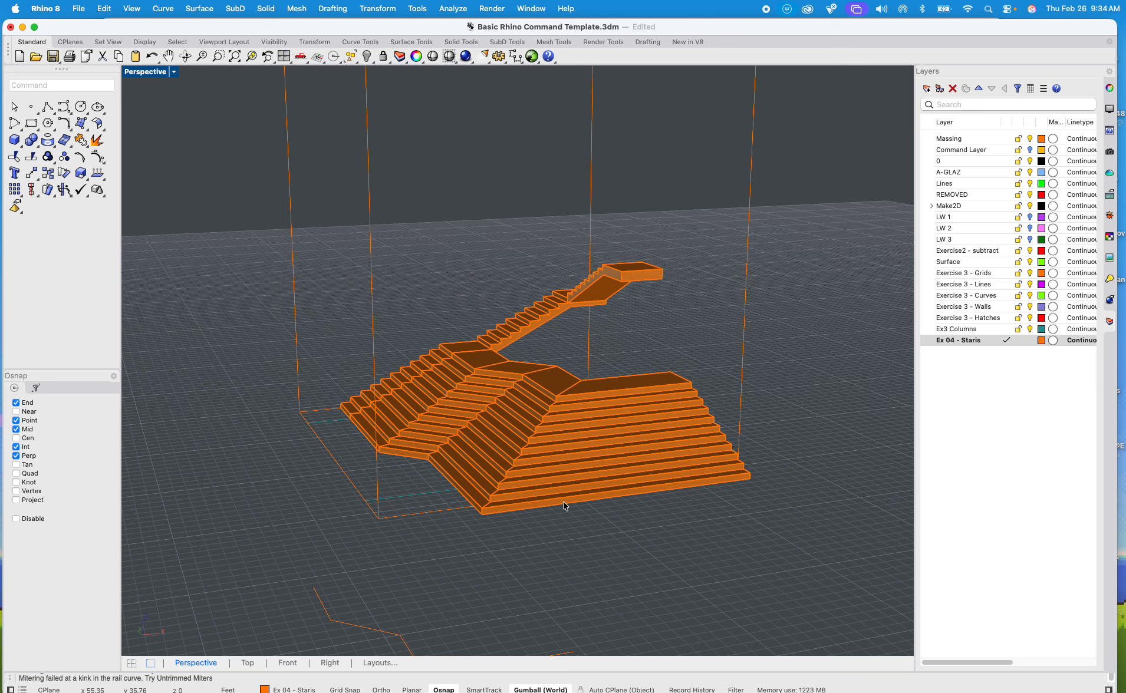
scroll(565, 501, down, 5)
right_drag(609, 485, 644, 512)
drag(741, 537, 283, 208)
text(copy)
key(Return)
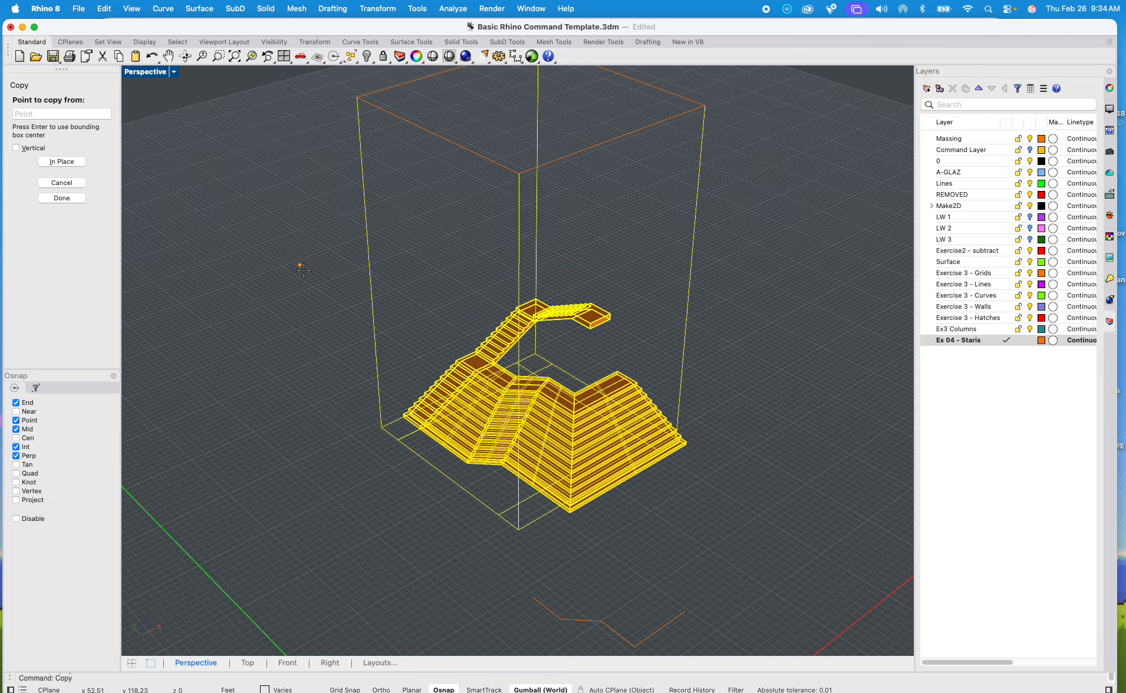
click(544, 309)
key(Escape)
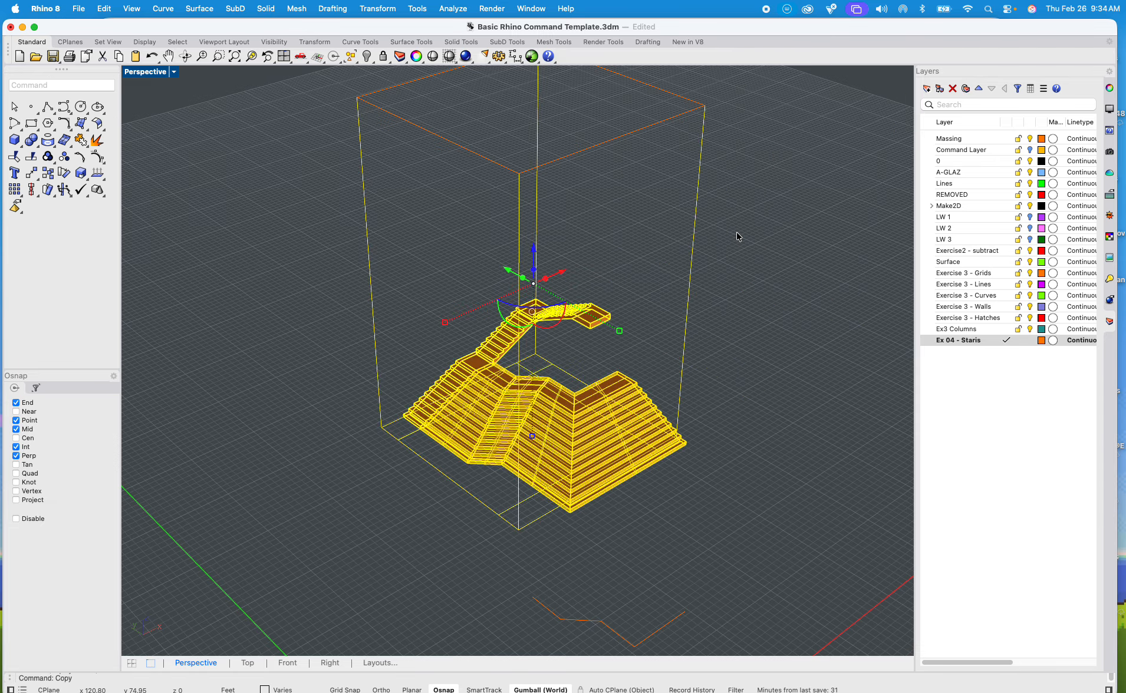
key(Escape)
Step: Start MoveFace on the end face of the topmost landing and pick a base point beside it
scroll(603, 377, up, 10)
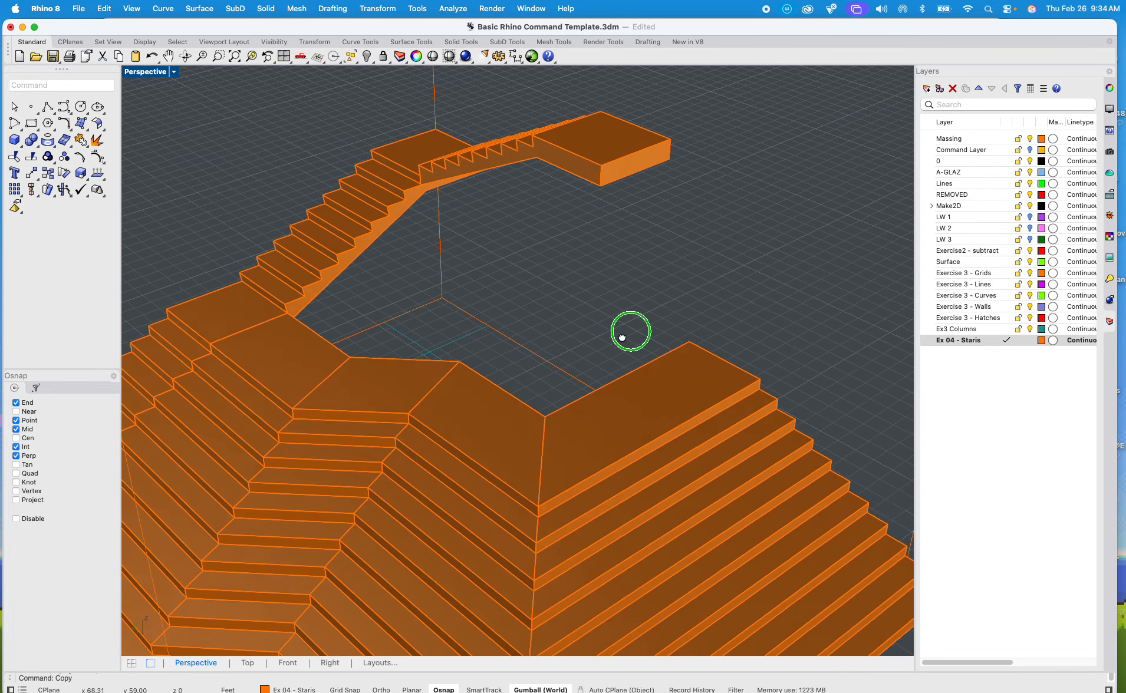
right_drag(723, 288, 595, 457)
mouse_move(591, 402)
right_down()
mouse_move(681, 393)
mouse_move(716, 319)
mouse_move(591, 401)
right_up()
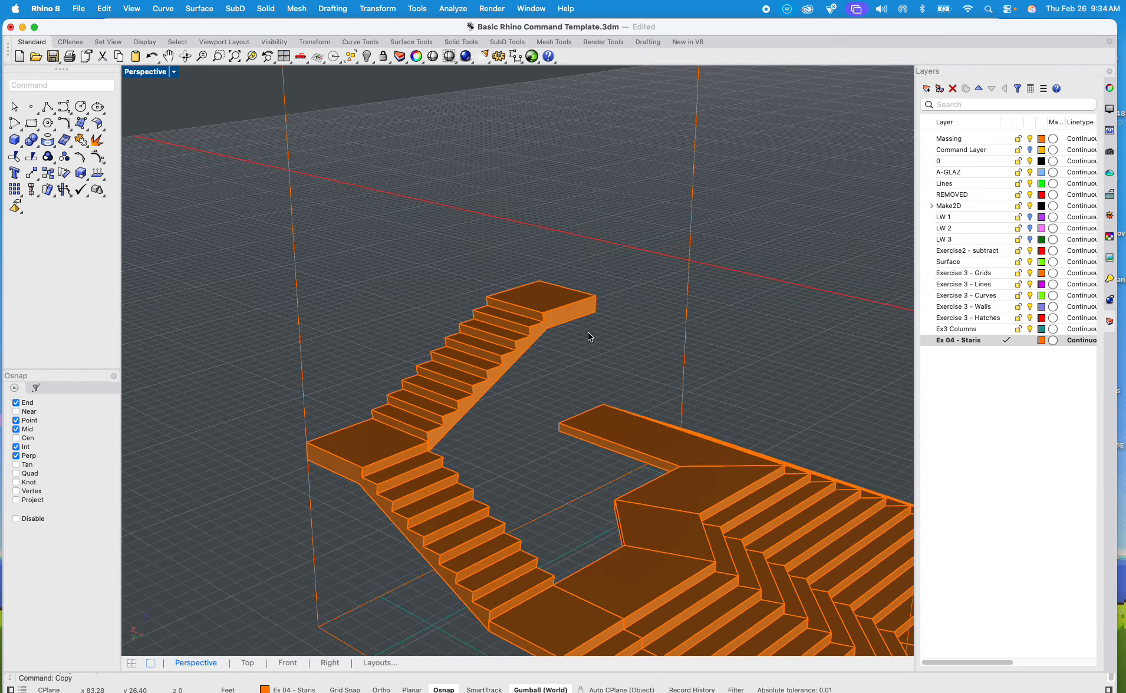
scroll(591, 330, up, 6)
shift+right_drag(590, 327, 537, 381)
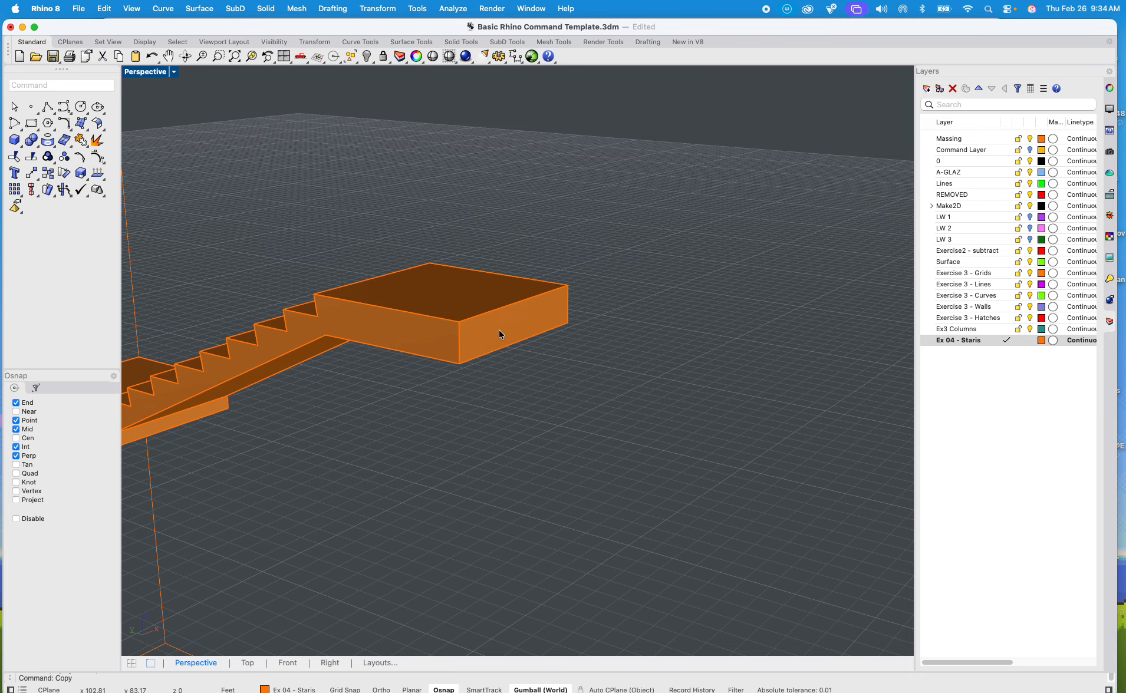
scroll(497, 342, up, 3)
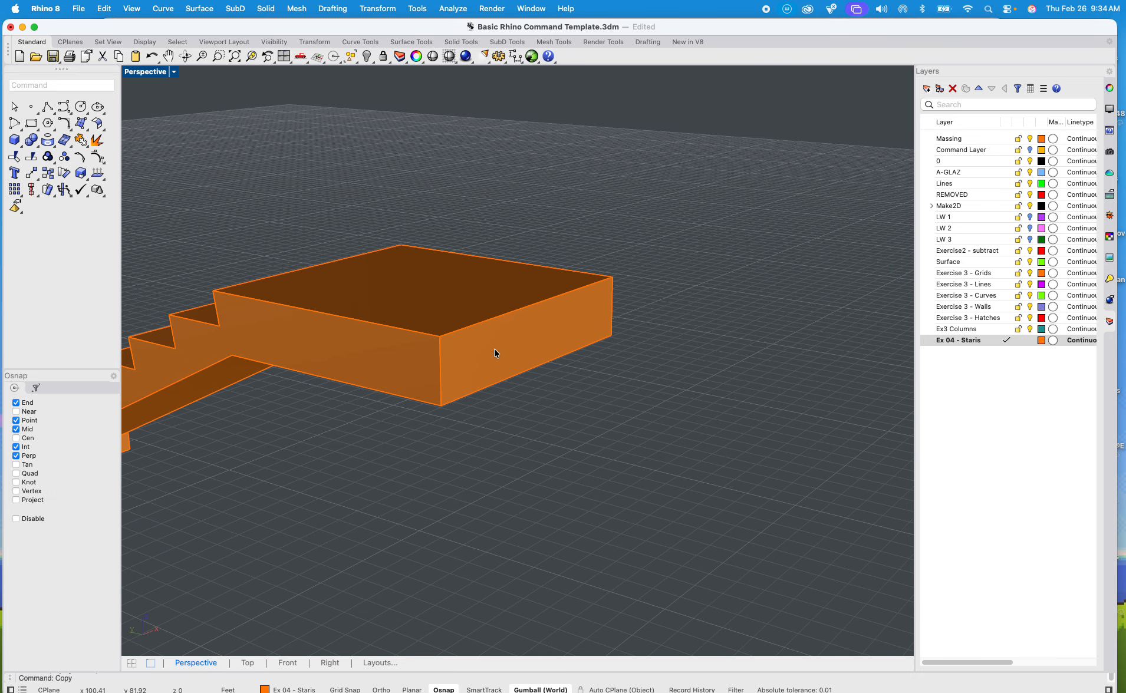
click(689, 332)
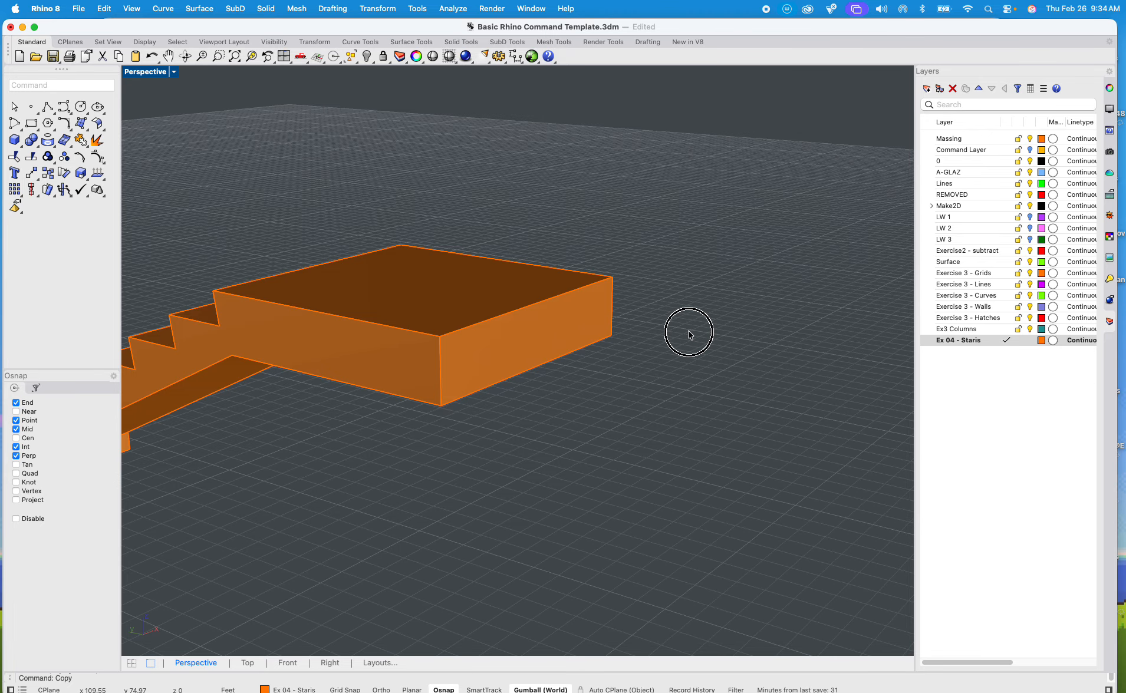
text(Move)
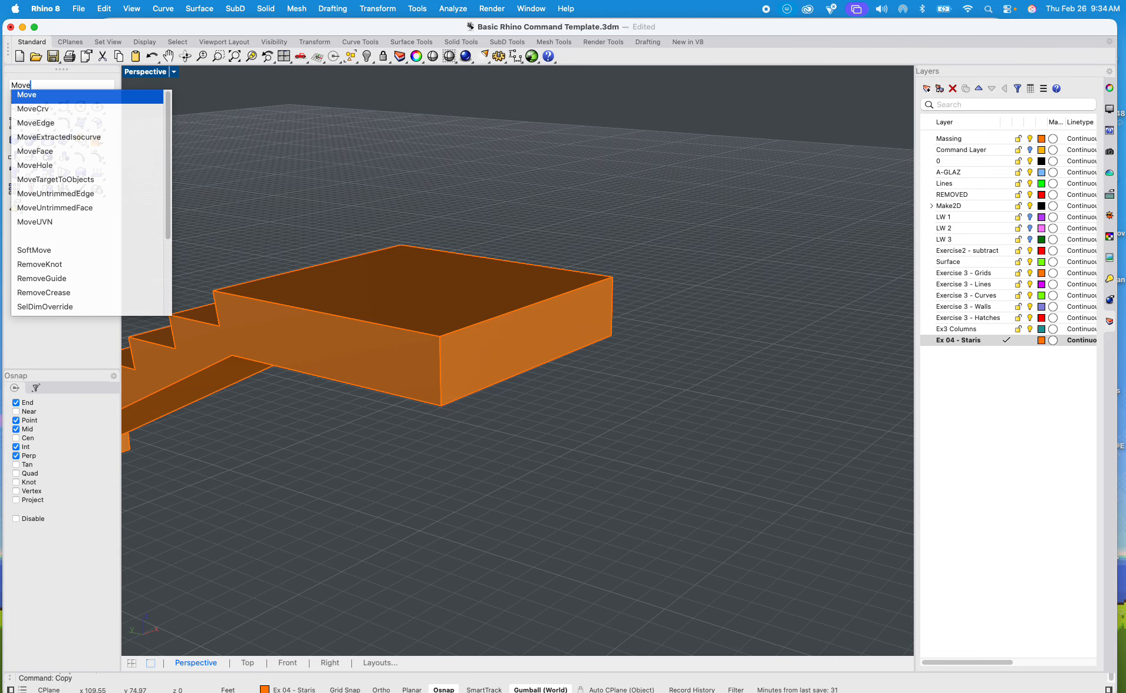
key(Down)
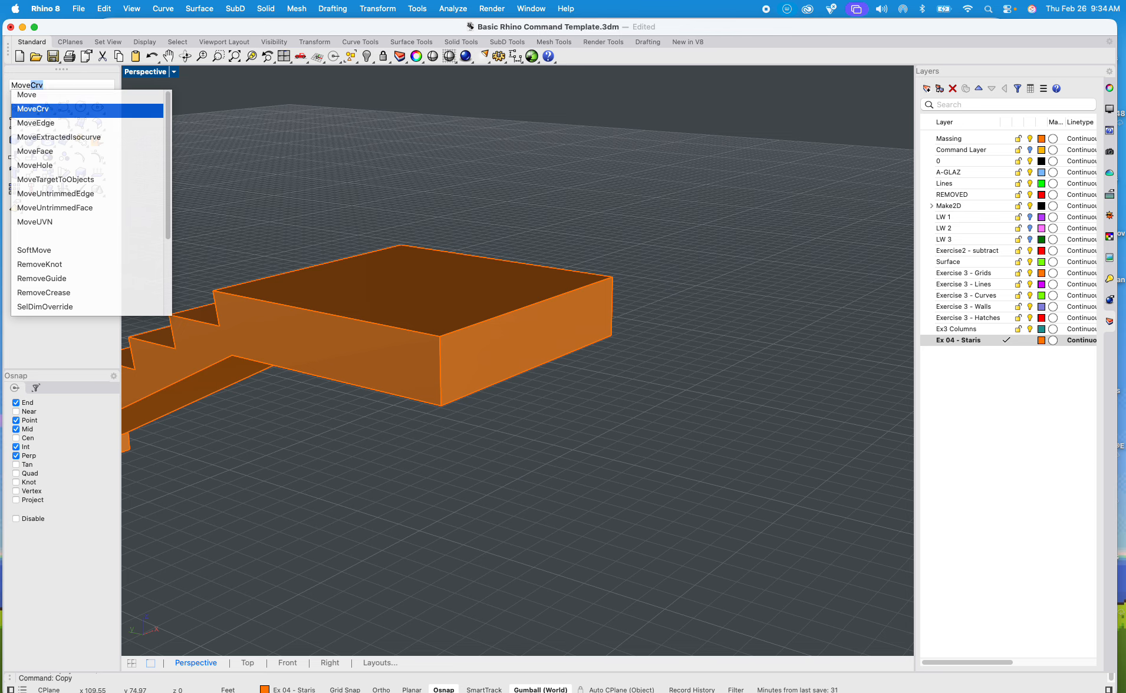
key(Down)
key(Down)
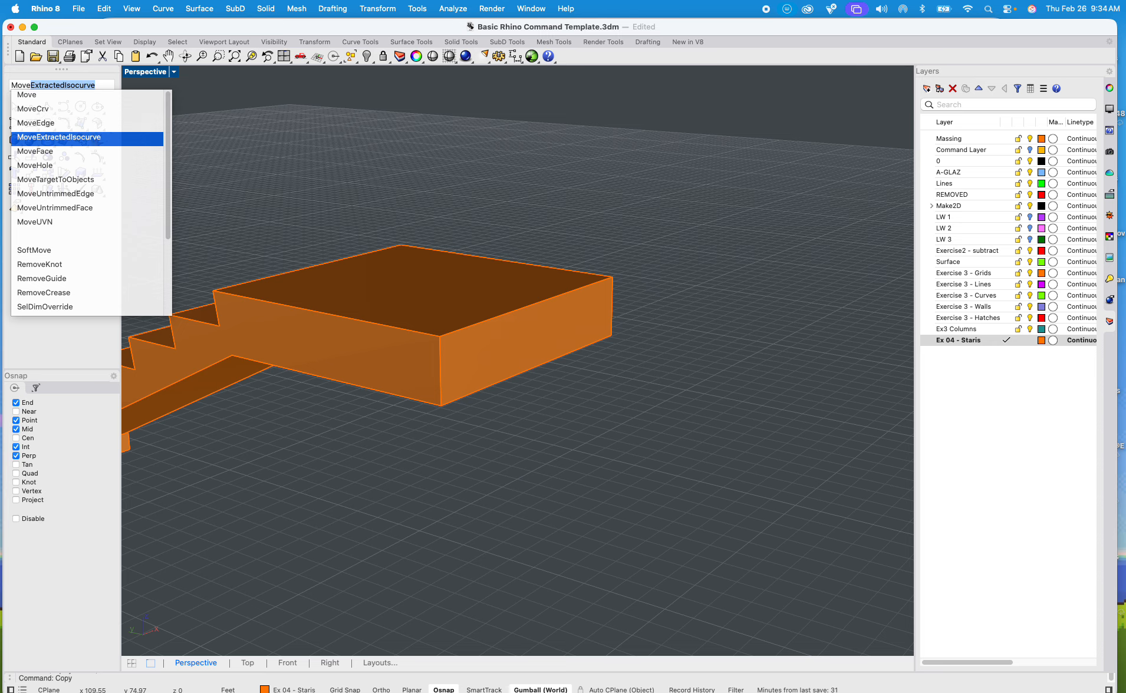
key(Down)
key(Return)
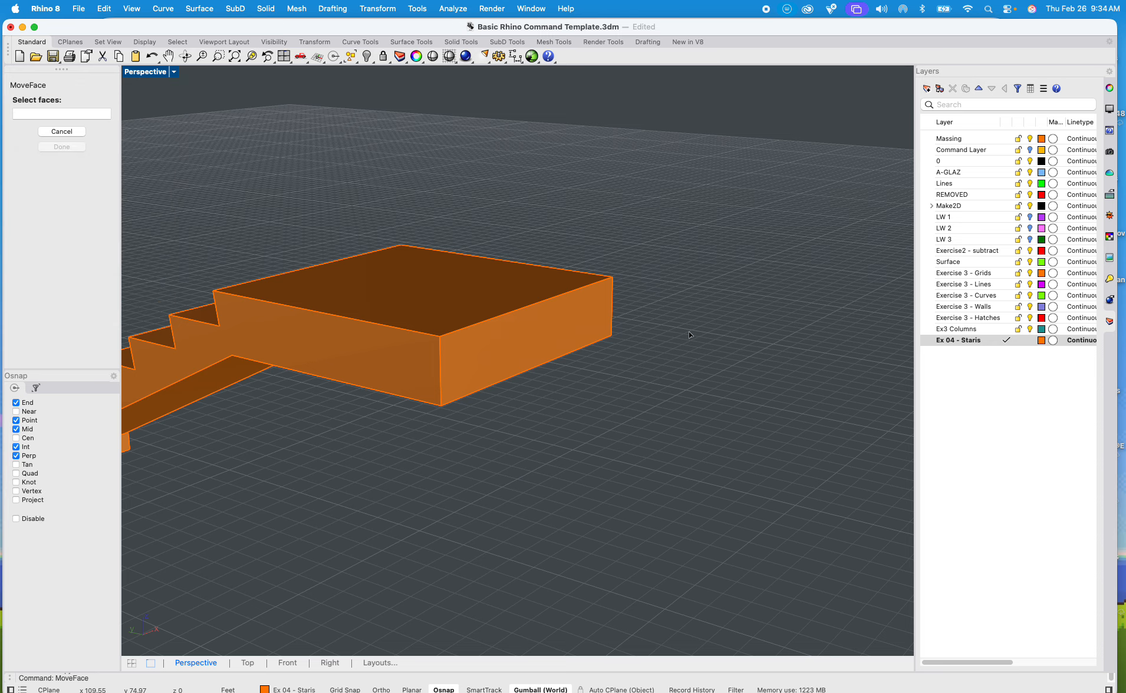
click(563, 341)
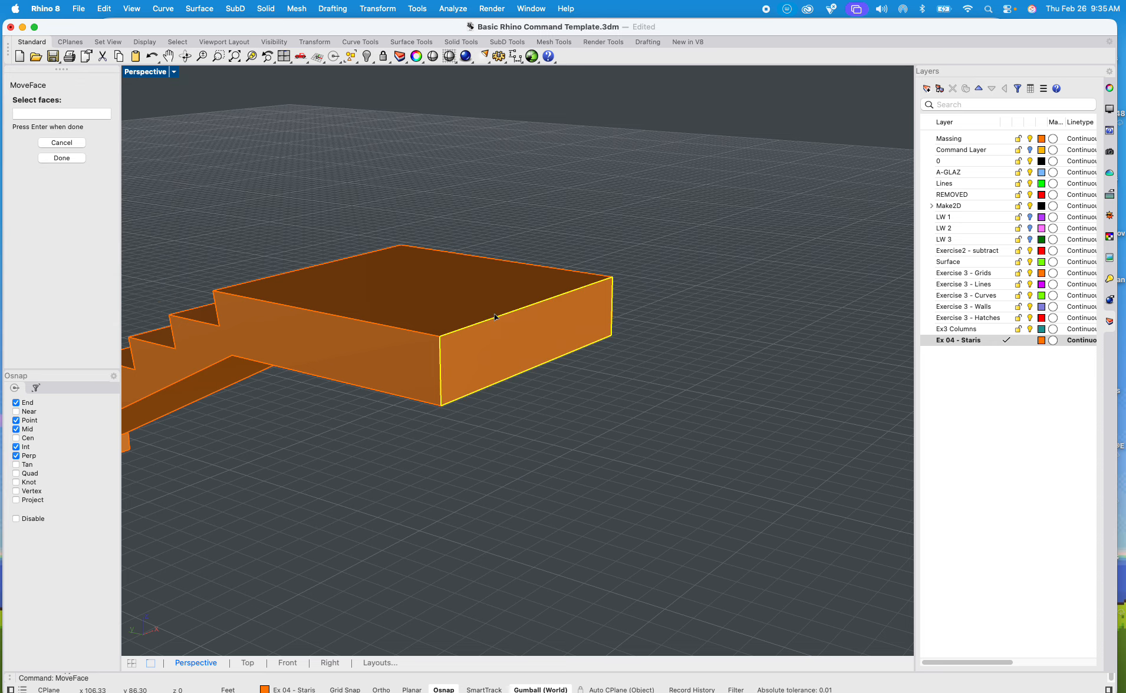
key(Return)
scroll(590, 351, down, 5)
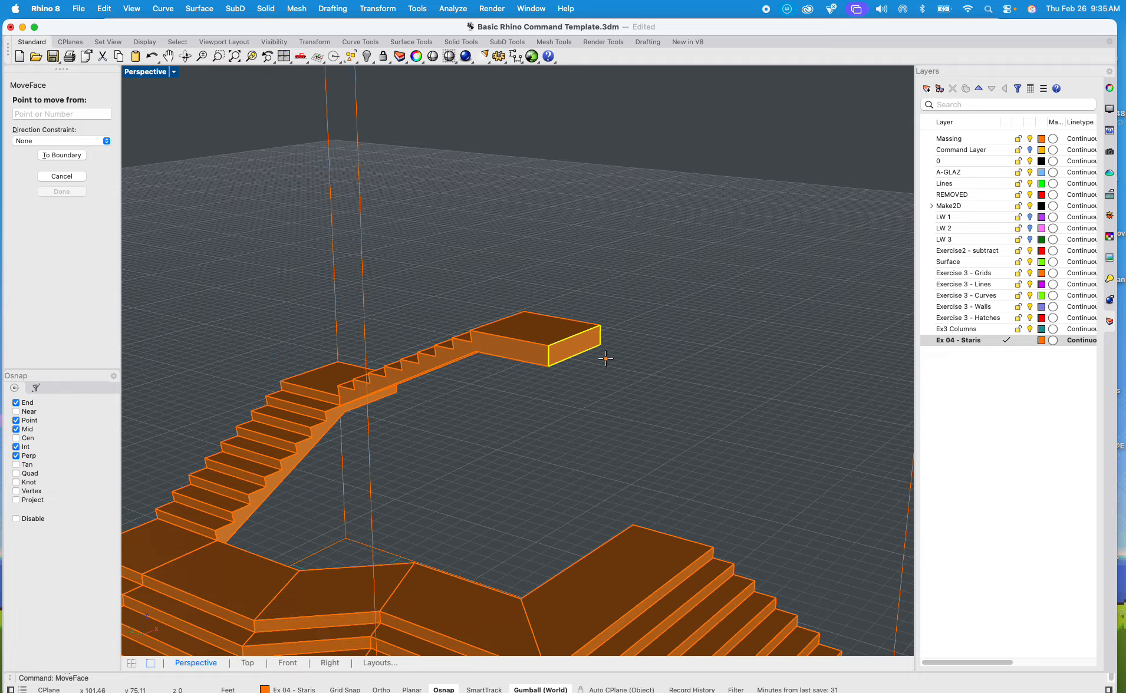
click(605, 358)
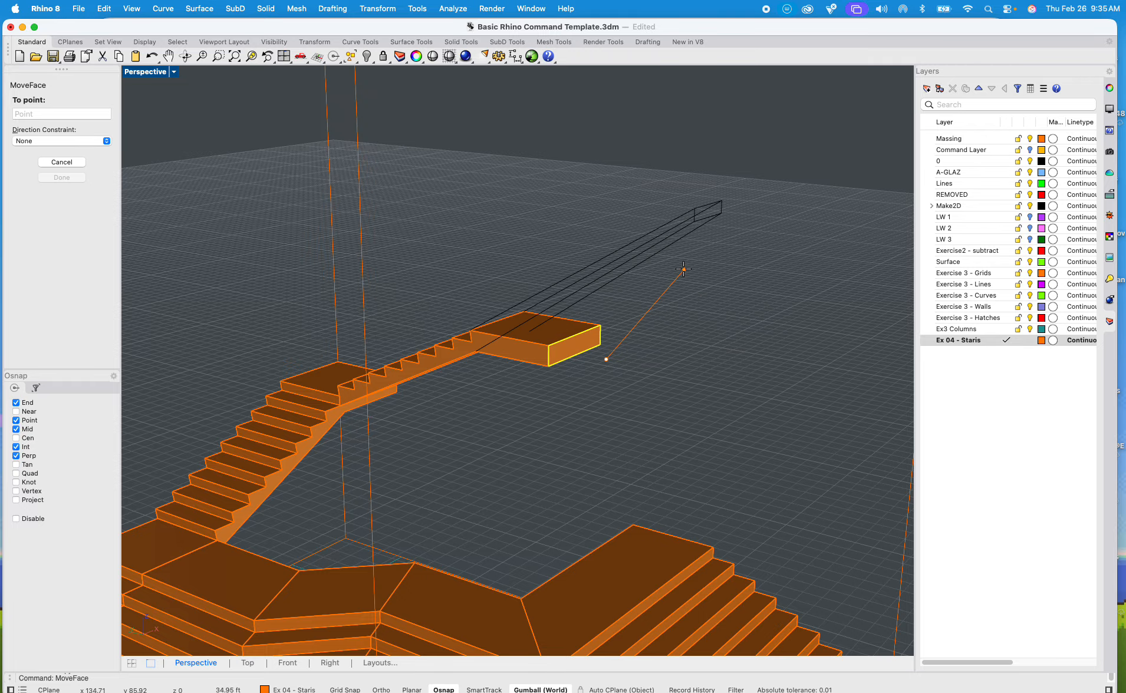
Step: Restore the four-viewport layout and switch the Right viewport to the Left view, framing the top landing's end face
double_click(150, 72)
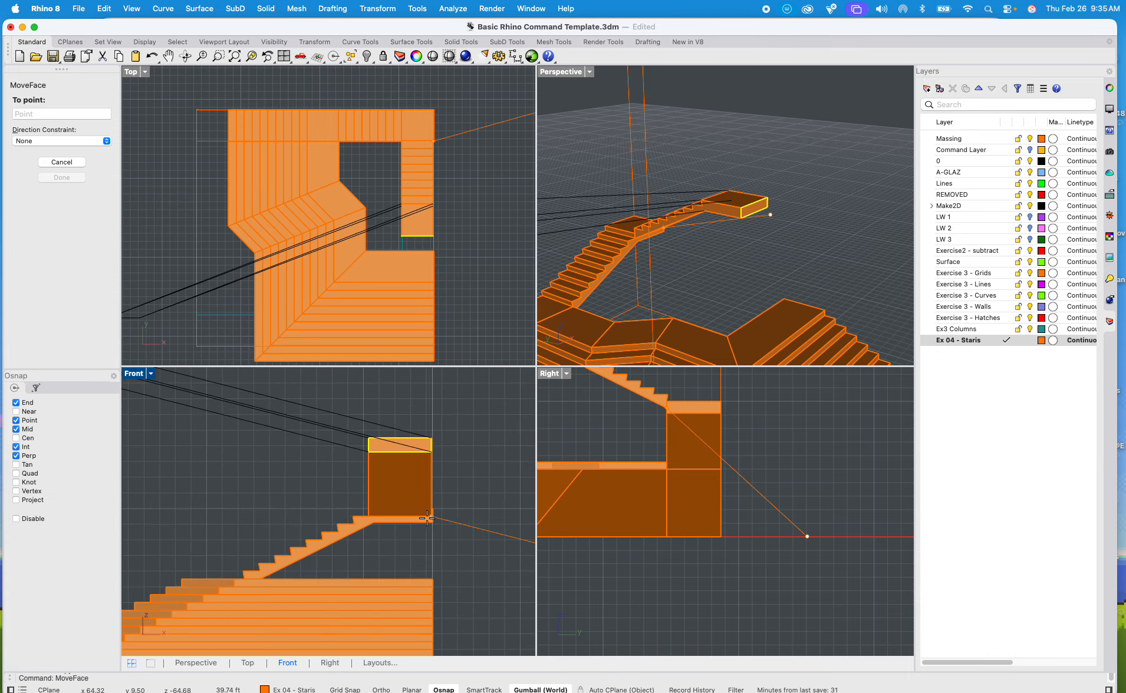
scroll(743, 507, down, 5)
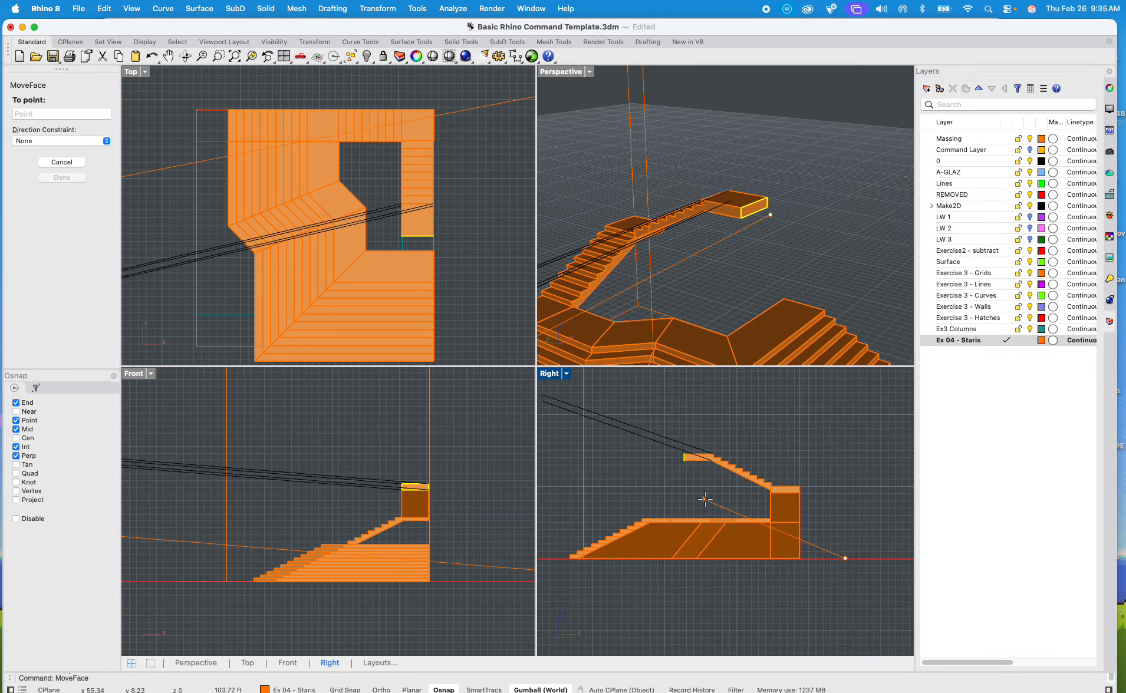
scroll(734, 504, down, 2)
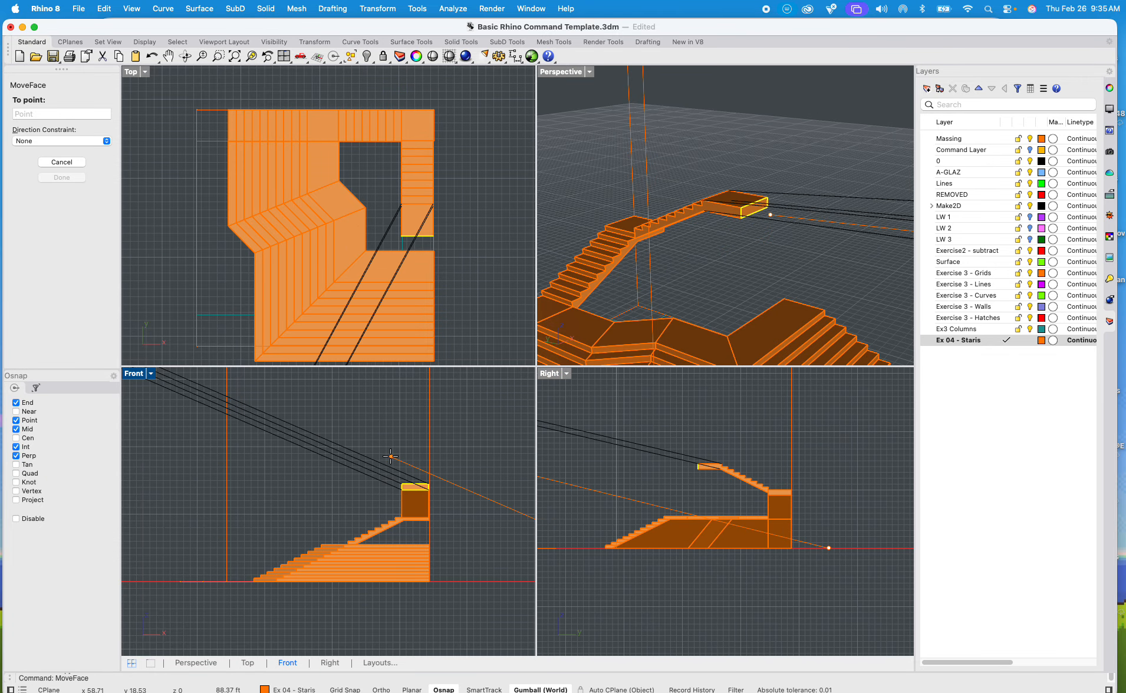
key(shift)
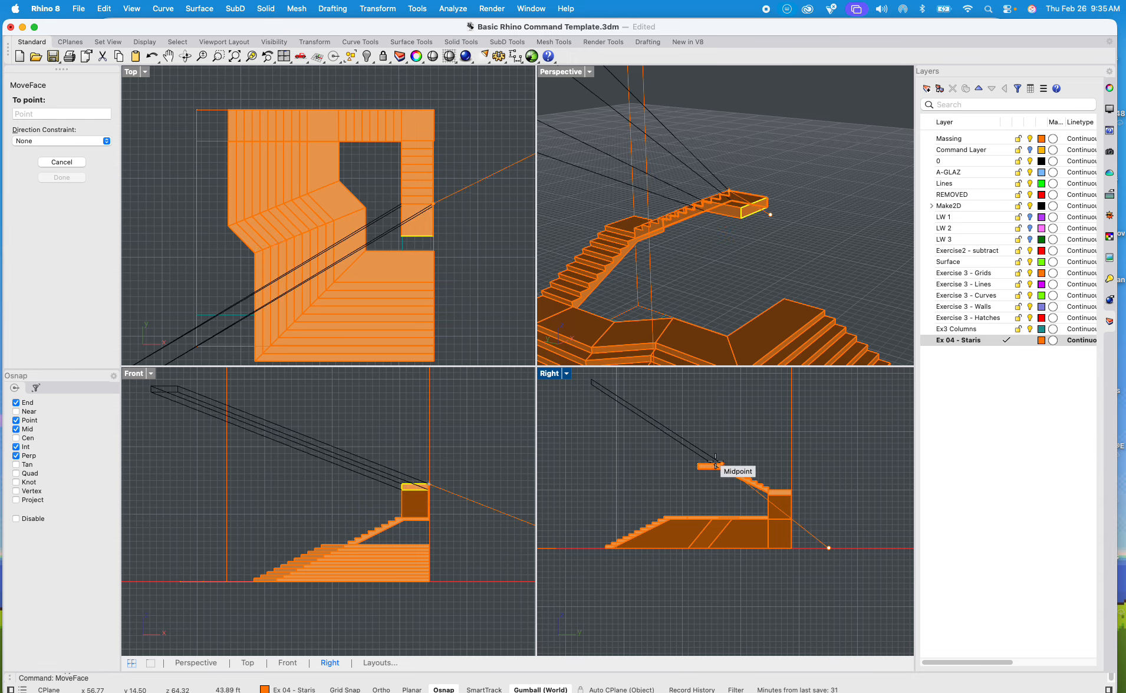
double_click(565, 372)
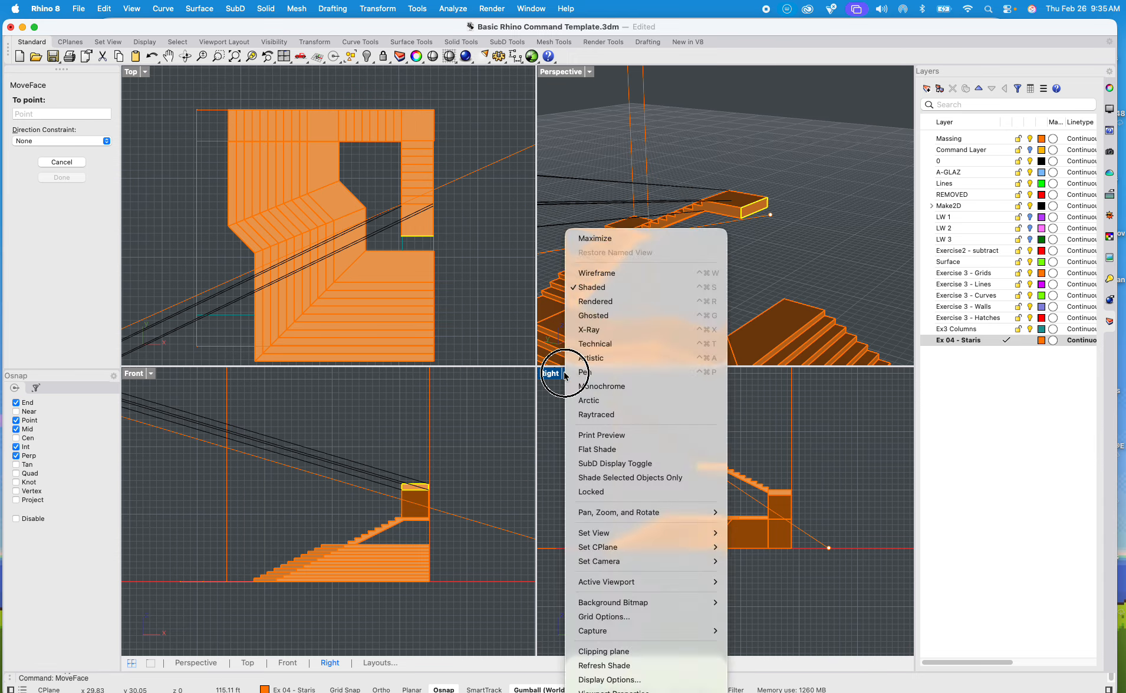
click(565, 373)
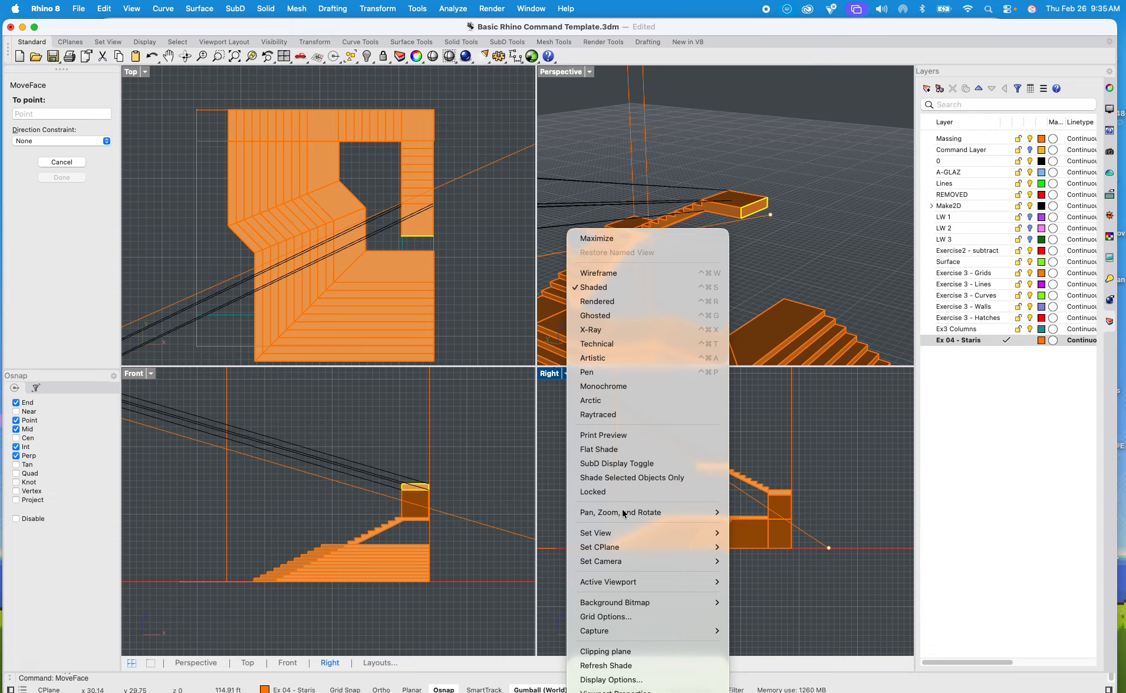
mouse_move(624, 536)
click(764, 568)
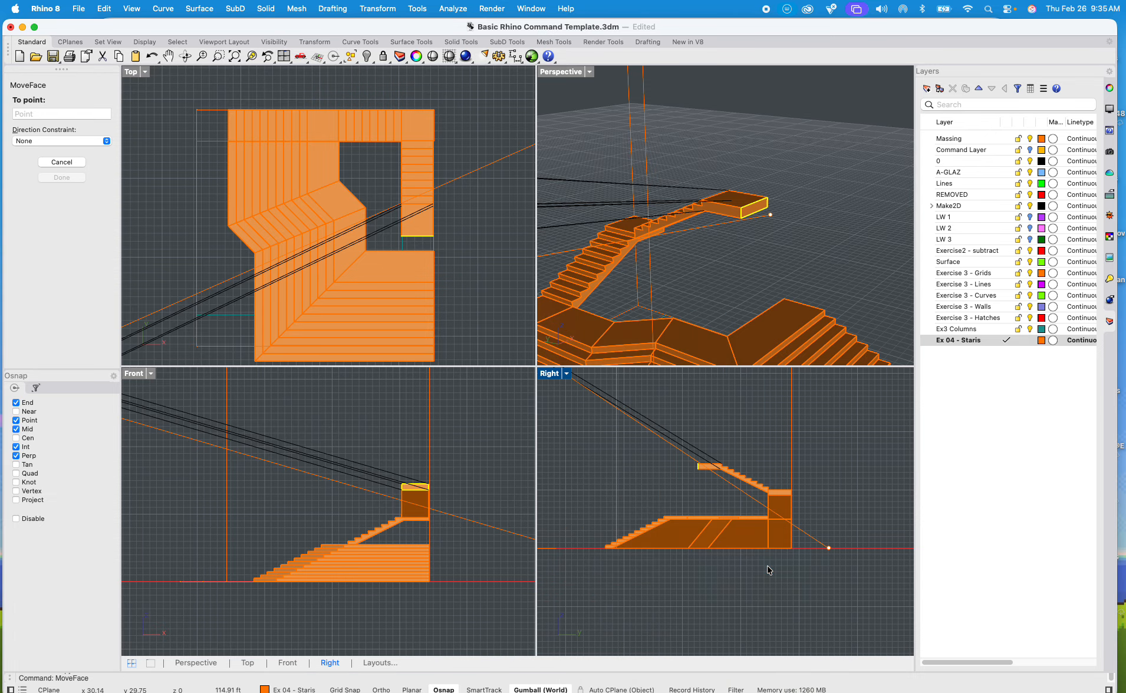
scroll(814, 477, up, 4)
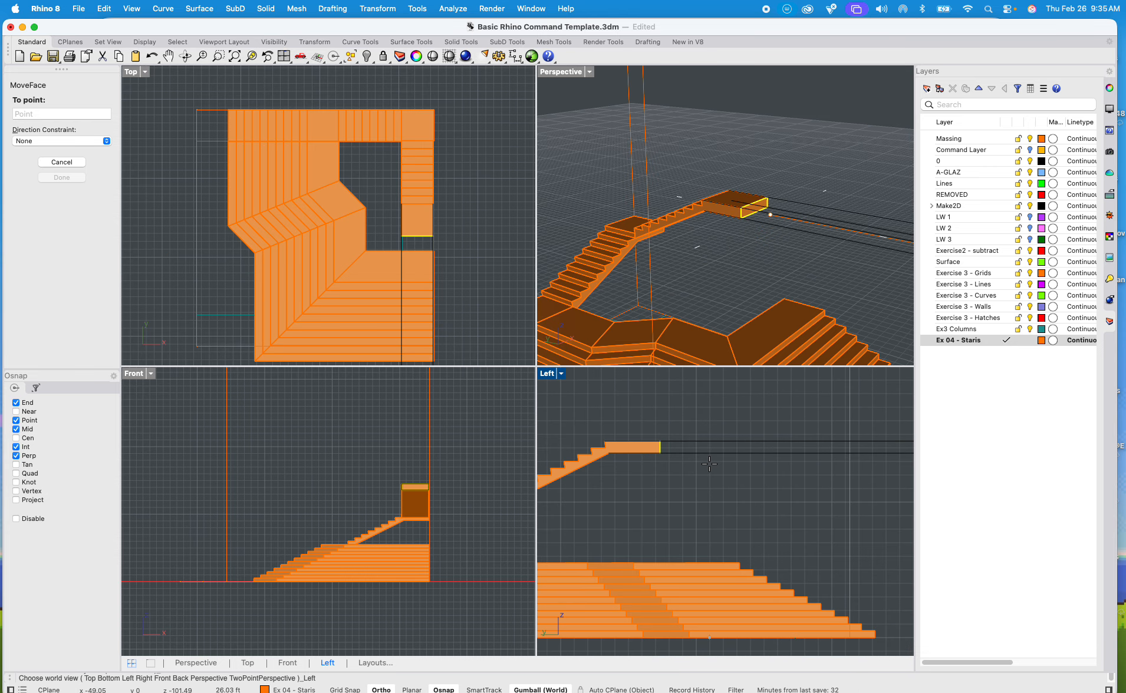
Step: Cancel the pending MoveFace on the topmost landing's end face and leave the upper flight deselected
scroll(689, 453, down, 5)
key(Escape)
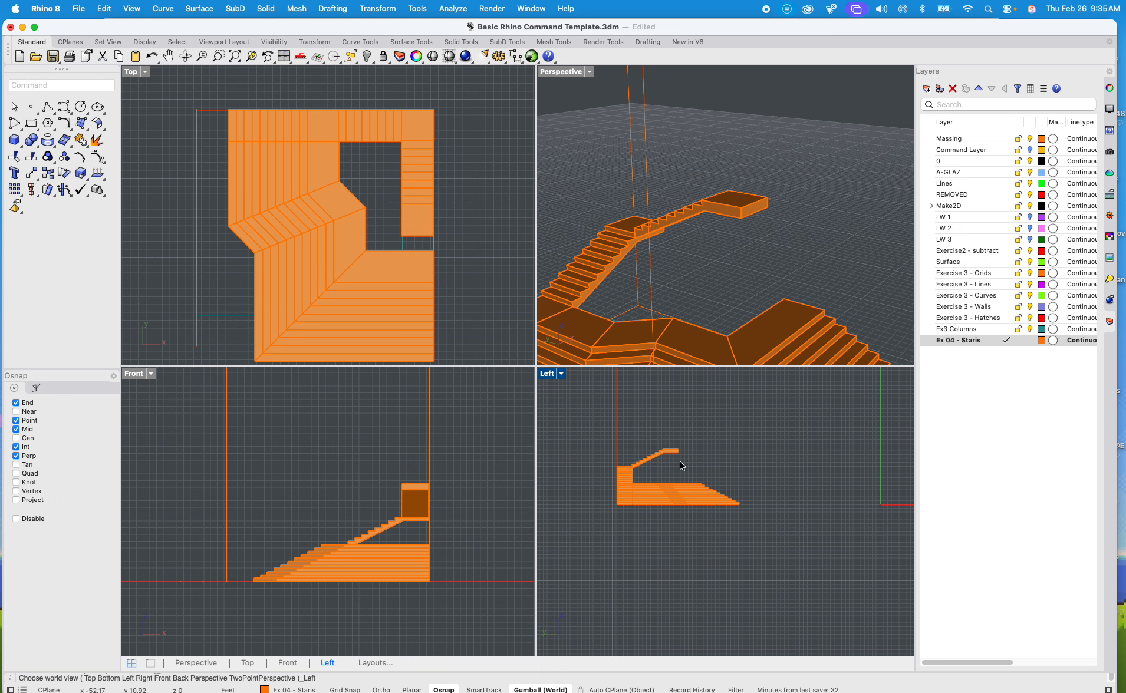
scroll(680, 450, up, 5)
scroll(681, 452, up, 1)
scroll(743, 204, up, 5)
click(742, 201)
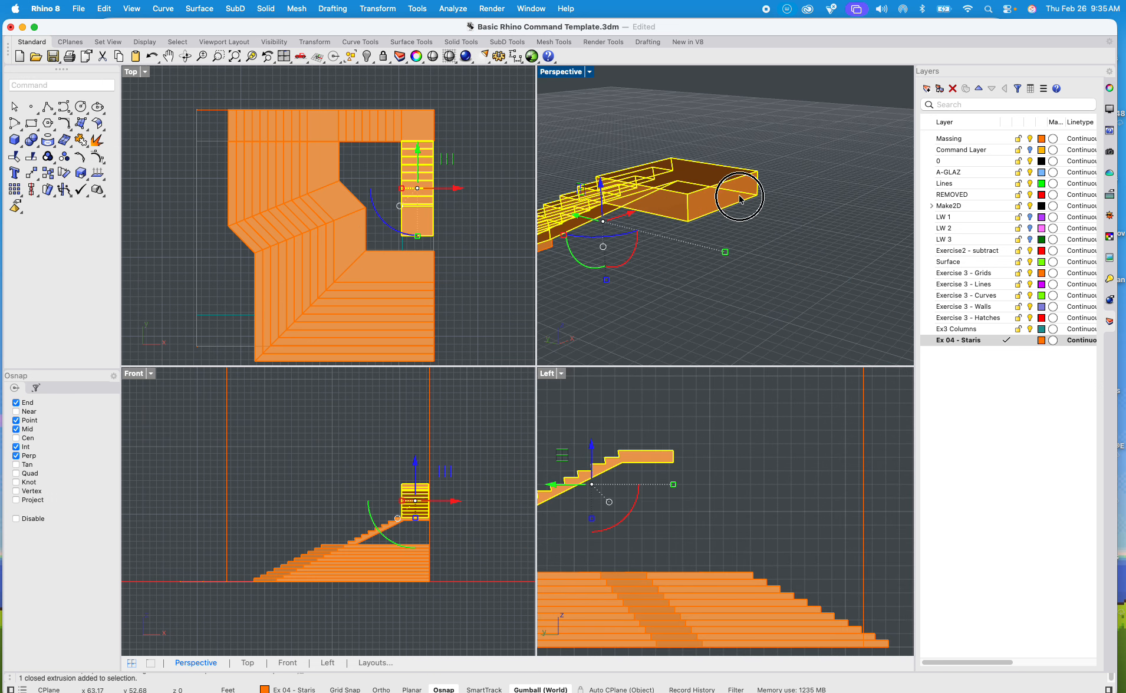
key(Escape)
scroll(725, 193, up, 3)
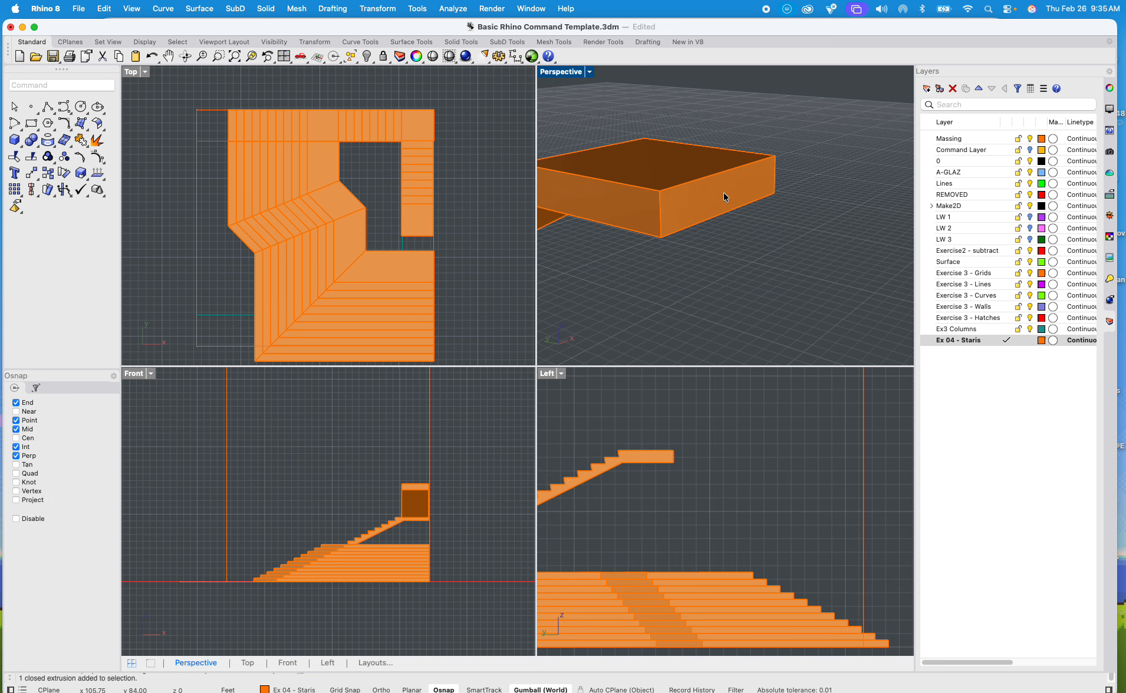
Step: Extract the end face of the topmost landing from the upper flight with ExtractSrf
click(722, 190)
text(e)
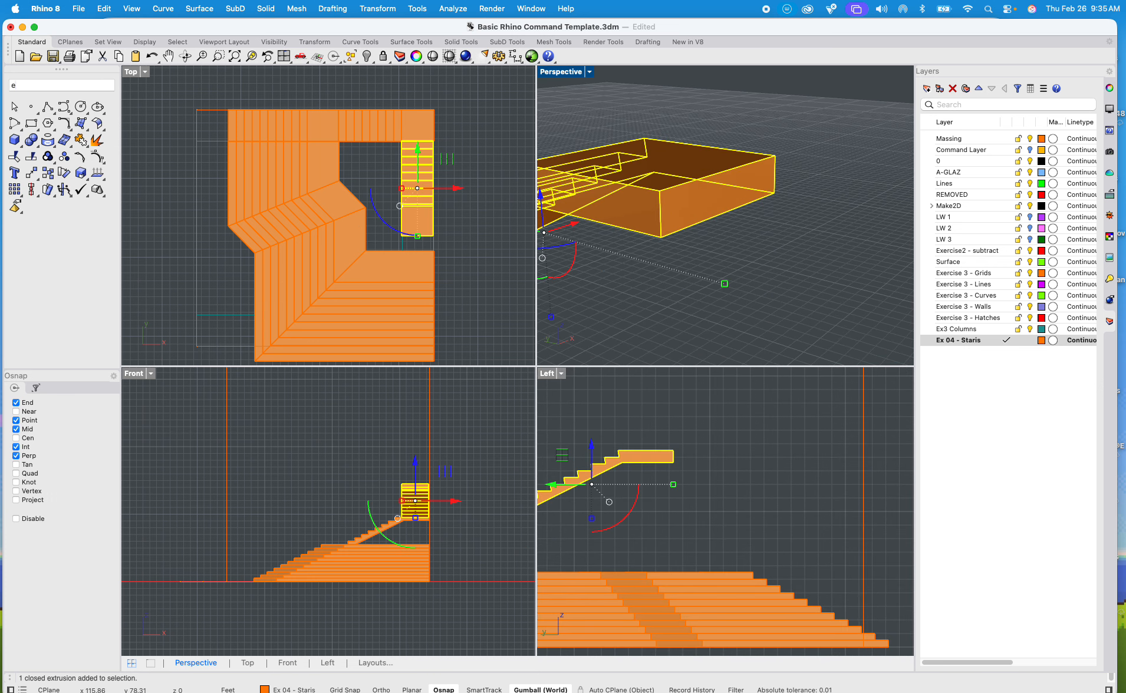
text(xtrudeCrv)
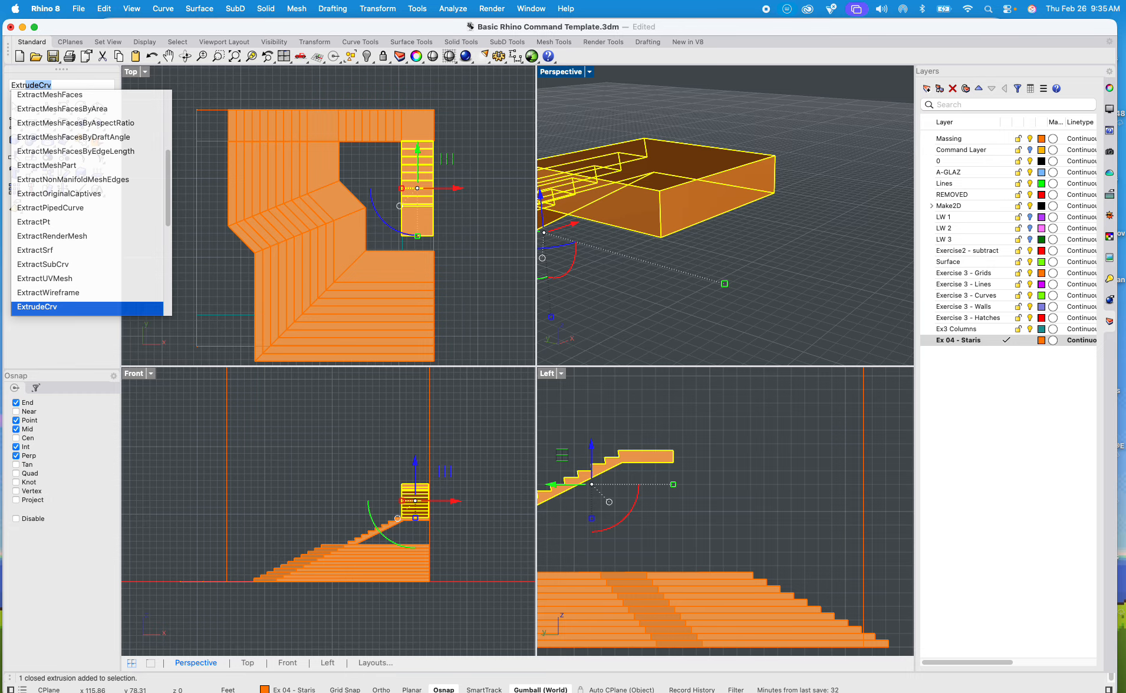
key(Up)
key(Up)
key(Up)
key(Up)
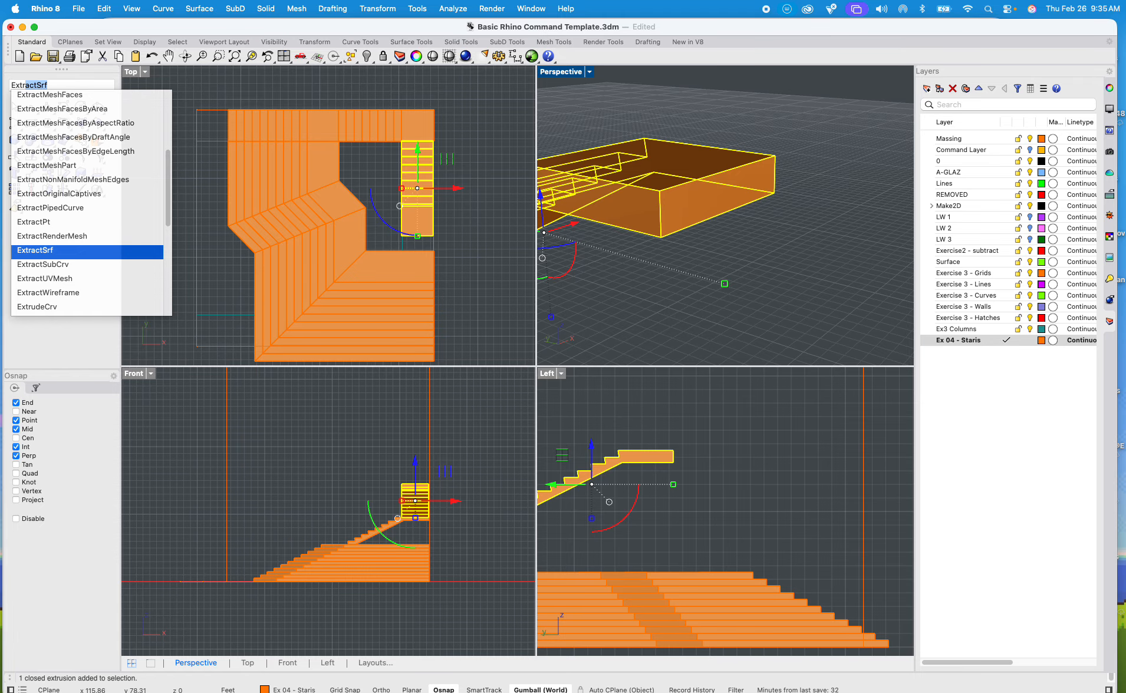
key(Return)
click(748, 197)
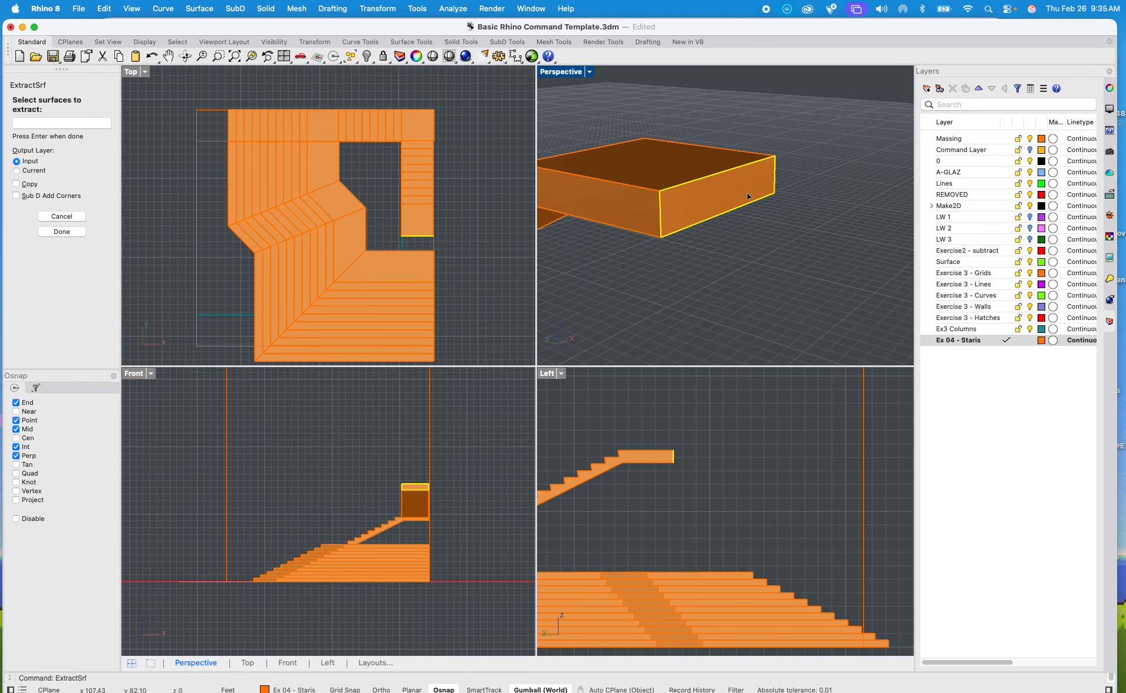
key(Return)
key(Return)
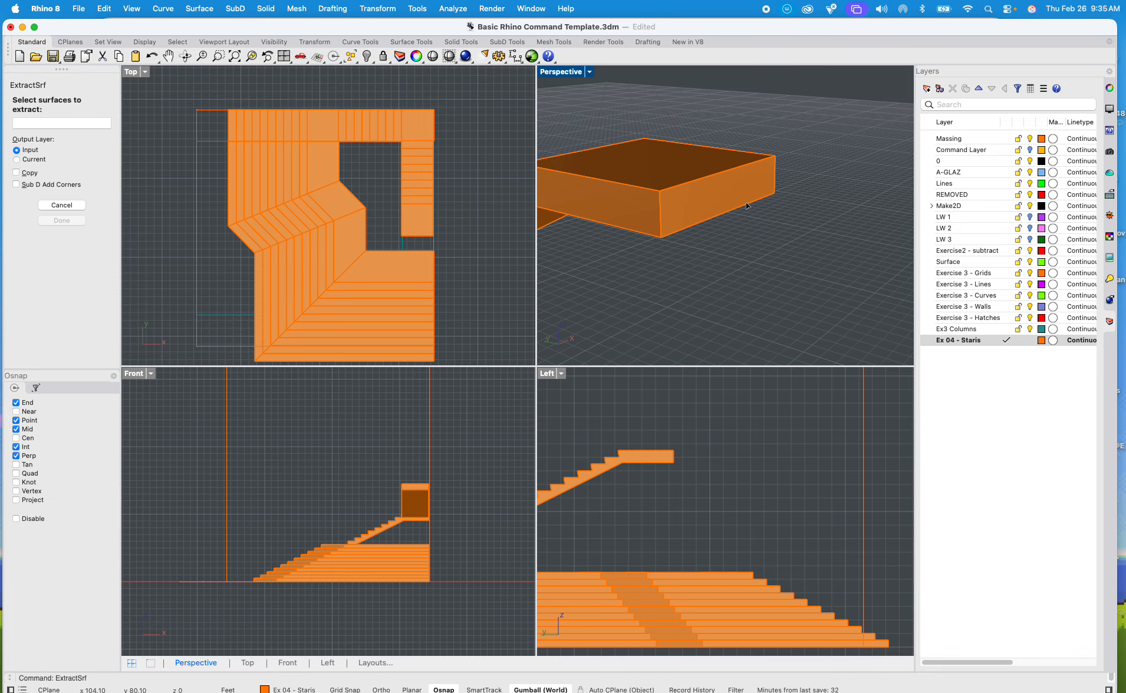
click(729, 197)
key(Return)
key(Return)
scroll(646, 206, up, 10)
scroll(623, 174, down, 5)
shift+right_drag(623, 174, 641, 188)
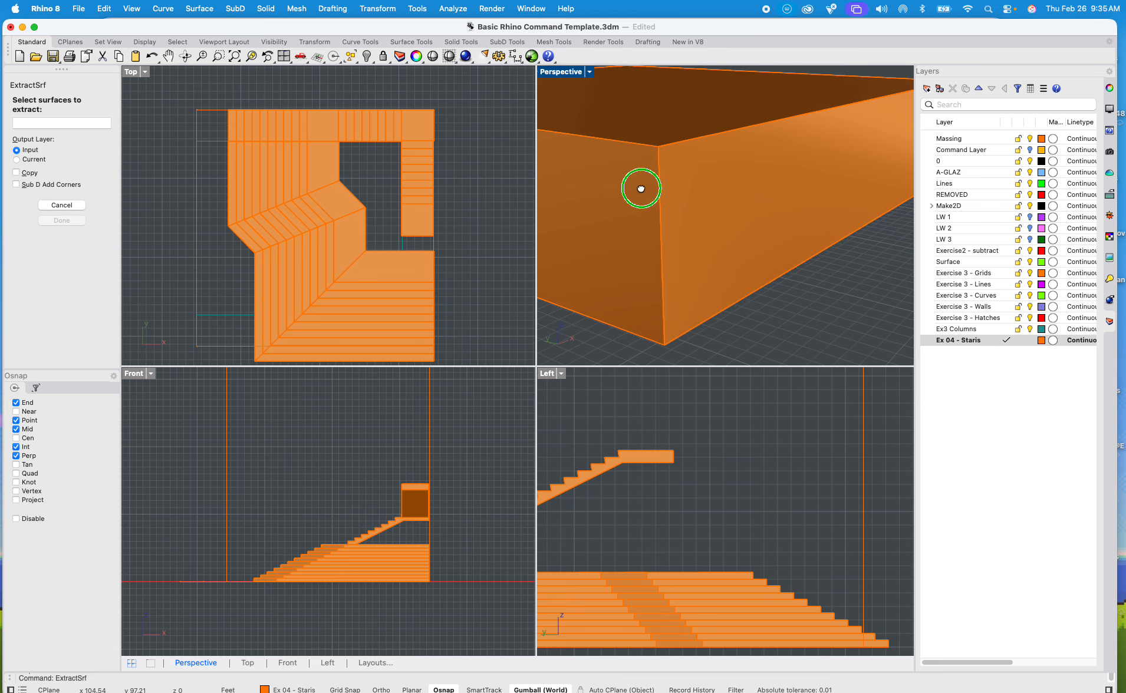
scroll(705, 203, down, 5)
key(Escape)
Step: Extrude the extracted end face as a solid with ExtrudeSrf, 14 ft outward to a perpendicular snap on the vertical guide line
click(705, 198)
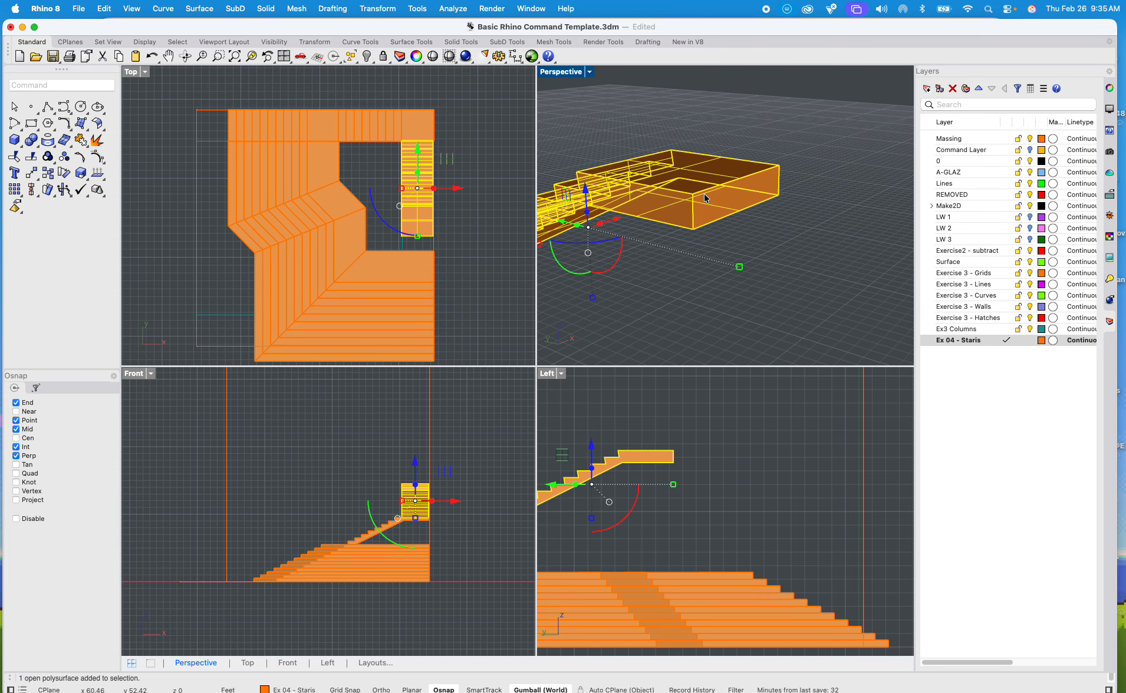
text(ExtrudeCrv)
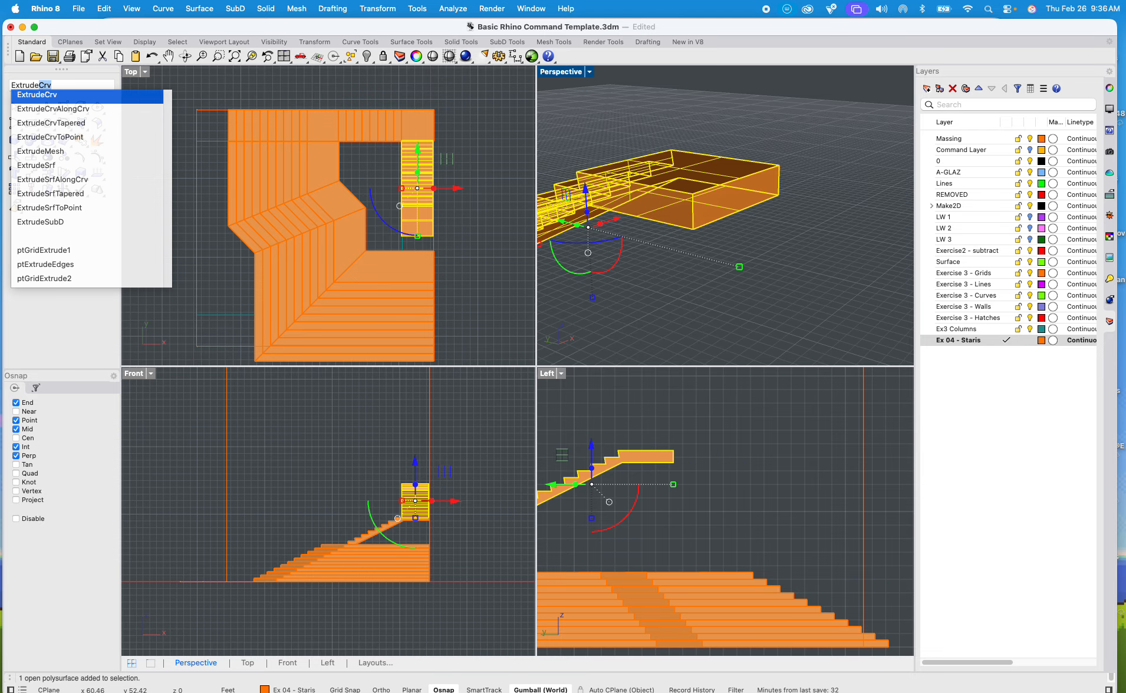
key(Down)
key(Down)
key(Down)
key(Down)
key(Down)
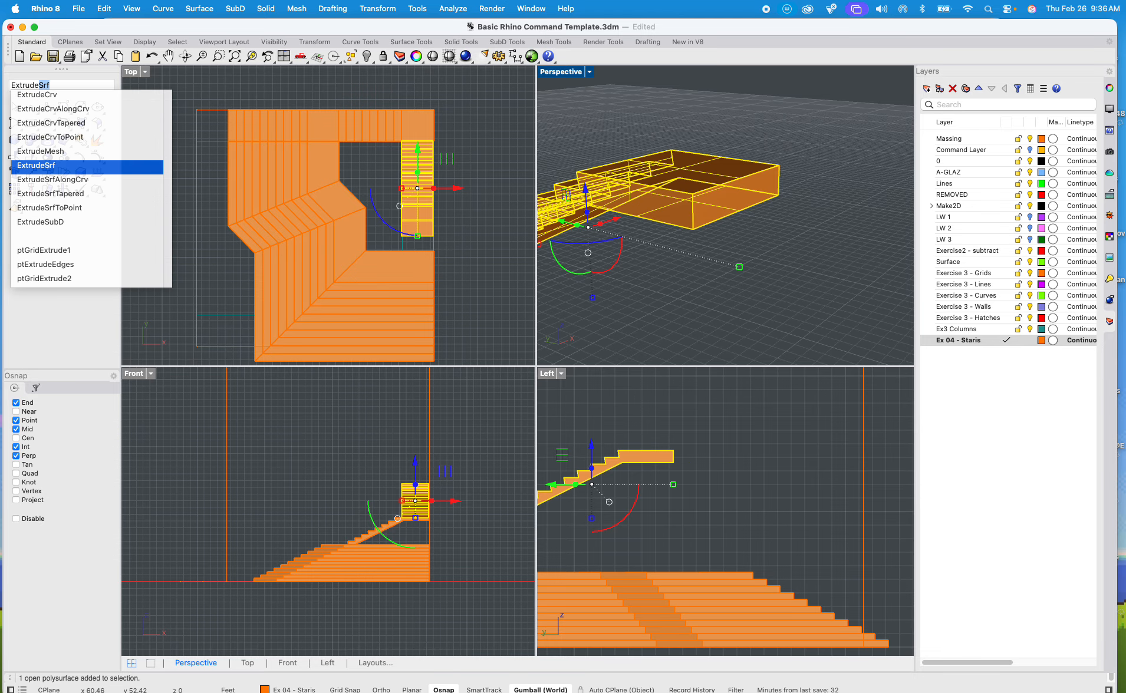
key(Return)
click(718, 214)
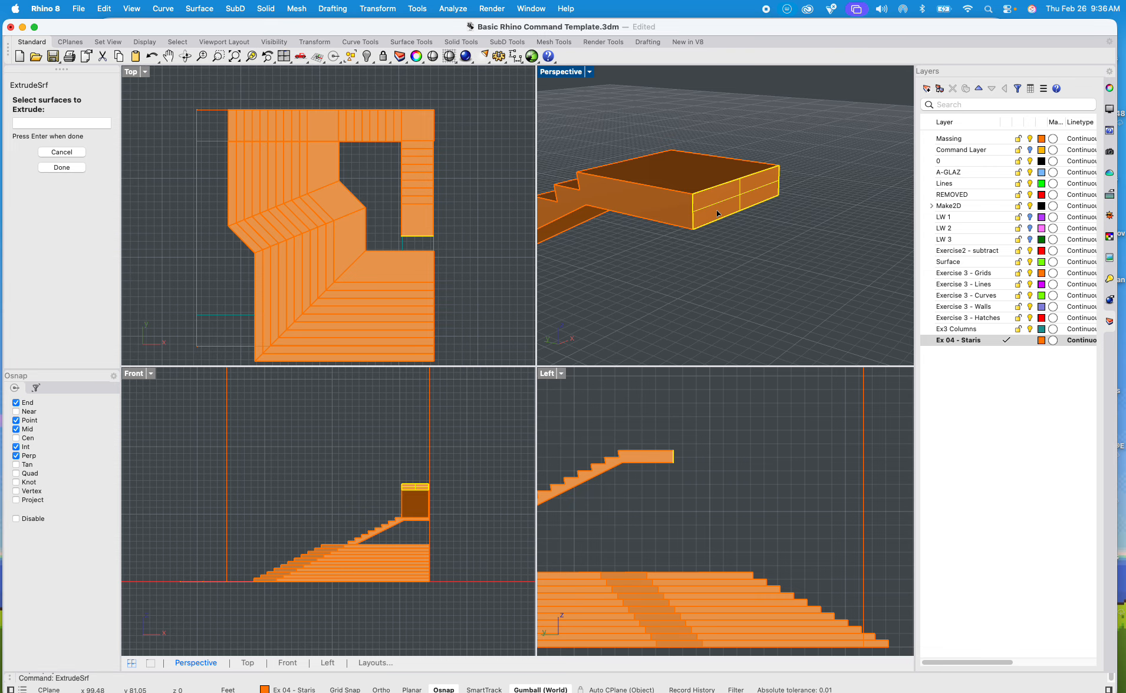
key(Return)
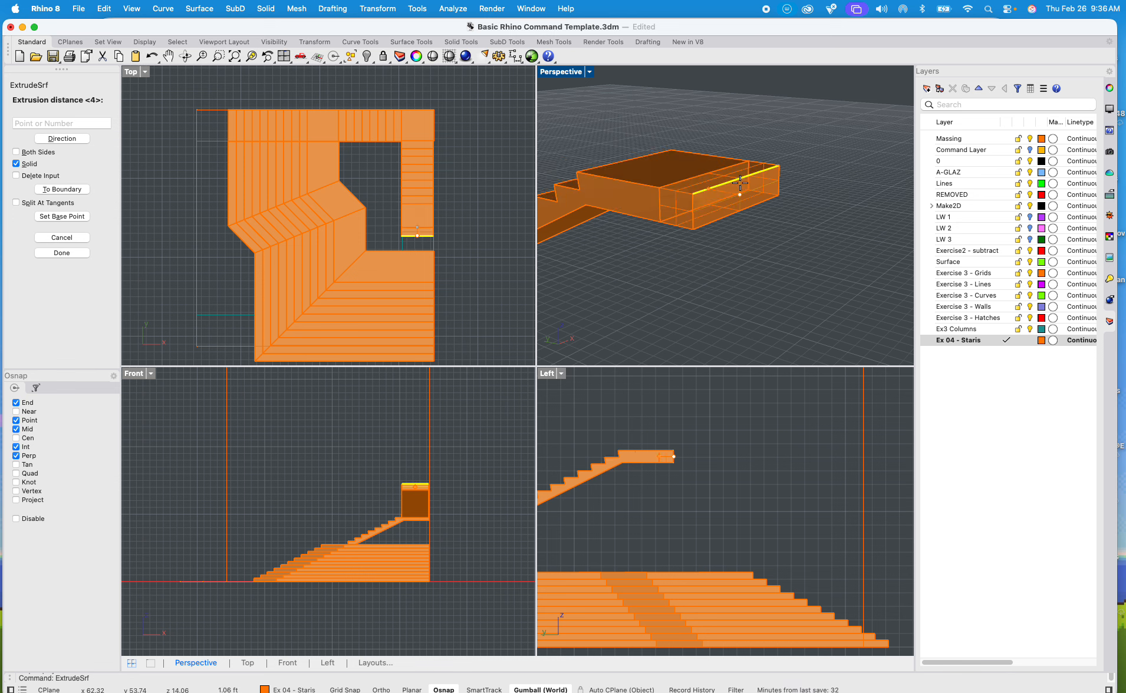
shift+right_drag(827, 245, 701, 214)
scroll(701, 214, down, 10)
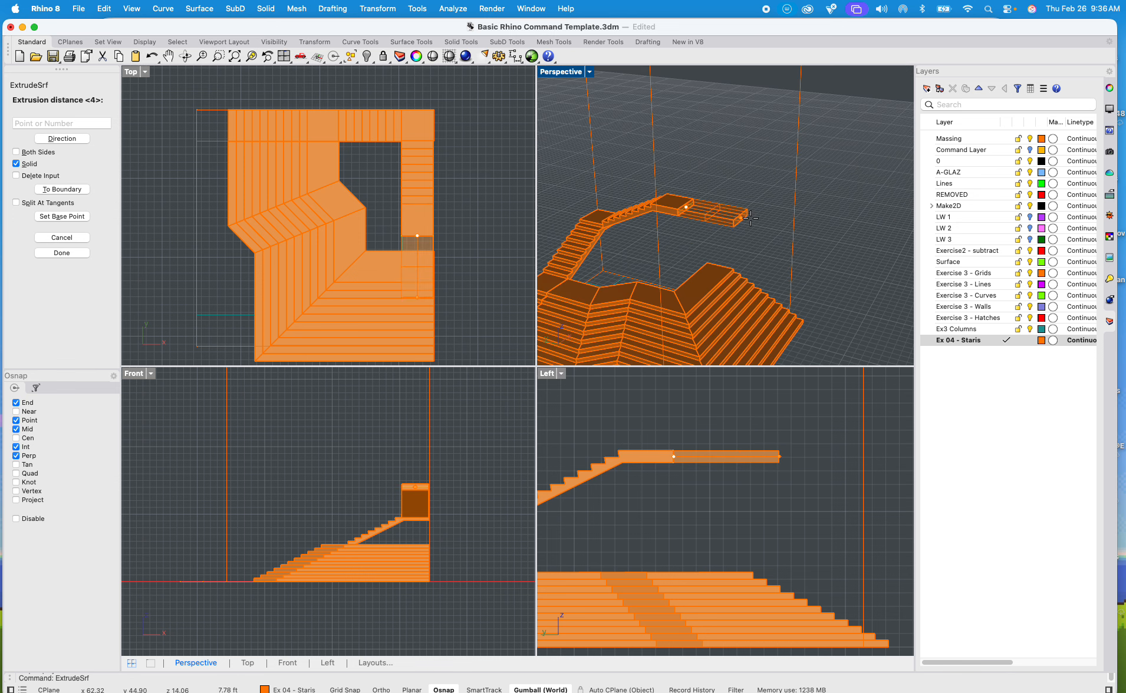
scroll(746, 219, up, 5)
scroll(746, 220, up, 3)
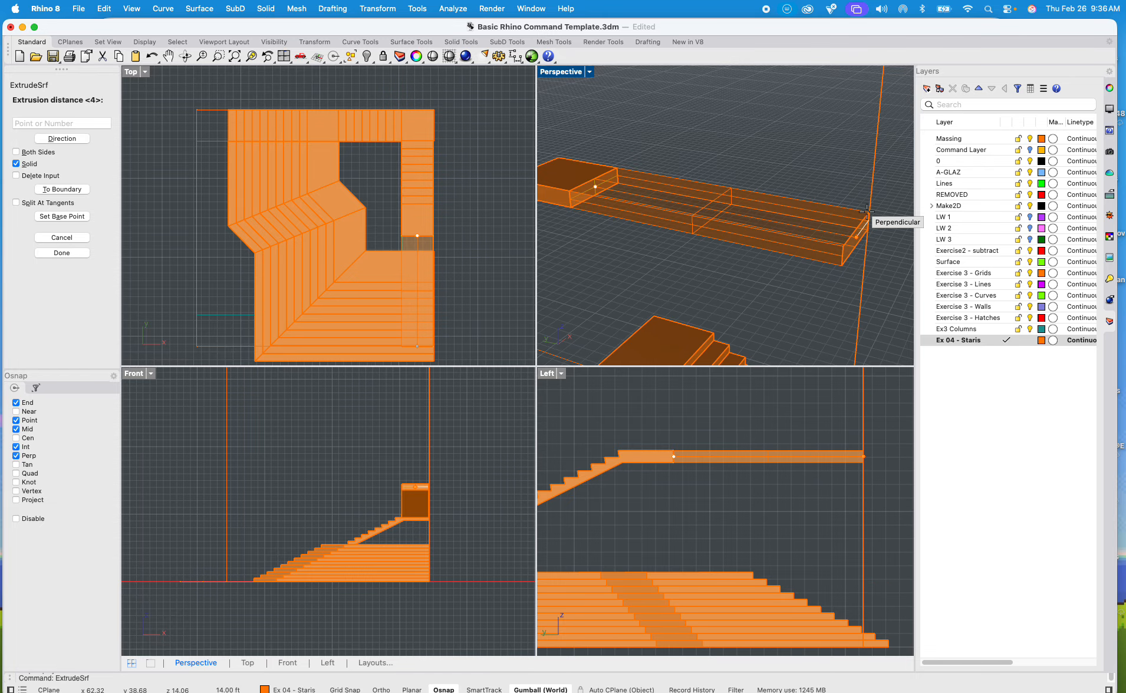
click(865, 210)
Step: Maximize the Perspective viewport and frame the free end of the extruded landing slab
right_drag(748, 246, 734, 173)
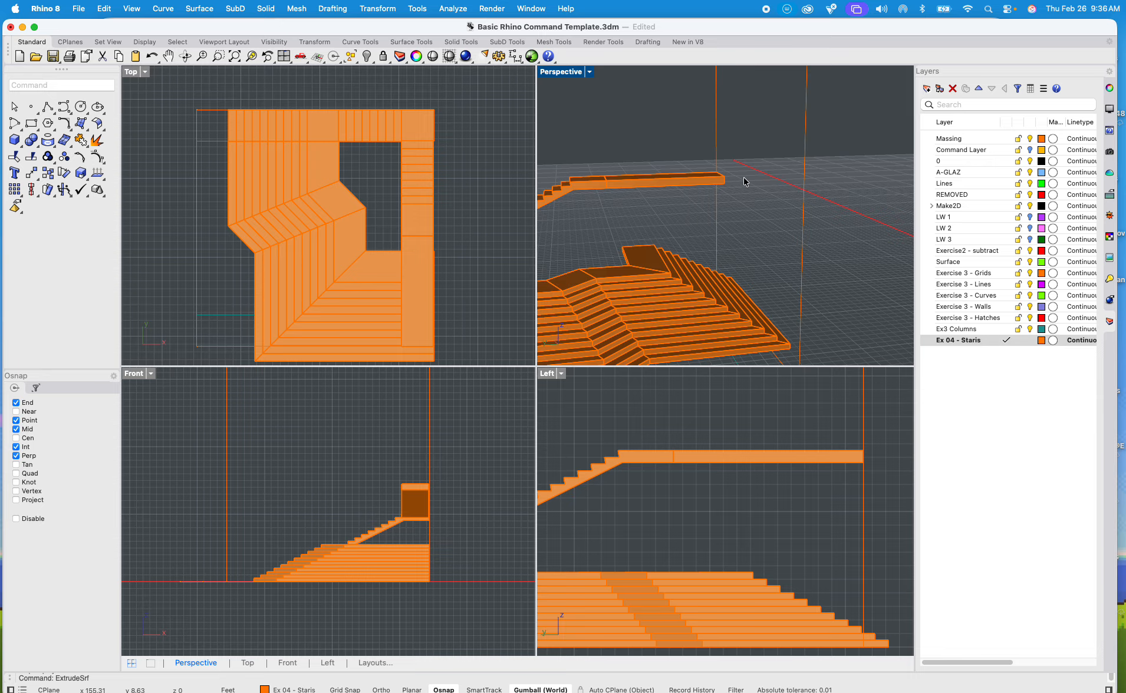
double_click(568, 73)
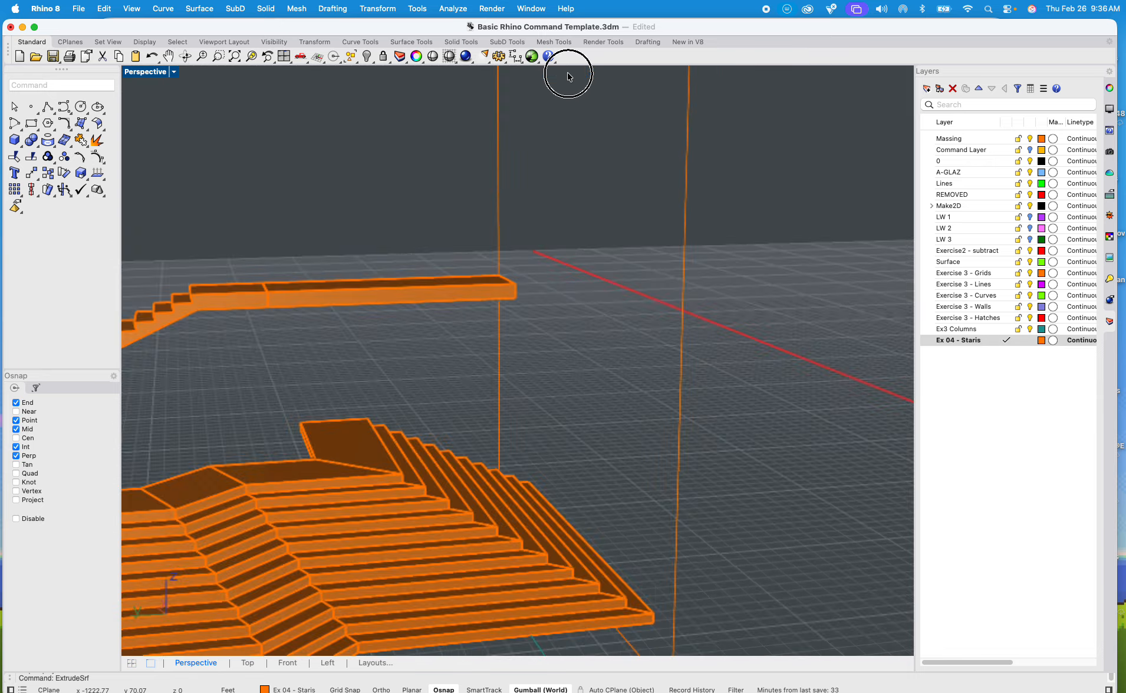
scroll(506, 242, down, 7)
scroll(489, 287, up, 7)
shift+right_drag(485, 288, 534, 279)
scroll(686, 251, up, 5)
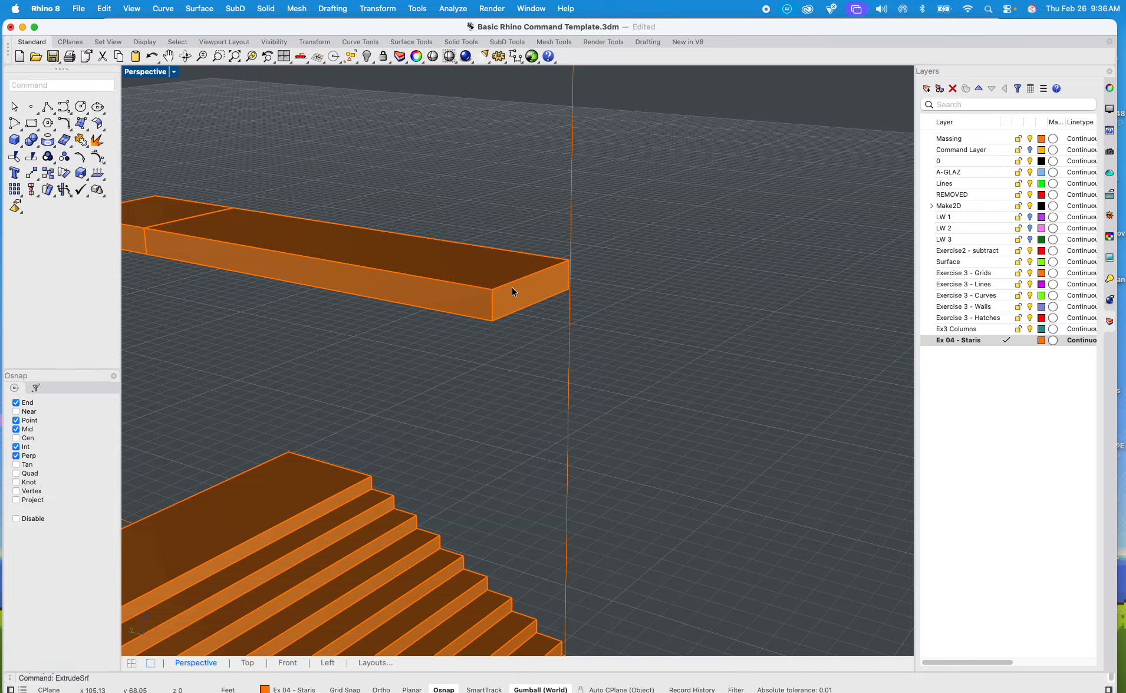
scroll(512, 288, up, 5)
Step: Use MoveFace to pull the slab's free end face 4 ft back toward the landing with Ortho, measured from its upper corner
click(512, 289)
text(Move)
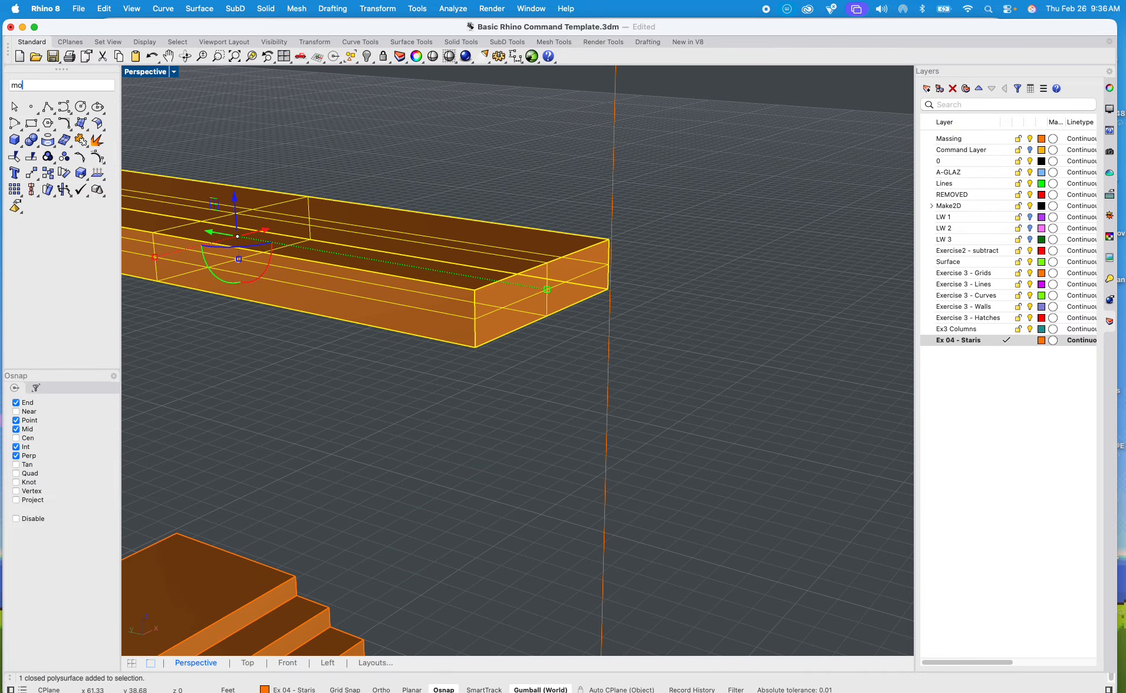
key(Down)
key(Down)
key(Down)
key(Down)
key(Down)
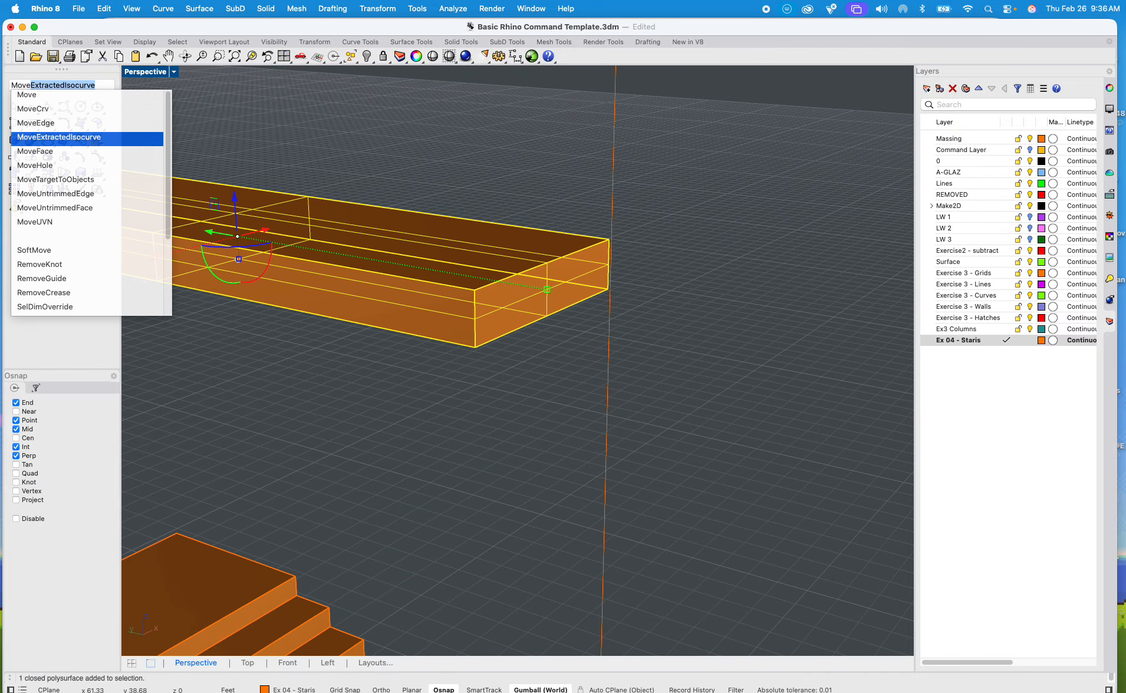
key(Up)
key(Return)
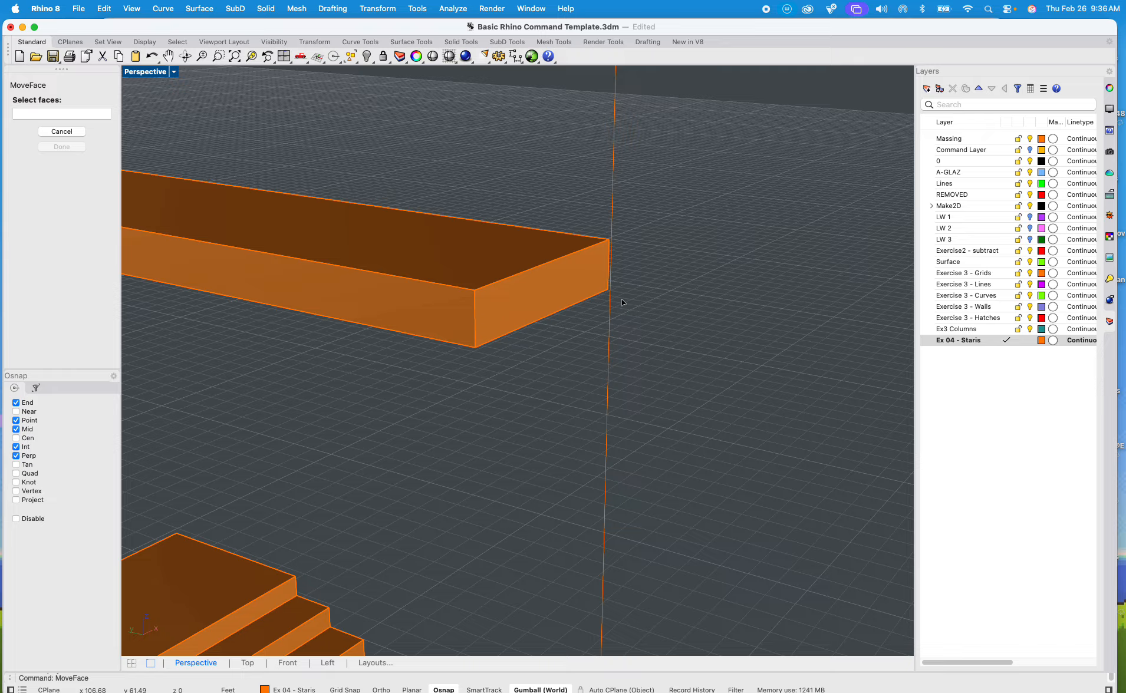
click(531, 306)
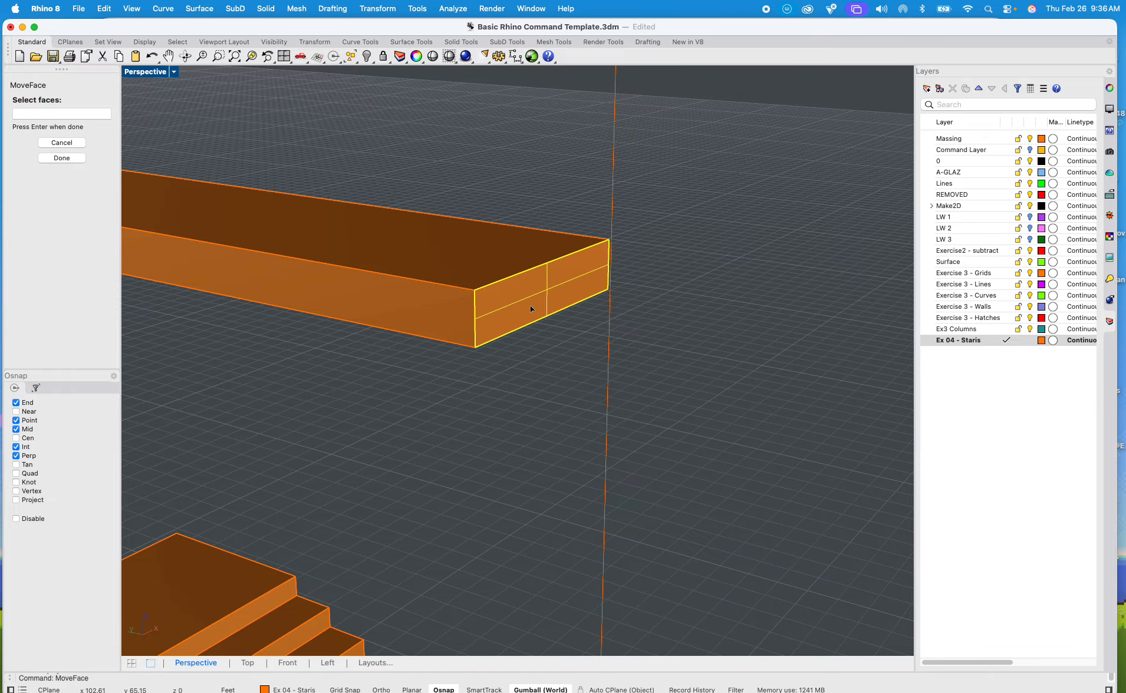
key(Return)
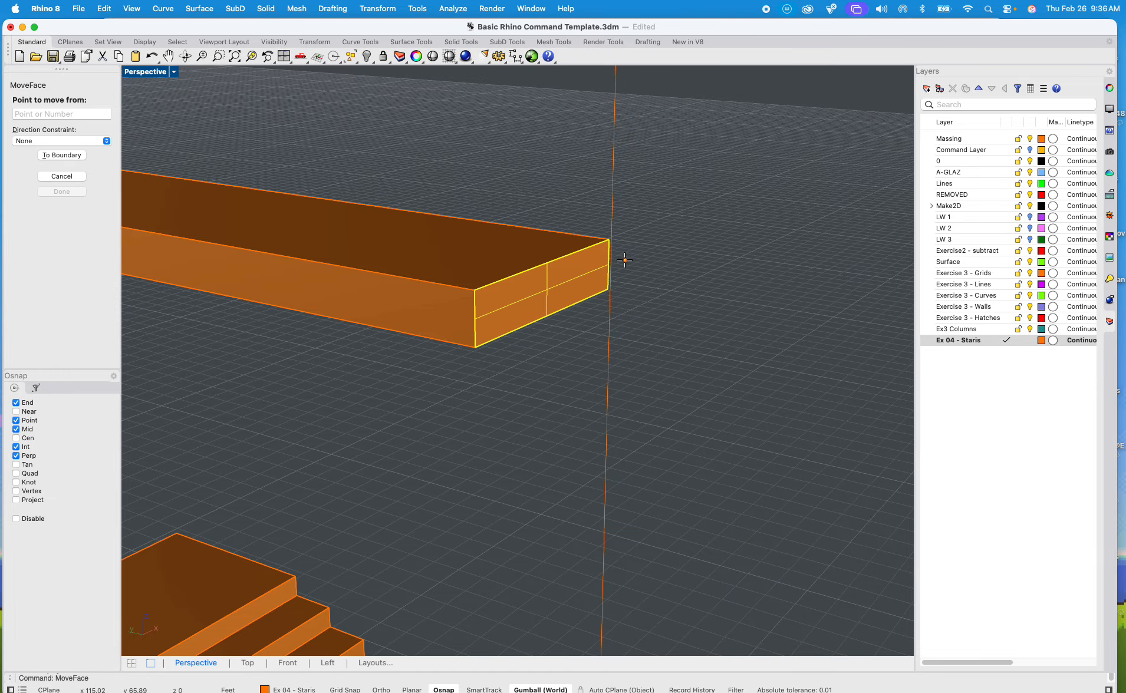
click(611, 240)
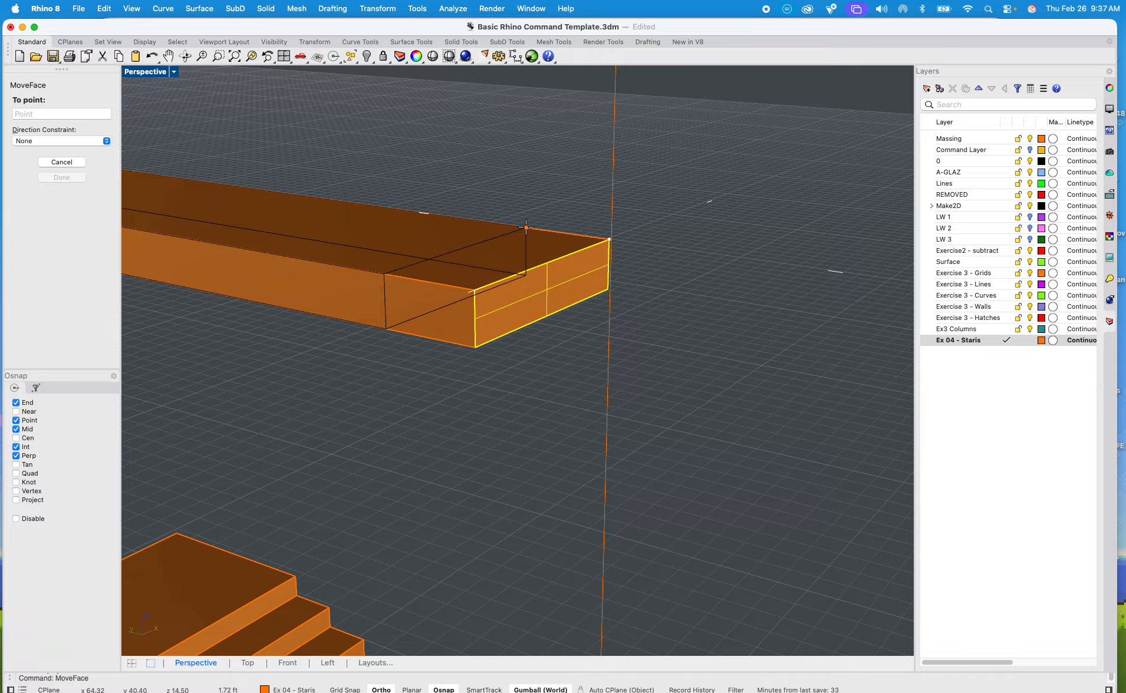
key(F8)
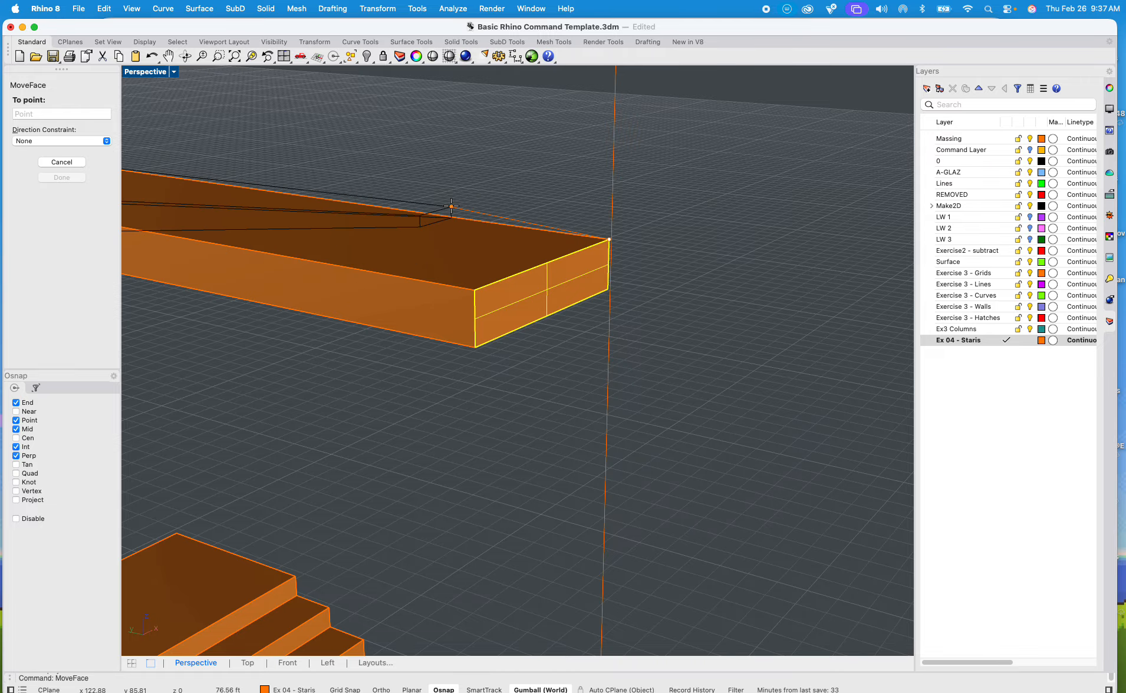
text(4')
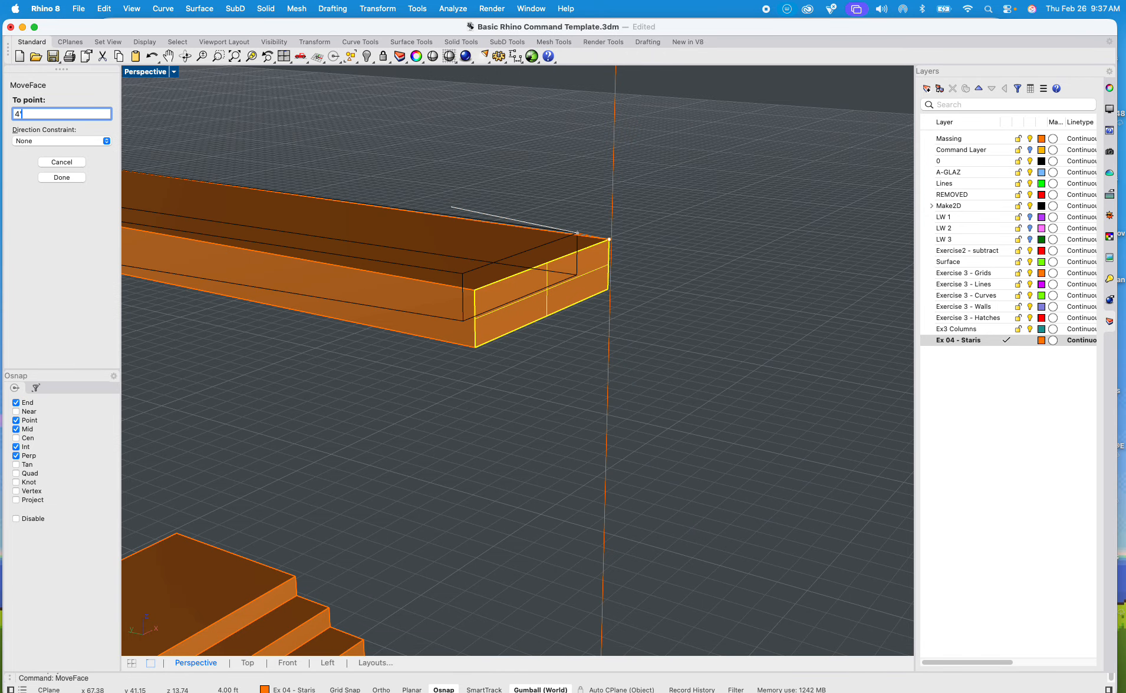
key(Return)
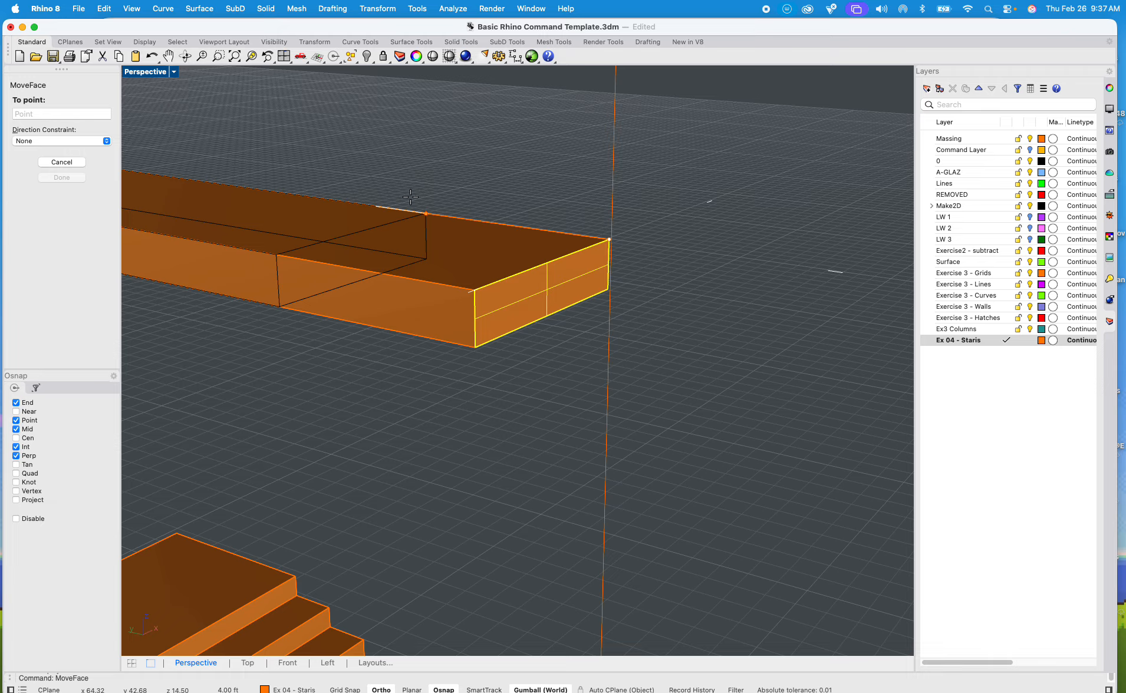
shift+click(396, 201)
scroll(427, 230, down, 10)
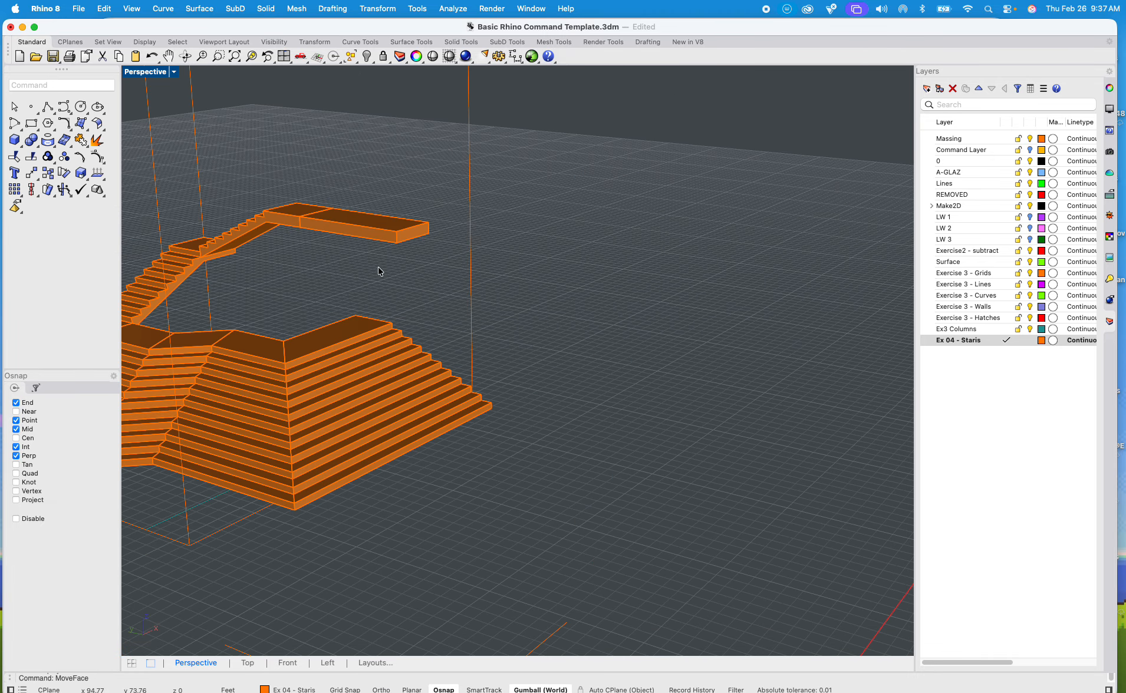
shift+right_drag(378, 266, 485, 294)
scroll(519, 271, up, 5)
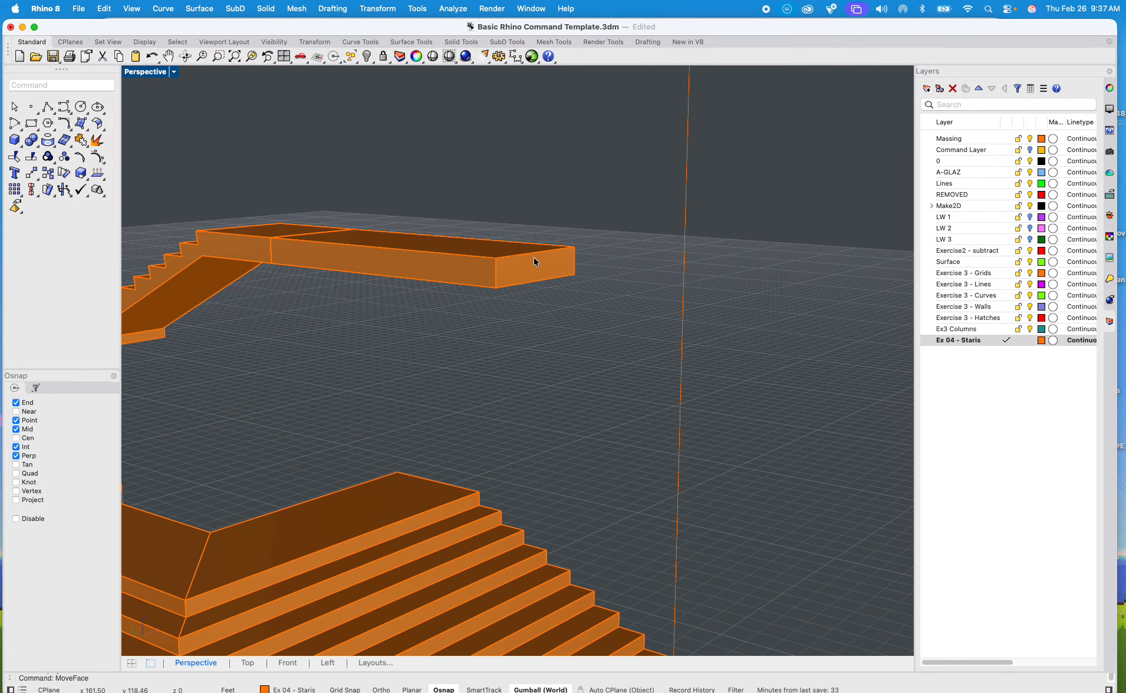
click(536, 268)
scroll(531, 268, up, 2)
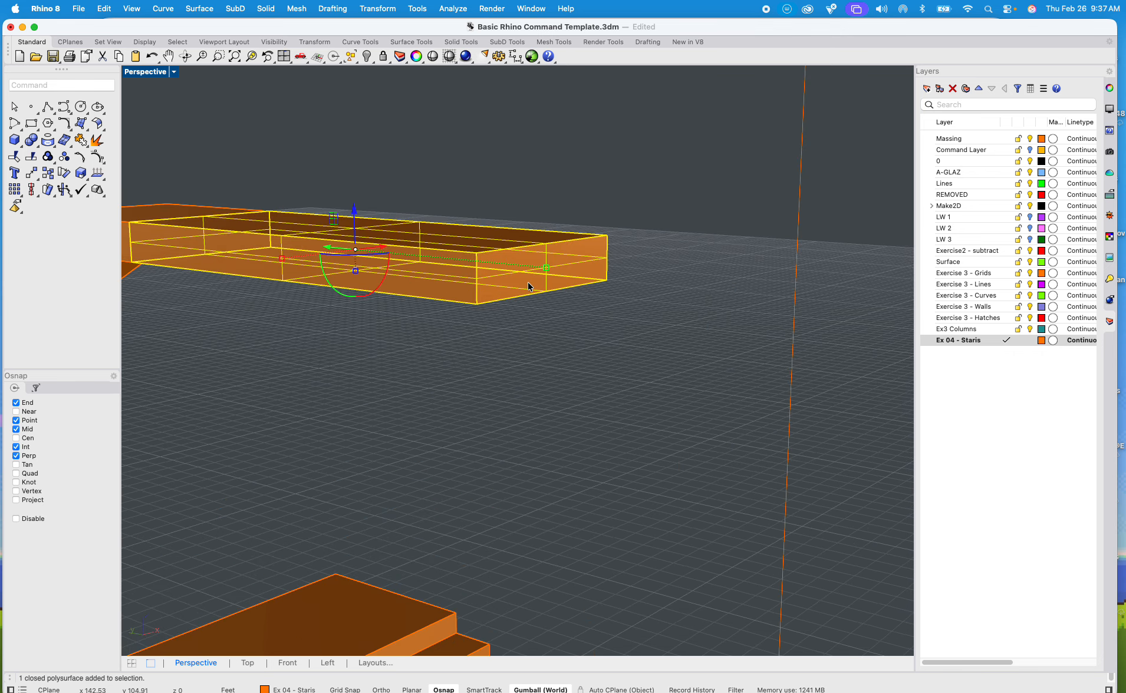
click(529, 371)
click(511, 289)
text(Move)
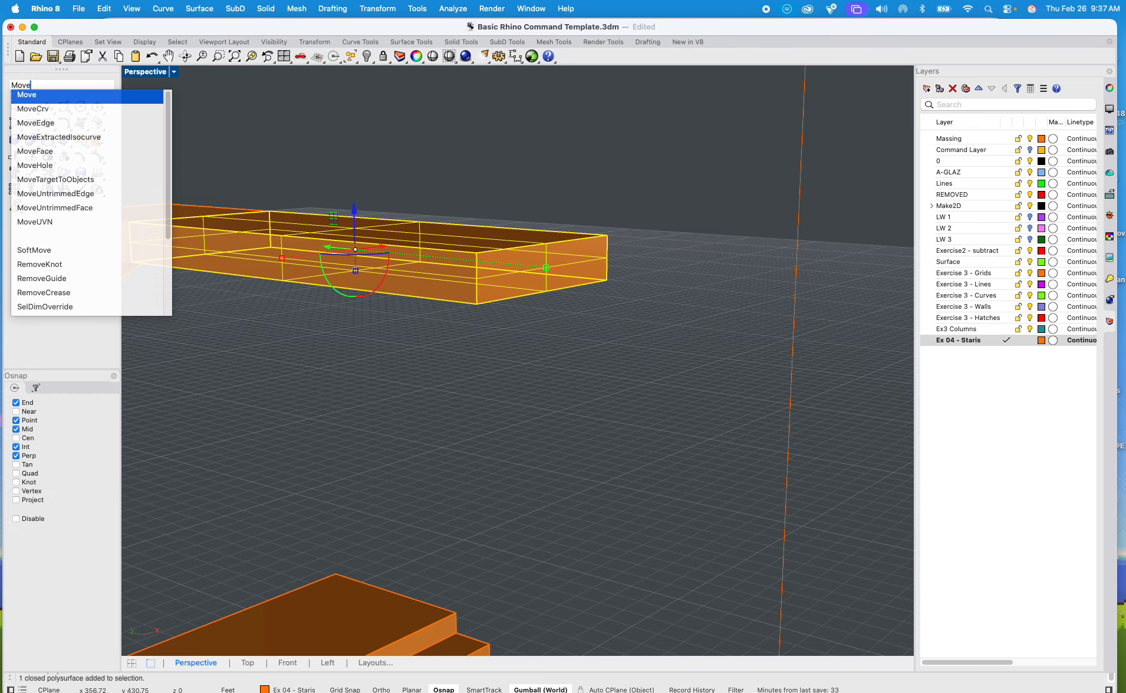
click(439, 170)
right_drag(440, 171, 497, 238)
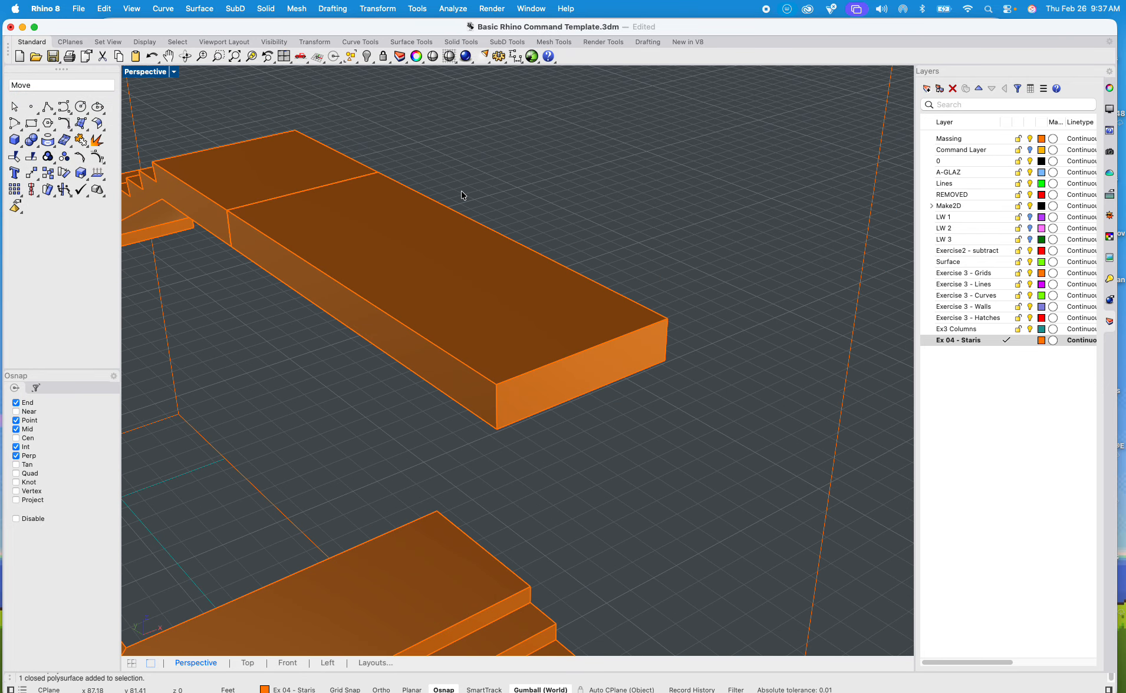
key(BackSpace)
key(BackSpace)
key(BackSpace)
key(BackSpace)
Step: Dimension the extruded landing slab's upper long edge with Dim, placing the dimension beside the slab
text(Dim)
key(Return)
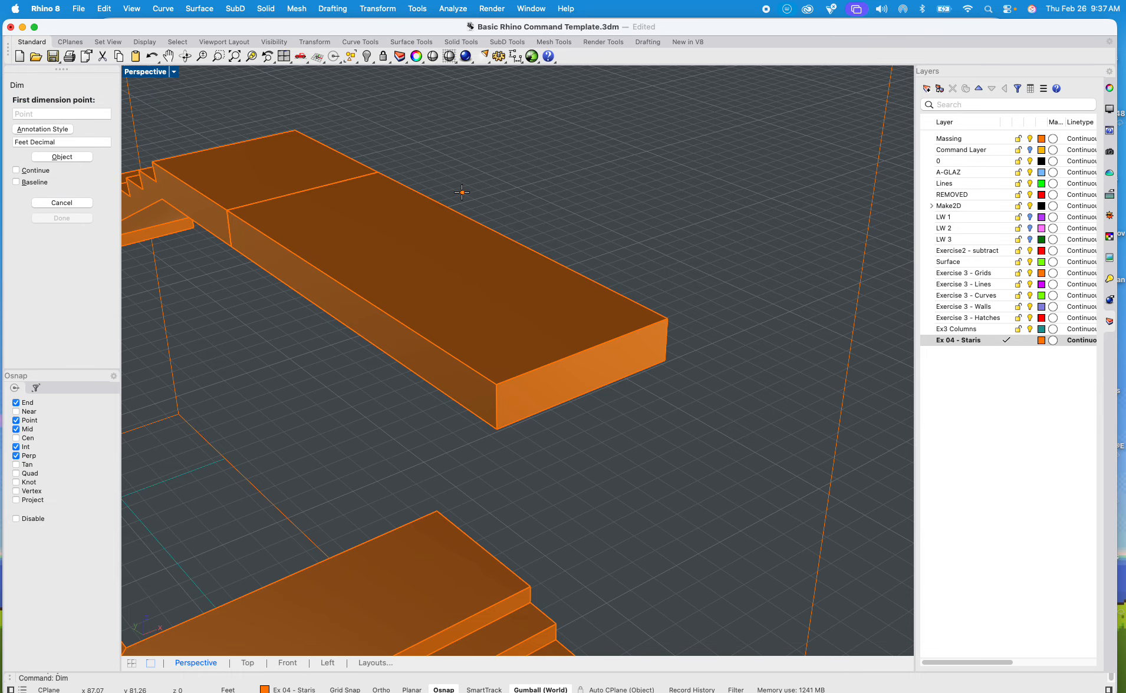
click(378, 173)
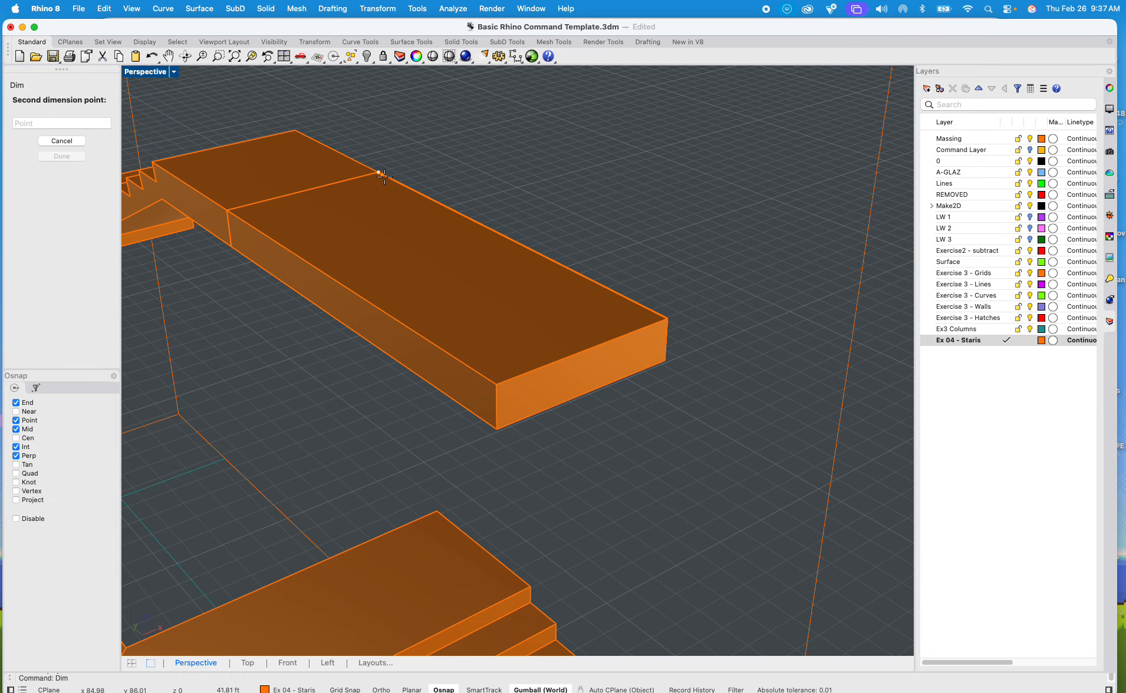
click(666, 319)
click(758, 251)
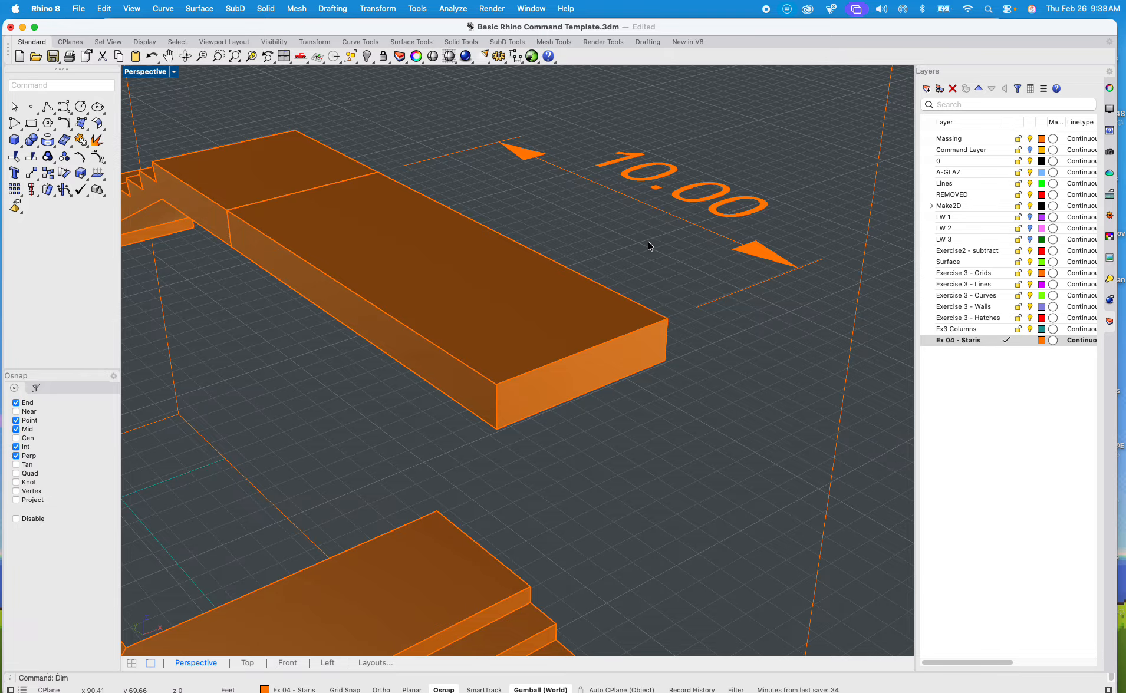
Step: Use MoveFace to raise the landing slab's free end face 6" vertically in the Front view with Ortho, sloping the slab
shift+right_drag(651, 248, 622, 237)
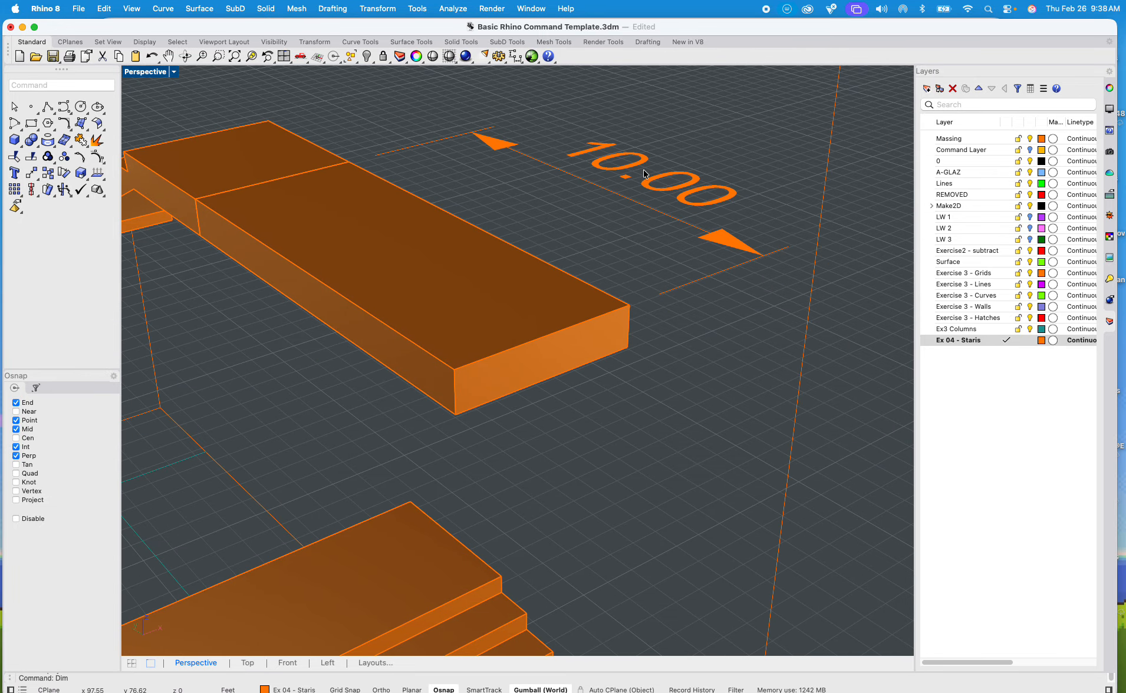
right_drag(646, 188, 664, 343)
click(651, 294)
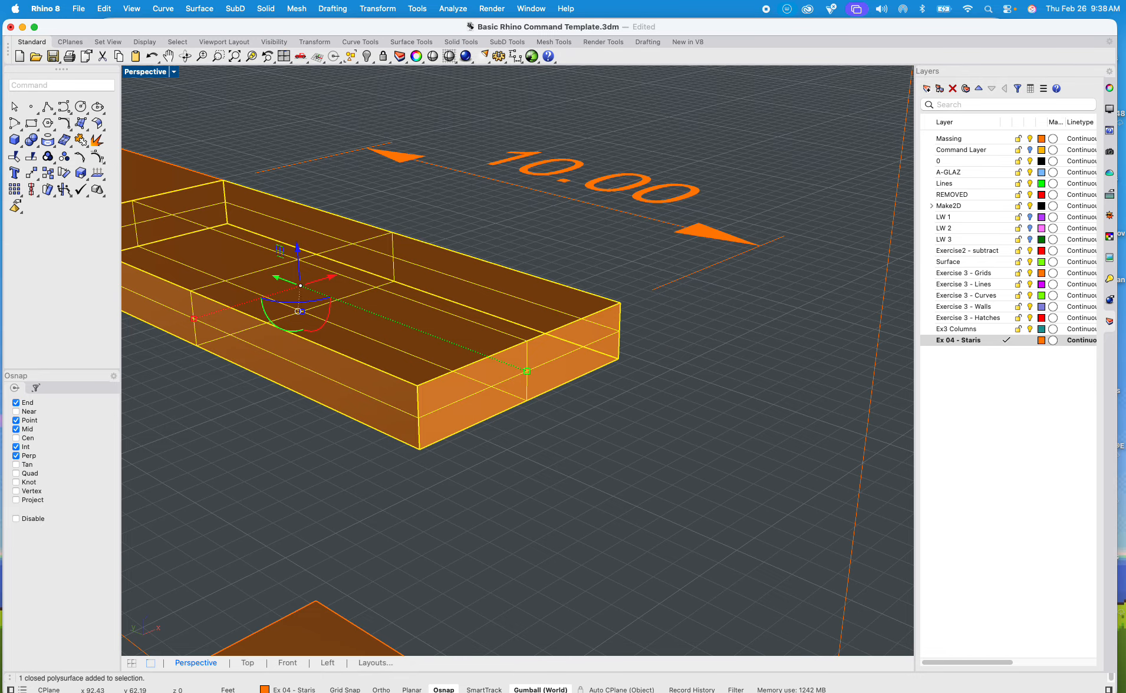
text(Move)
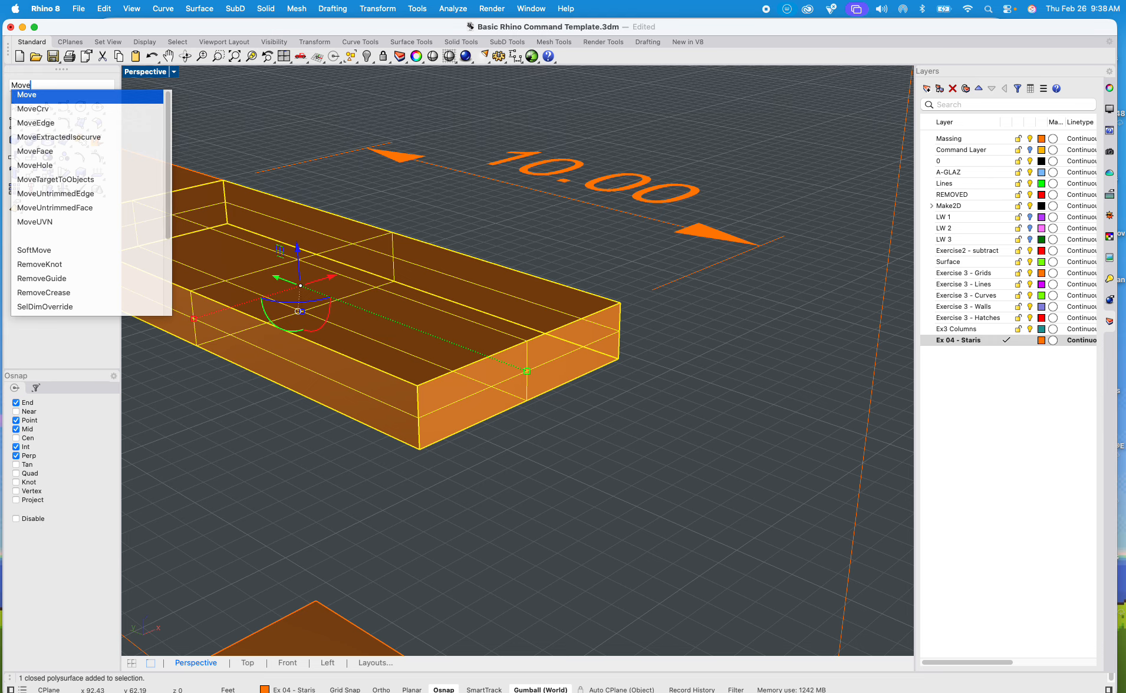
key(Down)
key(Down)
key(Down)
key(Down)
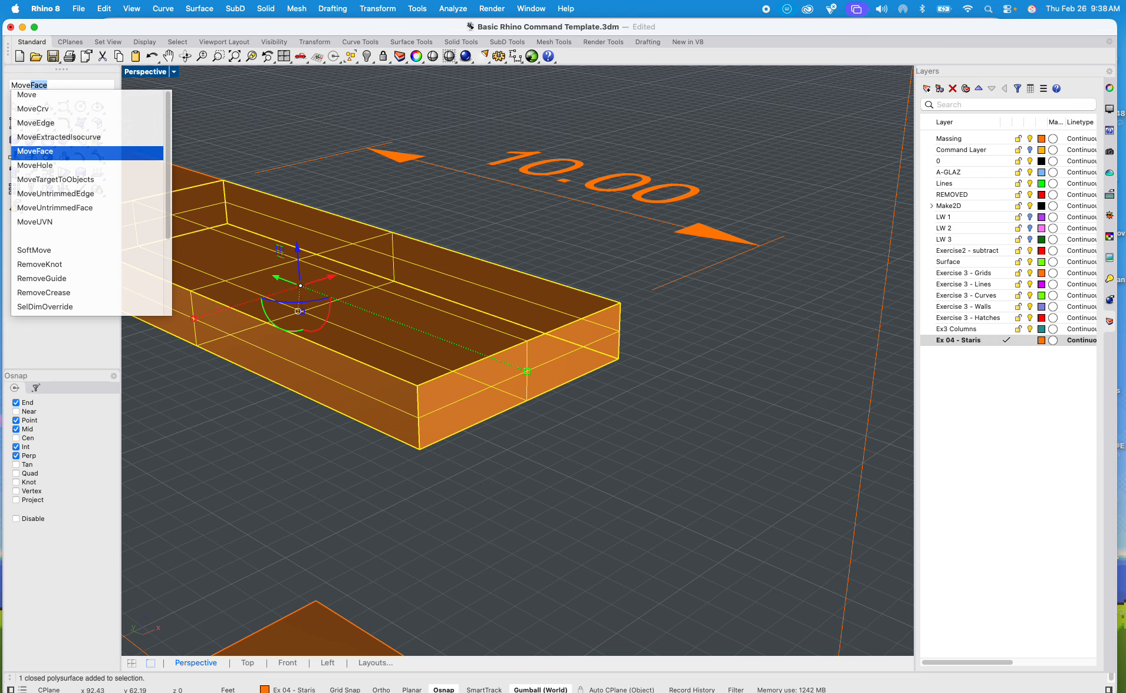
key(Return)
click(561, 351)
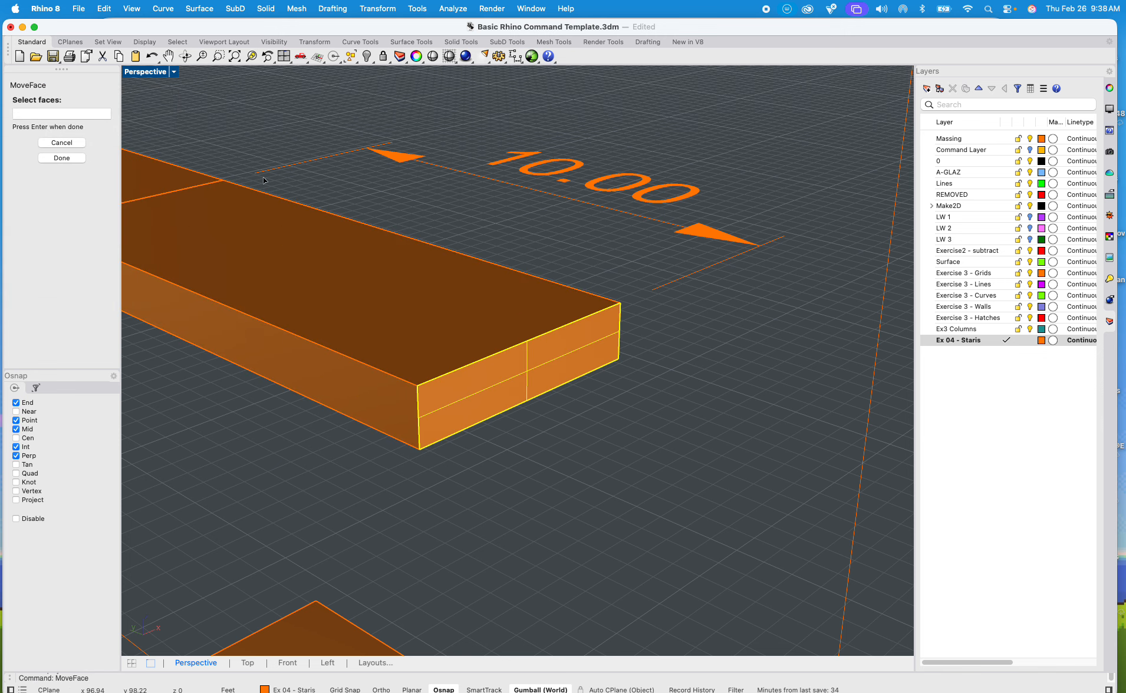
double_click(146, 71)
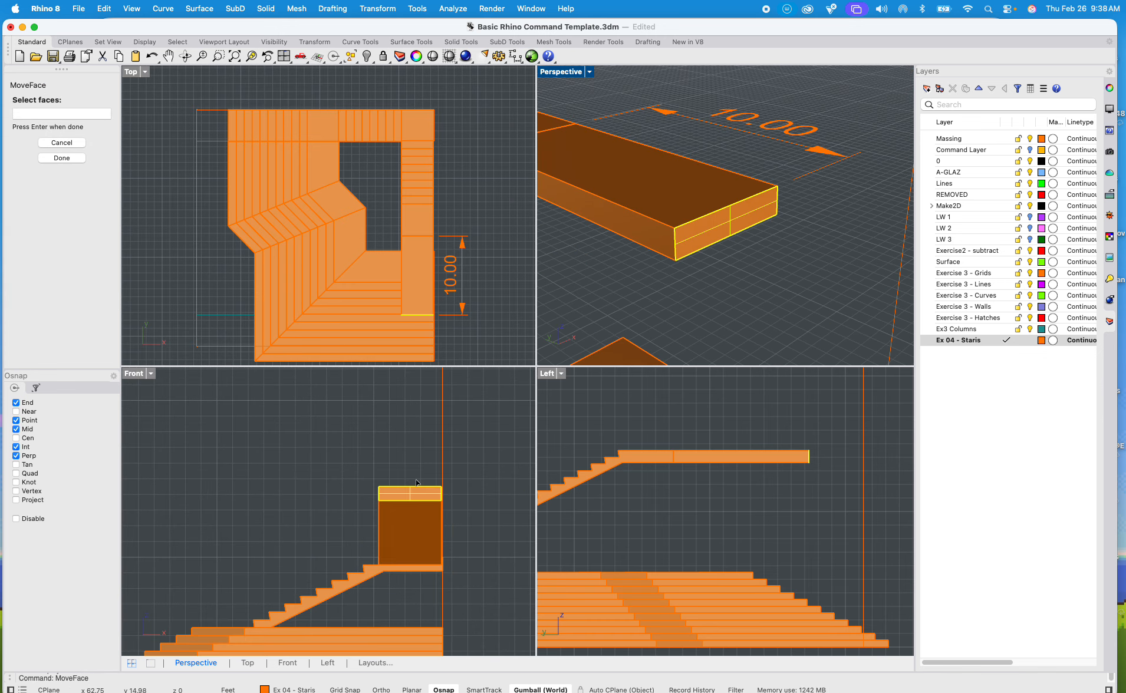
scroll(417, 483, up, 5)
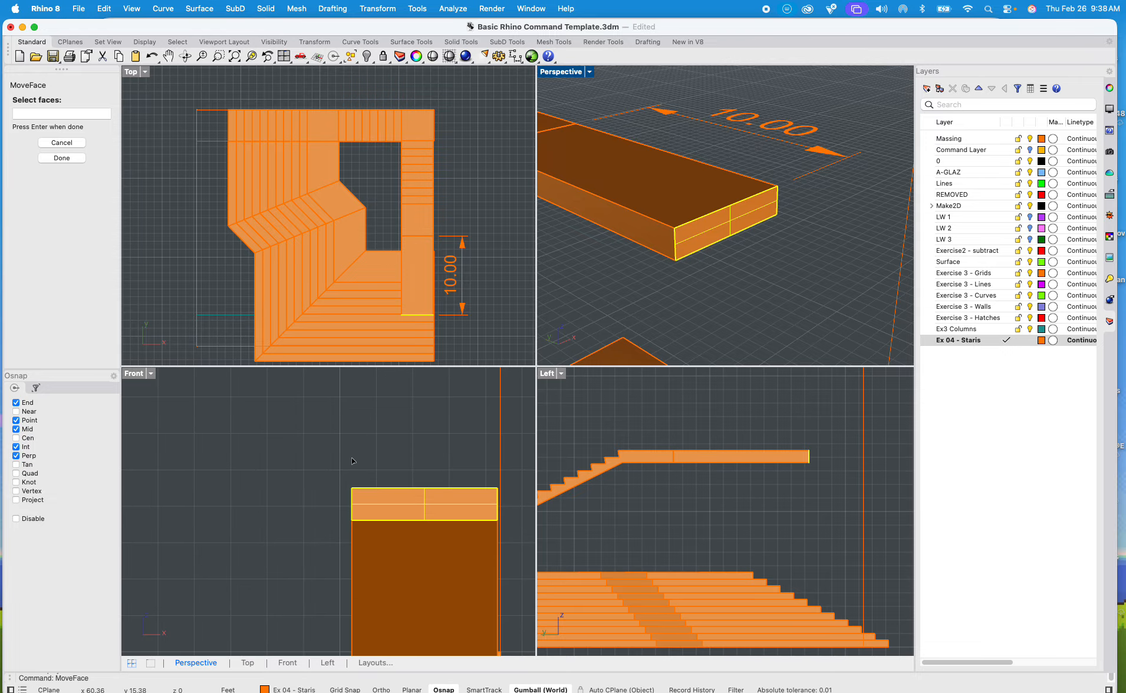
key(Return)
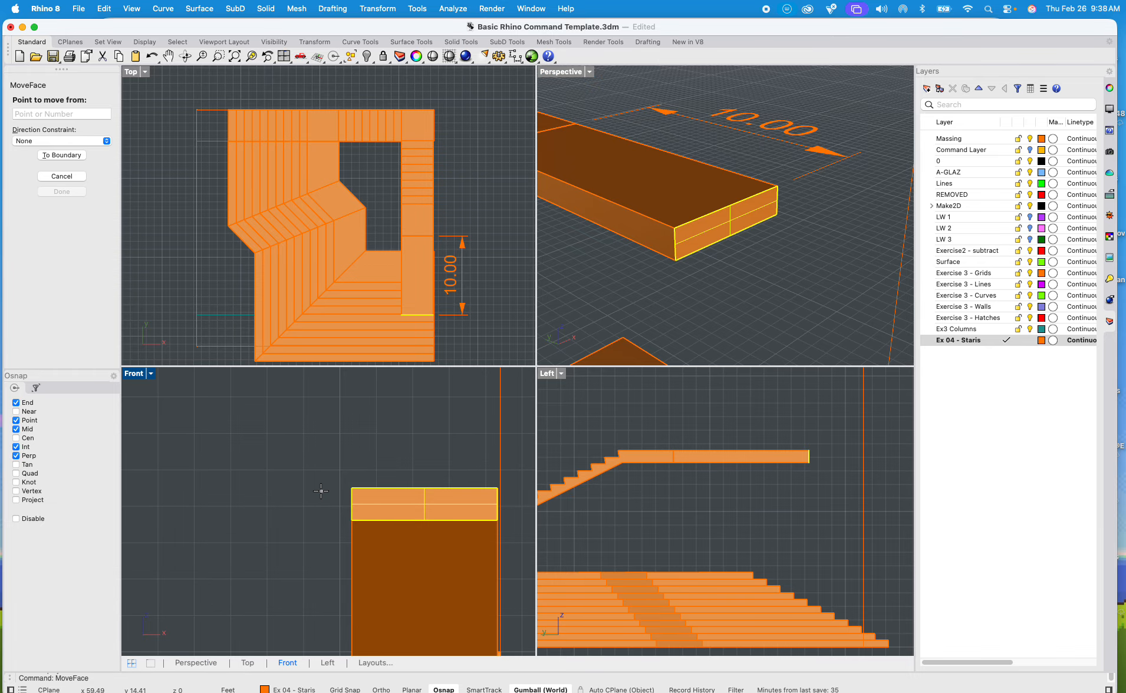
click(322, 491)
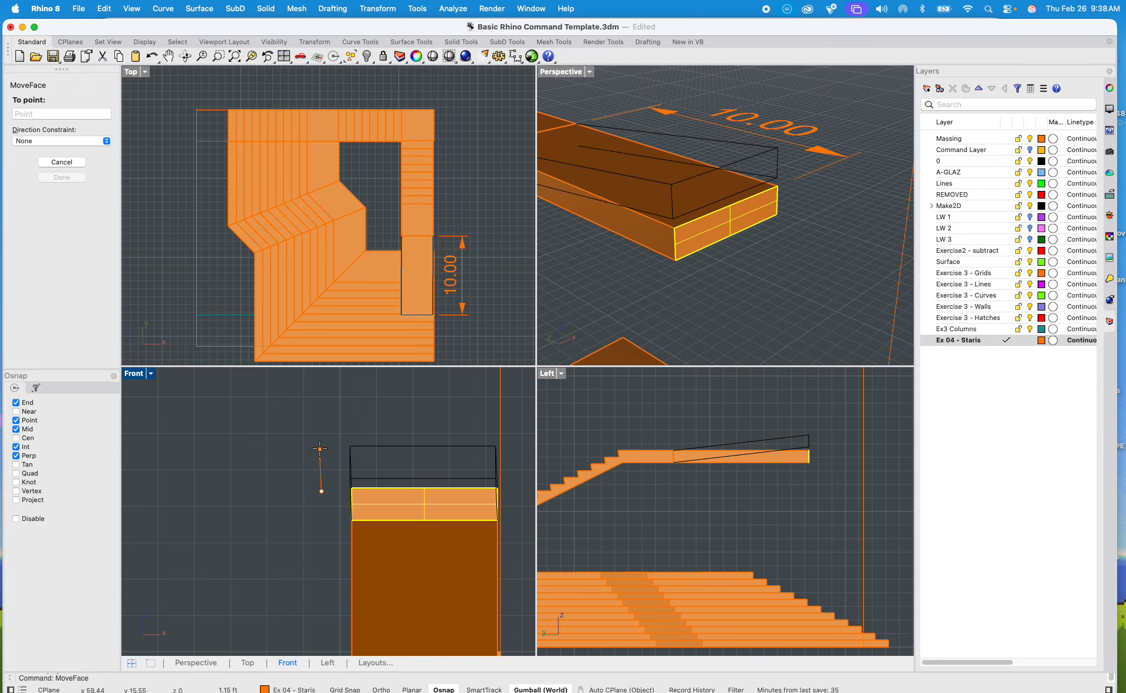
text(6")
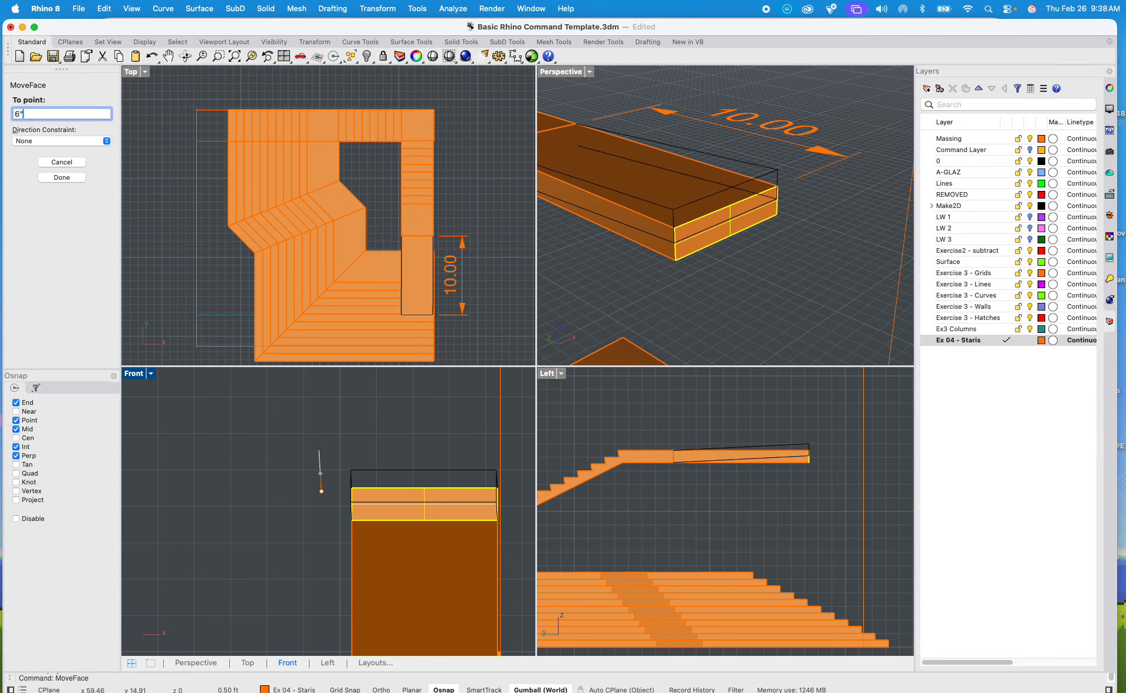
key(Return)
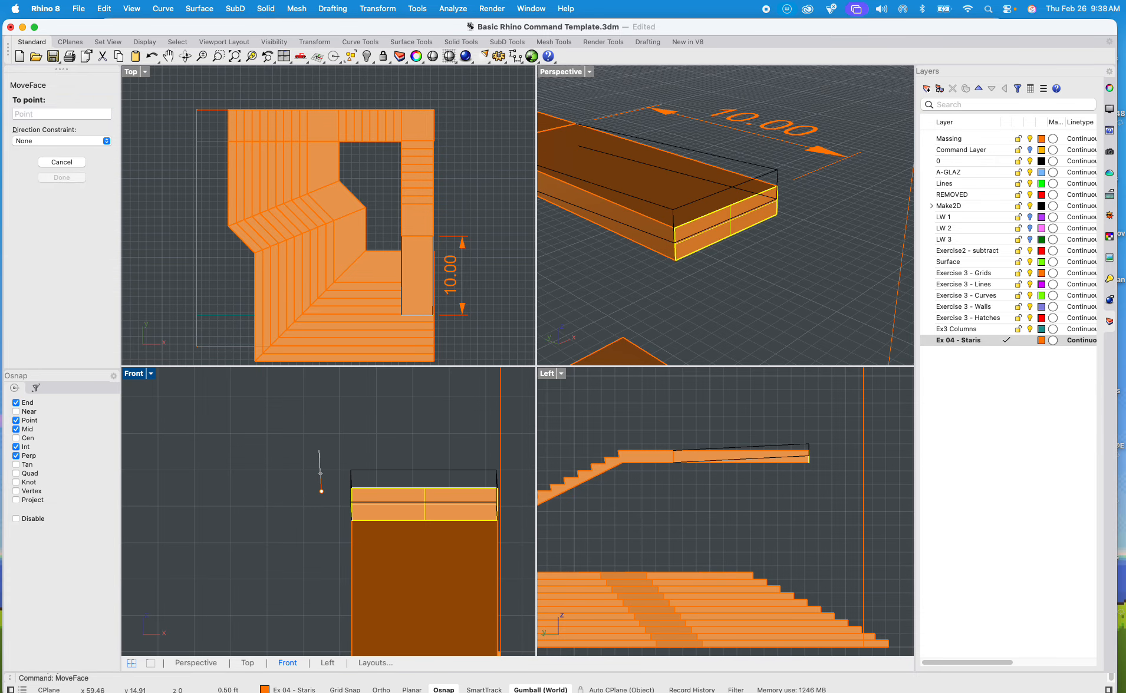
click(322, 441)
Step: Draw a closed right-triangle polyline above the sloped slab in the Left view, with a horizontal base and a vertical side at the slab's free end
scroll(645, 302, down, 3)
right_drag(644, 302, 807, 239)
scroll(232, 171, down, 5)
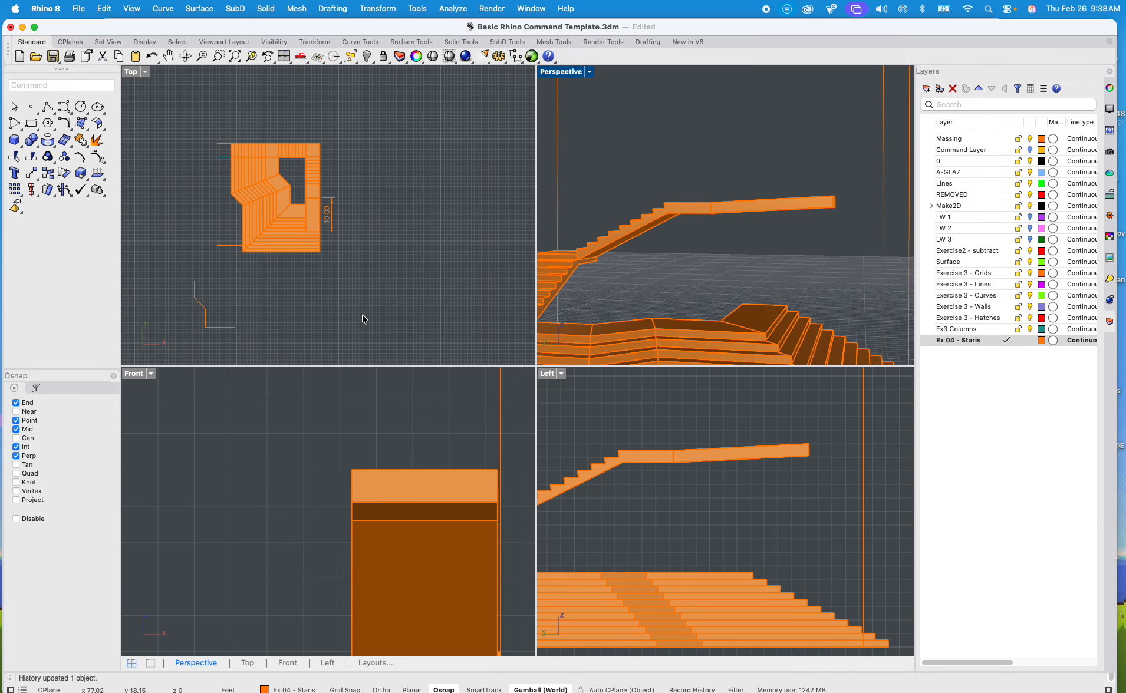
scroll(617, 487, down, 5)
scroll(643, 499, up, 5)
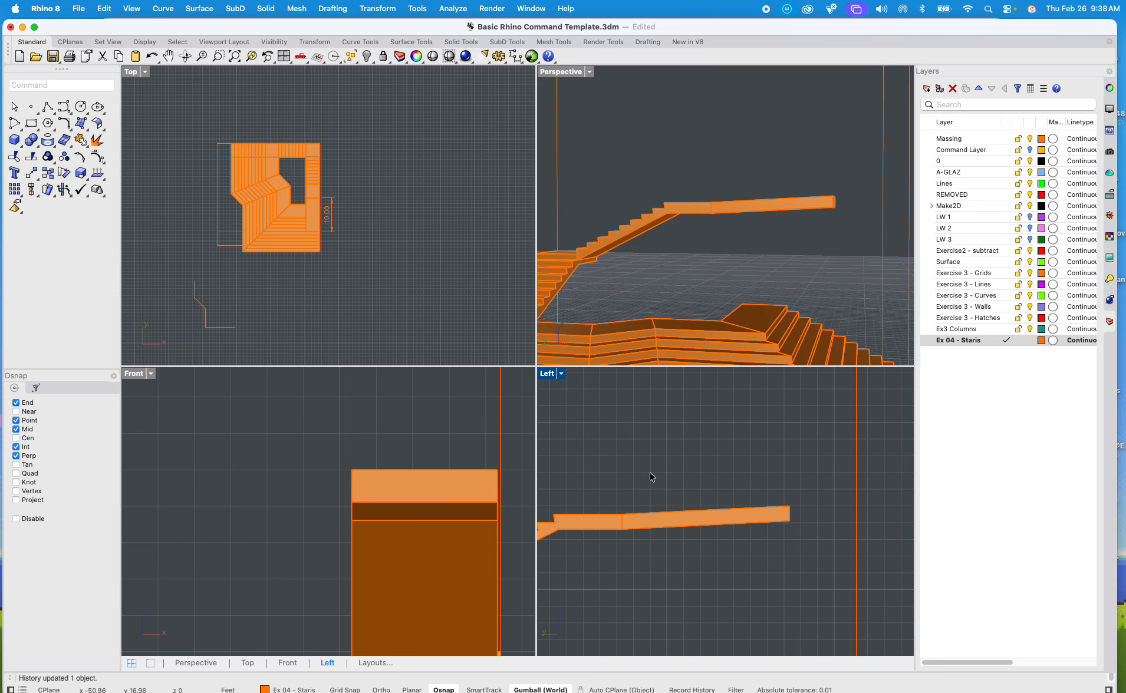
text(polyine)
key(Return)
click(651, 488)
key(F8)
click(809, 488)
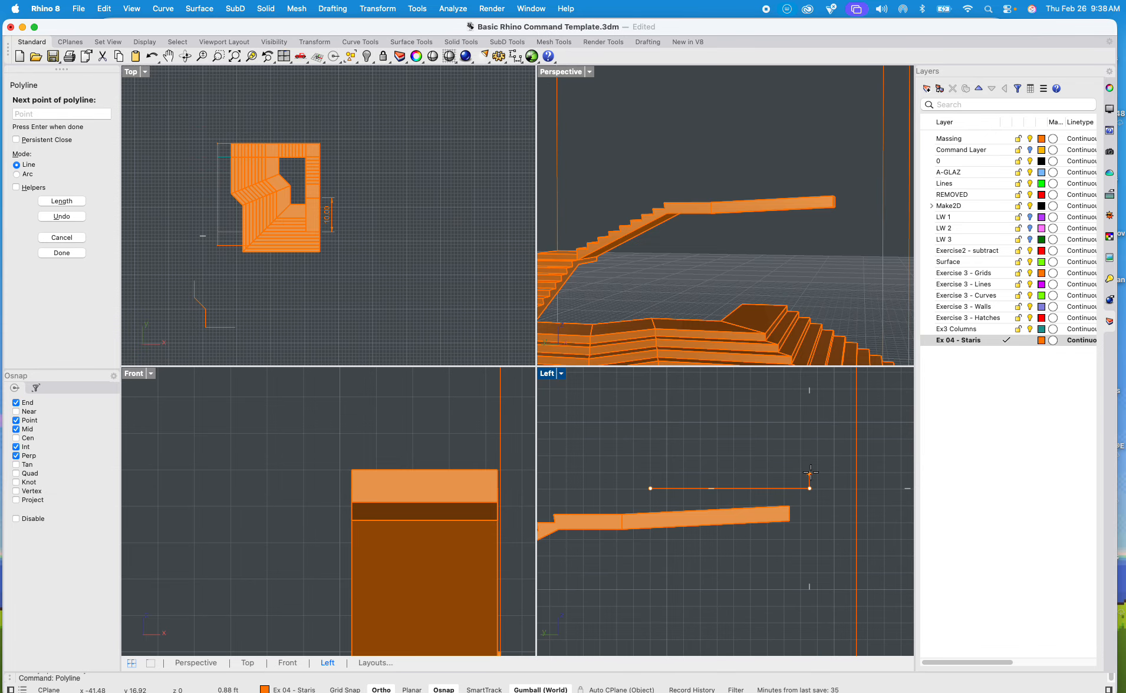
click(809, 468)
key(F8)
click(661, 494)
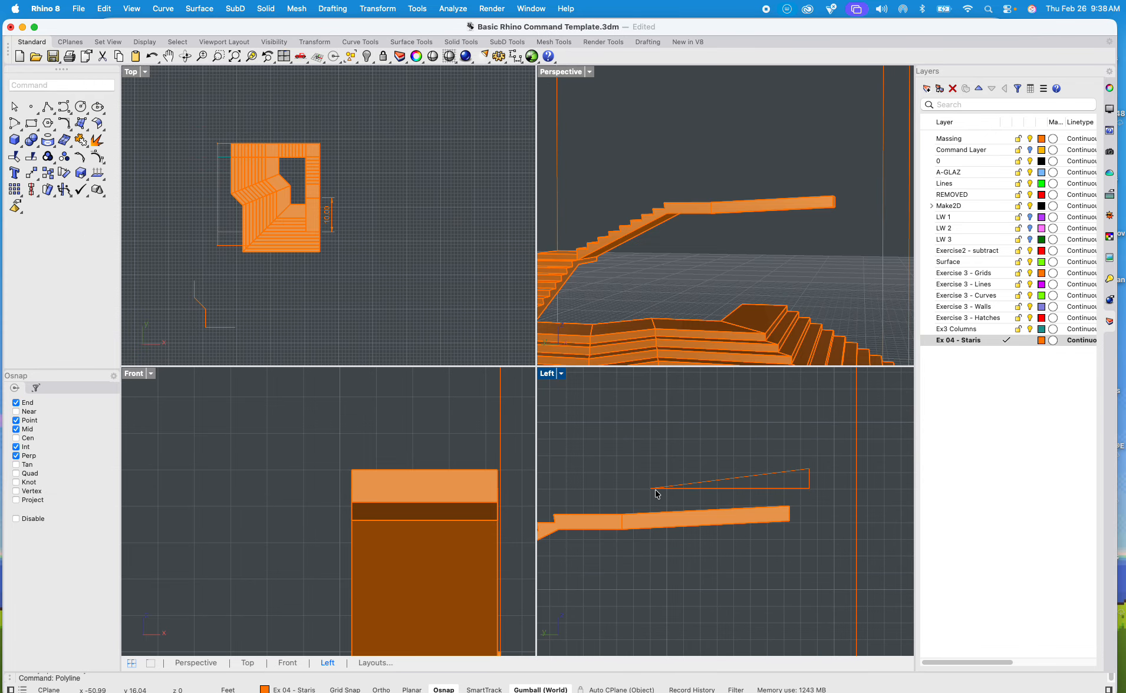
Step: Explode the closed triangle polyline into separate line segments
scroll(703, 493, up, 4)
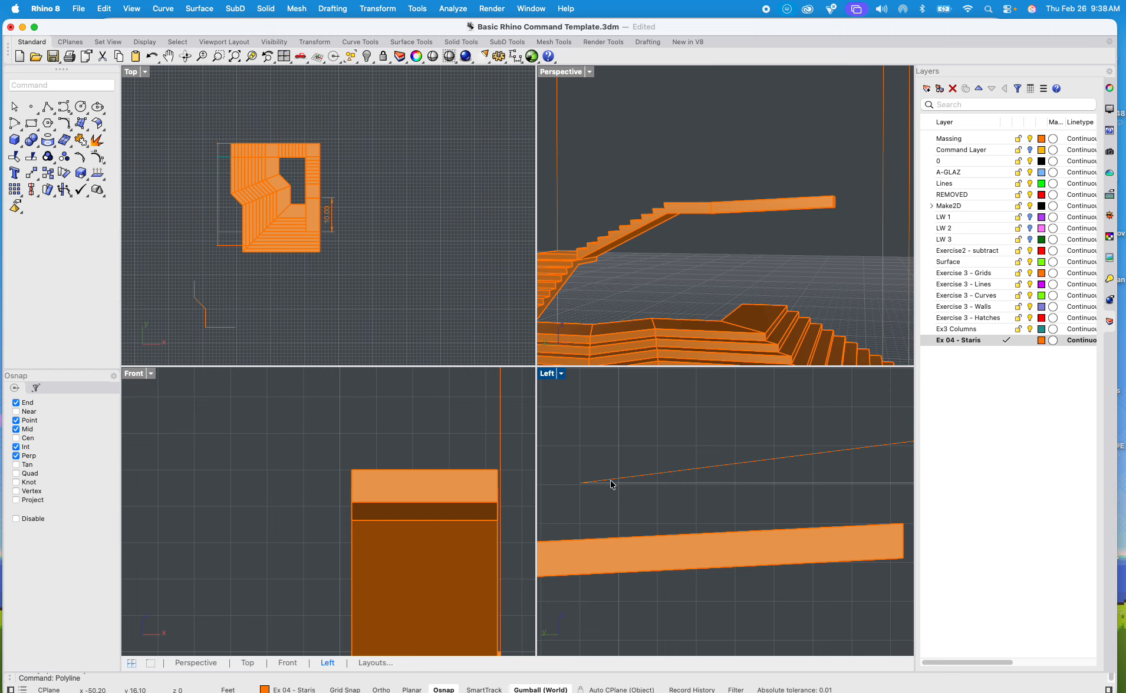
click(695, 471)
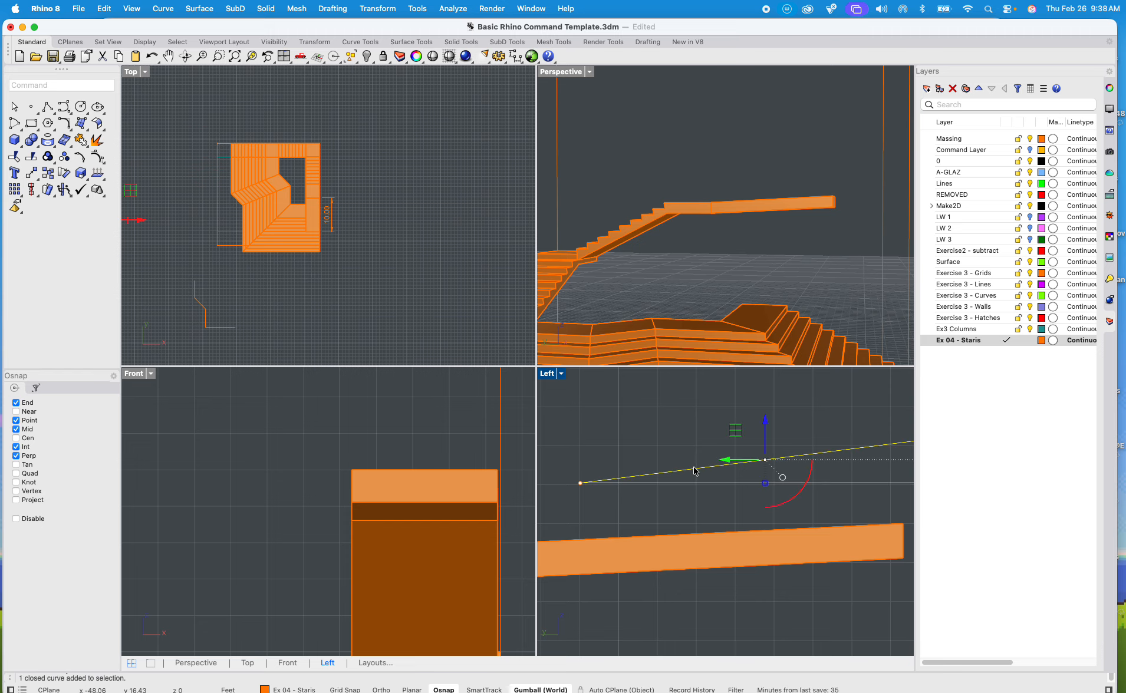
text(explode)
key(Return)
click(683, 445)
Step: Offset the triangle's sloped line with the Offset distance of 0.5 ft in the Left view
click(717, 465)
scroll(730, 465, down, 6)
scroll(722, 468, right, 3)
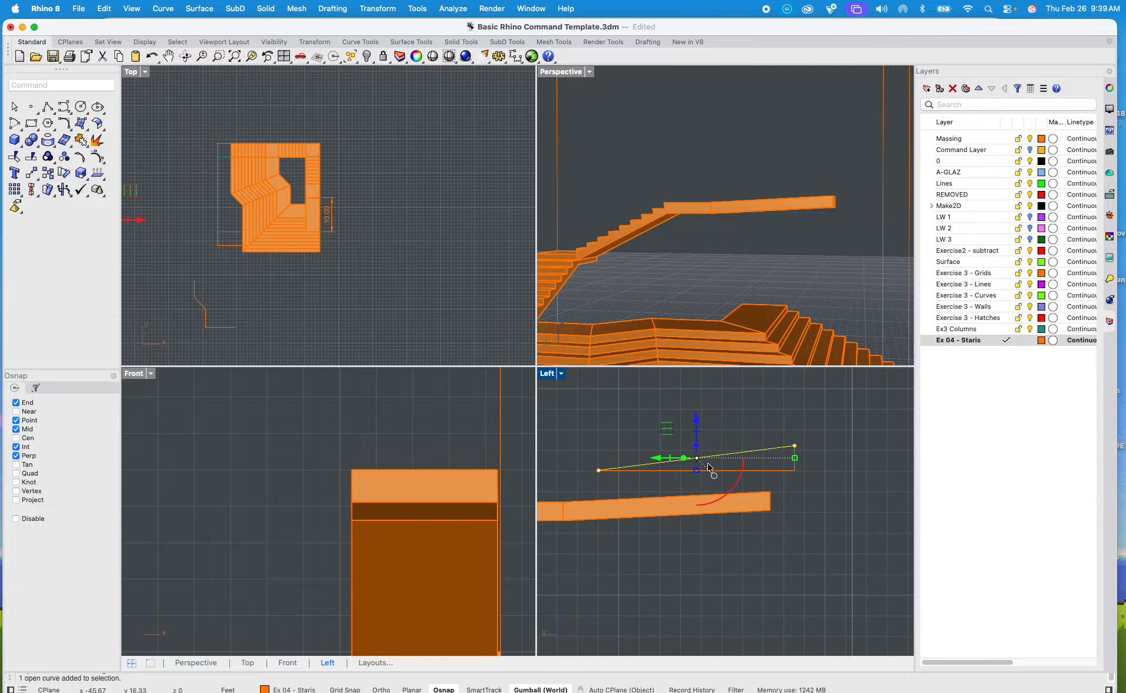
mouse_move(698, 470)
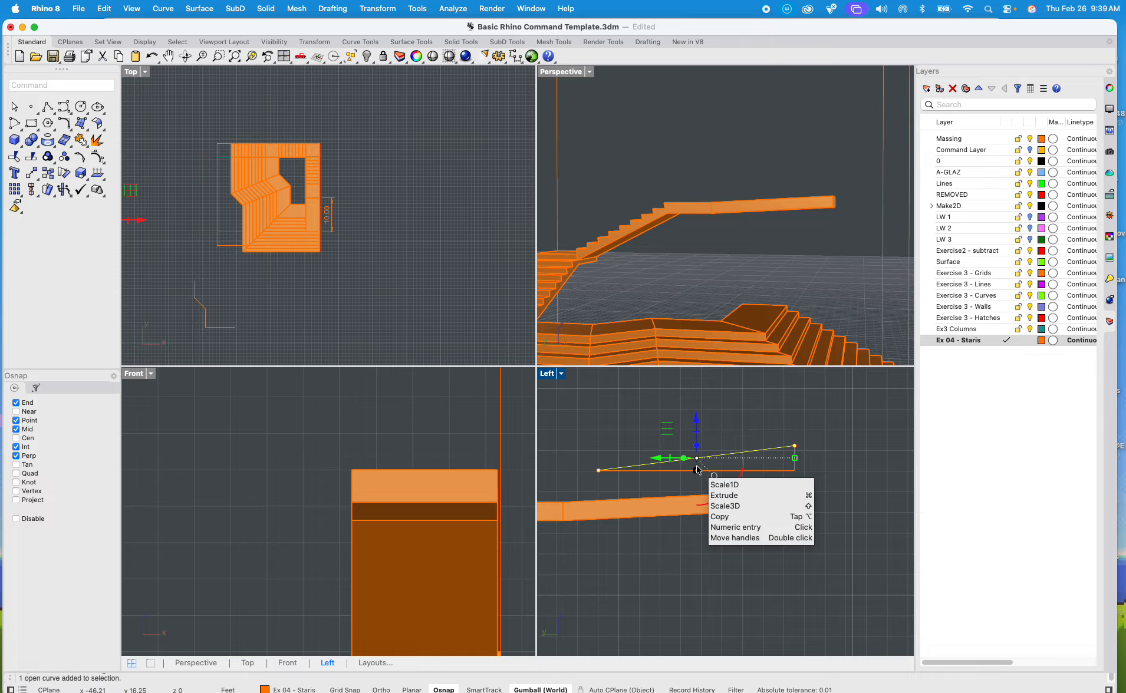
text(offset)
key(Return)
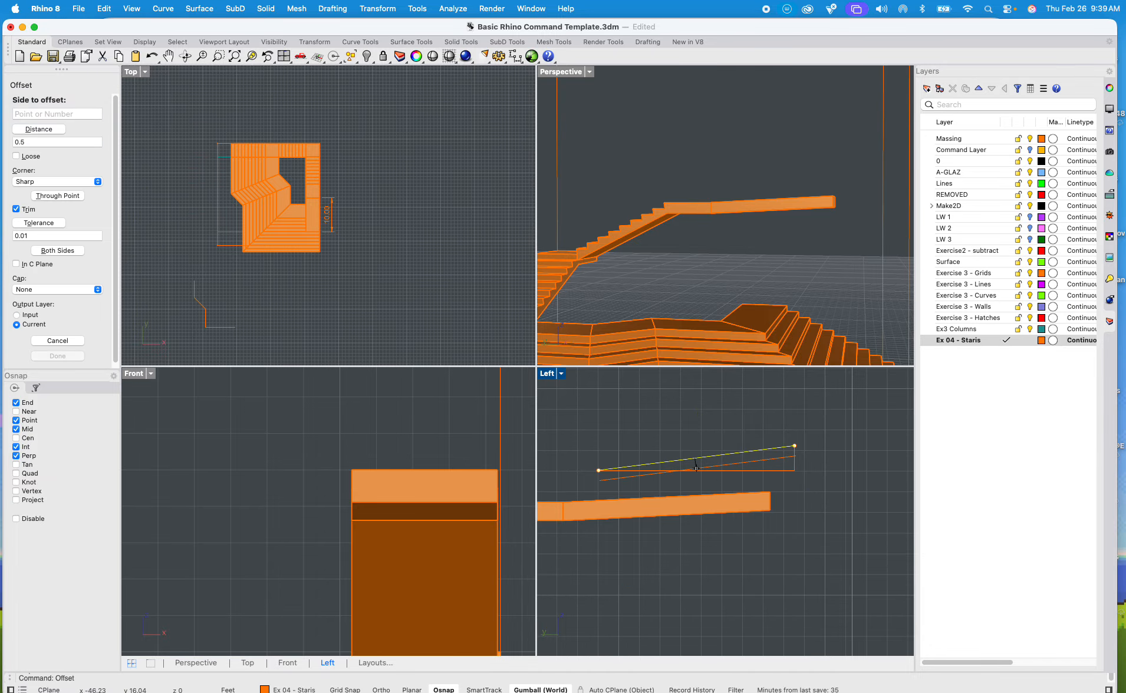
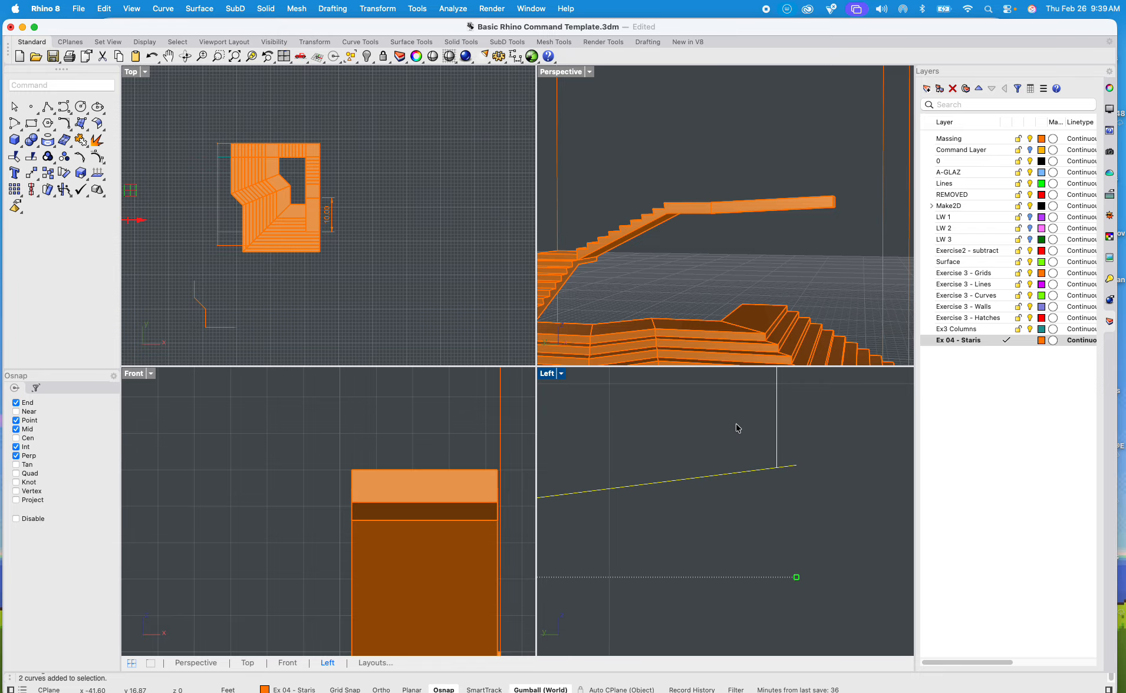
Step: Trim the end of the sloped profile line that overhangs the vertical side in the Left view
text(trim)
key(Return)
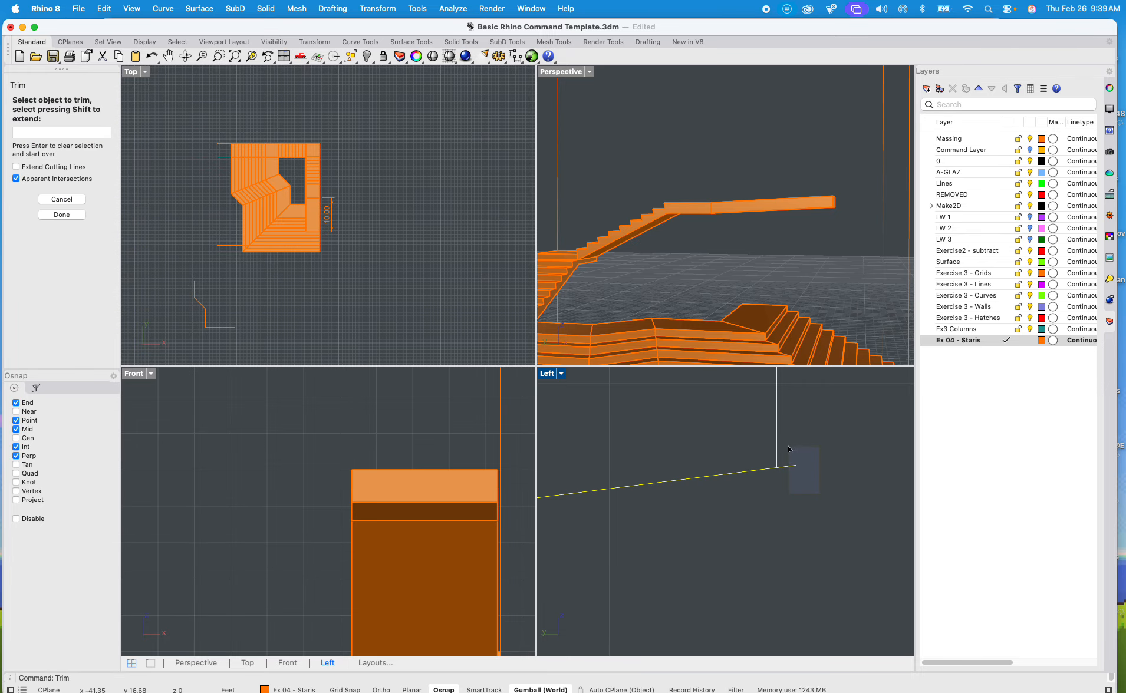
scroll(789, 448, down, 10)
scroll(787, 499, down, 7)
right_drag(788, 500, 901, 472)
scroll(817, 480, down, 4)
right_drag(817, 479, 809, 479)
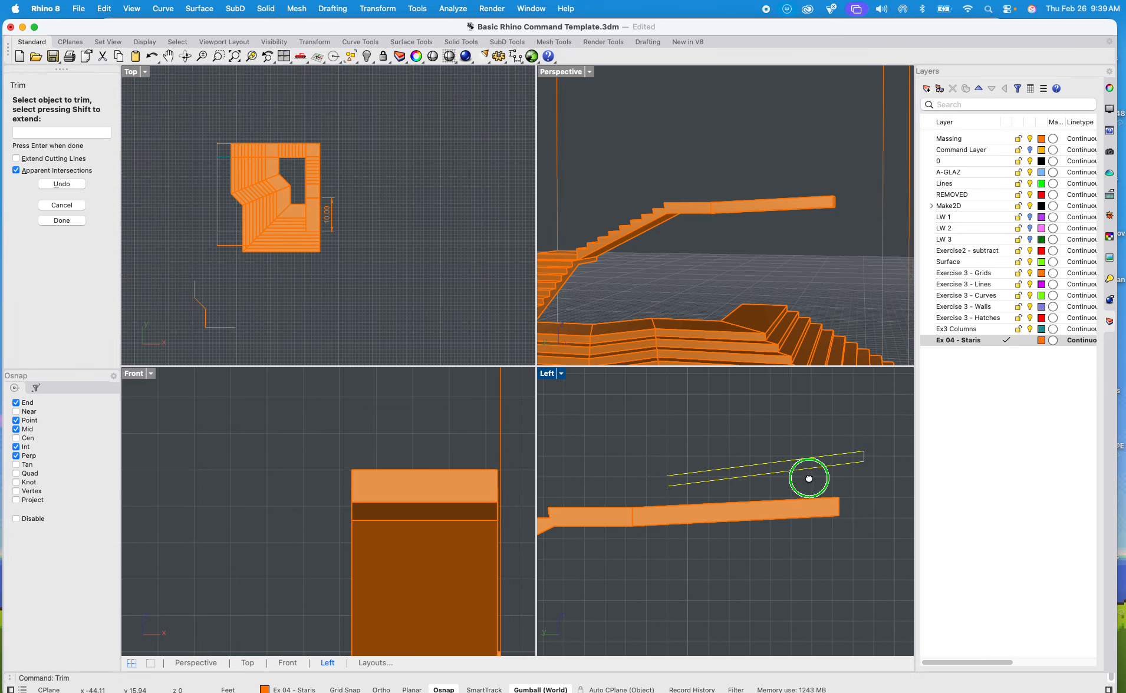
scroll(735, 481, up, 4)
right_drag(716, 489, 701, 485)
key(Return)
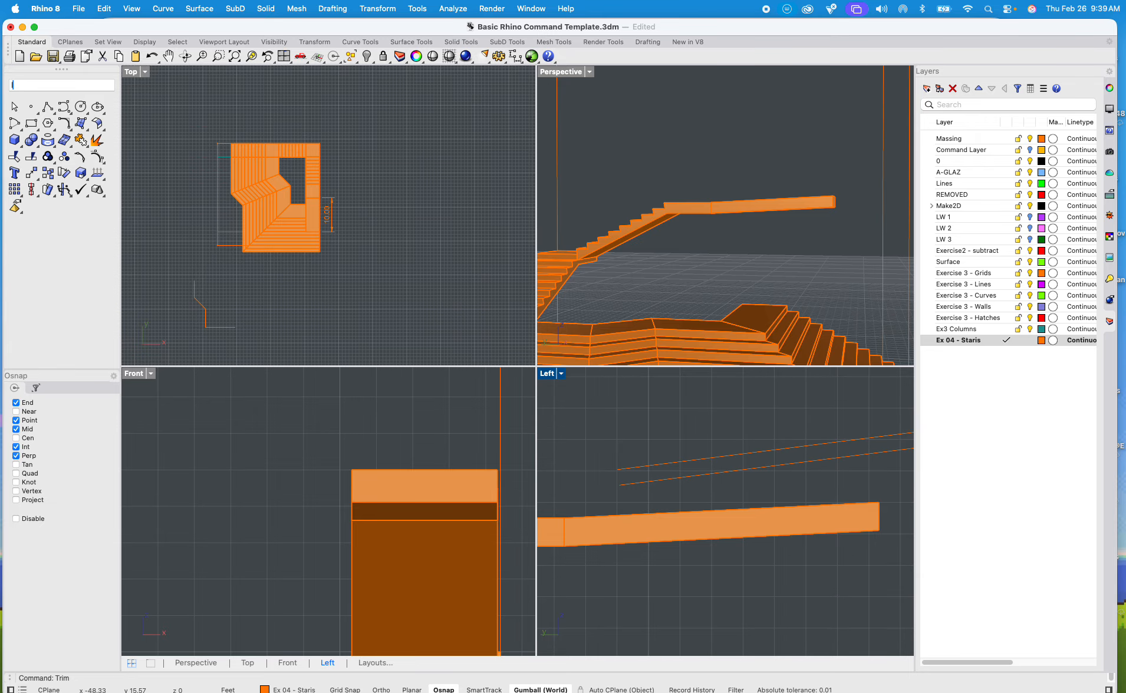
Step: Draw a vertical line from the lower sloped line's open end up past the upper sloped line
text(line)
key(Return)
scroll(620, 484, up, 4)
click(620, 485)
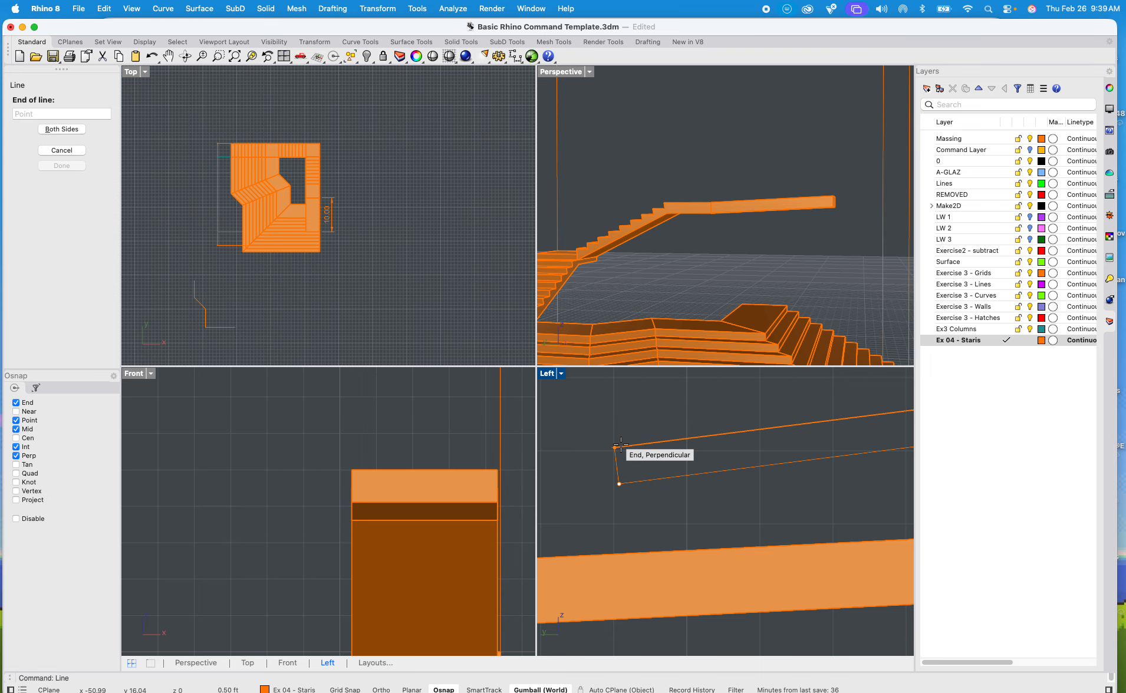
click(624, 434)
scroll(625, 454, down, 3)
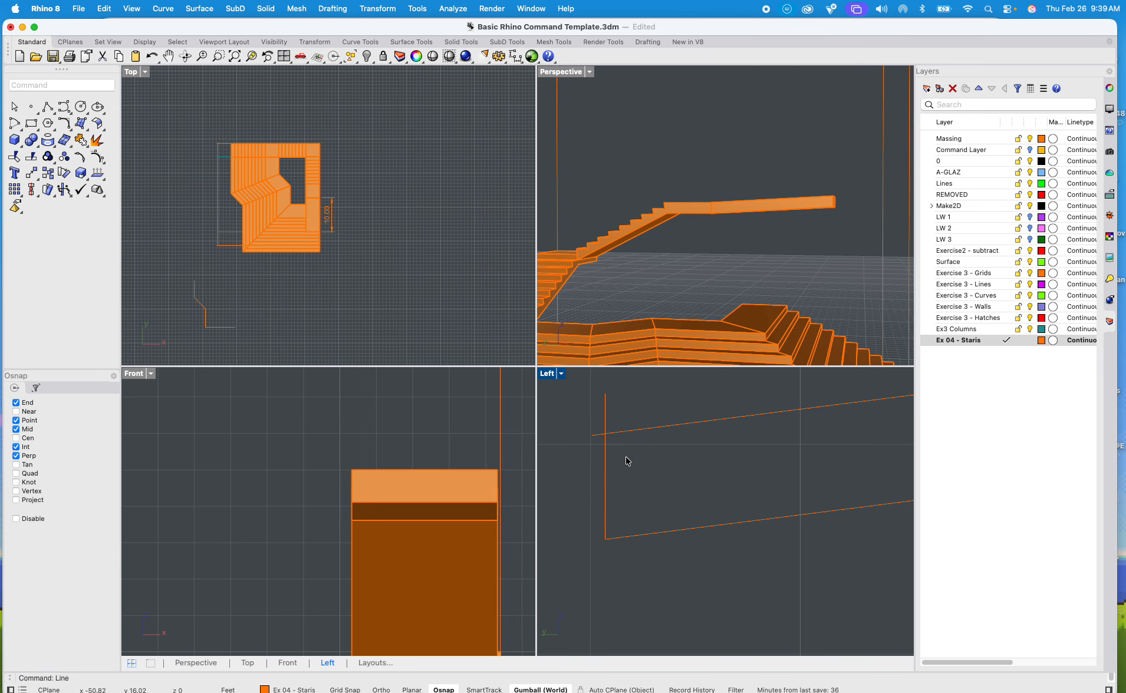
Step: Trim the crossing ends of the new vertical line and the upper sloped line to a clean corner
drag(618, 445, 575, 411)
text(trim)
key(Return)
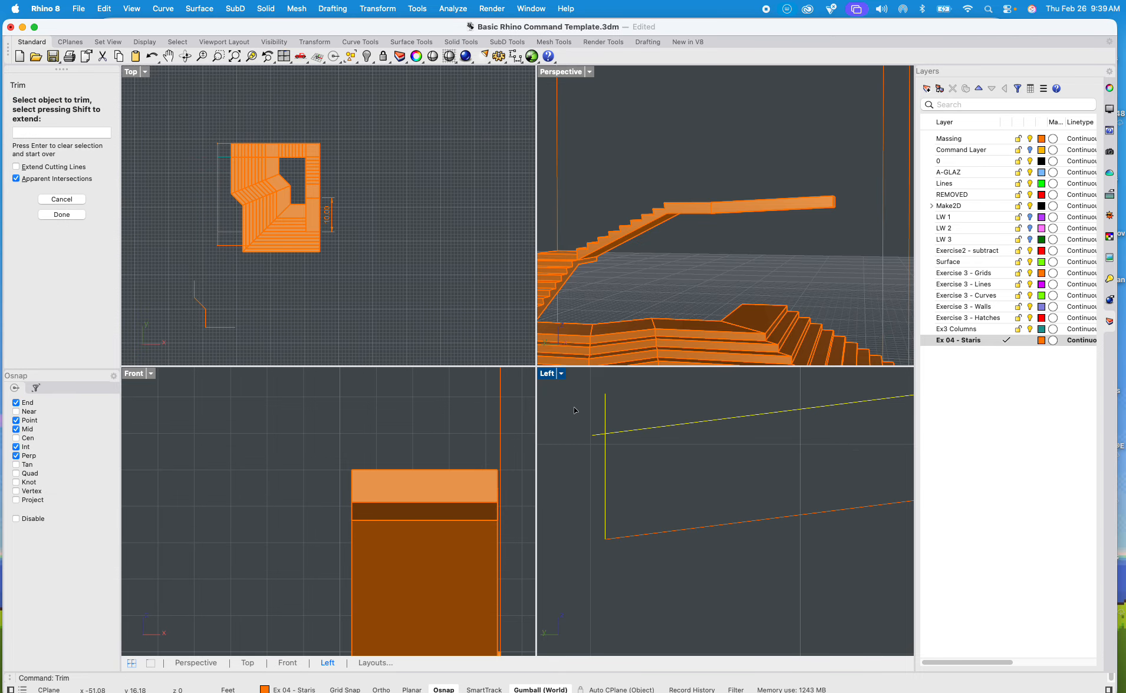
click(618, 419)
scroll(590, 439, up, 3)
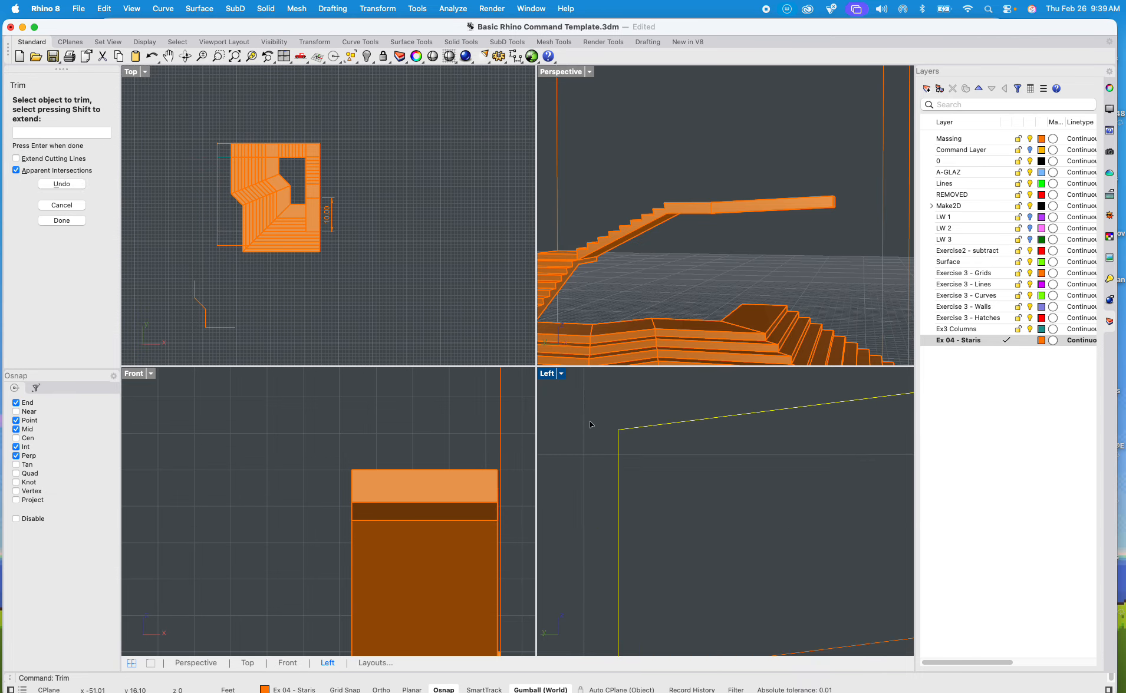
scroll(602, 472, down, 10)
key(Return)
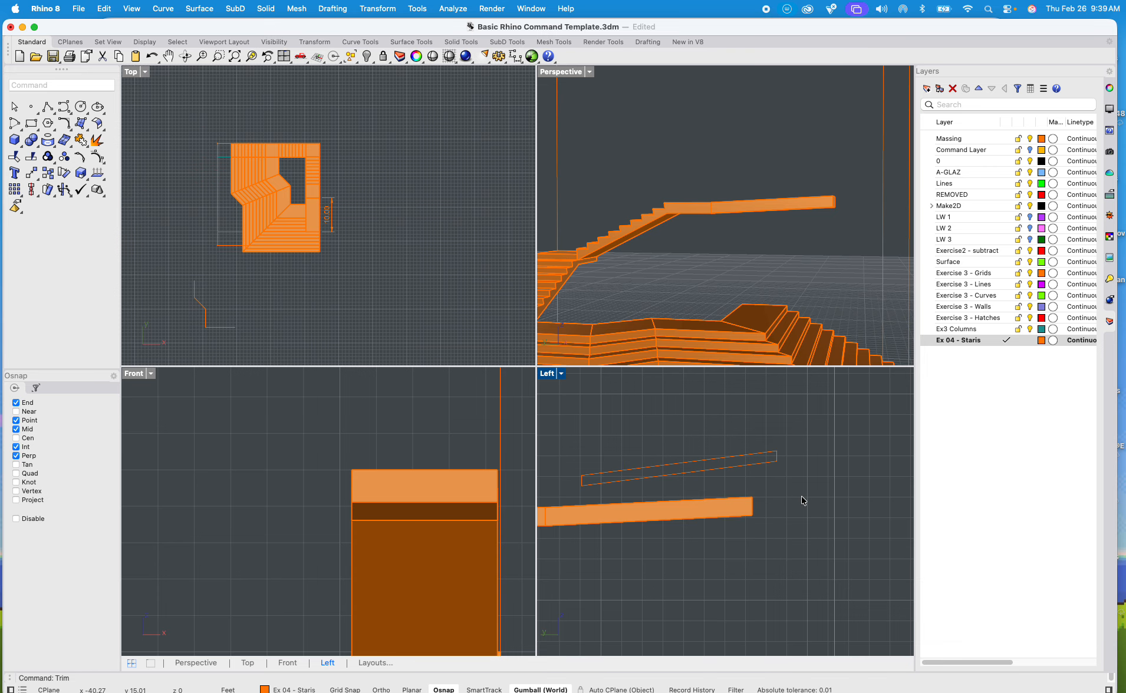
Step: Join the sloped and vertical profile lines into one closed curve
drag(802, 498, 573, 419)
click(813, 467)
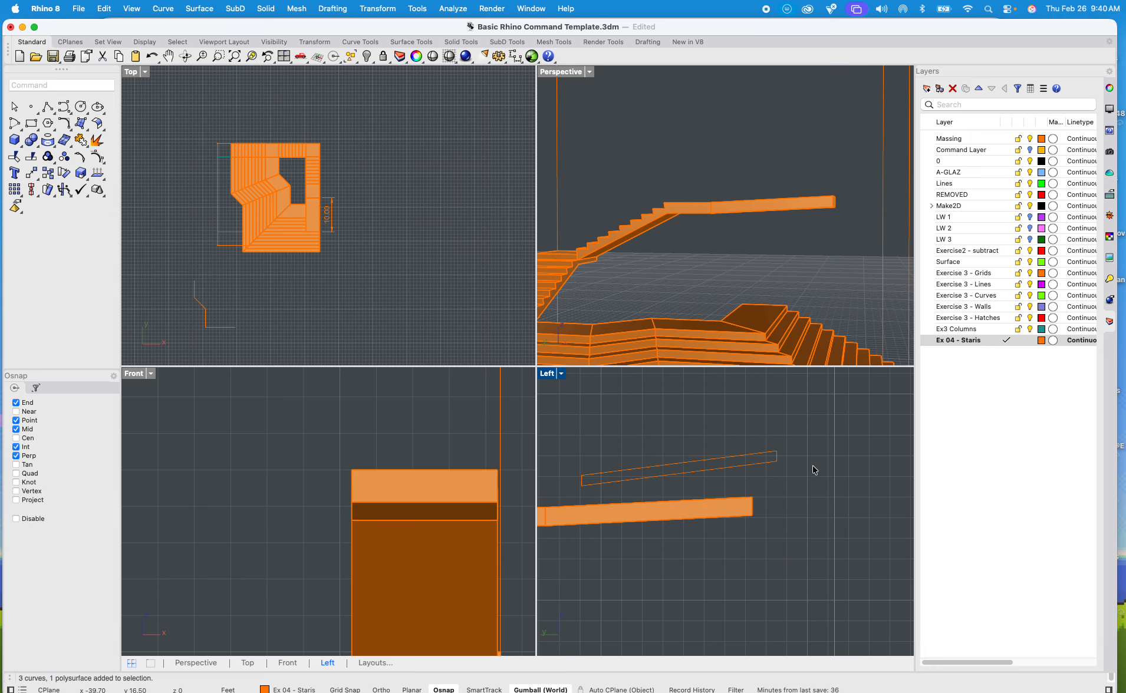
drag(796, 490, 565, 408)
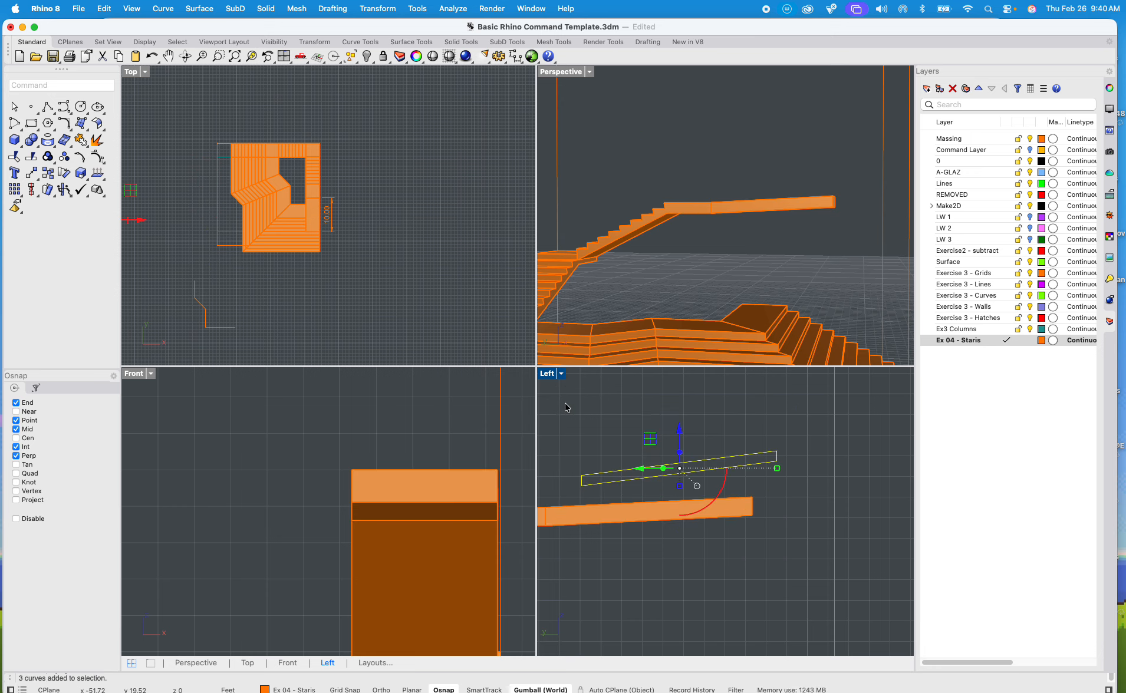
text(join)
key(Return)
Step: Extrude the closed sloped profile 4 ft as a solid with ExtrudeCrv
scroll(712, 261, down, 10)
shift+right_drag(714, 261, 655, 232)
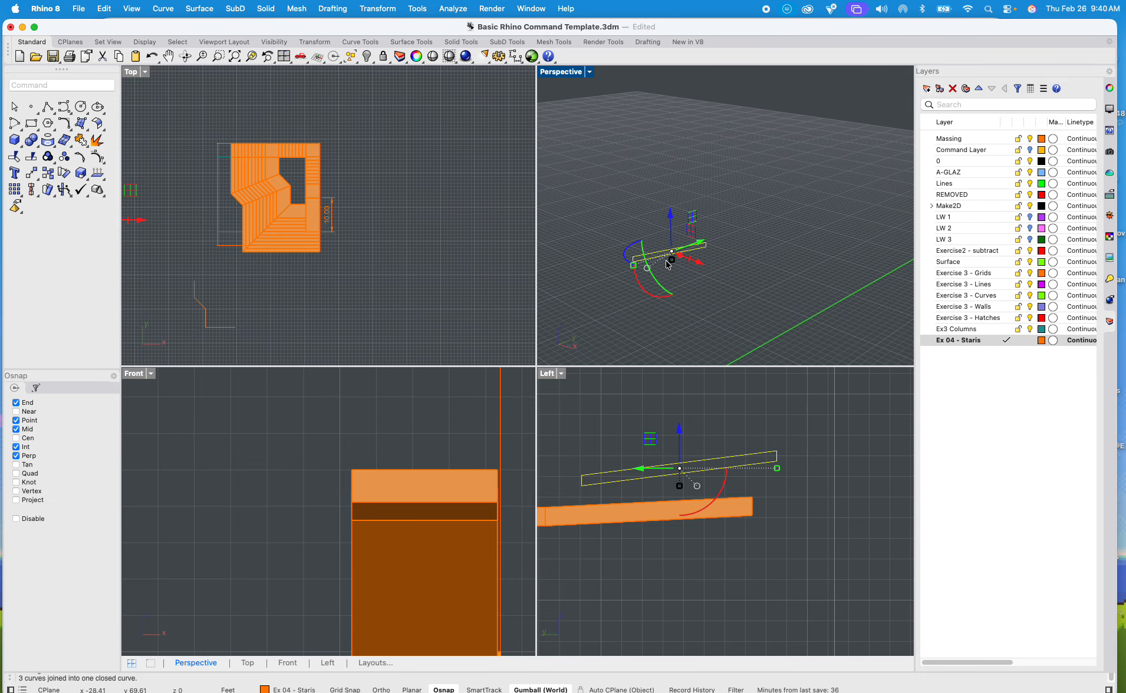
text(e)
key(Return)
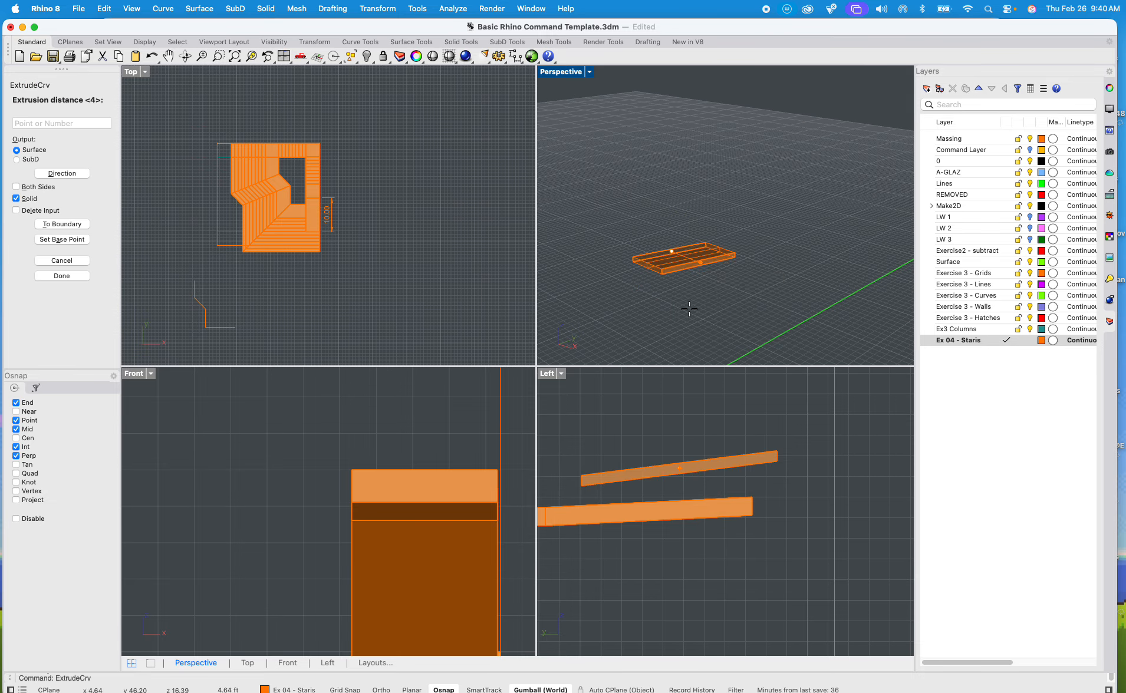
text(4)
key(Return)
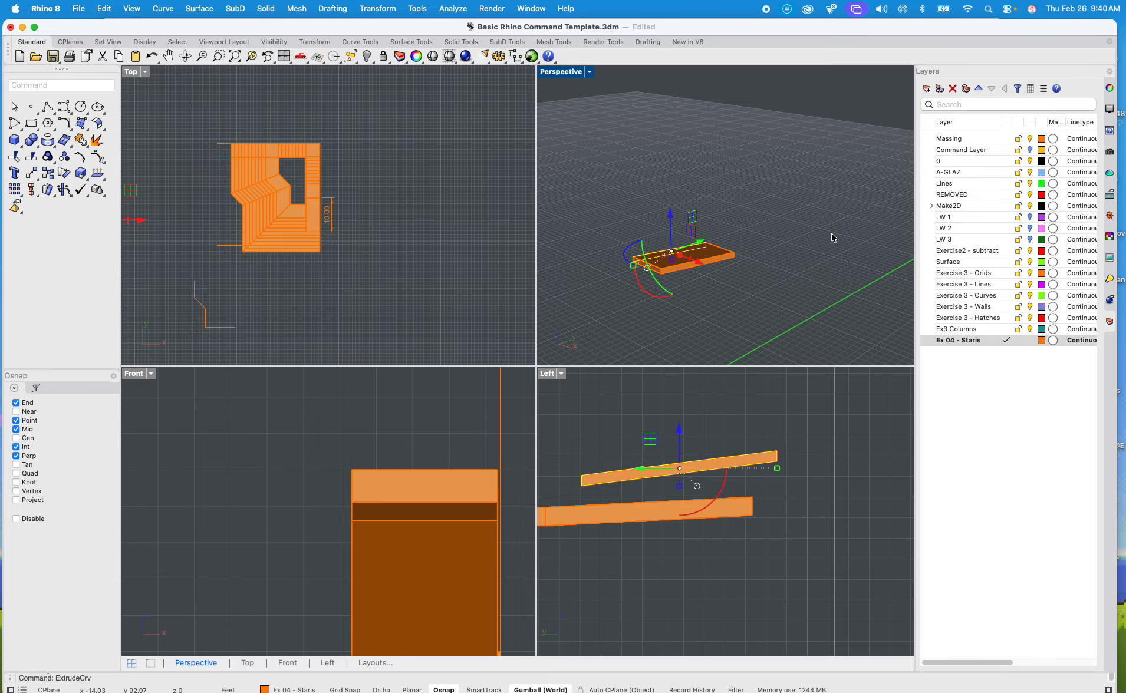
Step: Examine the extruded ramp slab and the staircase's sloped top extension in the Perspective view
drag(897, 166, 736, 303)
scroll(686, 275, up, 5)
click(672, 238)
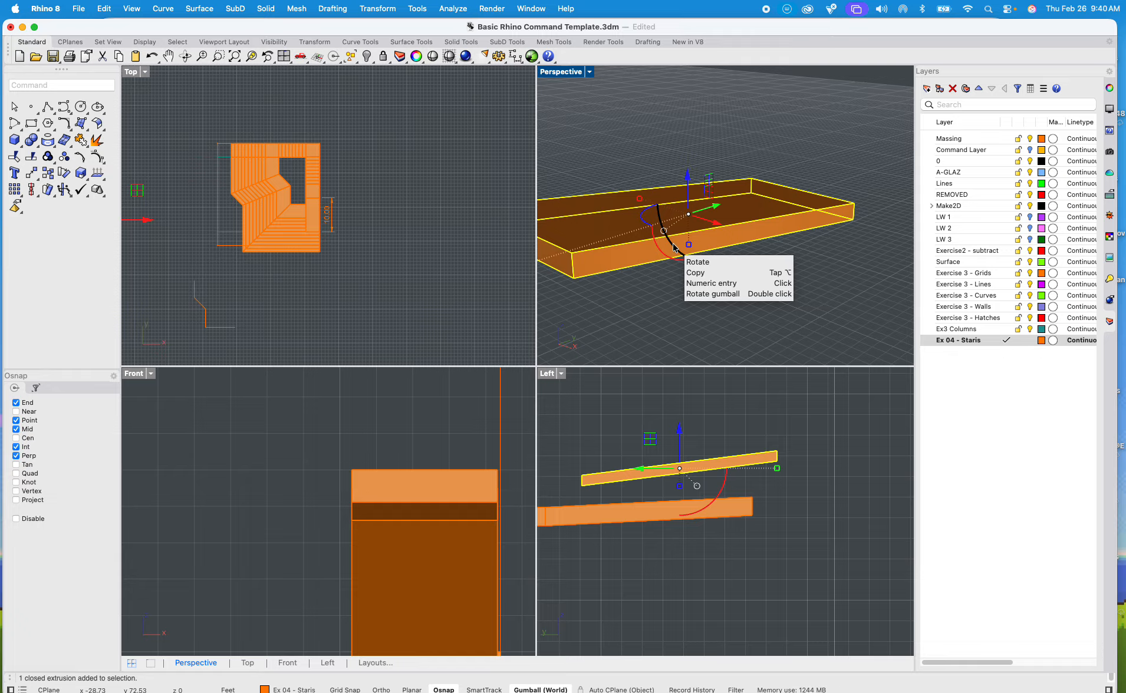
click(632, 130)
scroll(631, 129, down, 15)
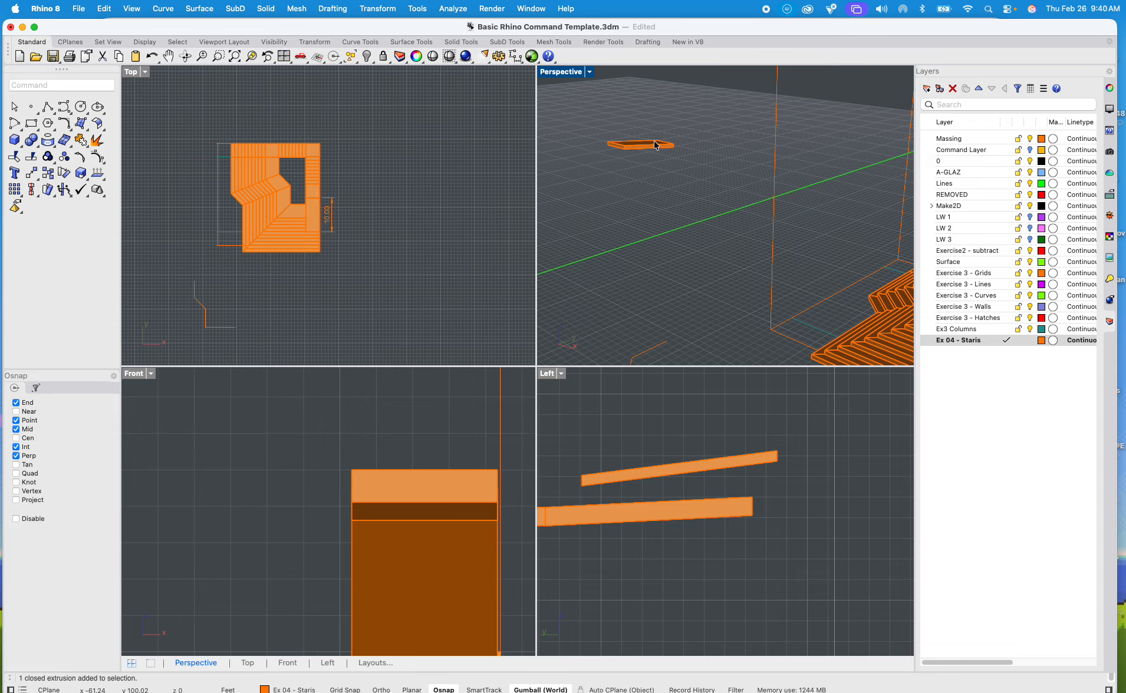
shift+right_drag(650, 140, 776, 193)
scroll(832, 196, up, 10)
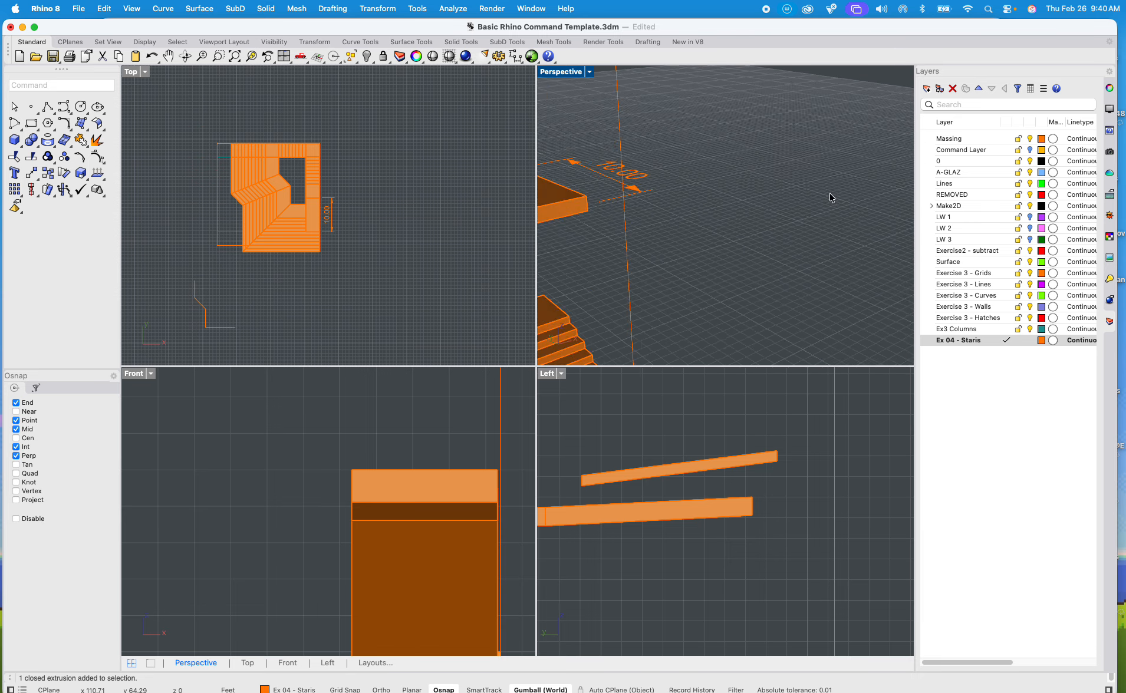
scroll(653, 235, down, 10)
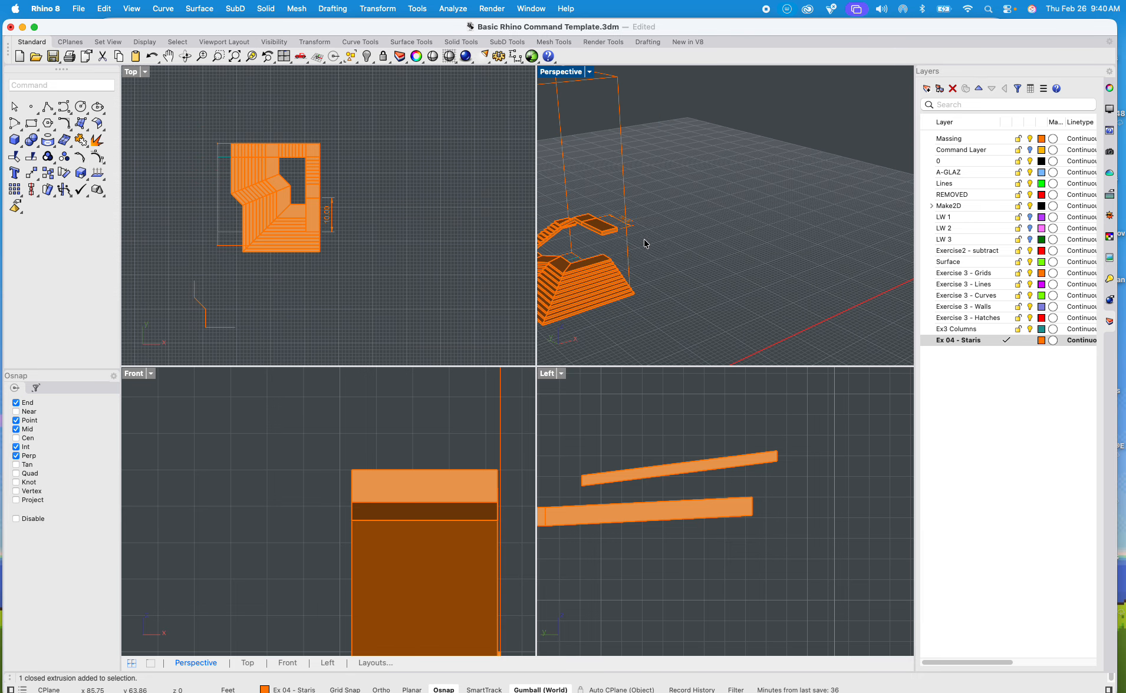
mouse_move(645, 241)
right_down()
mouse_move(673, 201)
mouse_move(665, 221)
mouse_move(727, 224)
mouse_move(598, 243)
mouse_move(683, 257)
mouse_move(653, 244)
right_up()
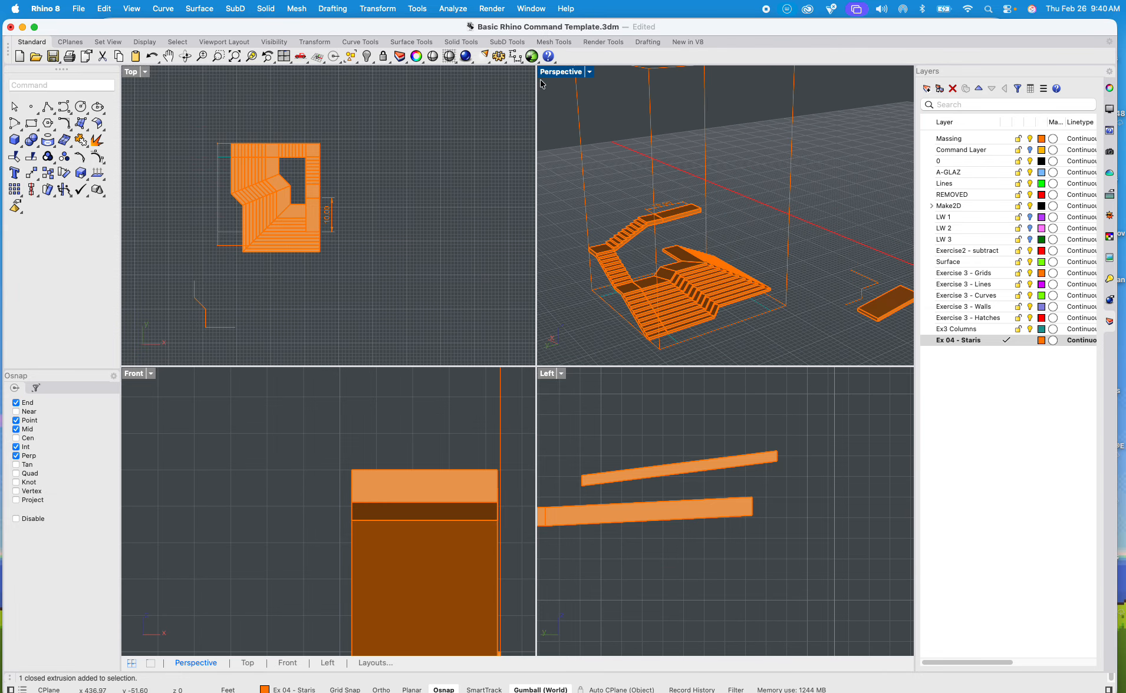
scroll(678, 216, up, 10)
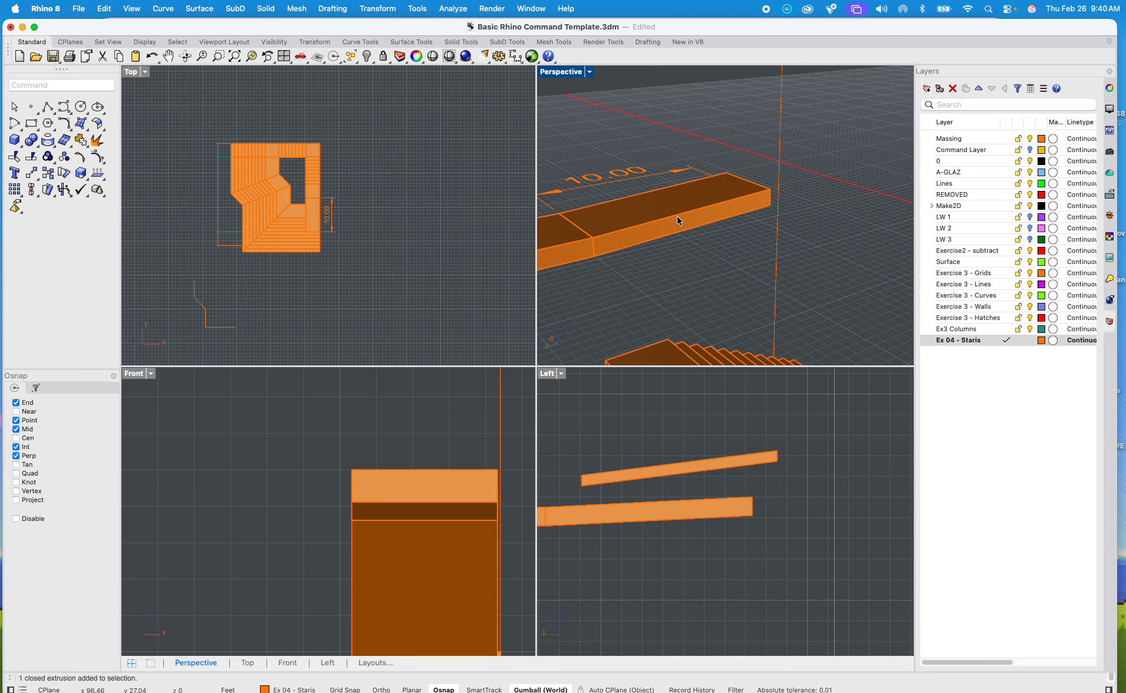
right_drag(664, 224, 764, 198)
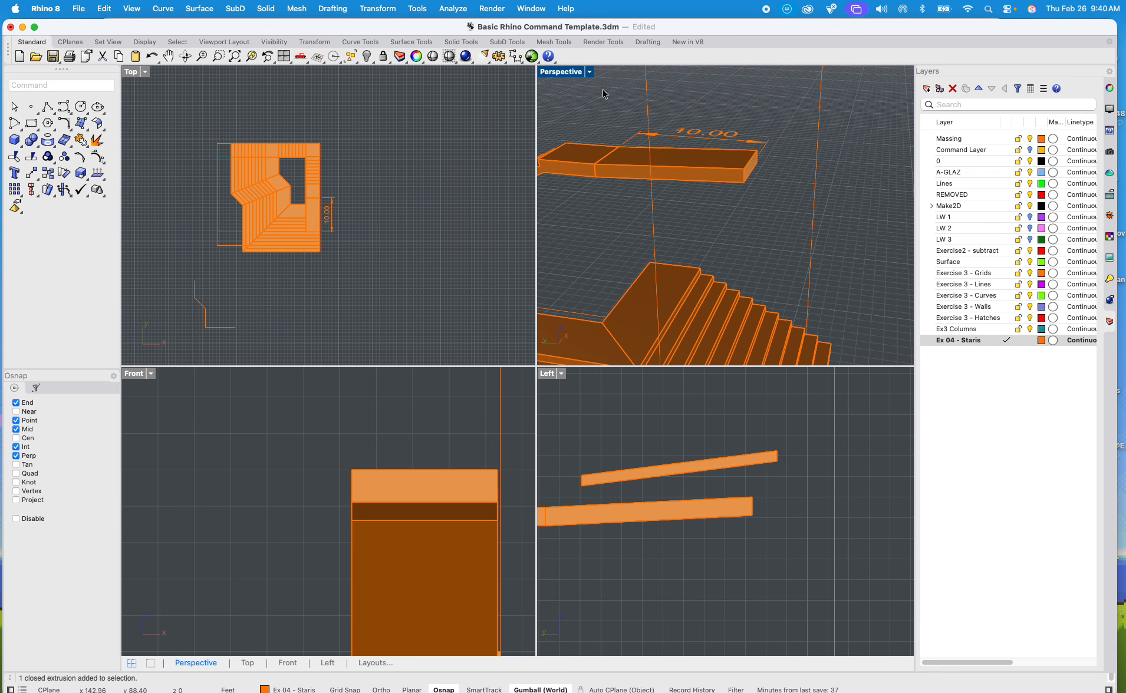
Step: In the maximized Perspective view, extrude the sloped extension's free end face as a solid with ExtrudeSrf, 4 ft out to the bounding box edge
double_click(576, 73)
scroll(584, 233, down, 5)
scroll(581, 241, up, 5)
click(563, 243)
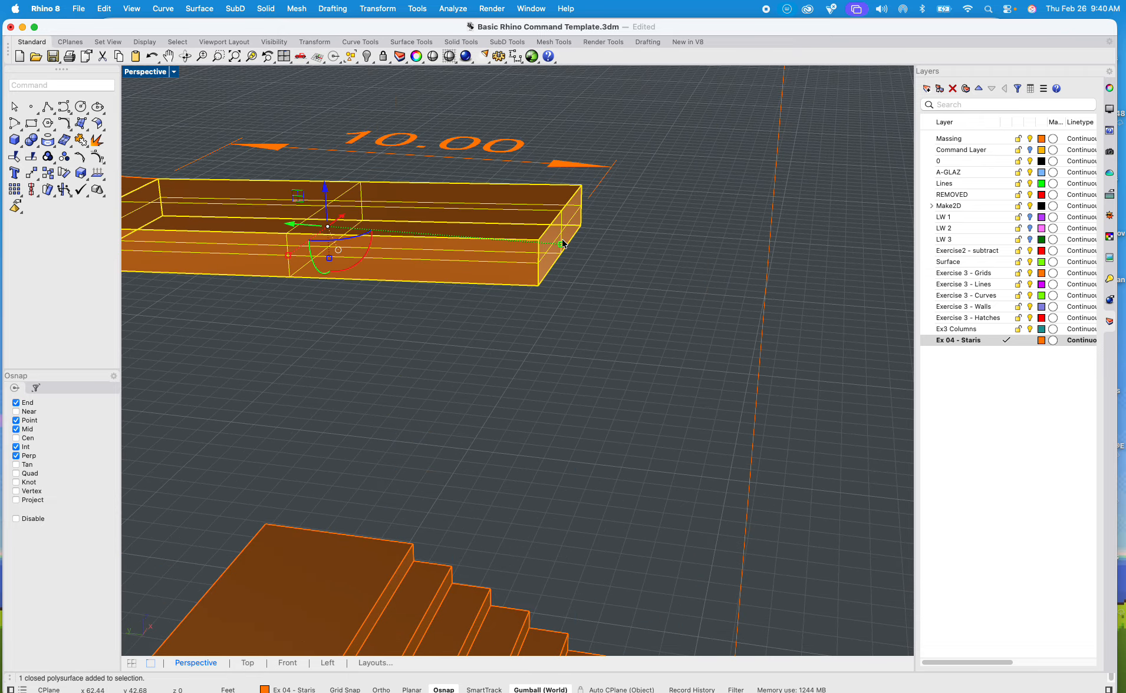
text(ExtrudeCrv)
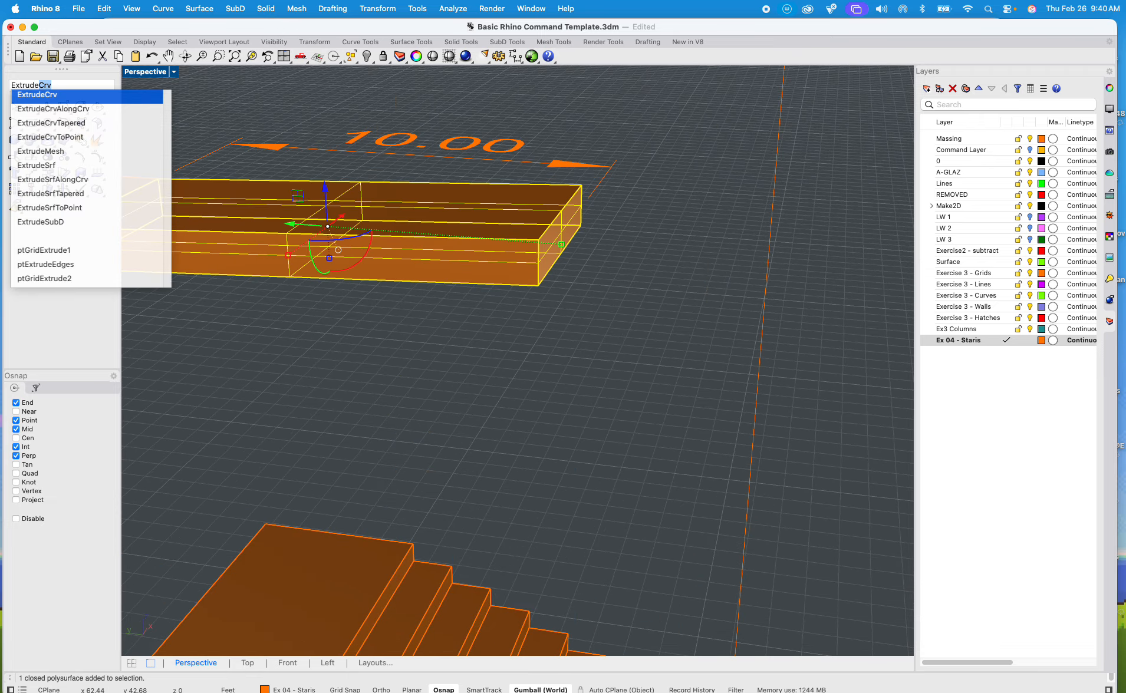
key(Down)
key(Down)
key(Down)
key(Down)
key(Down)
key(Return)
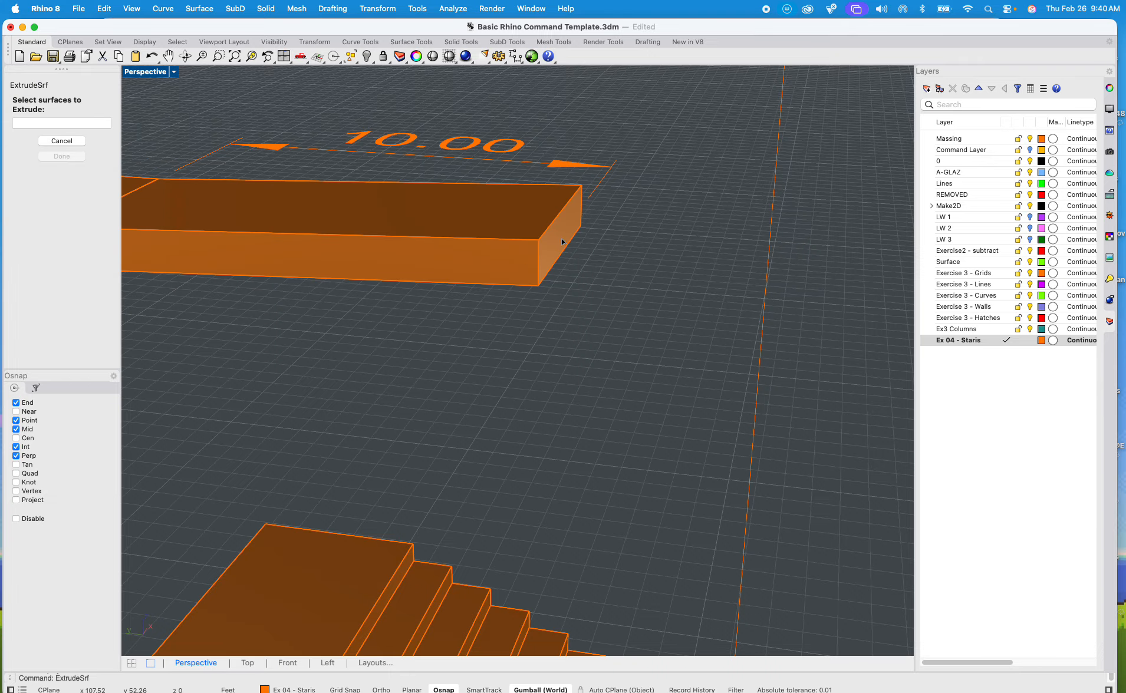
click(562, 242)
key(Return)
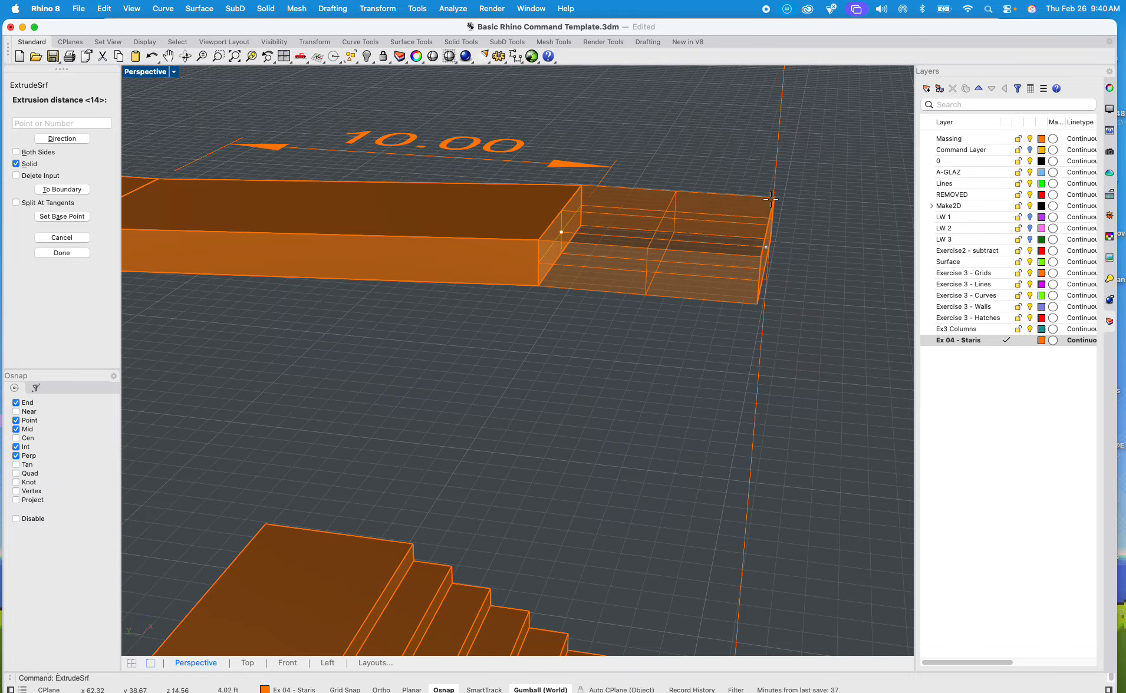
scroll(771, 200, down, 5)
right_drag(707, 247, 642, 281)
scroll(642, 280, down, 8)
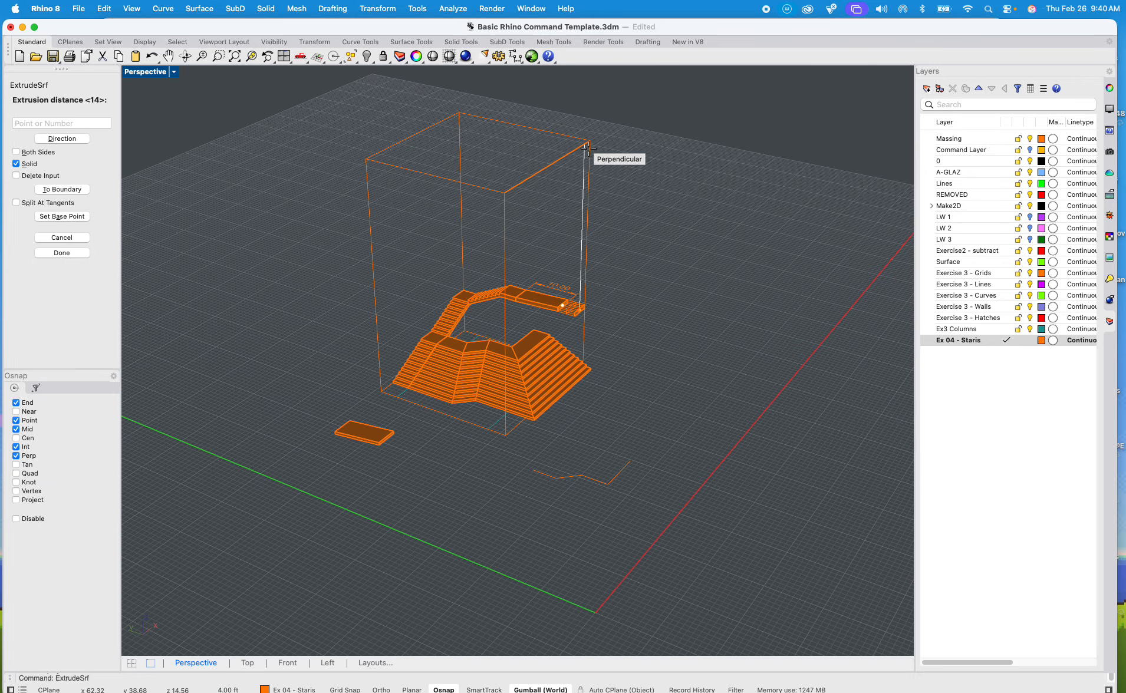
click(589, 142)
Step: Examine the extended top landing and the stair flights leading up to it
scroll(581, 370, up, 10)
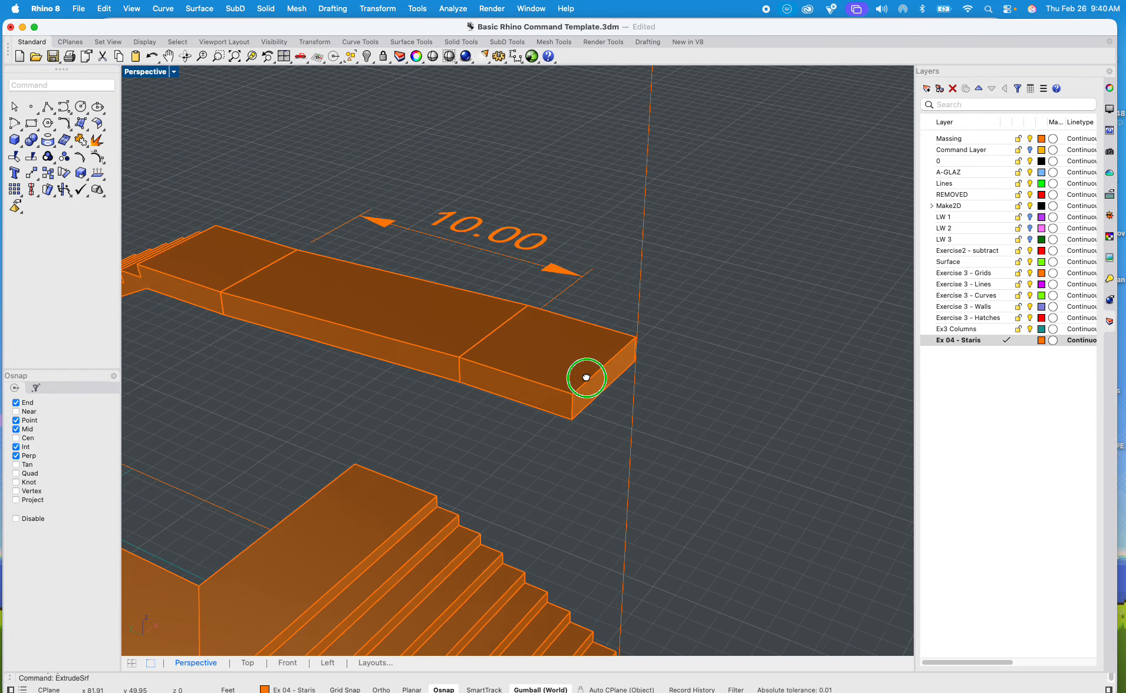
right_drag(581, 370, 610, 370)
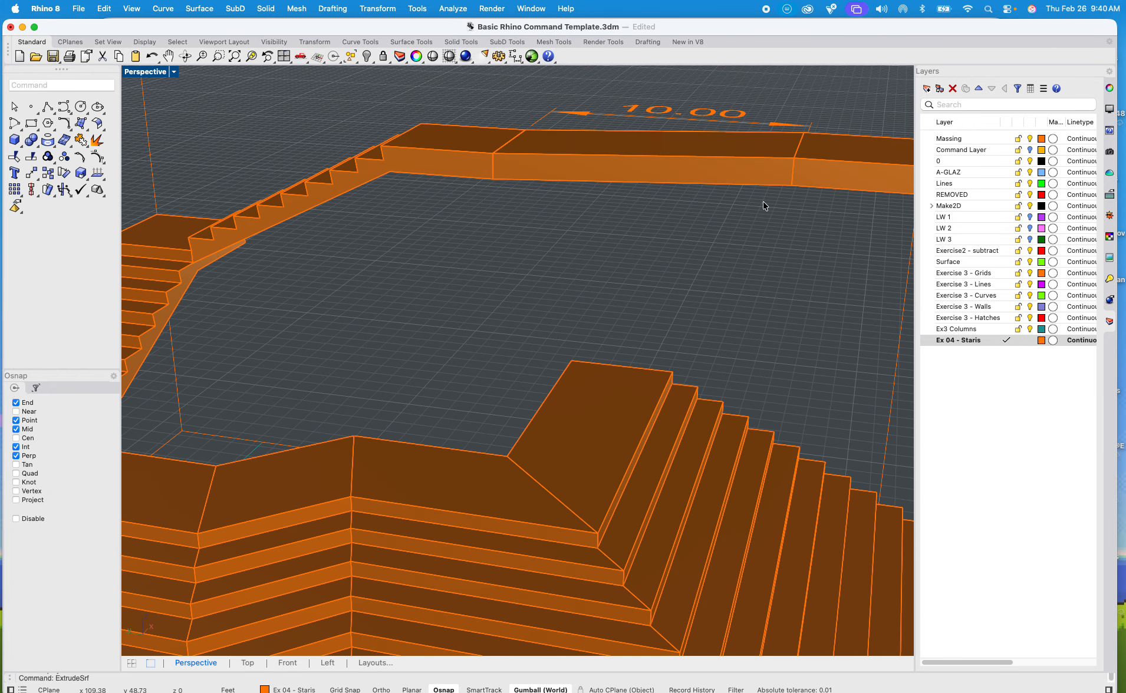
click(794, 194)
scroll(750, 245, down, 5)
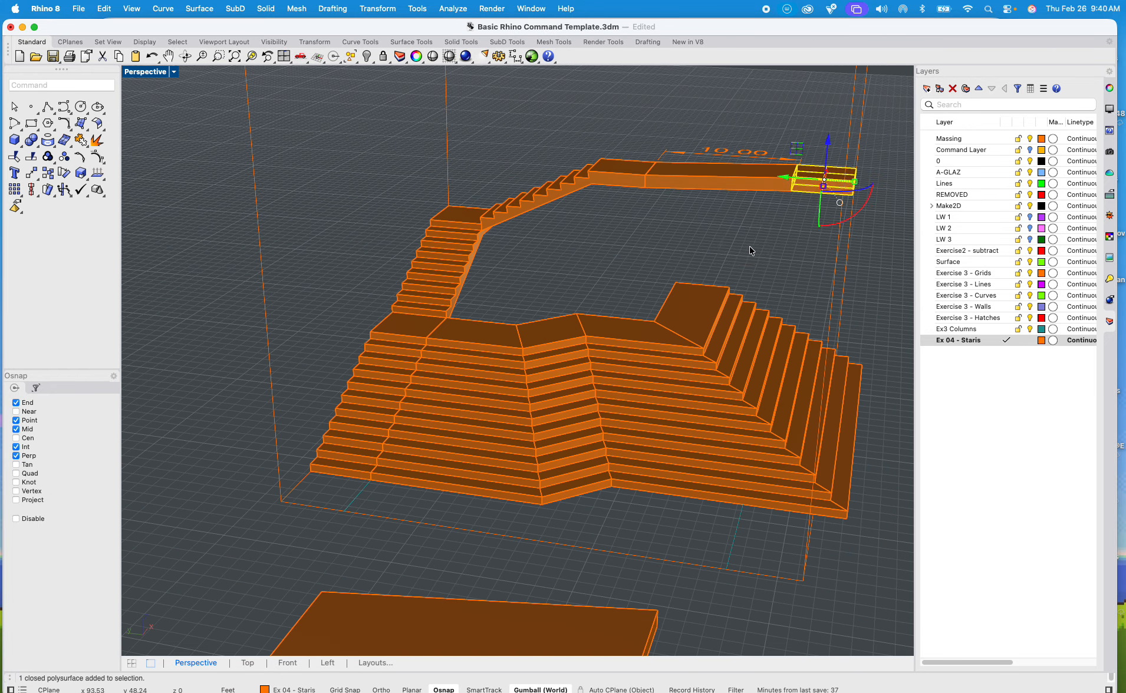
click(411, 303)
scroll(493, 269, up, 3)
click(458, 316)
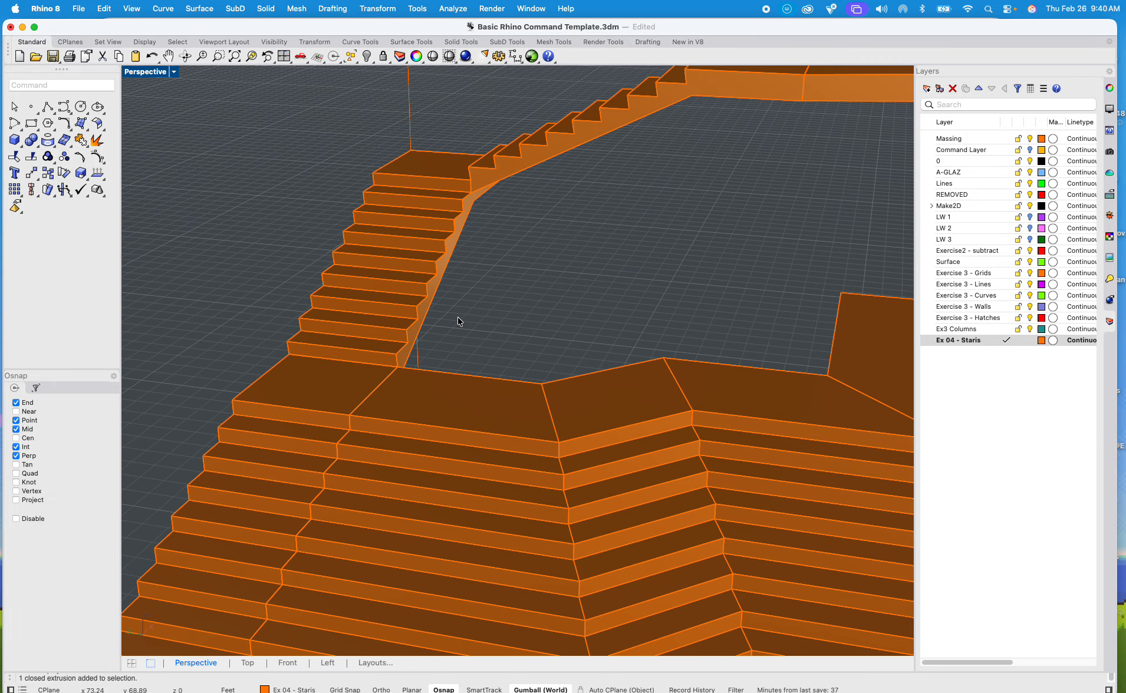
Step: Copy the straight flight beside the wide stairs from its lower step corner onto the outer corner of the ramp's end landing
click(318, 412)
text(cop)
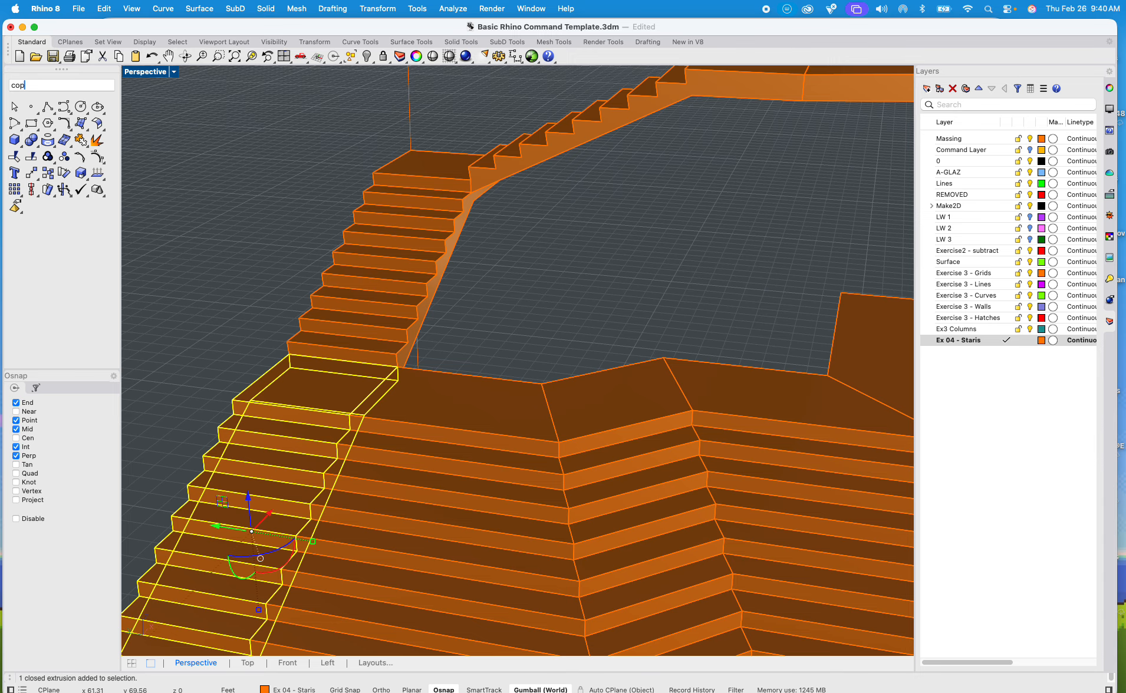
text(y)
key(Return)
scroll(361, 424, down, 10)
scroll(343, 466, up, 10)
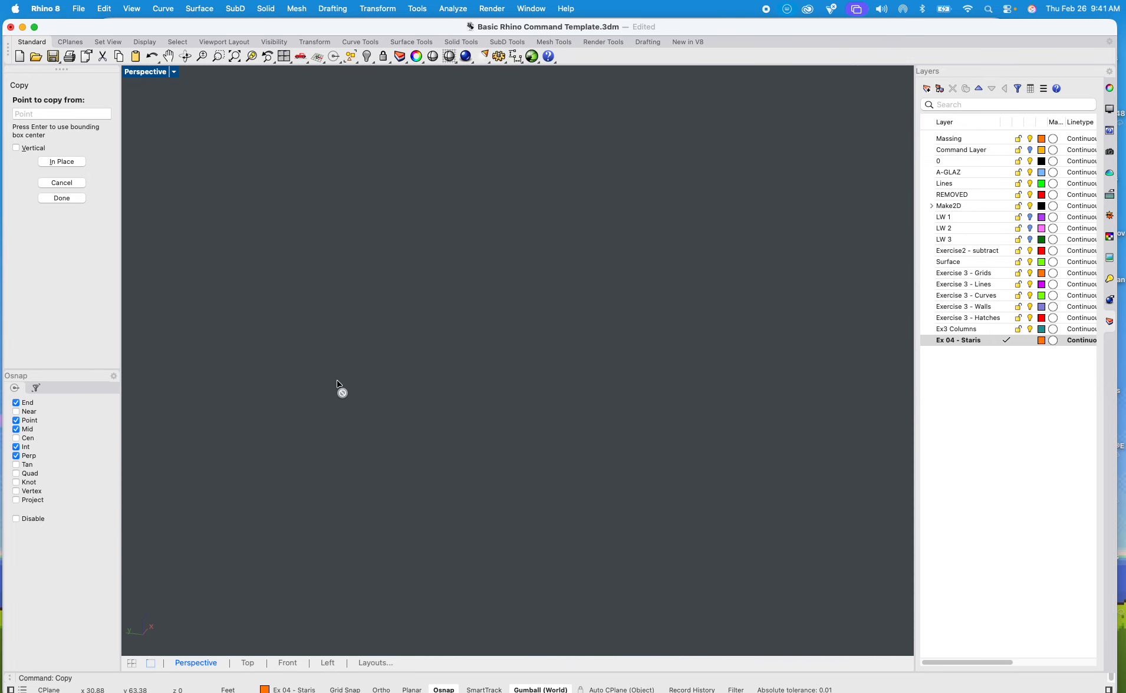
scroll(338, 381, down, 5)
scroll(338, 383, up, 12)
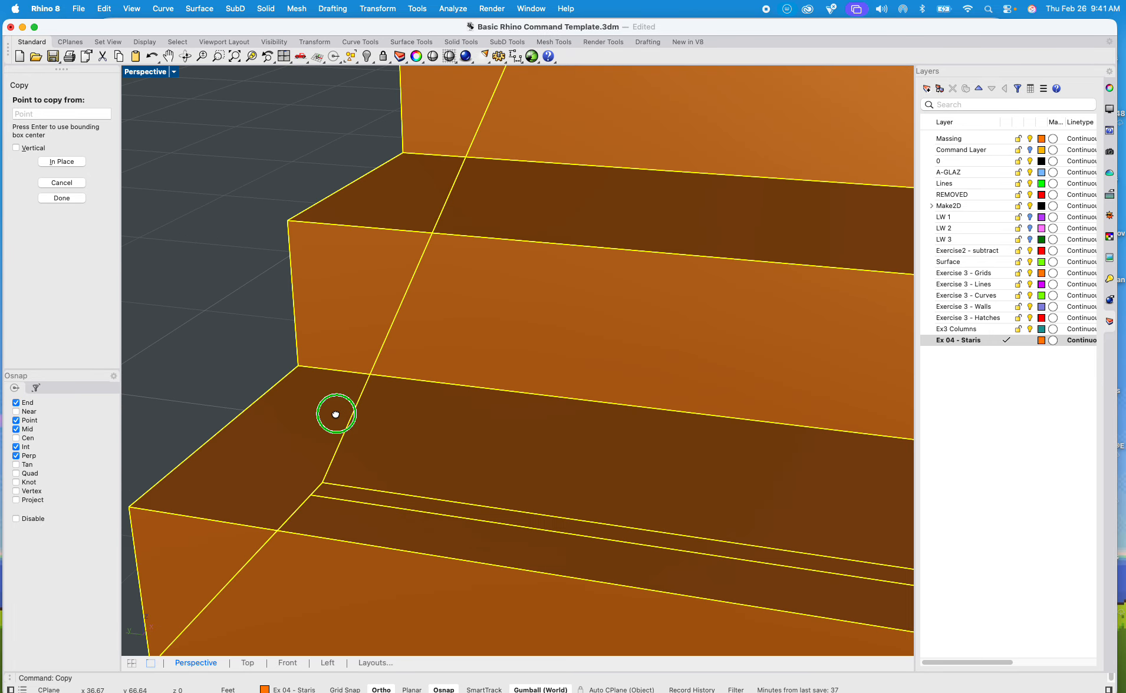
scroll(339, 410, down, 2)
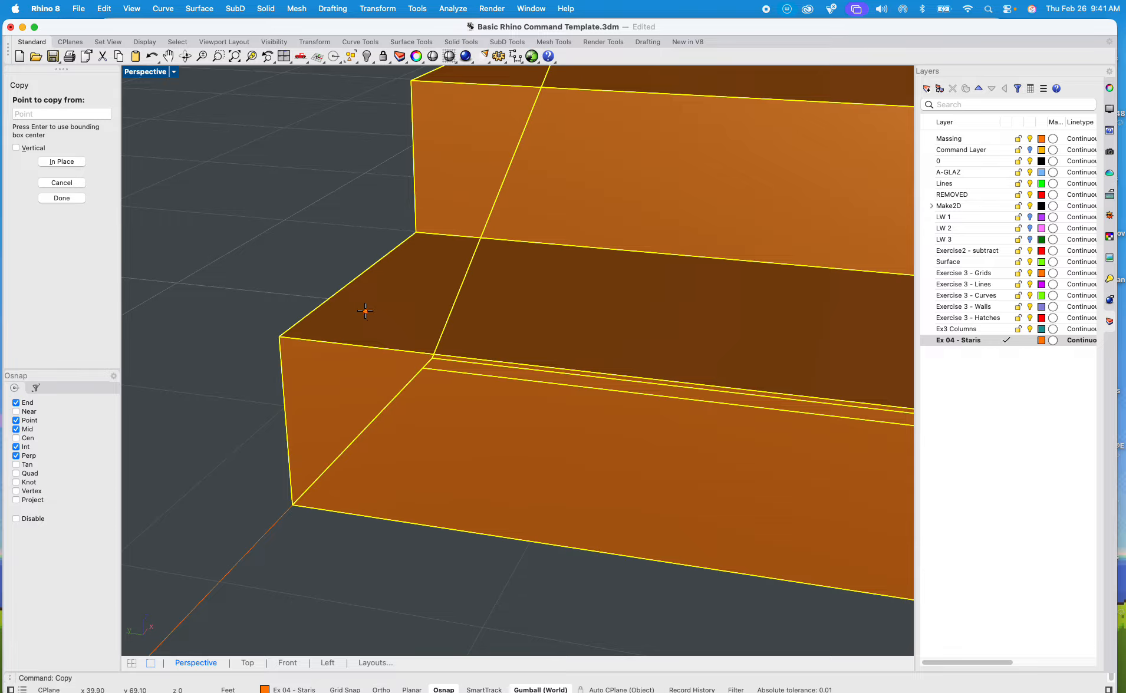
click(417, 232)
scroll(417, 233, down, 10)
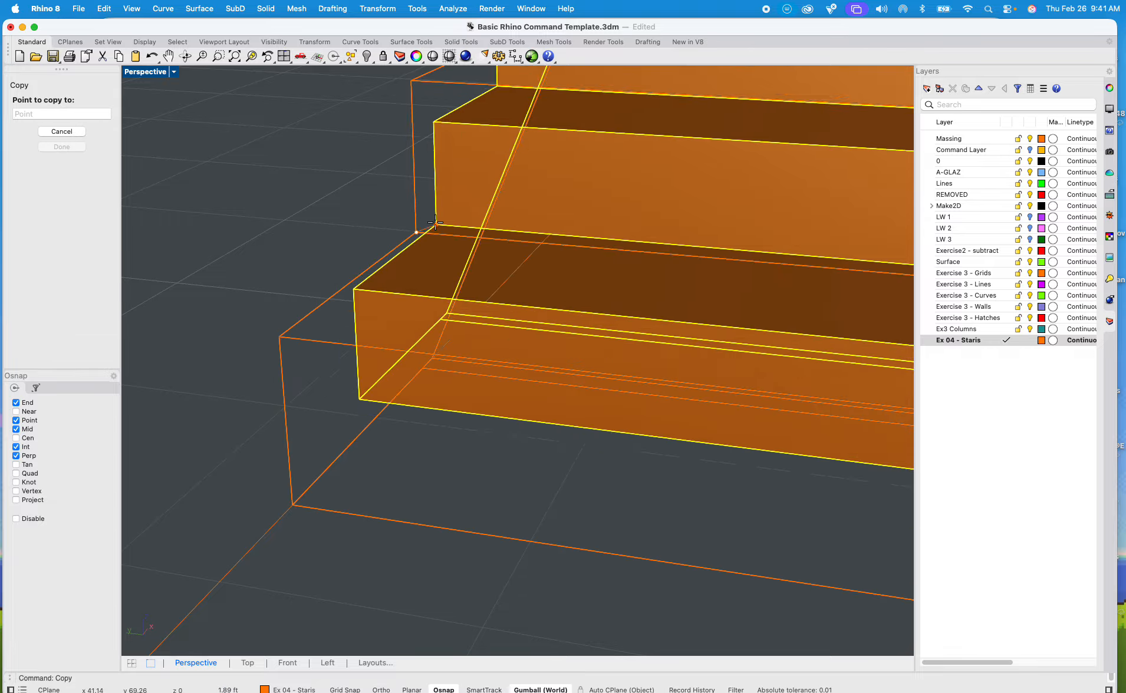
right_drag(409, 329, 574, 329)
right_drag(593, 289, 696, 233)
scroll(750, 230, up, 10)
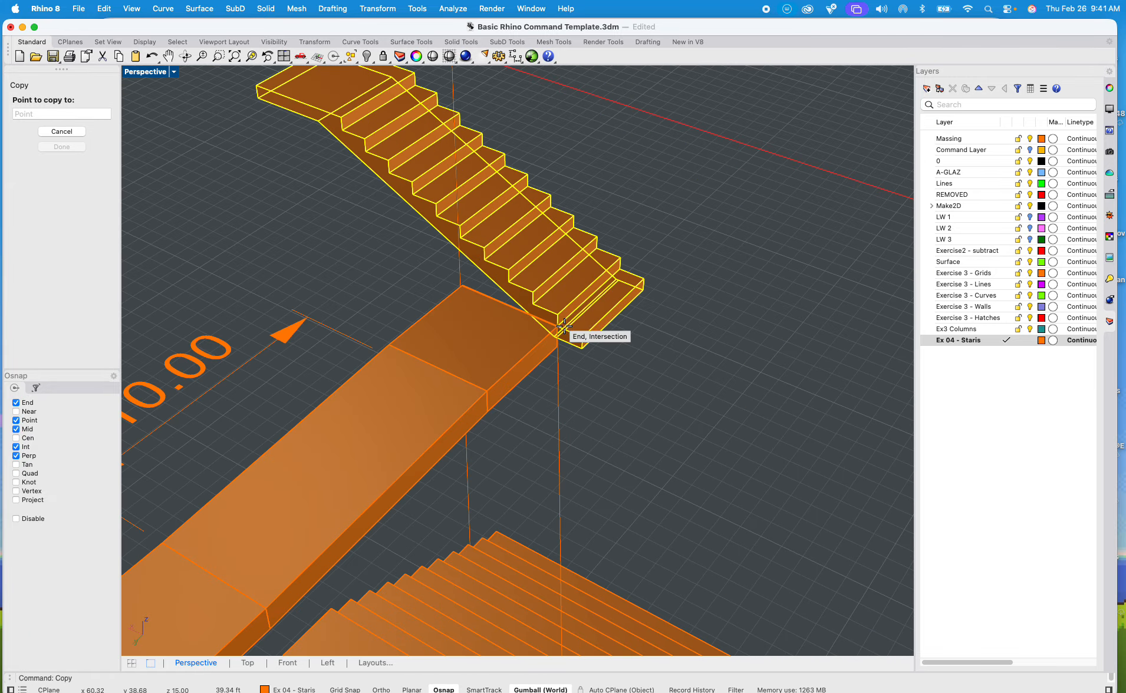
click(558, 326)
key(Return)
Step: Rotate the copied flight 180 degrees about the landing corner, using the step edge and the landing edge as references
click(604, 319)
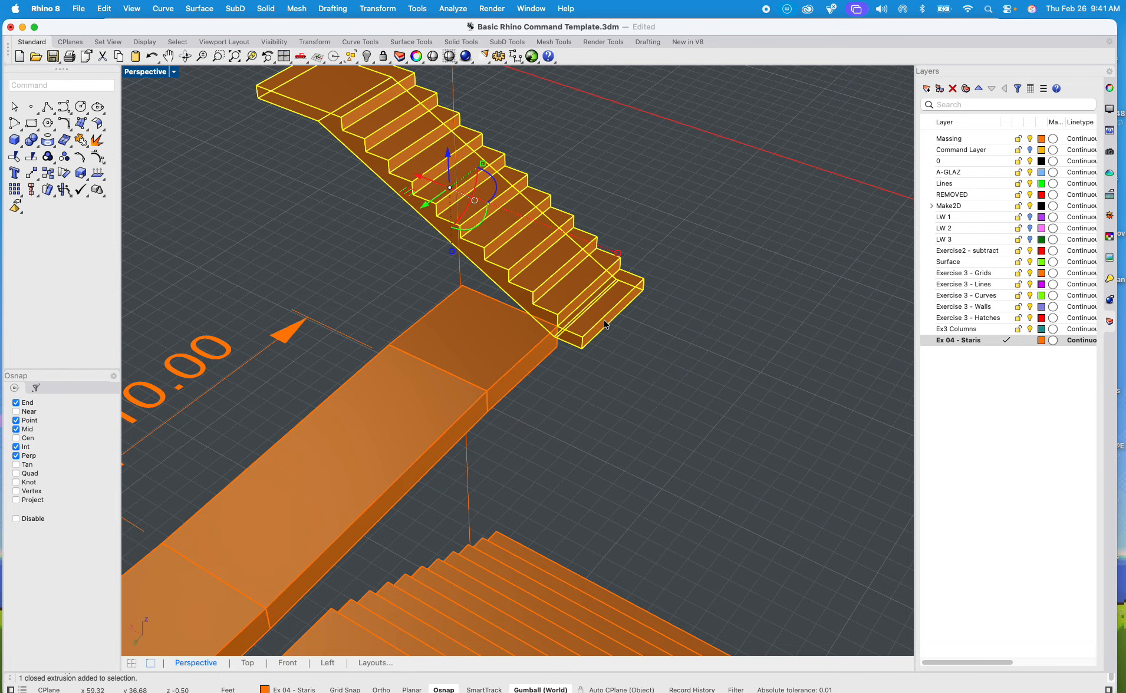
text(ro)
key(Return)
scroll(595, 352, up, 3)
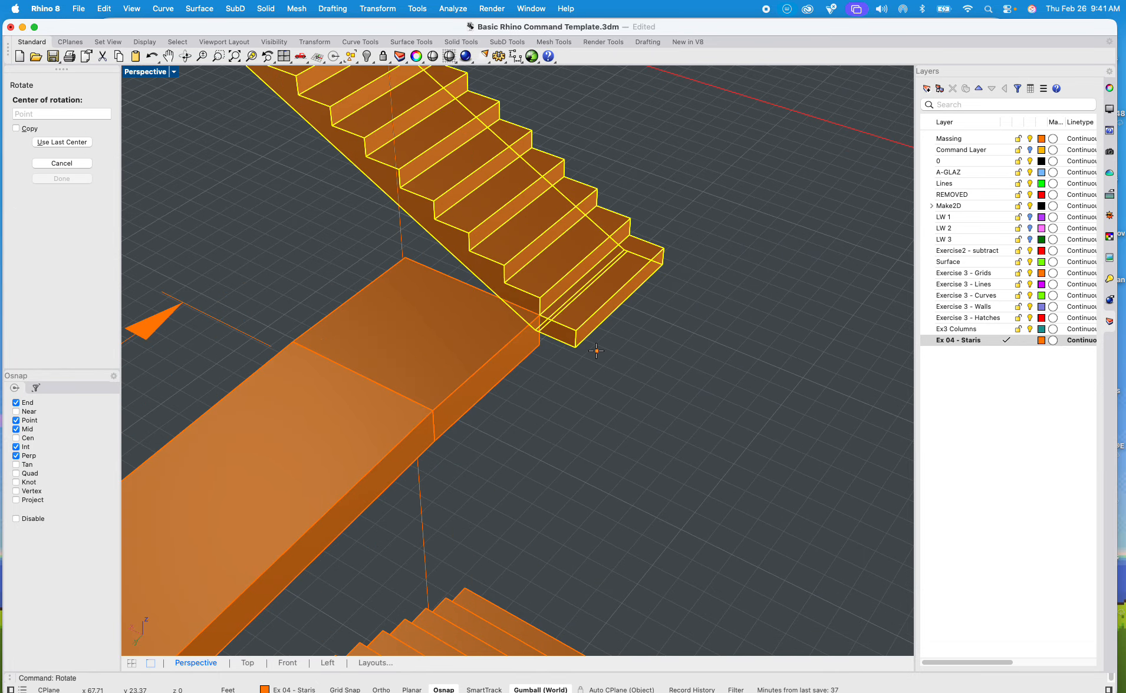
click(544, 314)
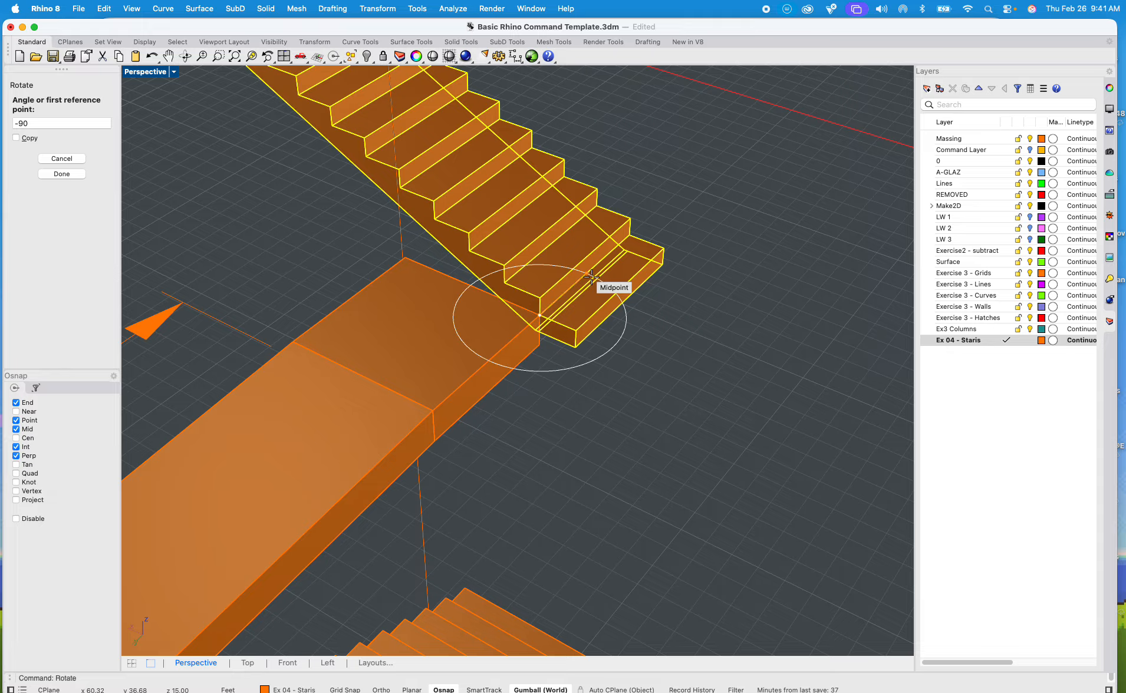
click(633, 232)
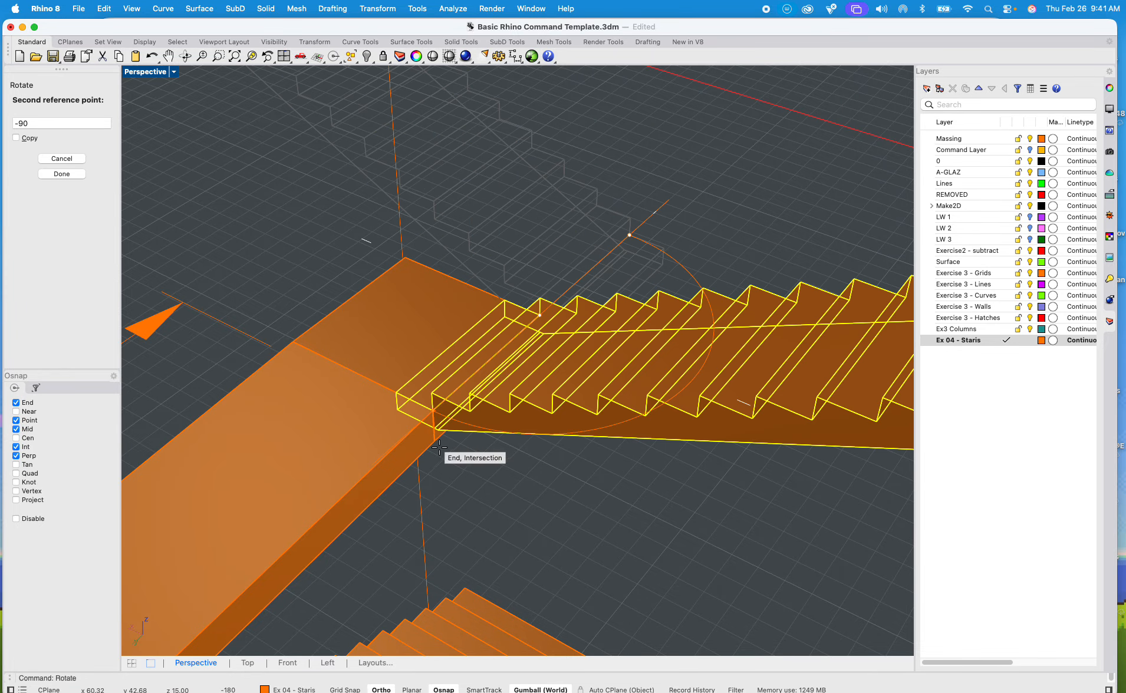
click(436, 431)
click(497, 493)
right_drag(496, 492, 407, 447)
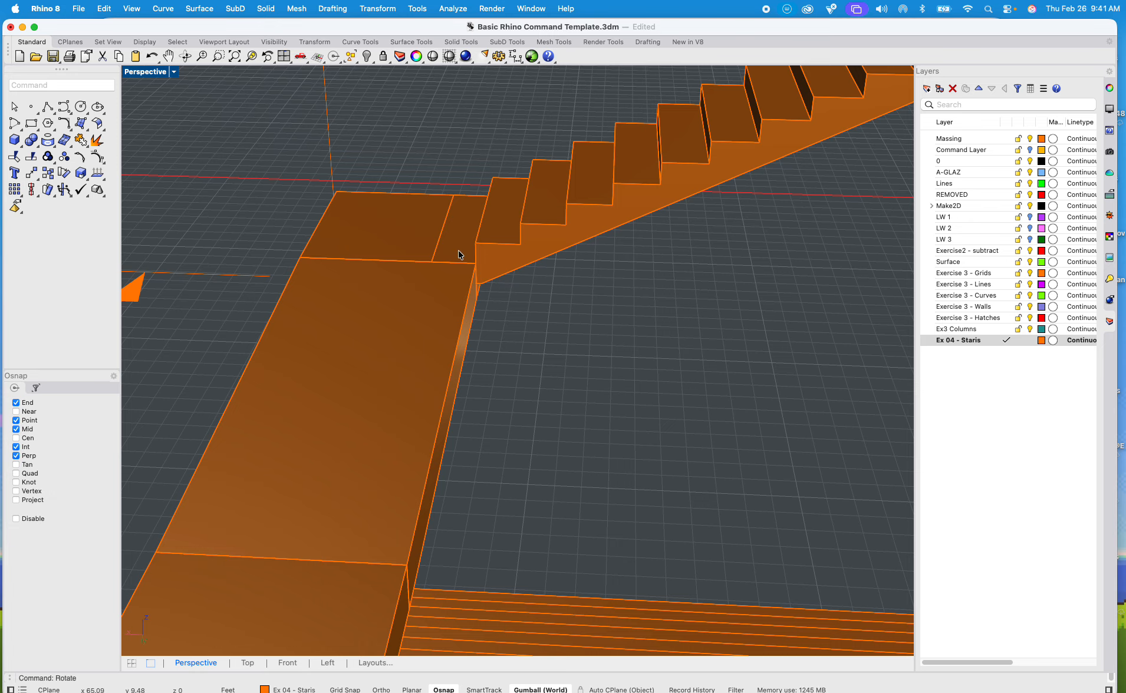
Step: Split the ramp's end landing and the rotated flight against each other with BooleanSplit
click(397, 222)
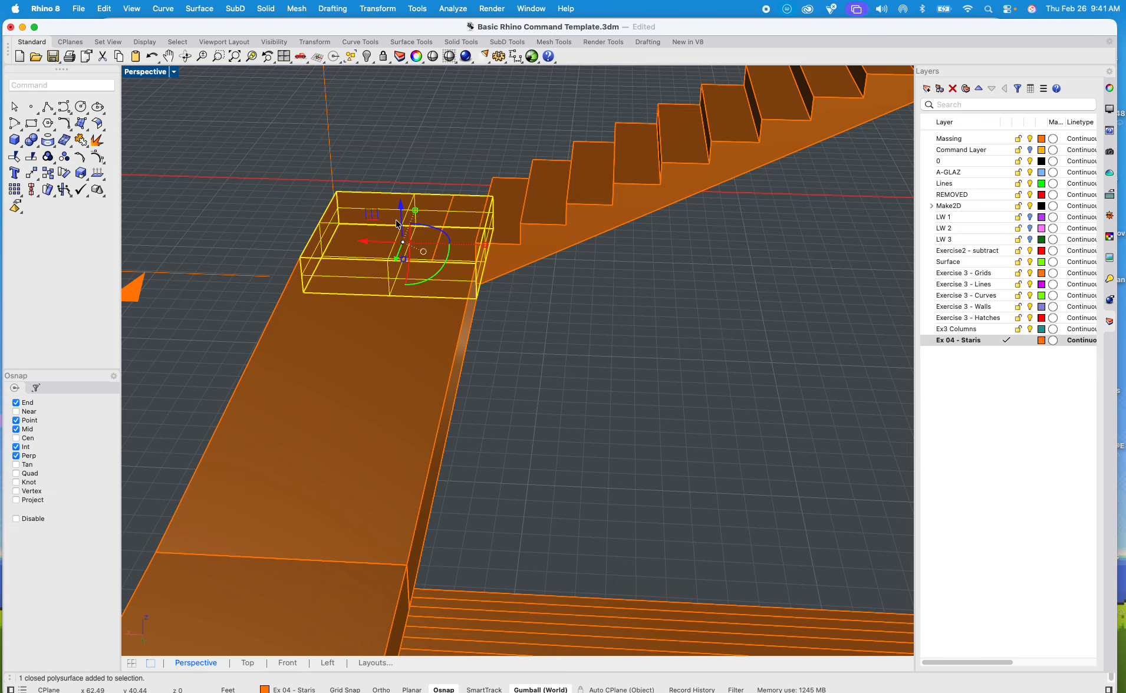
shift+click(534, 225)
text(Box)
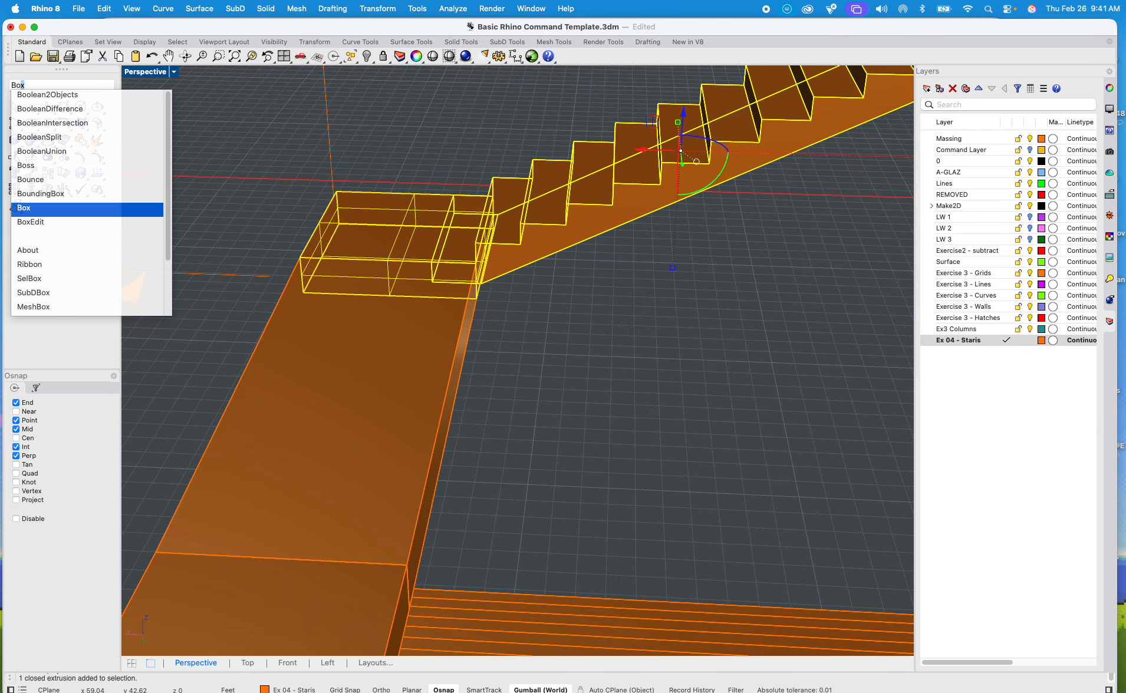
key(Up)
key(Up)
key(Up)
key(Up)
key(Up)
key(Return)
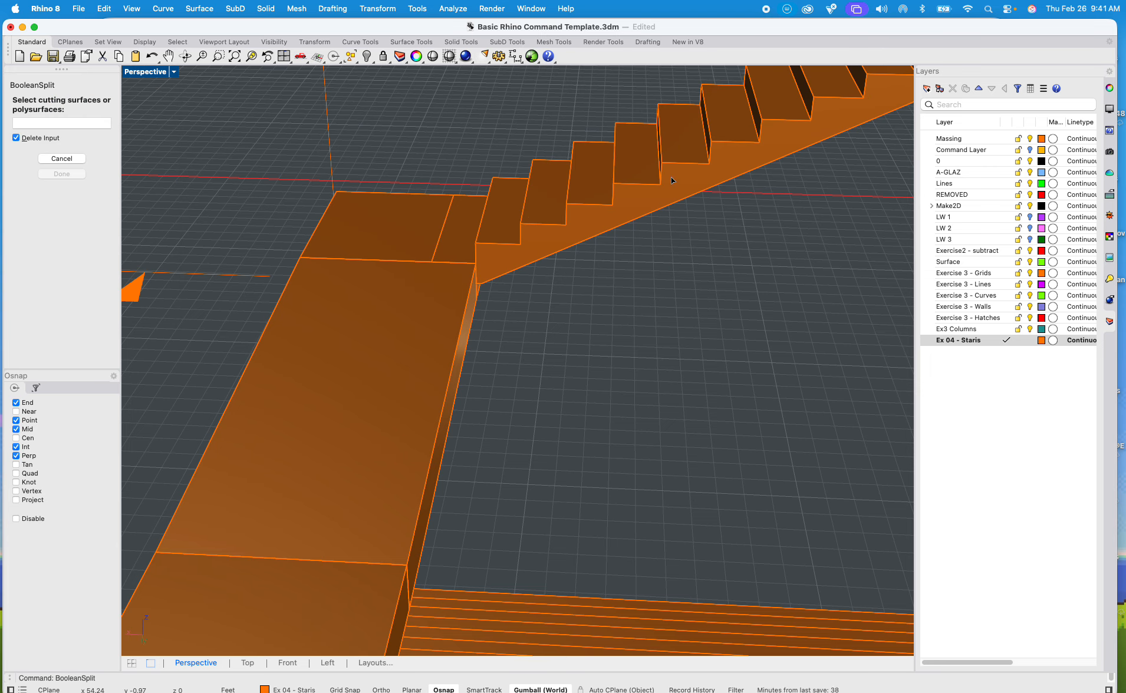
click(533, 240)
click(407, 232)
key(Return)
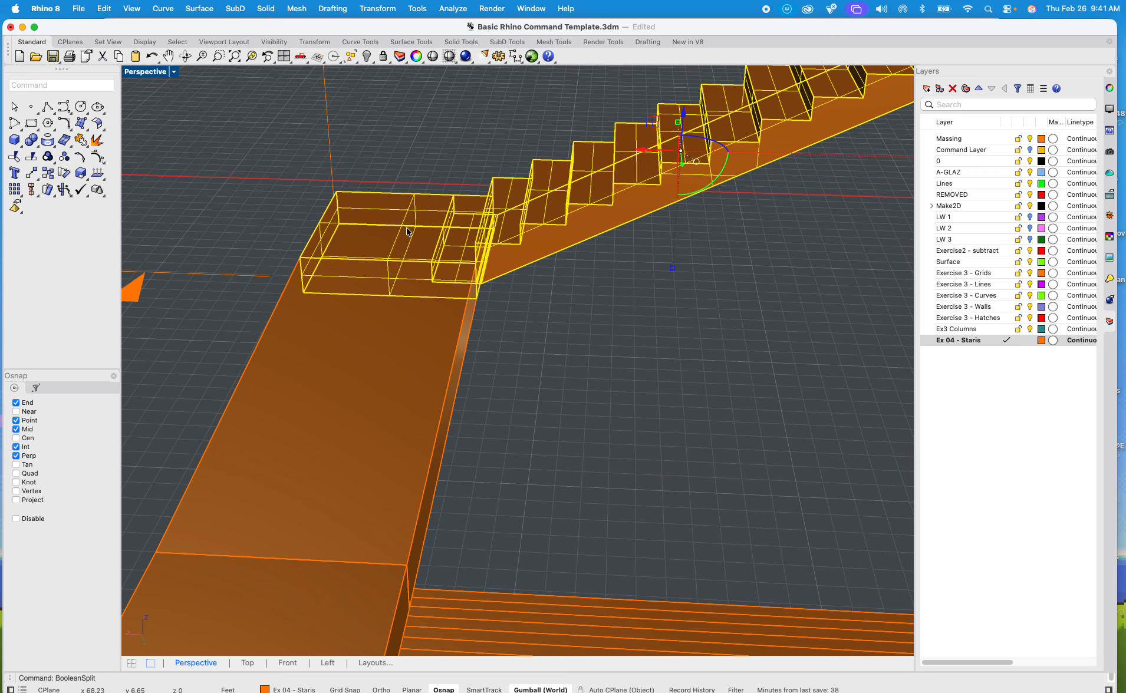
click(617, 321)
Step: Delete the split-off polysurface piece where the landing and the flight's bottom step overlap
click(468, 257)
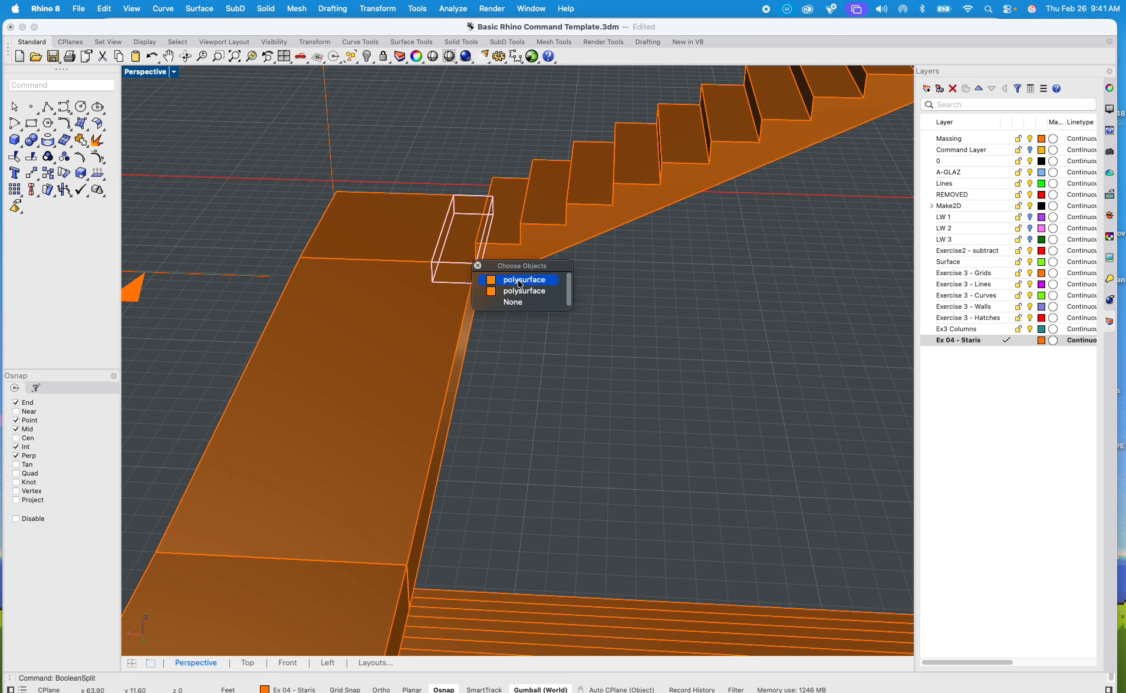
click(519, 282)
key(Delete)
Step: Join the notched landing and the rotated flight into one solid with BooleanUnion
click(446, 228)
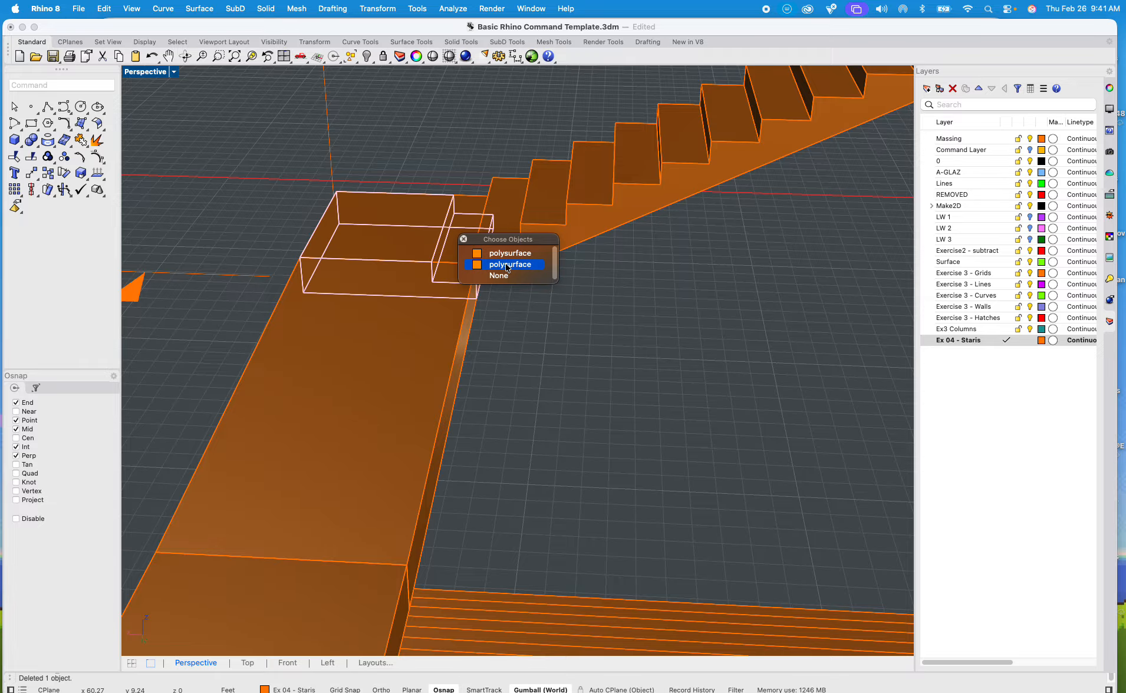
click(507, 265)
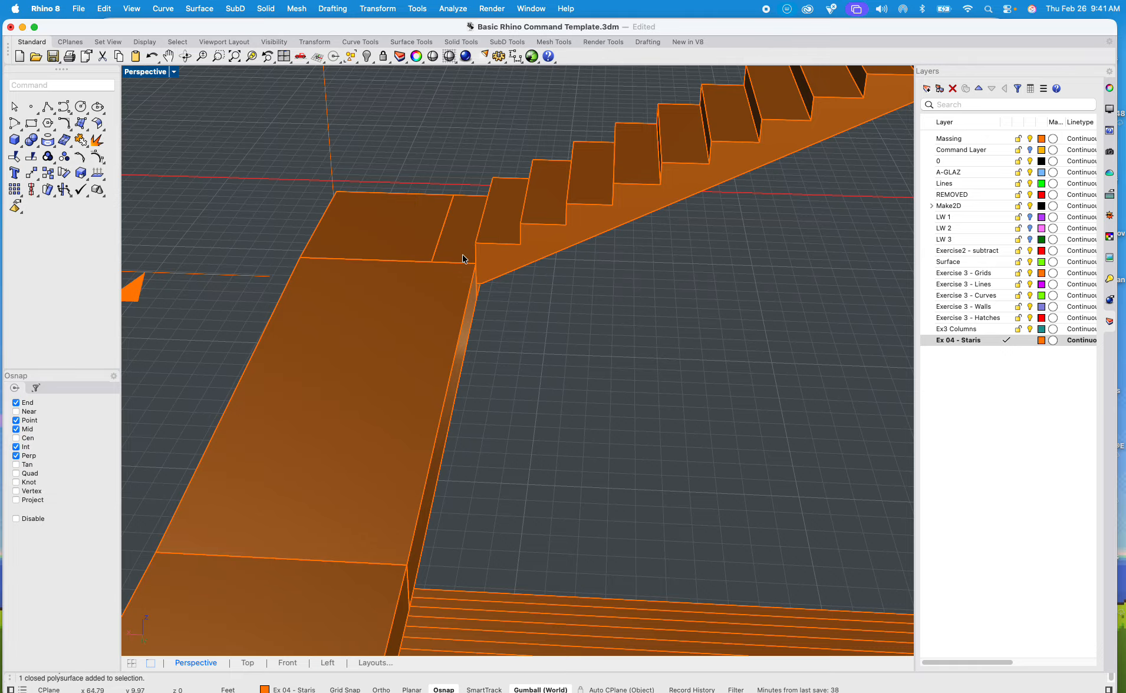
scroll(463, 252, up, 5)
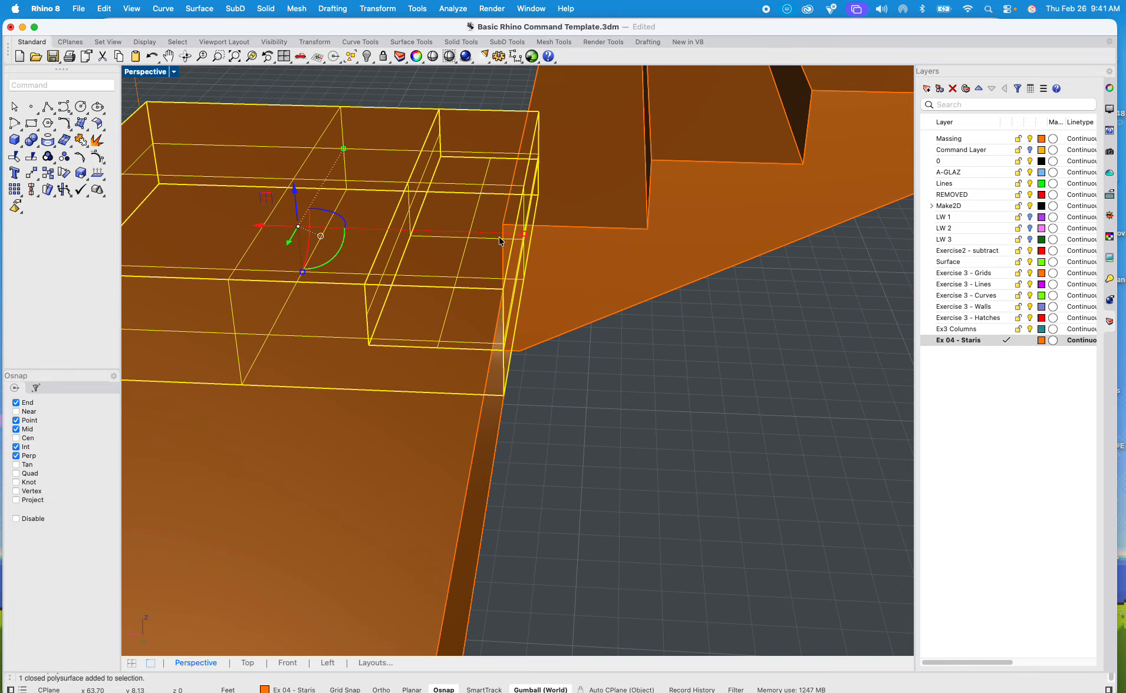
shift+click(582, 231)
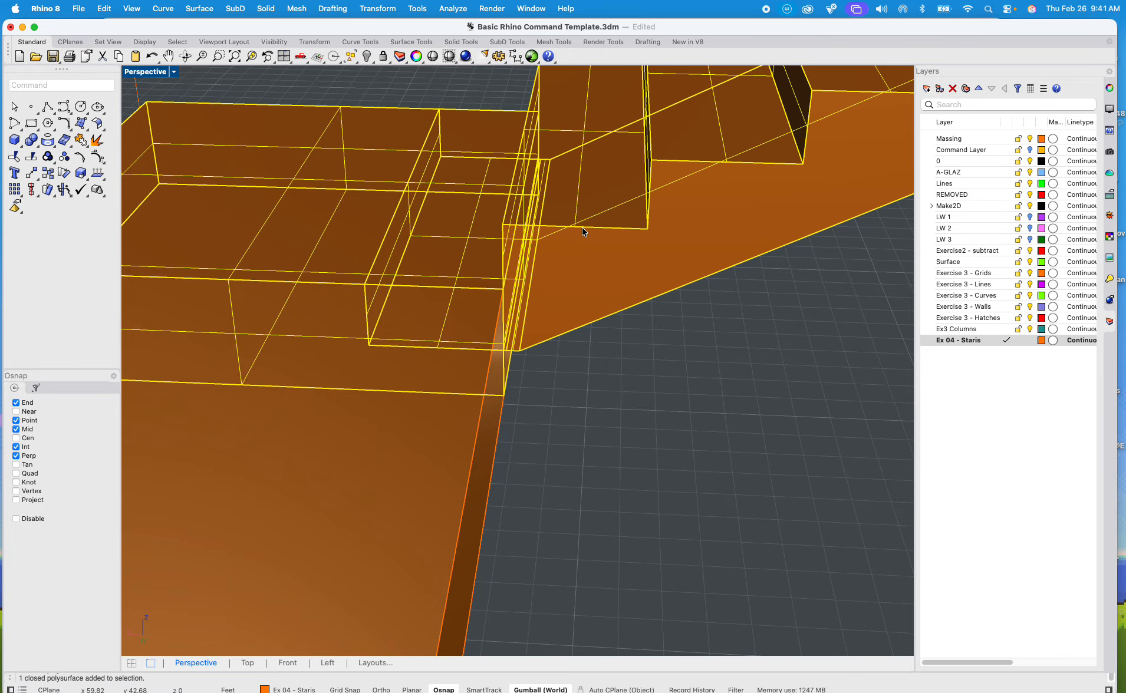
text(box)
key(Up)
key(Up)
key(Up)
key(Up)
key(Up)
key(Up)
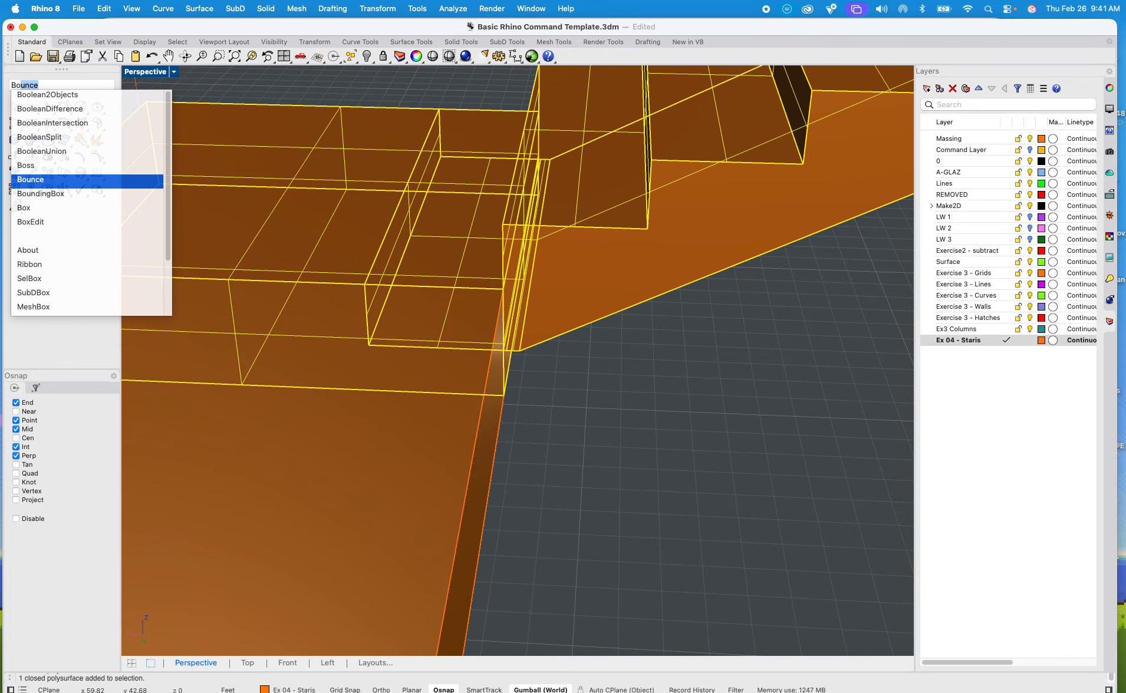
key(Down)
key(Down)
key(Return)
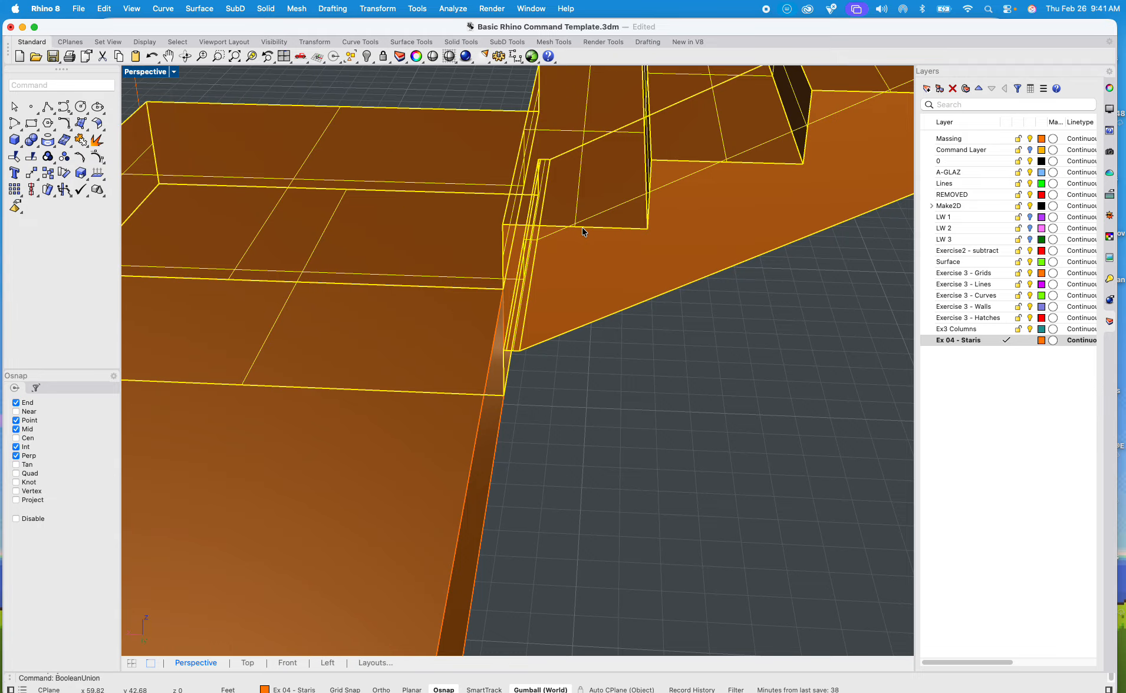
Step: Examine the whole staircase from several sides in Rendered display mode, and return the Perspective viewport to Shaded
scroll(624, 392, down, 5)
right_drag(538, 404, 602, 399)
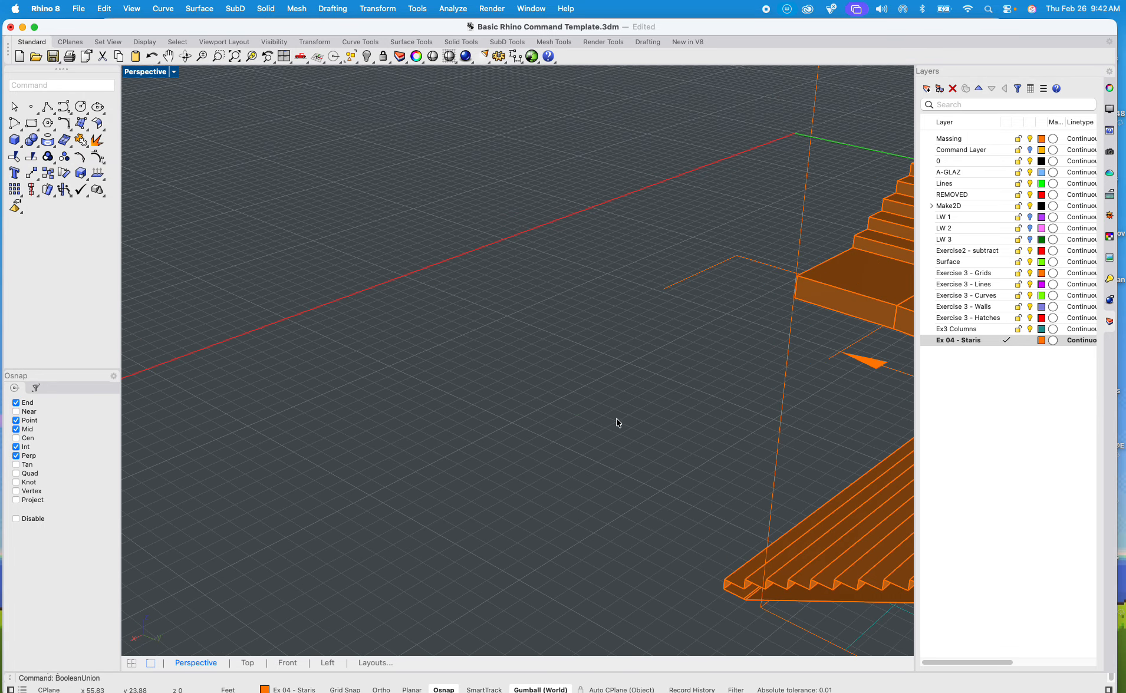
scroll(618, 417, down, 5)
shift+right_drag(625, 407, 565, 325)
scroll(530, 330, up, 6)
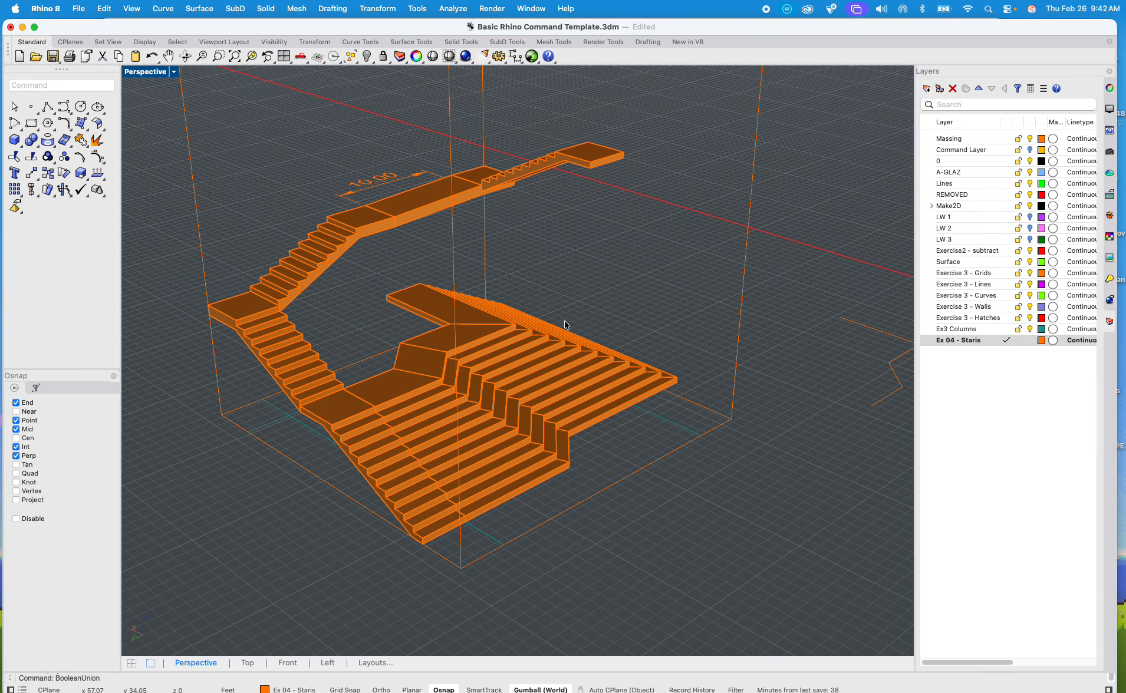
click(174, 72)
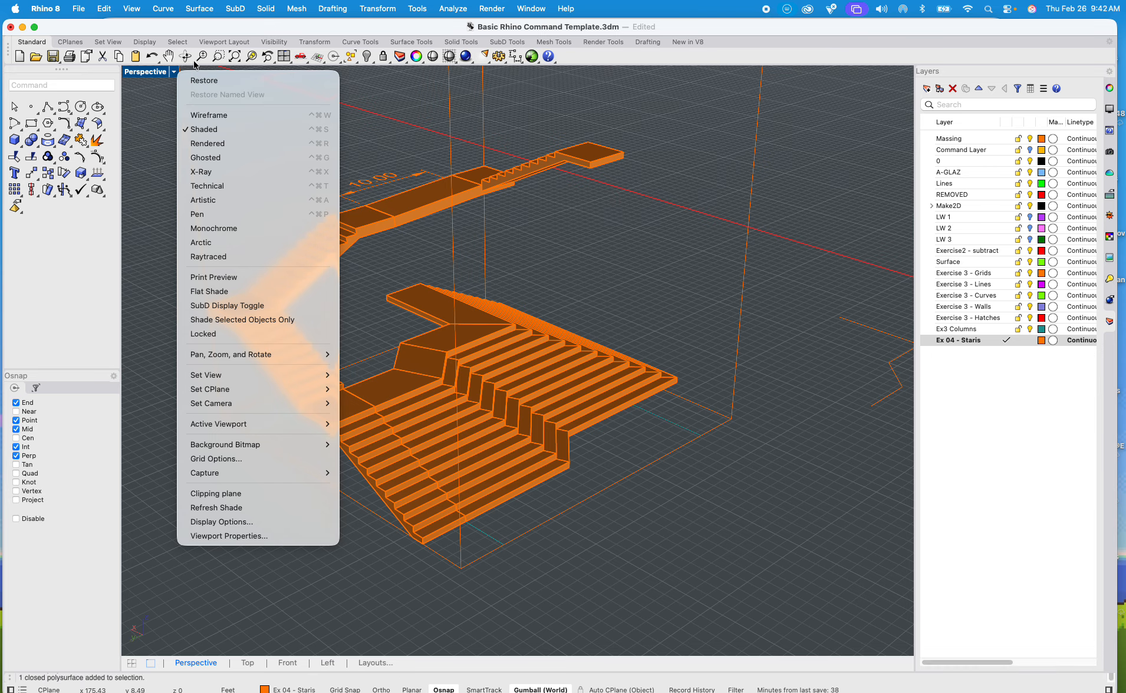
click(232, 144)
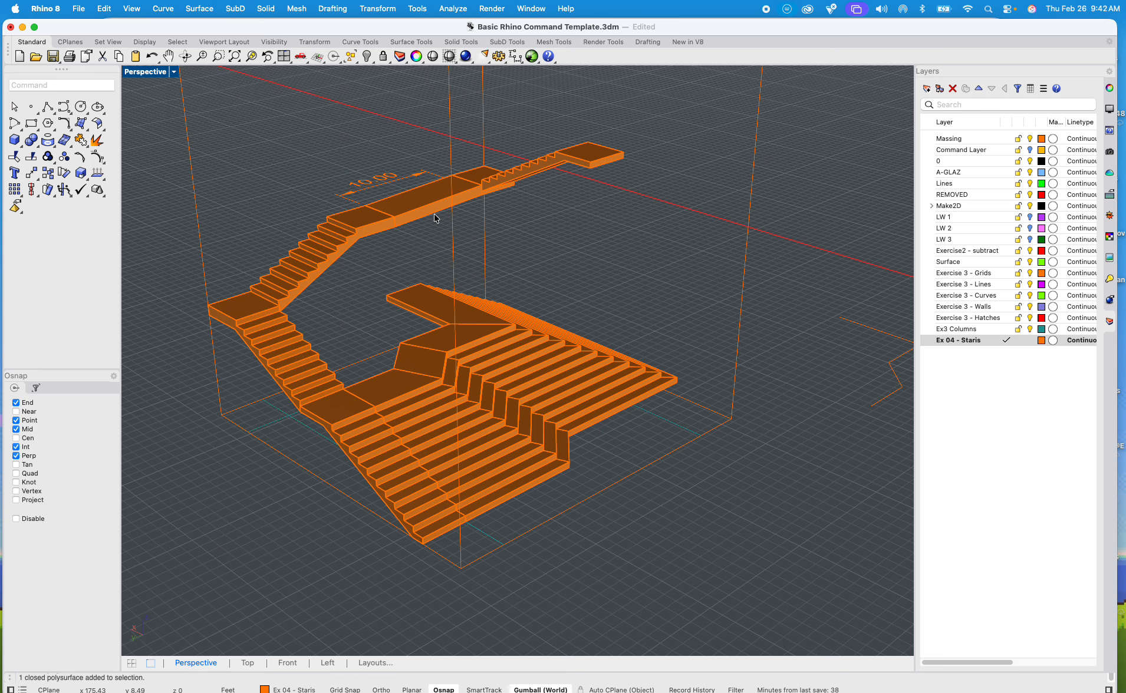
mouse_move(439, 260)
shift+right_down()
mouse_move(440, 276)
mouse_move(498, 294)
mouse_move(525, 287)
mouse_move(431, 247)
mouse_move(425, 259)
shift+right_up()
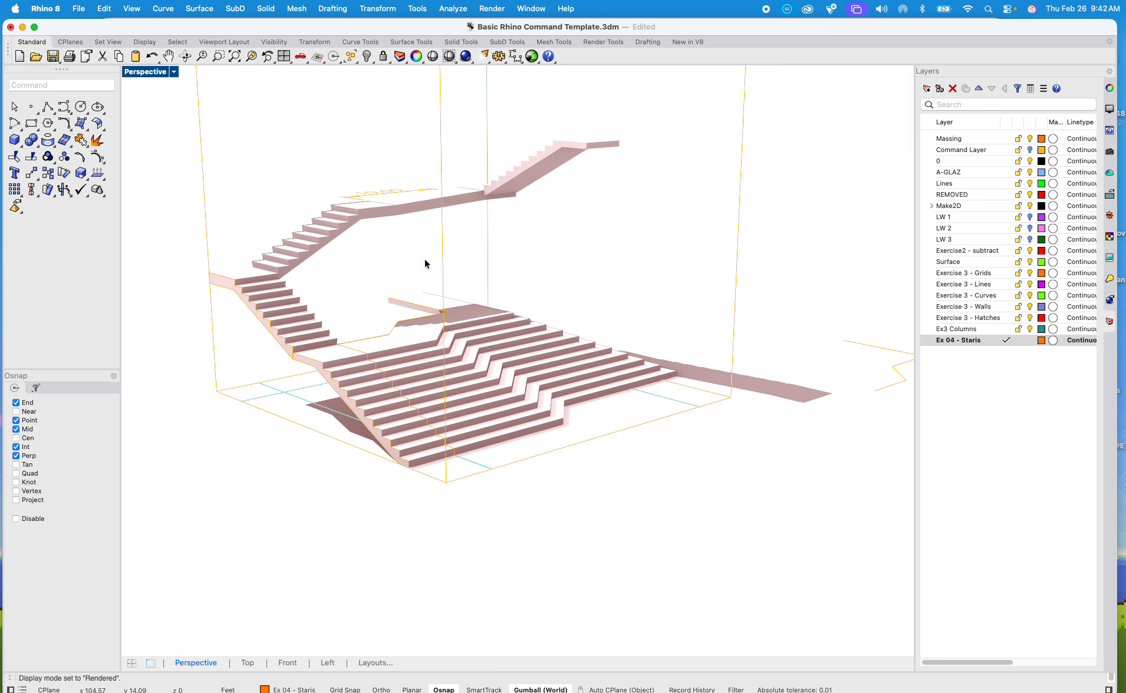
scroll(276, 301, up, 6)
shift+right_drag(279, 303, 395, 374)
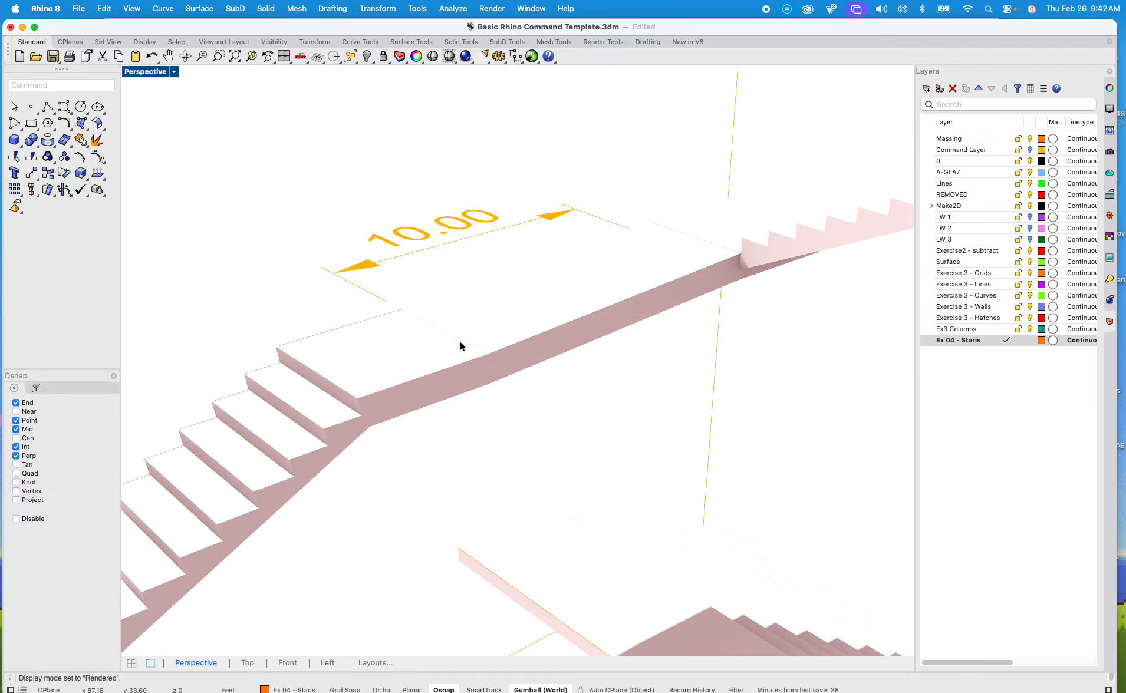
mouse_move(460, 342)
right_down()
mouse_move(557, 462)
mouse_move(641, 397)
mouse_move(310, 406)
mouse_move(407, 407)
mouse_move(482, 380)
mouse_move(436, 438)
mouse_move(467, 409)
right_up()
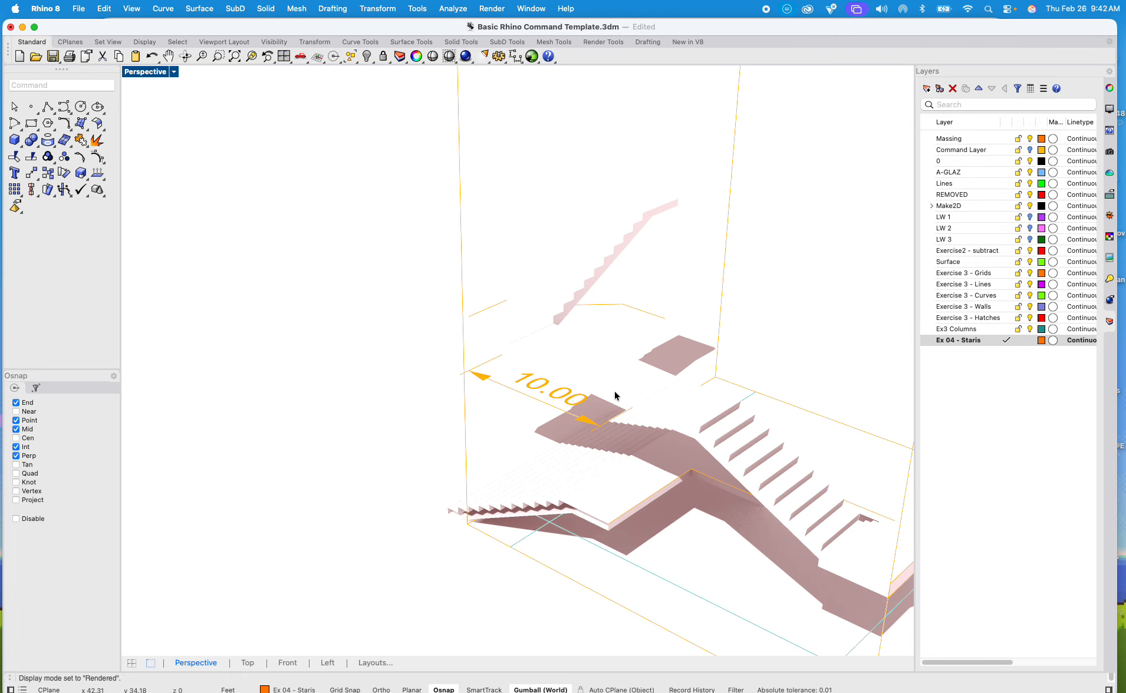
right_drag(615, 396, 547, 320)
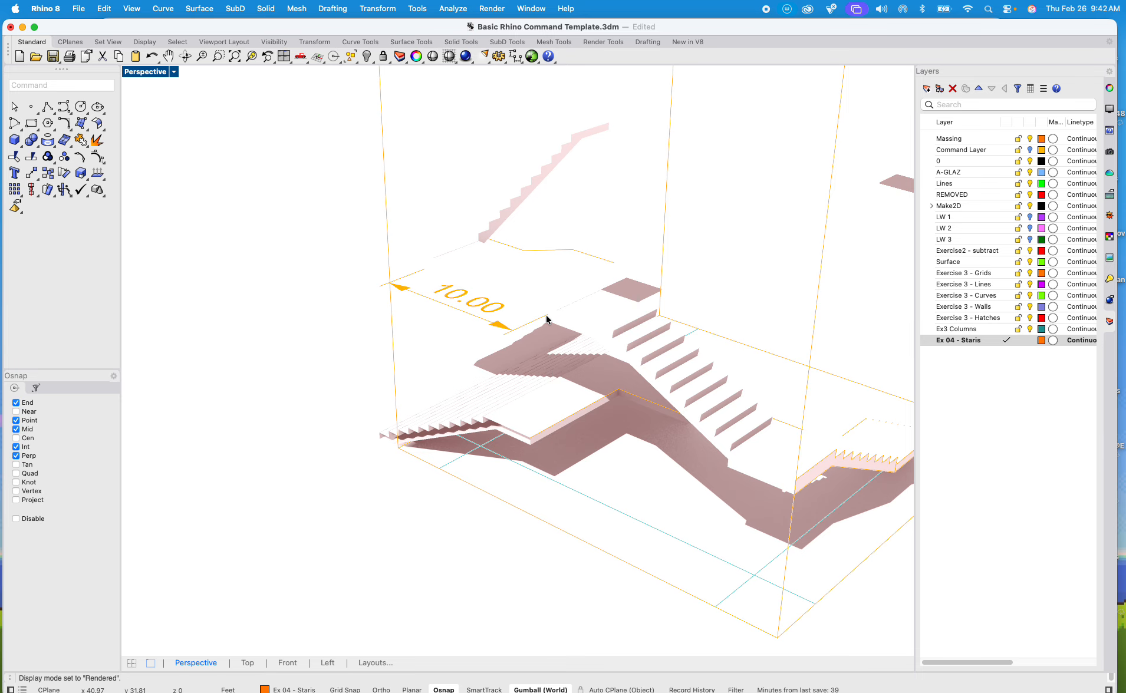
click(174, 72)
click(208, 130)
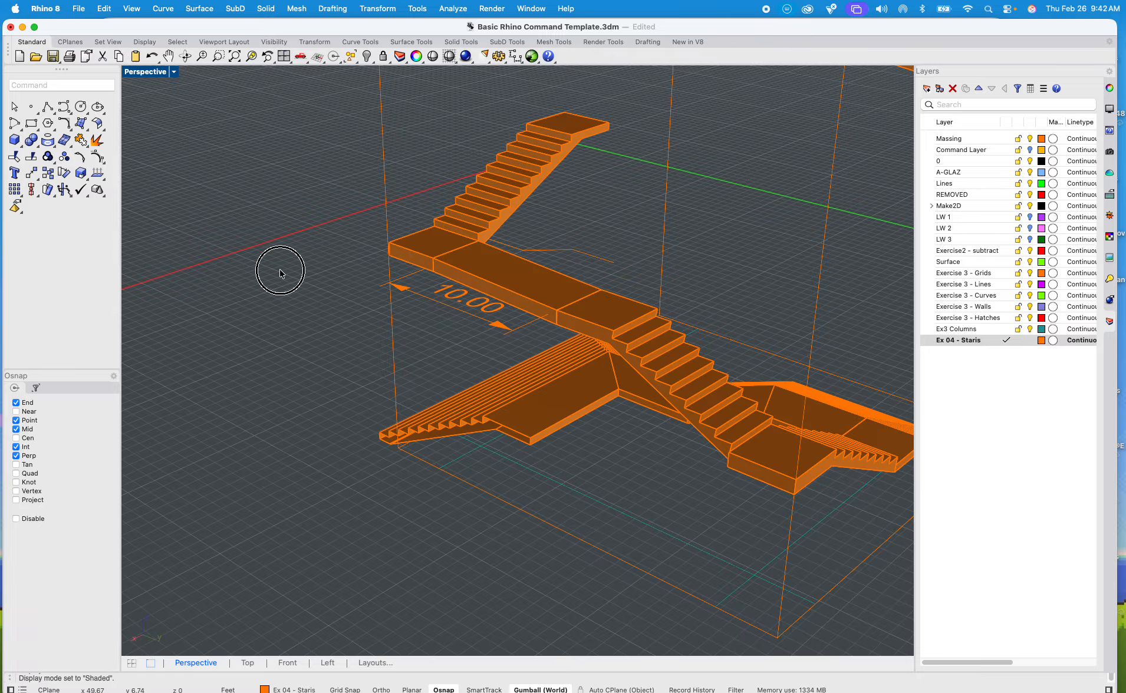
Step: Extrude the top landing's end face with ExtrudeSrf by about 12.92 ft to lengthen the landing
mouse_move(280, 272)
right_down()
mouse_move(304, 398)
mouse_move(332, 398)
mouse_move(289, 366)
mouse_move(361, 369)
mouse_move(398, 423)
right_up()
scroll(538, 300, up, 7)
mouse_move(526, 265)
right_down()
mouse_move(533, 407)
mouse_move(397, 284)
mouse_move(457, 362)
right_up()
text(Ex)
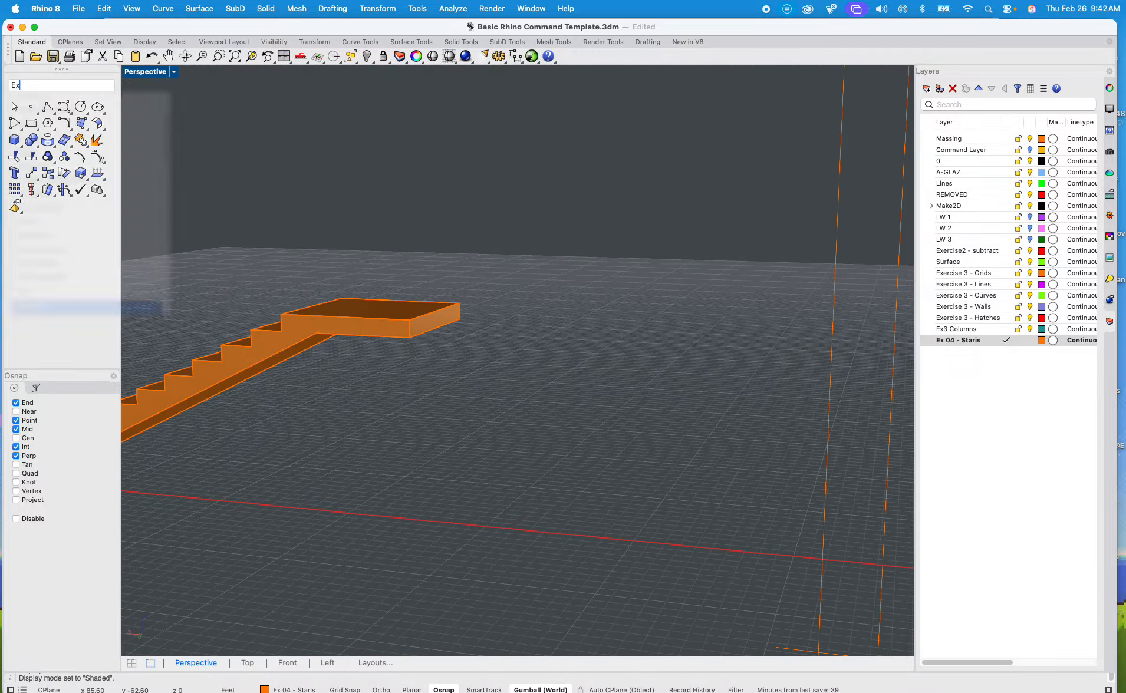
text(trude)
key(Down)
key(Down)
key(Down)
key(Down)
key(Down)
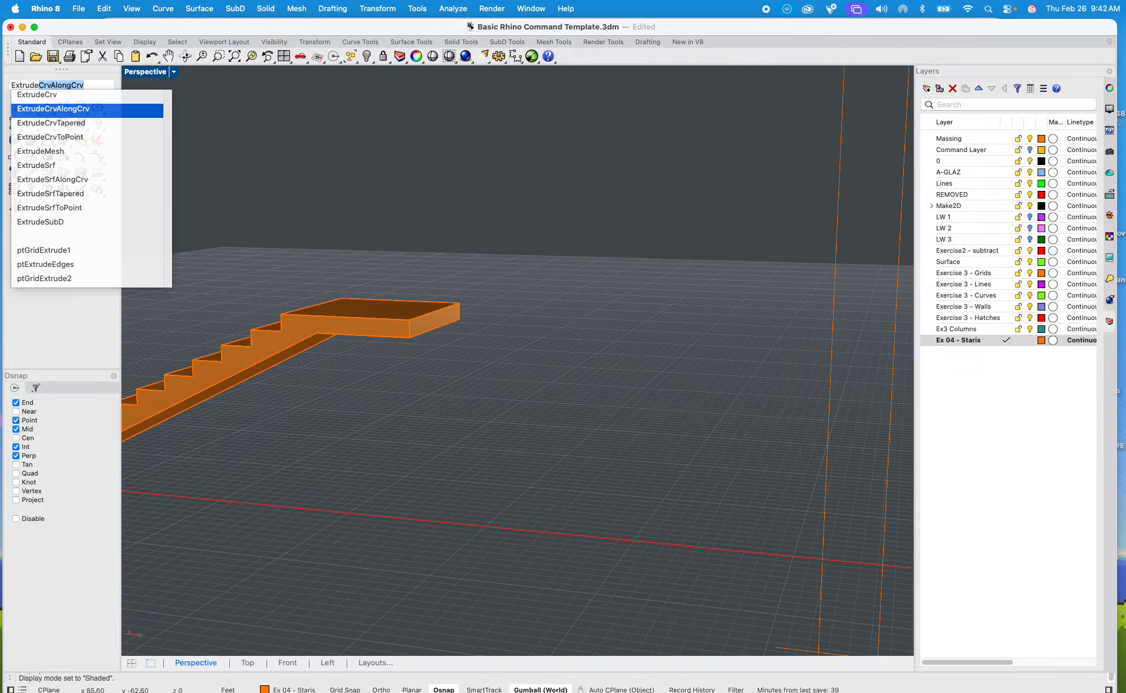
key(Return)
click(434, 338)
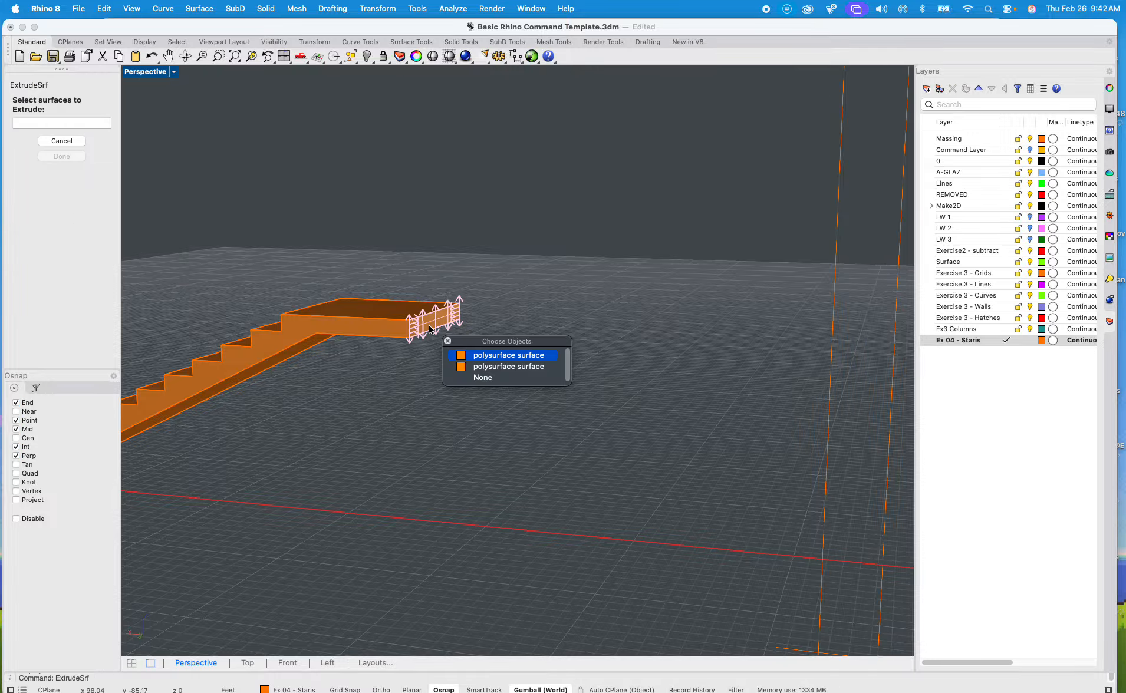
click(478, 357)
key(Return)
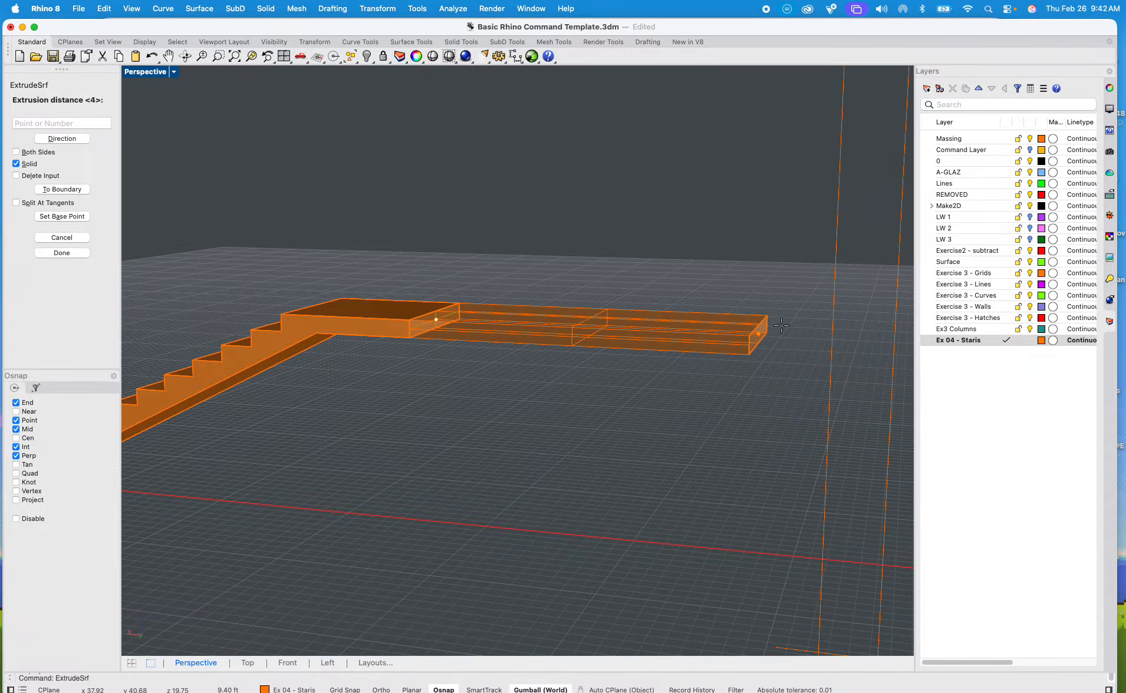
scroll(764, 333, down, 3)
shift+right_drag(764, 333, 511, 247)
click(659, 371)
click(512, 269)
Step: Extrude the long side face of the new landing extension by 10 ft with ExtrudeSrf
key(Return)
click(509, 226)
key(Return)
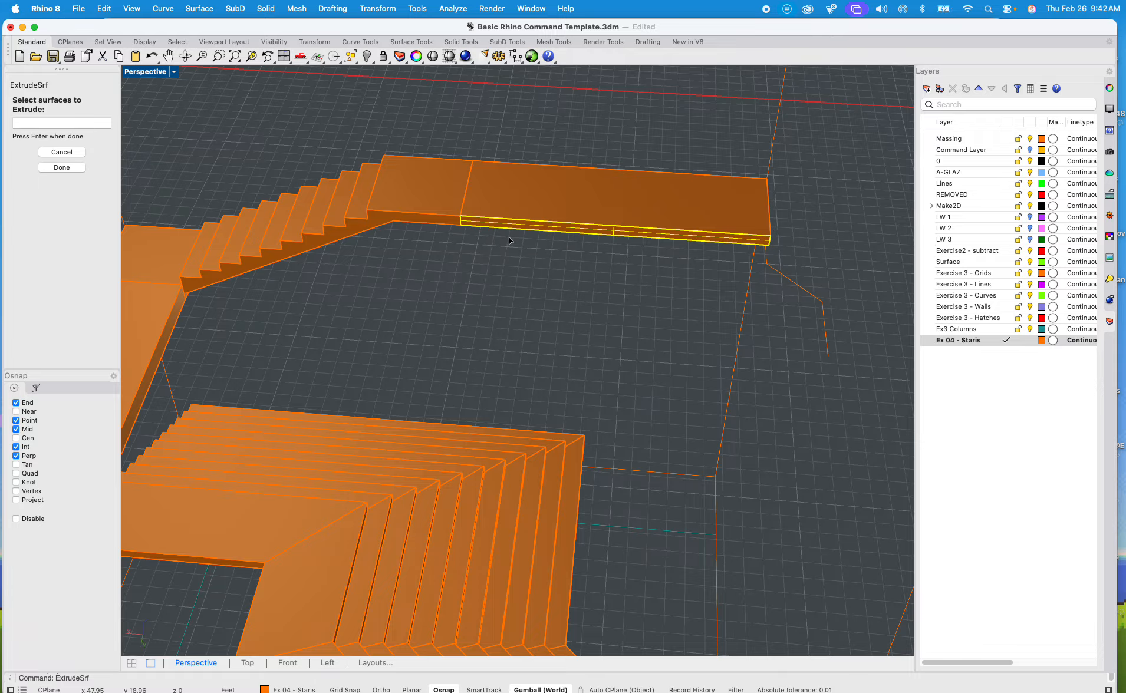
key(Return)
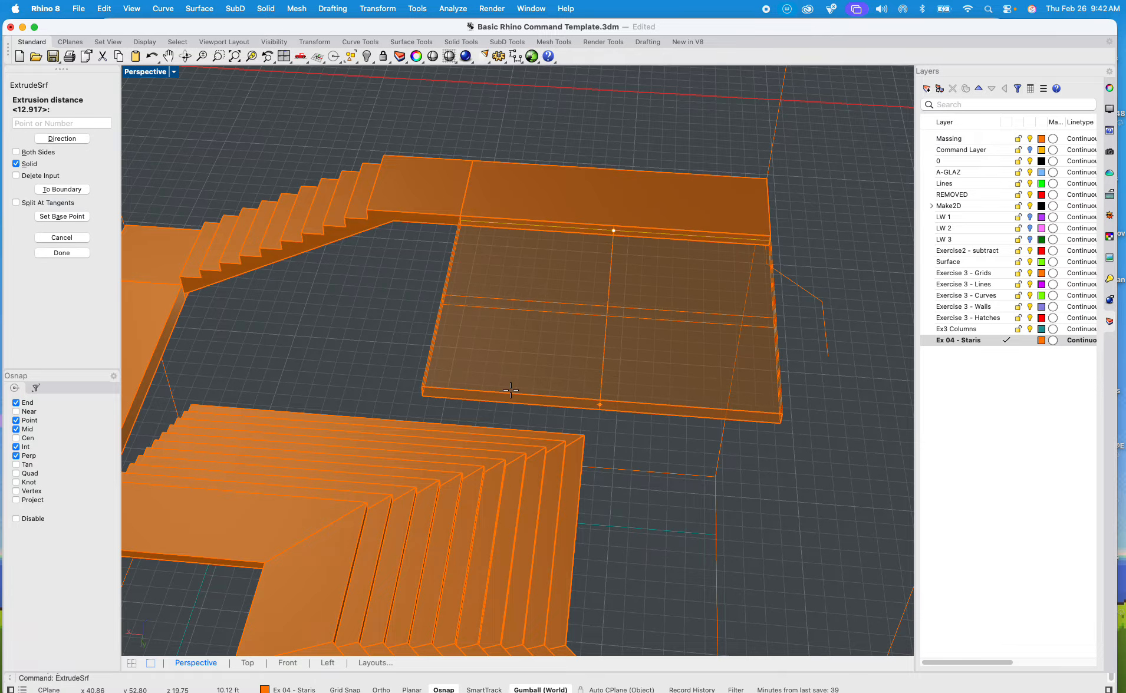
text(10)
key(Return)
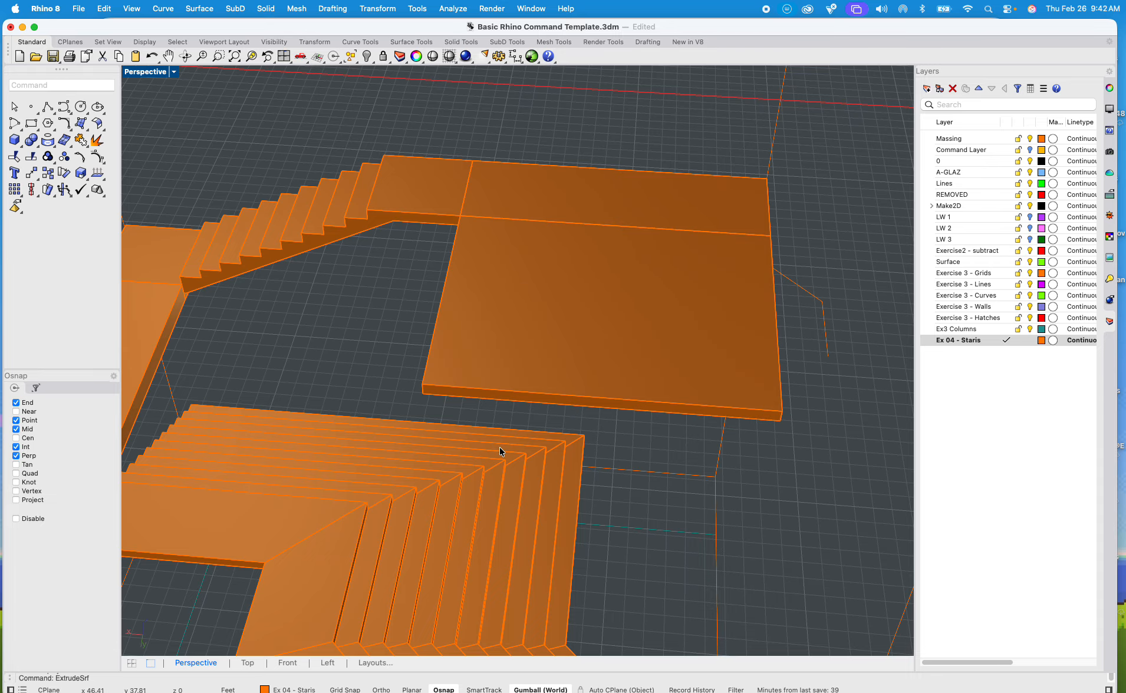
Step: Copy the flight that rises to the landing dimensioned 10.00 from its bottom step's corner to the inner corner of the extended top landing
scroll(500, 447, down, 10)
right_drag(450, 390, 584, 334)
mouse_move(647, 386)
right_down()
mouse_move(657, 362)
mouse_move(641, 367)
right_up()
scroll(656, 510, up, 10)
click(672, 478)
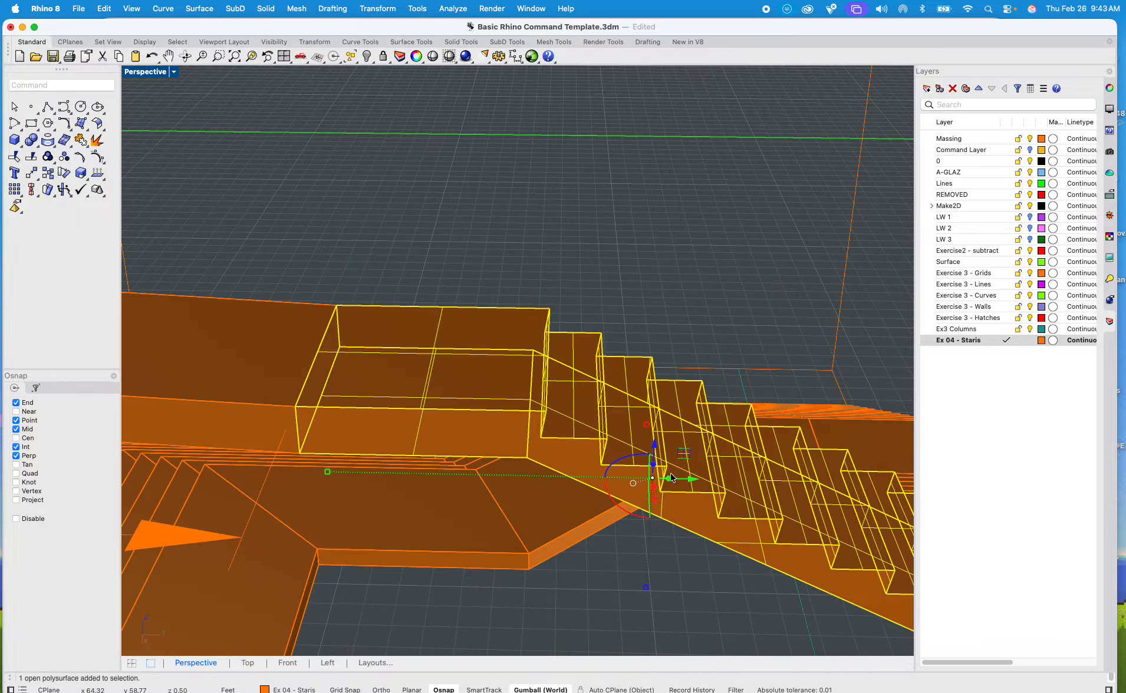
text(copy)
key(Return)
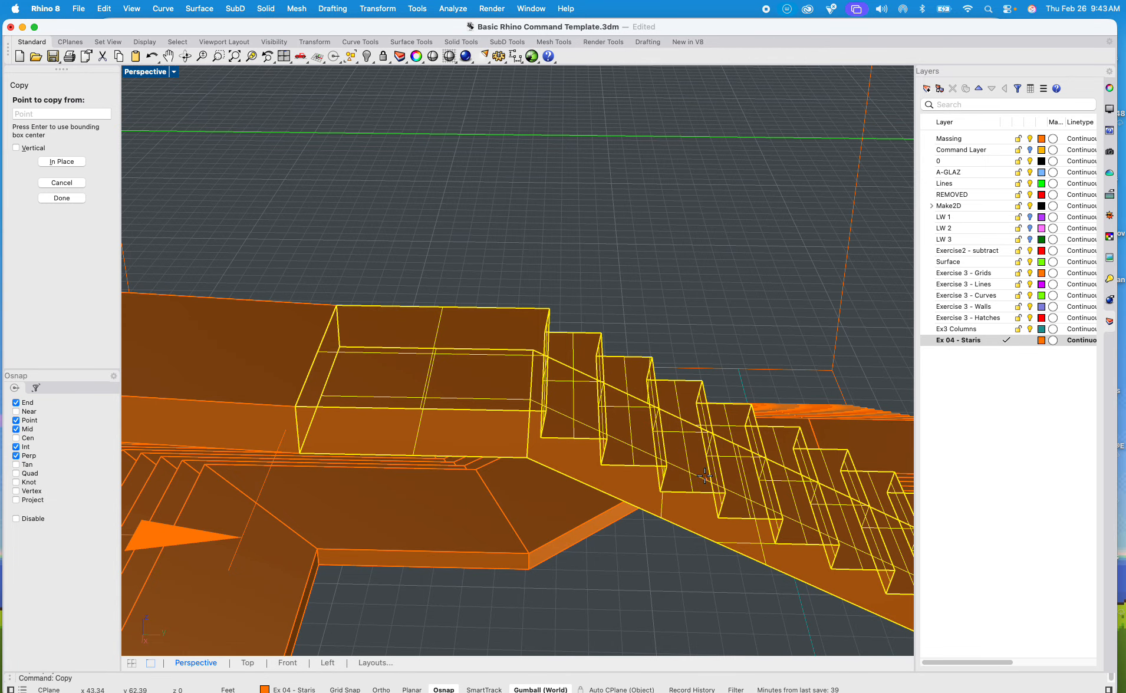
scroll(705, 476, down, 5)
scroll(725, 476, up, 6)
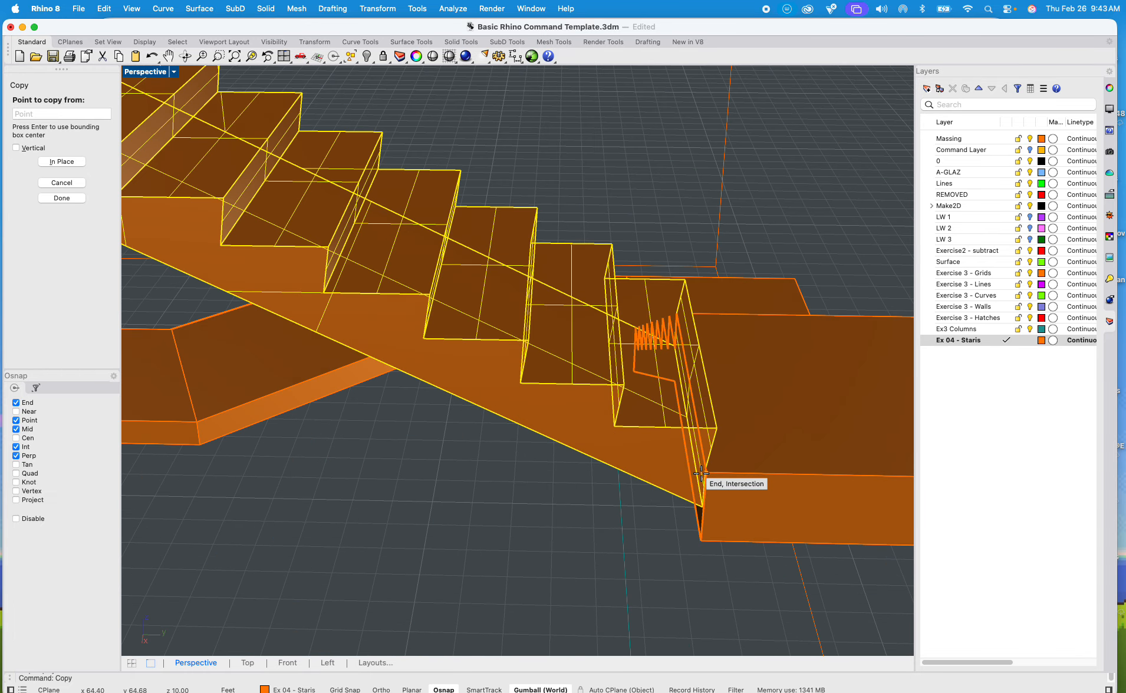
right_drag(706, 472, 583, 448)
scroll(548, 413, up, 3)
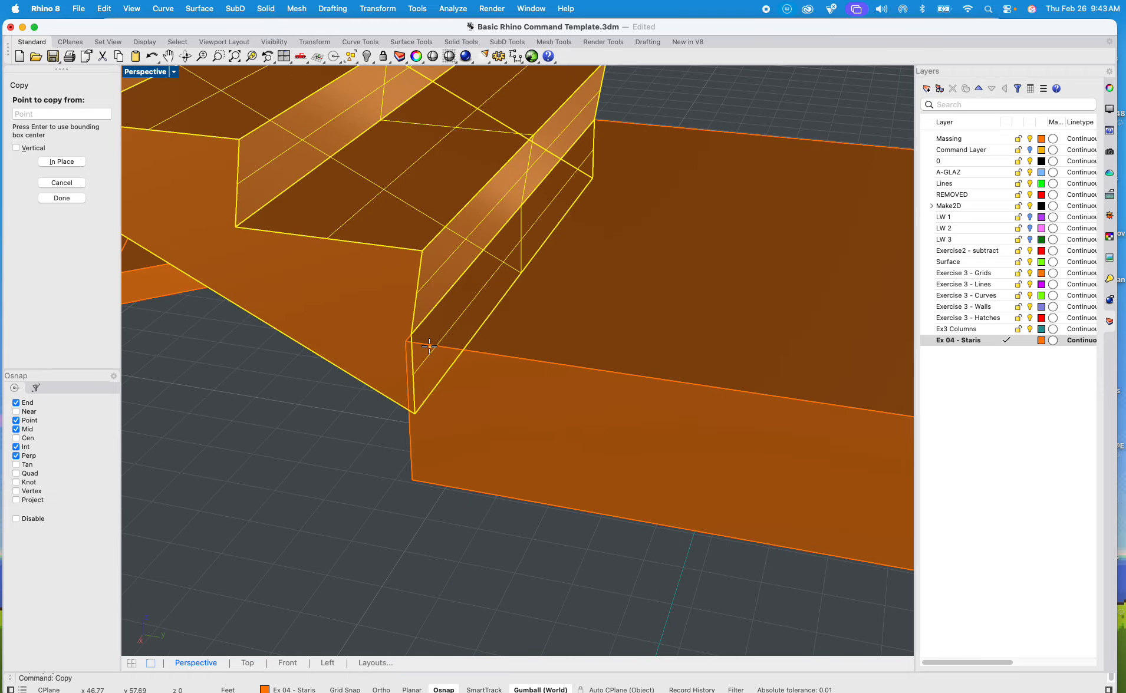
shift+right_drag(457, 343, 377, 412)
scroll(353, 367, up, 3)
scroll(351, 365, down, 5)
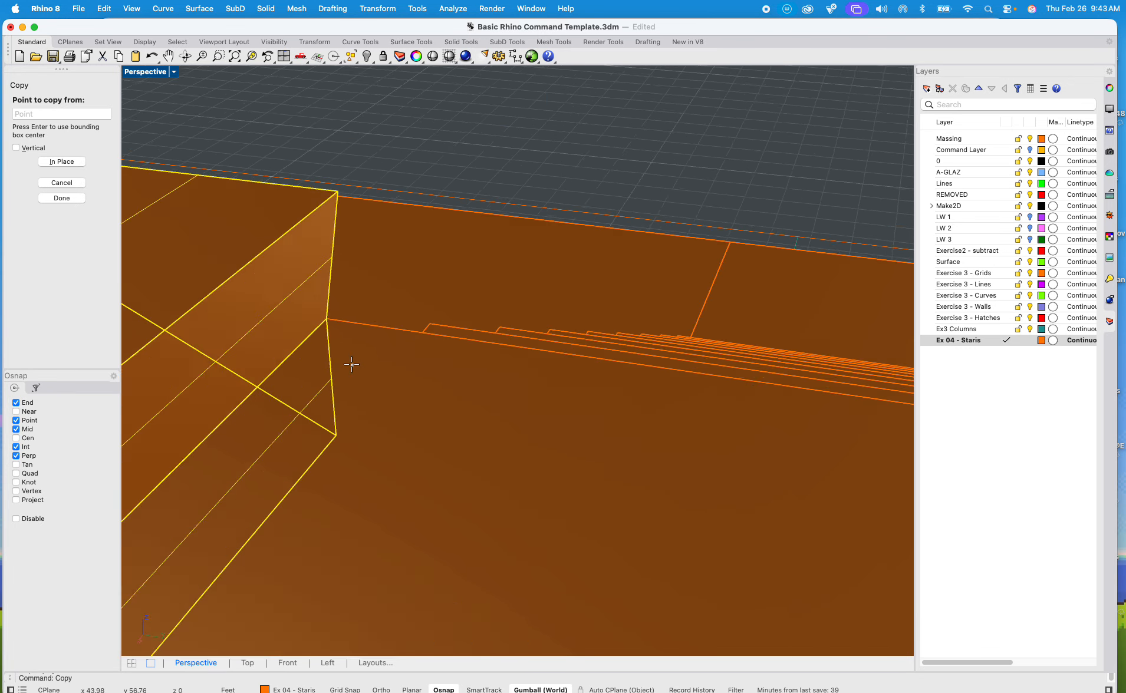
scroll(414, 344, up, 4)
right_drag(374, 350, 374, 327)
shift+right_drag(375, 327, 491, 318)
shift+right_drag(491, 318, 659, 305)
scroll(343, 277, up, 6)
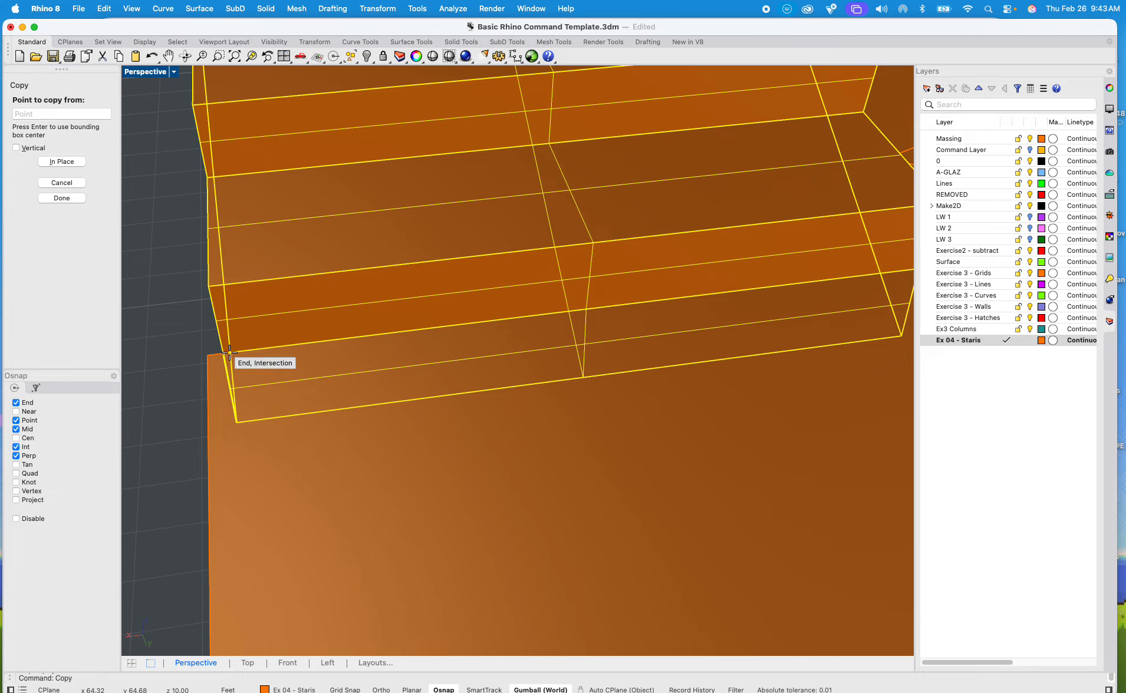
scroll(349, 348, down, 6)
shift+right_drag(371, 354, 286, 356)
scroll(404, 354, up, 6)
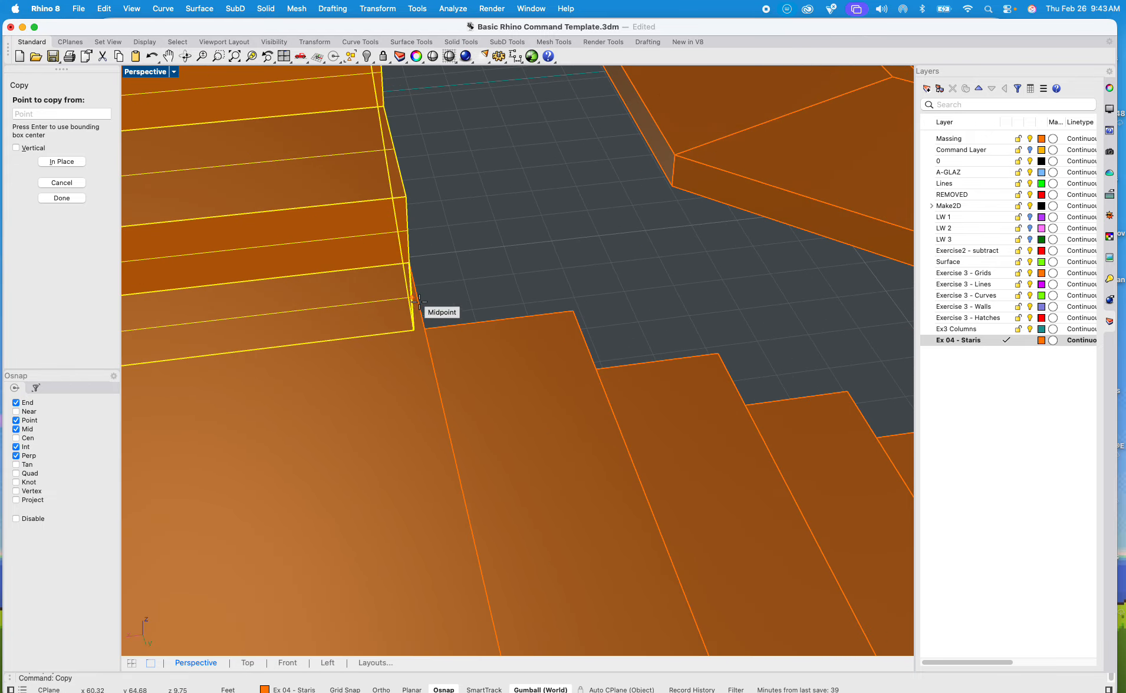
scroll(416, 275, down, 3)
scroll(419, 269, up, 8)
scroll(419, 270, down, 3)
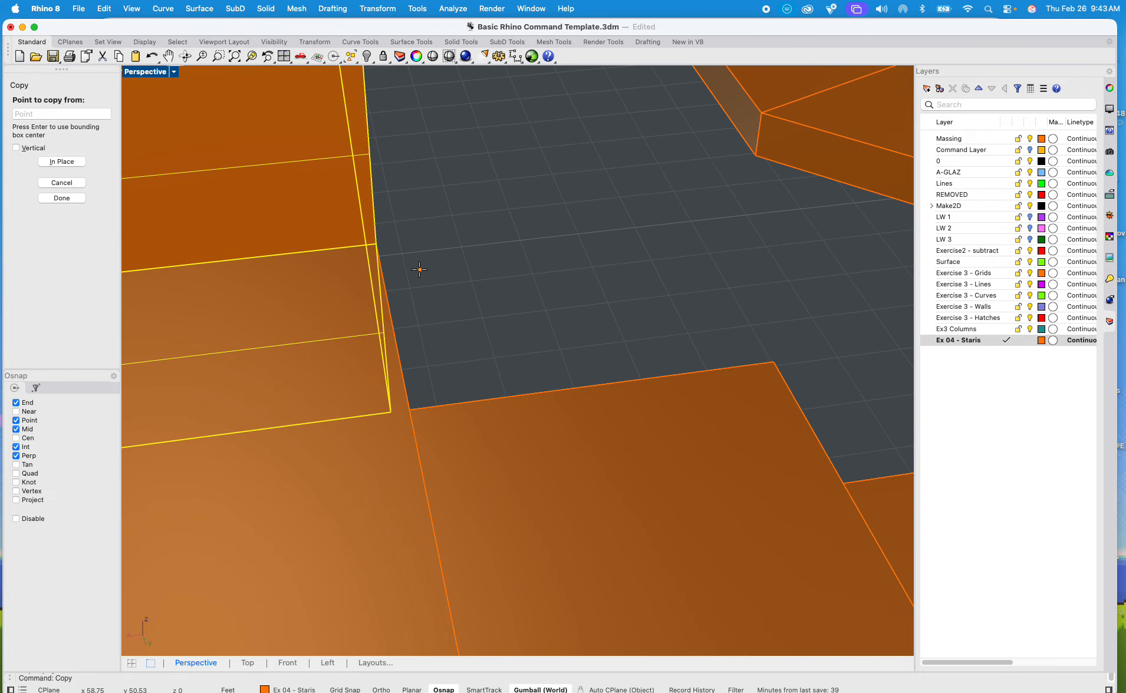
click(378, 242)
scroll(384, 254, down, 10)
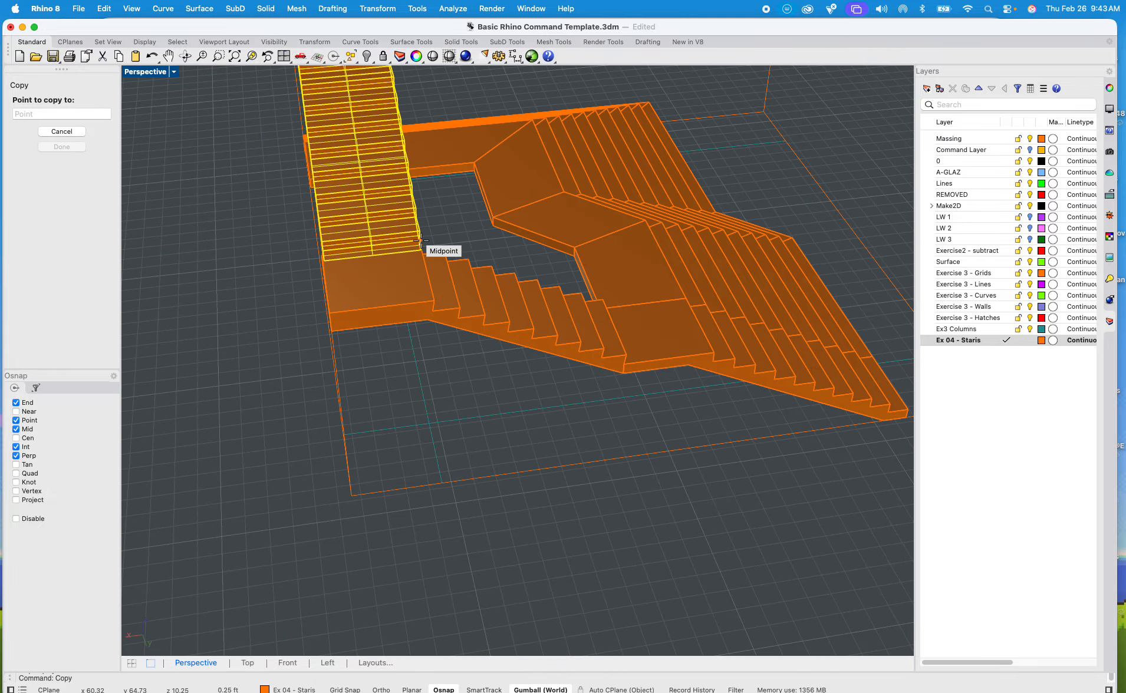
shift+right_drag(402, 283, 469, 367)
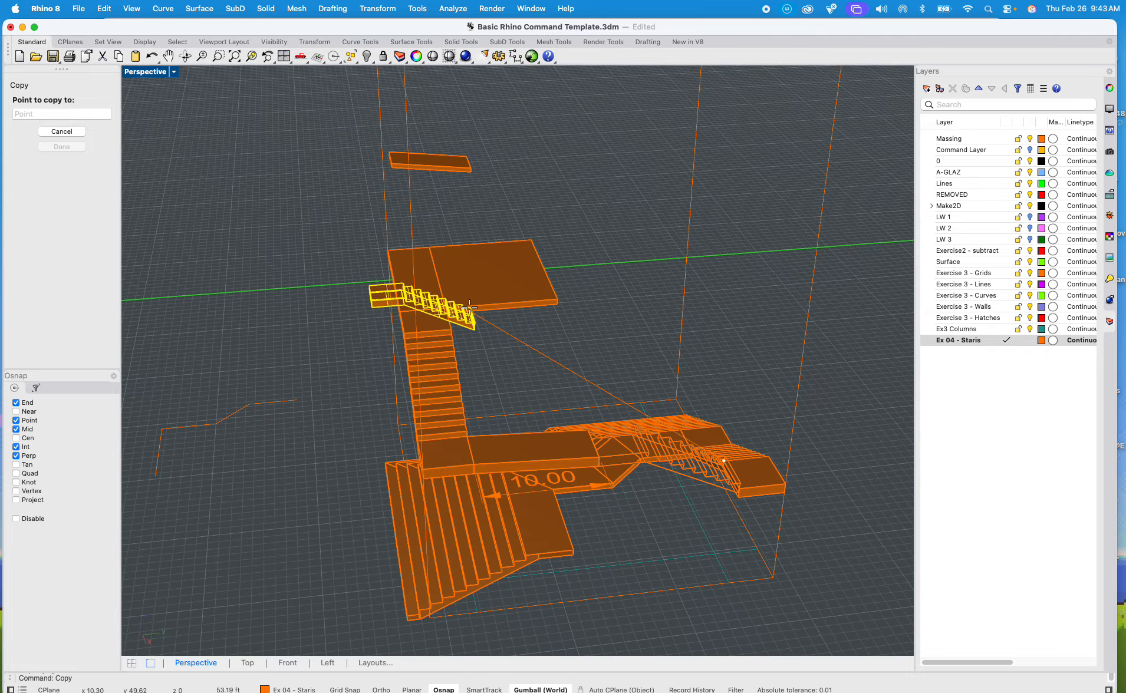
scroll(452, 311, up, 10)
click(381, 323)
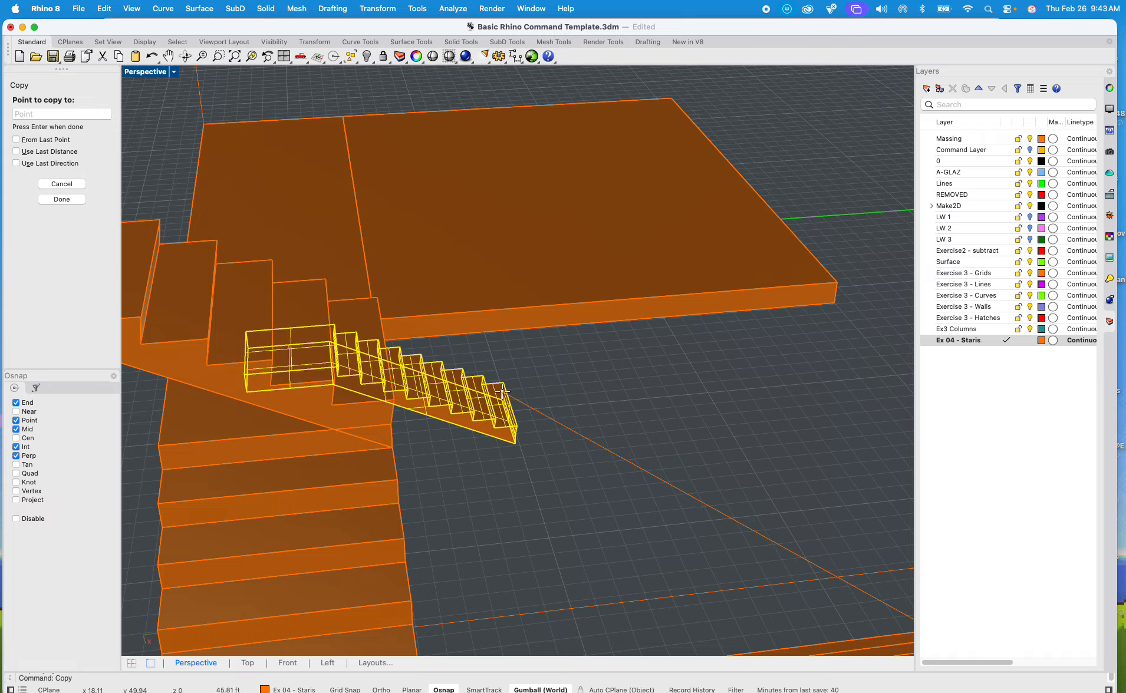
key(Return)
Step: Rotate the copied flight 180 degrees about the inner corner of the extended top landing
click(322, 357)
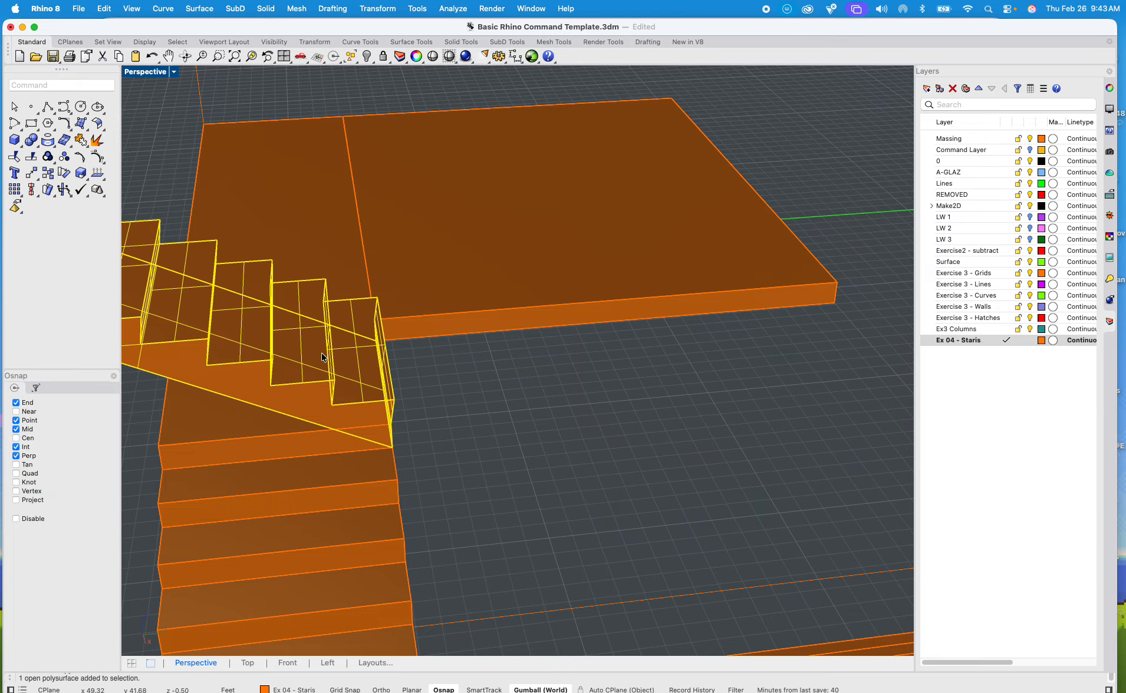
text(rotate)
key(Return)
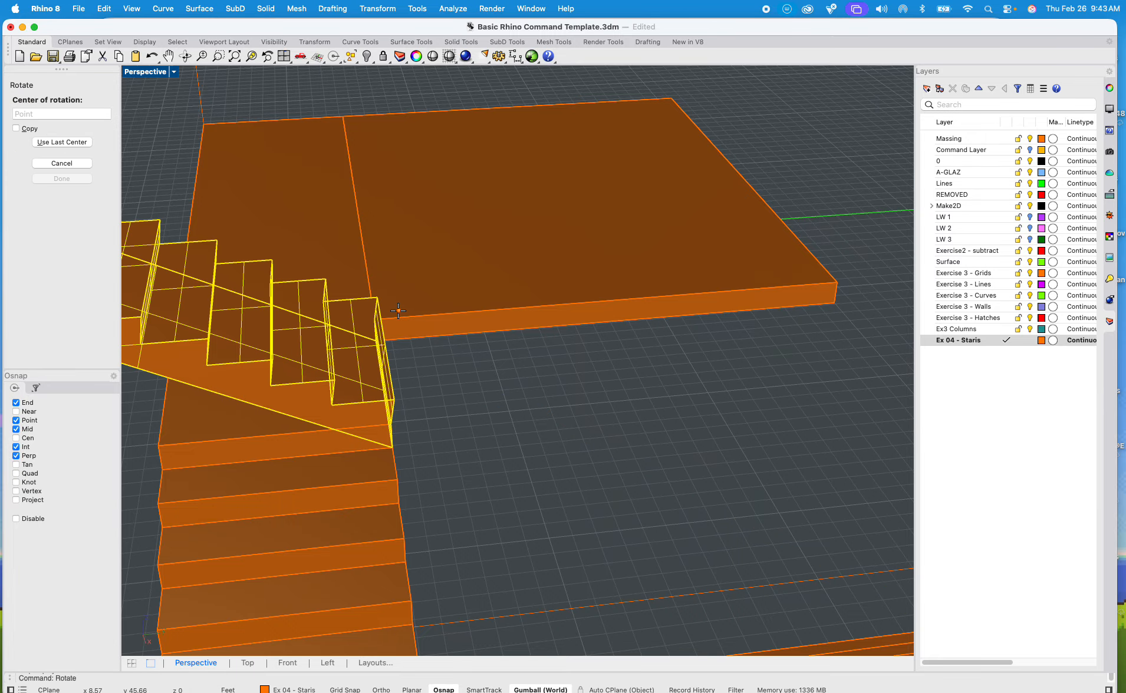
click(374, 318)
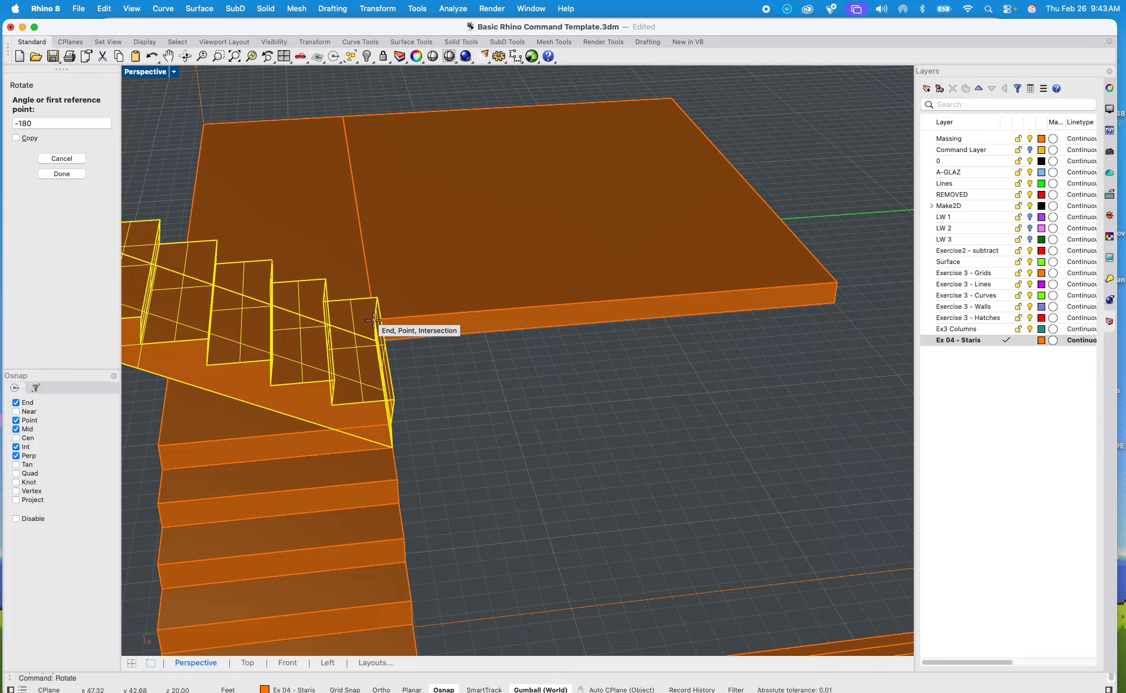
click(357, 202)
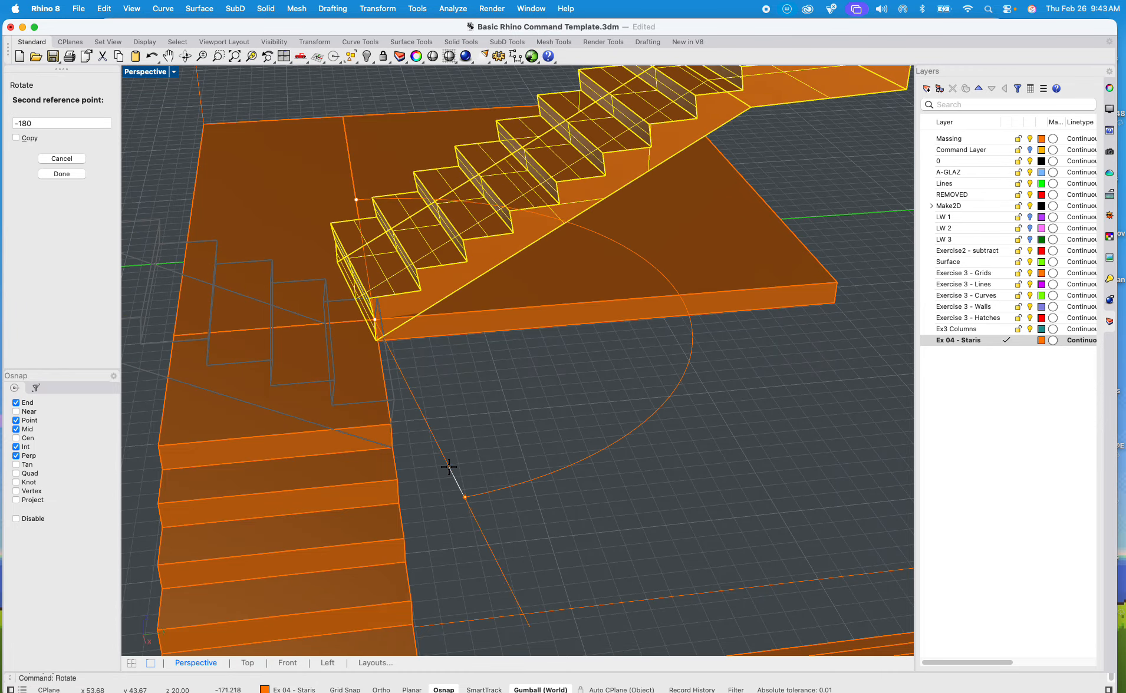
click(434, 469)
Step: Move the rotated flight from its bottom corner at the landing seam to the landing corner beside the flight below
right_drag(432, 473, 294, 445)
text(m)
key(Return)
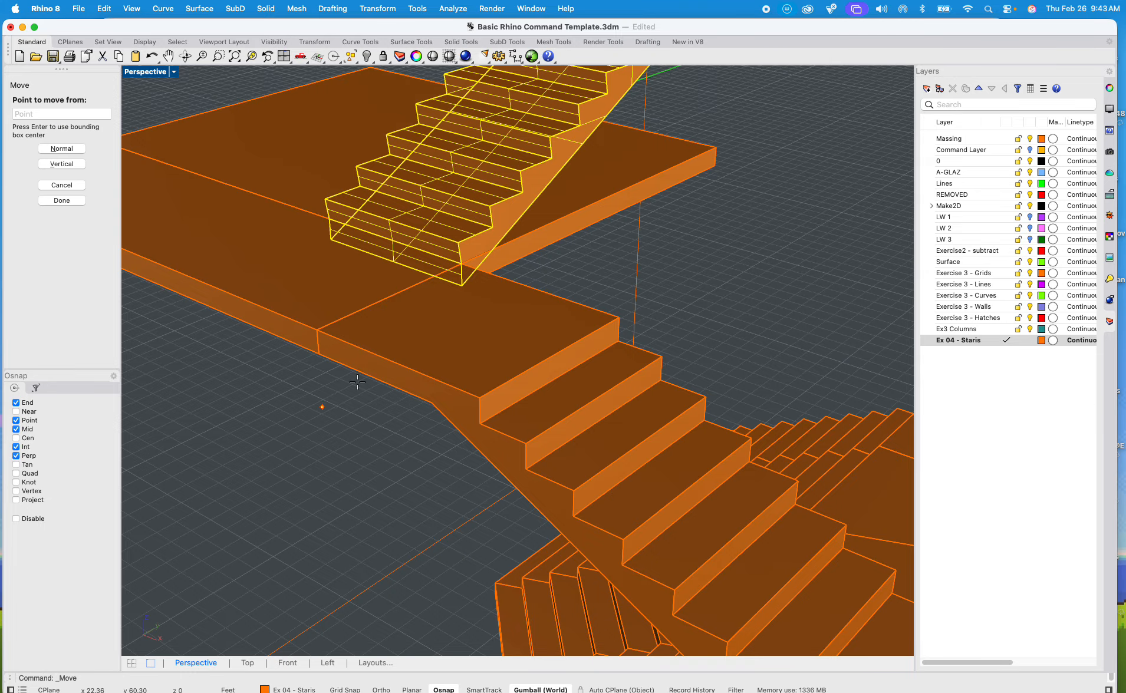
scroll(469, 263, up, 4)
scroll(466, 262, up, 3)
click(448, 262)
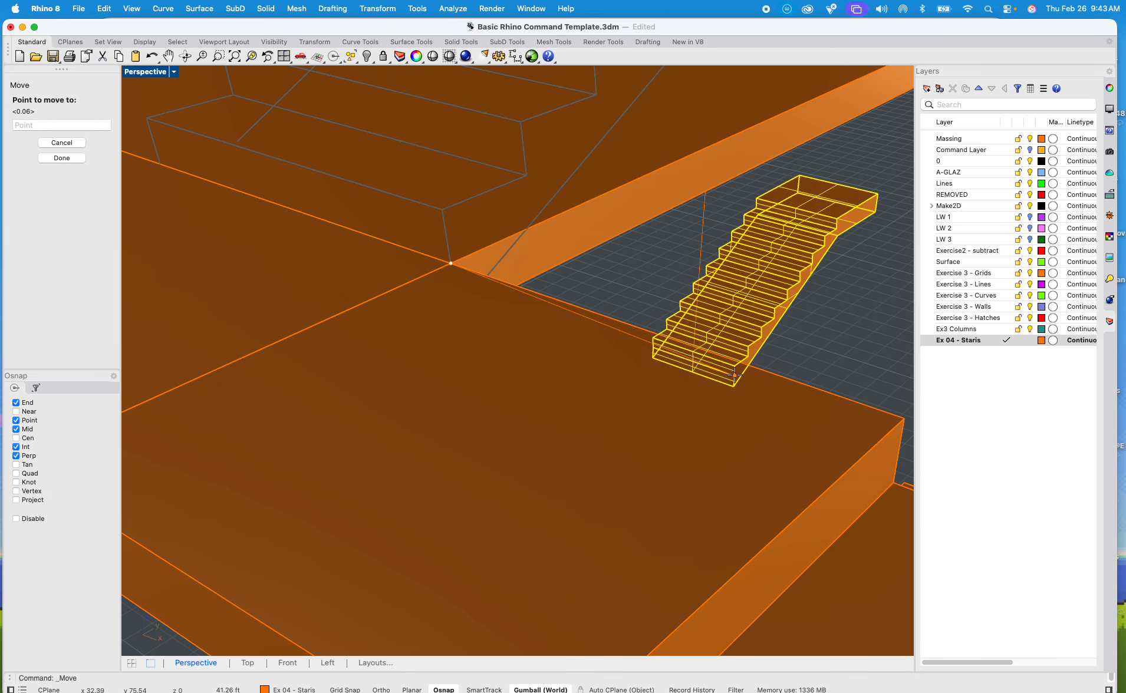
click(904, 419)
scroll(883, 422, down, 8)
key(Escape)
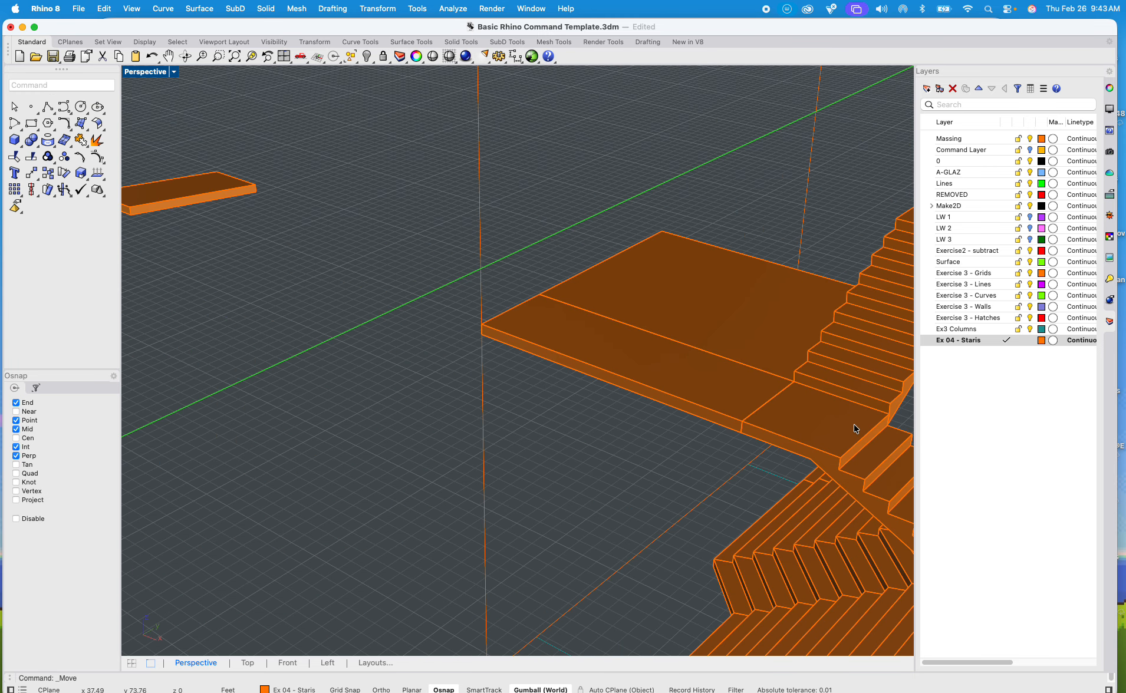
Step: Copy the lower extruded flight from its bottom step's corner to the corner of the newly placed flight's upper landing
scroll(855, 428, down, 5)
shift+right_drag(855, 427, 584, 361)
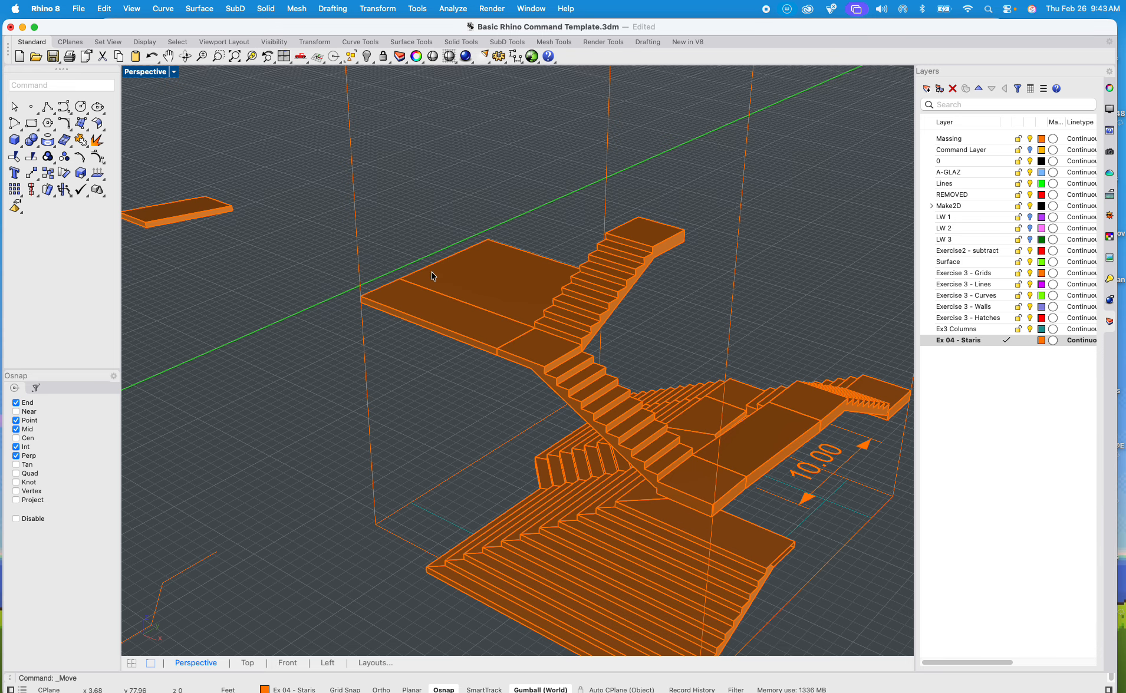
right_drag(436, 283, 210, 346)
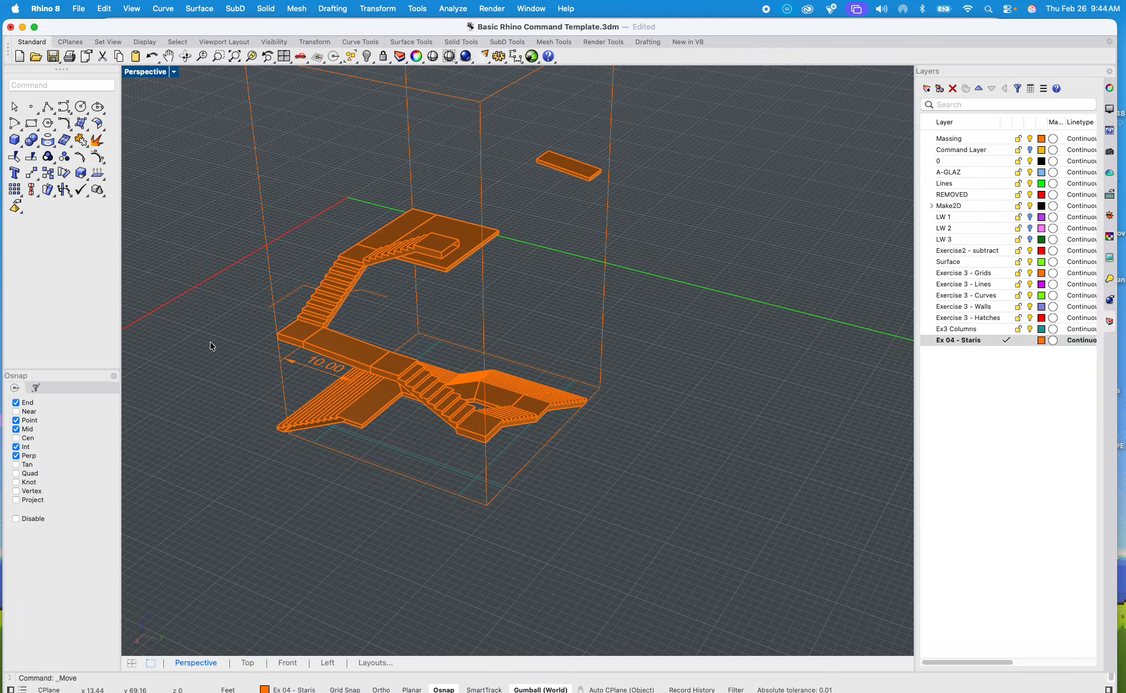
right_drag(441, 293, 540, 264)
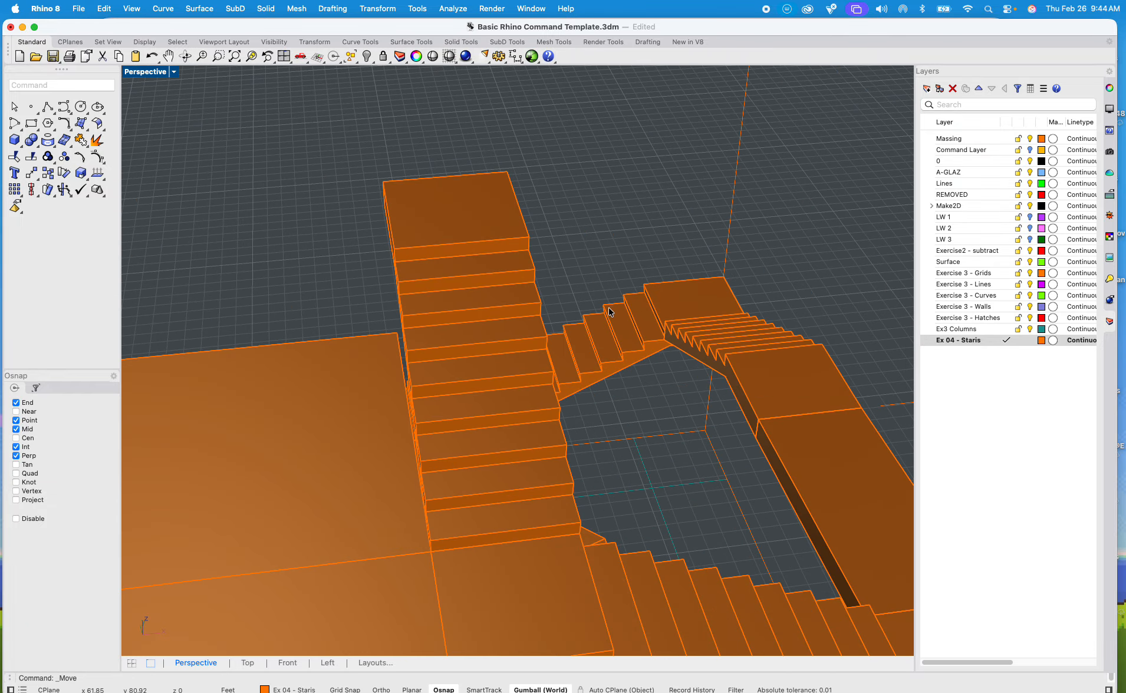
right_drag(609, 312, 567, 331)
click(579, 388)
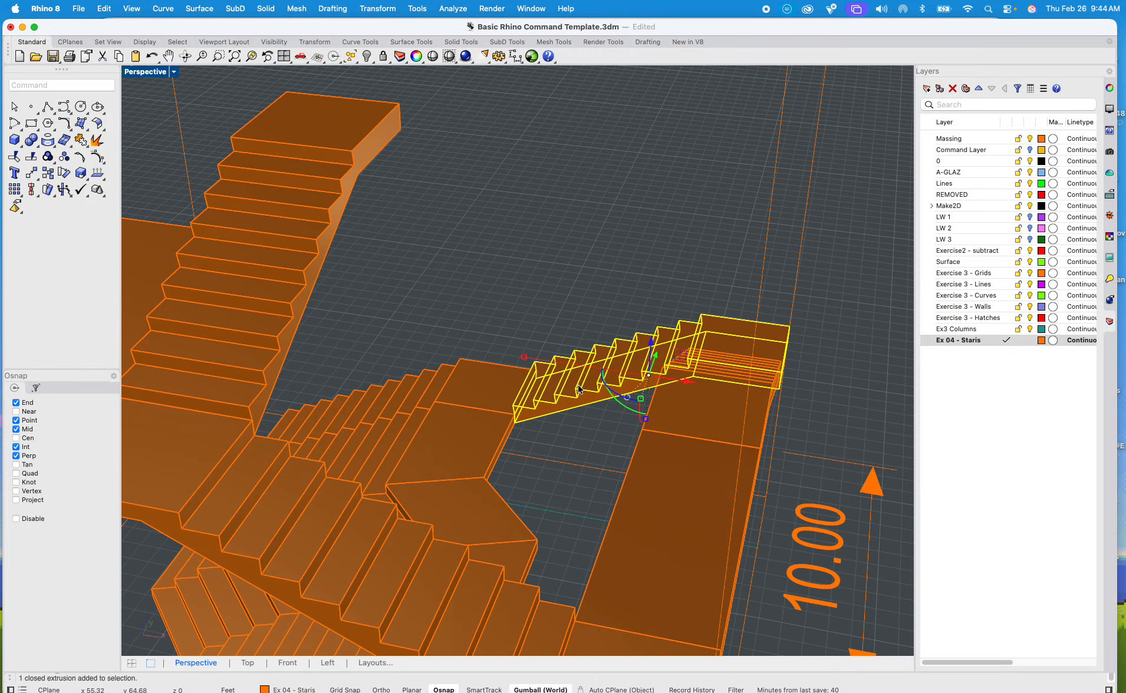
text(copy)
key(Return)
scroll(472, 432, up, 5)
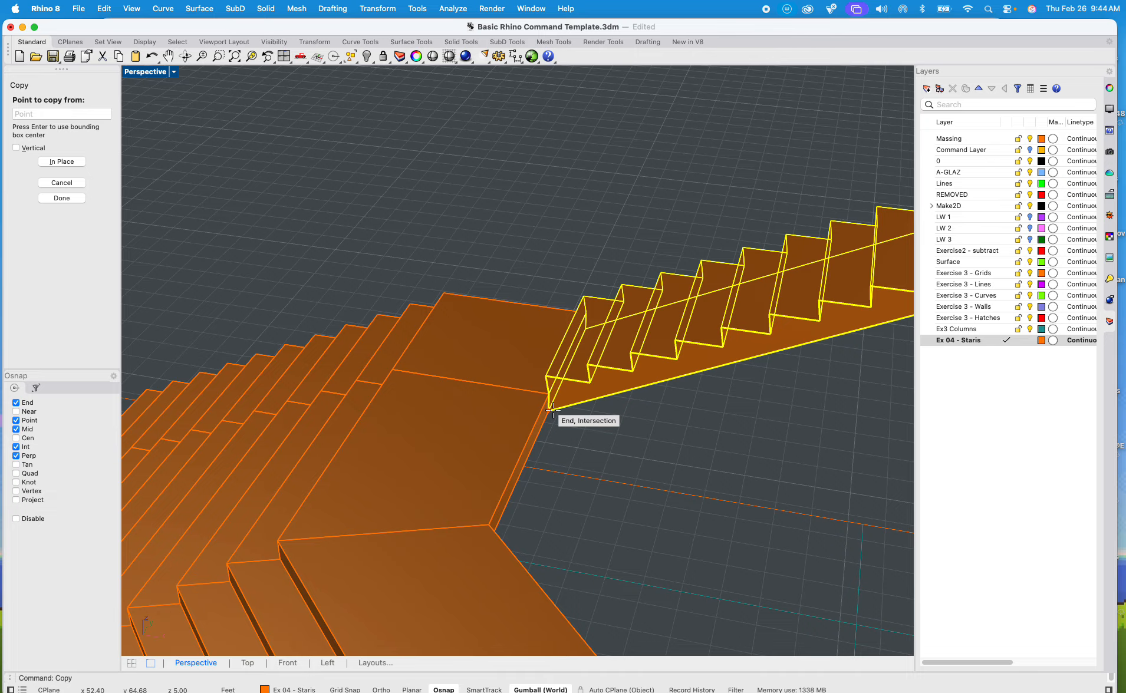
click(549, 393)
scroll(549, 393, down, 5)
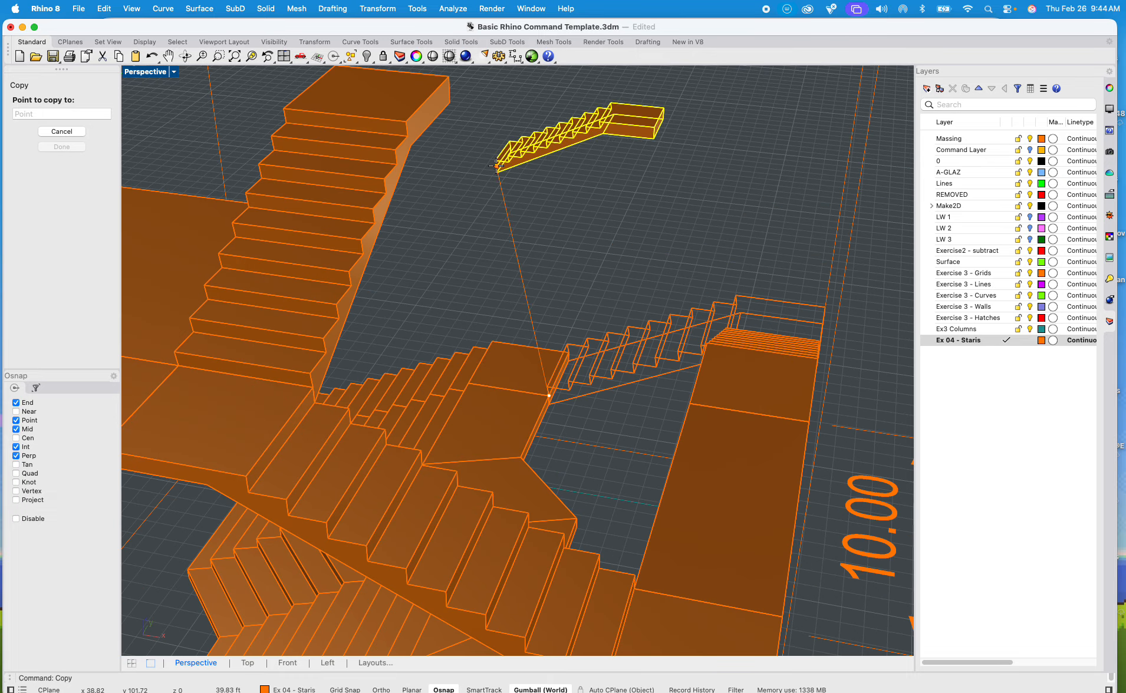
click(402, 118)
scroll(493, 193, down, 4)
key(Escape)
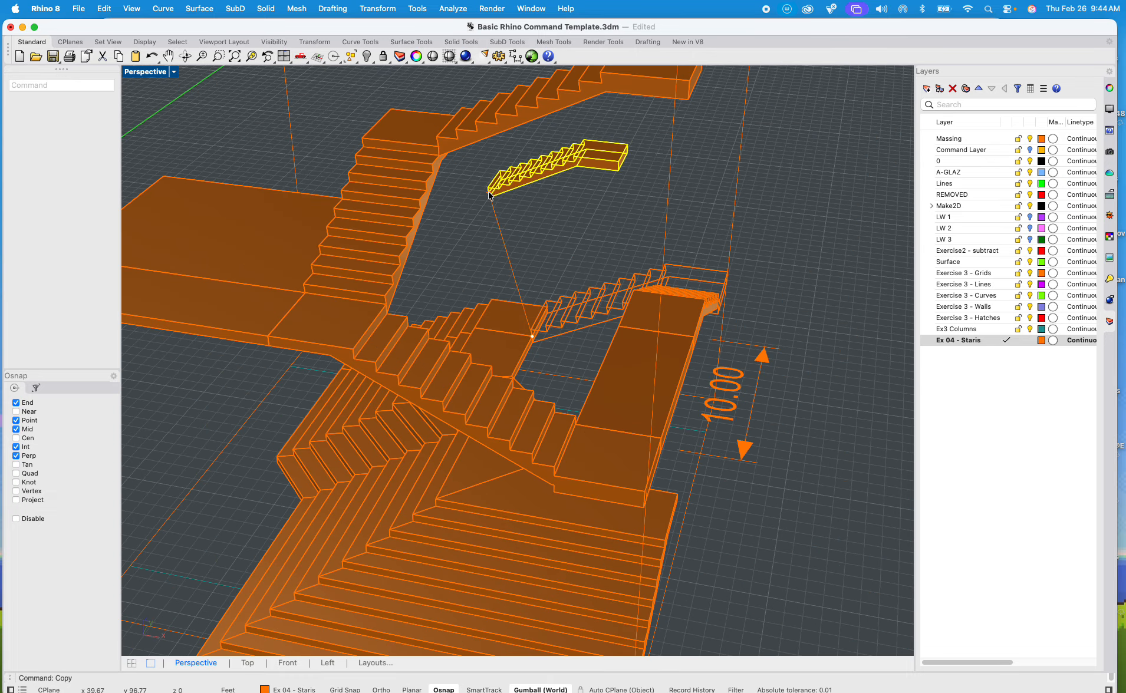
Step: Copy the short flight above the lower long flight from its bottom step's corner to the landing corner atop the stacked long flight
mouse_move(500, 193)
shift+right_down()
mouse_move(370, 292)
mouse_move(515, 271)
mouse_move(452, 294)
mouse_move(445, 285)
mouse_move(384, 404)
shift+right_up()
click(395, 457)
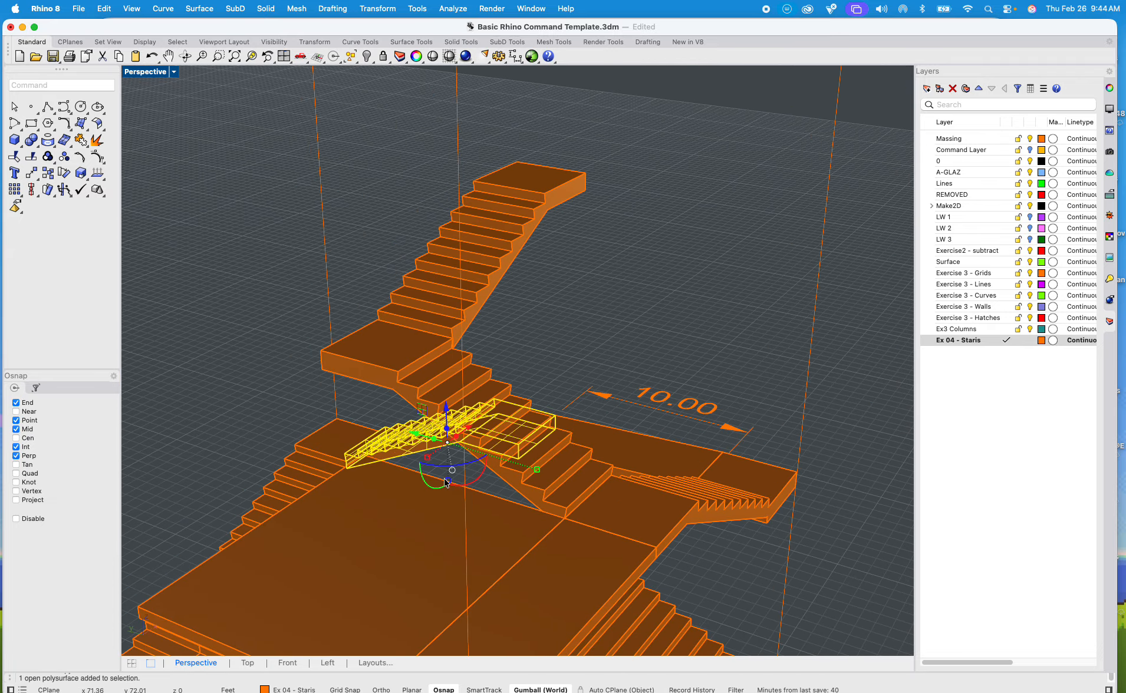
scroll(487, 439, up, 5)
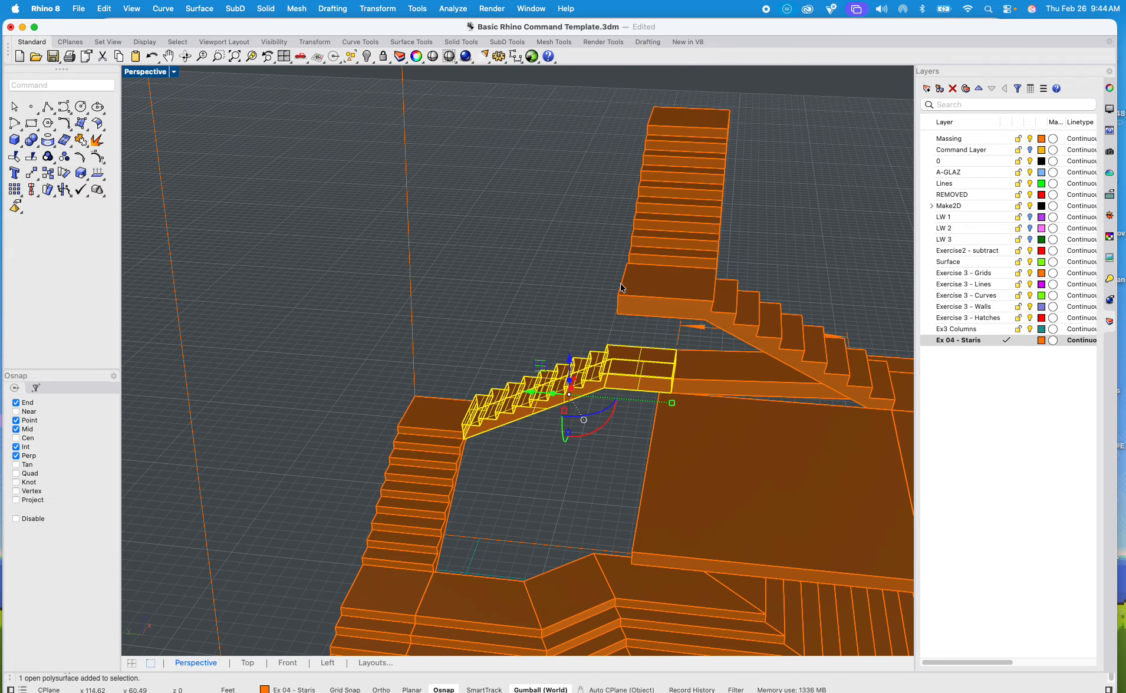
scroll(513, 426, up, 3)
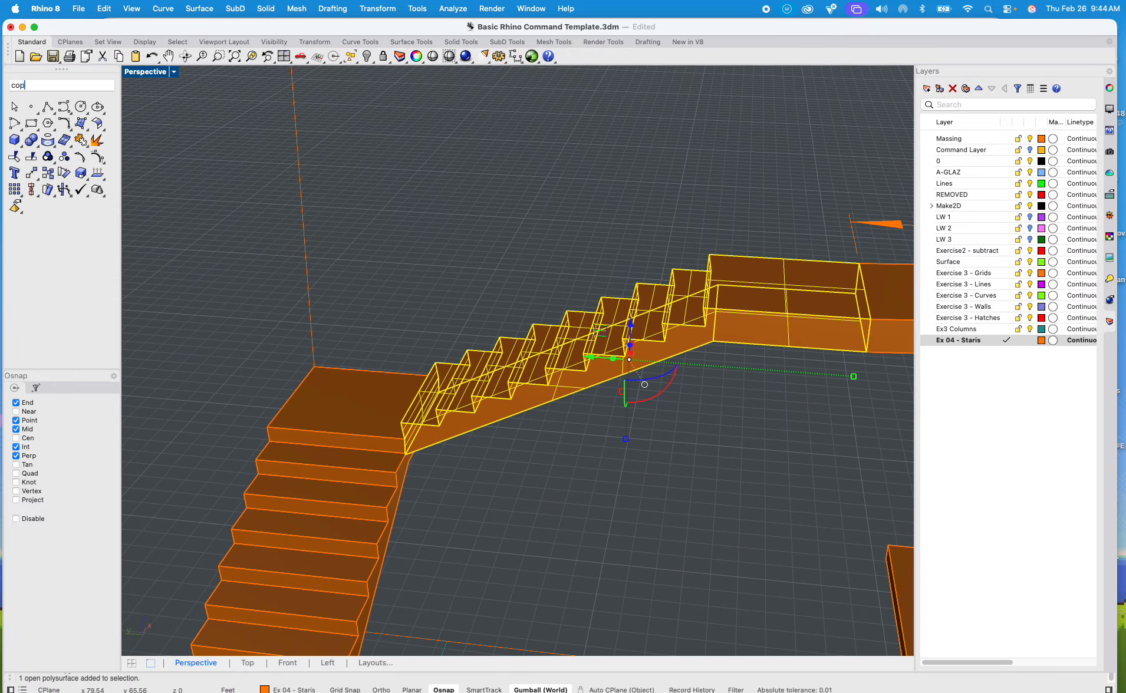
text(y)
key(Return)
scroll(407, 438, up, 3)
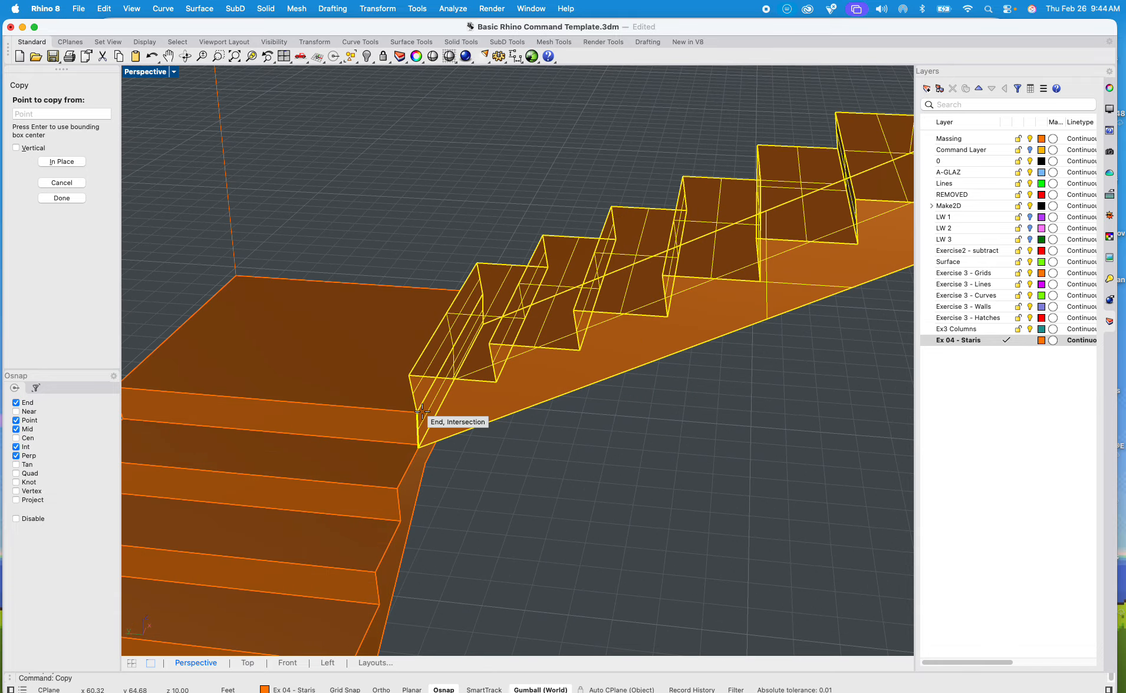
click(417, 408)
scroll(418, 408, down, 5)
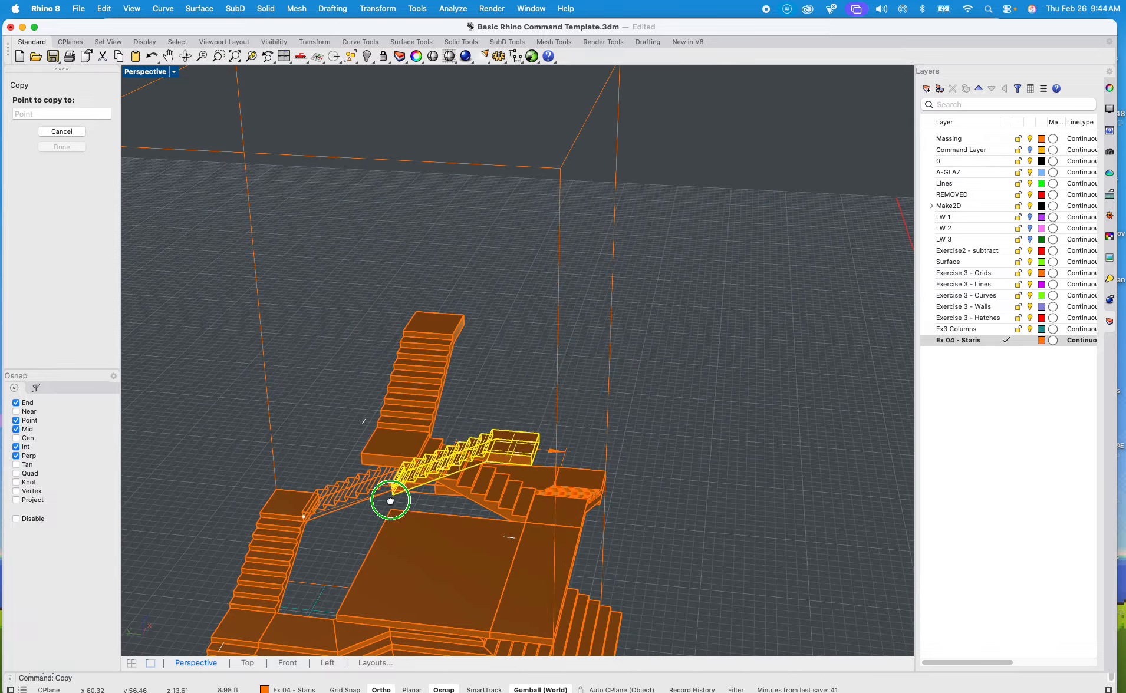
click(416, 254)
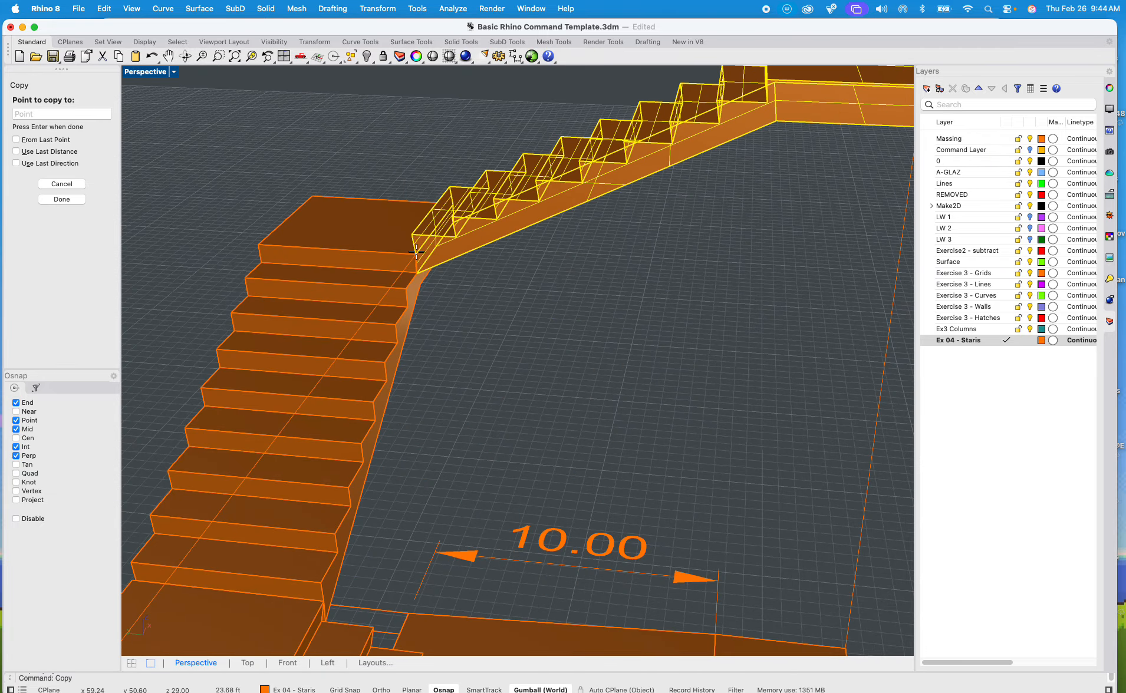
scroll(416, 256, down, 5)
key(Return)
scroll(479, 275, down, 4)
right_drag(466, 276, 608, 293)
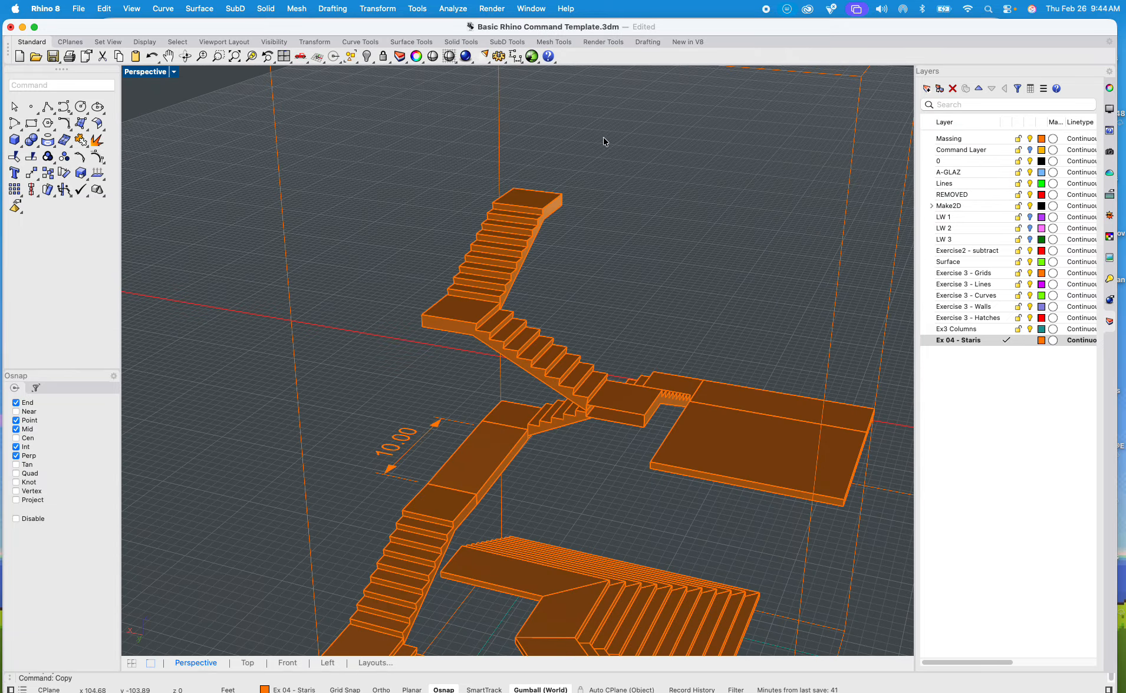
scroll(603, 298, up, 10)
click(537, 361)
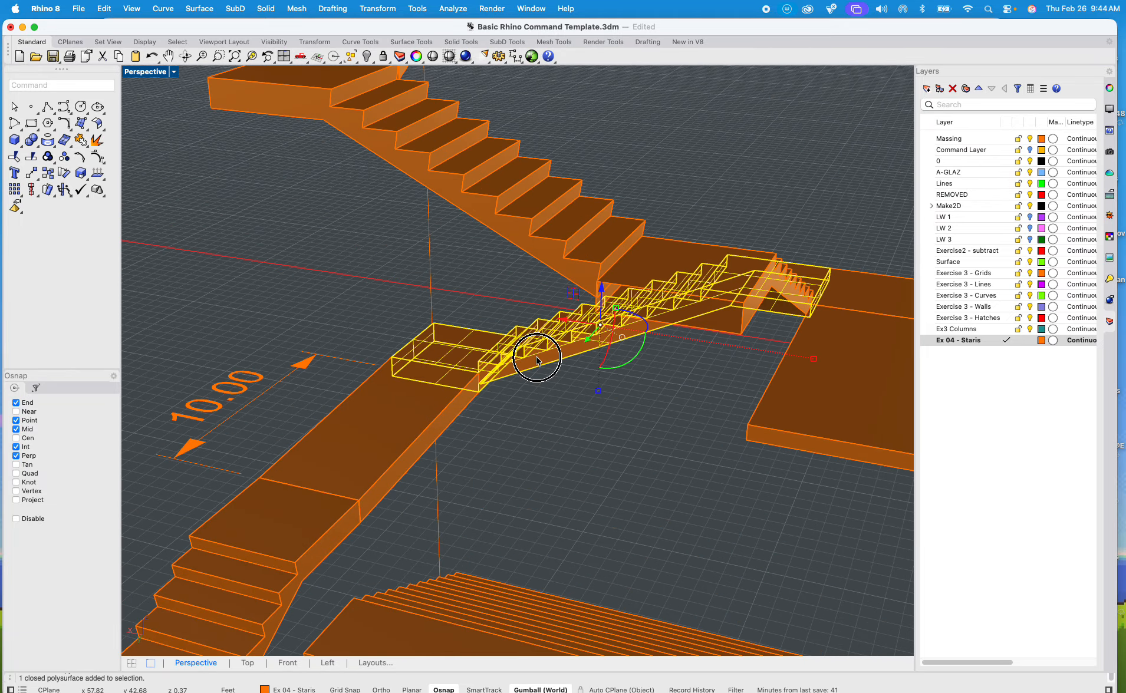
click(545, 428)
scroll(563, 418, down, 5)
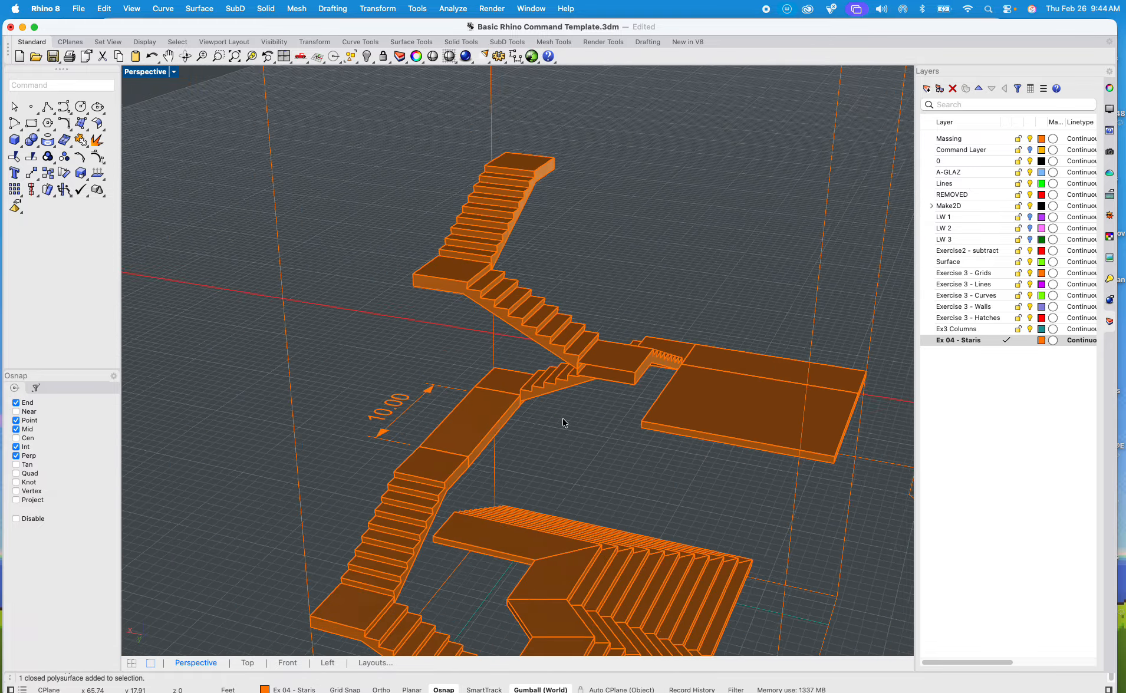
Step: Copy the lowest extruded flight from its bottom step's corner to the far corner of the topmost landing
right_drag(562, 418, 460, 551)
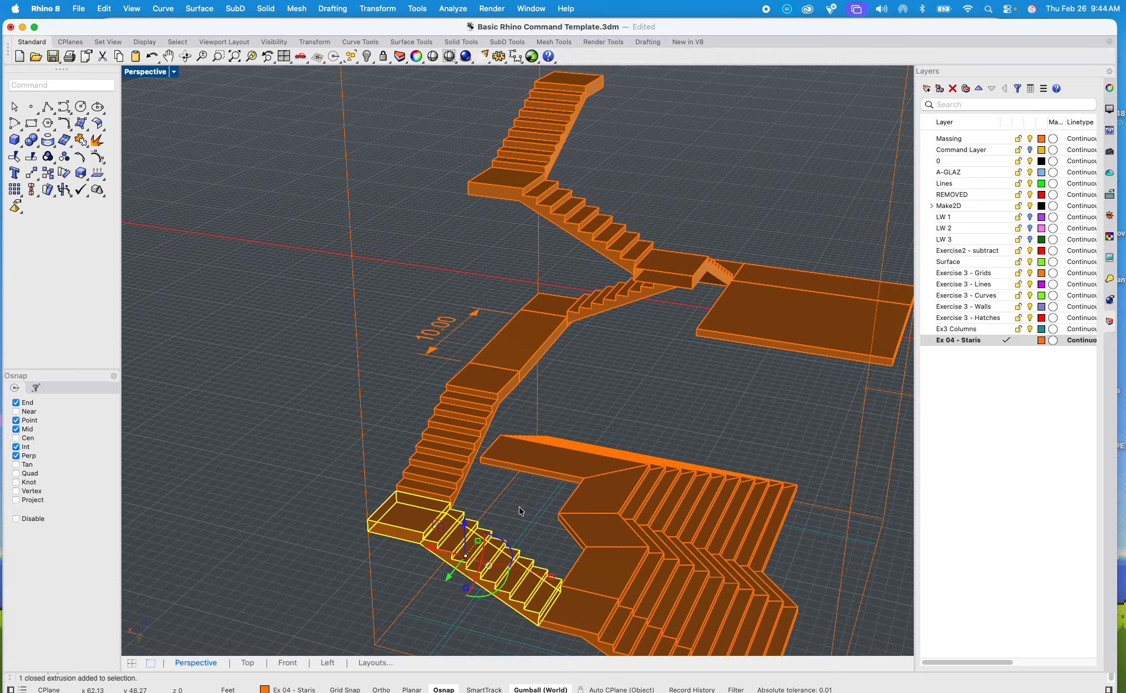
text(copy)
key(Return)
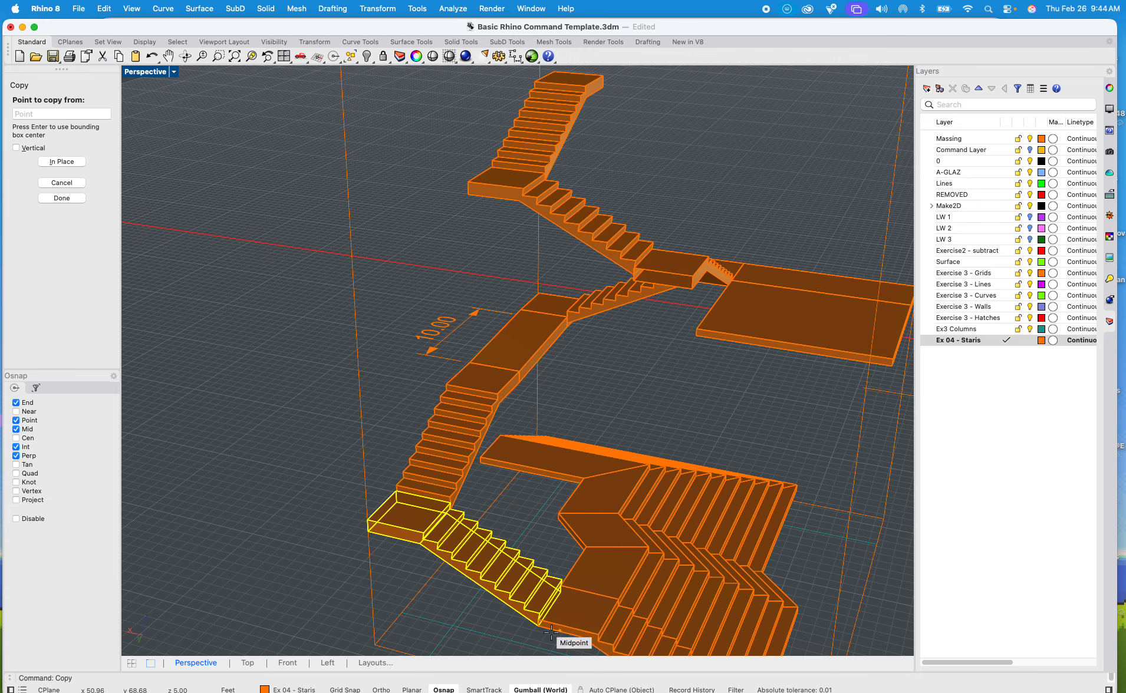
scroll(552, 632, up, 10)
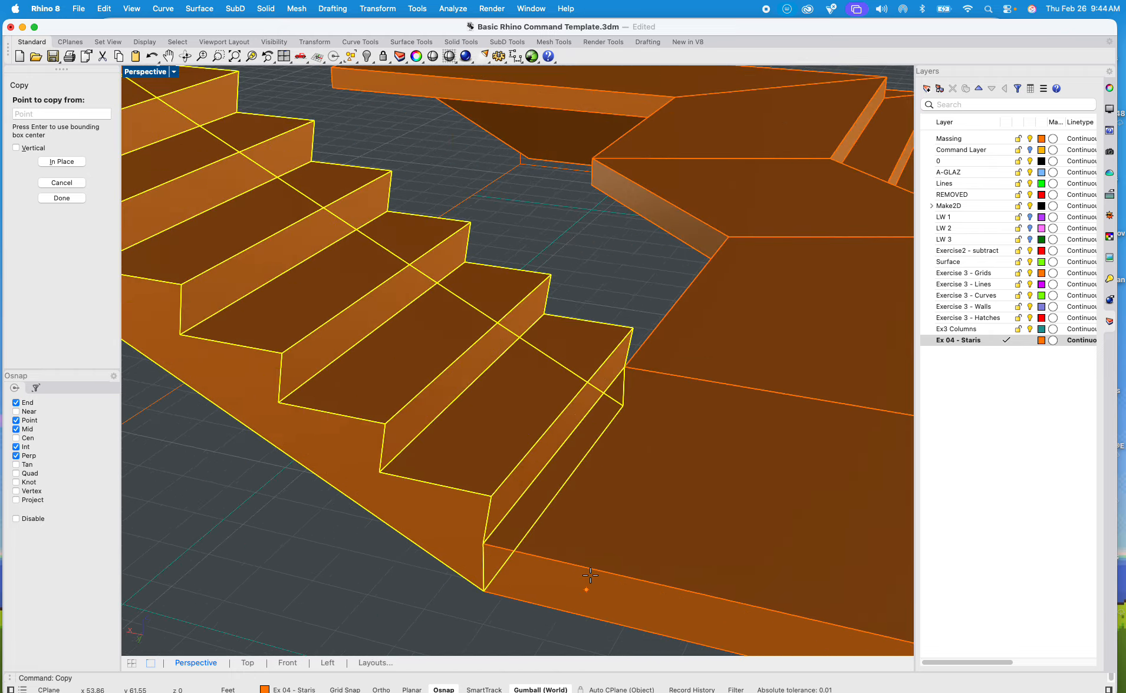
click(638, 370)
scroll(631, 360, down, 10)
scroll(615, 339, up, 6)
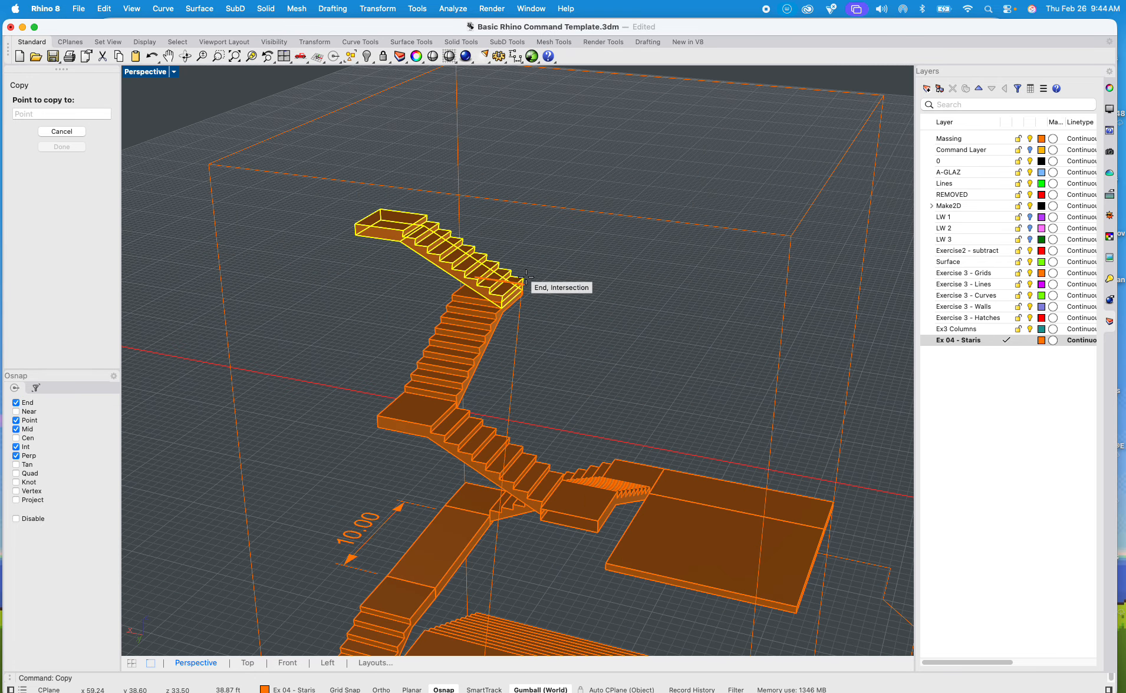
scroll(522, 284, up, 9)
click(522, 277)
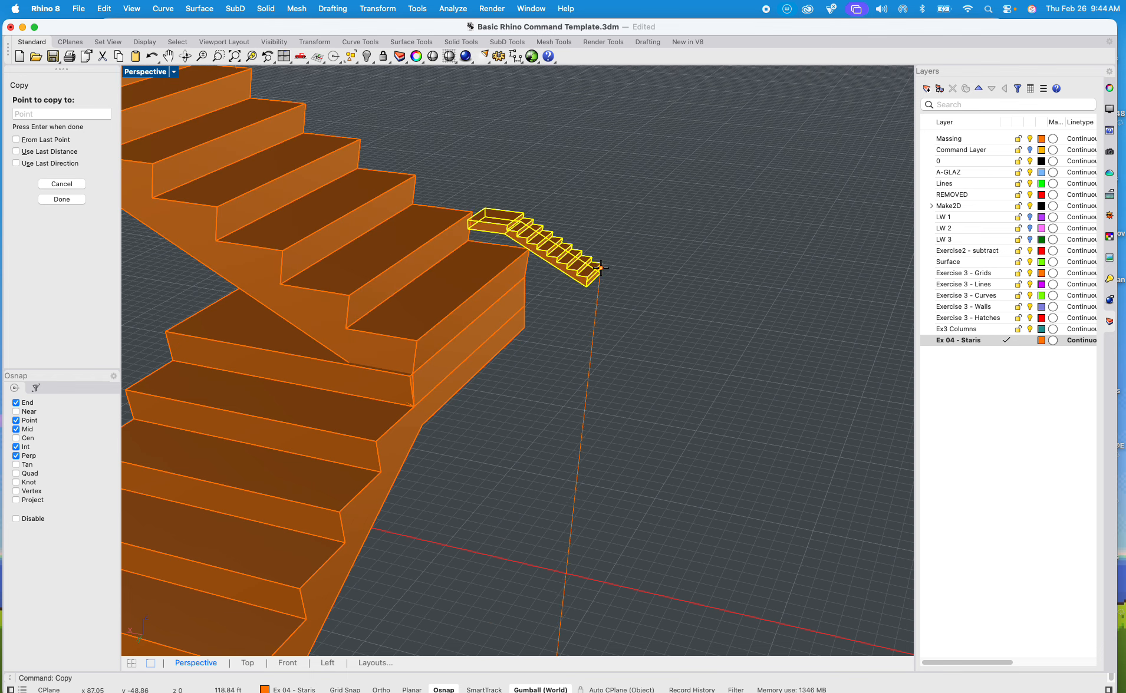
key(Return)
Step: Rotate the flight just copied onto the topmost landing 180 degrees about its bottom step's corner
click(517, 270)
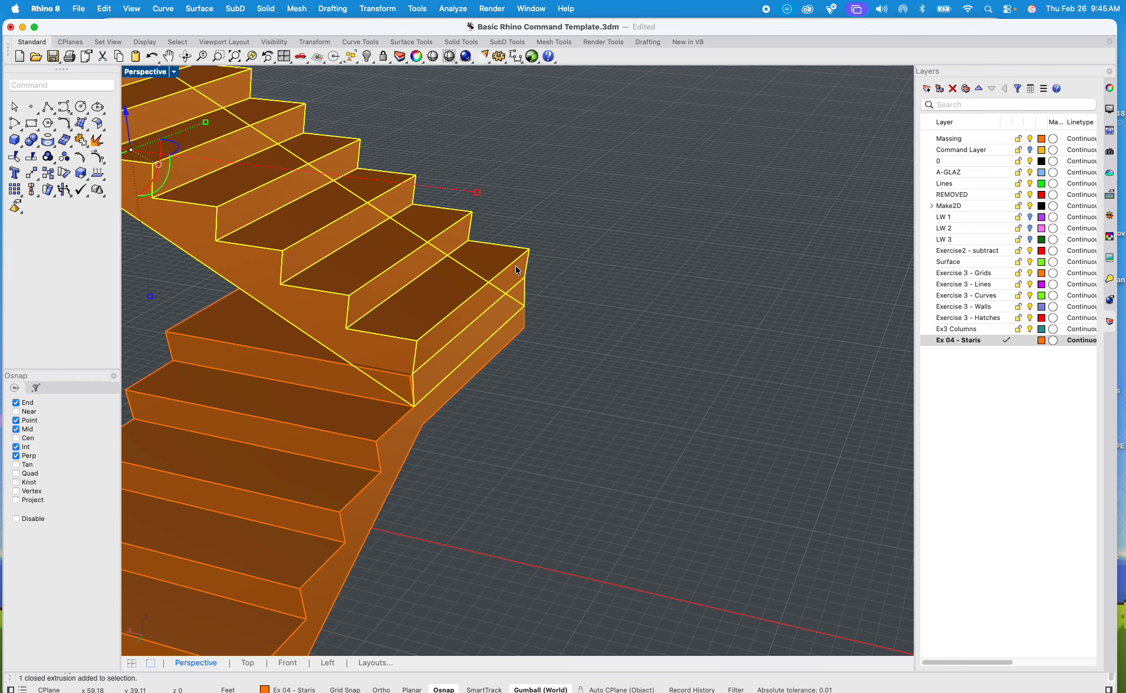
text(ro)
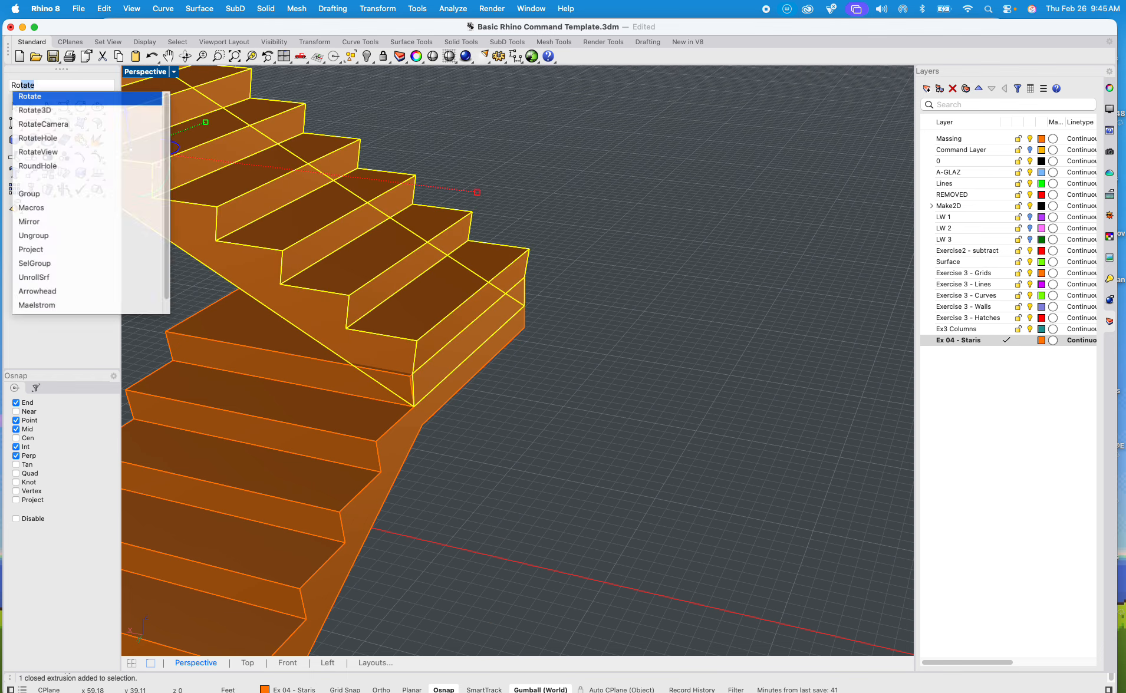
key(Return)
click(411, 373)
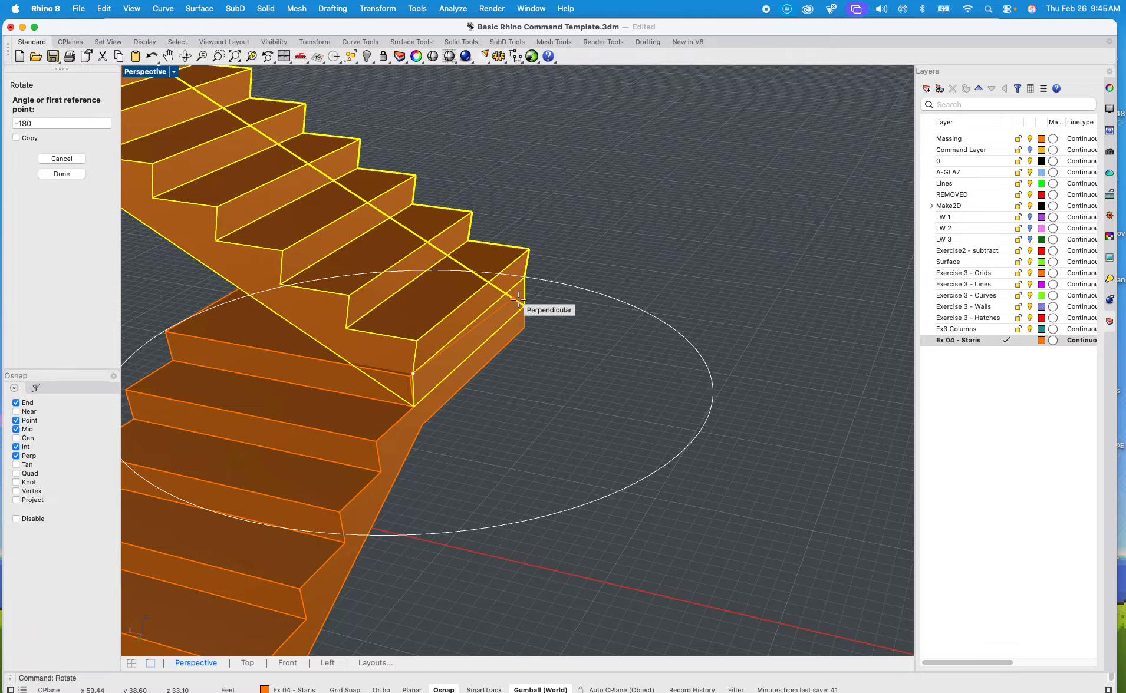
click(527, 279)
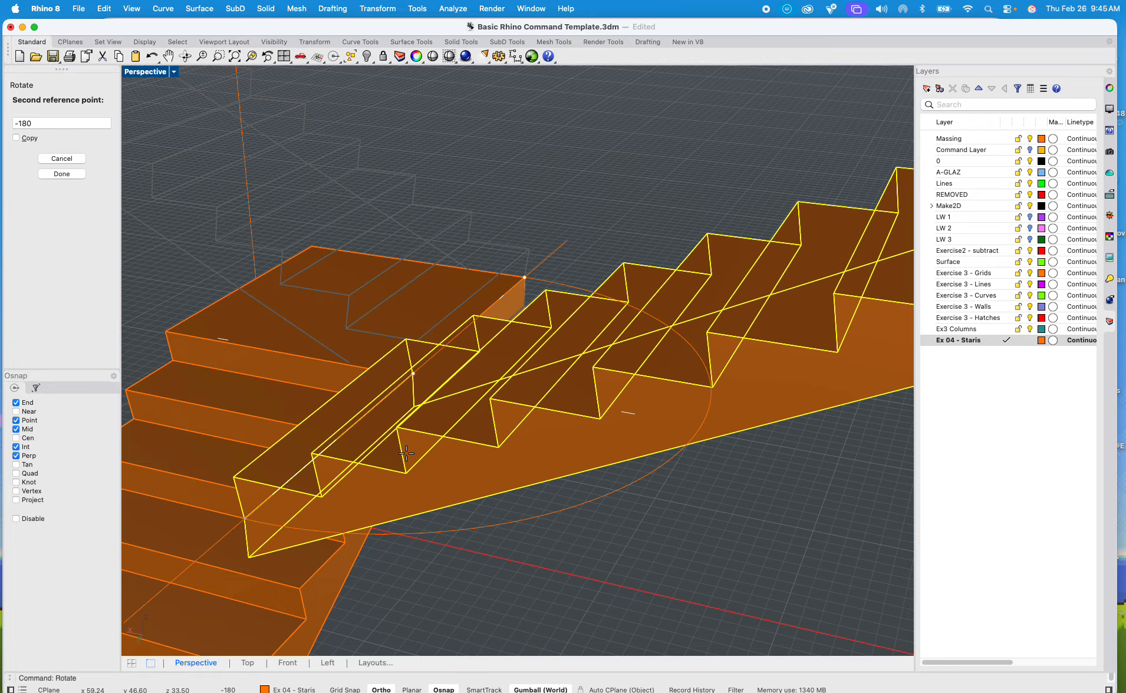
shift+click(404, 453)
Step: Move the rotated flight from its bottom step's corner to the landing corner beside the flight below
scroll(496, 363, down, 8)
shift+right_drag(495, 366, 385, 422)
scroll(581, 365, up, 6)
shift+right_drag(684, 336, 577, 423)
text(move)
key(Return)
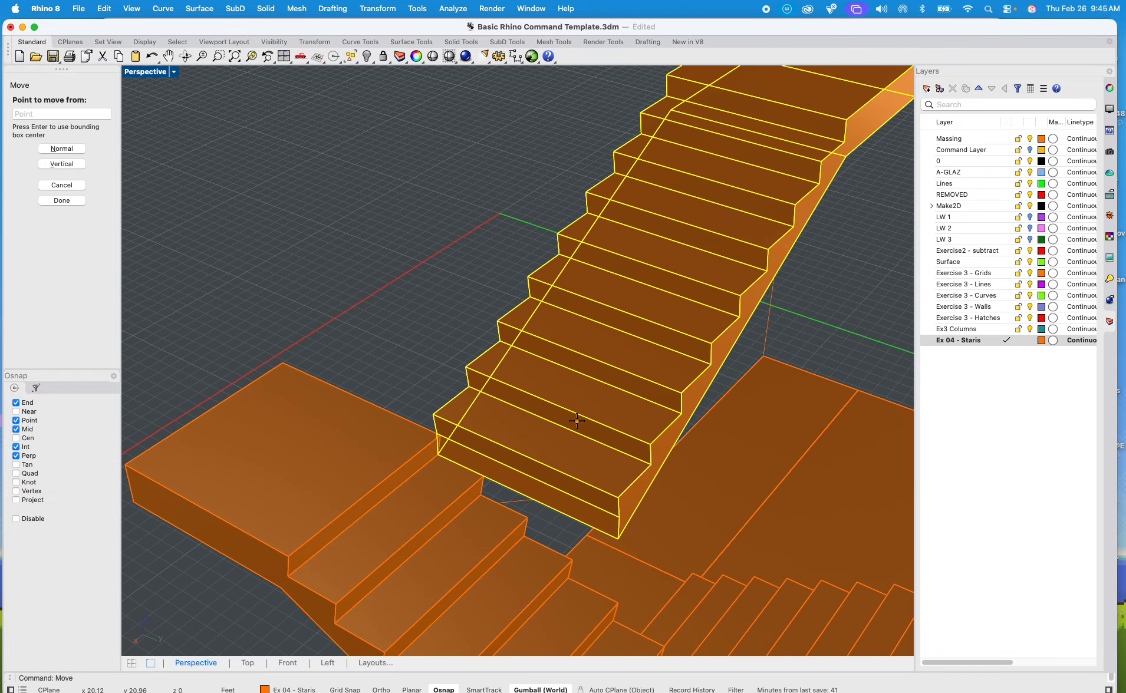
click(618, 516)
click(442, 439)
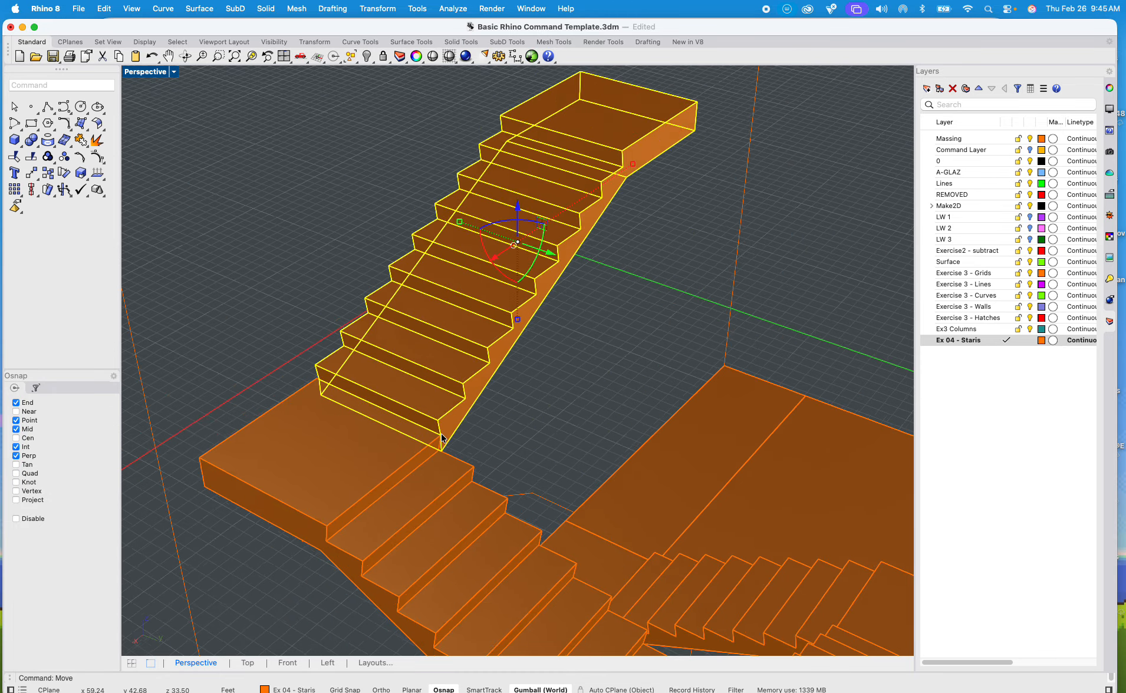
key(Escape)
Step: Copy the stacked flights rising above the large platform from their lowest step's corner to the corner of the topmost landing
scroll(444, 438, down, 3)
scroll(531, 396, down, 3)
right_drag(495, 420, 553, 352)
scroll(553, 352, up, 3)
click(552, 352)
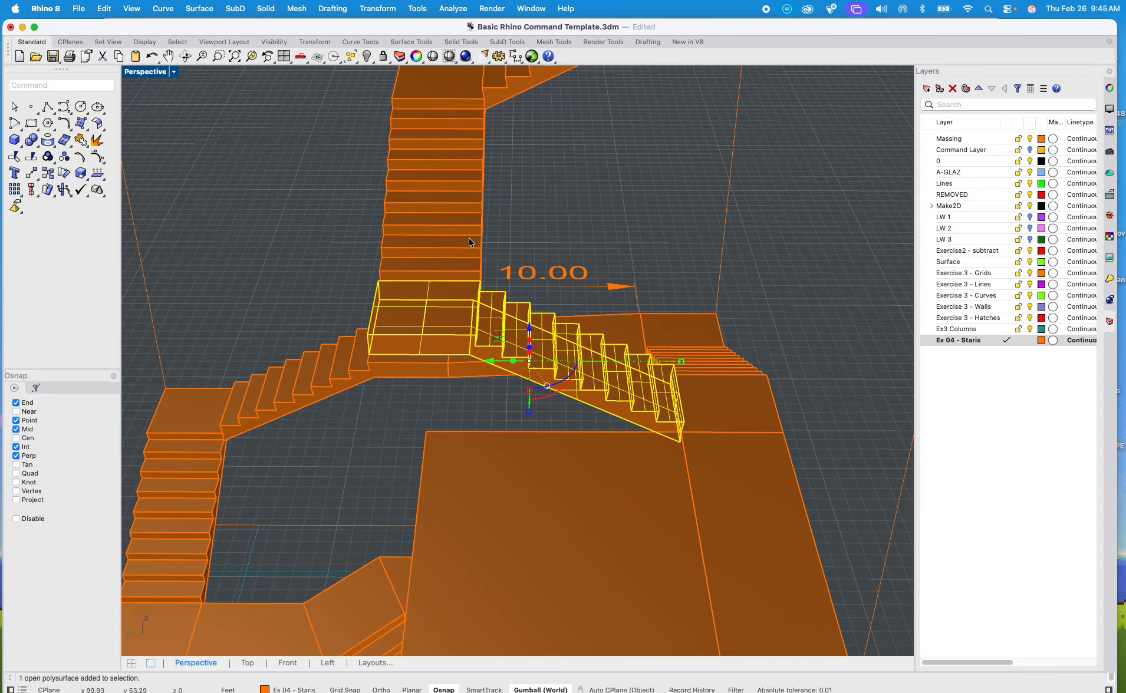
scroll(519, 91, down, 5)
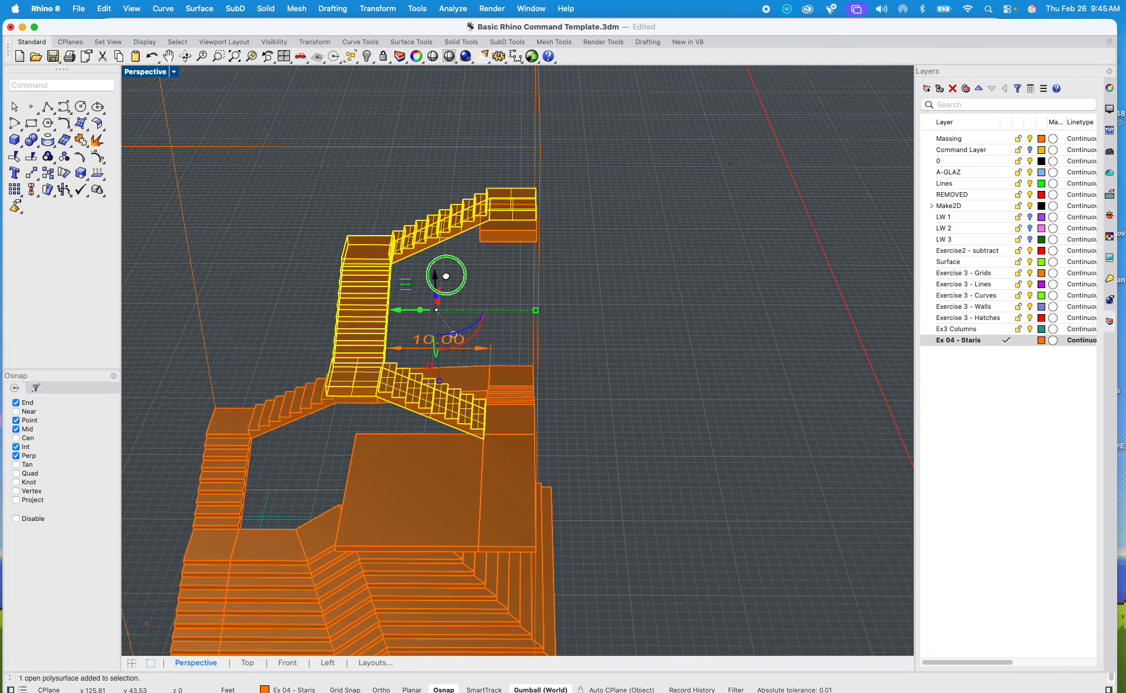
key(Return)
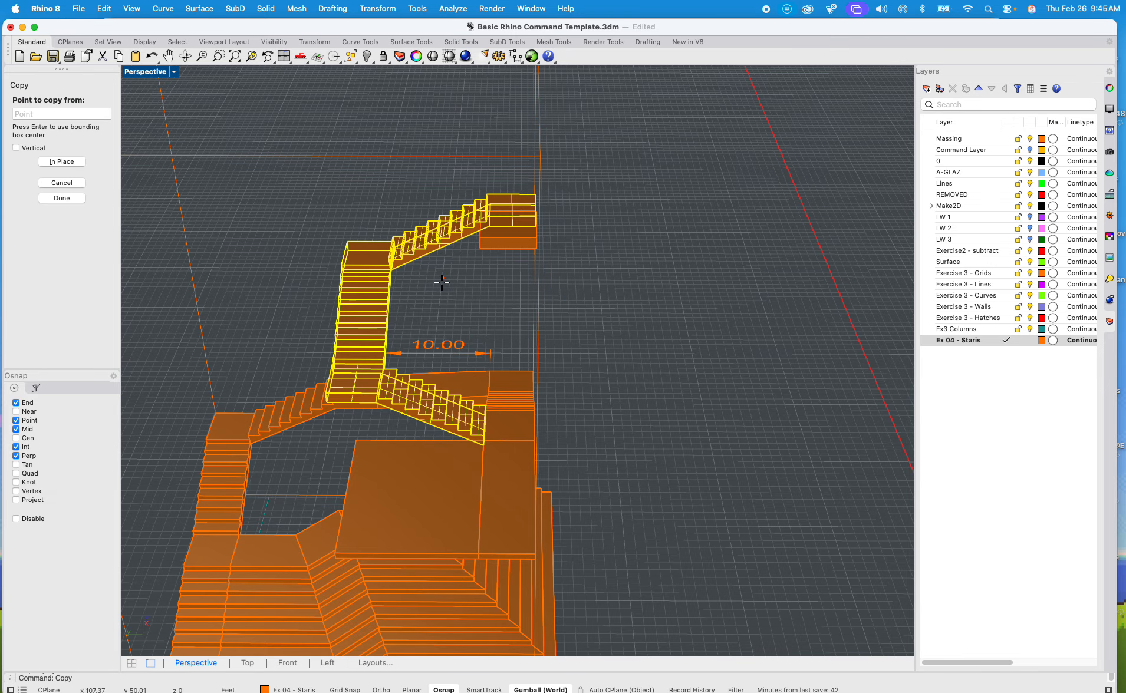
scroll(508, 422, up, 10)
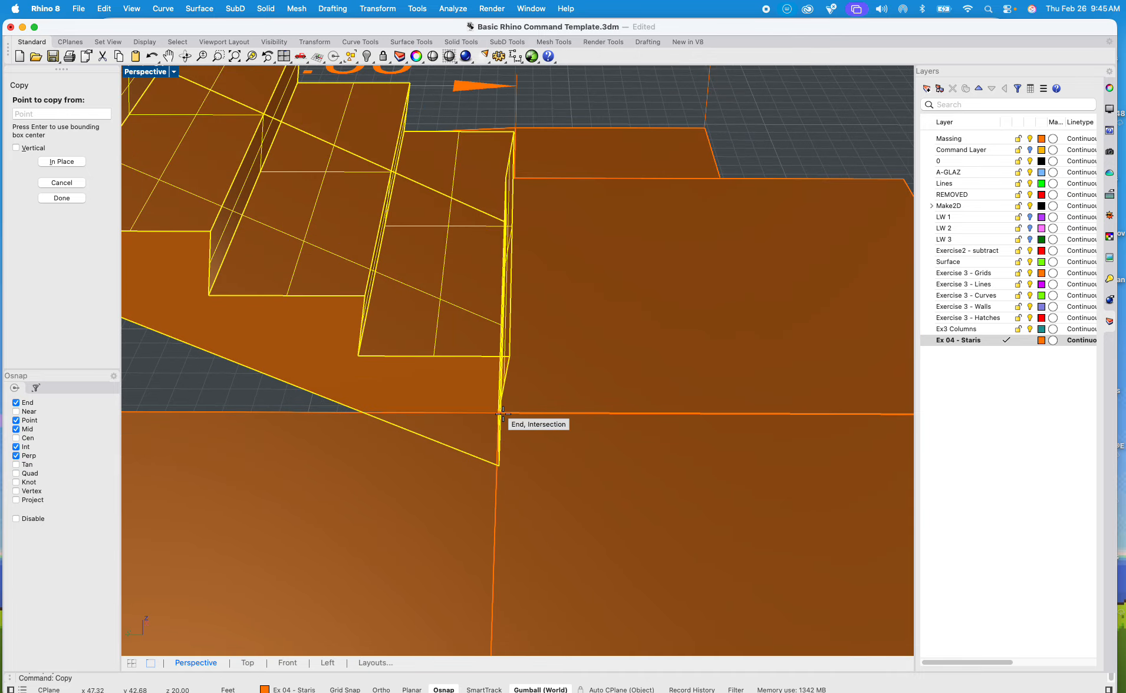
right_drag(502, 414, 546, 403)
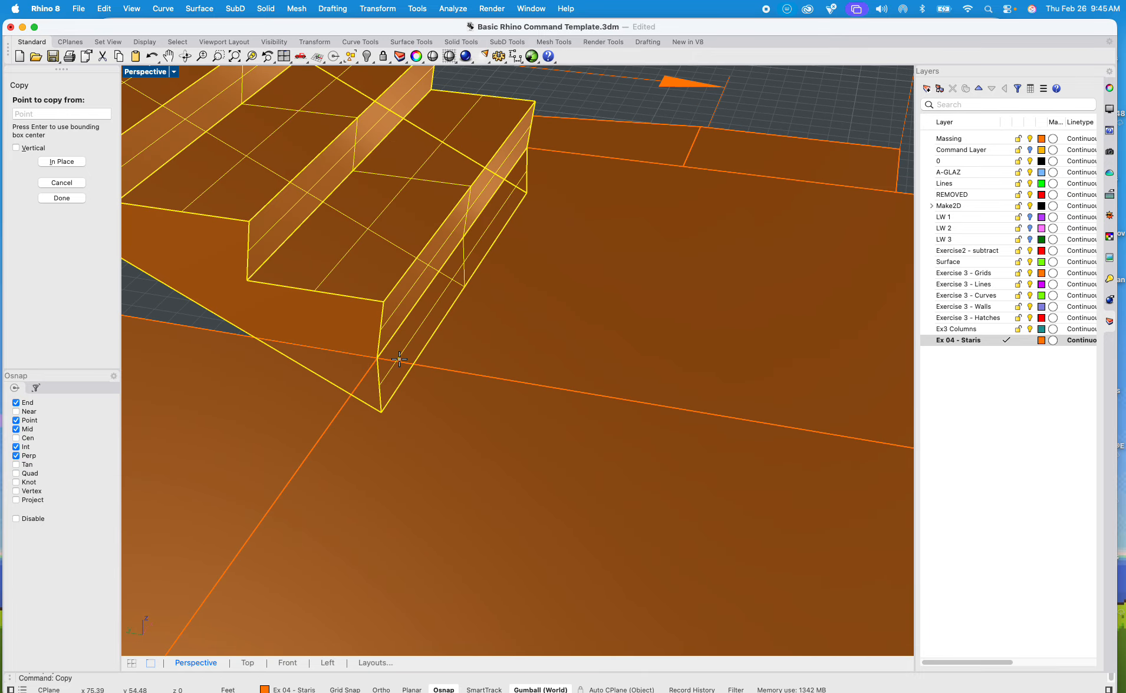
click(381, 356)
scroll(381, 357, down, 10)
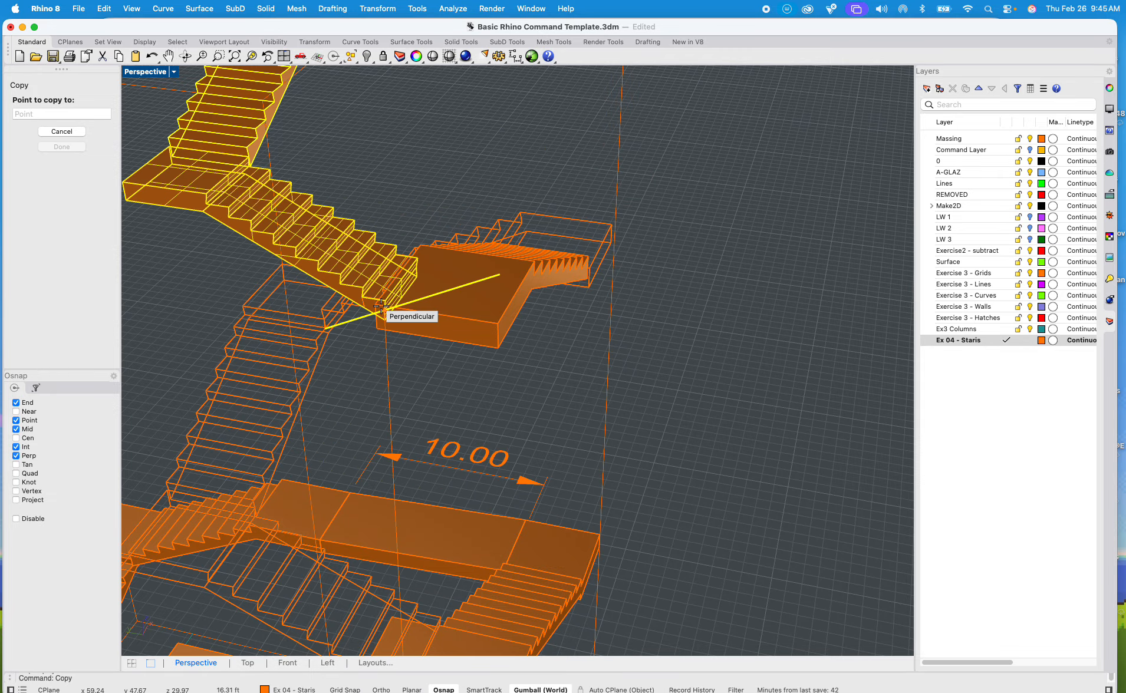
scroll(378, 306, up, 3)
click(362, 304)
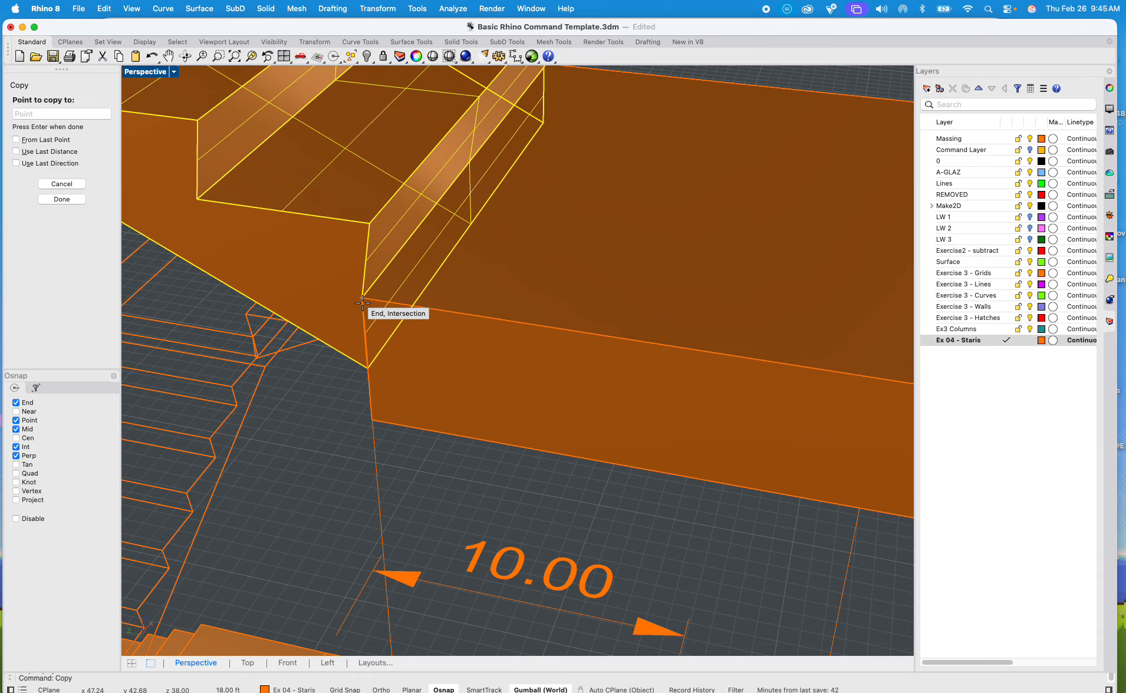
scroll(362, 304, down, 5)
key(Return)
scroll(425, 247, down, 5)
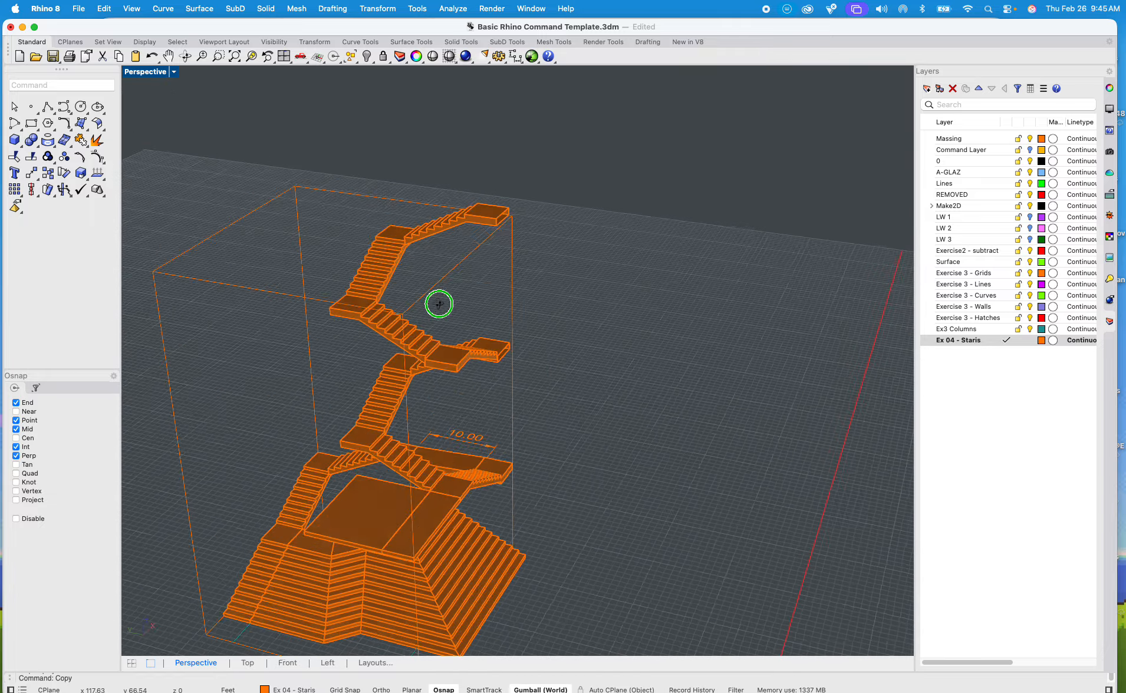
Step: Cap the open topmost flight and landing of the copied stack
right_drag(439, 304, 236, 289)
scroll(548, 215, up, 3)
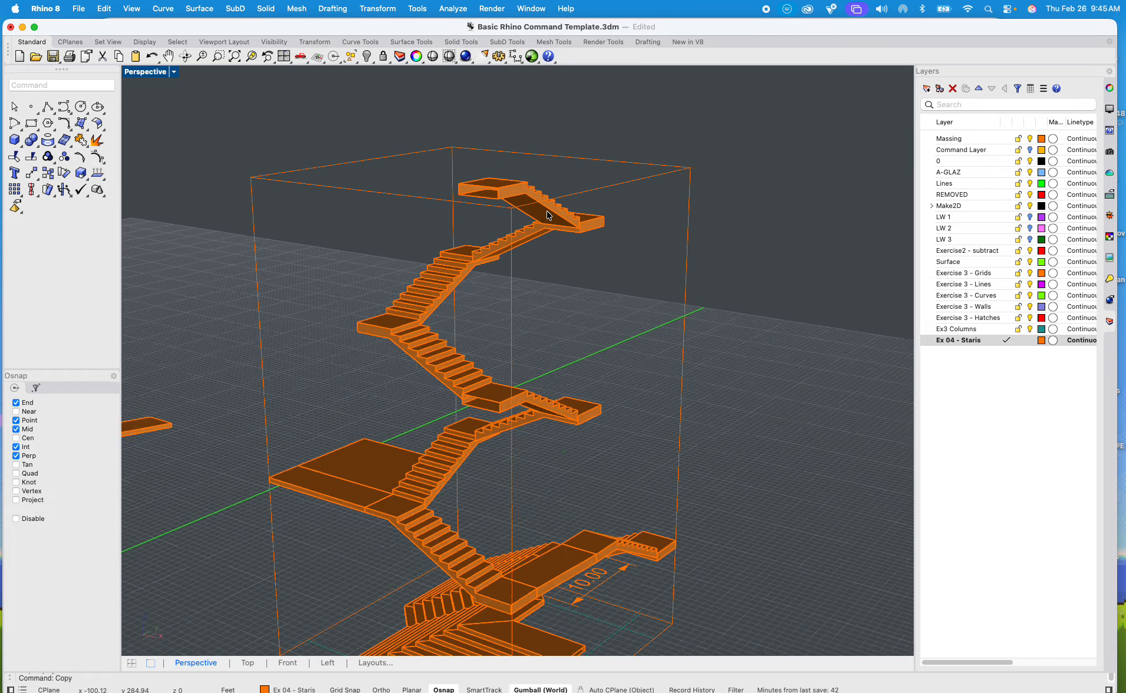
scroll(568, 222, up, 3)
scroll(646, 234, up, 3)
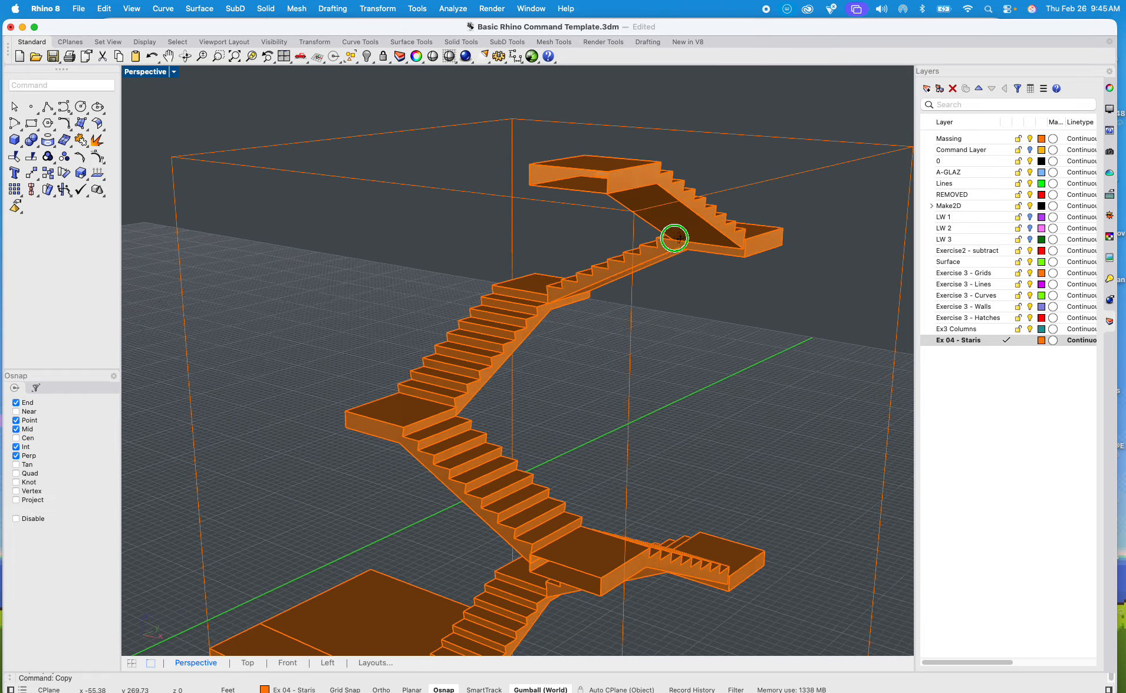
scroll(674, 238, up, 5)
click(518, 167)
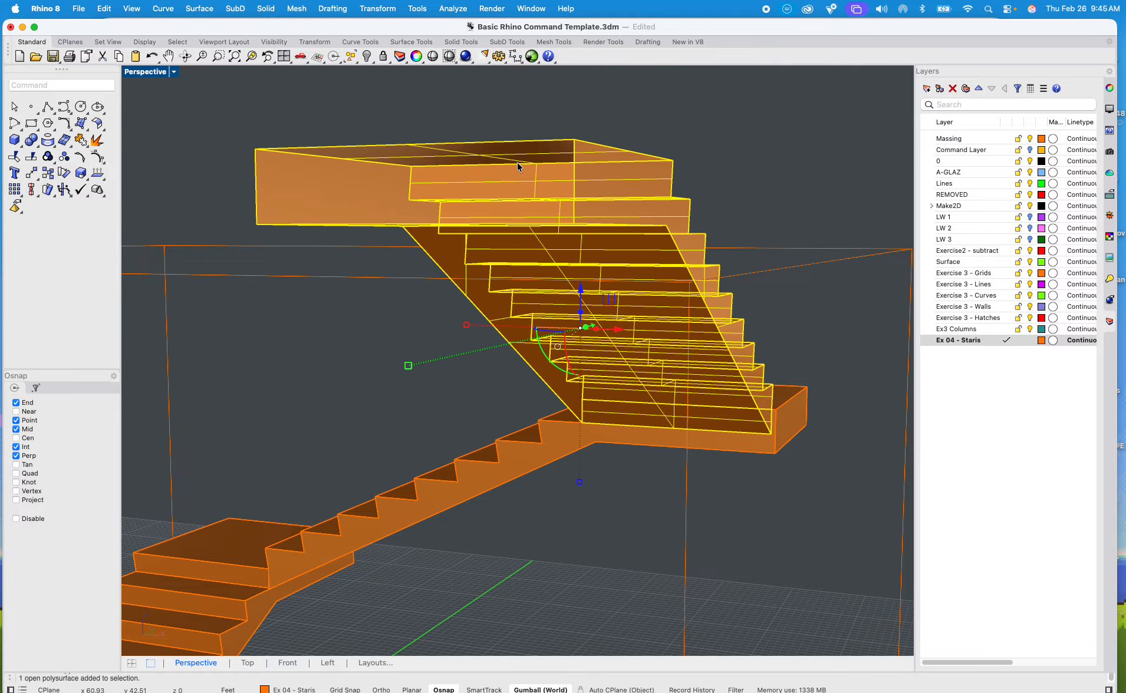
text(cap)
key(Return)
click(529, 121)
Step: Cap the open ends of the three flights directly below the topmost one
scroll(530, 122, down, 5)
shift+right_drag(546, 154, 674, 149)
click(625, 329)
shift+click(466, 413)
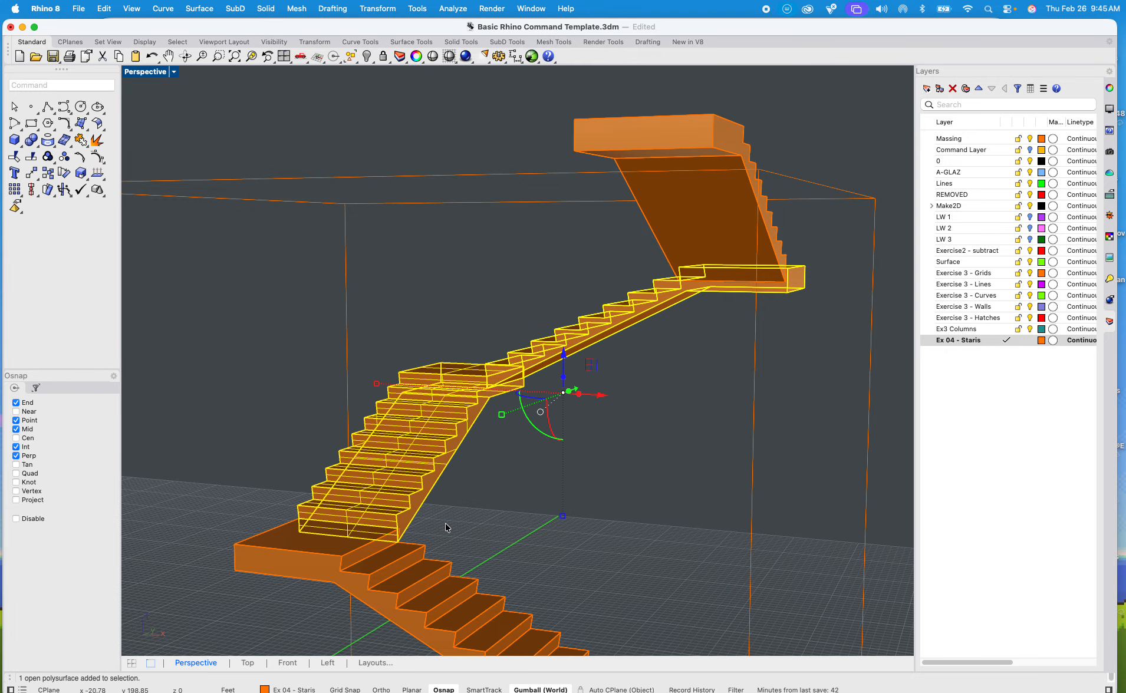
shift+click(447, 612)
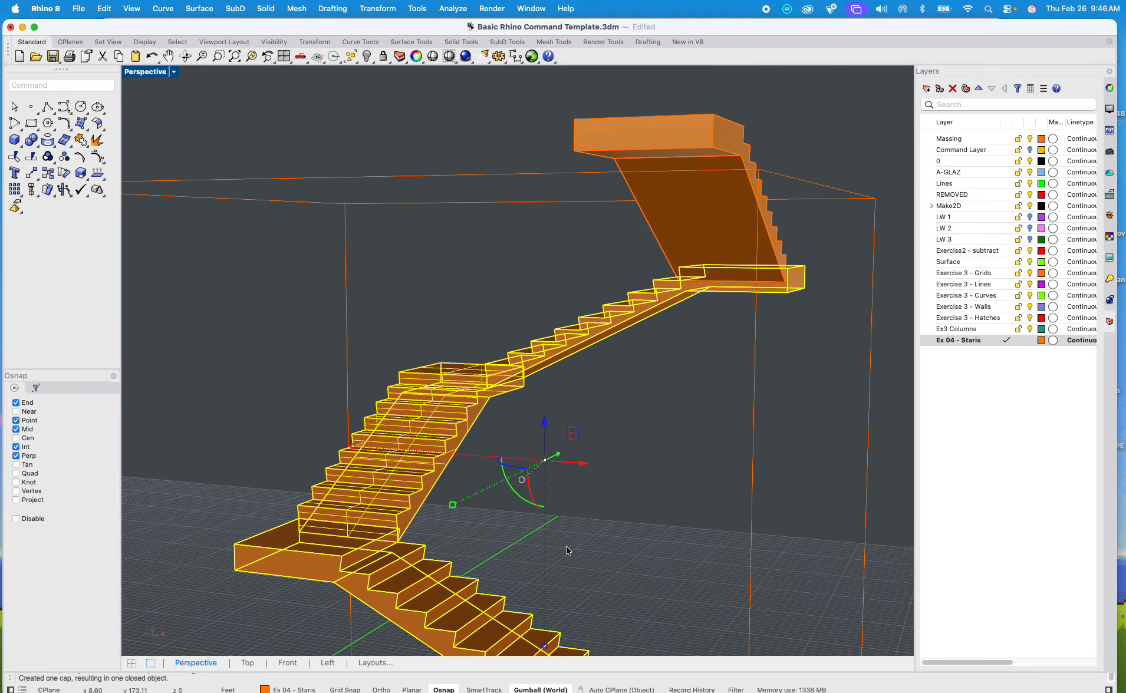
click(660, 459)
Step: Cap the open short flight with its landing at the foot of the long straight flight
scroll(660, 458, down, 5)
shift+right_drag(660, 458, 585, 362)
scroll(575, 525, up, 6)
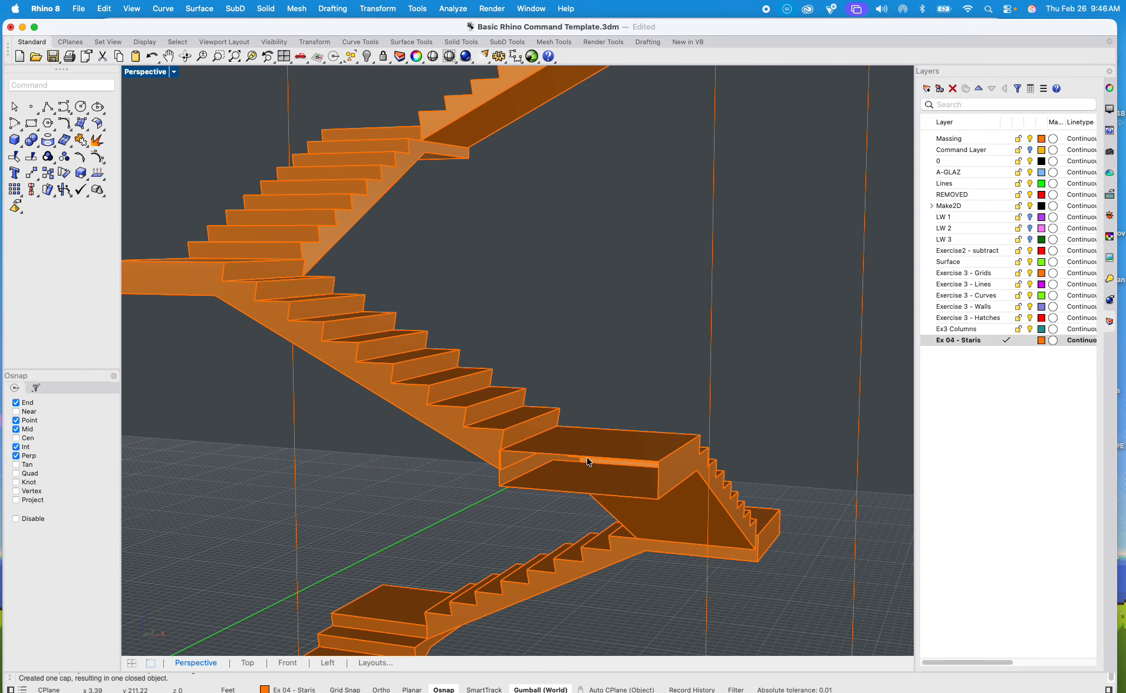
scroll(585, 447, up, 2)
click(587, 434)
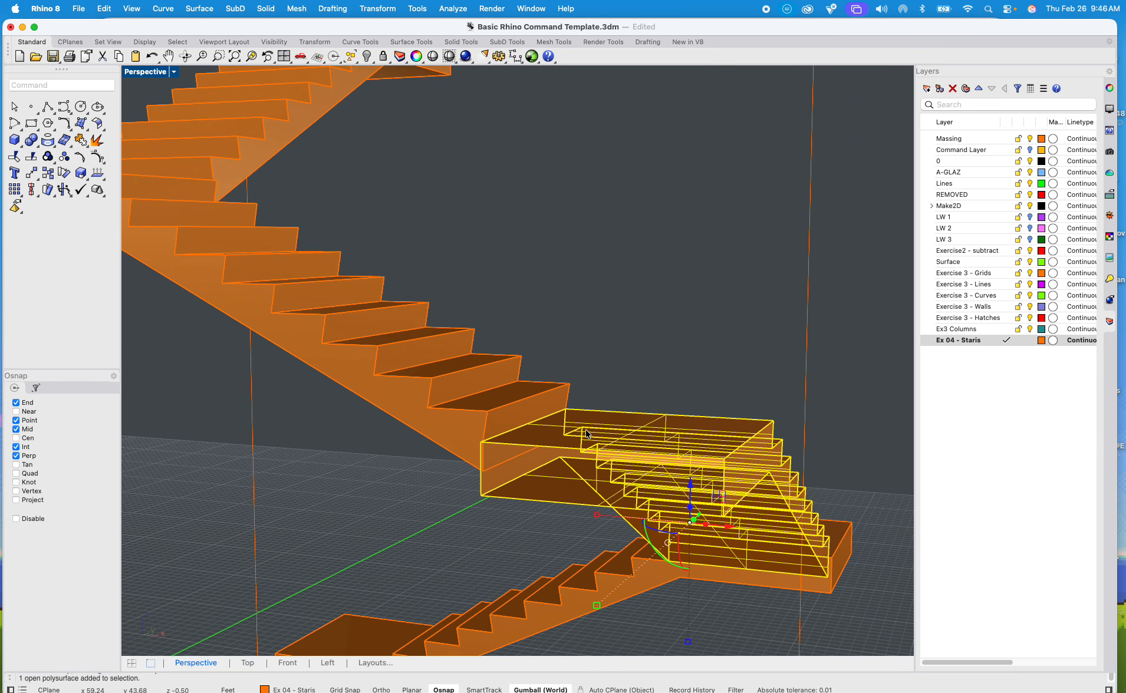
text(cap)
key(Return)
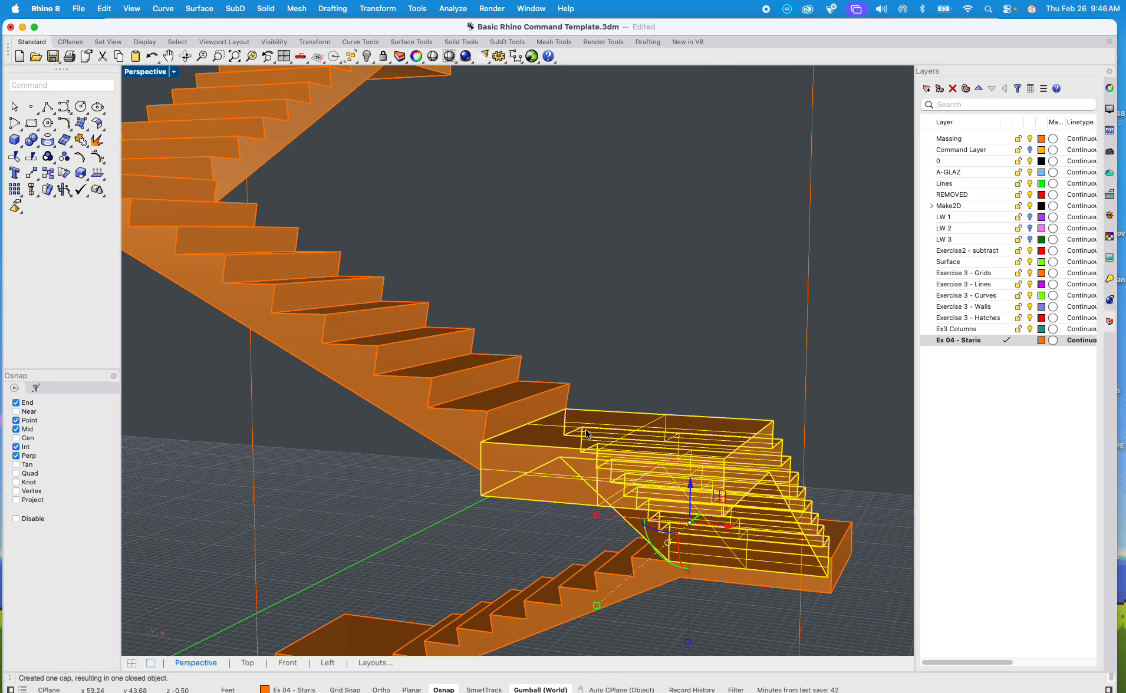
Step: Try to cap the next flight down, including its corner landing
click(596, 297)
right_drag(633, 349, 643, 283)
click(648, 489)
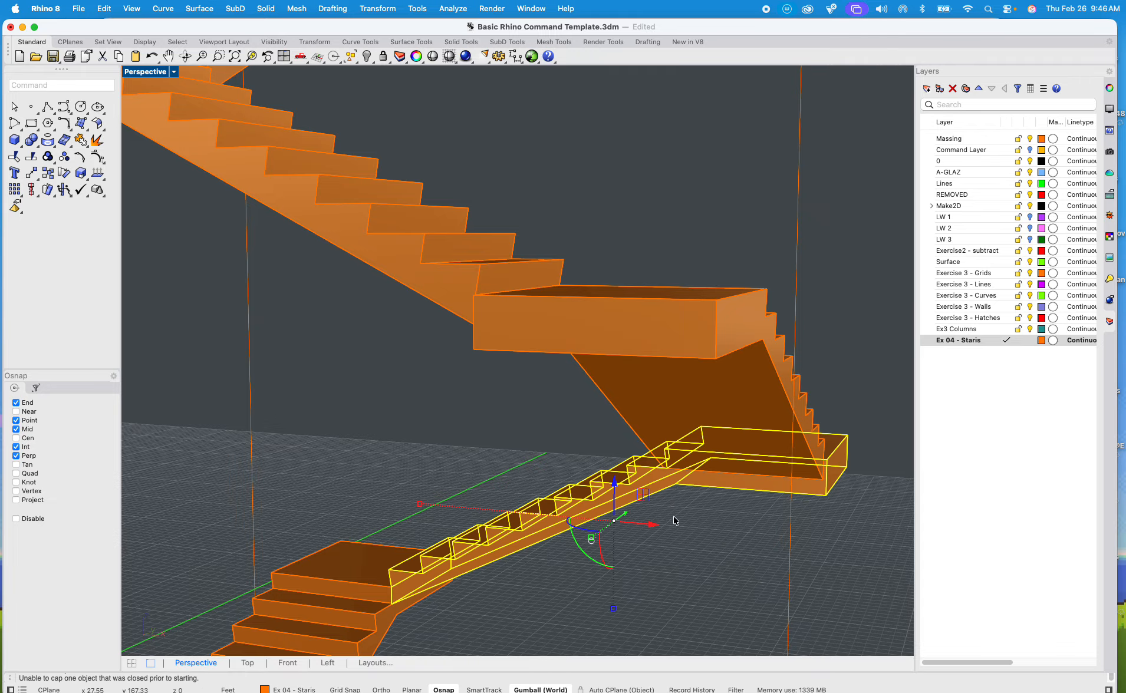
click(711, 558)
Step: Combine the five consecutive flights and landings of the upper staircase into one solid with BooleanUnion
scroll(701, 571, down, 5)
click(668, 435)
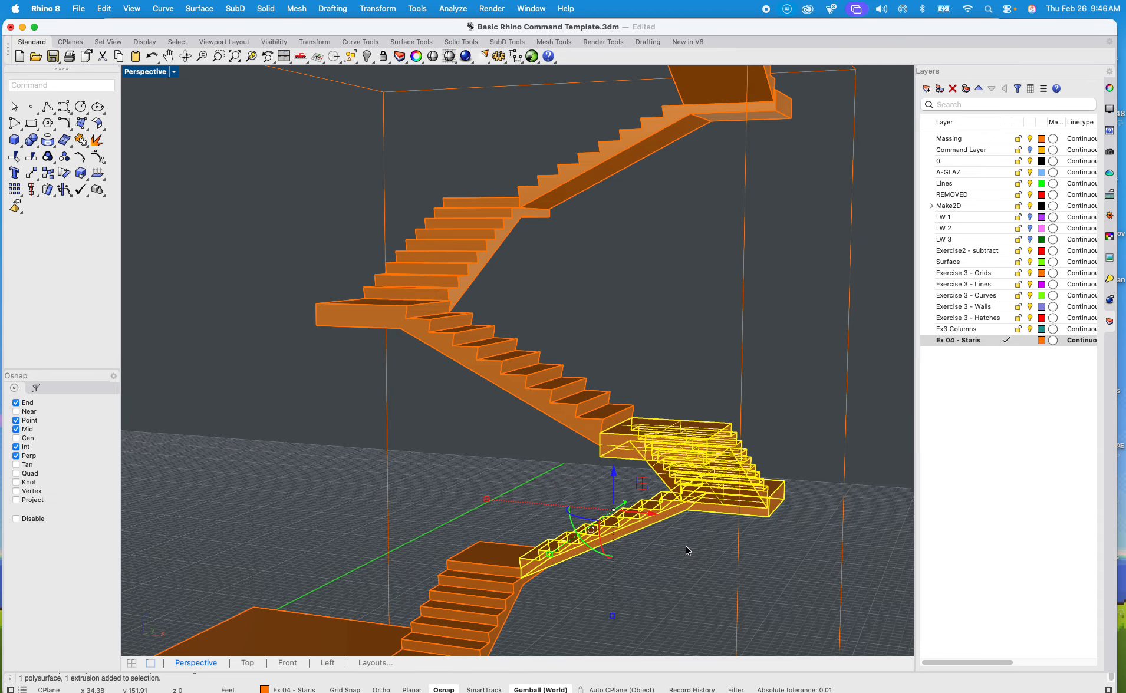
shift+click(584, 409)
shift+click(478, 261)
shift+click(584, 174)
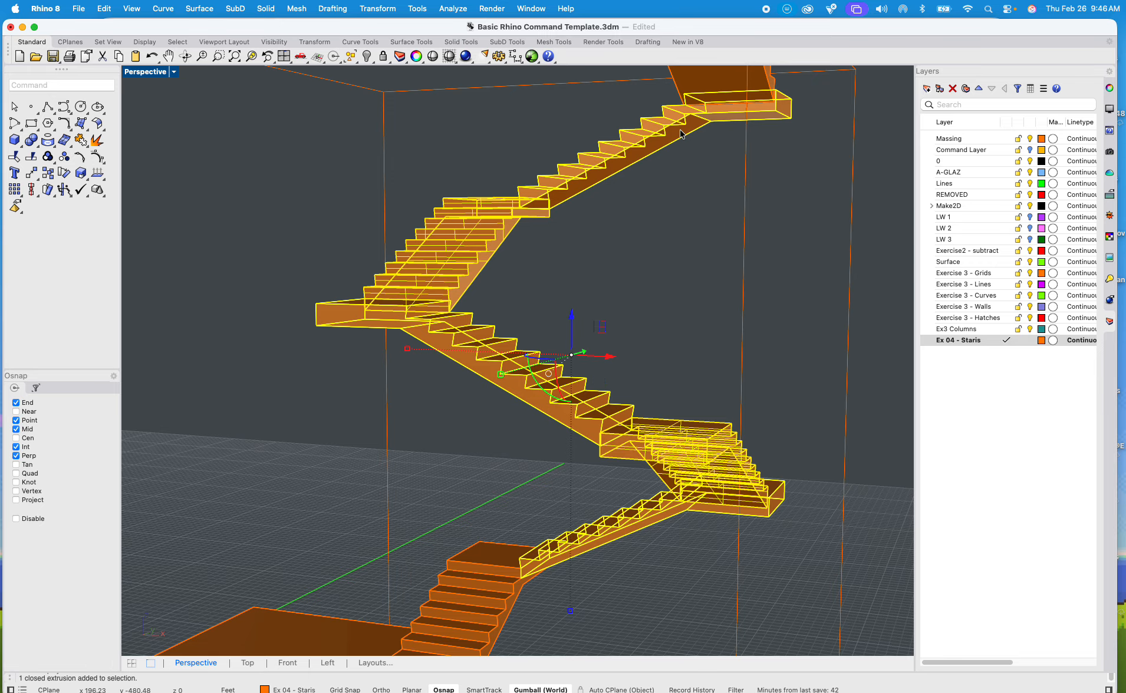
text(Box)
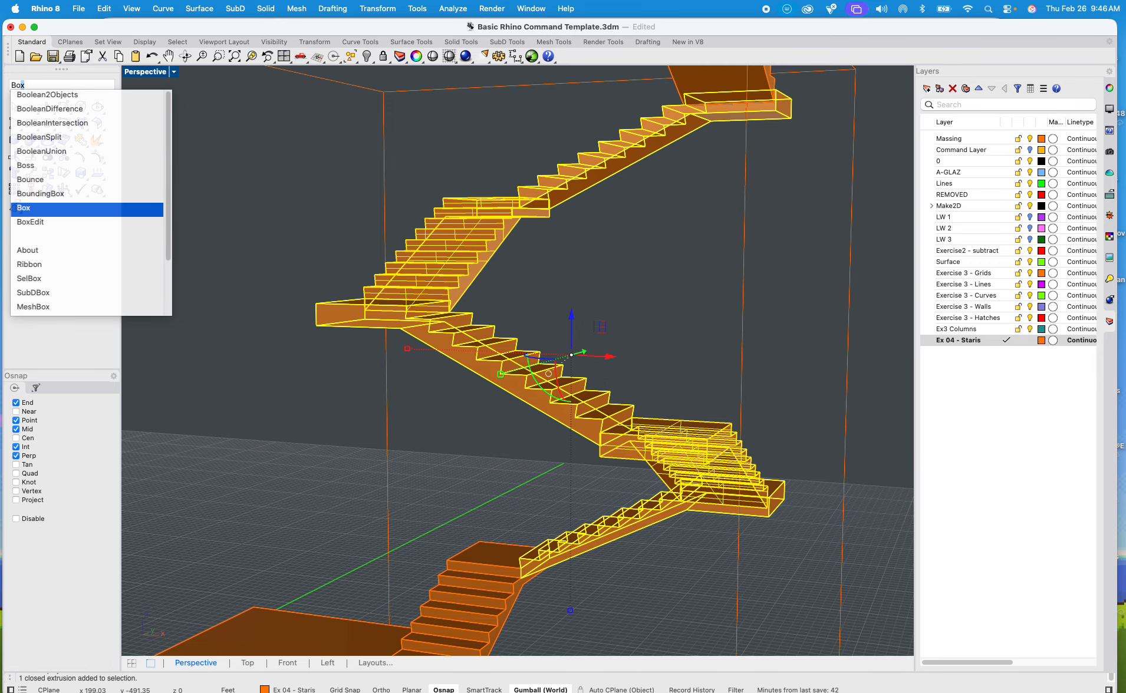
key(Up)
key(Up)
key(Up)
key(Up)
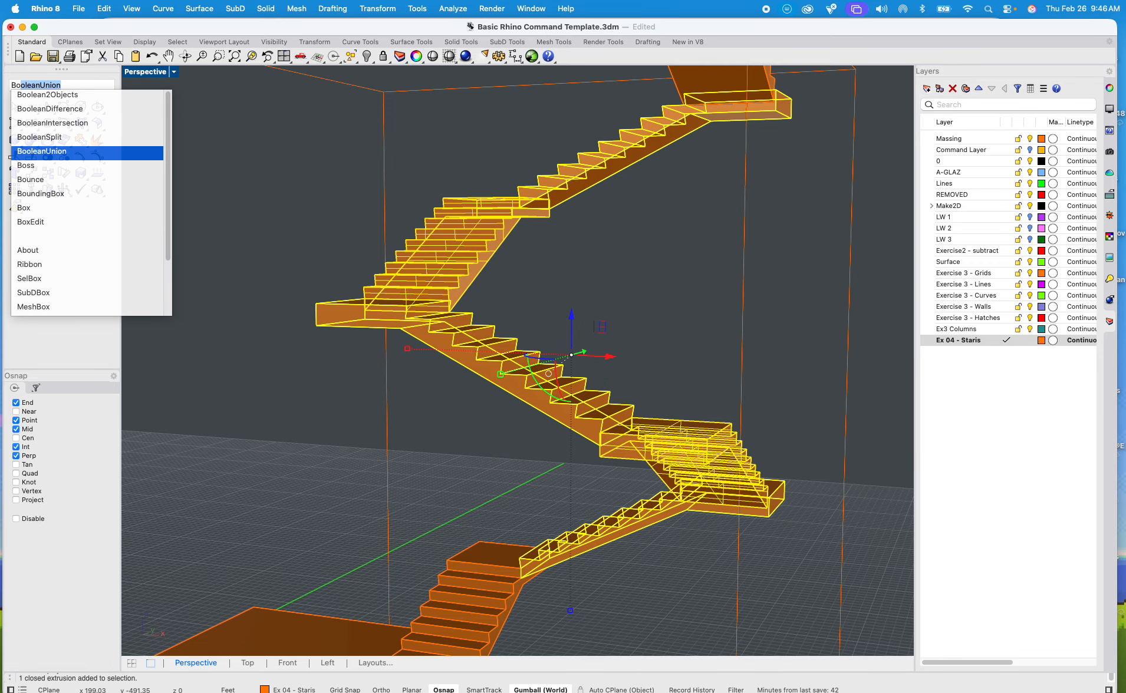
key(Return)
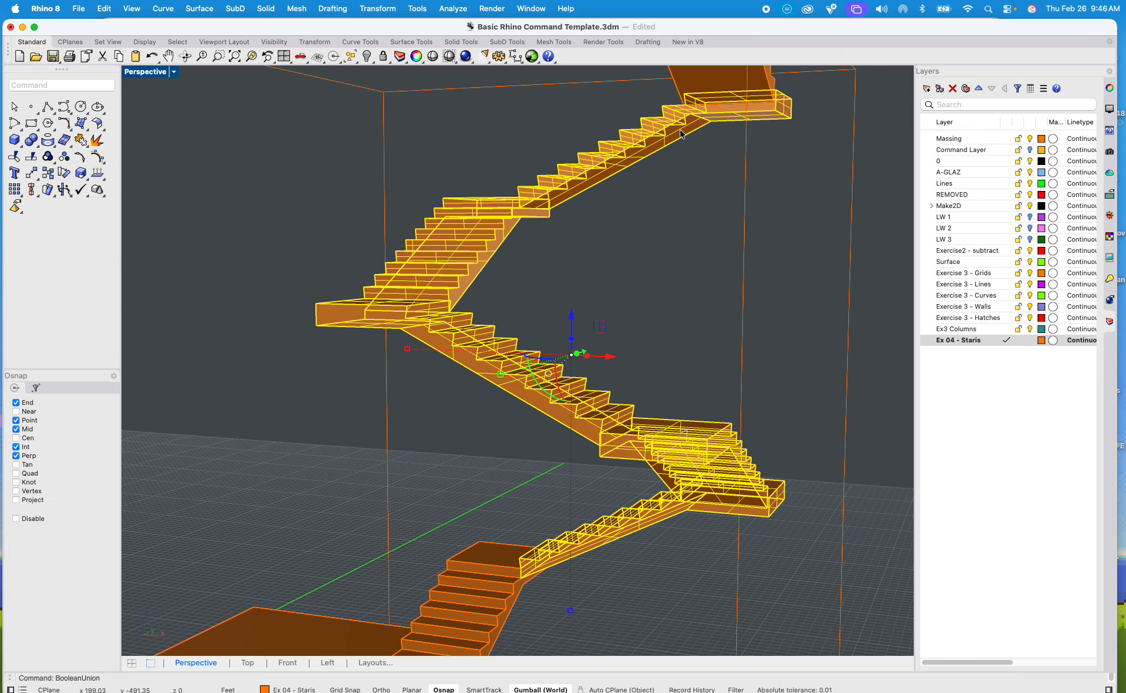
click(637, 294)
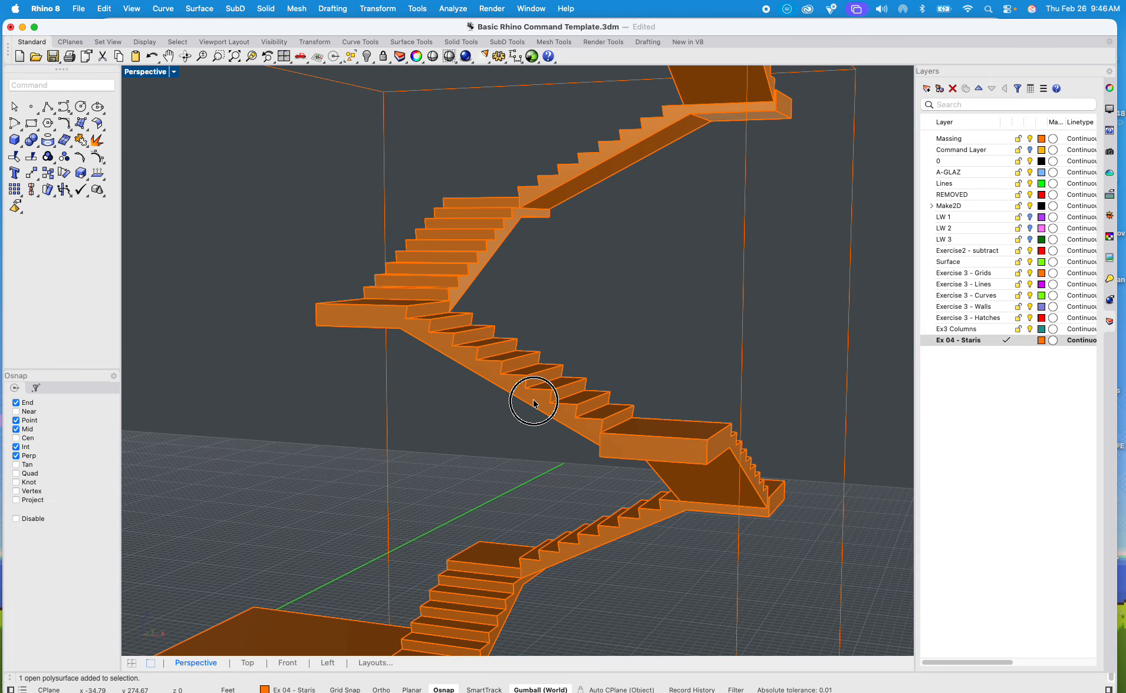
Step: Union the joined stack with the large platform and the flights and ramp around it, accepting the broken history
click(534, 401)
shift+click(497, 562)
scroll(525, 511, down, 5)
shift+right_drag(525, 511, 526, 368)
shift+click(400, 488)
shift+click(399, 510)
shift+click(531, 552)
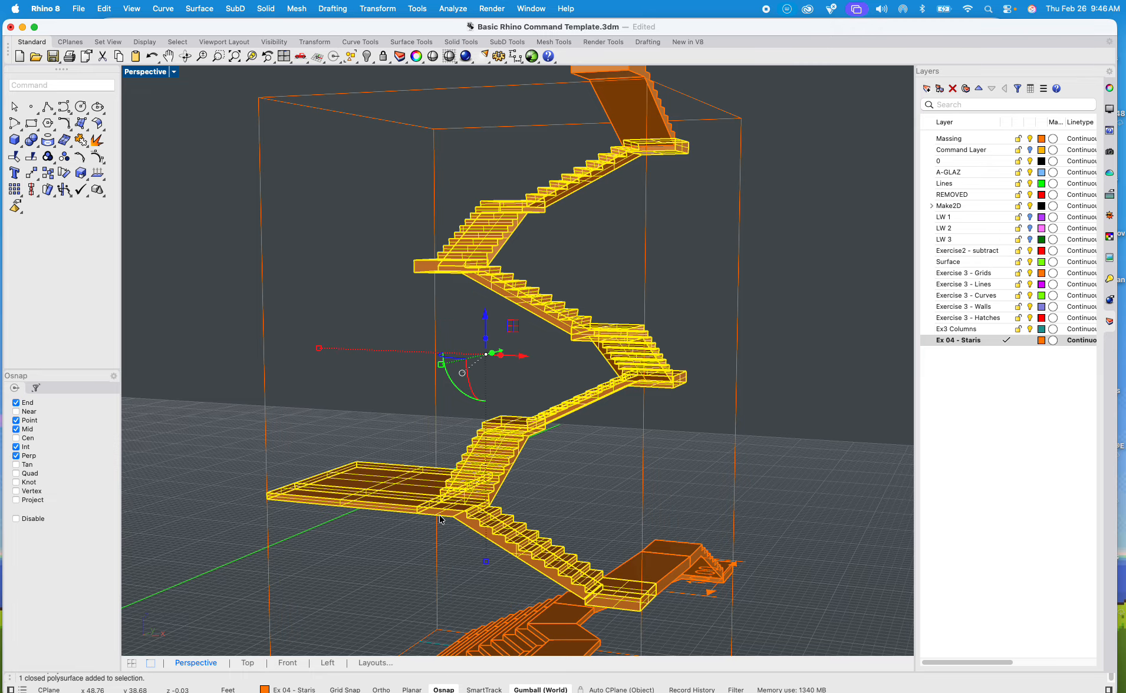
shift+click(659, 568)
shift+click(706, 555)
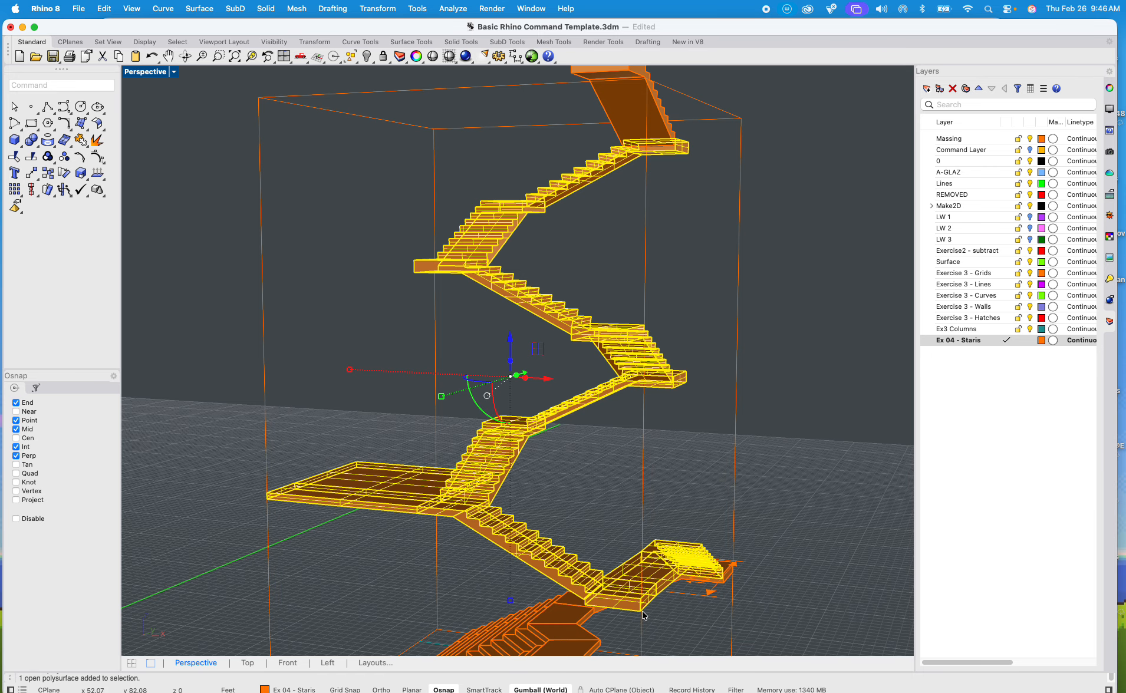
key(Return)
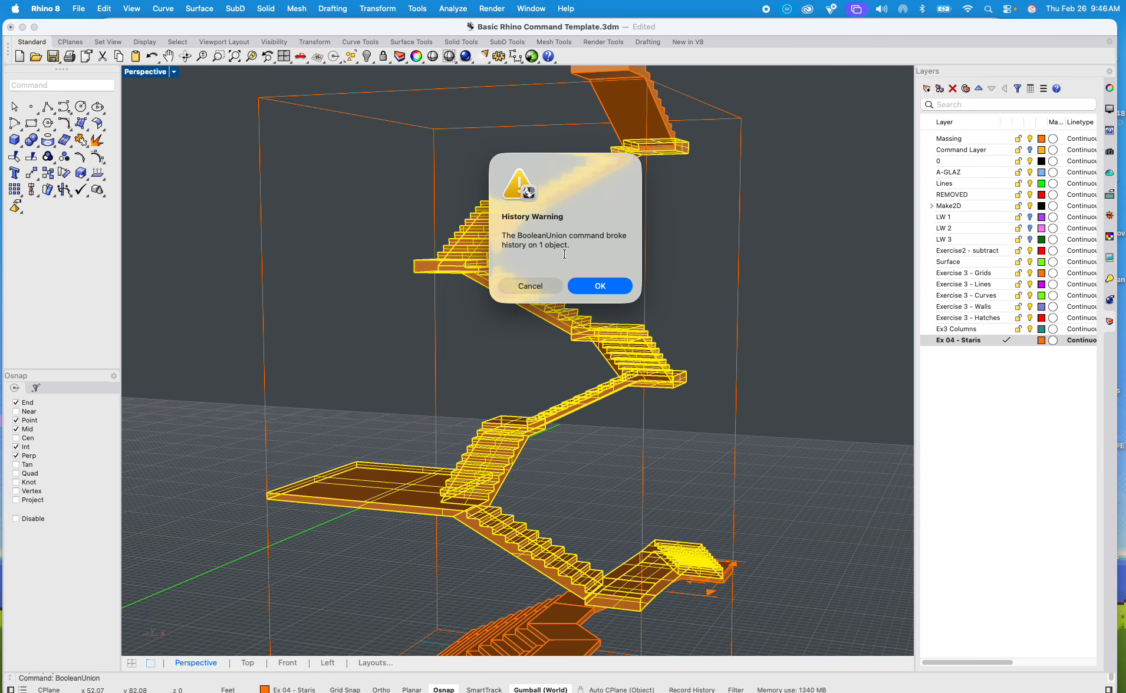
click(592, 288)
click(721, 279)
shift+right_drag(676, 319, 741, 304)
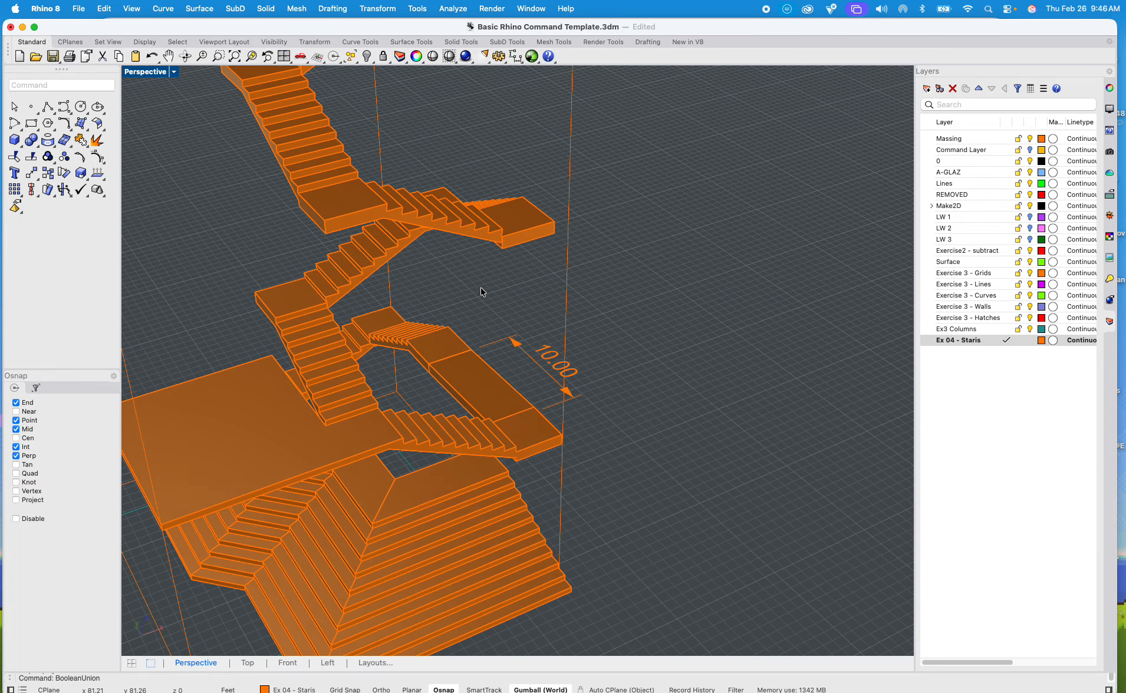
Step: Undo the last union and rerun it on the same objects, capturing a screenshot of the history warning before accepting it
key(super+z)
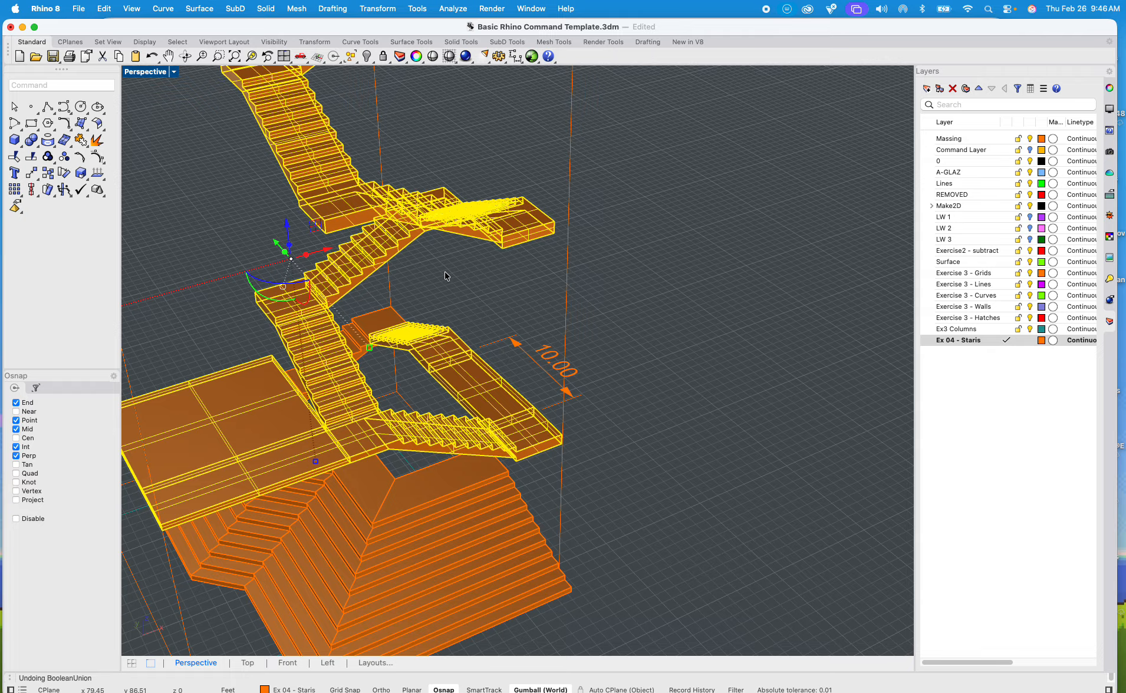
right_drag(446, 280, 577, 257)
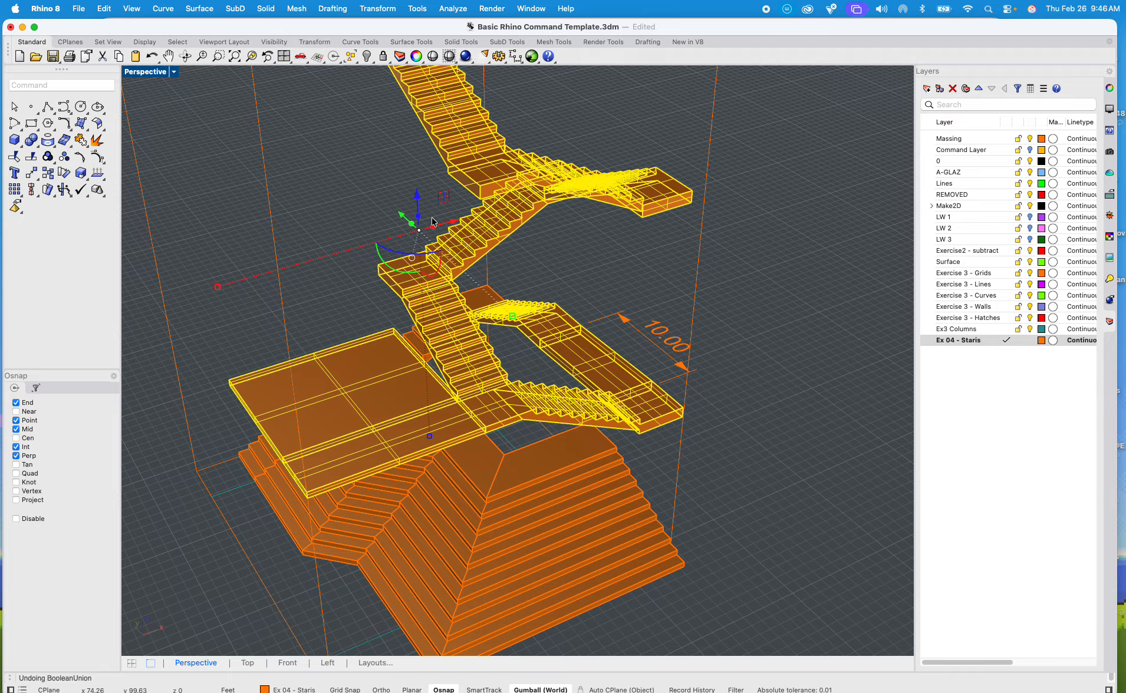
right_click(273, 162)
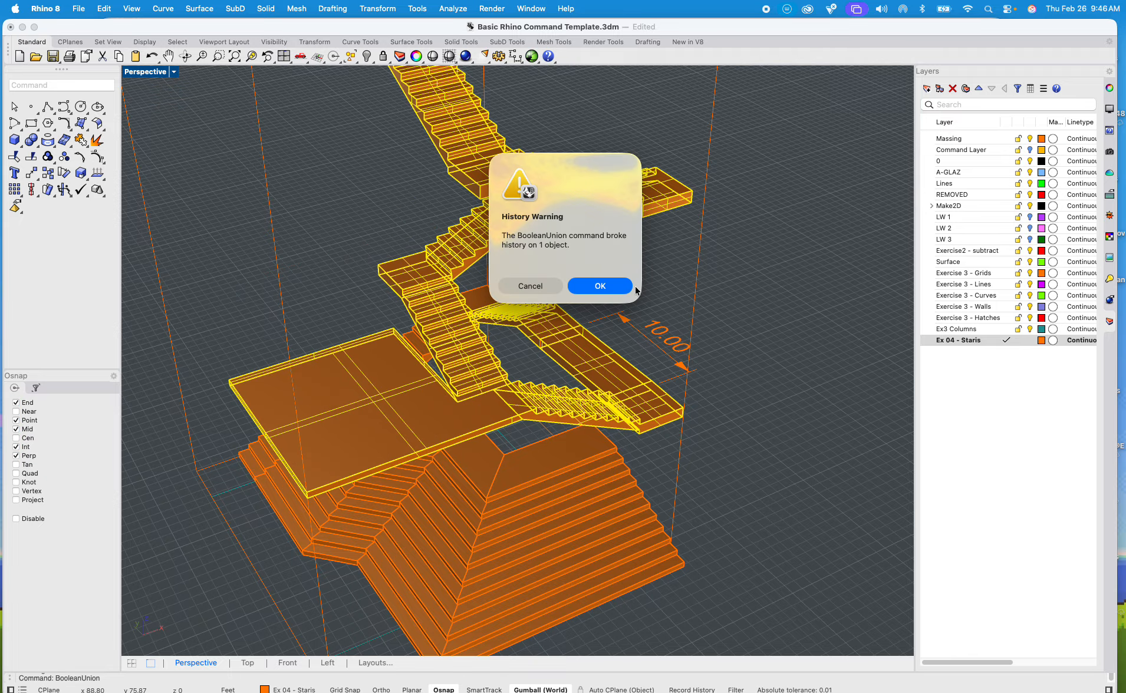
key(super+shift+4)
drag(475, 141, 644, 286)
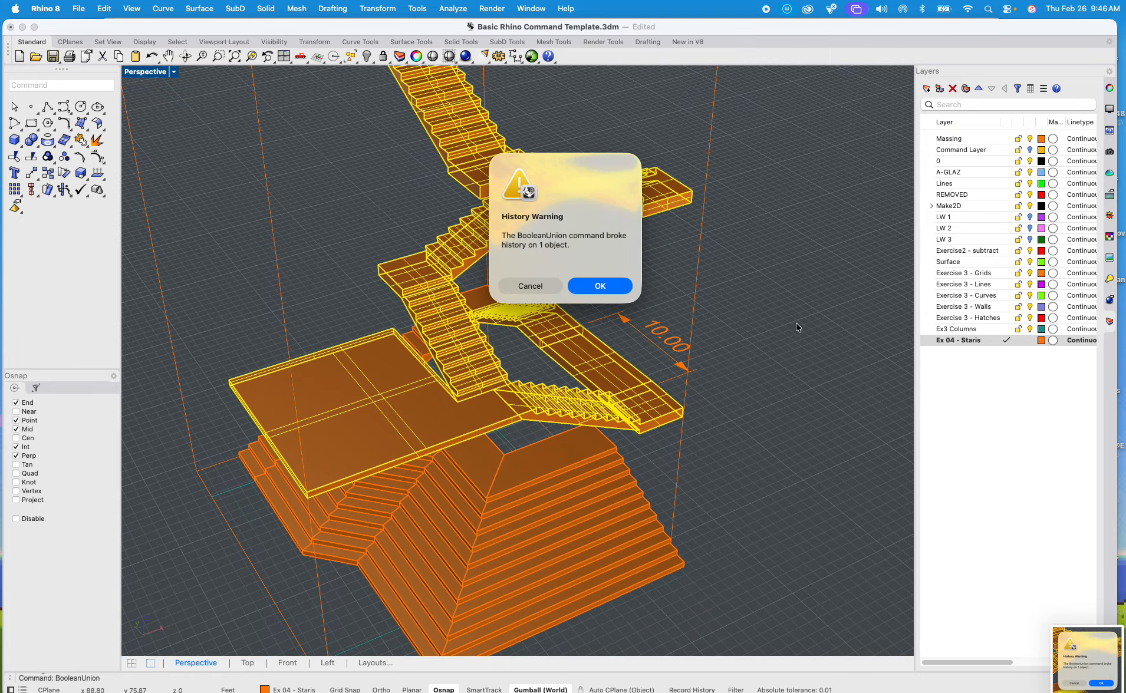
click(592, 288)
click(713, 304)
Step: Delete the leftover object lying on the ground beside the profile lines next to the staircase
scroll(616, 268, up, 5)
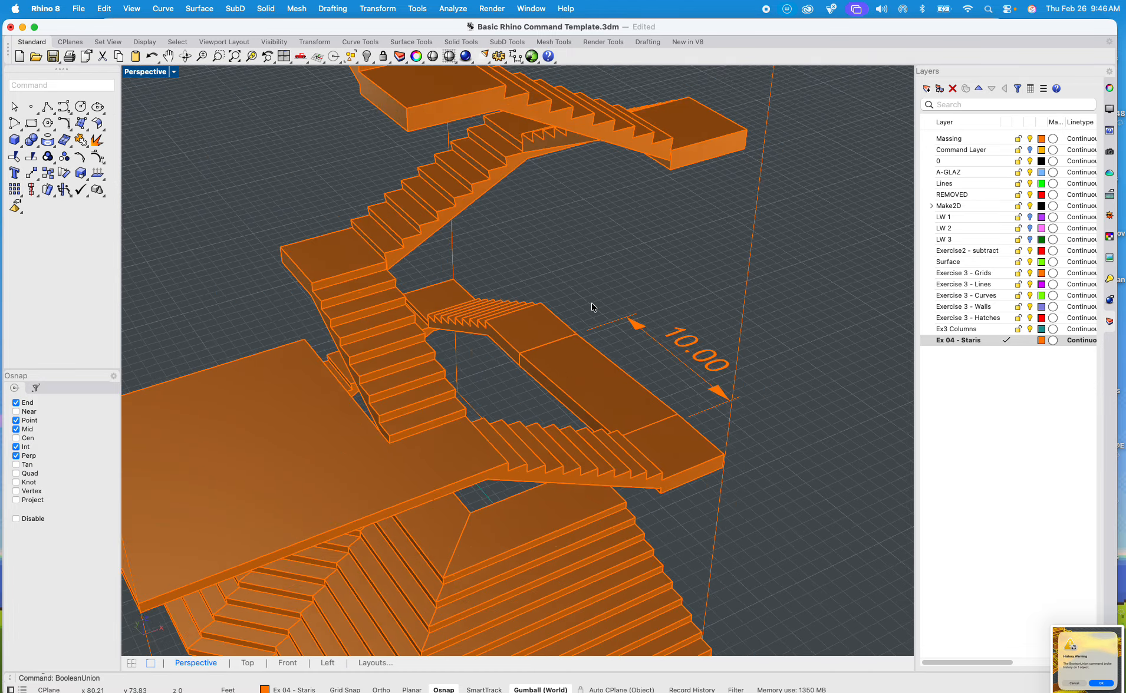
shift+right_drag(689, 249, 717, 201)
right_drag(563, 305, 574, 490)
scroll(564, 263, down, 8)
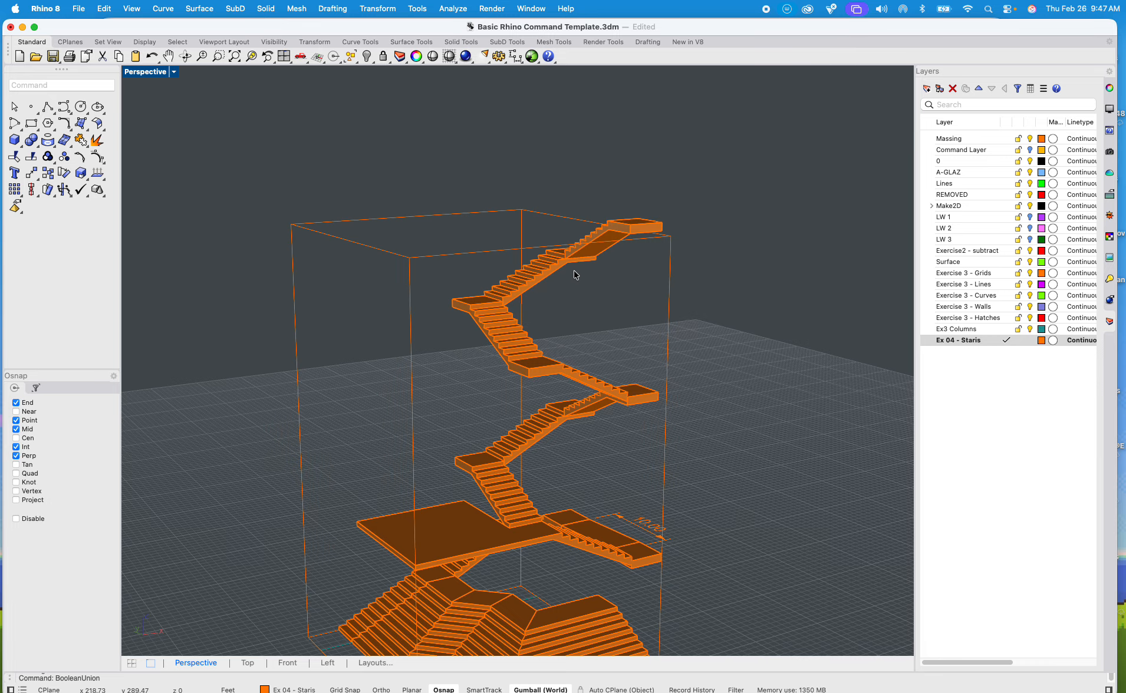
shift+right_drag(567, 290, 543, 154)
shift+right_drag(508, 381, 591, 350)
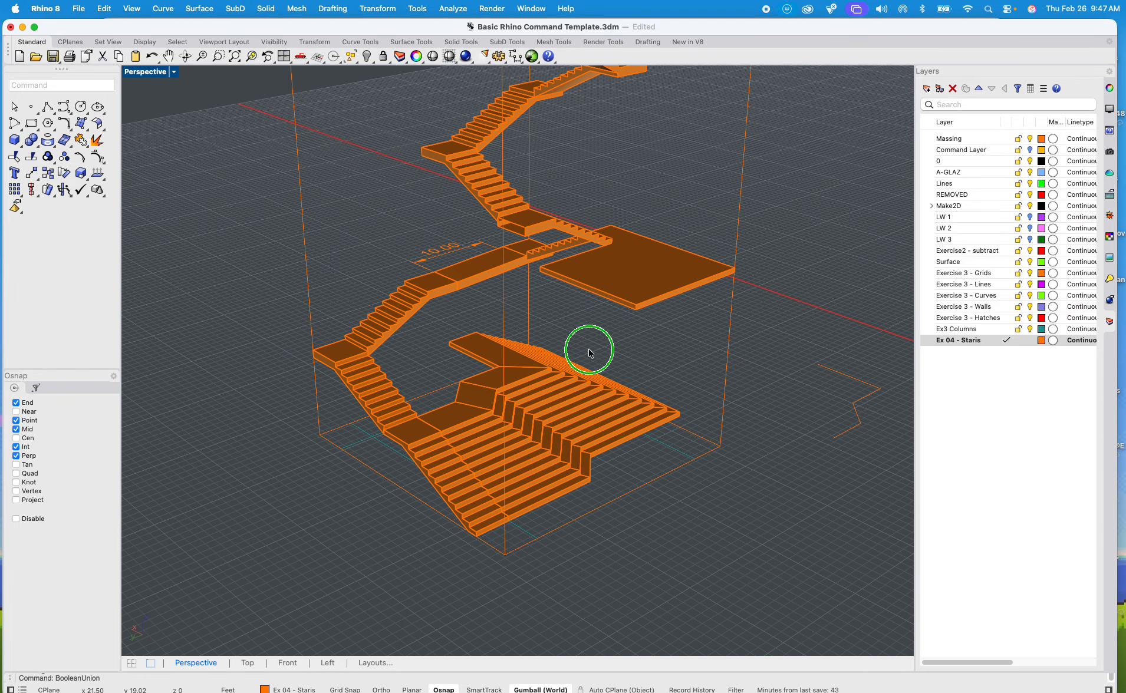
scroll(591, 350, down, 8)
click(751, 391)
key(Delete)
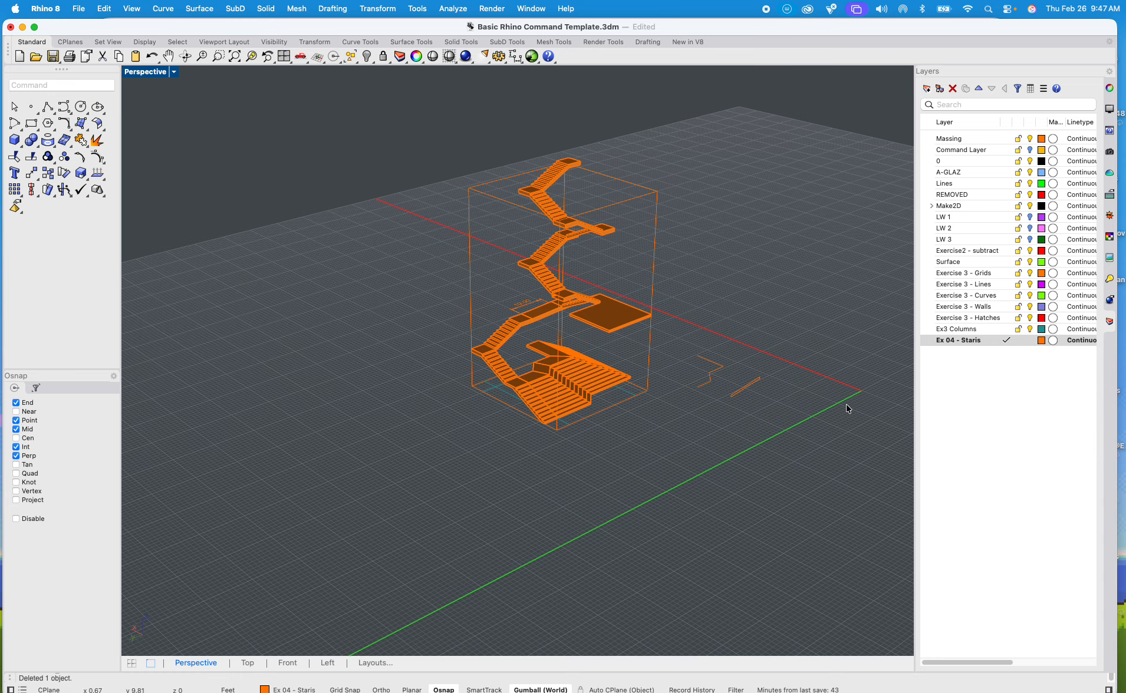
Step: Create a new layer named Rails
click(967, 417)
right_click(968, 416)
click(980, 426)
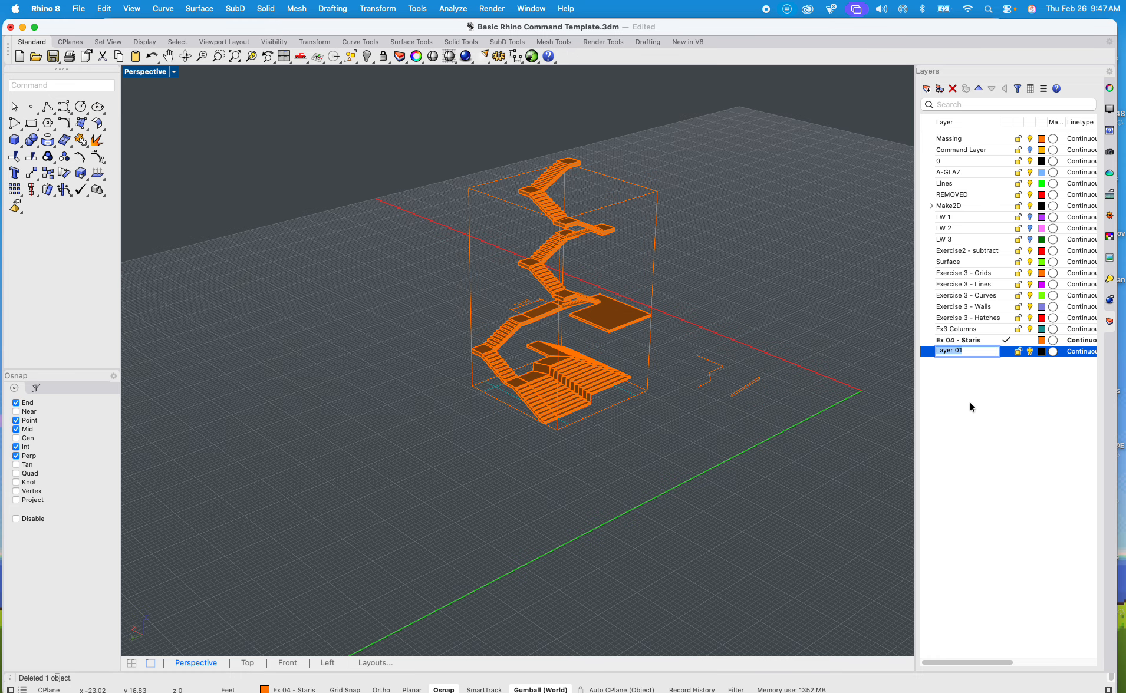
text(Rails)
click(996, 435)
Step: Set the Rails layer's color to Magenta
click(1042, 352)
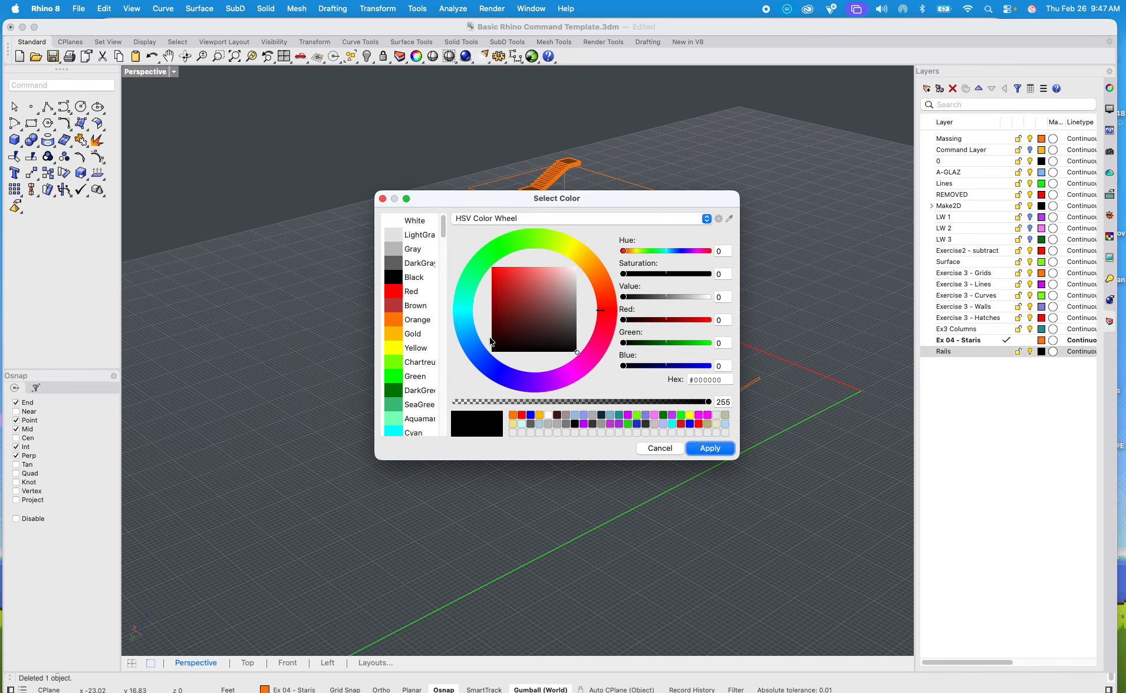
scroll(416, 358, down, 5)
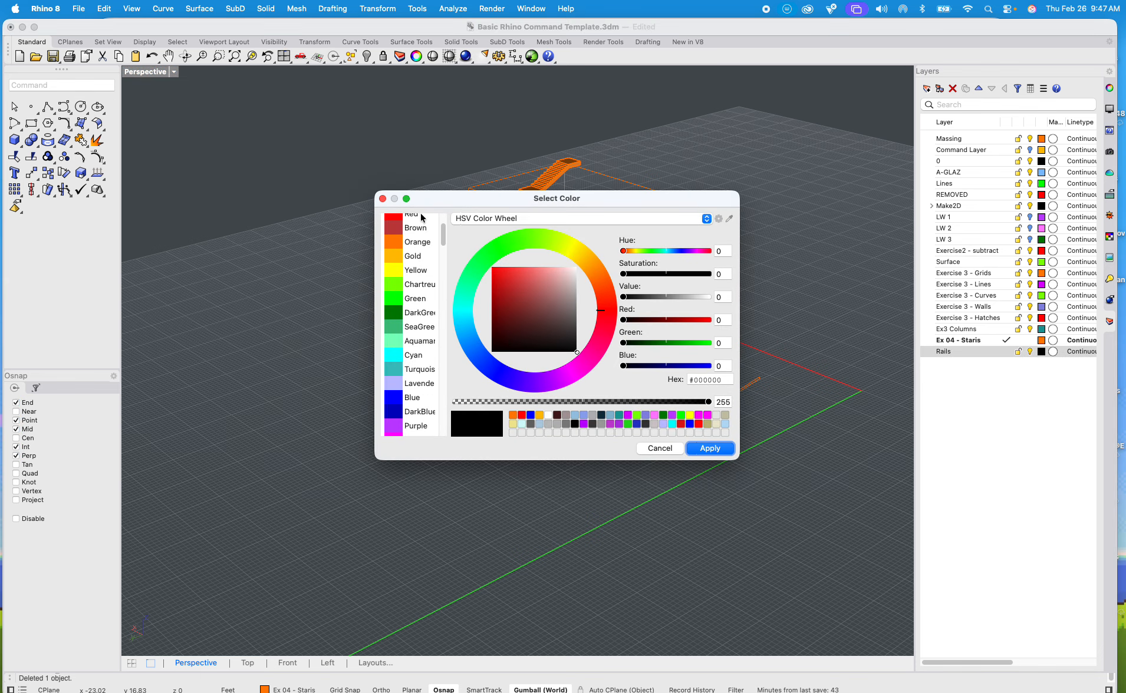
scroll(412, 356, down, 1)
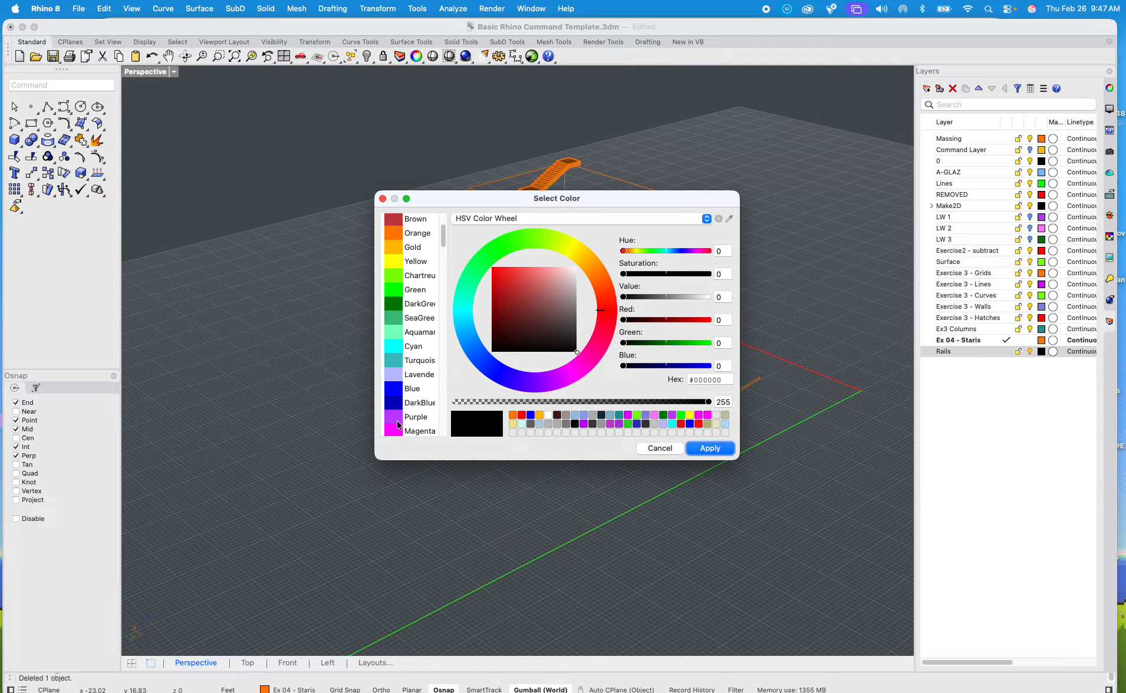
scroll(400, 418, down, 3)
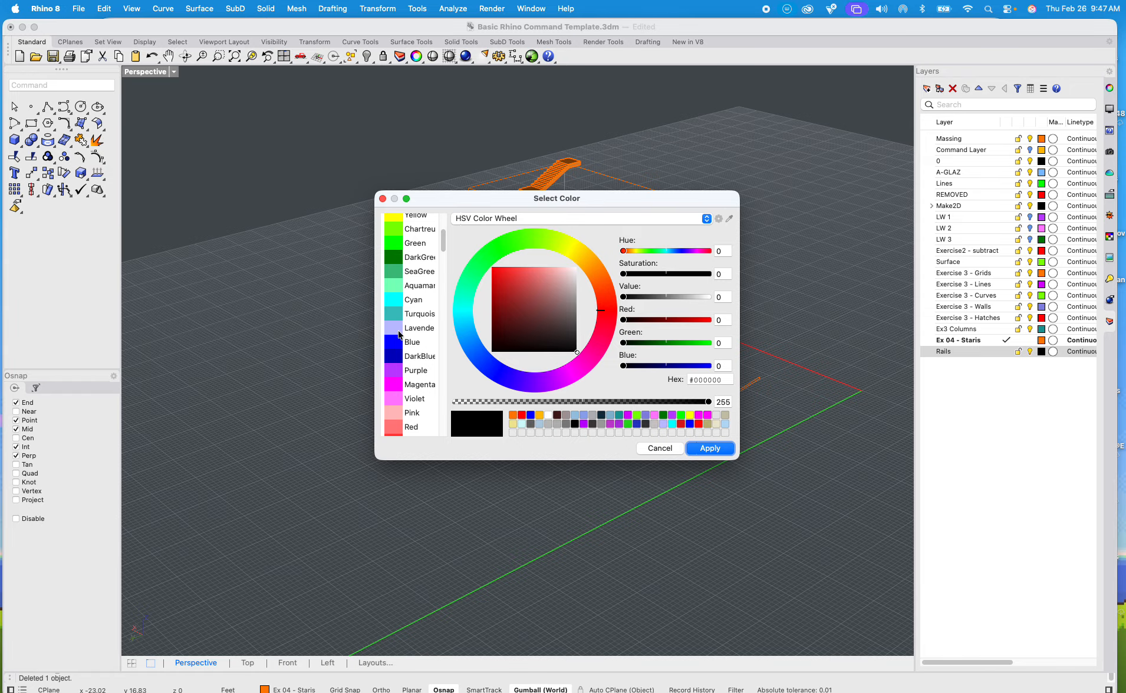
click(395, 371)
click(402, 385)
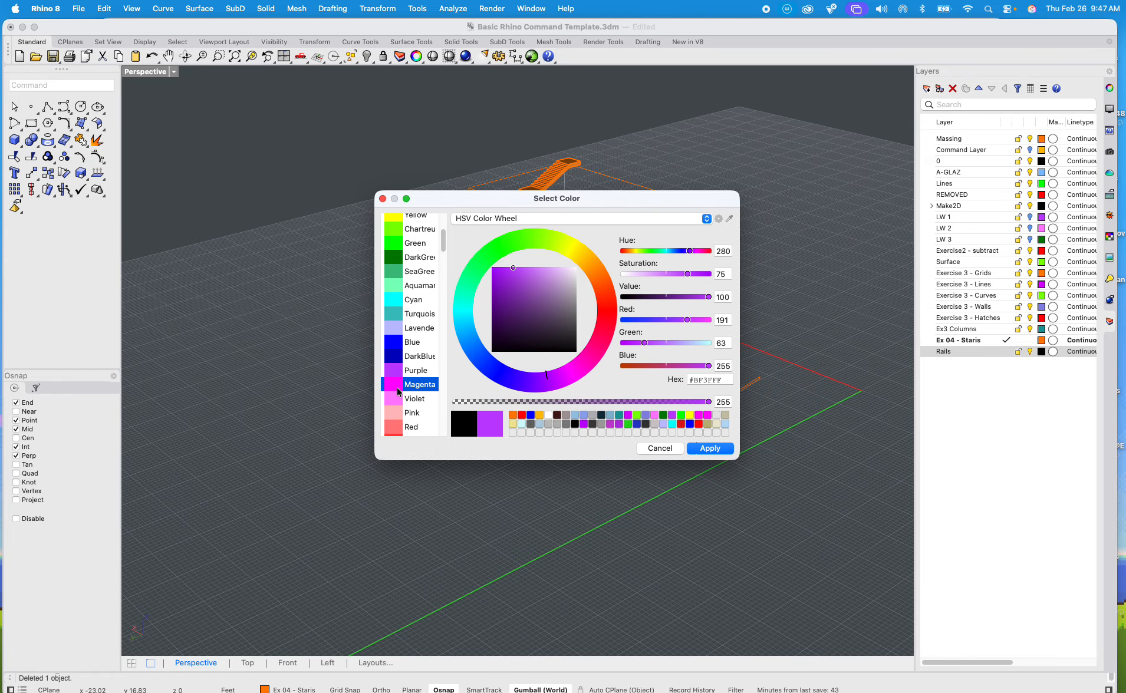
click(710, 448)
scroll(448, 342, up, 10)
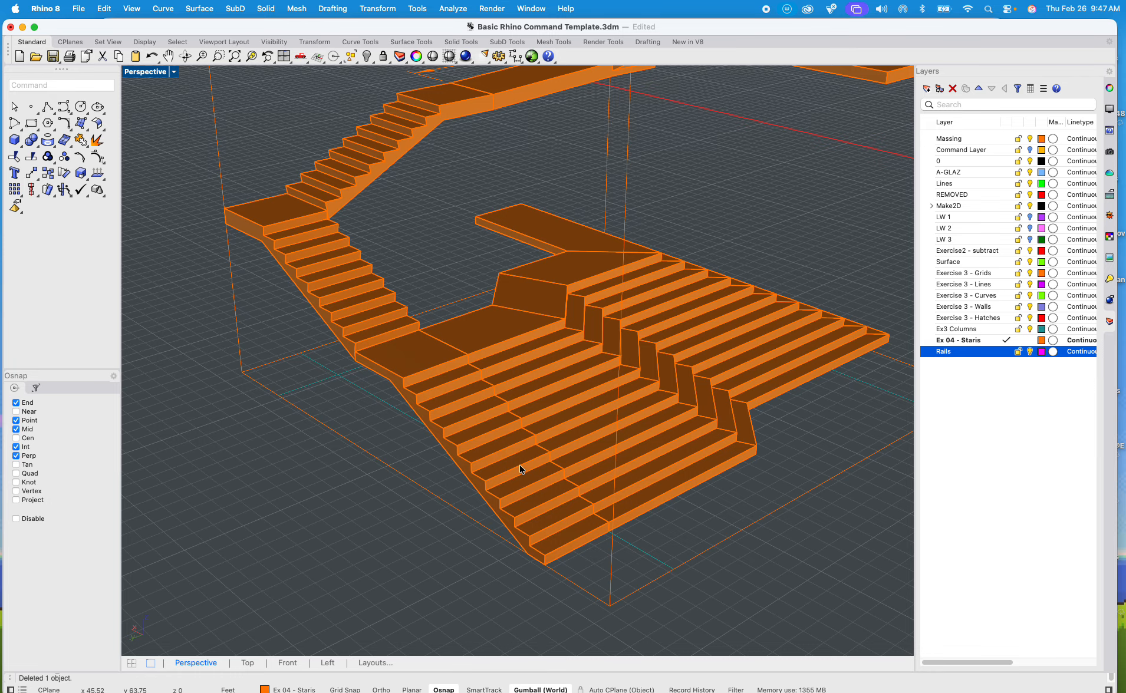
text(polyline)
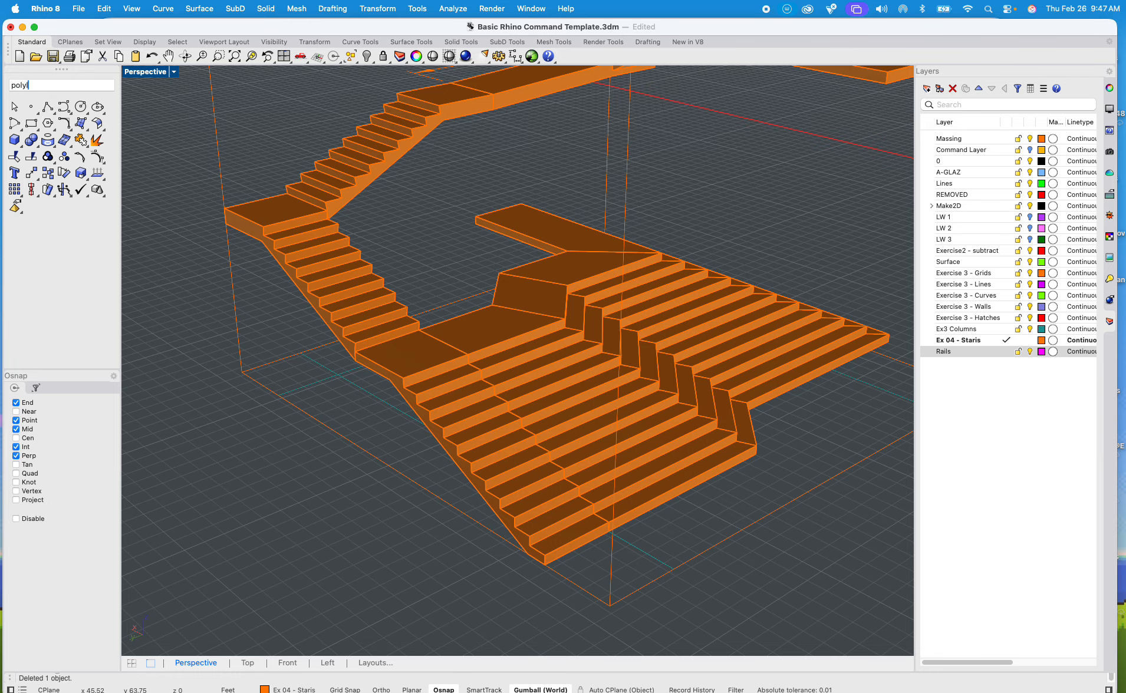
key(Return)
scroll(520, 465, up, 10)
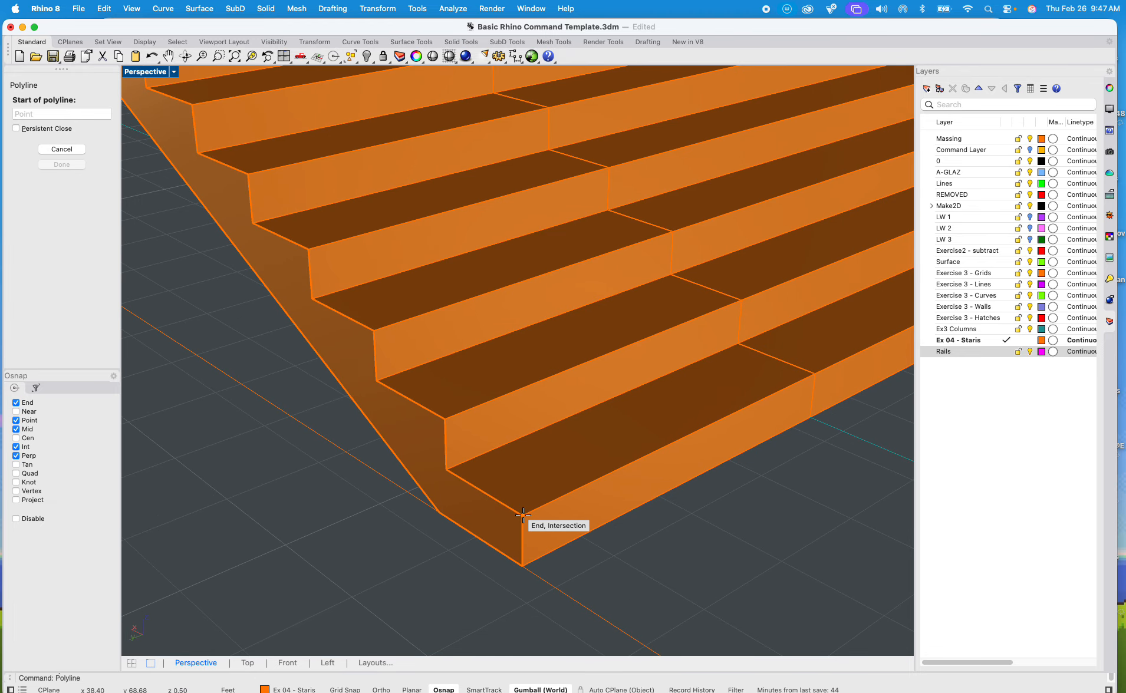
click(523, 515)
scroll(543, 364, down, 8)
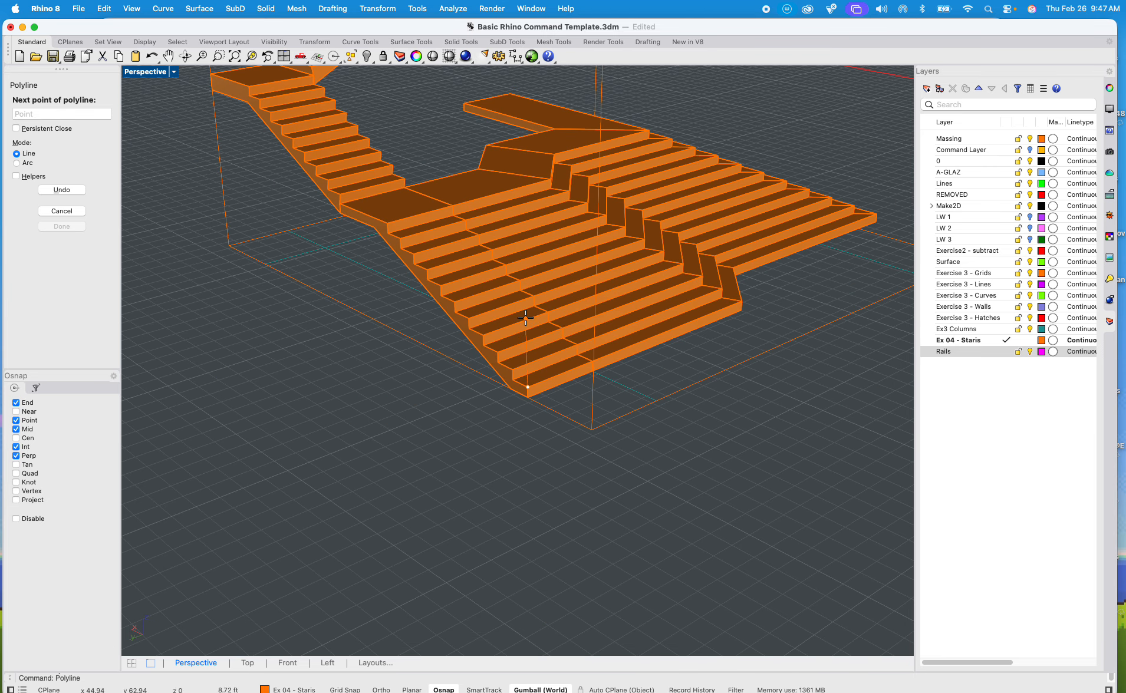
key(Escape)
Step: Make Rails the current layer and start a polyline from the lowest step's outer corner up the flight's nosings to the first landing
double_click(956, 354)
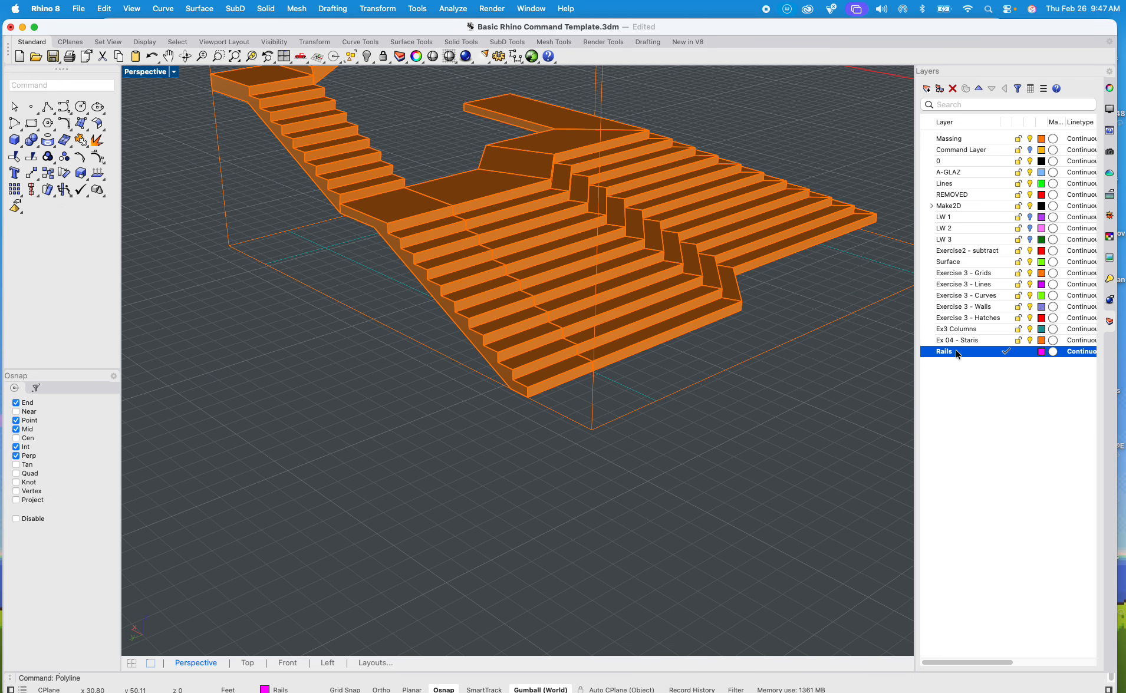
key(Return)
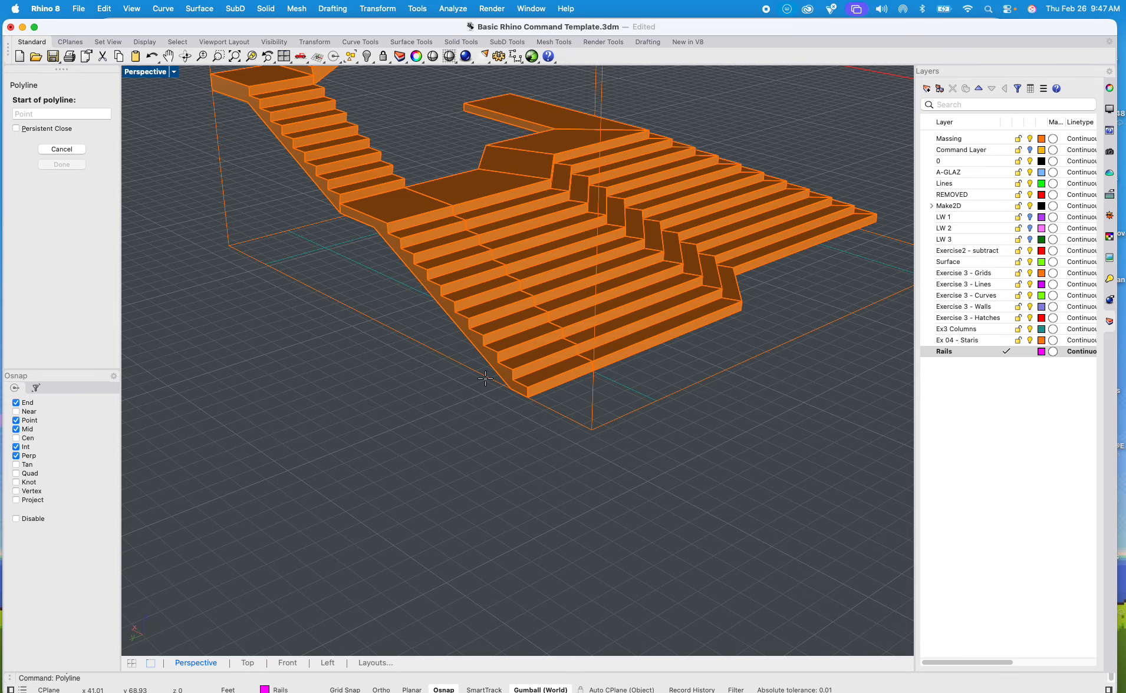
scroll(510, 384, up, 10)
click(605, 398)
scroll(604, 396, down, 12)
shift+right_drag(541, 250, 558, 369)
scroll(548, 359, up, 5)
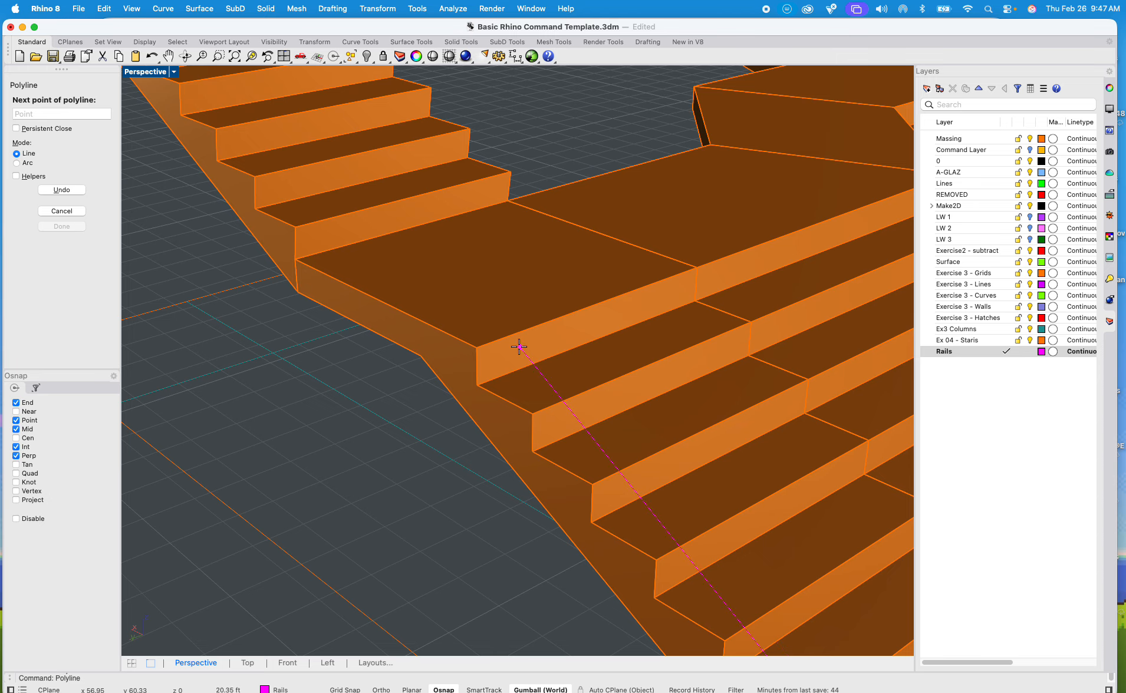
click(478, 348)
Step: Continue the rail polyline along the landing edge, up the first riser and up the second flight to the next landing
scroll(296, 254, up, 5)
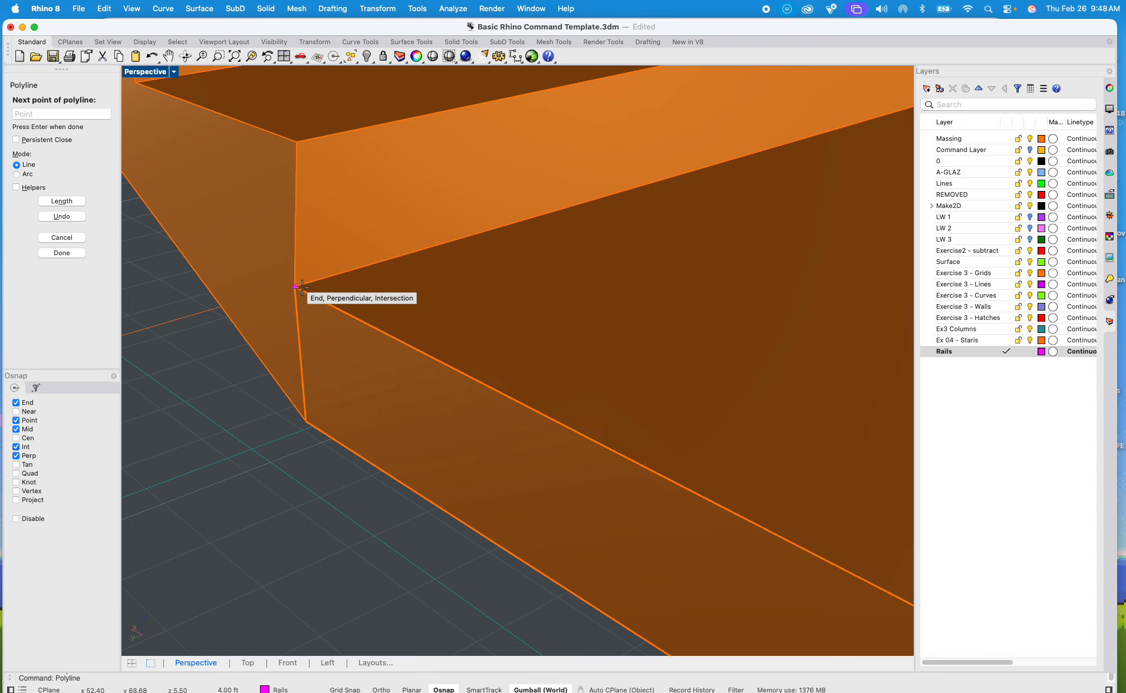
click(296, 287)
click(300, 142)
scroll(299, 142, down, 10)
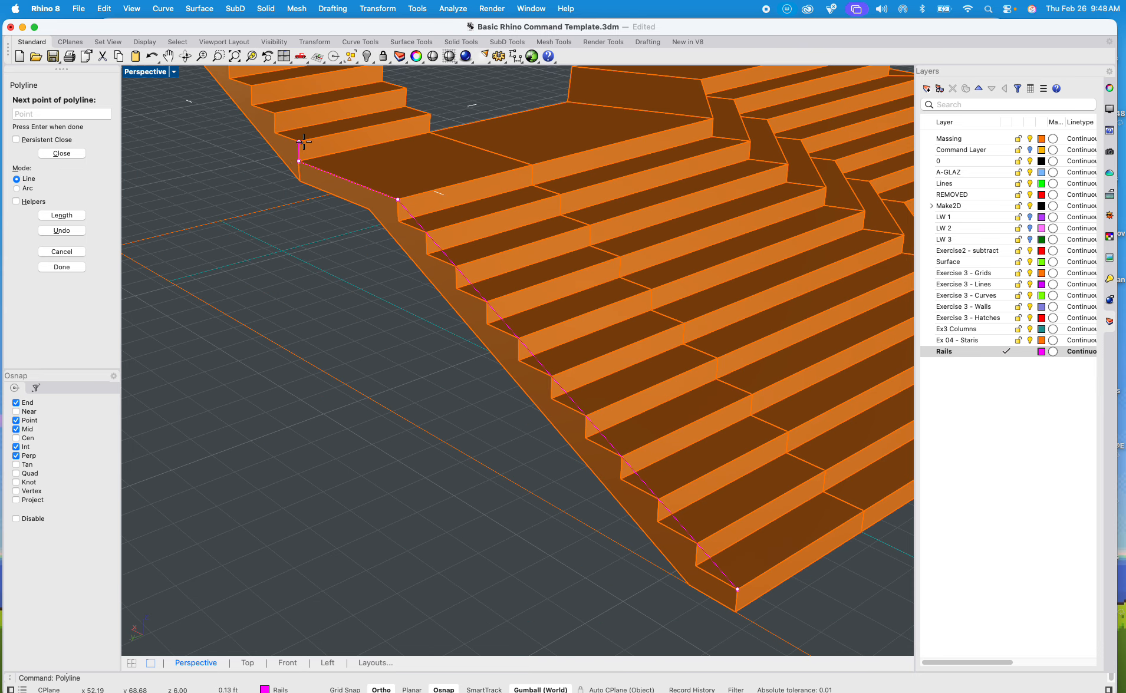
shift+right_drag(302, 143, 420, 392)
scroll(256, 150, up, 2)
scroll(256, 150, up, 2)
click(240, 221)
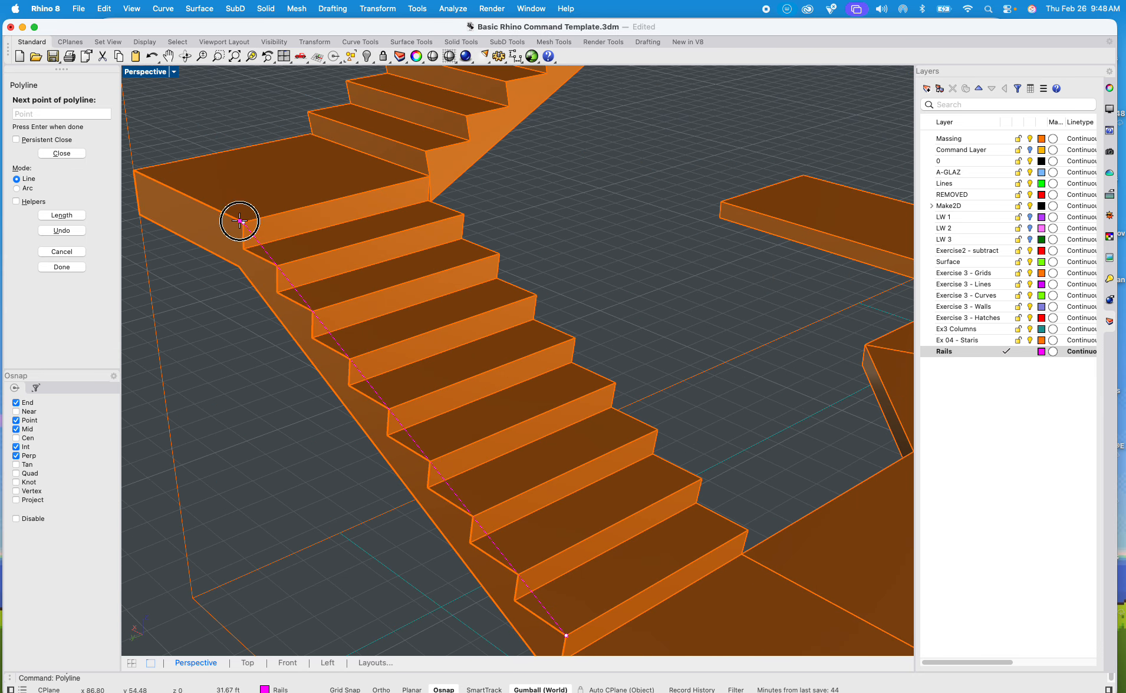
Step: Carry the rail polyline around the landing's outer edges to its corner at the next flight and end it there
shift+right_drag(198, 255, 290, 296)
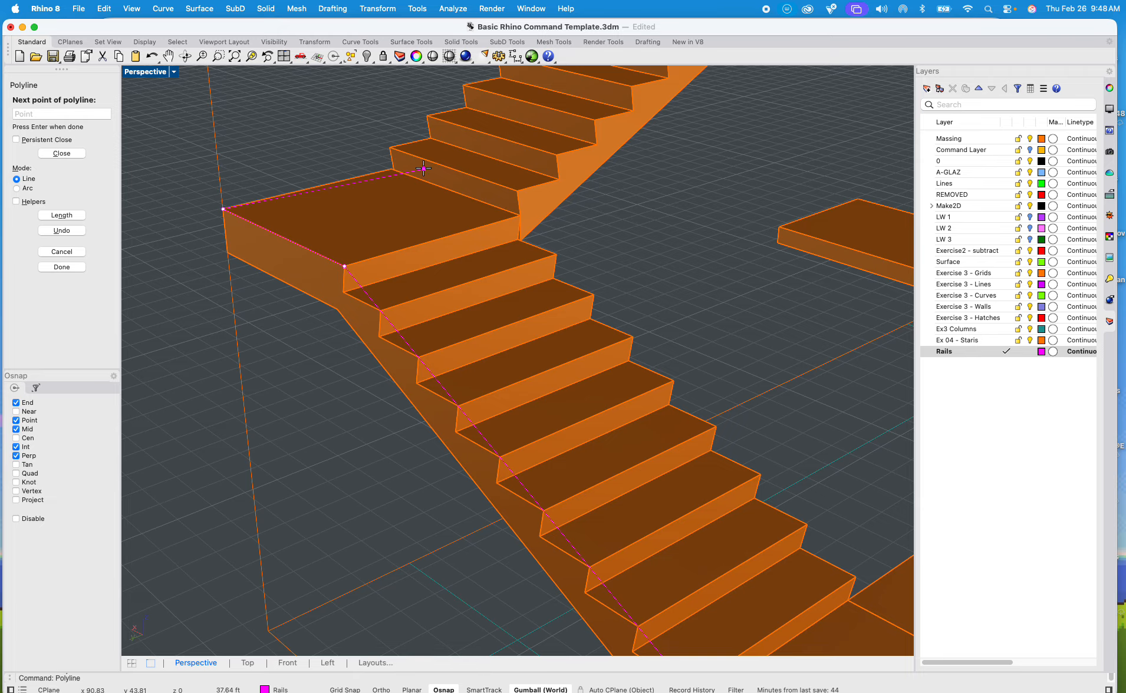
scroll(395, 171, up, 3)
scroll(401, 172, up, 5)
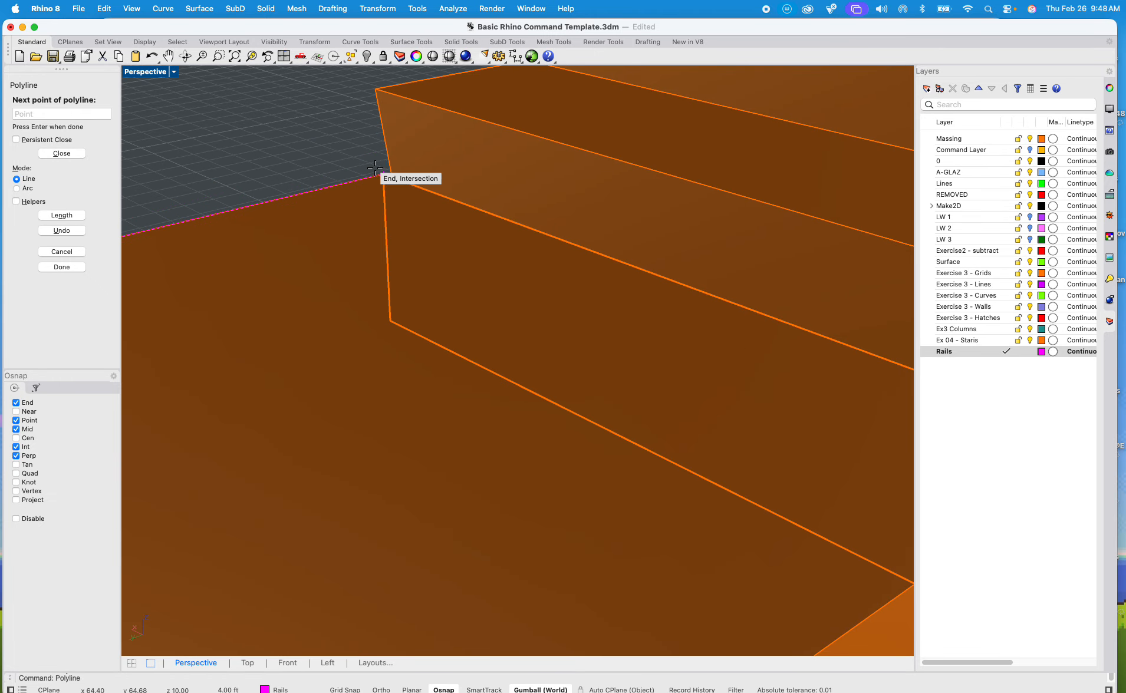
click(383, 174)
shift+right_drag(382, 175, 502, 291)
shift+right_drag(412, 254, 607, 208)
shift+right_drag(221, 272, 490, 217)
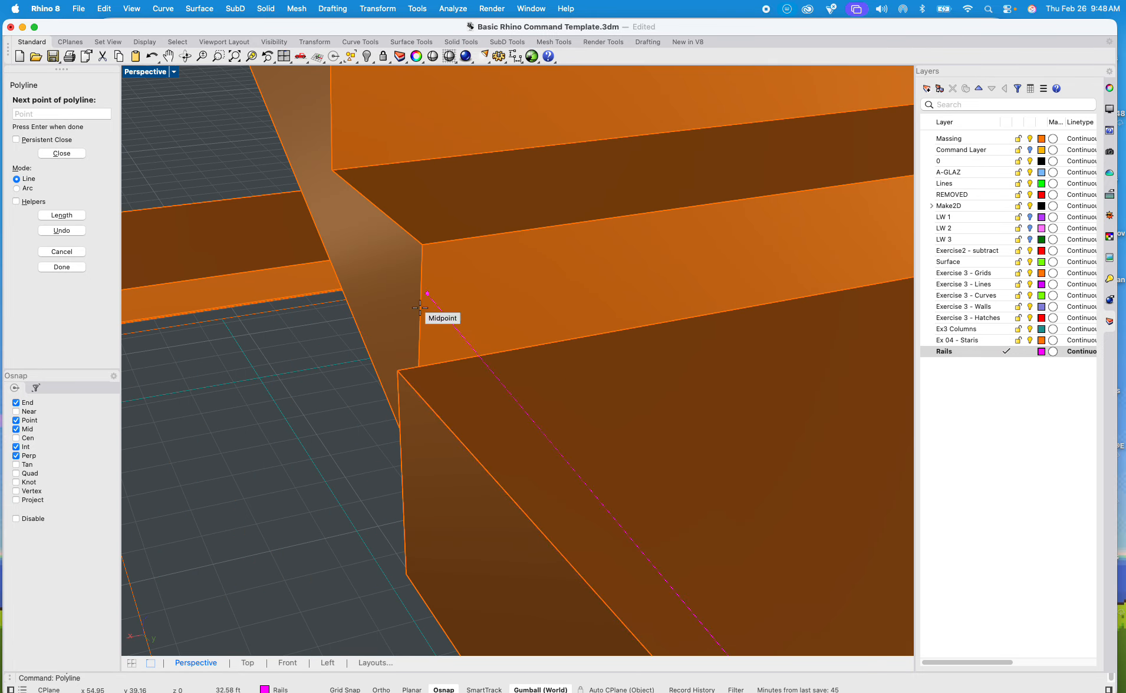
click(398, 372)
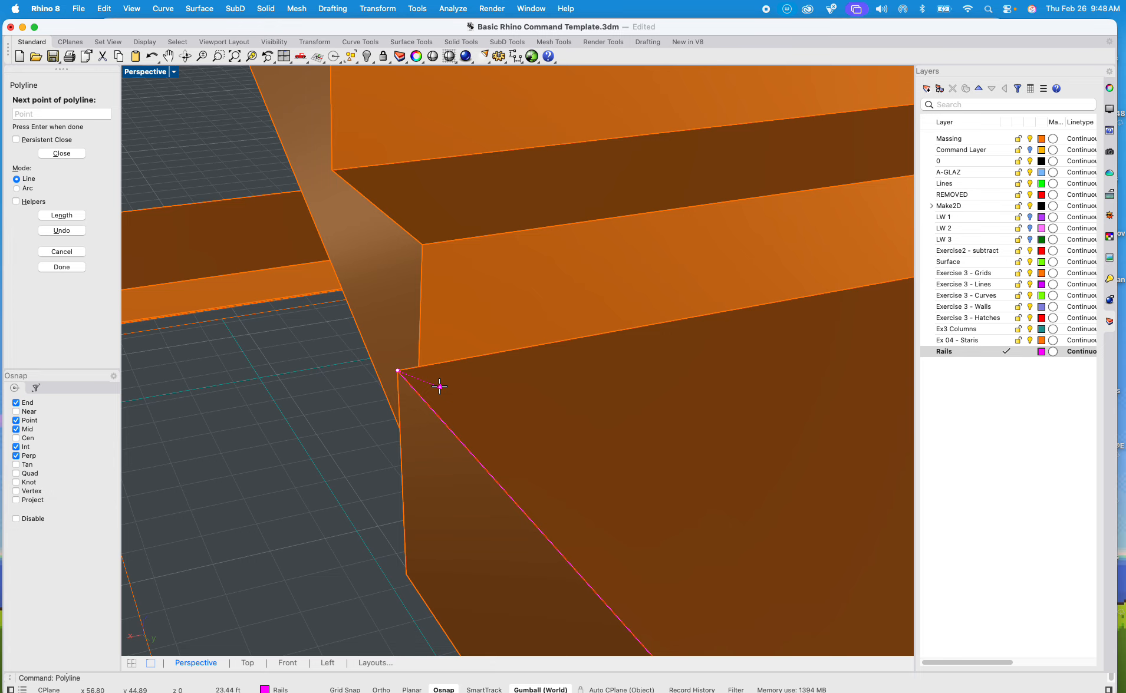
key(Return)
Step: Extrude the next flight's side face with ExtrudeSrf as a solid, out to the landing's corner
click(389, 305)
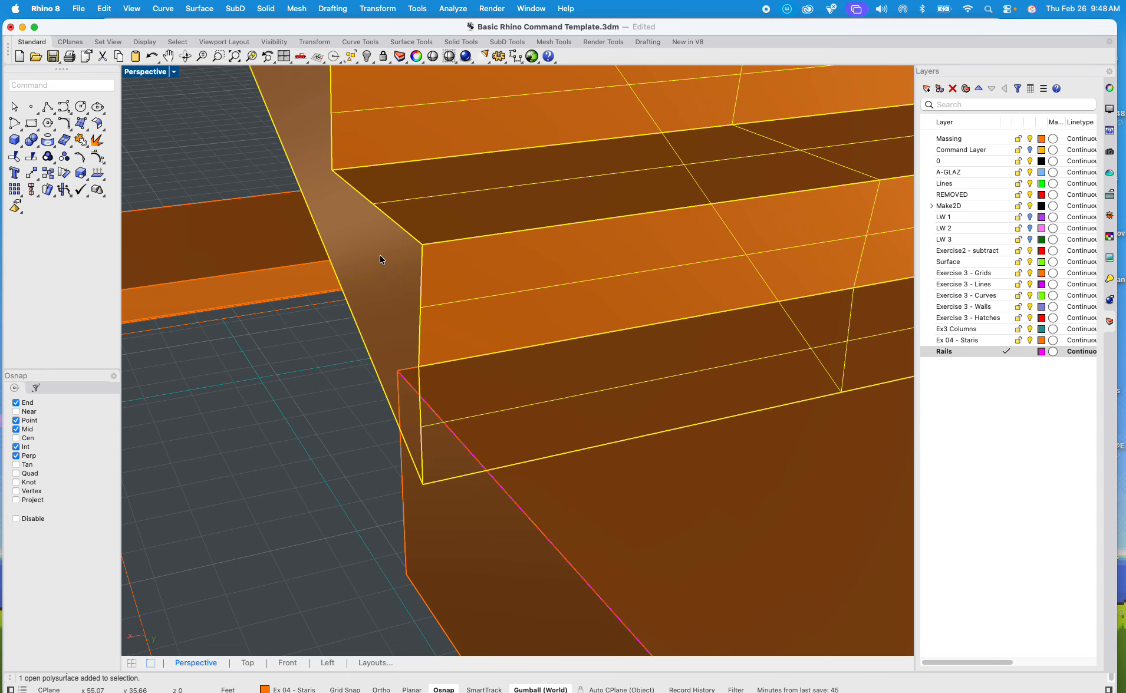
text(Extrude)
key(Down)
key(Down)
key(Down)
key(Down)
key(Down)
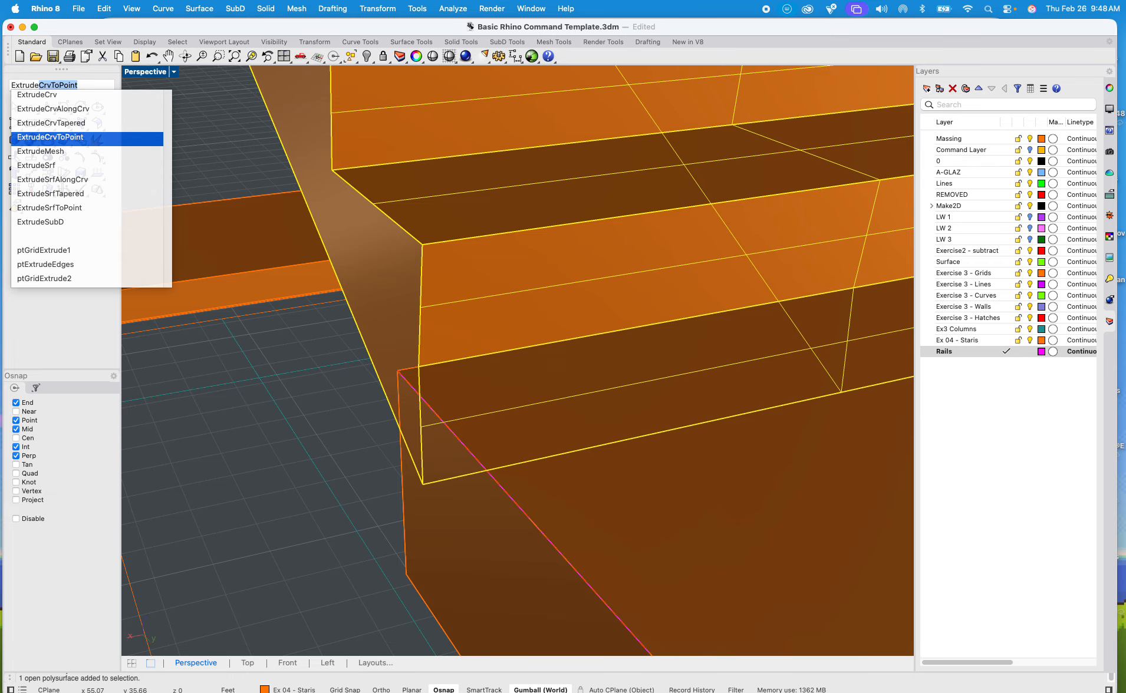
key(Return)
click(380, 256)
key(Return)
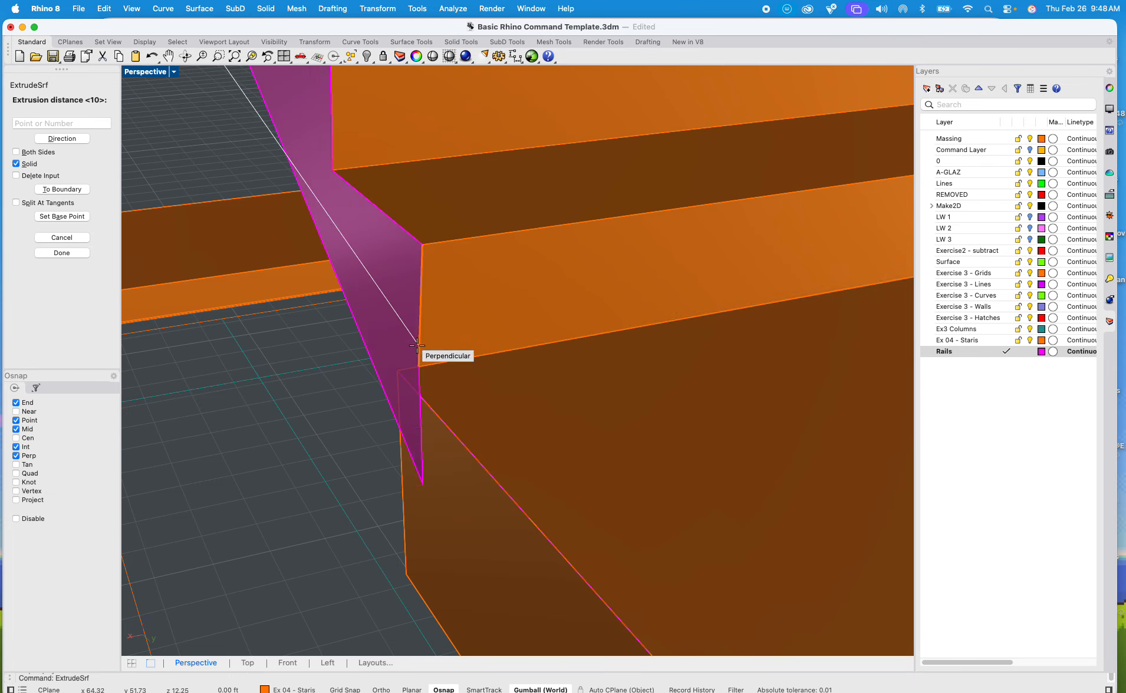
click(399, 371)
scroll(386, 346, down, 3)
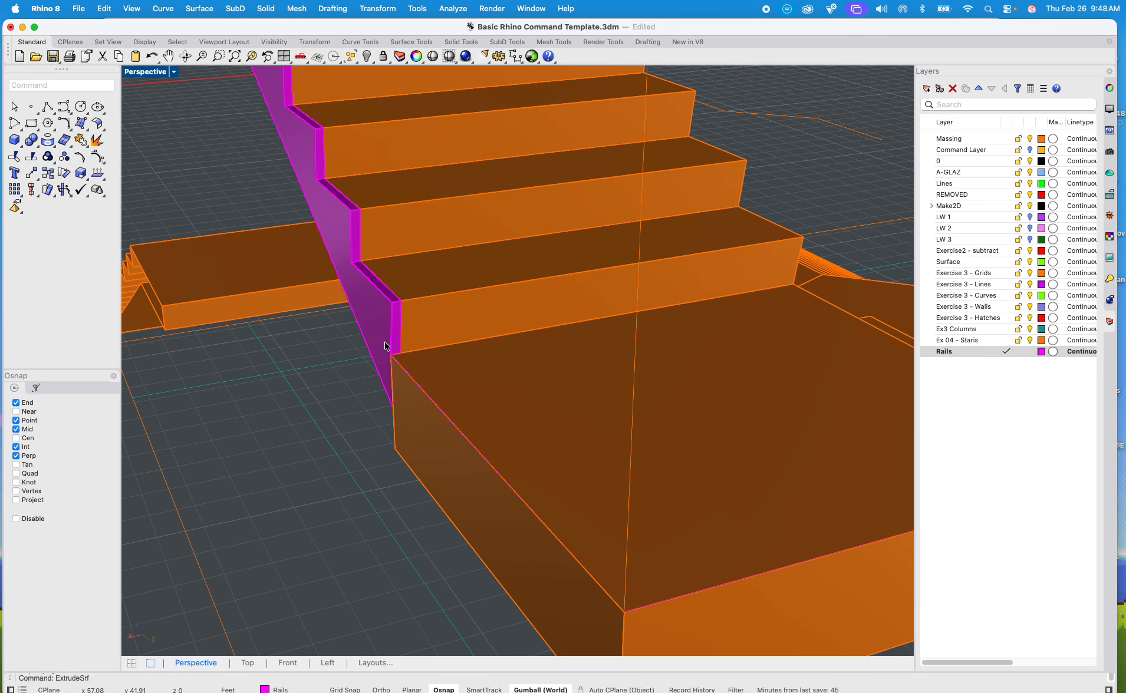
Step: Boolean-union the extruded side strip with its stair flight
click(440, 298)
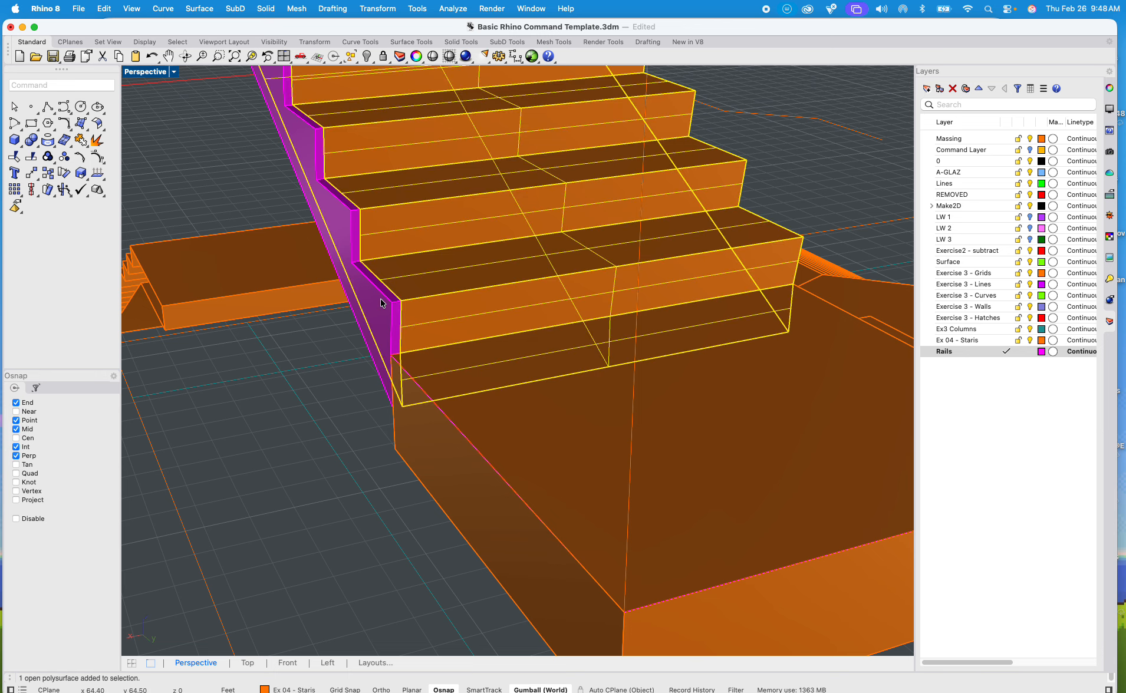
shift+click(381, 303)
text(ooleanunion)
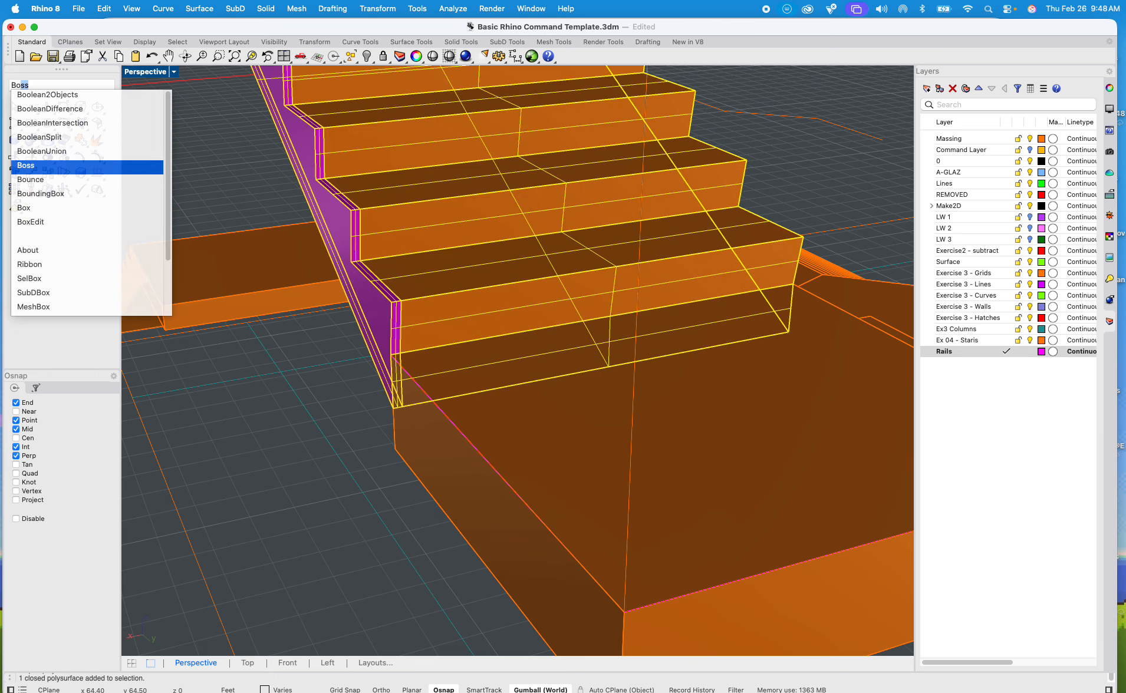
key(Return)
click(309, 394)
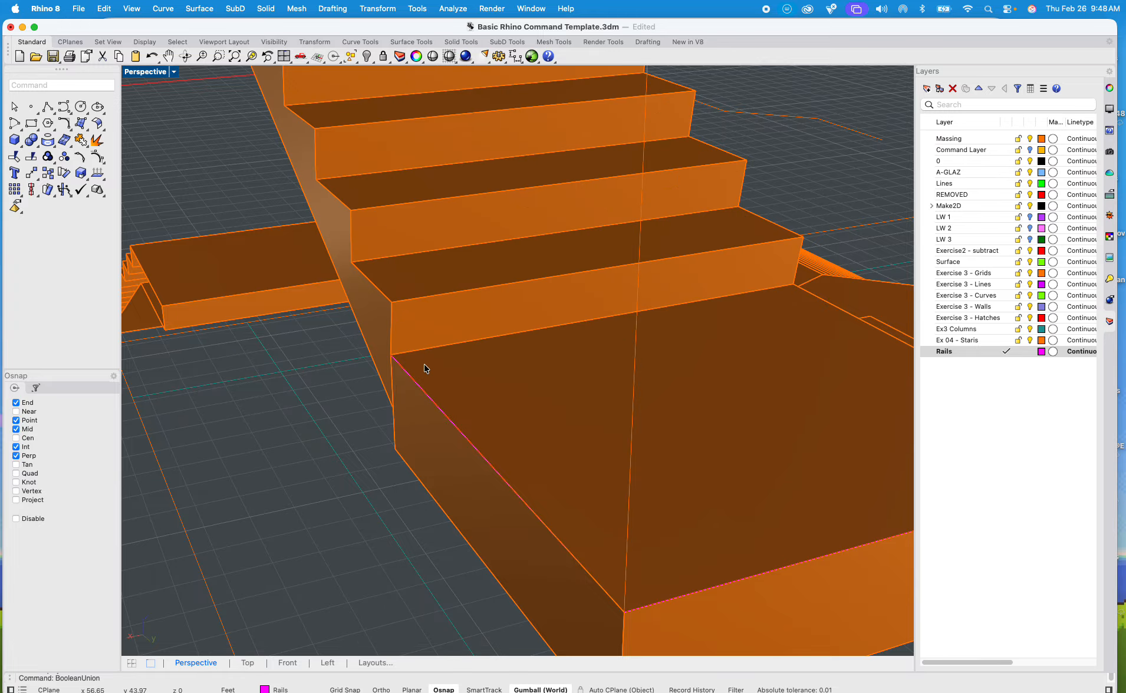
Step: Start a new rail polyline at the landing corner, up the first riser and along the widened flight's nosings to its top landing
scroll(418, 372, up, 4)
text(polyline)
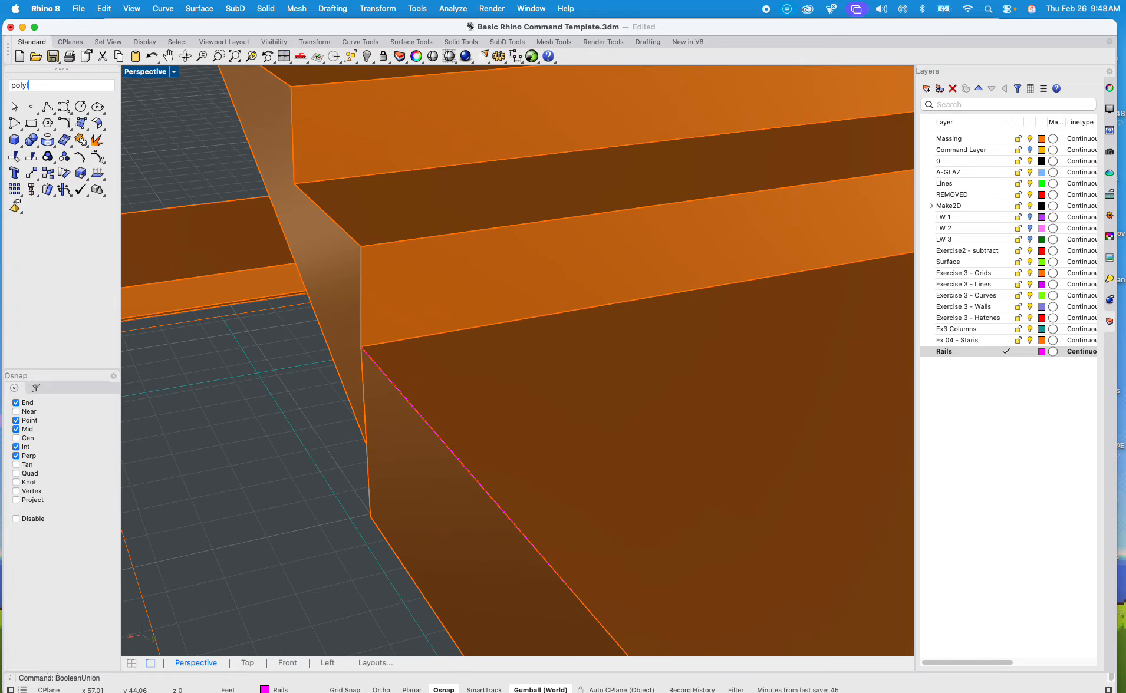
key(Return)
click(362, 348)
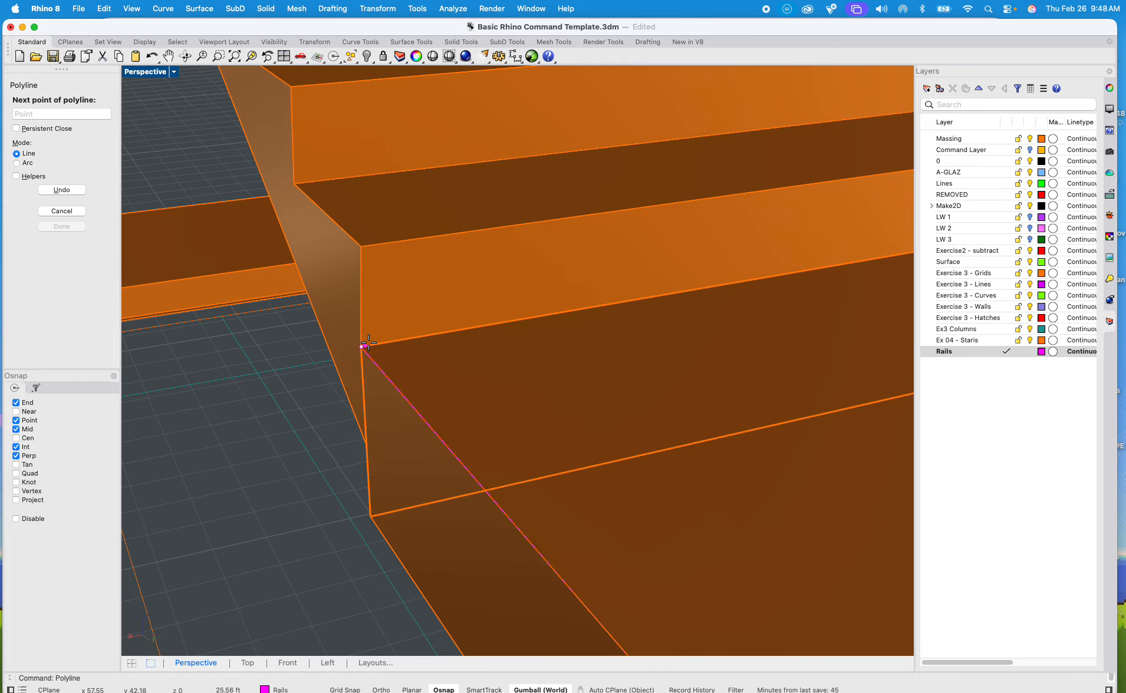
click(362, 243)
scroll(362, 243, down, 5)
scroll(506, 468, up, 5)
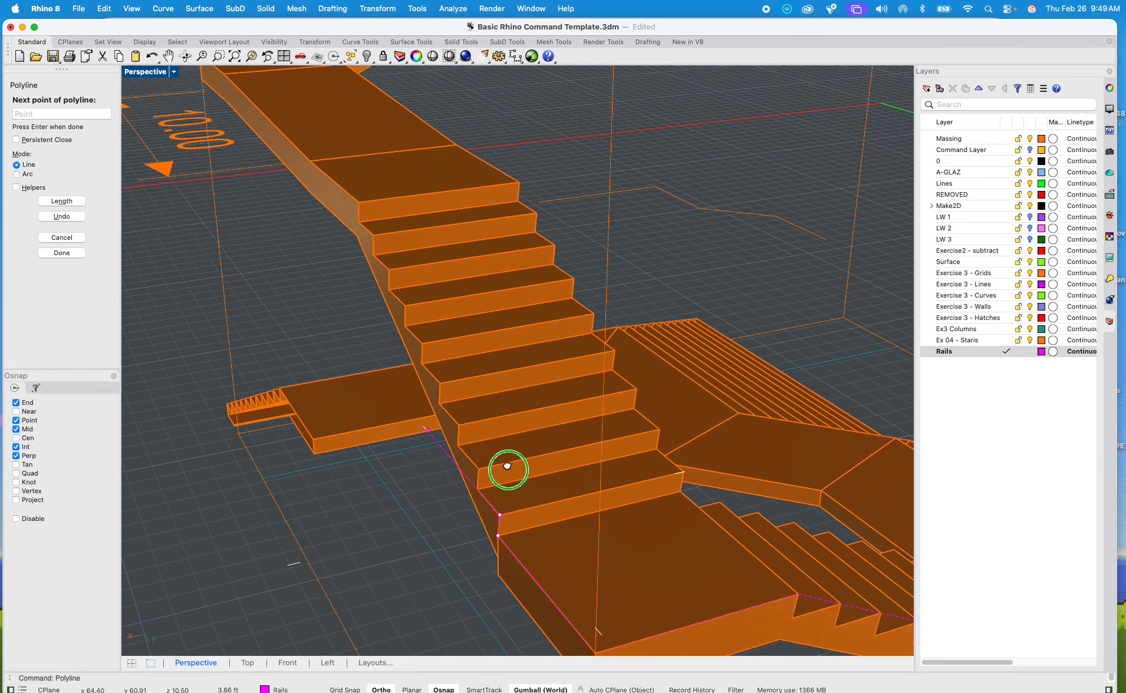
click(365, 218)
Step: Continue the rail polyline along the long outer edge of the landing and ramp to the far outer corner
scroll(284, 131, up, 2)
scroll(284, 130, up, 3)
click(288, 143)
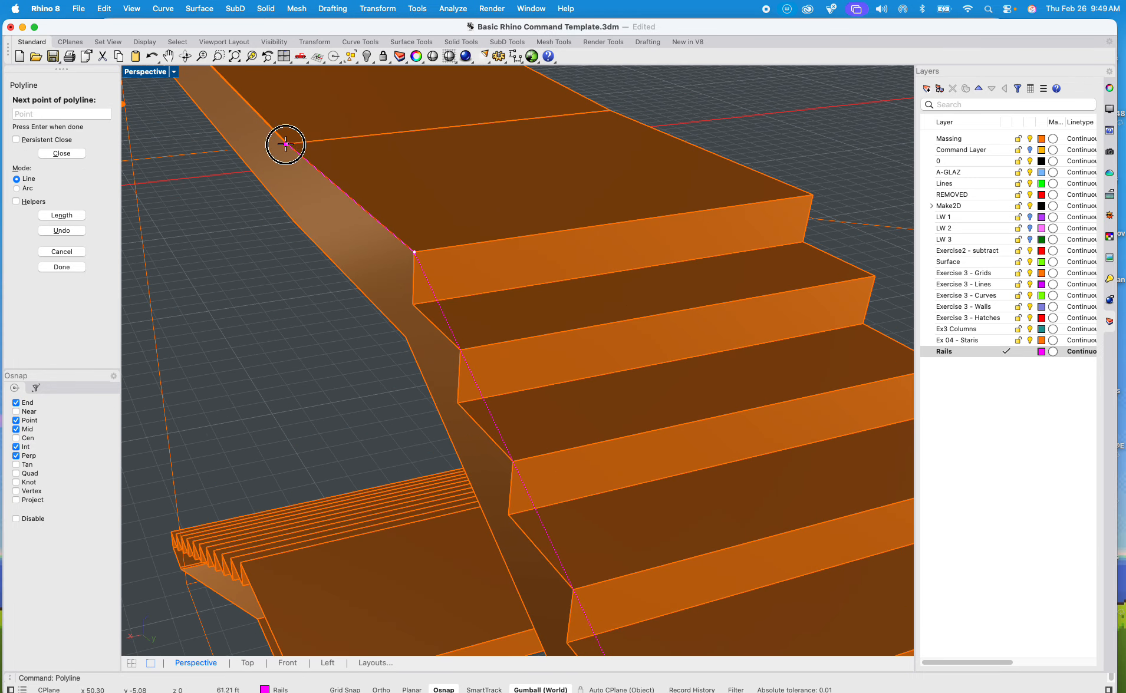
scroll(288, 143, down, 6)
shift+right_drag(288, 143, 467, 339)
scroll(468, 339, up, 4)
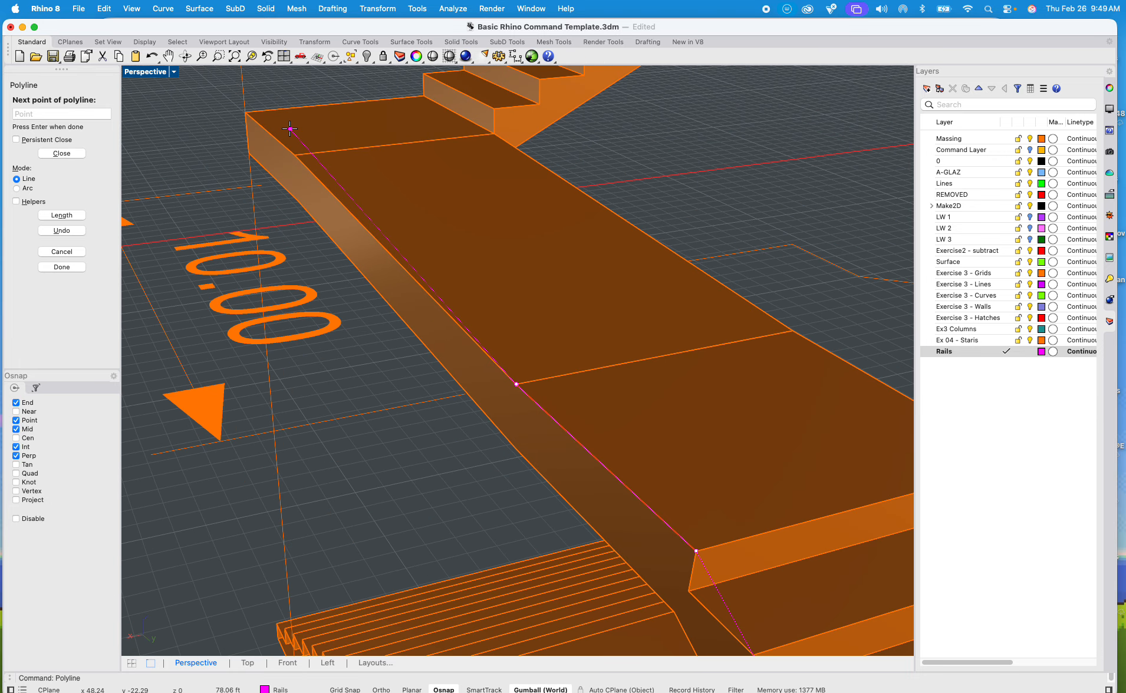
click(294, 155)
click(245, 109)
Step: Carry the rail polyline around the end of the landing to the next flight and up its first riser
scroll(294, 130, down, 5)
shift+right_drag(309, 199, 501, 359)
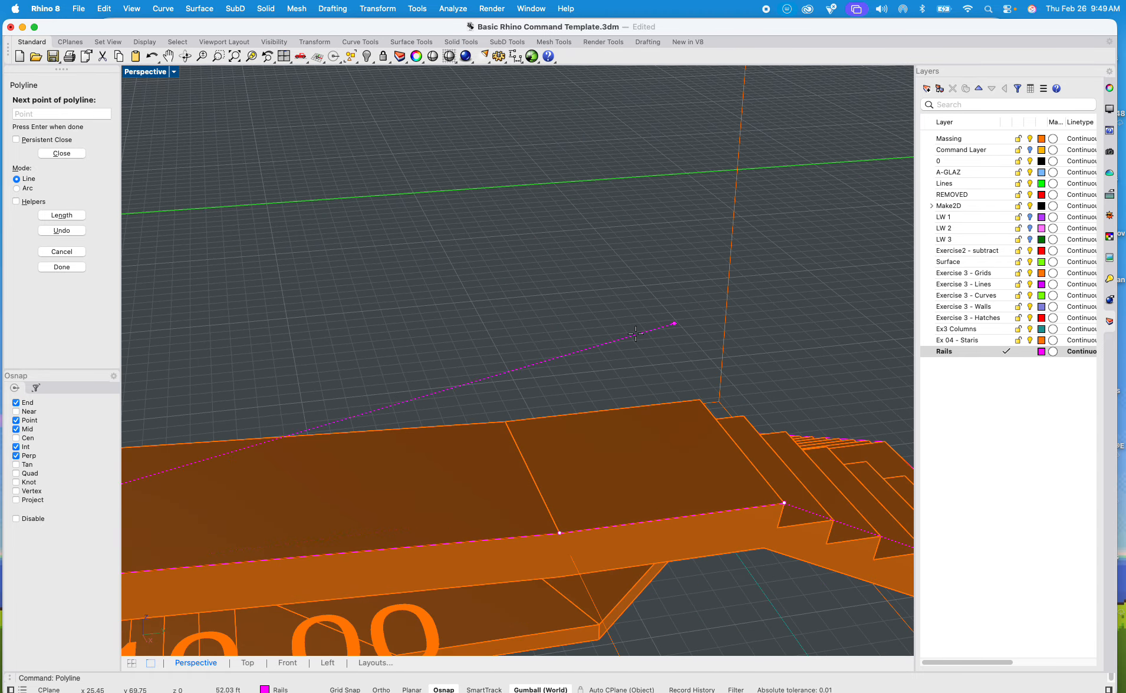
right_drag(354, 378, 625, 397)
scroll(476, 414, up, 7)
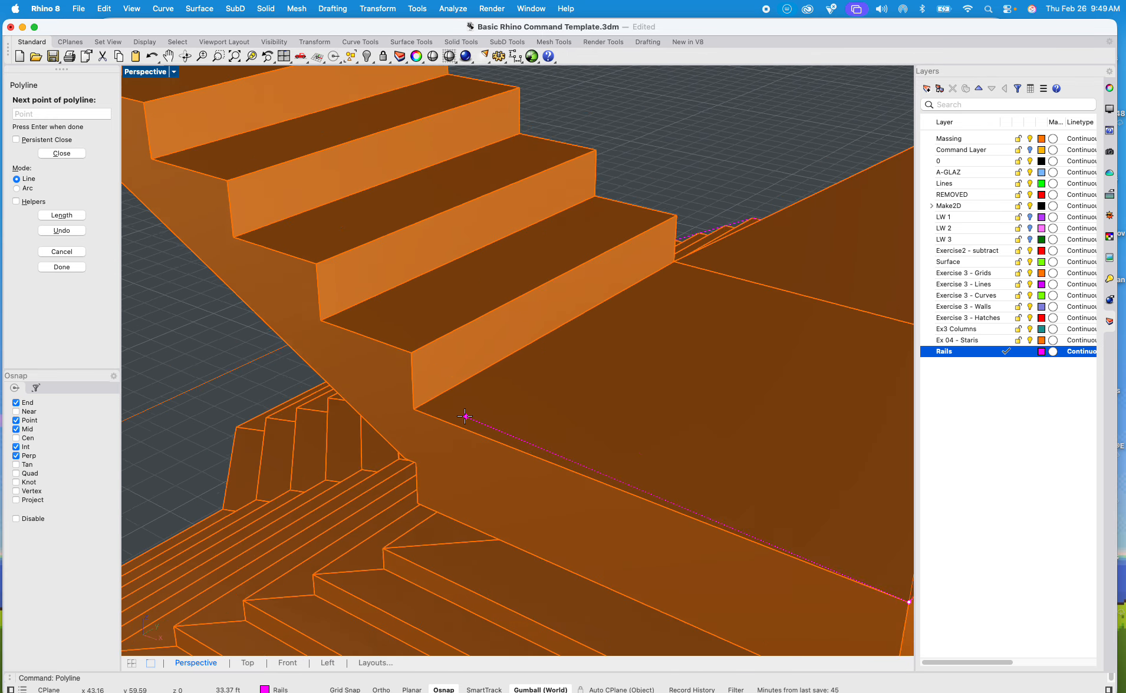
click(404, 408)
click(403, 341)
Step: Extend the rail polyline up the flight's outer nosings to the edge of the large platform
scroll(403, 341, down, 8)
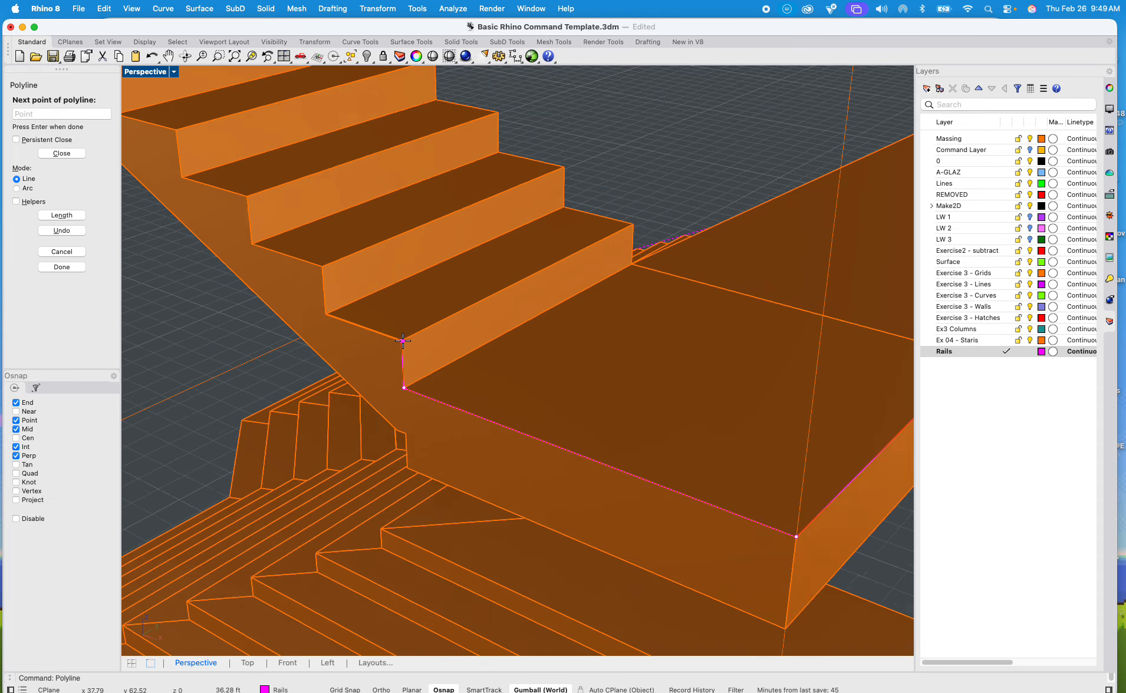
scroll(505, 401, up, 3)
shift+right_drag(506, 401, 563, 439)
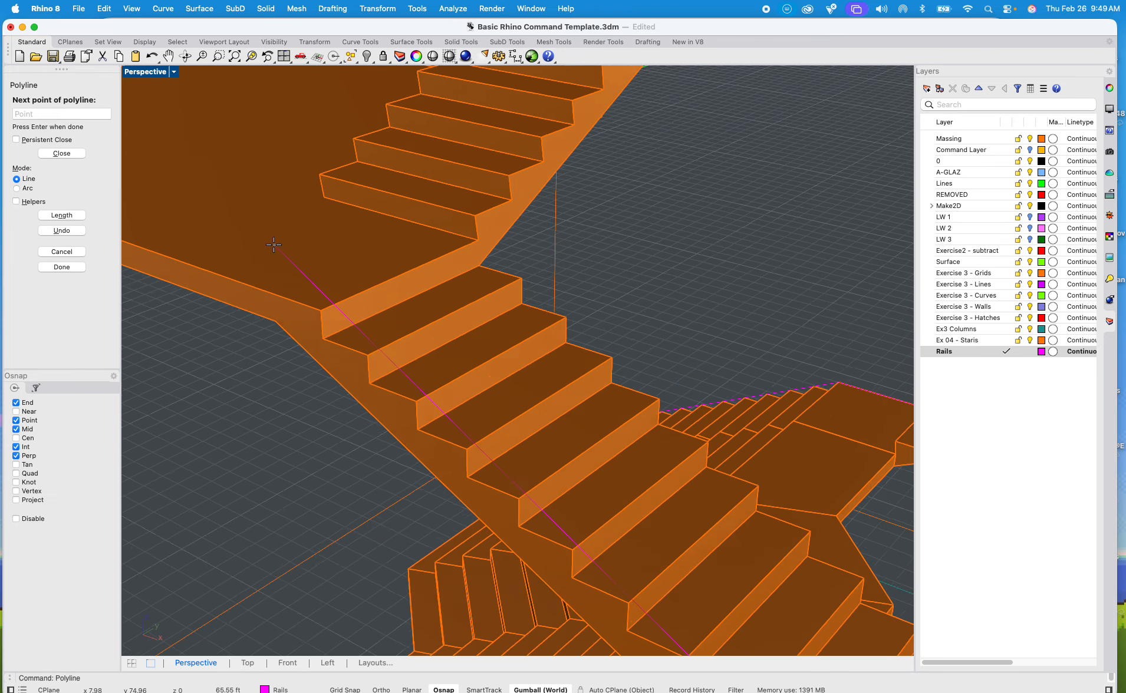
scroll(496, 407, up, 3)
click(324, 324)
Step: Extend the rail polyline along the large platform's edge from the top of the flight to the platform's first outer corner
scroll(289, 322, down, 1)
scroll(289, 322, down, 7)
shift+right_drag(318, 323, 503, 335)
shift+right_drag(313, 361, 329, 350)
scroll(301, 510, up, 3)
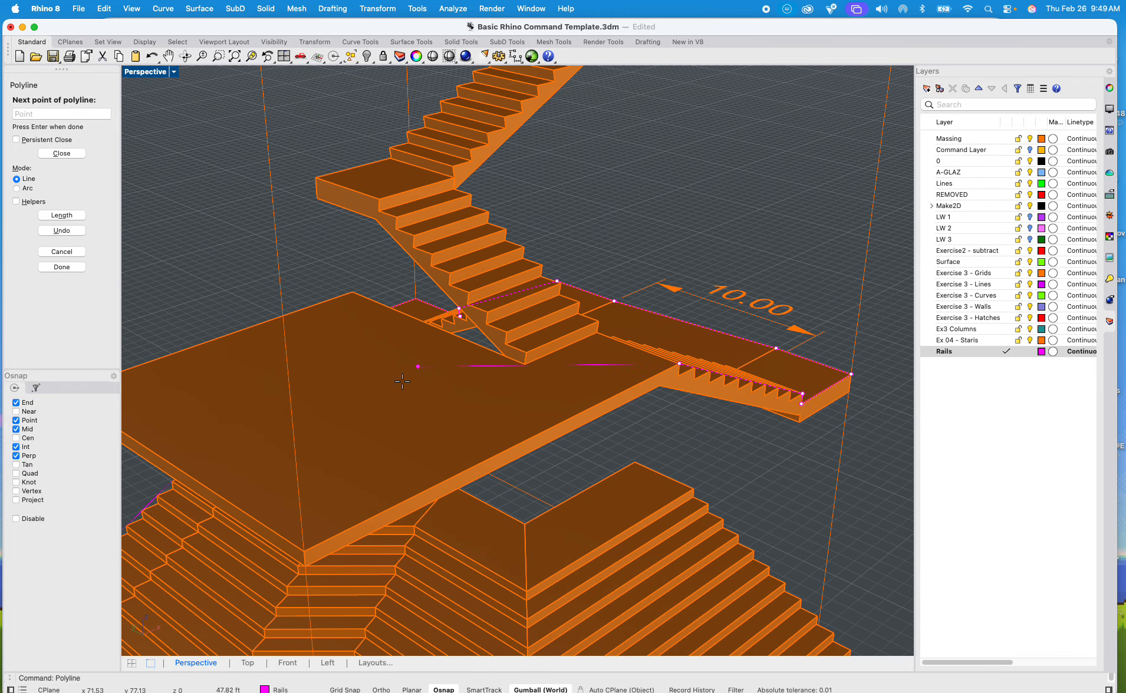
scroll(308, 545, up, 5)
scroll(312, 544, down, 2)
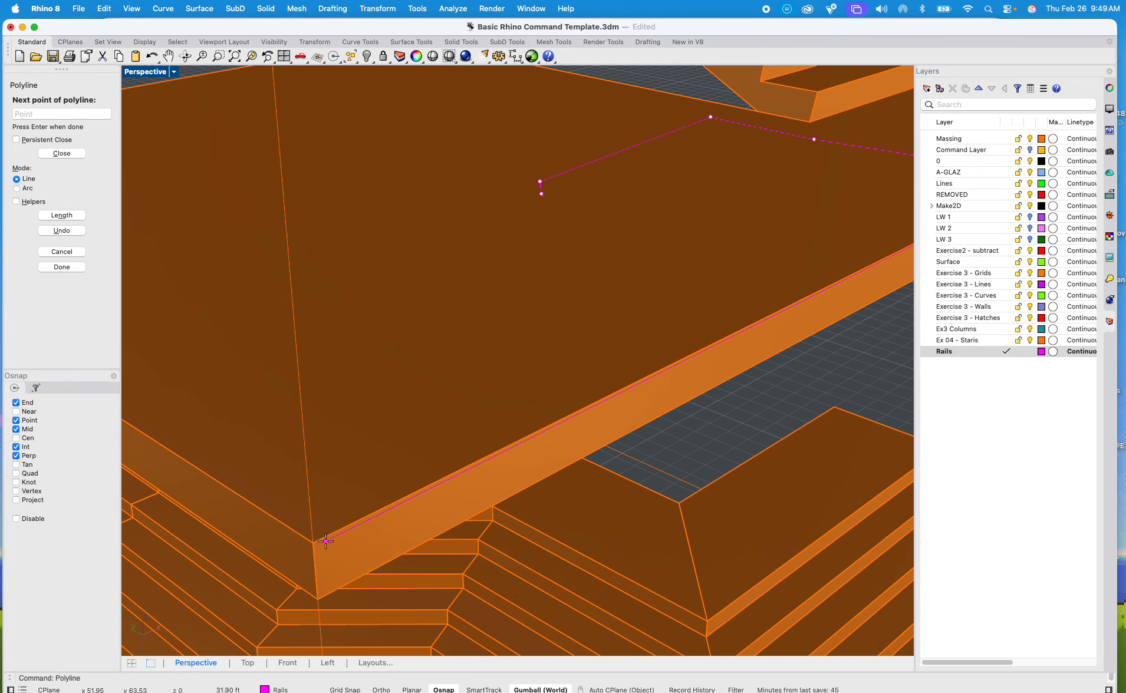
scroll(314, 540, down, 5)
click(314, 540)
Step: Add the rail polyline segment along the platform's next edge to its second outer corner
scroll(314, 540, down, 3)
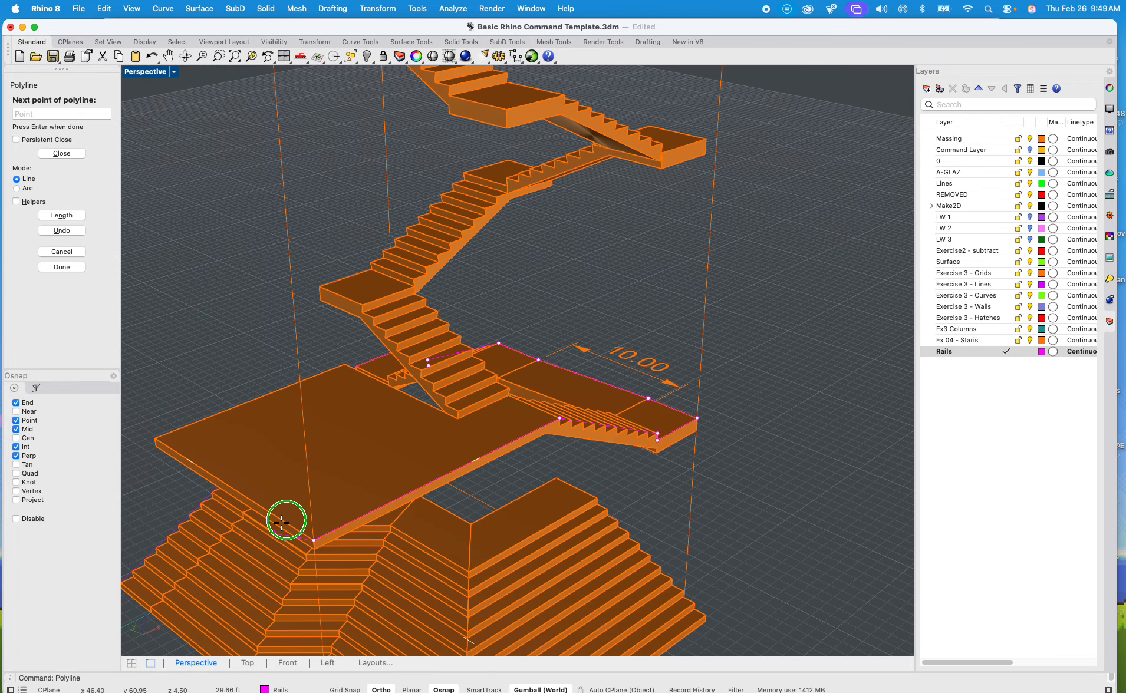
shift+right_drag(286, 520, 466, 469)
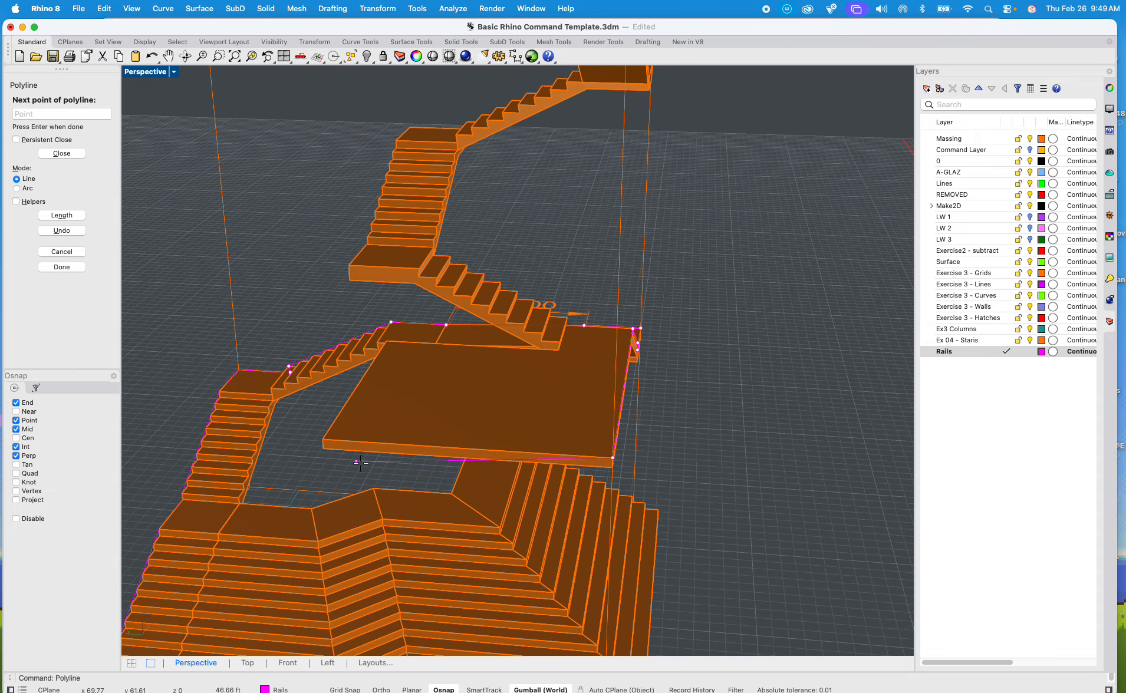
scroll(436, 460, up, 2)
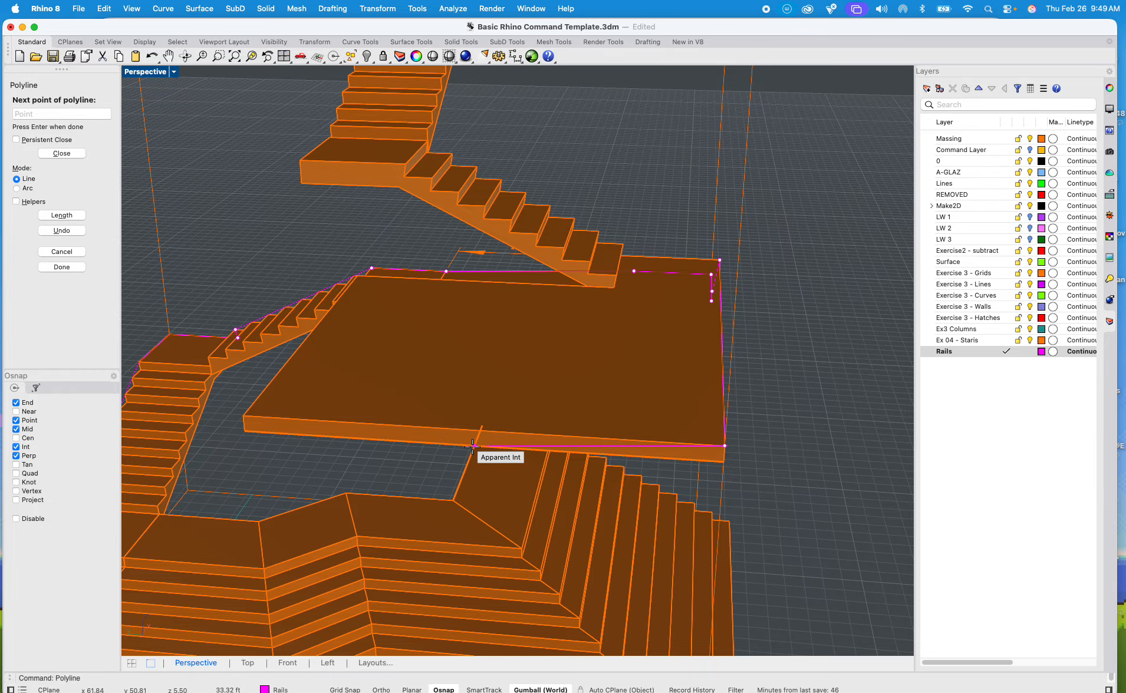
scroll(241, 439, up, 2)
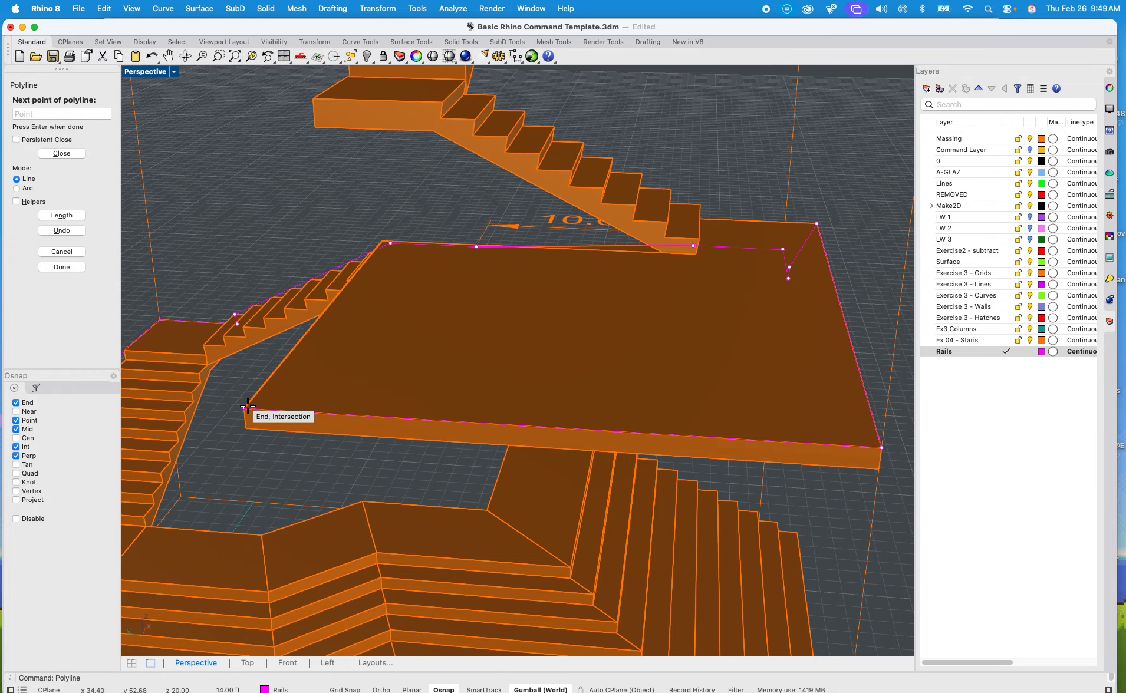
click(246, 409)
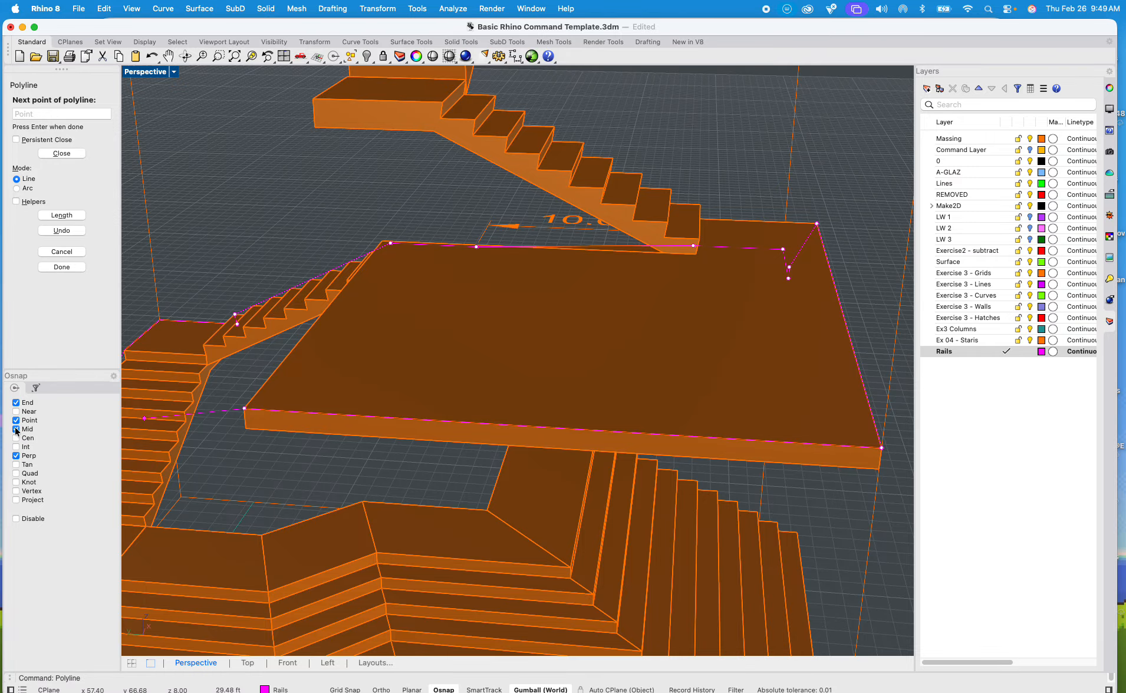
Step: Turn off the Mid object snap and extend the rail polyline along the platform's next side to the foot of the upper flight
click(16, 430)
right_drag(387, 303, 365, 434)
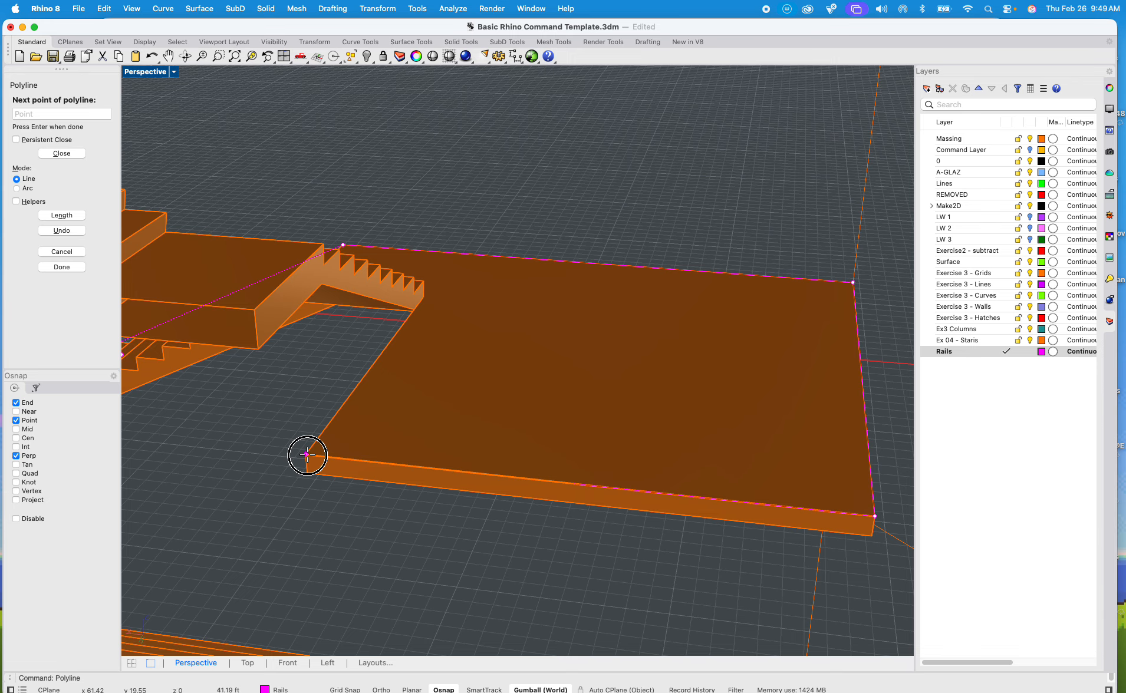
scroll(389, 298, up, 5)
click(392, 301)
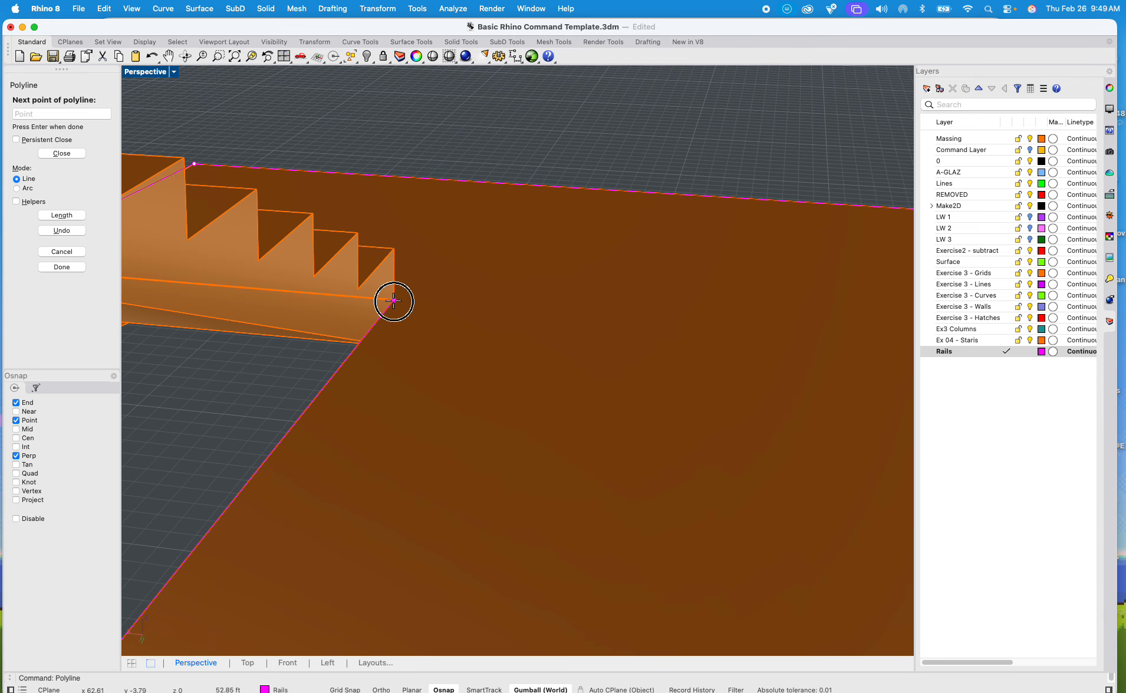
Step: Extend the rail polyline up the flight's outer nosings and along the landing edge to its first outer corner
scroll(371, 247, down, 6)
right_drag(352, 229, 251, 341)
scroll(387, 208, up, 3)
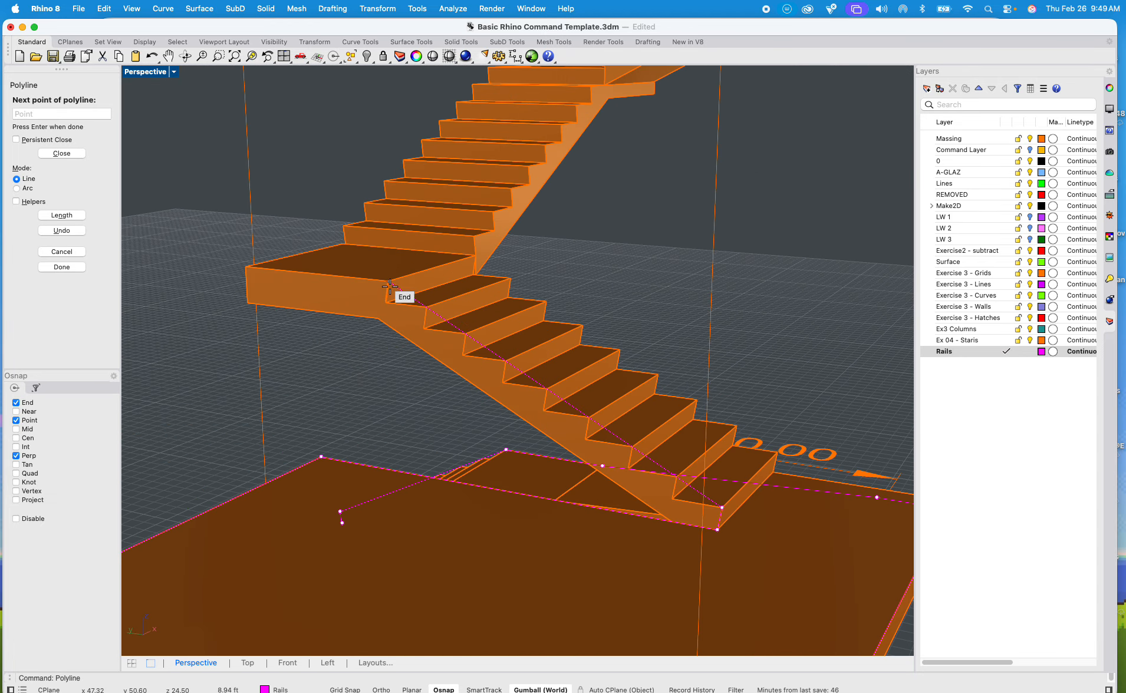
scroll(389, 281, up, 2)
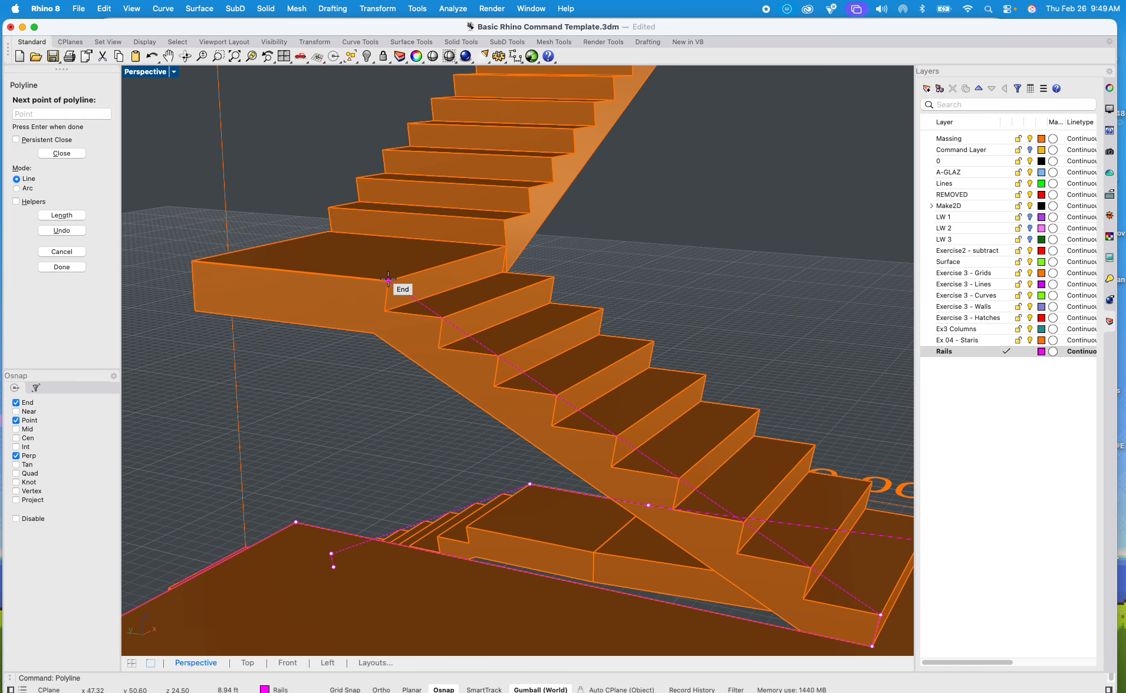
click(195, 261)
scroll(337, 239, up, 5)
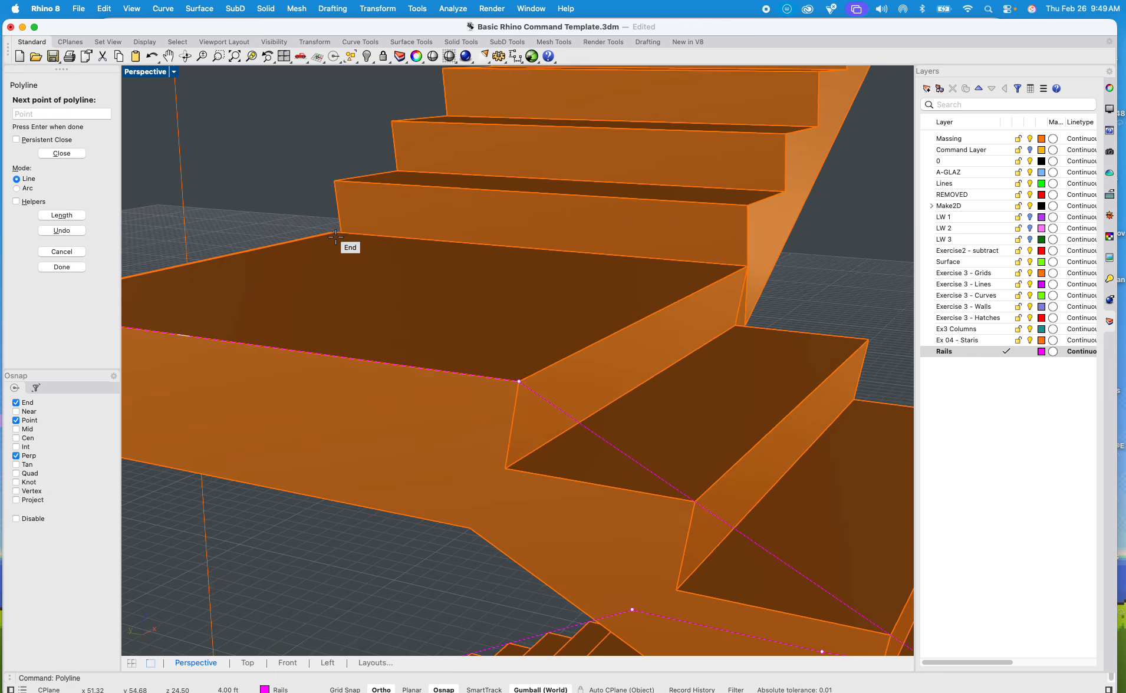
Step: Continue the rail polyline along the landing's remaining outer edges to the foot of the next flight and finish it there
shift+right_drag(335, 238, 573, 346)
mouse_move(466, 339)
shift+right_down()
mouse_move(805, 465)
mouse_move(896, 470)
shift+right_up()
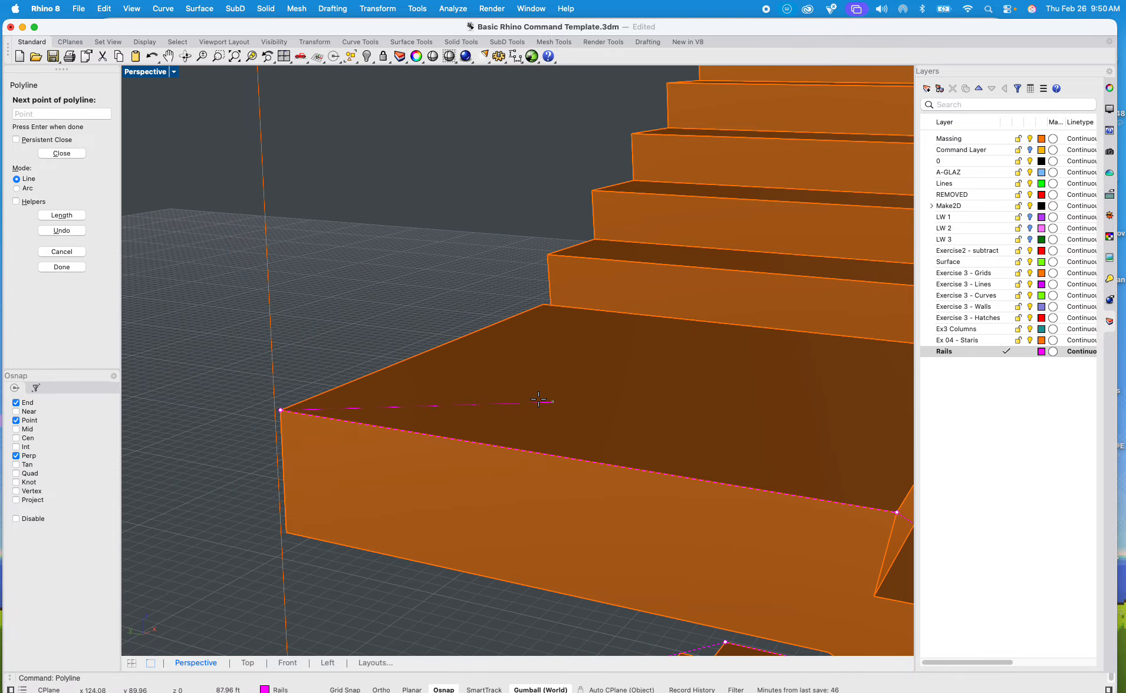
shift+right_drag(538, 400, 741, 427)
right_drag(595, 400, 764, 409)
scroll(456, 407, down, 6)
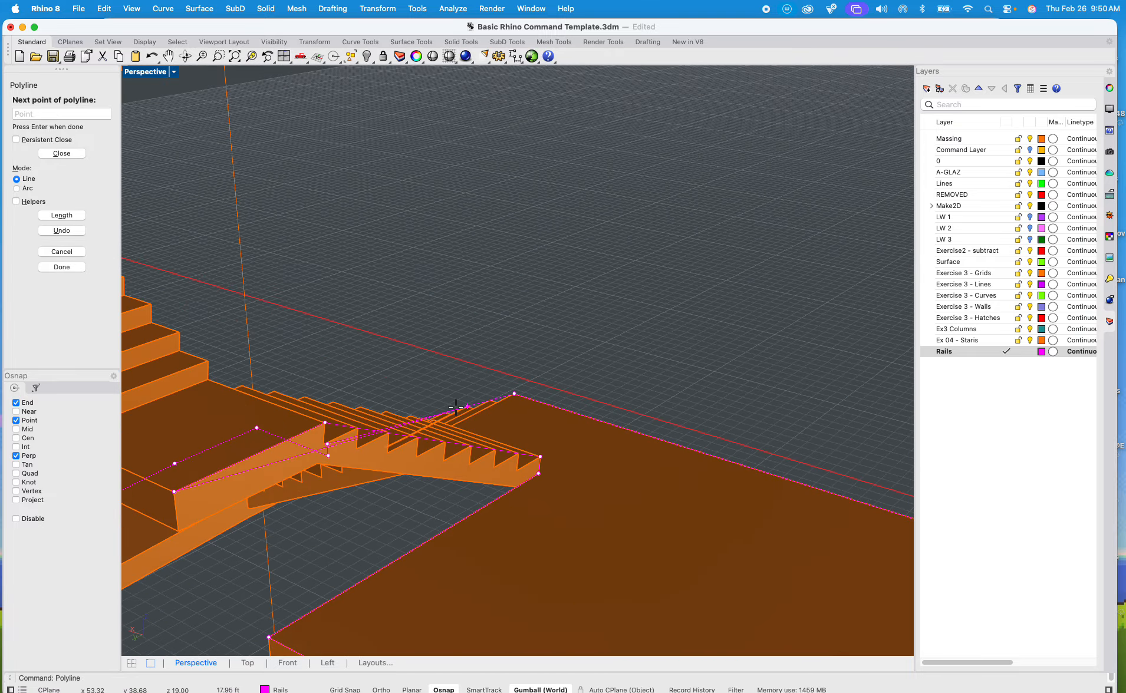
scroll(353, 408, down, 7)
scroll(355, 411, up, 12)
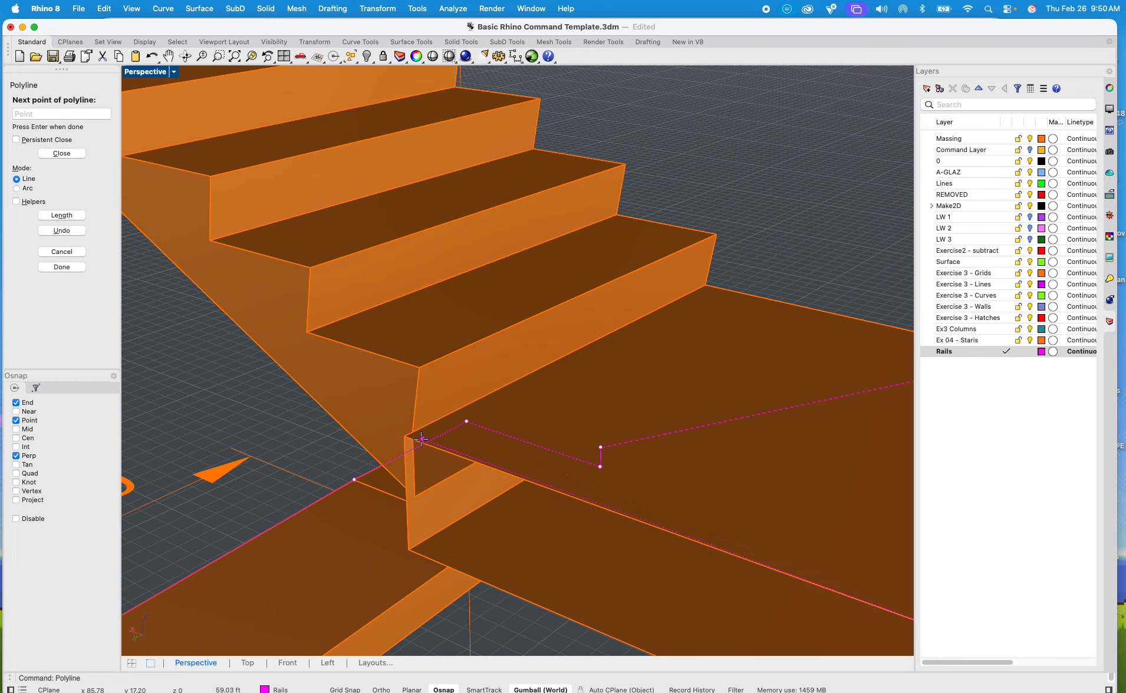
scroll(421, 439, up, 1)
click(386, 431)
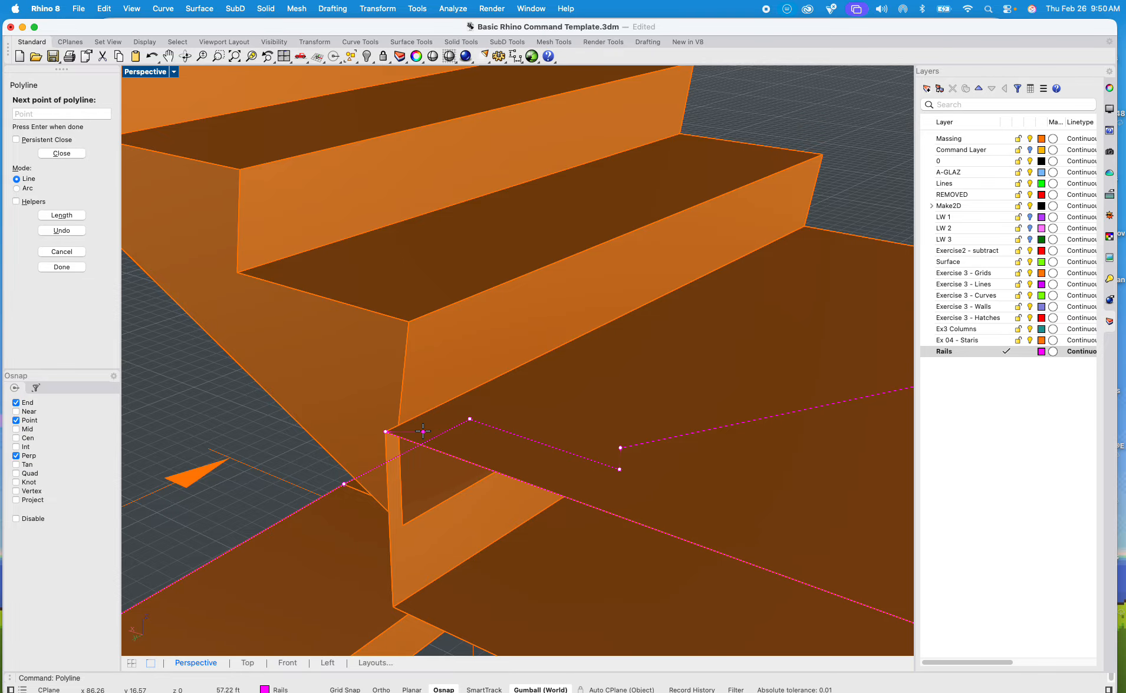
key(Escape)
Step: Use MoveFace to shift the upper flight's outer side face so its bottom riser lines up with the landing's corner
click(400, 396)
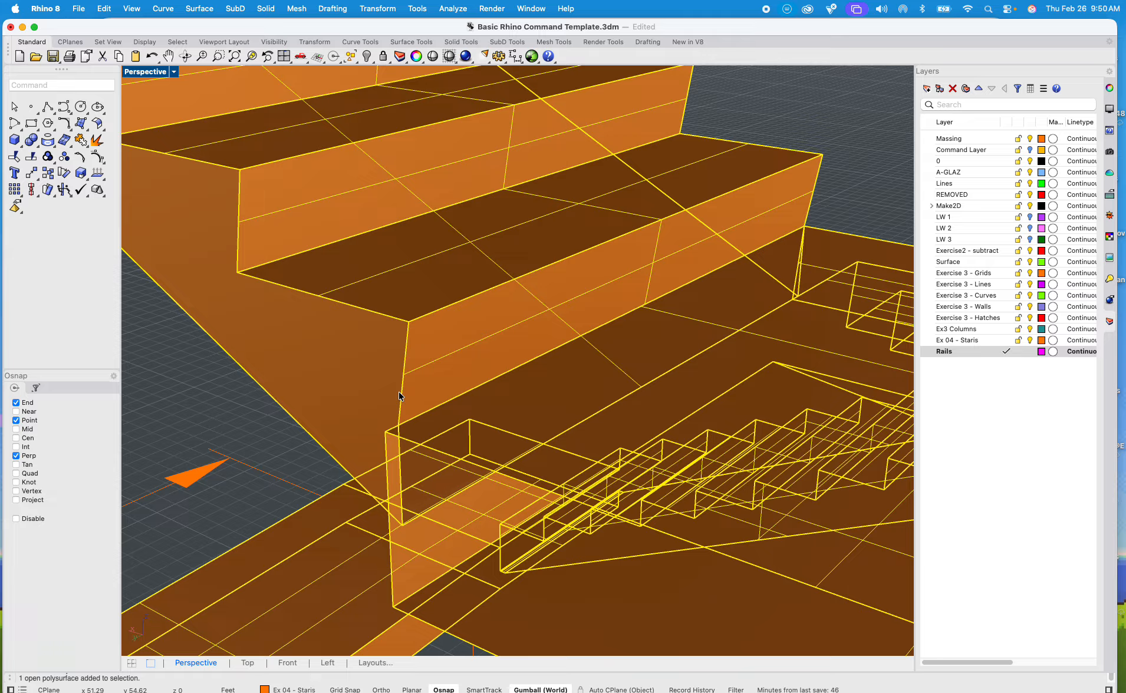
text(move)
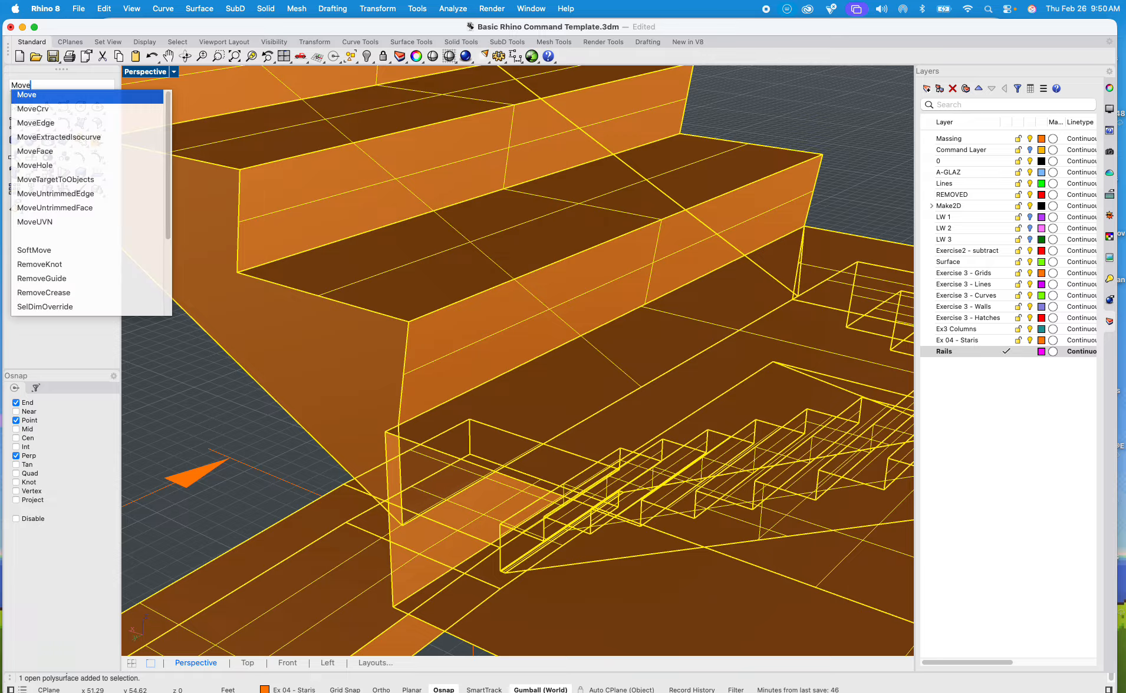
key(Down)
key(Down)
key(Down)
key(Down)
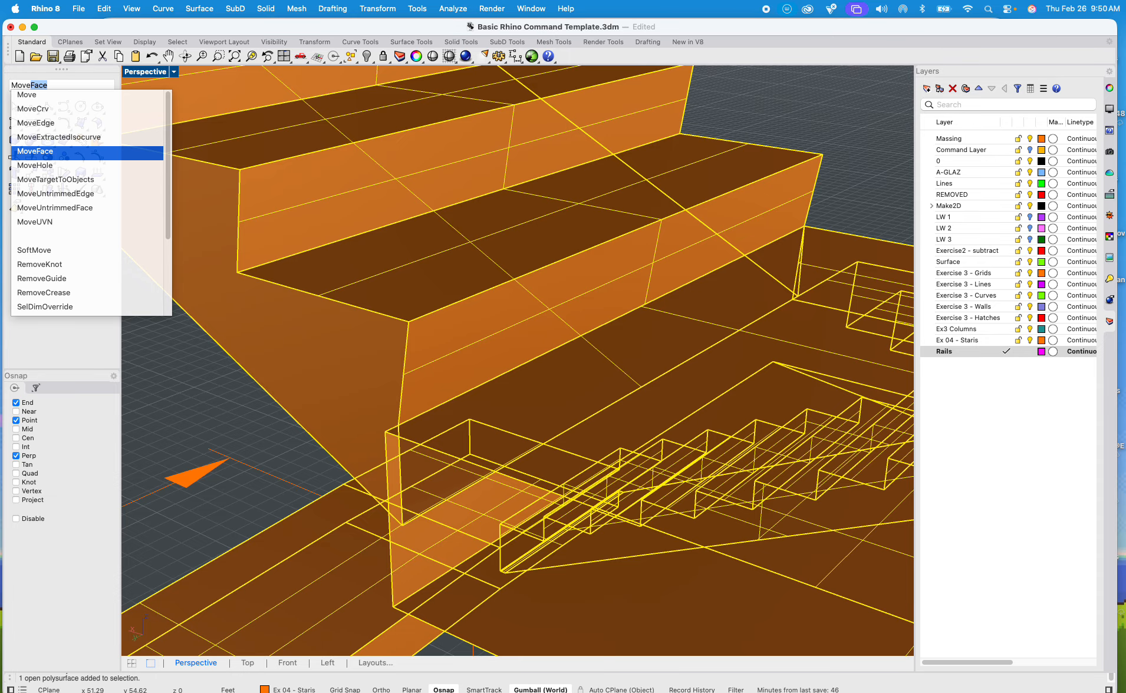
key(Return)
click(390, 391)
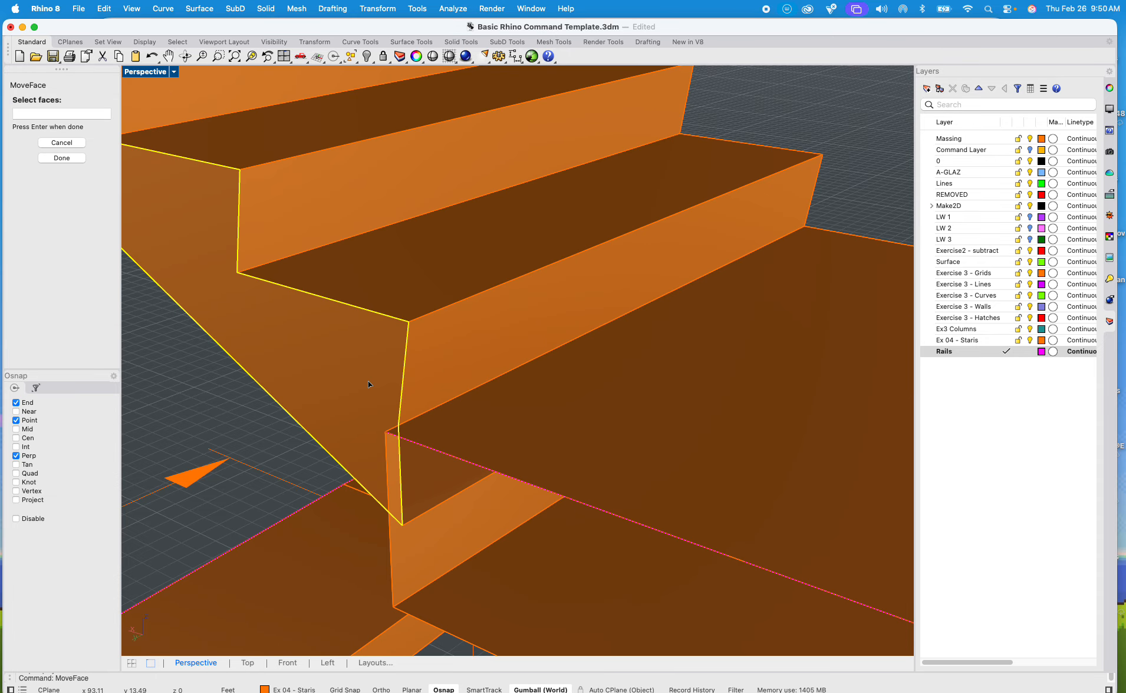
key(Return)
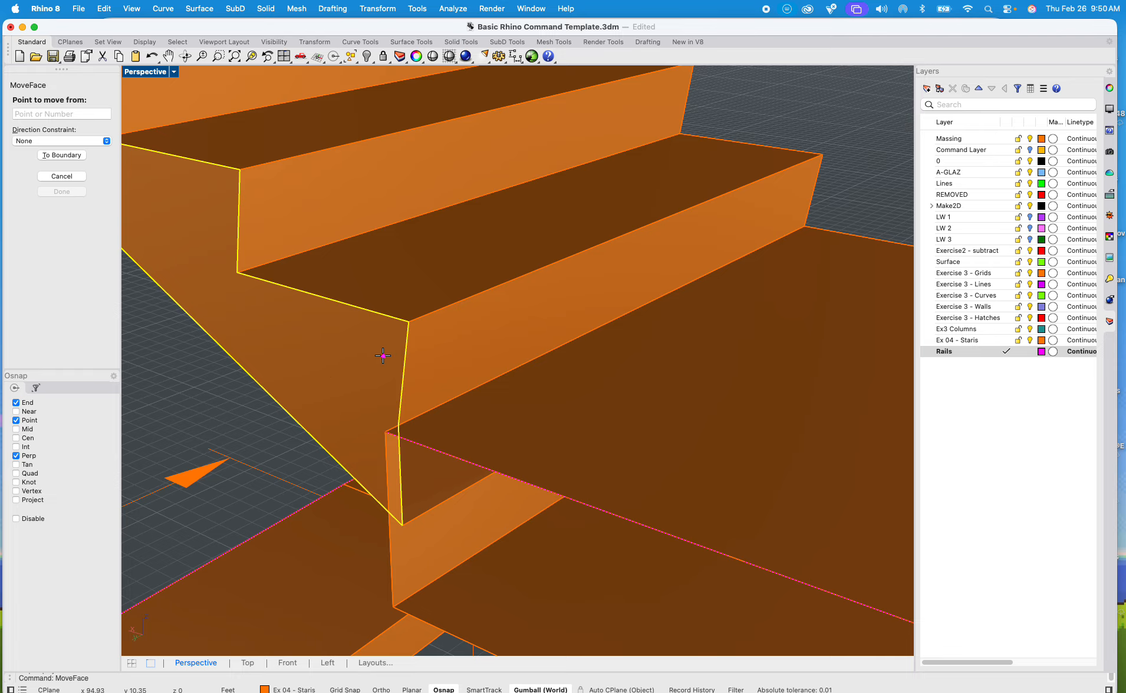
click(396, 424)
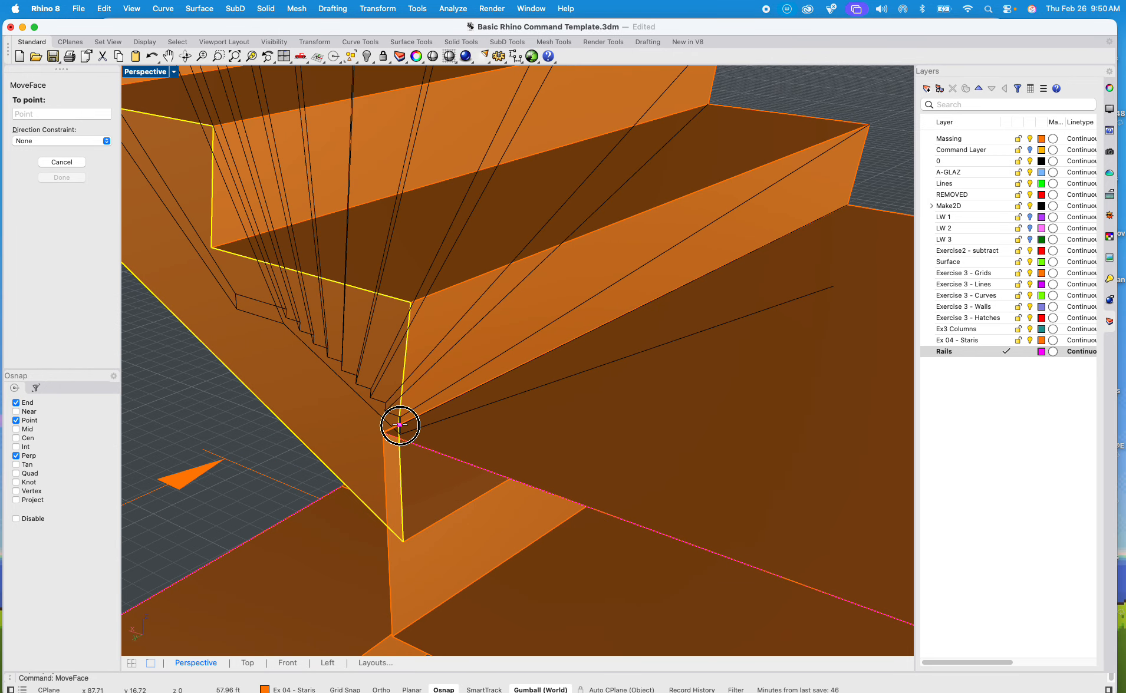
click(391, 430)
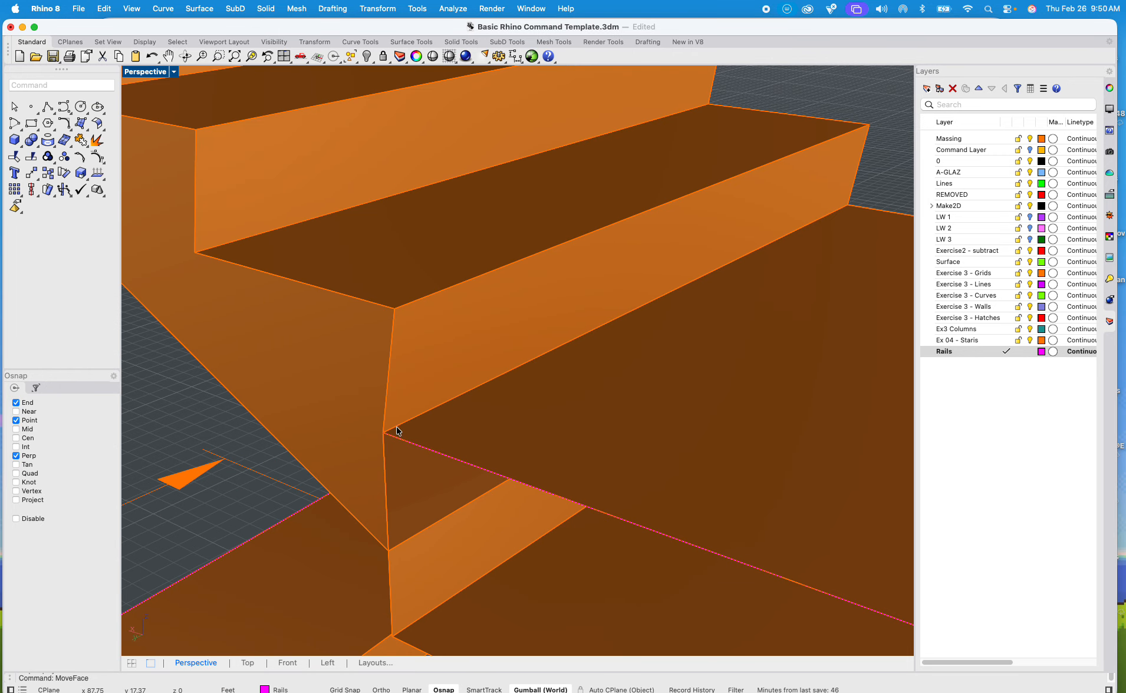
scroll(397, 431, down, 5)
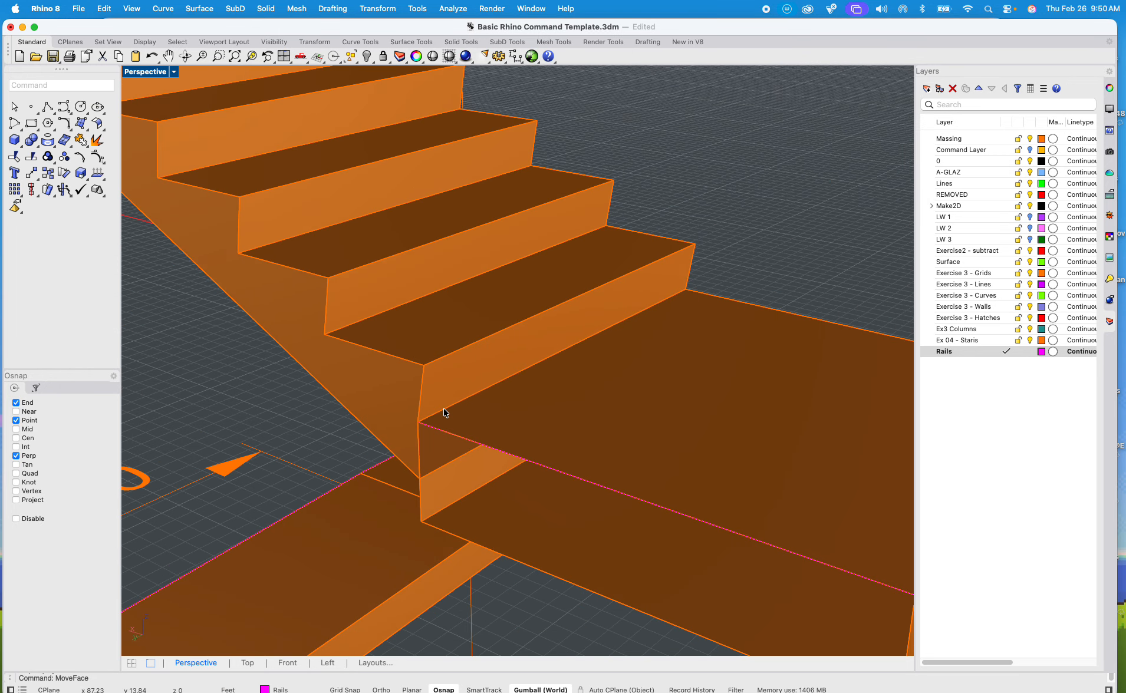
scroll(447, 416, down, 5)
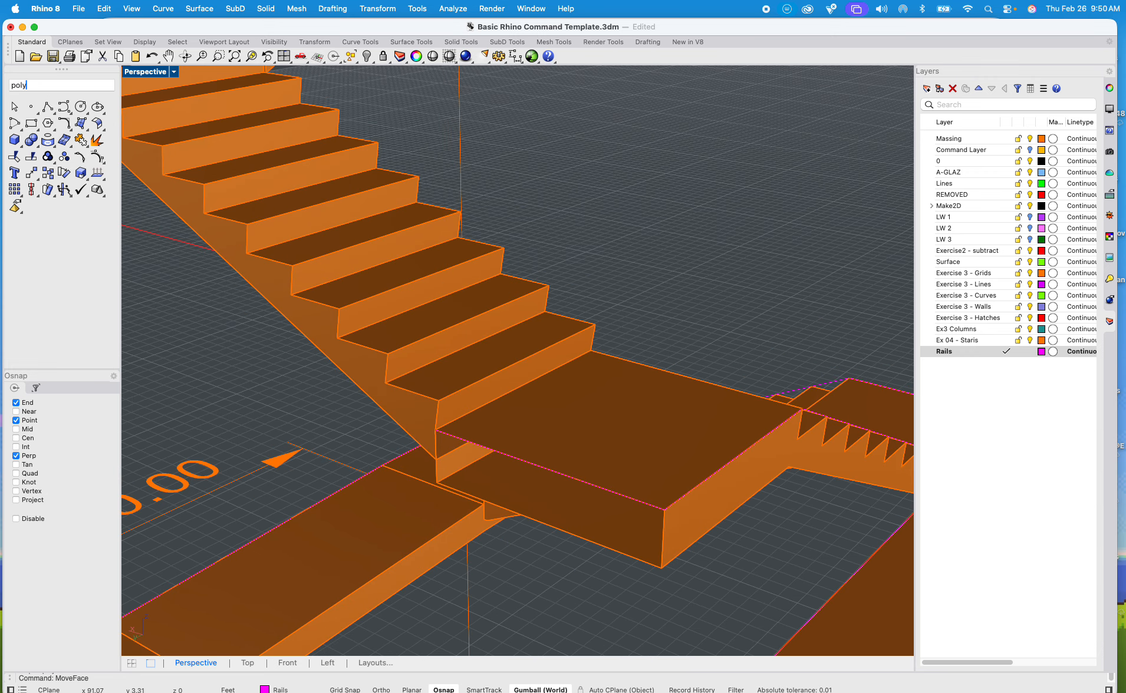
text(Polyline)
key(Return)
scroll(466, 437, up, 5)
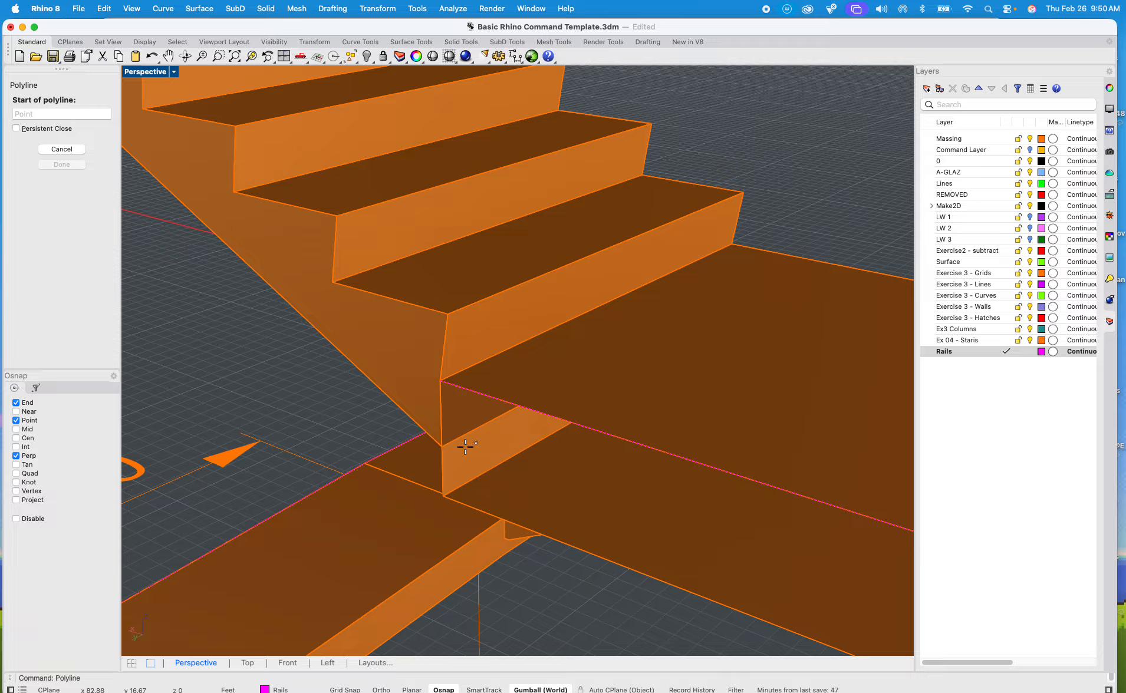
key(Escape)
Step: Cap the planar openings of the open staircase polysurface
click(531, 501)
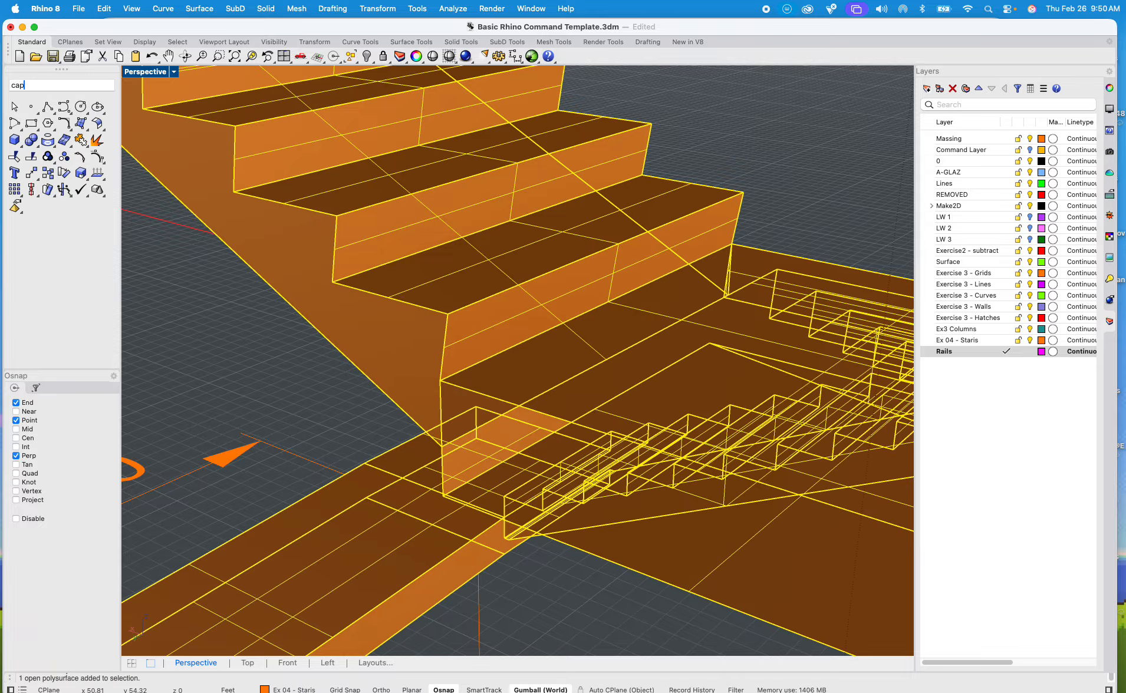
key(Return)
click(754, 234)
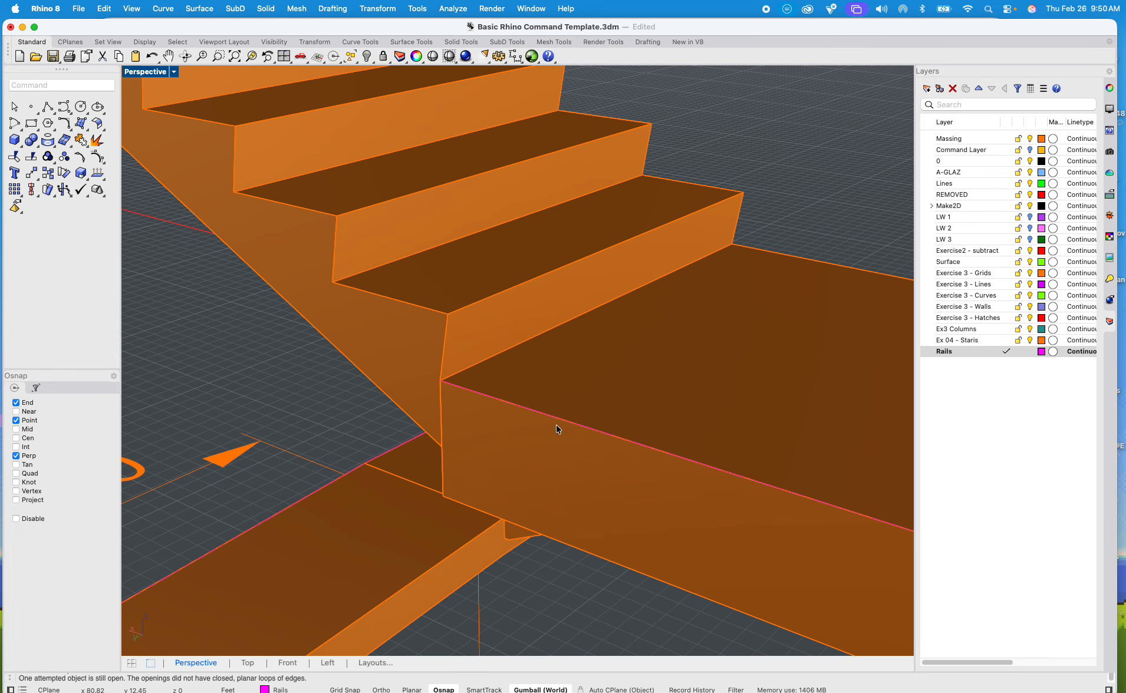
Step: Start a new rail polyline at the landing corner, raise it to the first nosing, and run it up the flight to the next landing
text(polylin)
key(Return)
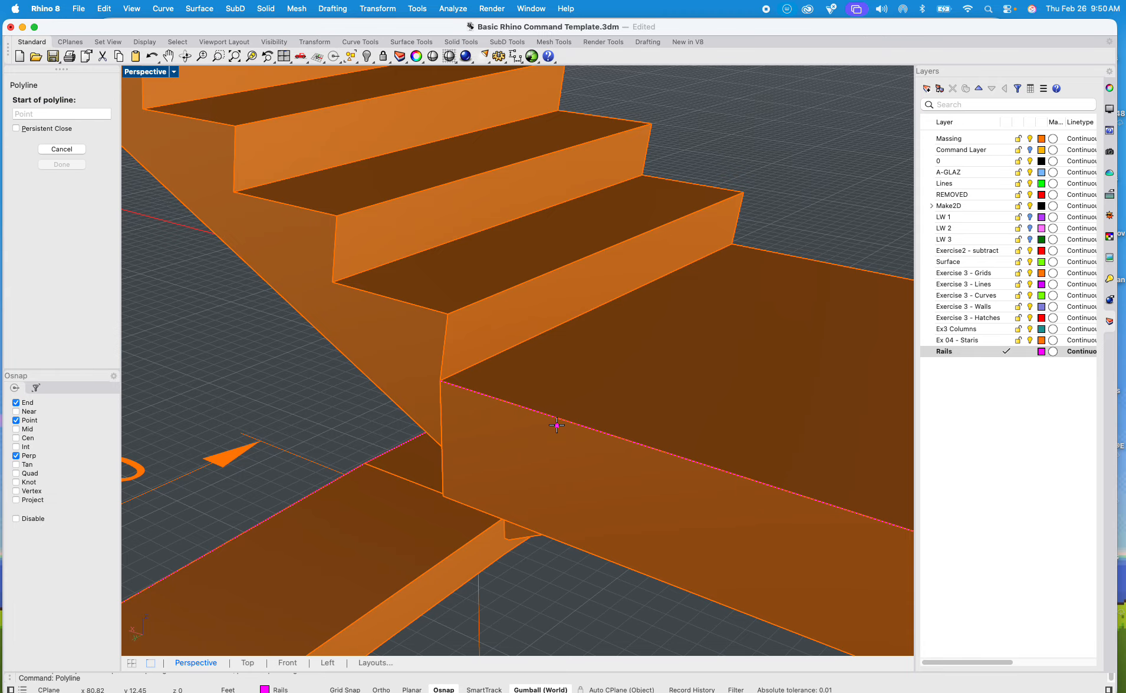
click(446, 382)
click(455, 322)
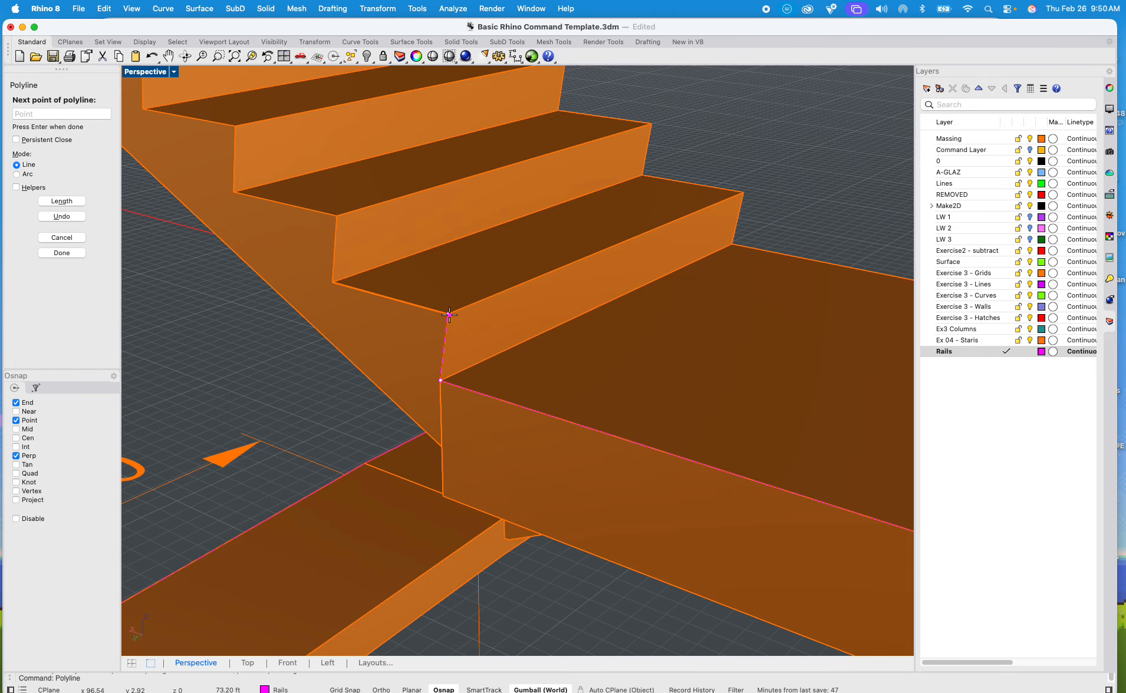
scroll(451, 318, down, 5)
scroll(478, 328, up, 10)
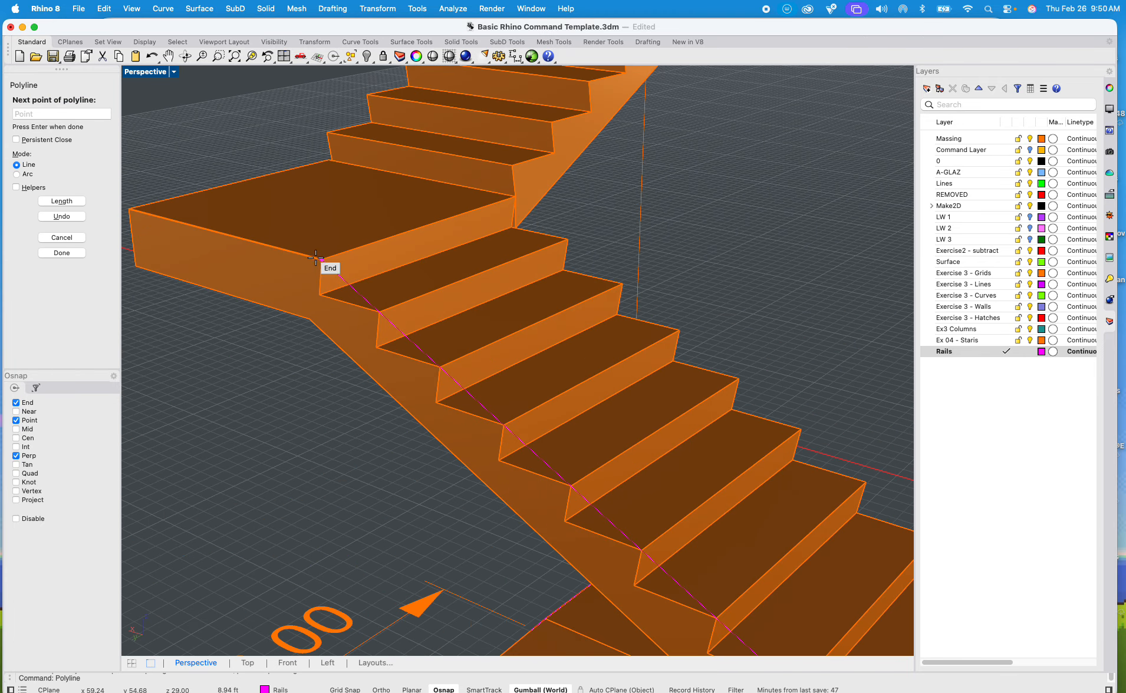
click(314, 259)
Step: Extend the rail polyline around the landing's outer corner to the next flight's foot and up to its first nosing
scroll(215, 281, down, 5)
click(286, 294)
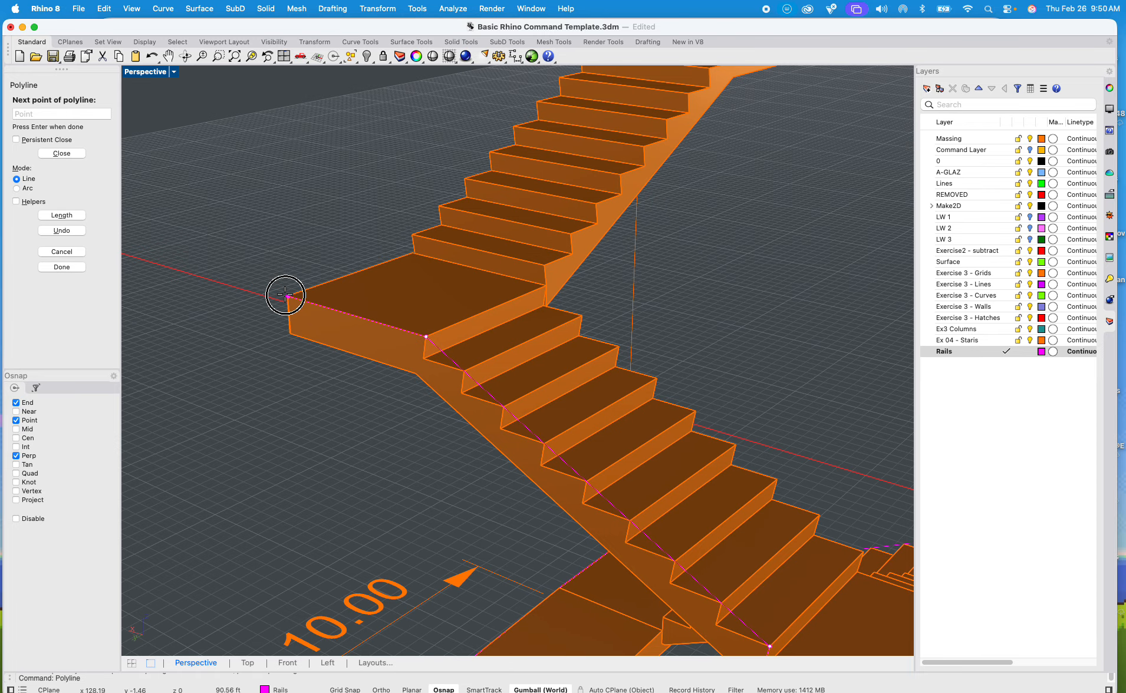
scroll(408, 252, up, 6)
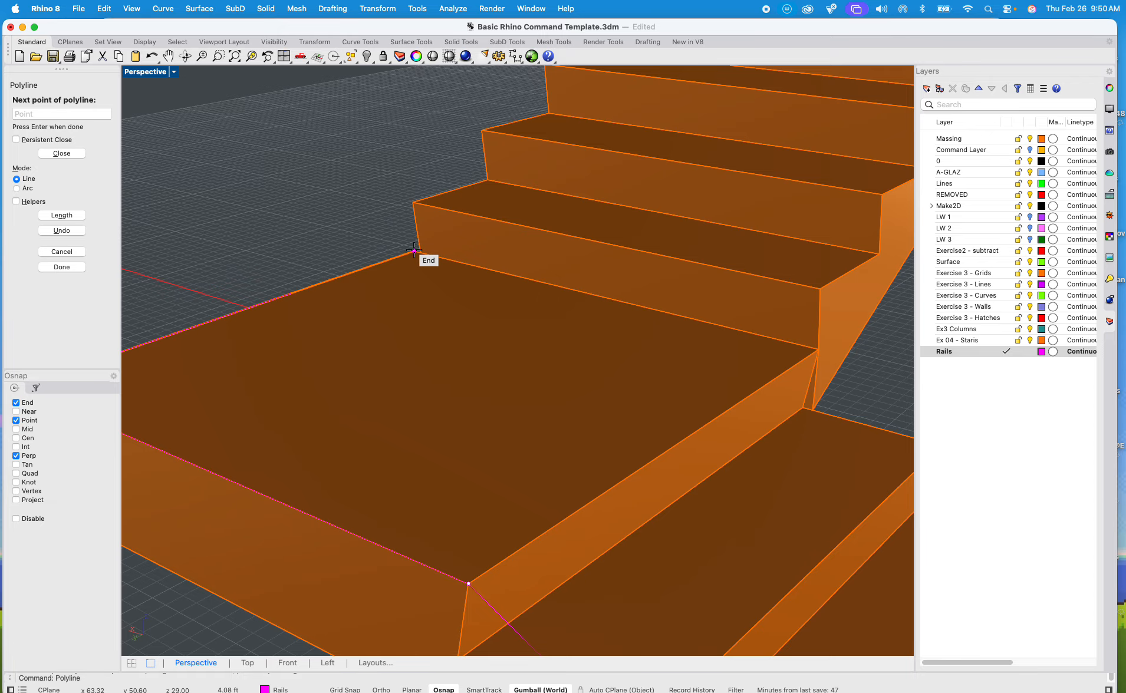
click(415, 250)
click(413, 202)
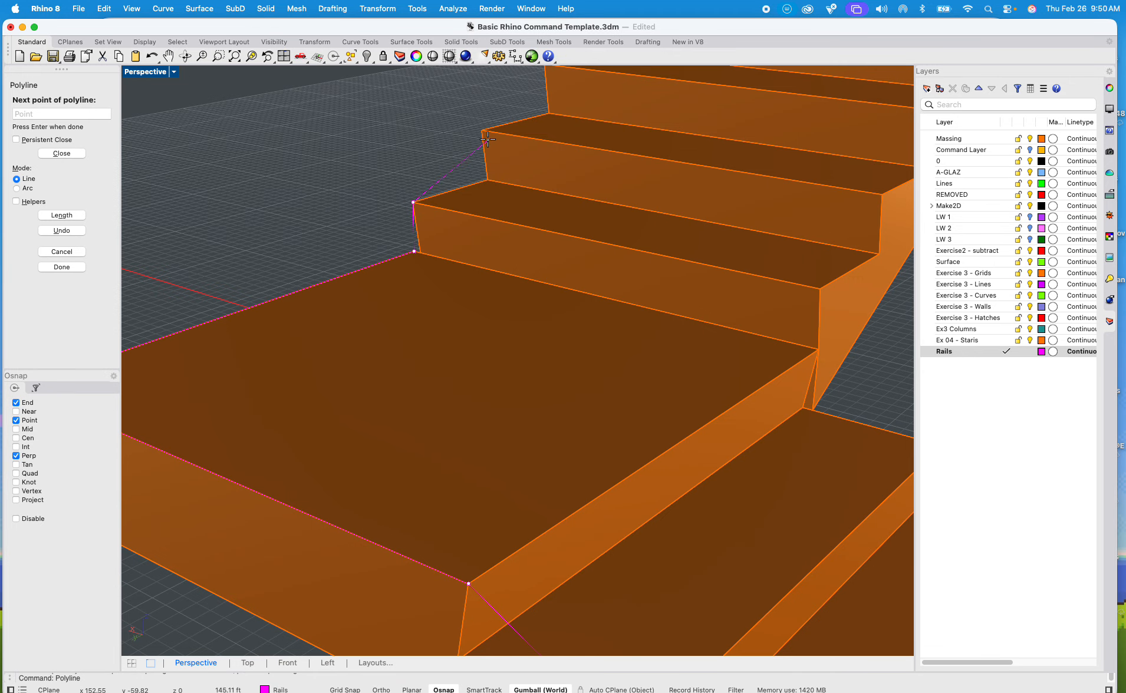
Step: Run the rail polyline up the second flight's nosings and along the landing above to its first outer corner
scroll(489, 140, down, 1)
scroll(489, 140, down, 8)
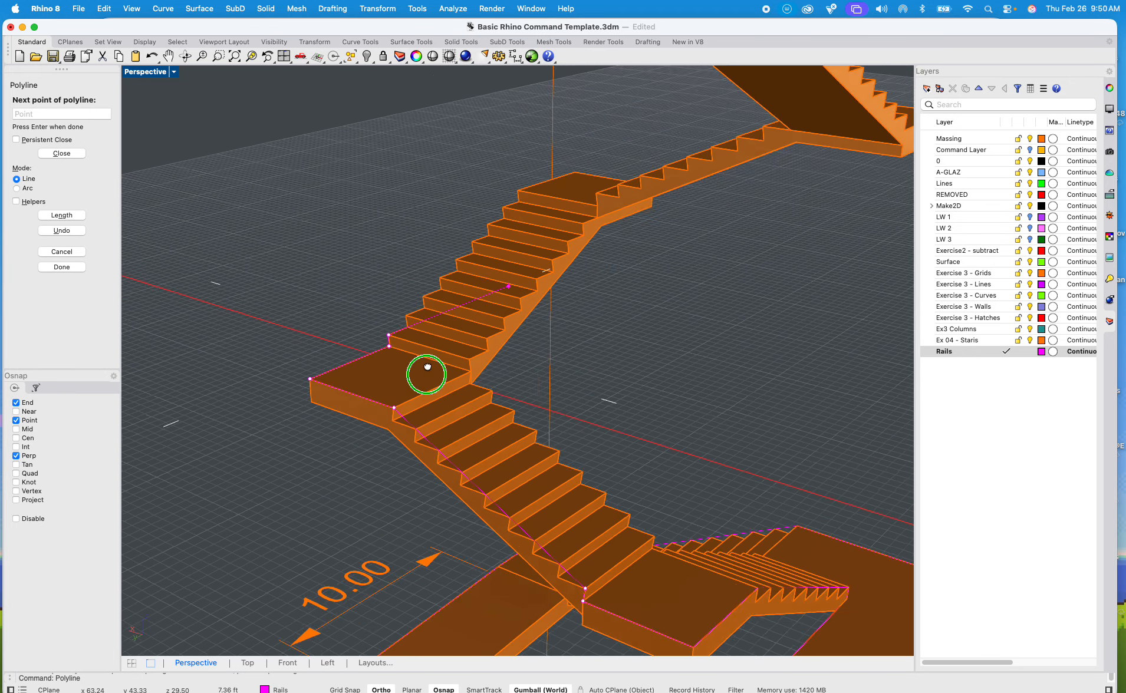
scroll(523, 215, up, 5)
click(471, 234)
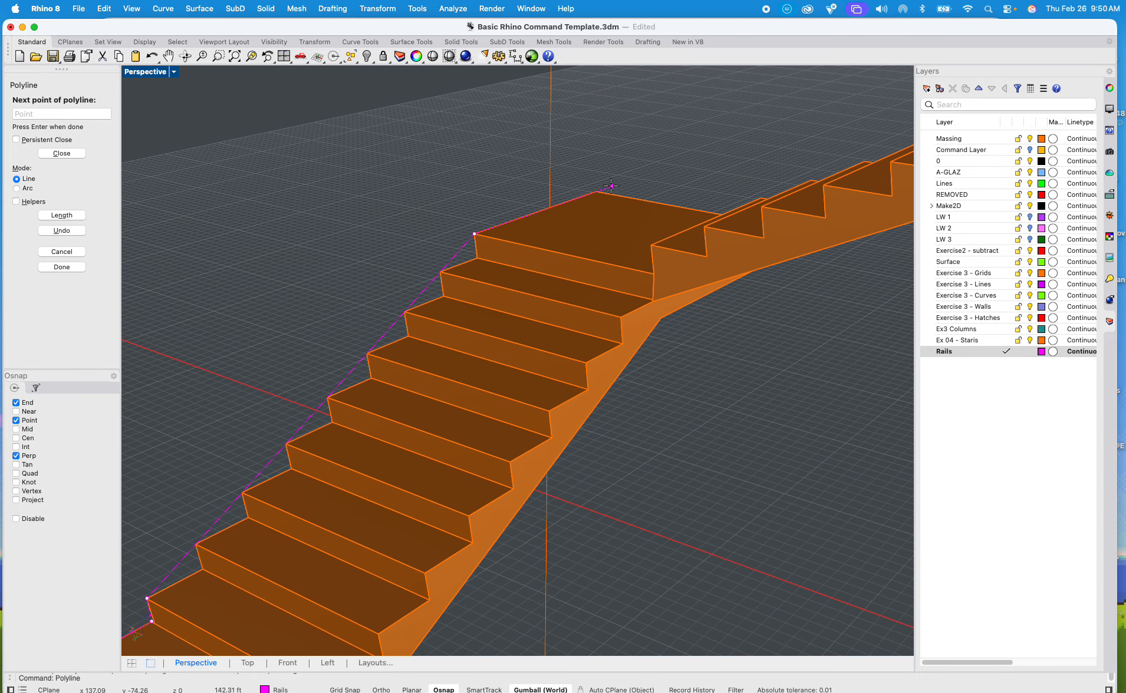
click(597, 192)
Step: Continue the rail polyline along the upper landing's outer edge to the next flight's foot and up to its first nosing
scroll(613, 253, down, 10)
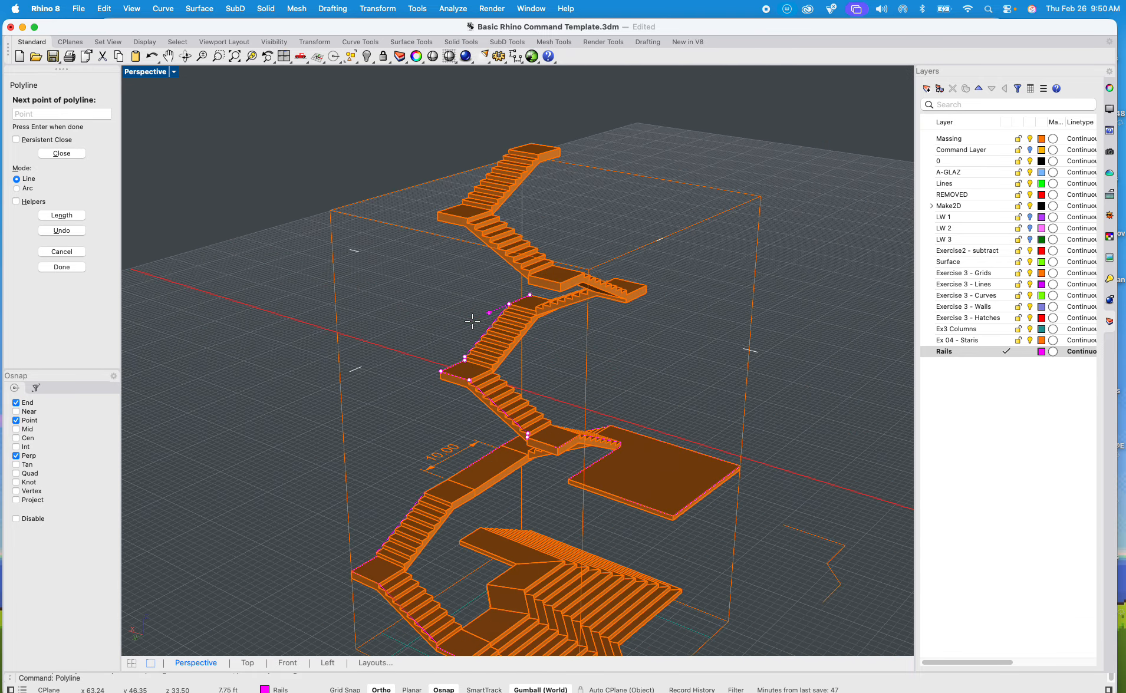
right_drag(637, 317, 558, 375)
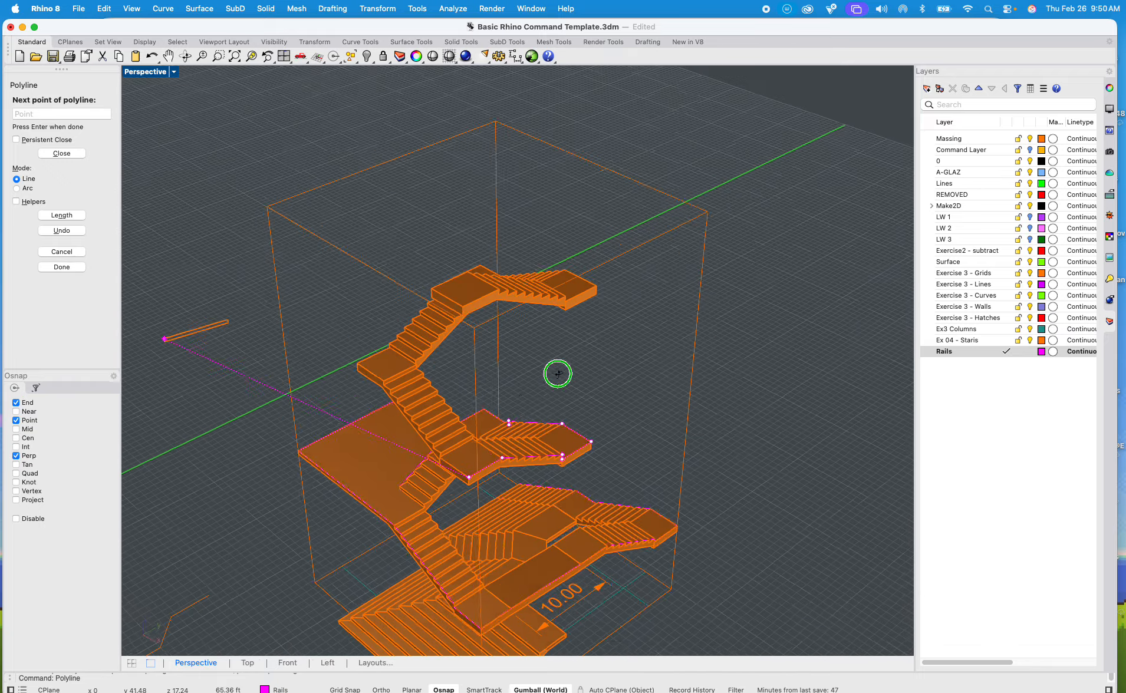
scroll(450, 447, up, 6)
scroll(450, 447, up, 8)
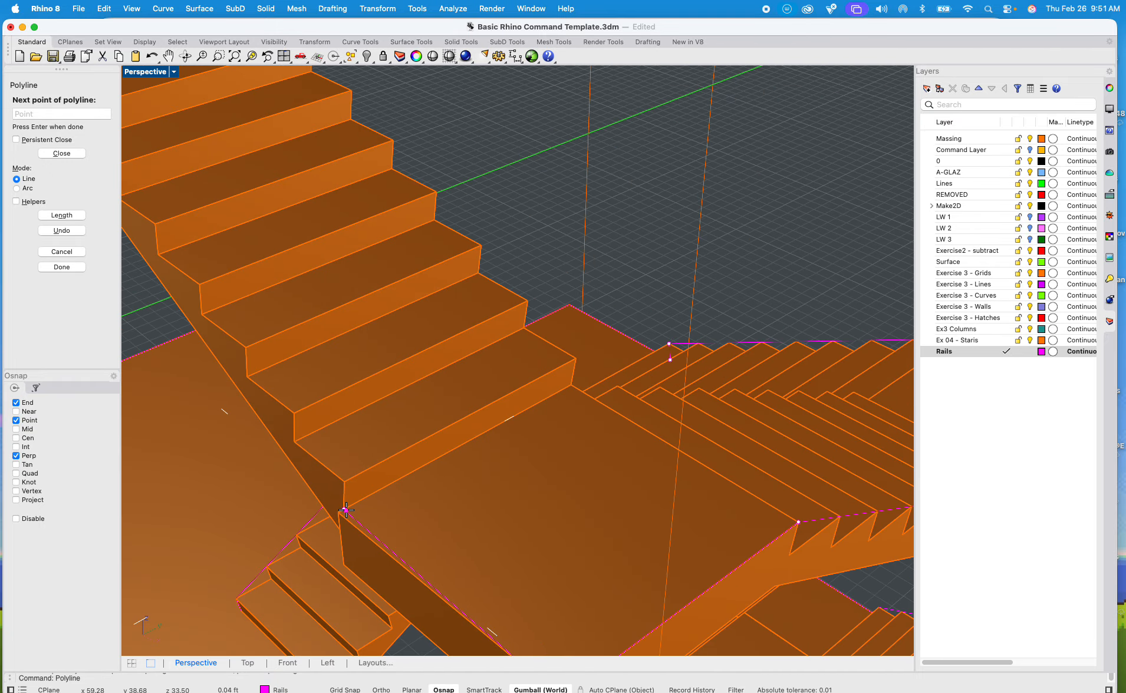
scroll(346, 510, down, 2)
scroll(357, 487, down, 5)
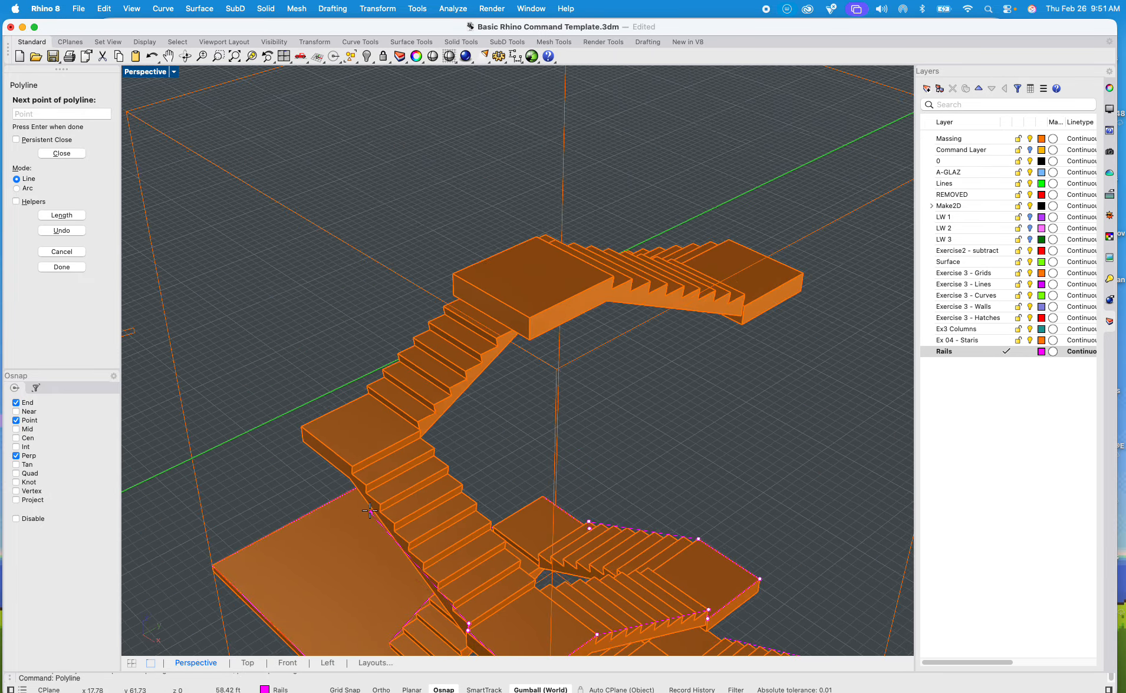
Step: Extend the rail polyline up the third flight's nosings and along the edge of the landing above to its outer corner
scroll(362, 486, up, 10)
scroll(283, 345, down, 10)
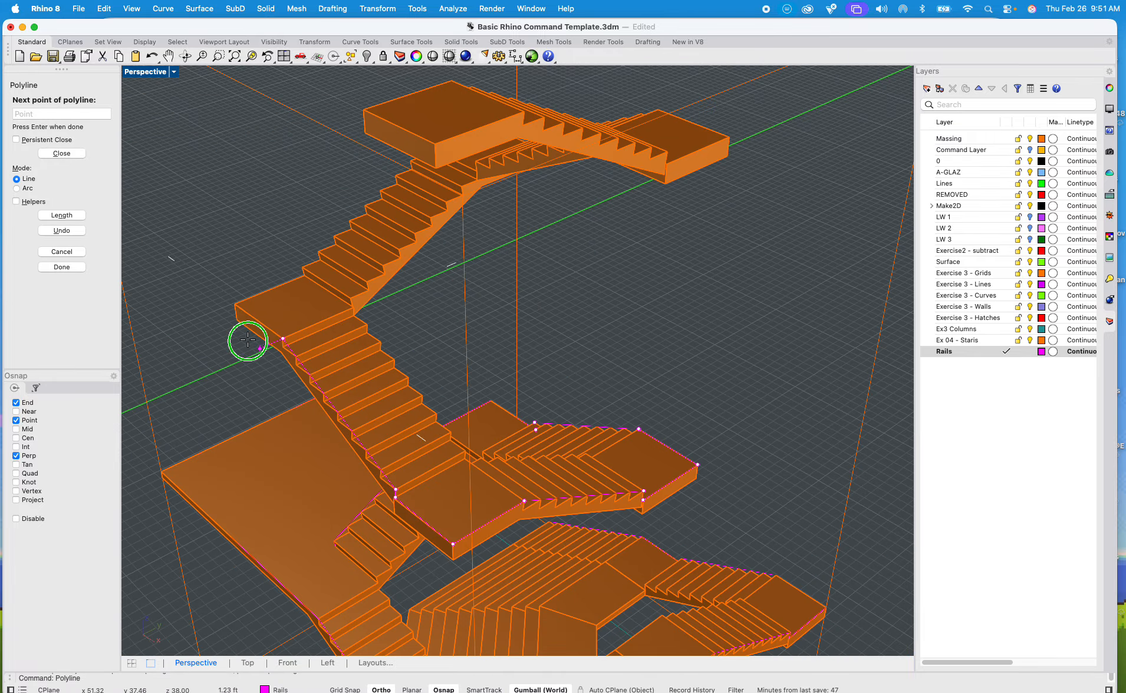
scroll(430, 375, up, 8)
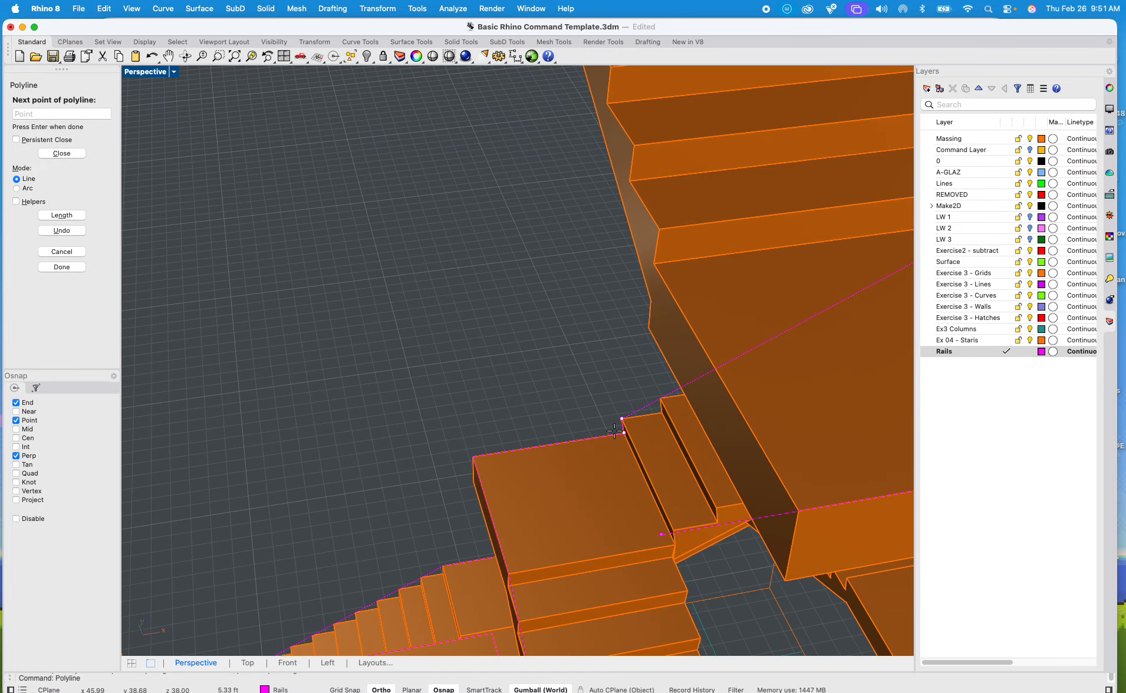
scroll(430, 415, down, 4)
click(436, 417)
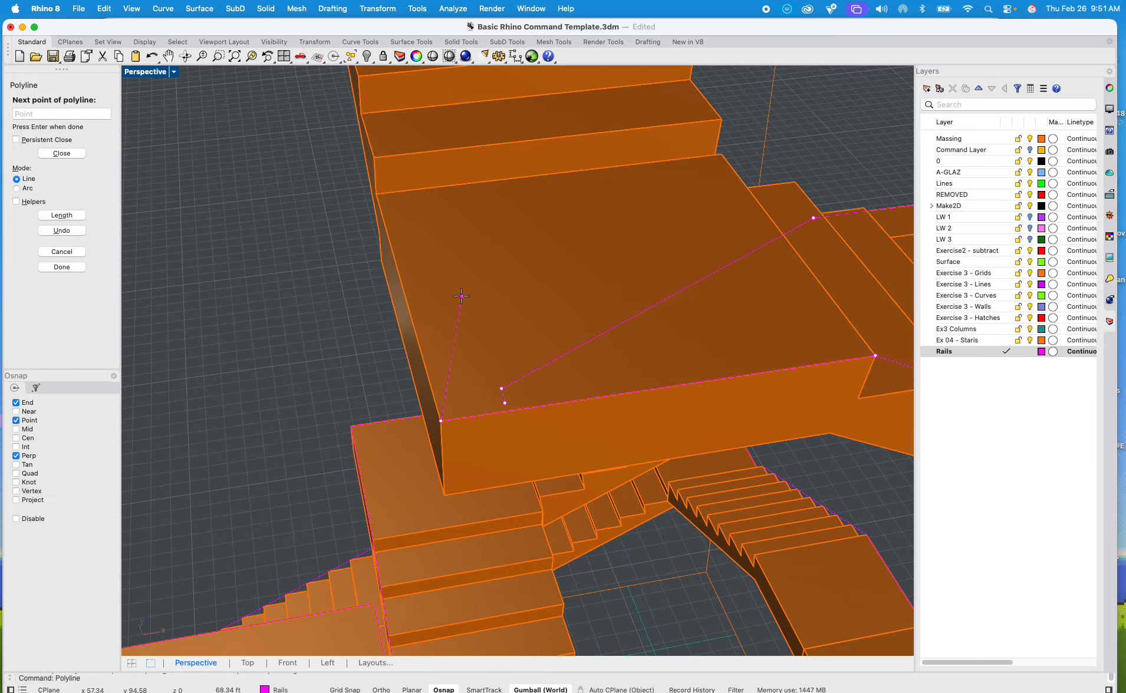
scroll(386, 207, down, 8)
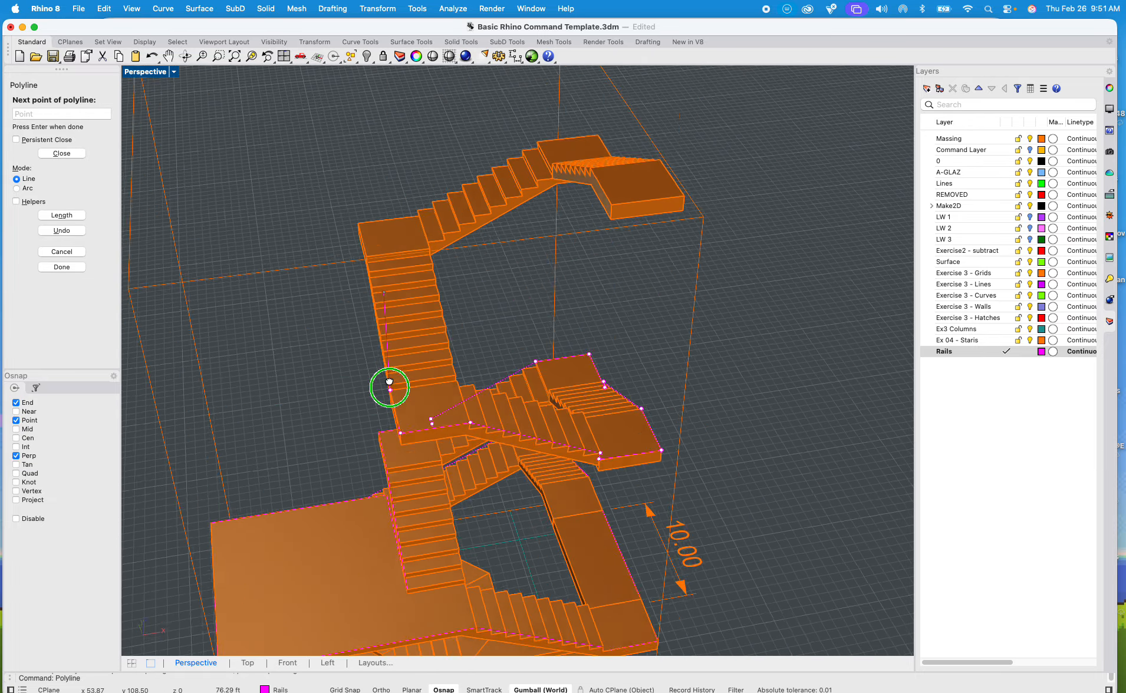
Step: Extend the rail polyline to the inner end of the landing above the flight and on to that landing's outer corner
scroll(455, 391, up, 5)
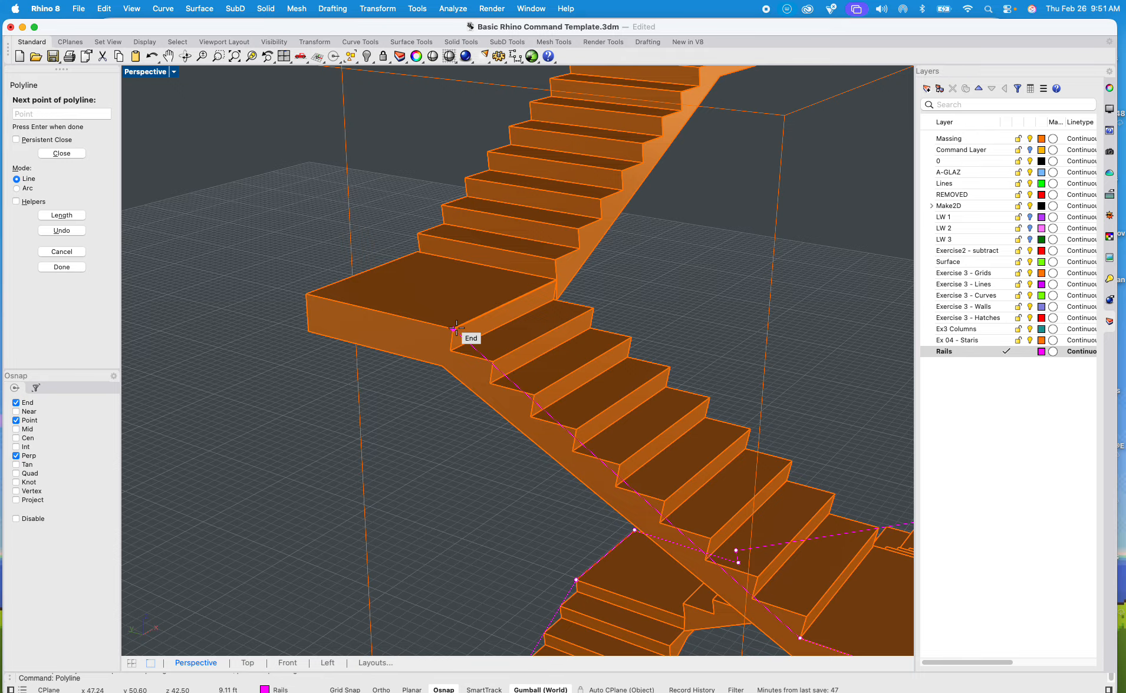
click(310, 298)
scroll(310, 298, down, 3)
shift+right_drag(413, 275, 453, 315)
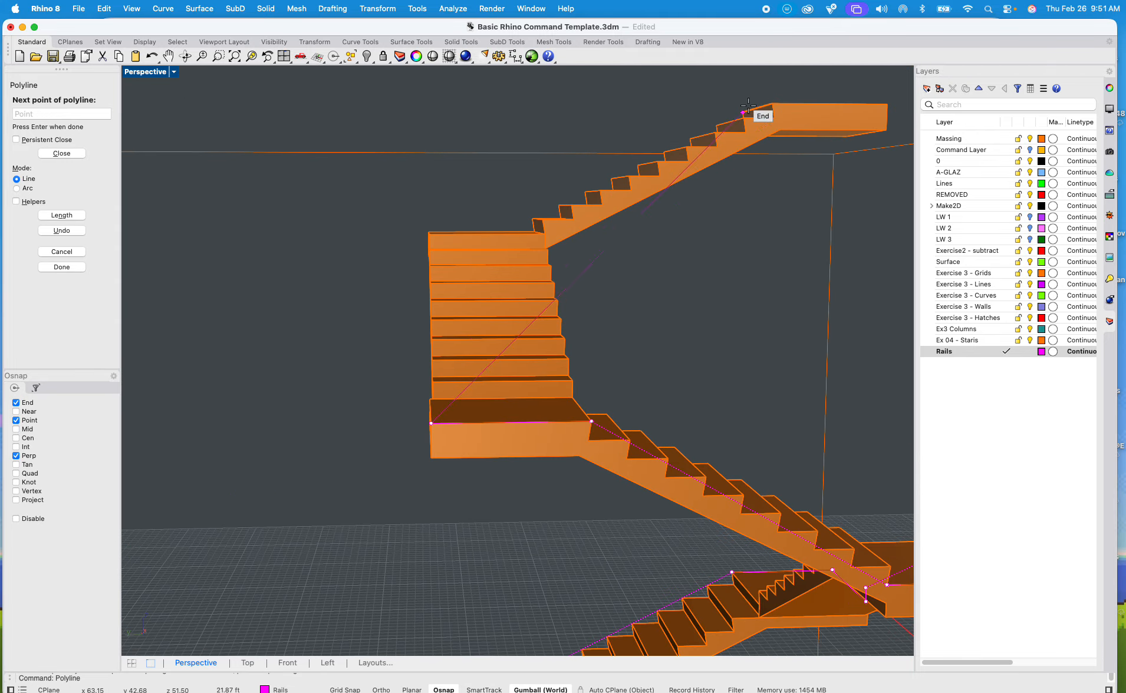
shift+right_drag(722, 173, 542, 244)
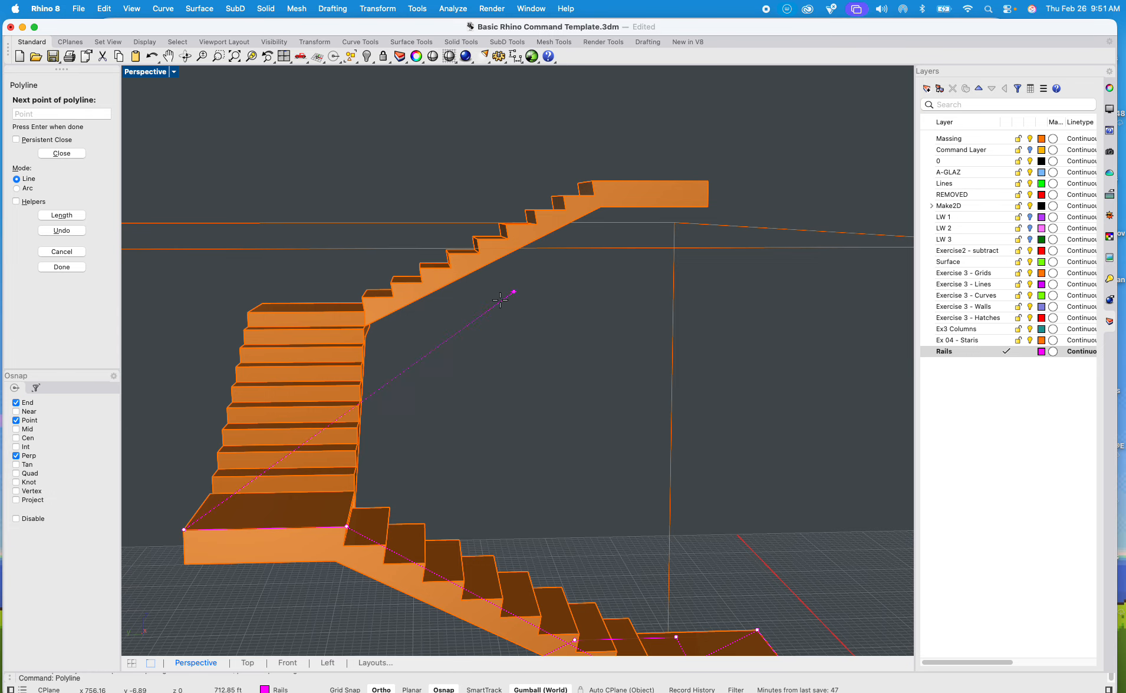
shift+right_drag(392, 393, 450, 358)
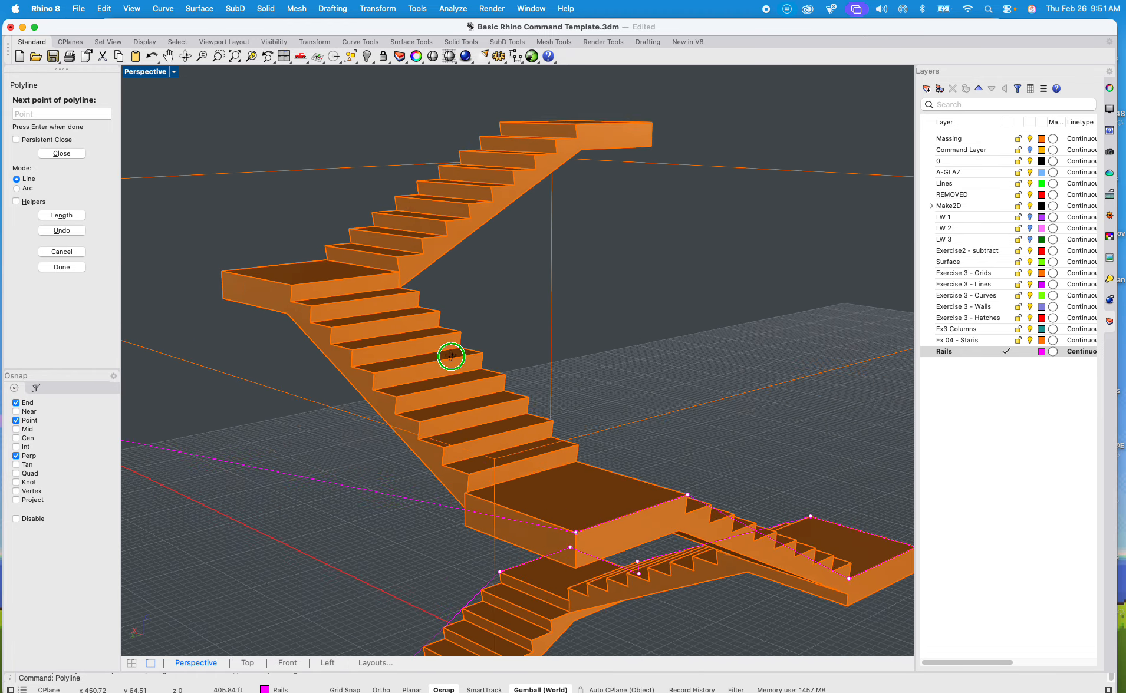
scroll(331, 321, up, 6)
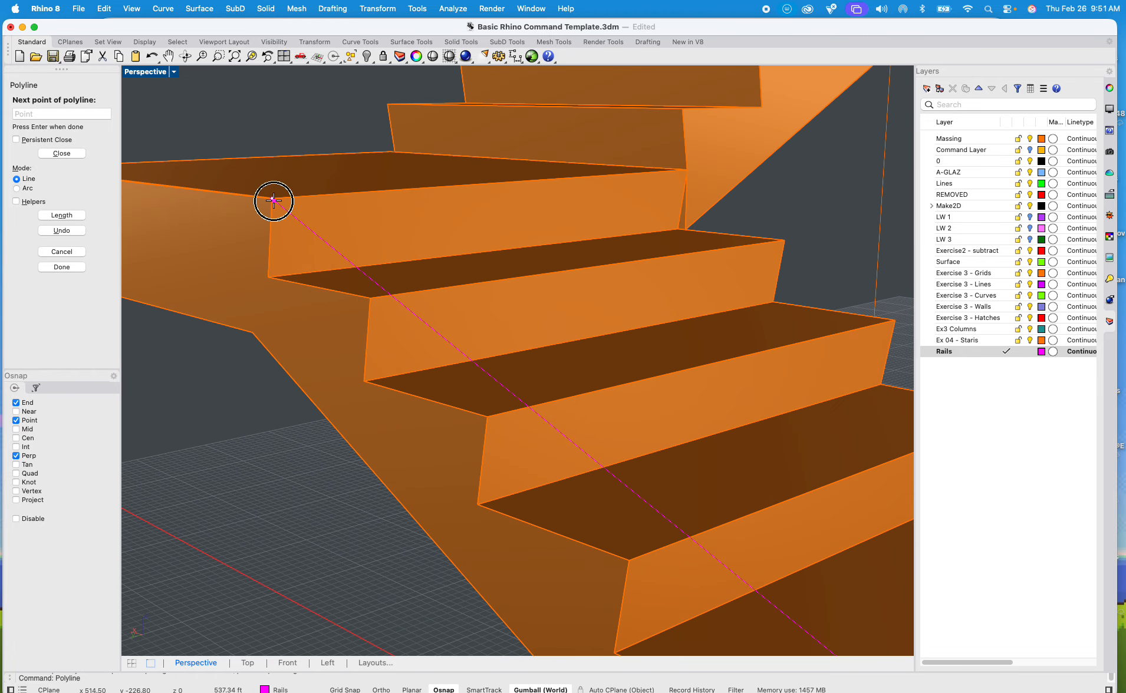
scroll(274, 201, down, 10)
shift+right_drag(273, 215, 342, 363)
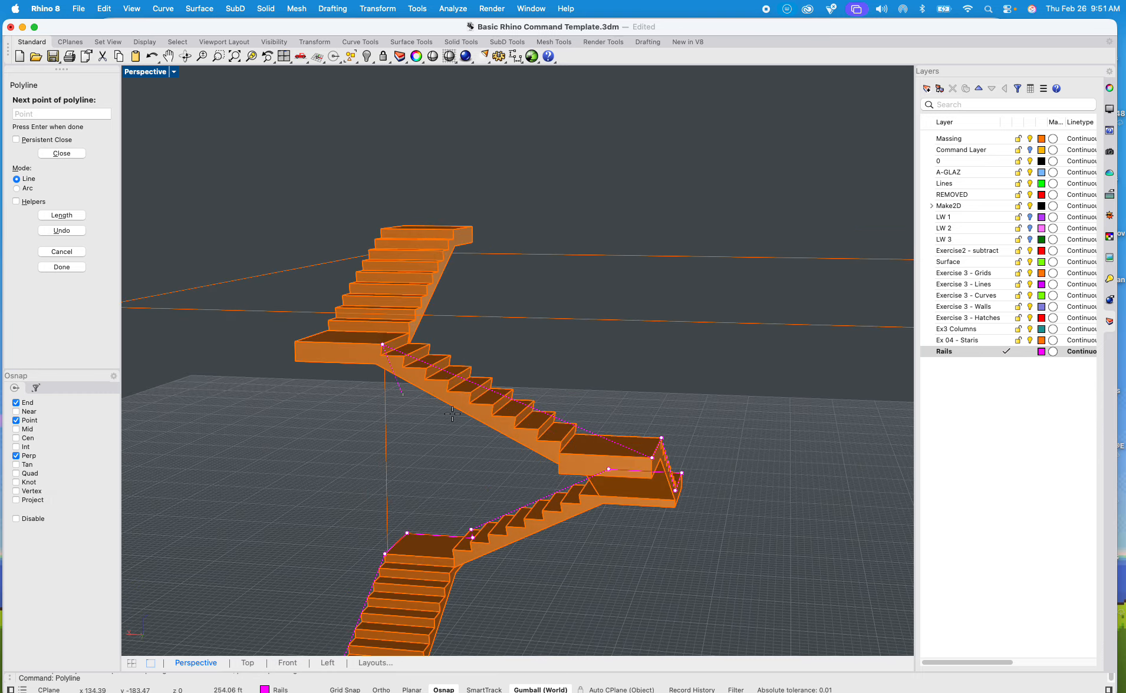
scroll(452, 415, up, 8)
scroll(575, 440, down, 8)
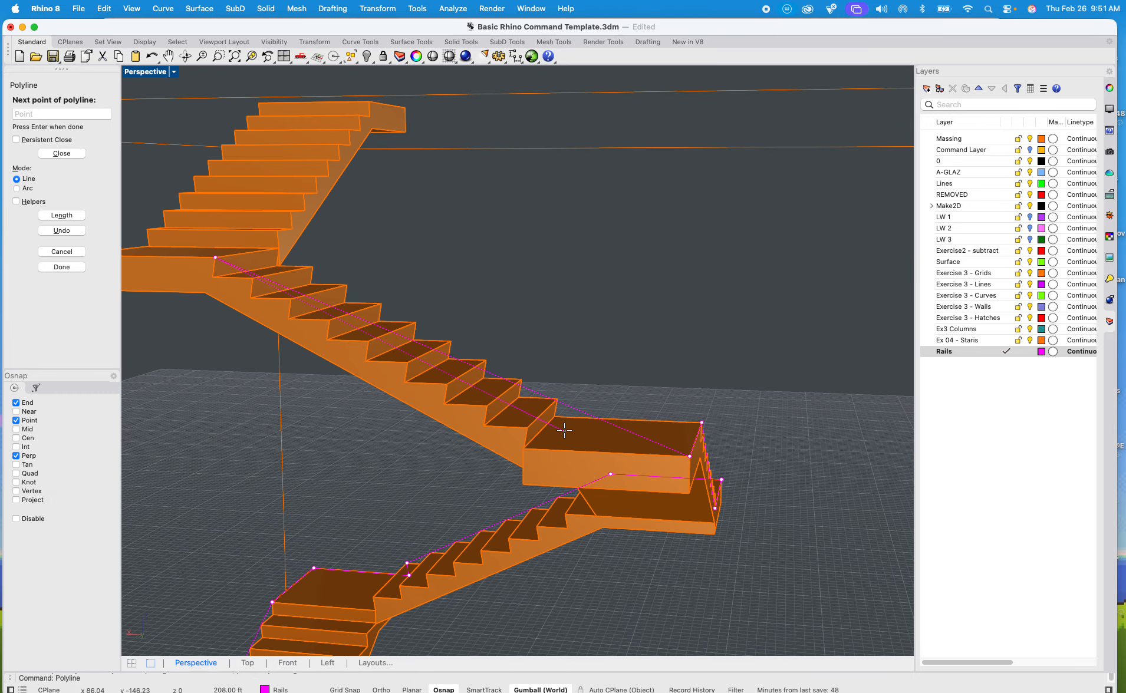
scroll(546, 446, up, 8)
scroll(520, 439, down, 5)
scroll(524, 427, up, 3)
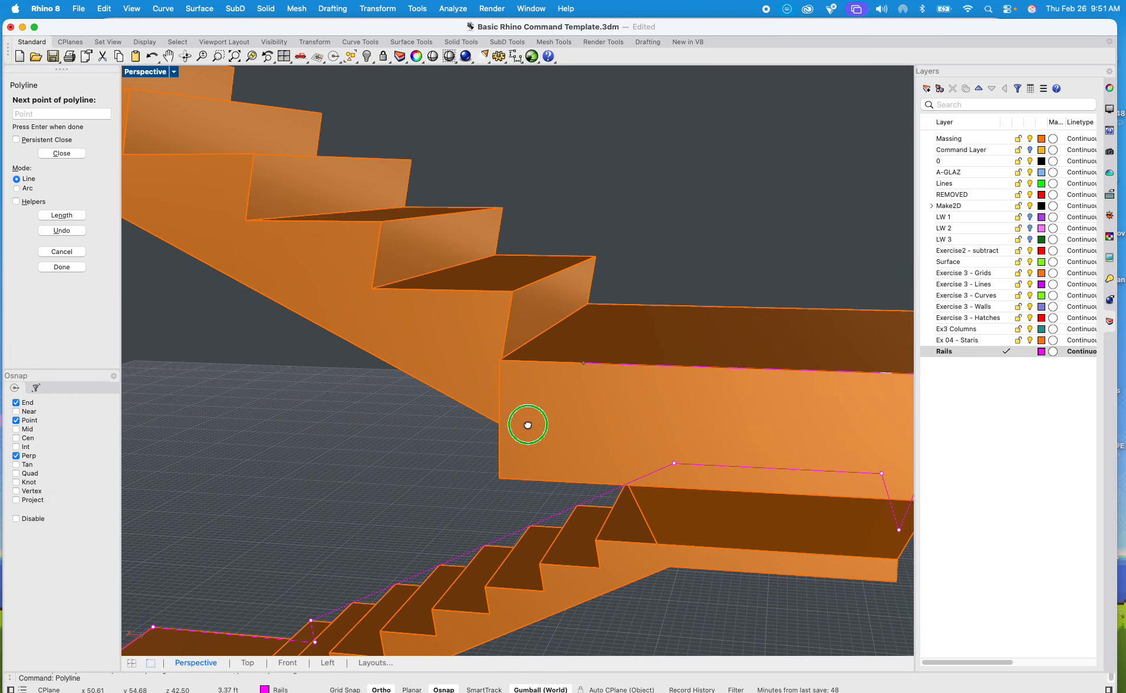
Step: Extend the rail polyline along the landing's outer edge to the next flight's foot and up to its first nosing
right_drag(520, 429, 391, 457)
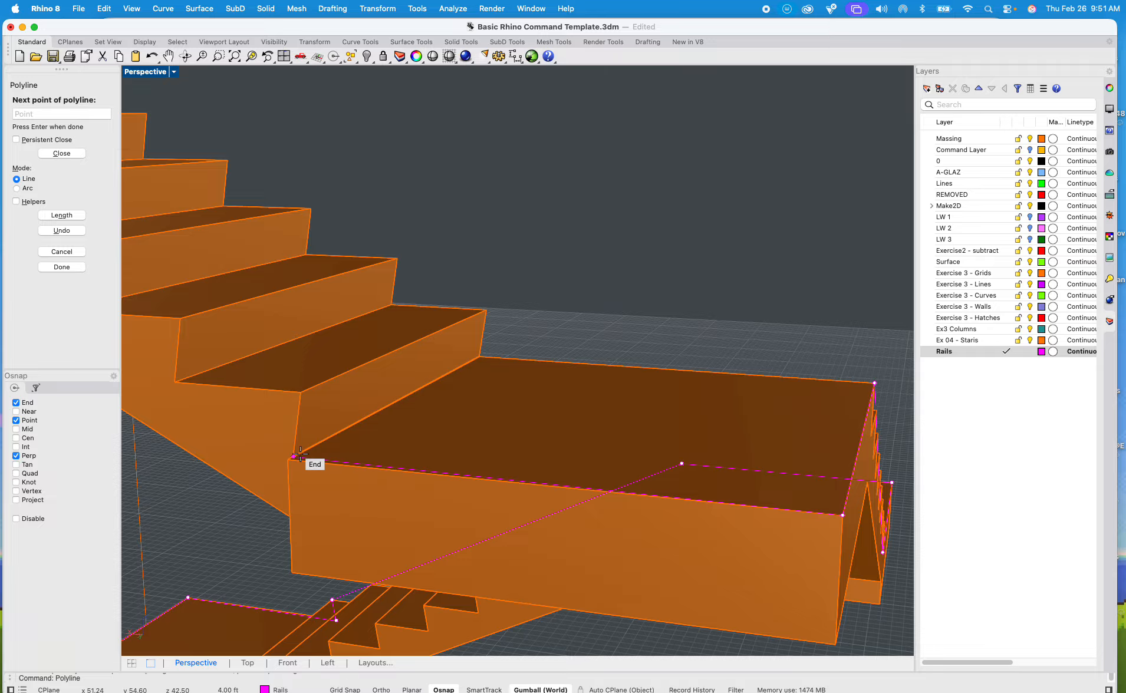
click(302, 394)
scroll(302, 394, down, 10)
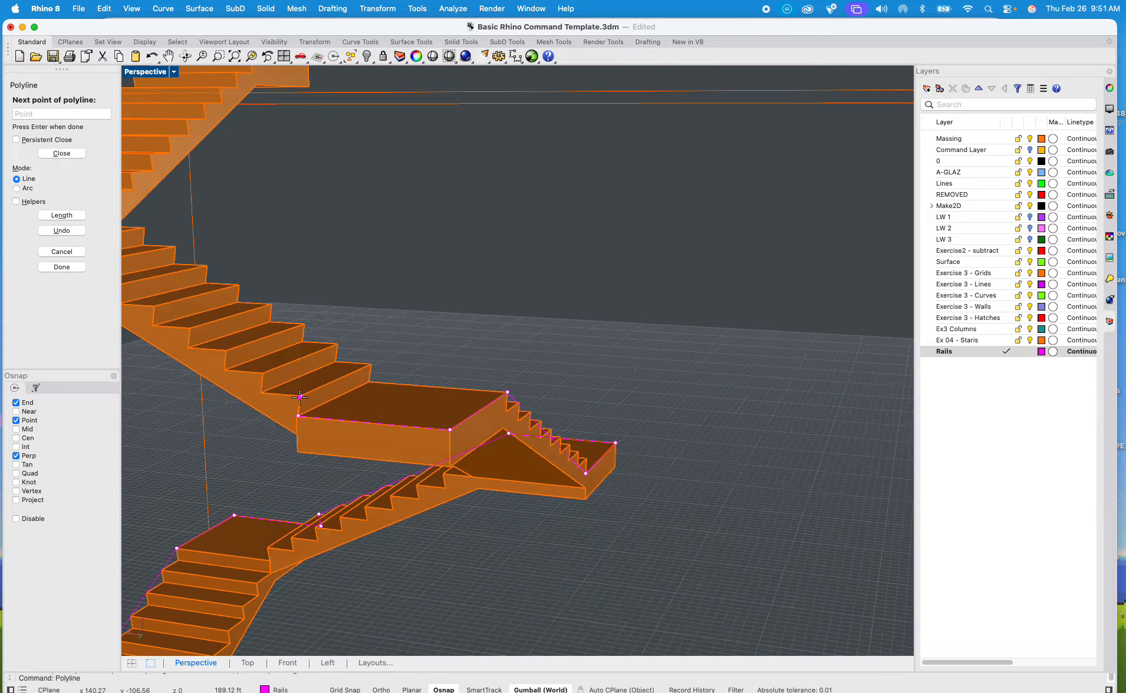
Step: Run the rail polyline up that flight's outer nosings to the landing above and along its edge to the outer corner
shift+right_drag(302, 394, 407, 483)
scroll(319, 425, up, 6)
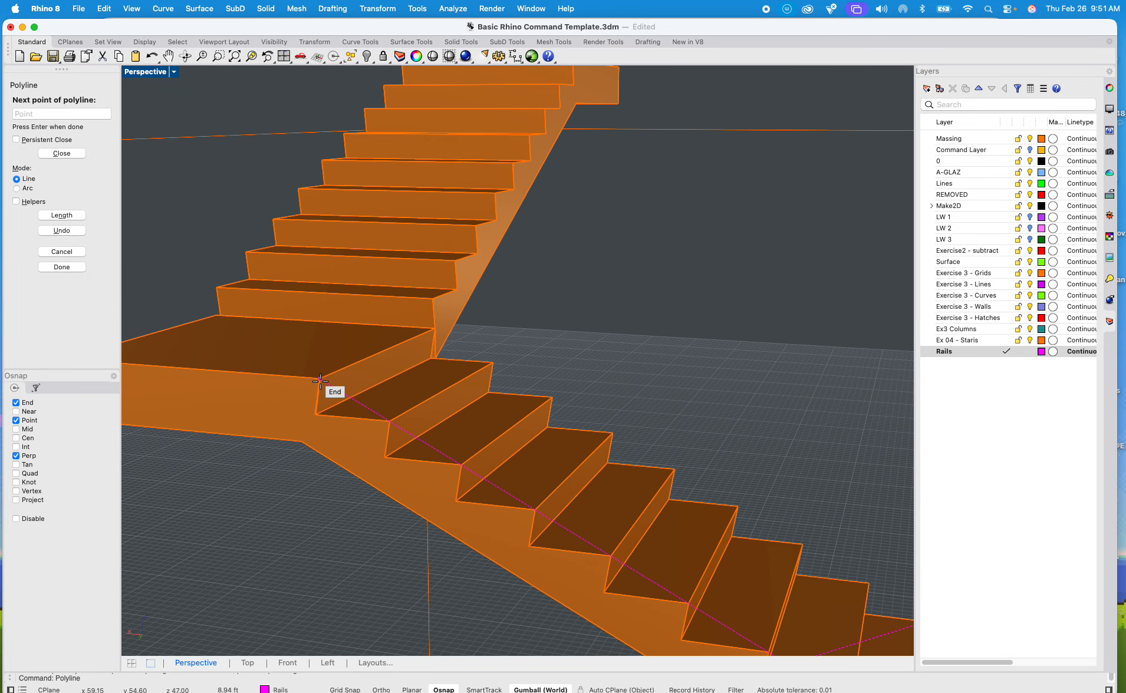
scroll(255, 384, down, 10)
right_drag(257, 388, 346, 395)
scroll(399, 462, up, 10)
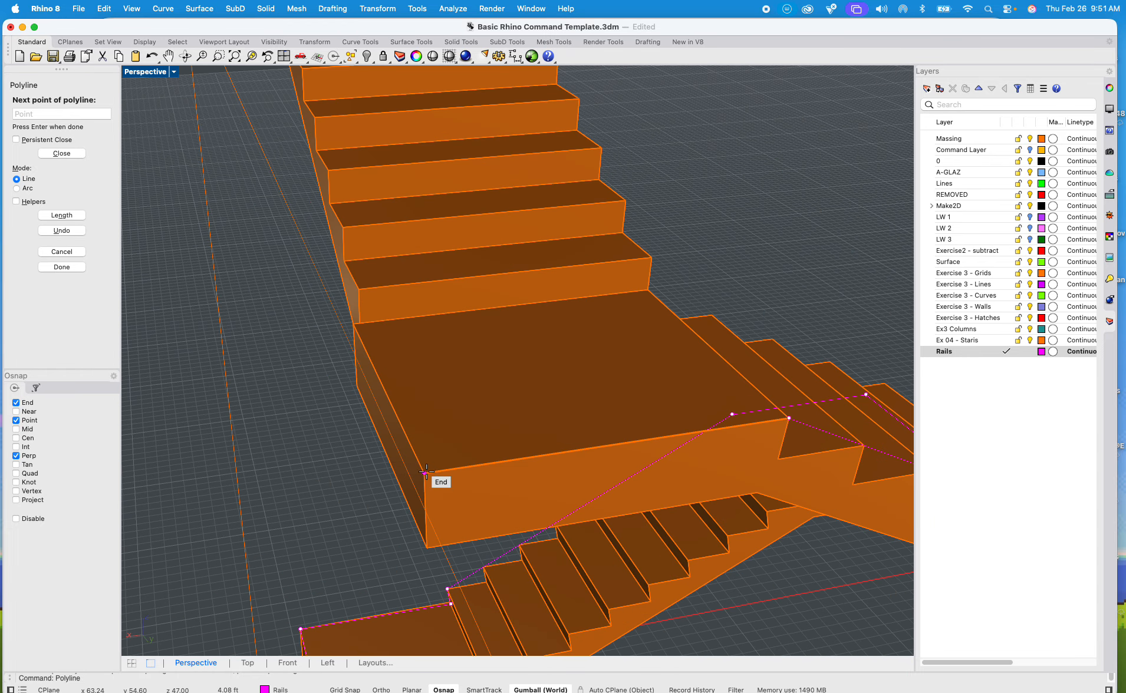
click(426, 473)
Step: Continue the rail polyline along this landing's outer edge to the foot of the topmost flight
scroll(427, 472, down, 10)
right_drag(427, 473, 452, 460)
scroll(466, 407, up, 5)
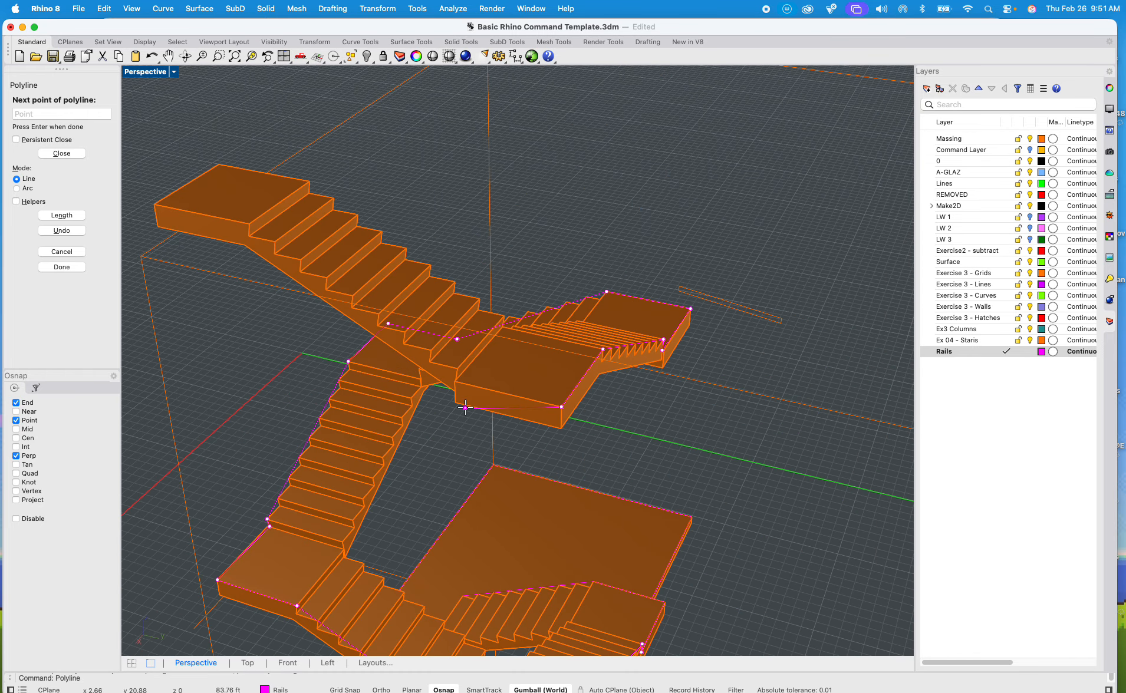
scroll(465, 407, up, 5)
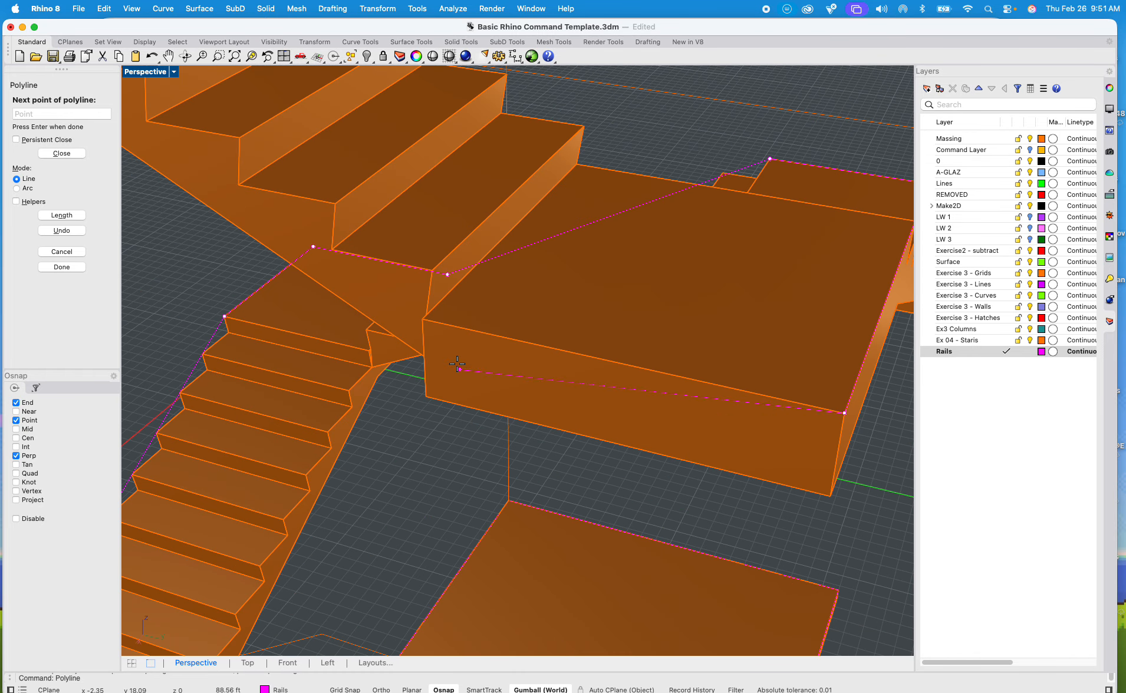
click(426, 315)
Step: Run the rail polyline up the topmost flight and around the top landing's two outer corners to its inner stair corner
scroll(427, 314, down, 8)
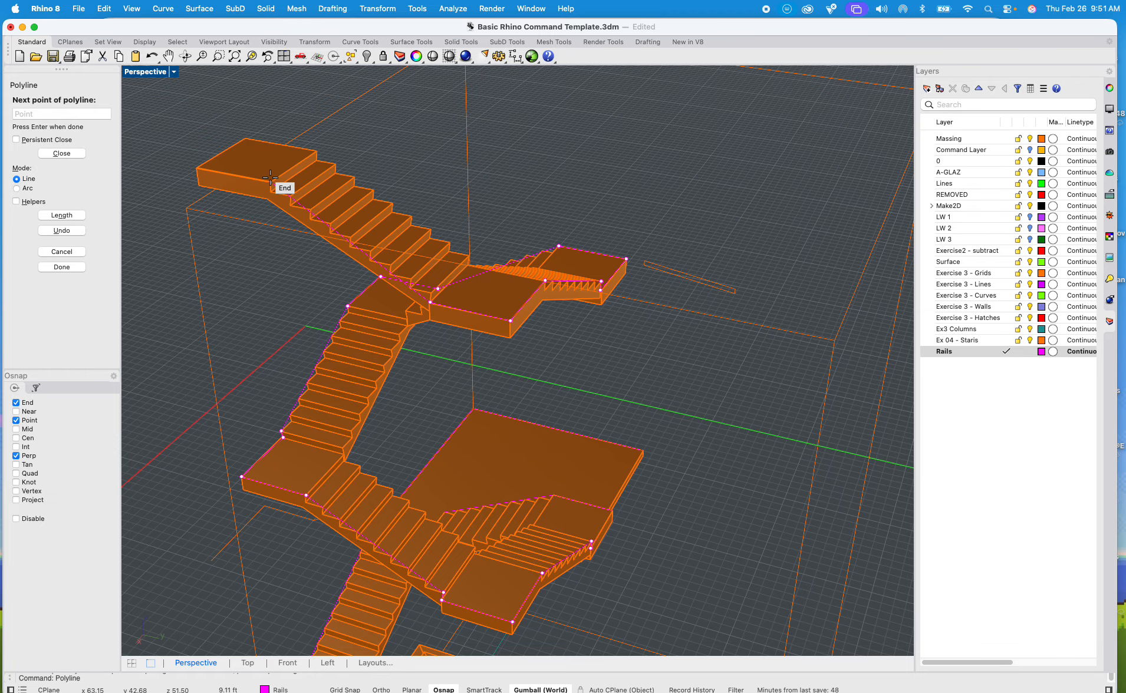
scroll(178, 160, up, 5)
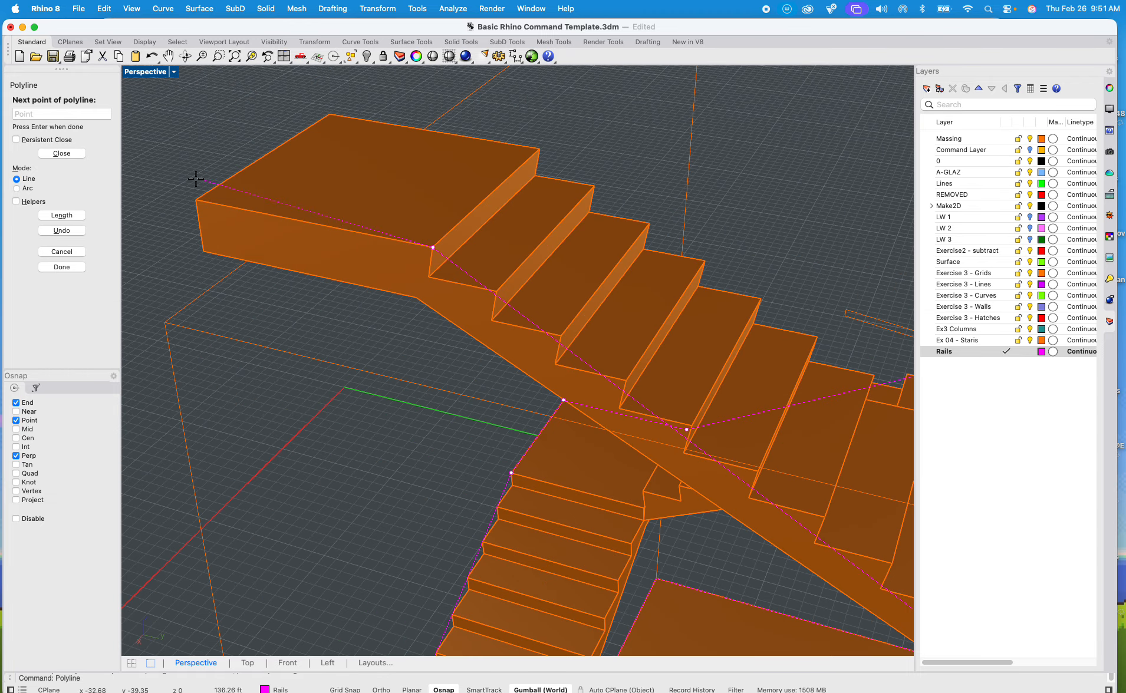
click(332, 109)
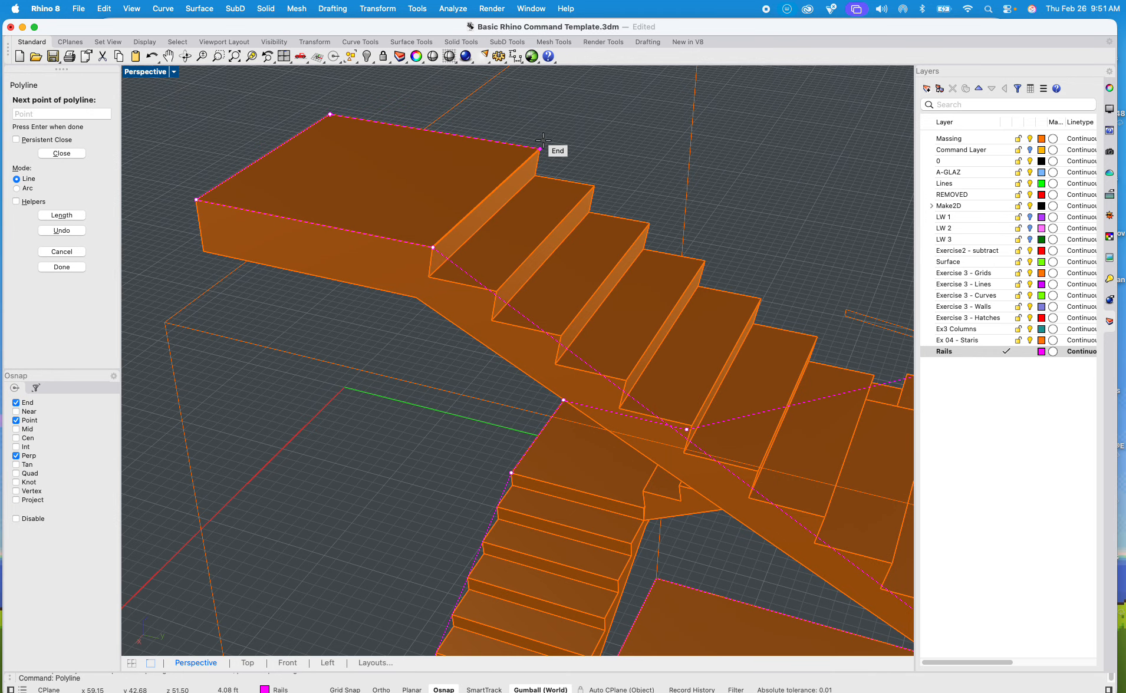
scroll(555, 145, down, 8)
Step: Bring the rail polyline down the inner side of the topmost flight to its lowest nosing and foot
shift+right_drag(554, 144, 407, 107)
scroll(547, 207, up, 10)
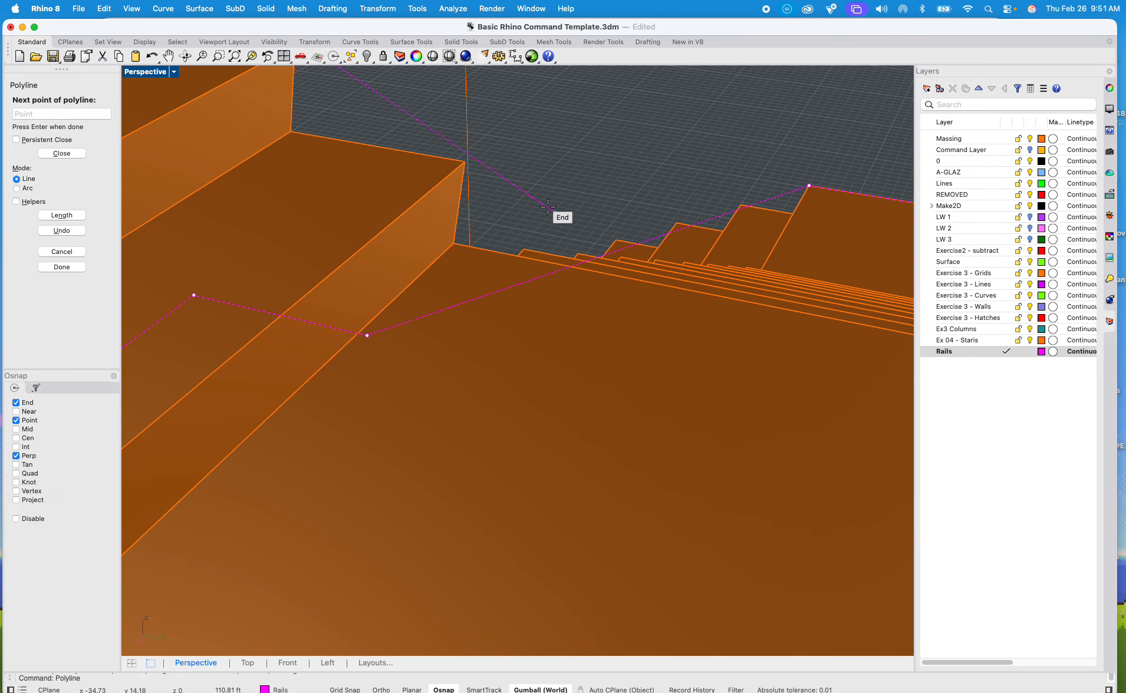
click(465, 162)
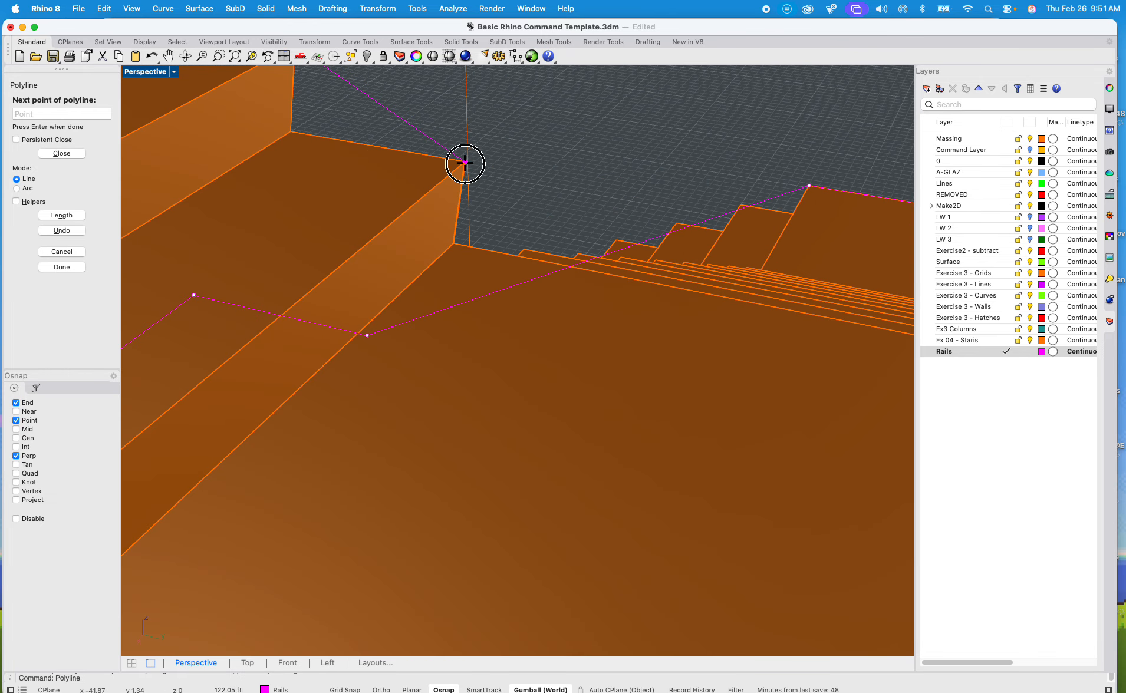
click(453, 240)
Step: Continue the rail polyline down the inner side of the second flight from the top to its lowest nosing and foot
scroll(465, 247, down, 8)
right_drag(470, 254, 313, 257)
scroll(591, 302, up, 9)
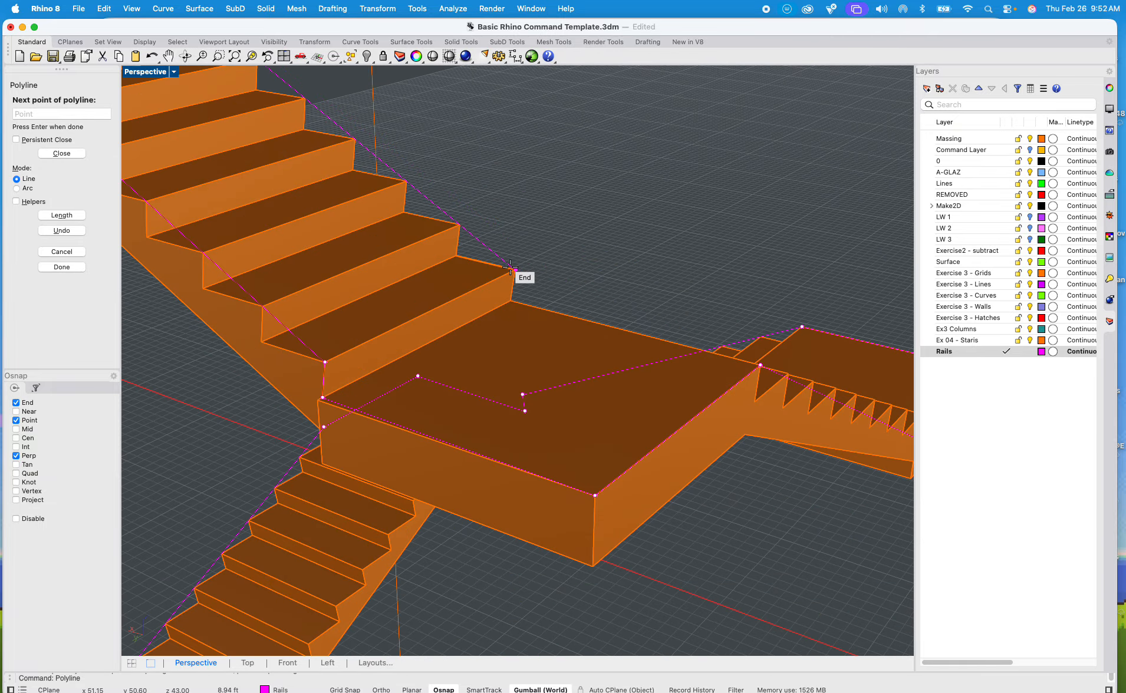
scroll(516, 291, up, 3)
click(516, 291)
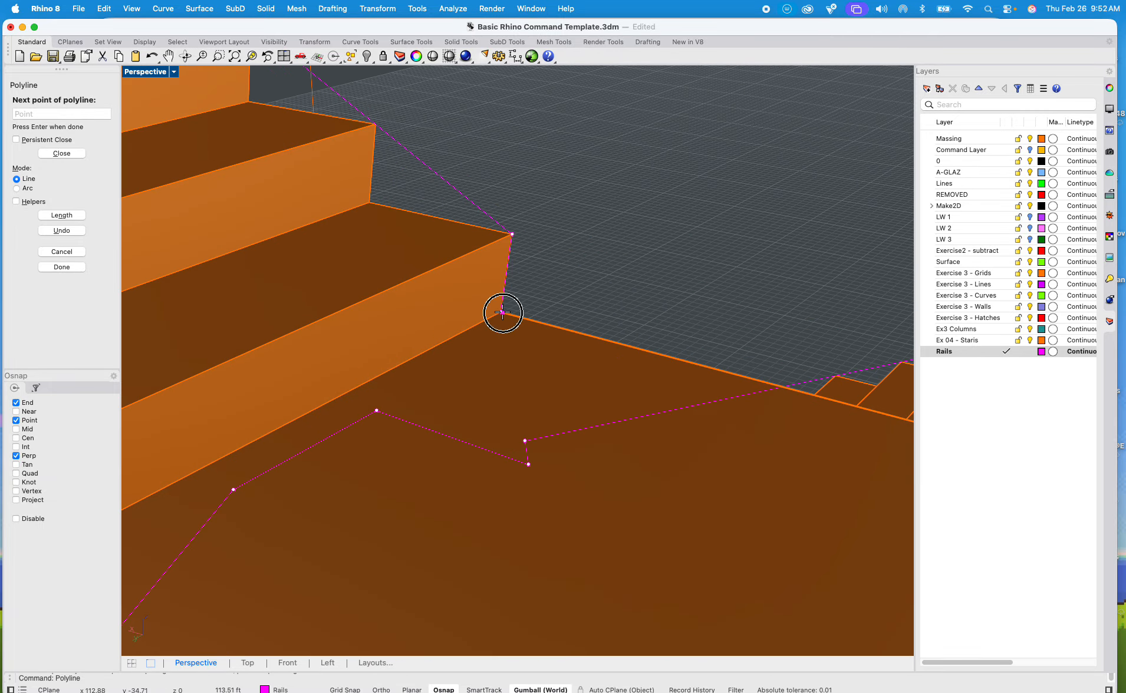
Step: Continue the rail polyline down the inner side of the third flight from the top to its lowest nosing and foot
scroll(505, 312, down, 5)
right_drag(523, 207, 322, 164)
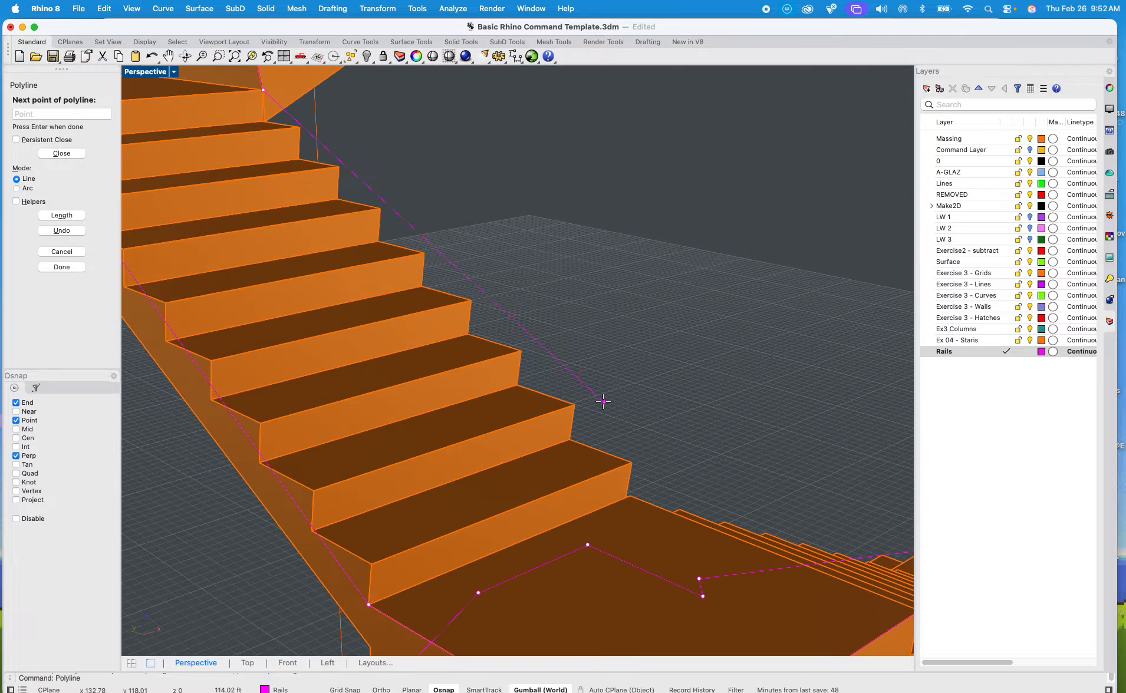
click(633, 463)
click(631, 498)
Step: Continue the rail polyline down the inner side of the fourth flight from the top to its lowest nosing and foot
mouse_move(630, 420)
shift+right_down()
mouse_move(540, 318)
mouse_move(526, 334)
mouse_move(619, 407)
shift+right_up()
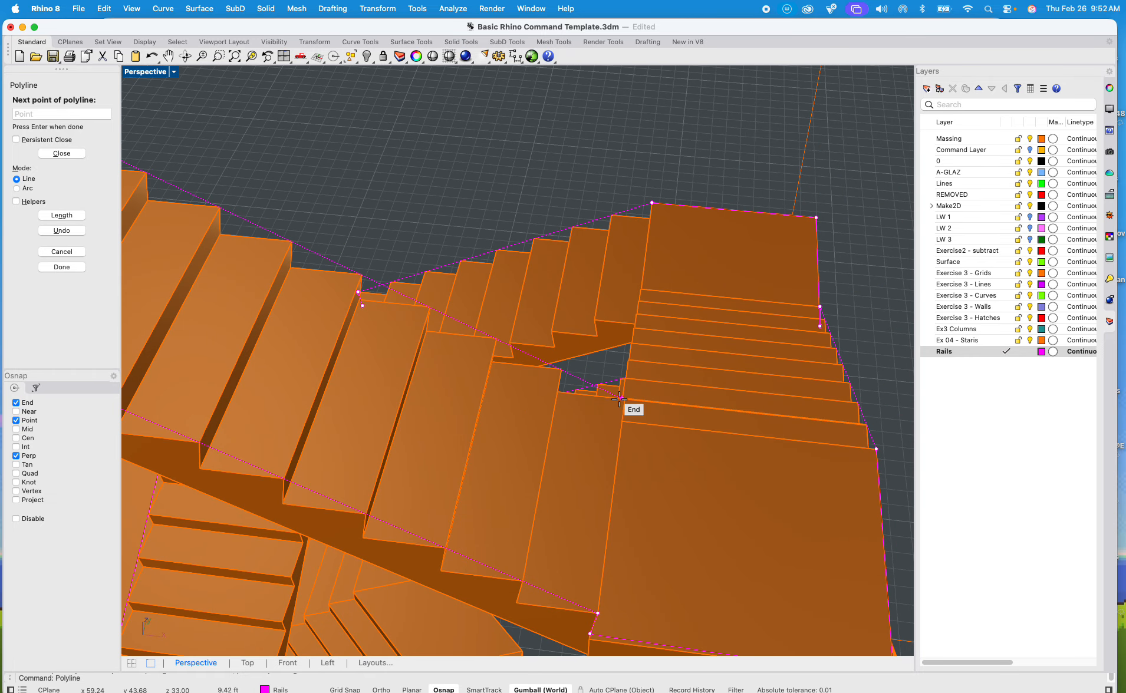
right_drag(687, 416, 770, 359)
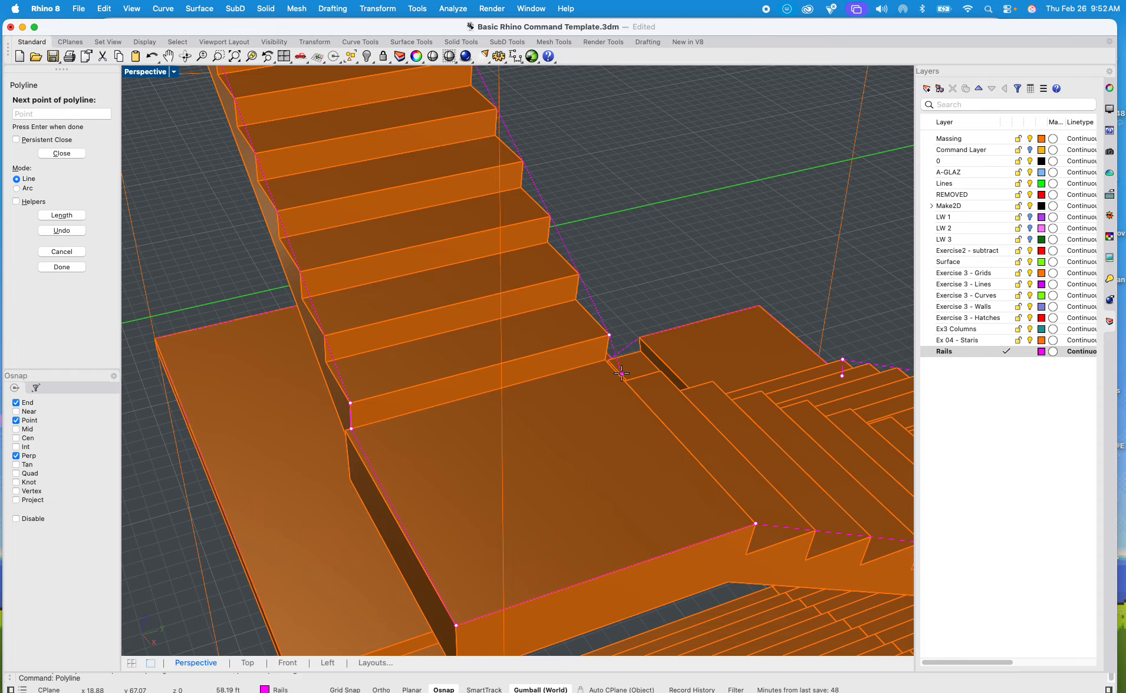
scroll(621, 373, up, 5)
scroll(572, 333, down, 10)
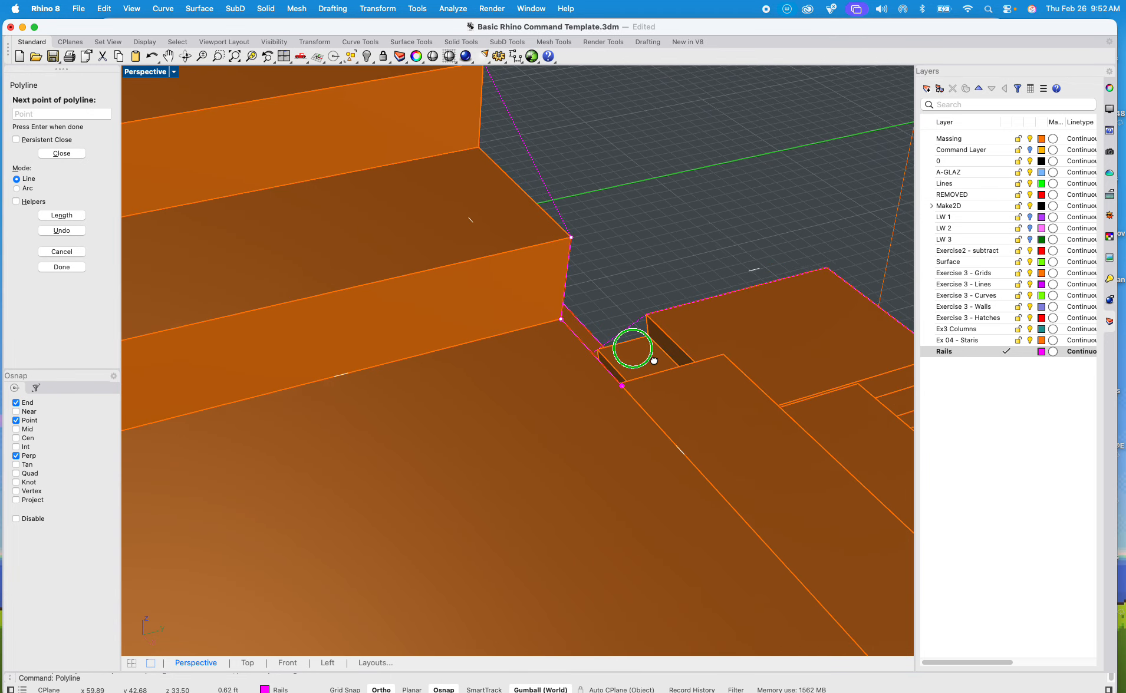
Step: Continue the rail polyline down the inner side of the fifth flight from the top to its lowest nosing and foot
right_drag(448, 411, 536, 432)
scroll(536, 432, up, 7)
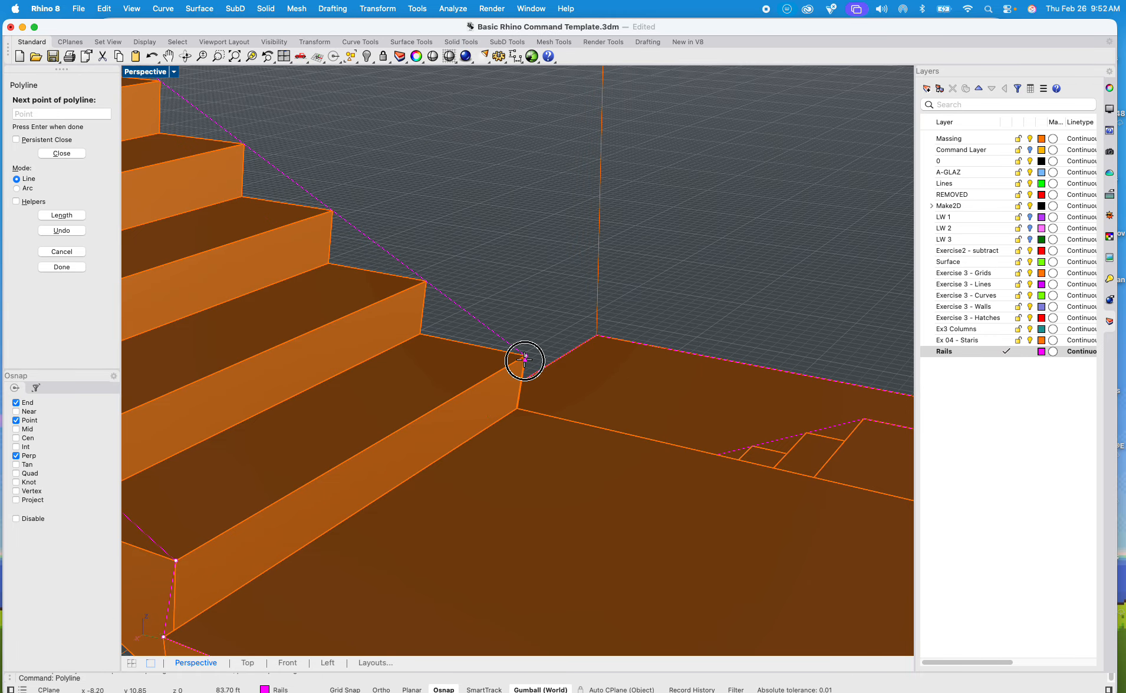
scroll(517, 407, down, 8)
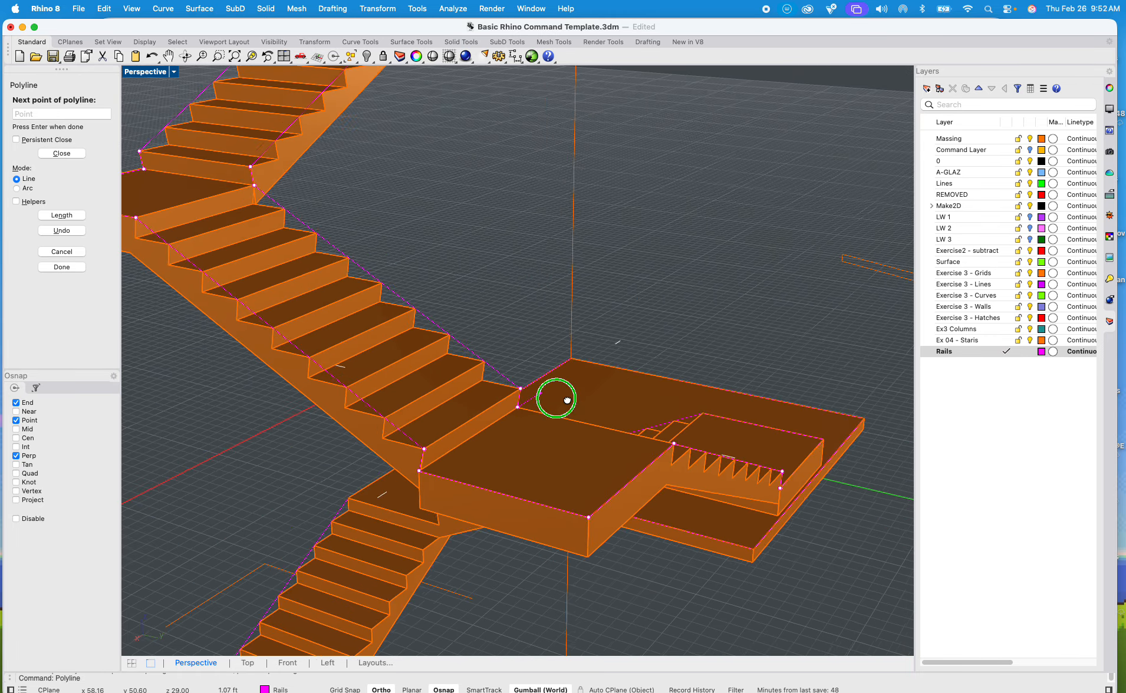
Step: Continue the rail polyline down the inner side of the sixth flight from the top to its lowest nosing and foot
right_drag(565, 399, 472, 422)
shift+right_drag(620, 428, 449, 361)
scroll(449, 361, down, 5)
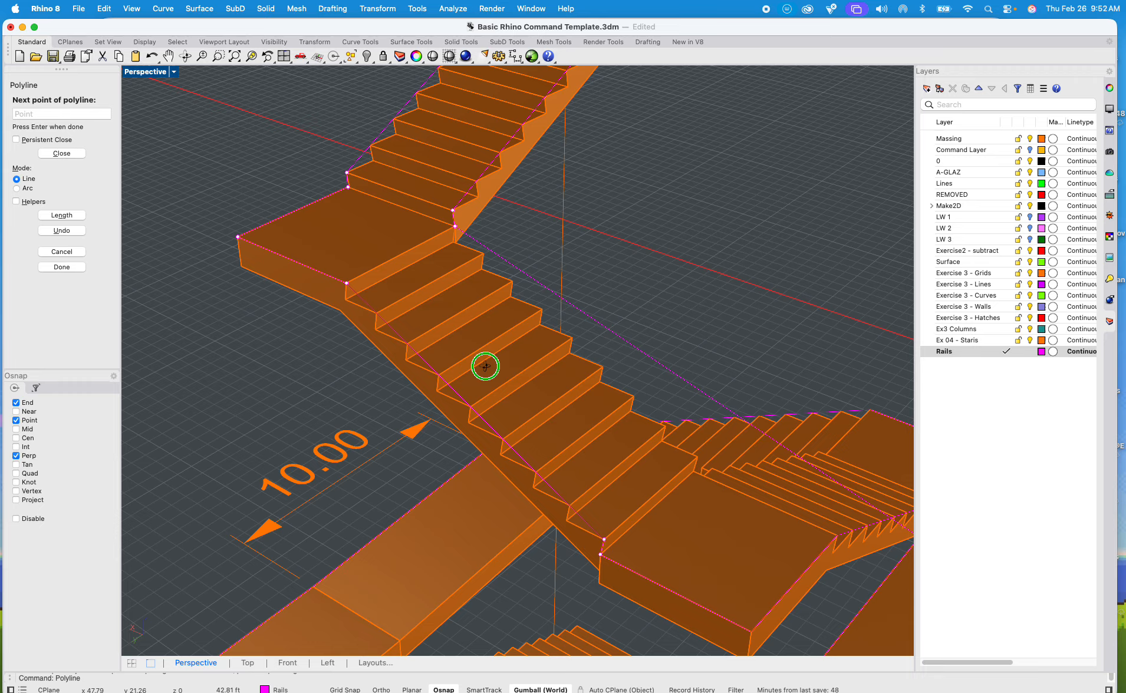
scroll(523, 382, up, 10)
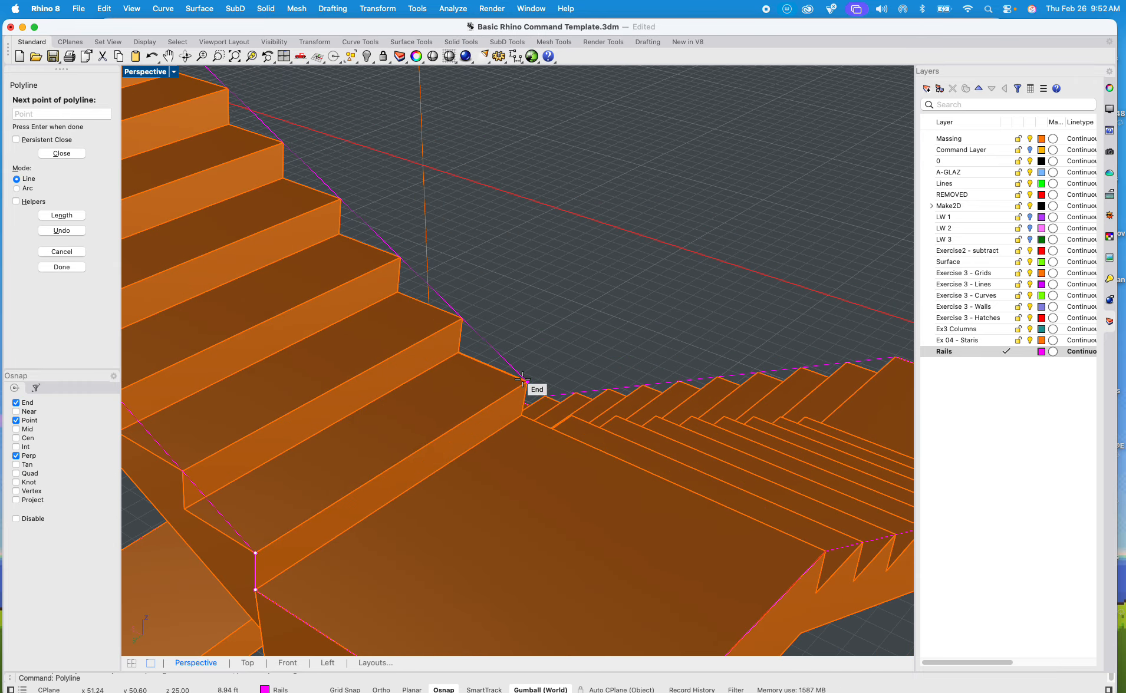
scroll(538, 434, up, 8)
click(506, 395)
scroll(528, 390, down, 6)
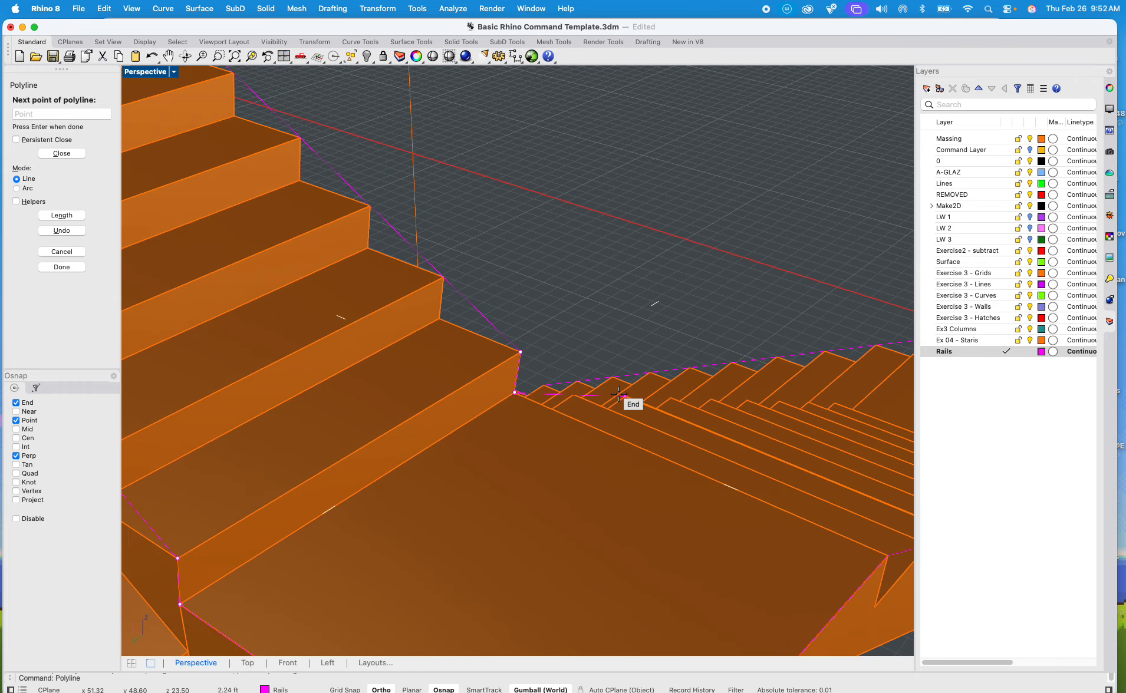
Step: Run the rail polyline down the inner side of the next flight to its lowest nosing and foot on the large platform
shift+right_drag(637, 392, 380, 285)
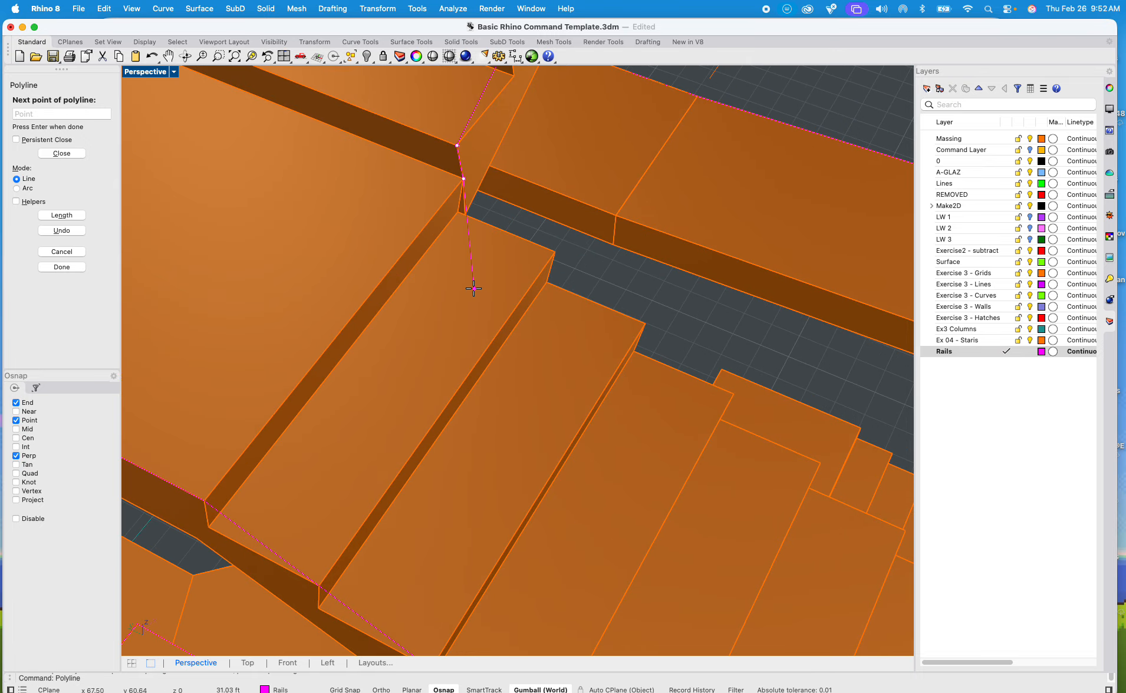
right_drag(590, 308, 559, 272)
scroll(531, 248, down, 10)
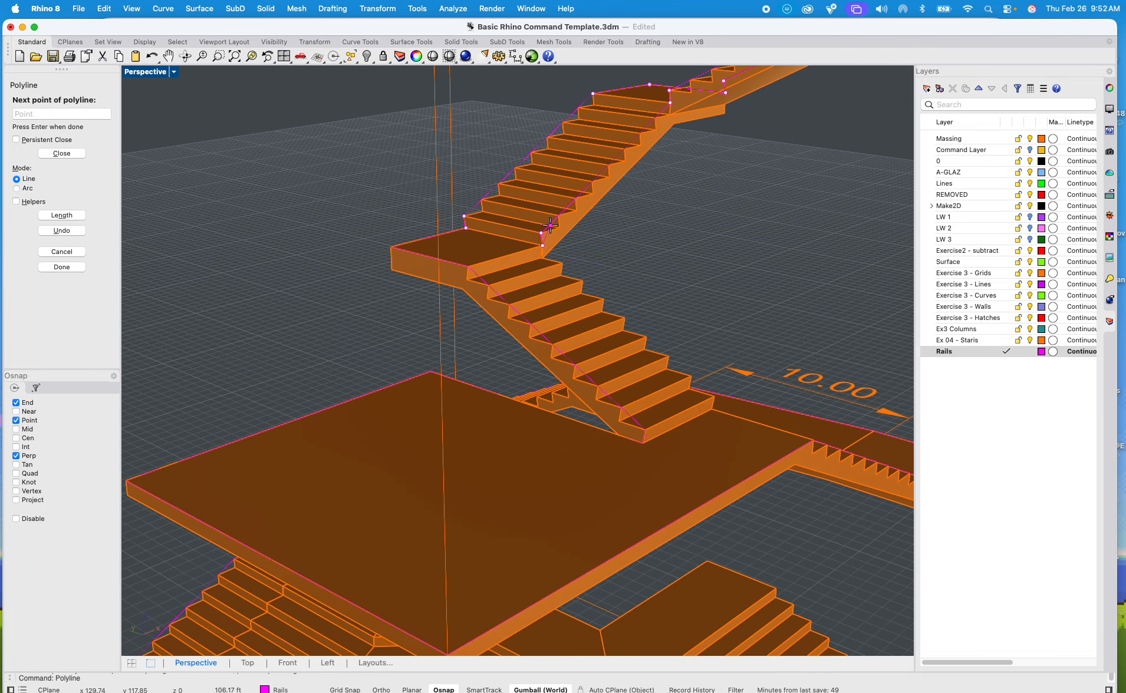
scroll(708, 382, up, 8)
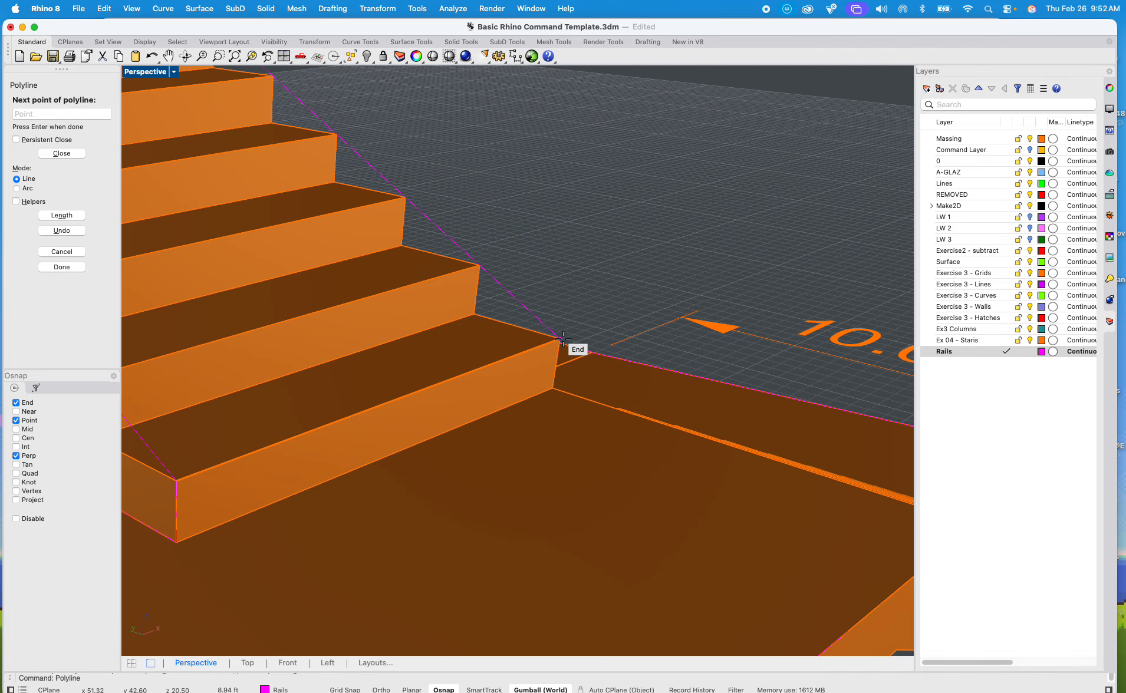
right_drag(587, 365, 212, 198)
click(451, 309)
Step: Run the rail polyline from the large platform down the inner side of the flight below it to that flight's lowest step
scroll(452, 310, down, 8)
scroll(667, 419, up, 6)
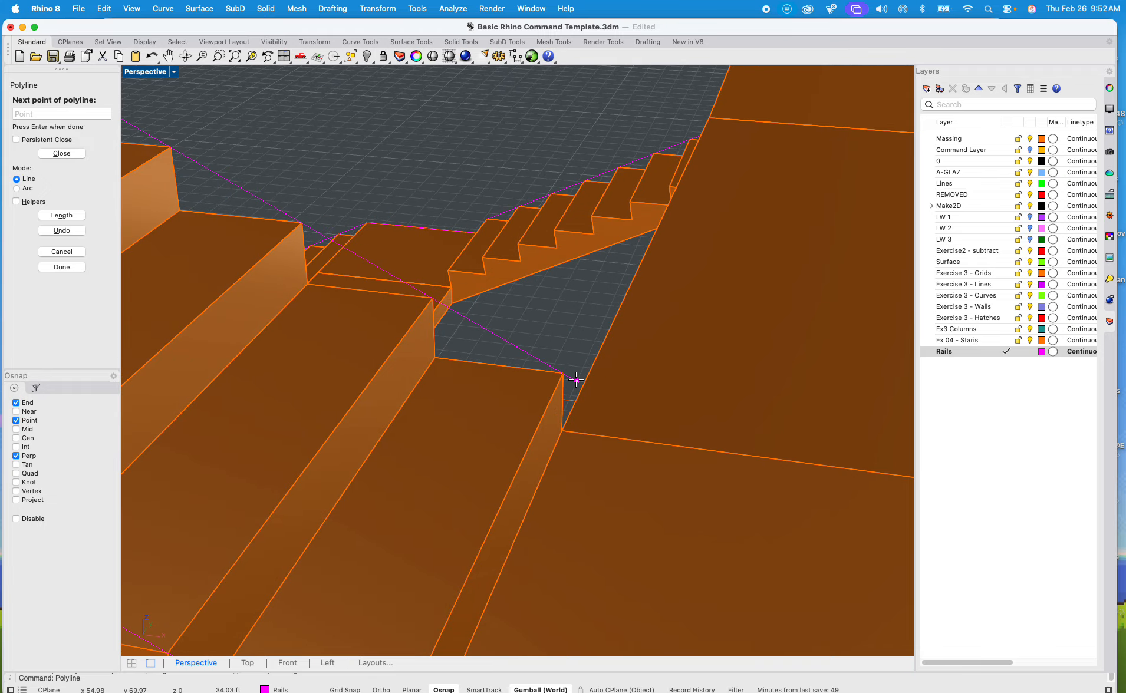
shift+right_drag(587, 382, 542, 333)
click(465, 342)
scroll(465, 343, down, 5)
Step: Continue the inner rail polyline from the flight's lowest nosing to its foot and along the landing below
scroll(471, 350, up, 3)
scroll(548, 341, up, 6)
click(481, 347)
scroll(481, 347, down, 5)
scroll(542, 337, up, 6)
click(524, 339)
scroll(524, 338, down, 5)
scroll(532, 347, up, 6)
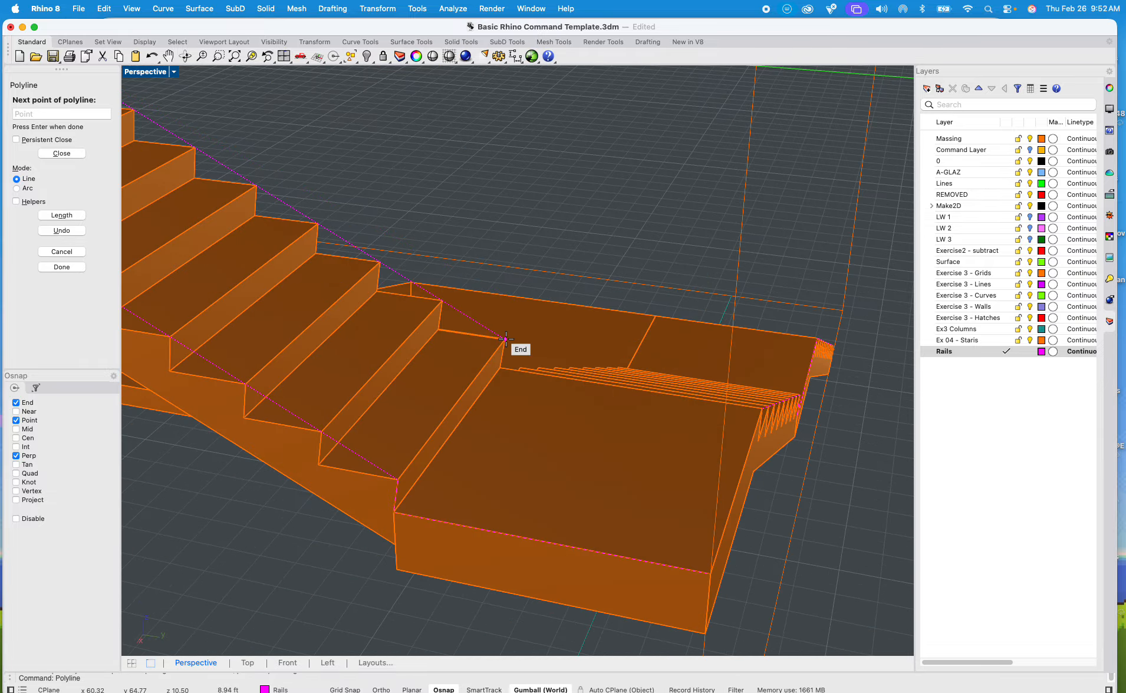
Step: Run the rail polyline down the inner side of the lowest narrow flight to its lowest nosing and foot on the base landing
scroll(586, 346, down, 5)
right_drag(622, 298, 589, 365)
scroll(567, 329, up, 6)
click(511, 328)
scroll(511, 328, down, 5)
scroll(626, 399, up, 6)
scroll(546, 315, up, 3)
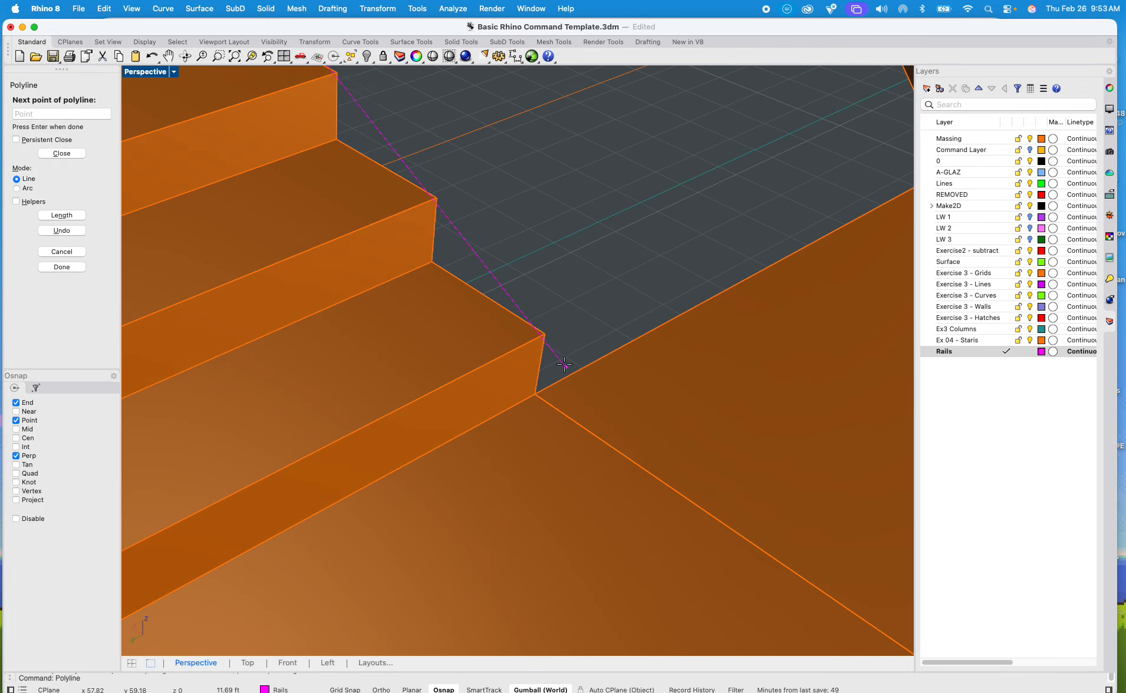
click(540, 394)
Step: Trace the rail polyline along the inner edge of the base landing, through each bend to its far corner
scroll(523, 448, down, 5)
scroll(450, 442, up, 3)
scroll(531, 425, up, 3)
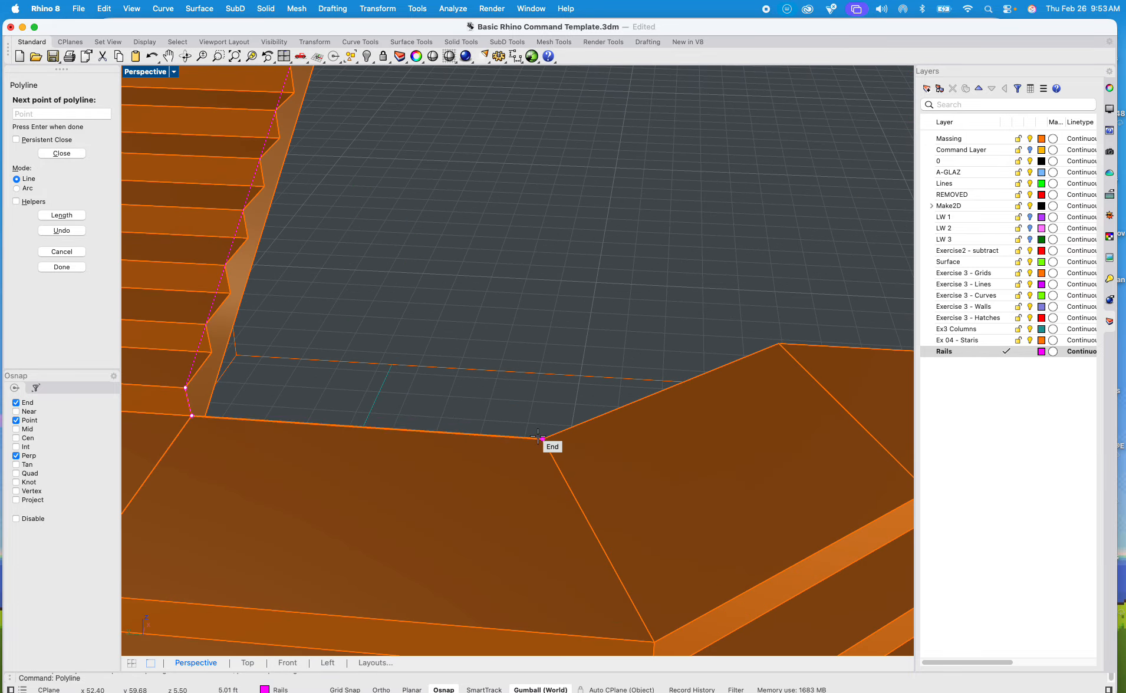
shift+right_drag(764, 378, 623, 372)
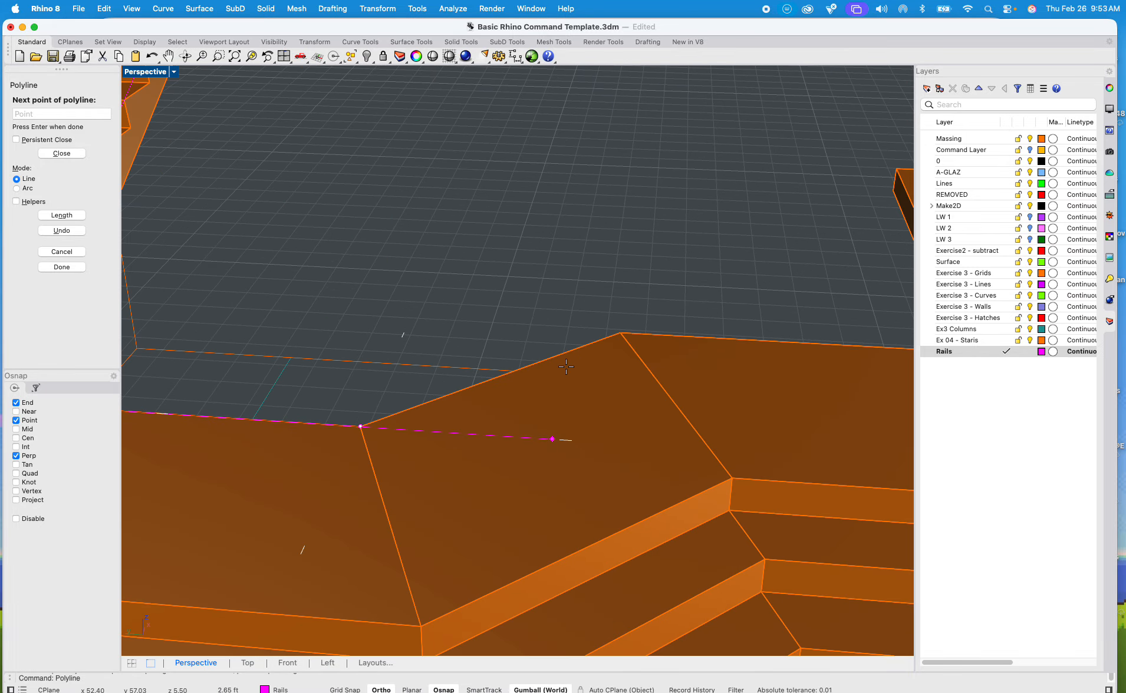
click(622, 333)
shift+right_drag(699, 351, 446, 357)
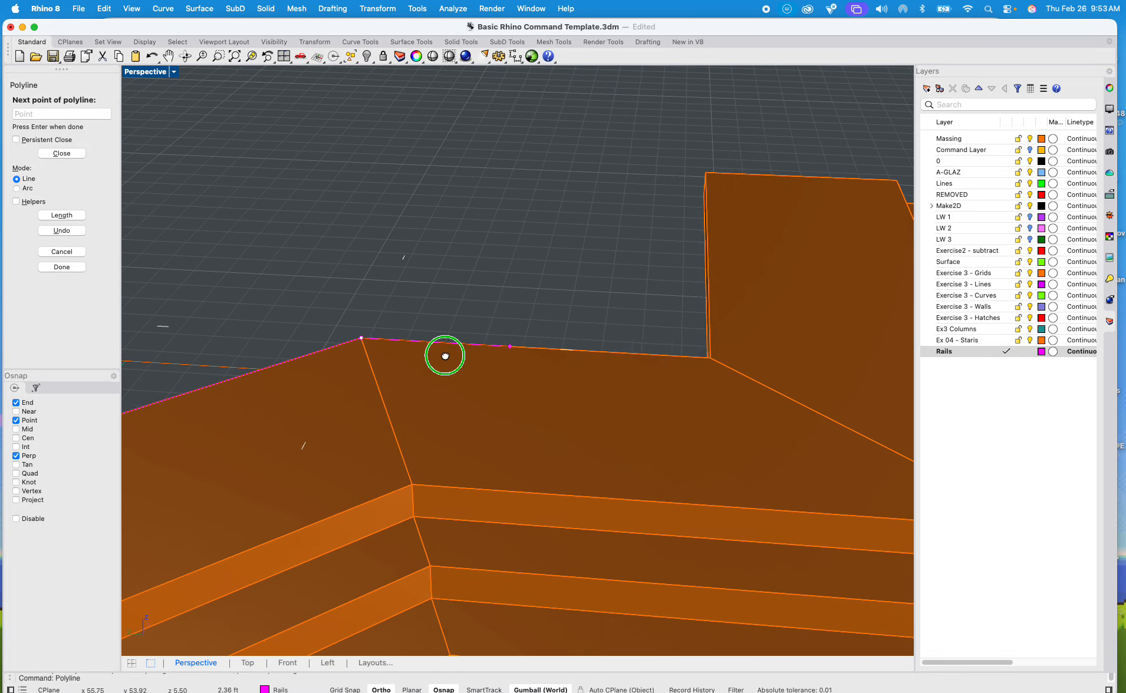
click(710, 358)
shift+right_drag(692, 335, 588, 498)
right_drag(720, 481, 592, 304)
click(591, 313)
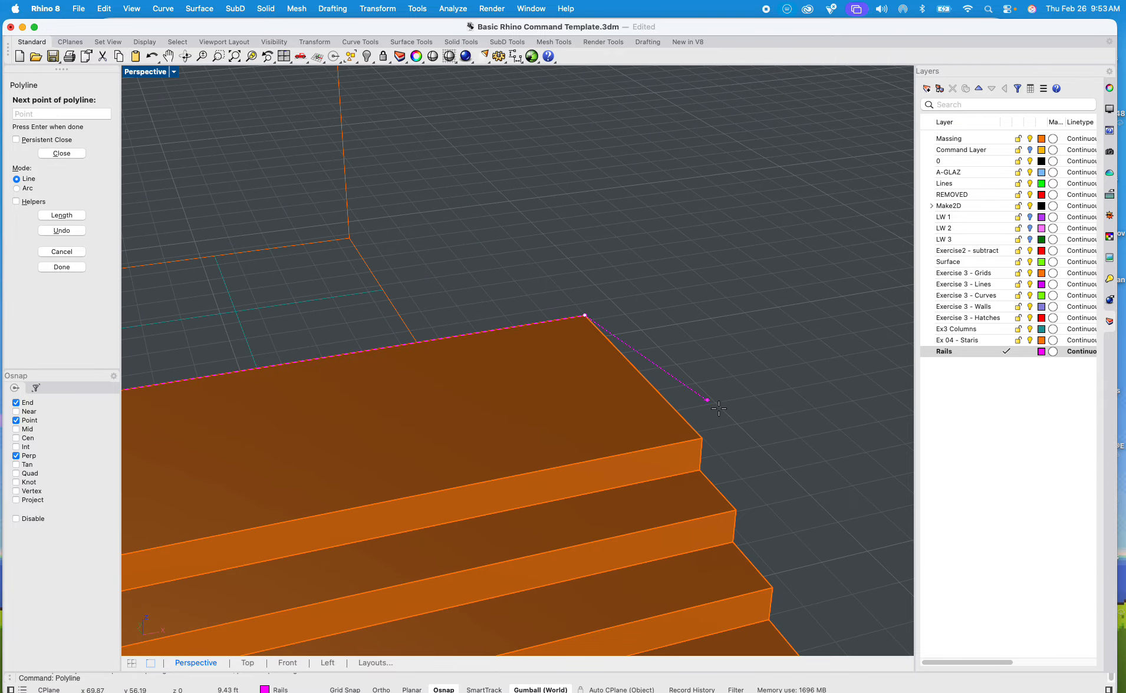
Step: Run the rail polyline across the landing's short end and down the side of the wide base stair to its lowest nosing, and finish it
click(709, 439)
scroll(713, 441, down, 9)
shift+right_drag(753, 483, 651, 283)
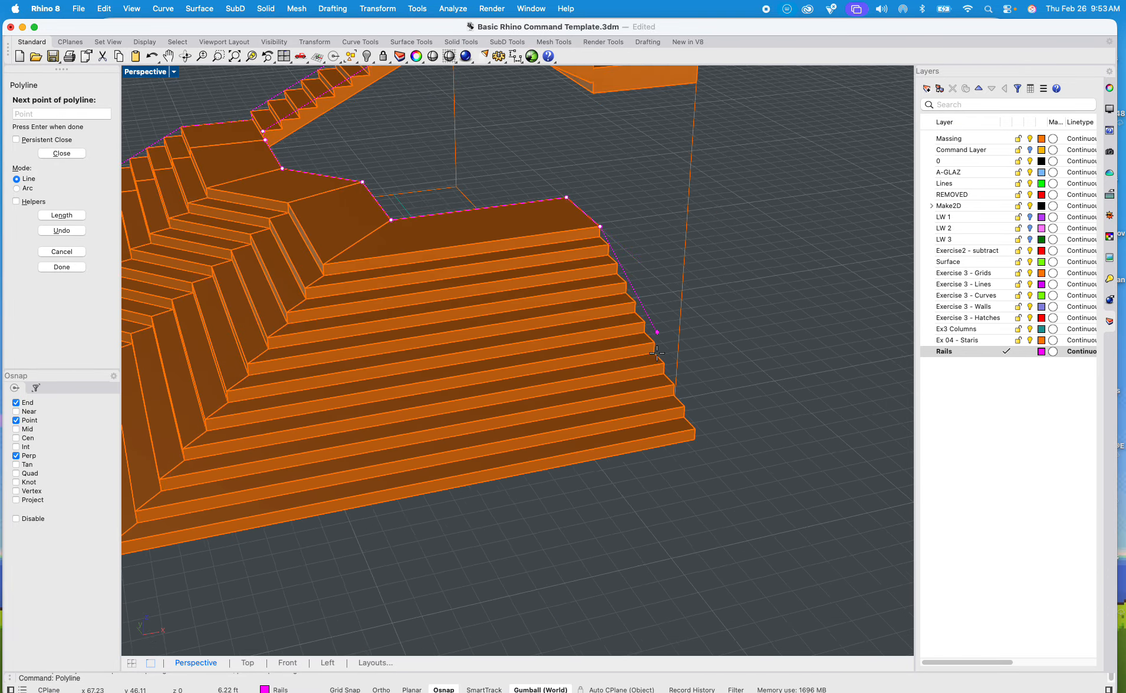
scroll(687, 433, up, 10)
click(744, 388)
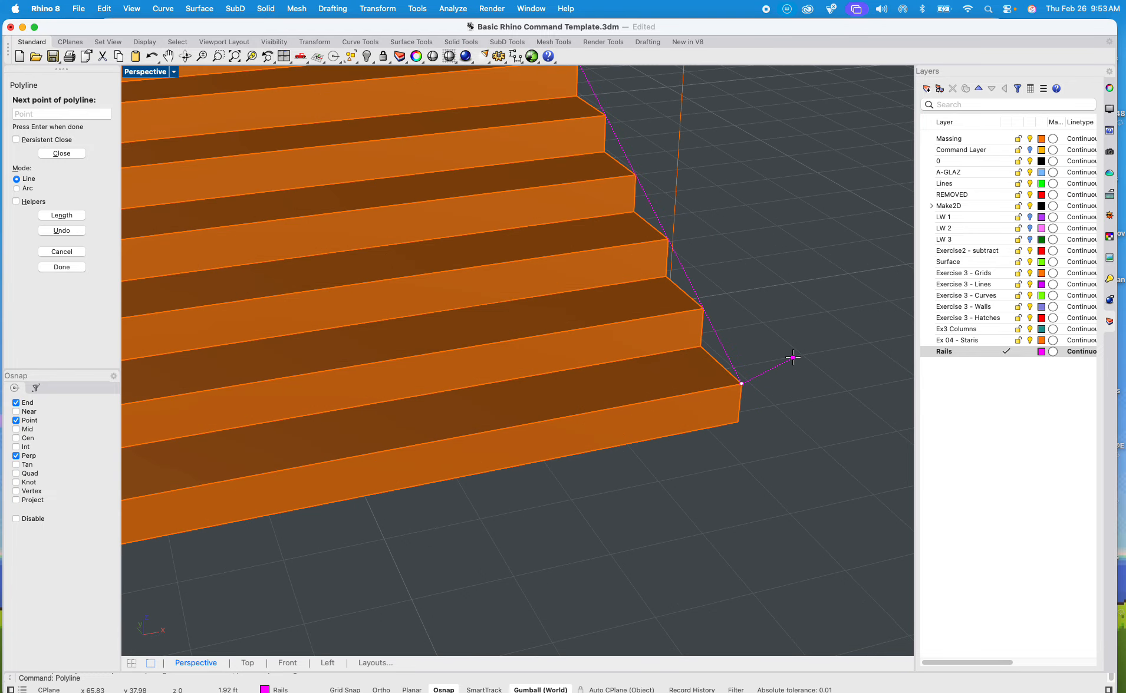
key(Return)
scroll(790, 370, down, 10)
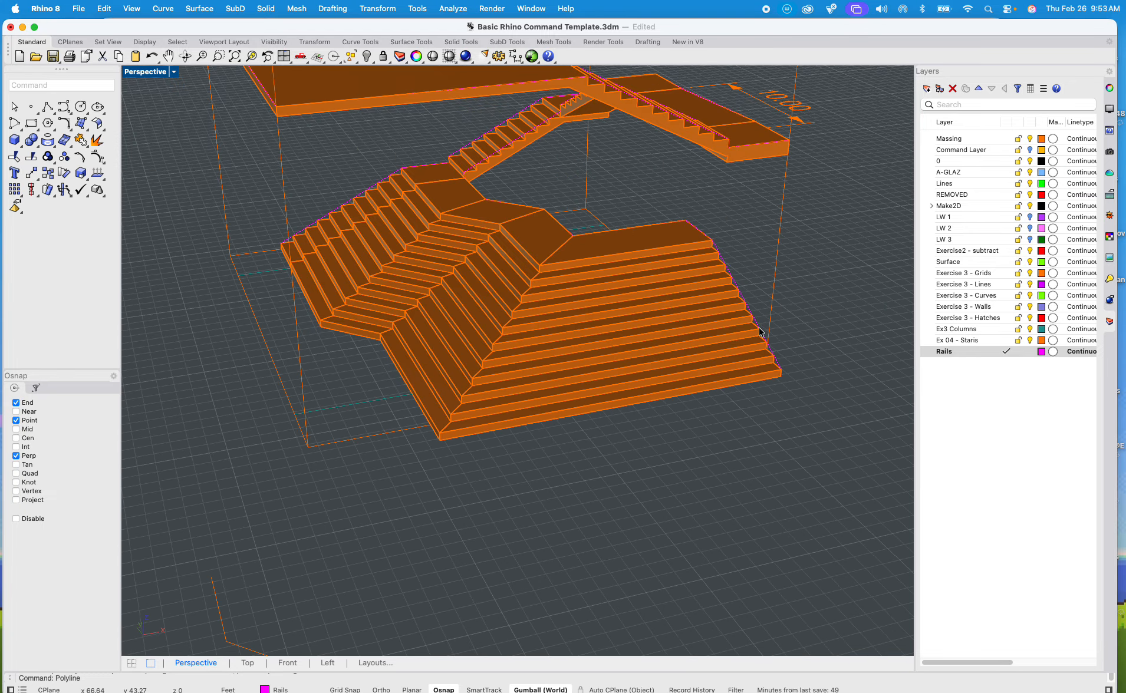
Step: Select the three rail polylines along the staircase and join them into one curve
scroll(734, 277, up, 8)
click(728, 248)
scroll(729, 247, down, 8)
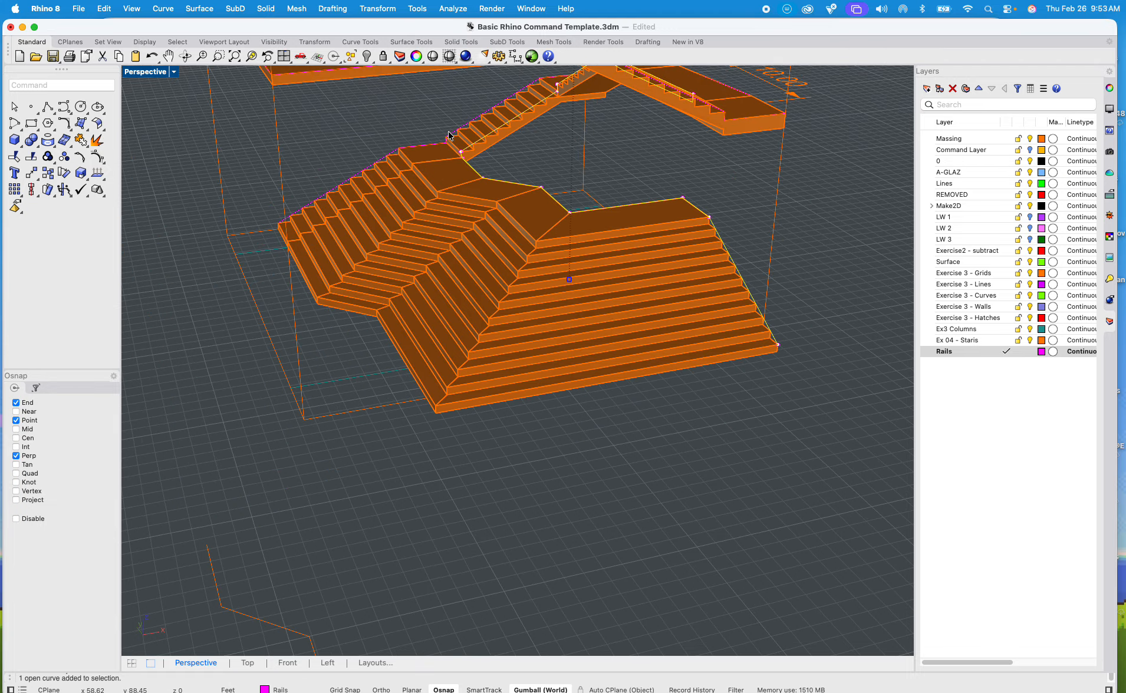
scroll(448, 136, up, 5)
scroll(457, 134, down, 8)
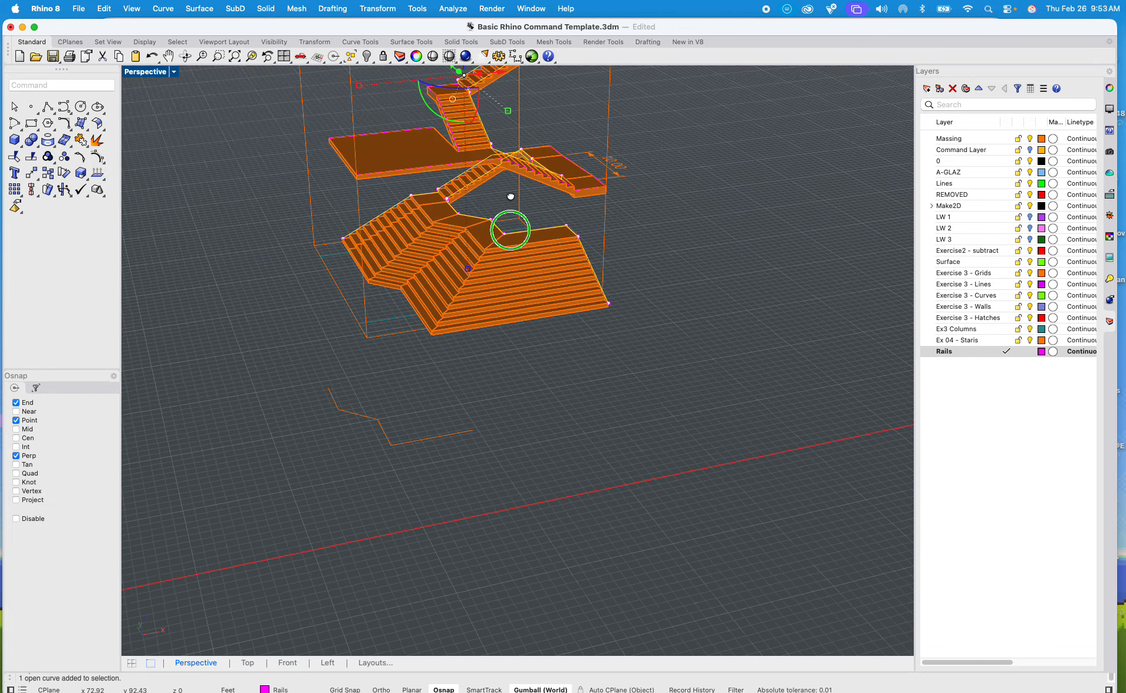
scroll(413, 254, up, 6)
scroll(406, 261, up, 2)
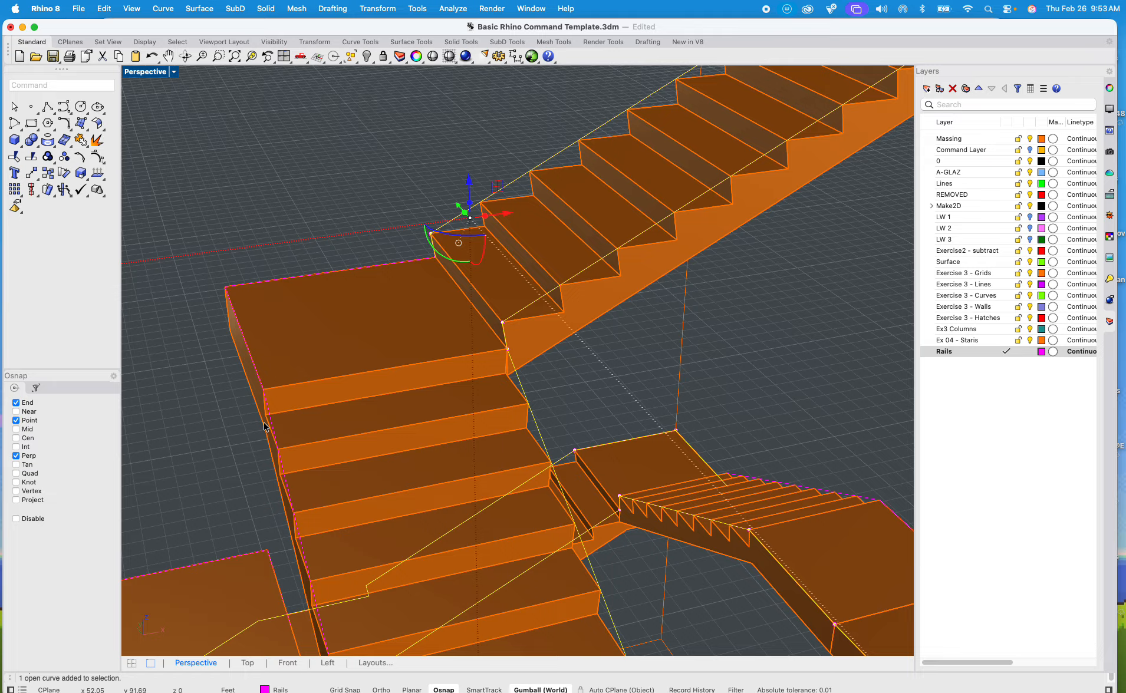
click(272, 419)
click(319, 445)
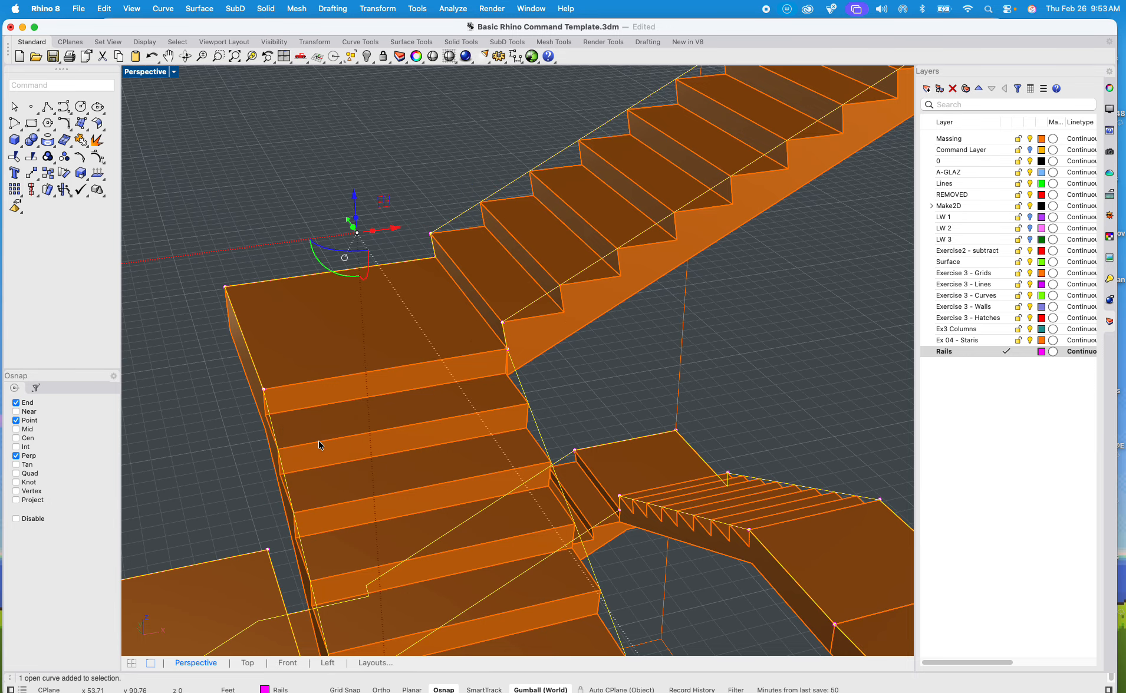
text(join)
key(Return)
Step: Examine the joined rail around the staircase, including the lowest flights in the Front view of the four-viewport layout
scroll(458, 306, down, 5)
scroll(497, 320, down, 8)
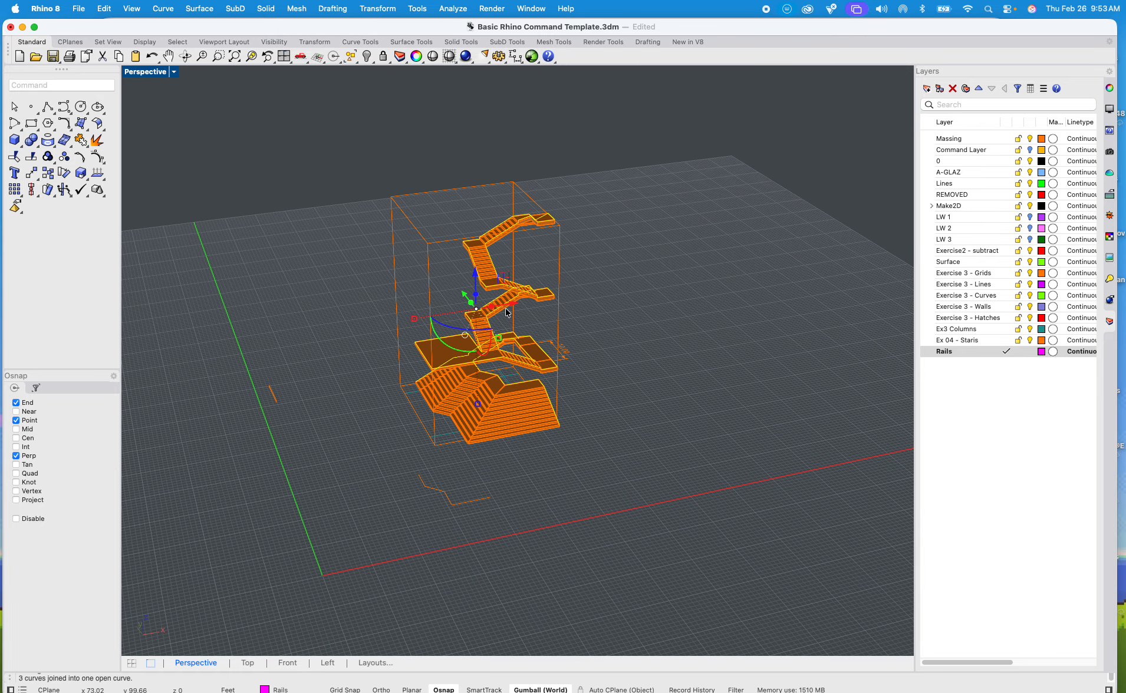
scroll(501, 245, up, 10)
shift+right_drag(501, 259, 490, 191)
shift+right_drag(411, 339, 495, 143)
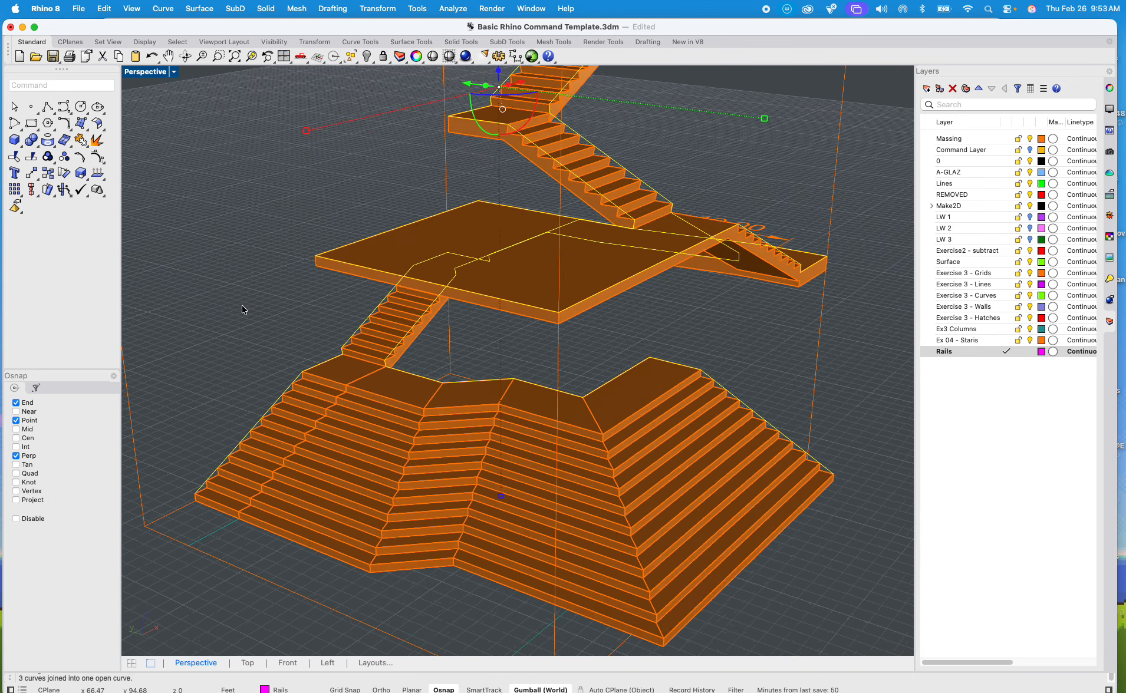
scroll(243, 306, up, 5)
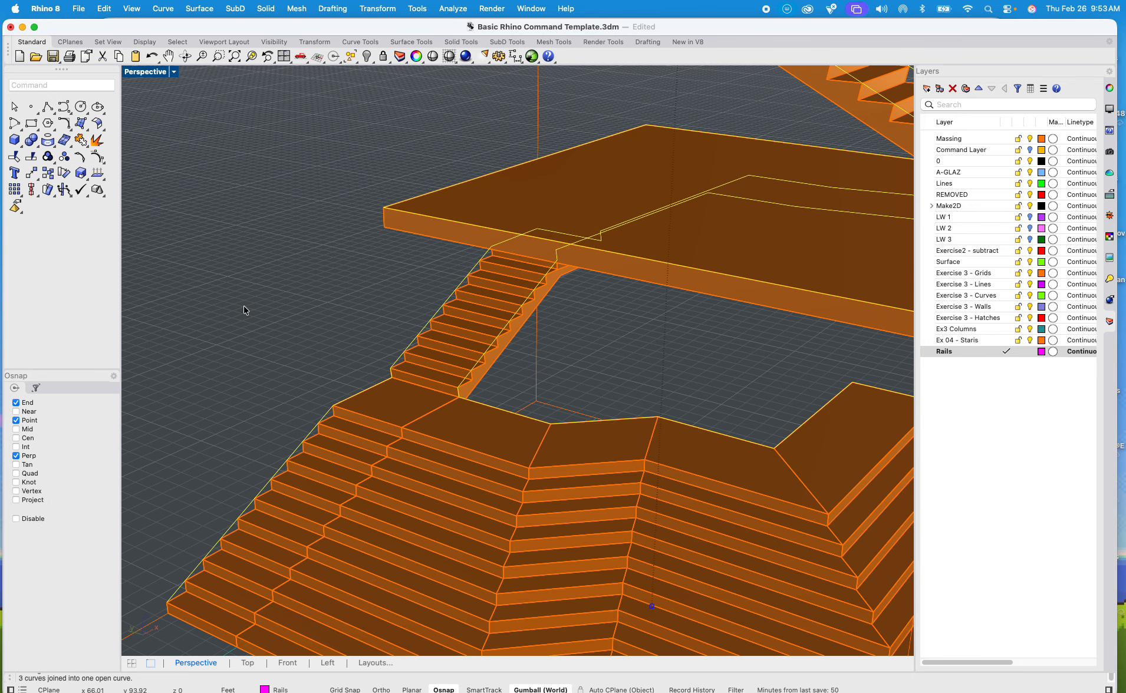
double_click(157, 75)
scroll(259, 389, down, 3)
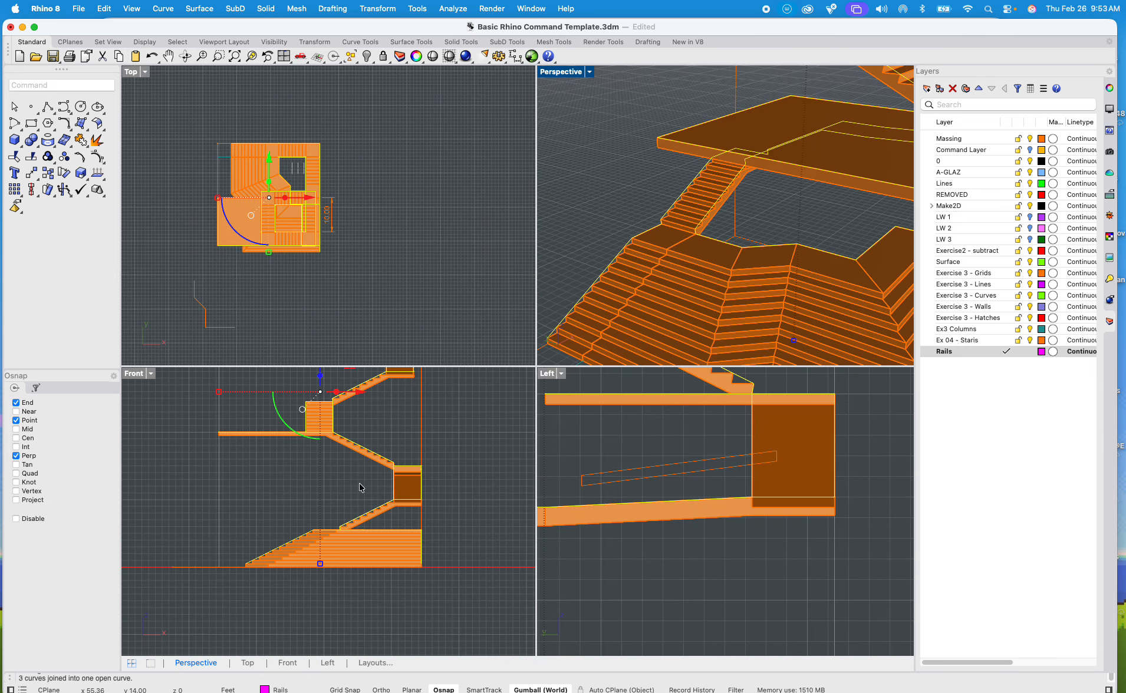
scroll(334, 534, up, 4)
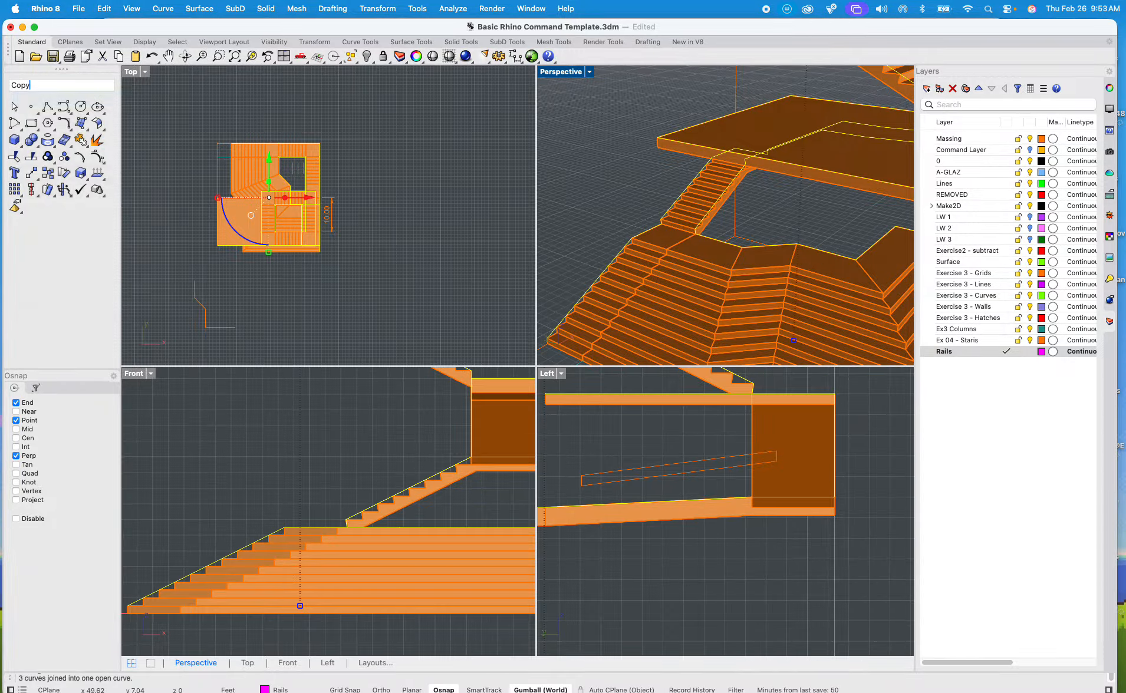
Step: Copy the joined rail curve 4" straight up in the Front view
key(Return)
scroll(325, 512, up, 3)
click(324, 512)
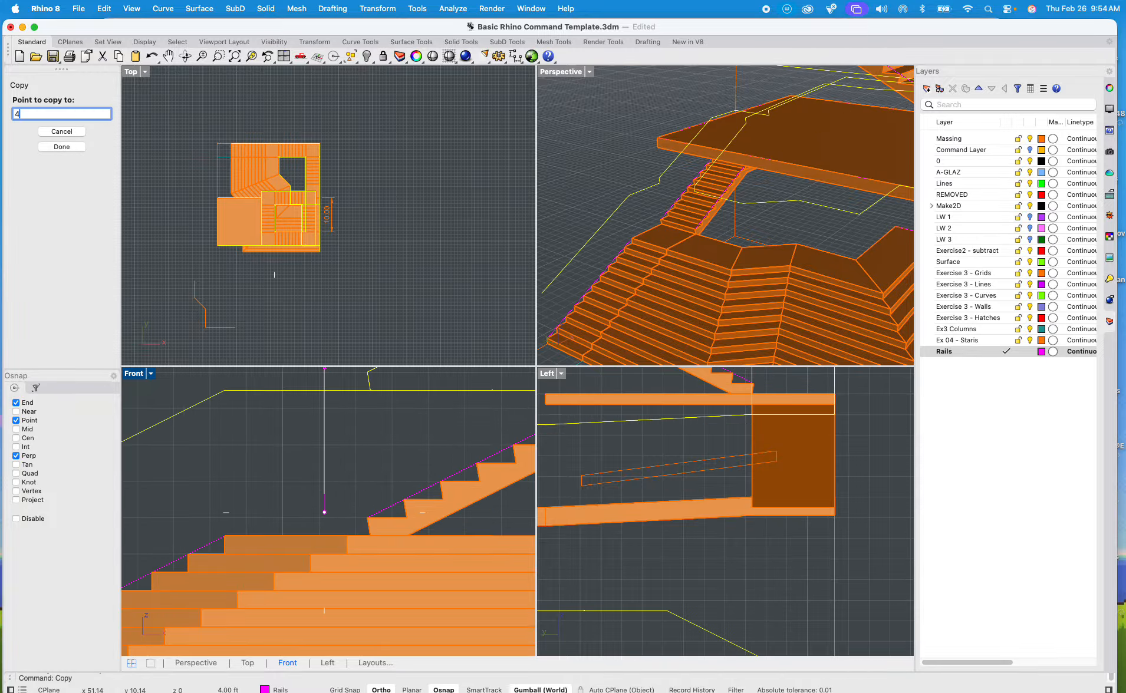
text(4")
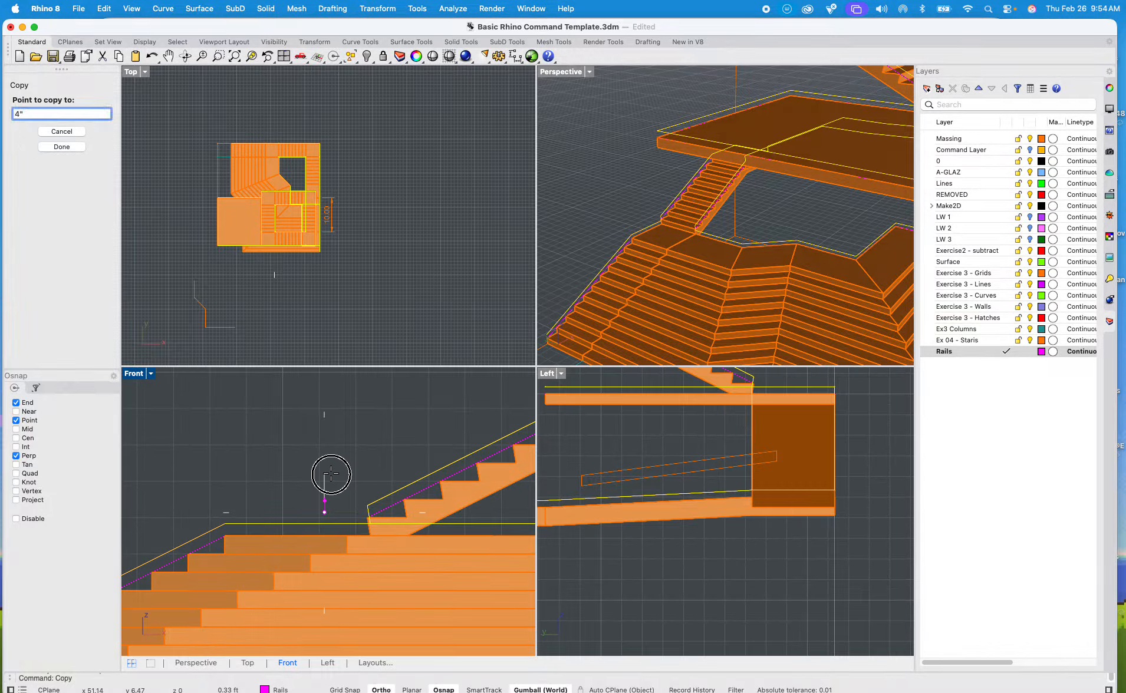
key(Return)
click(422, 483)
key(Return)
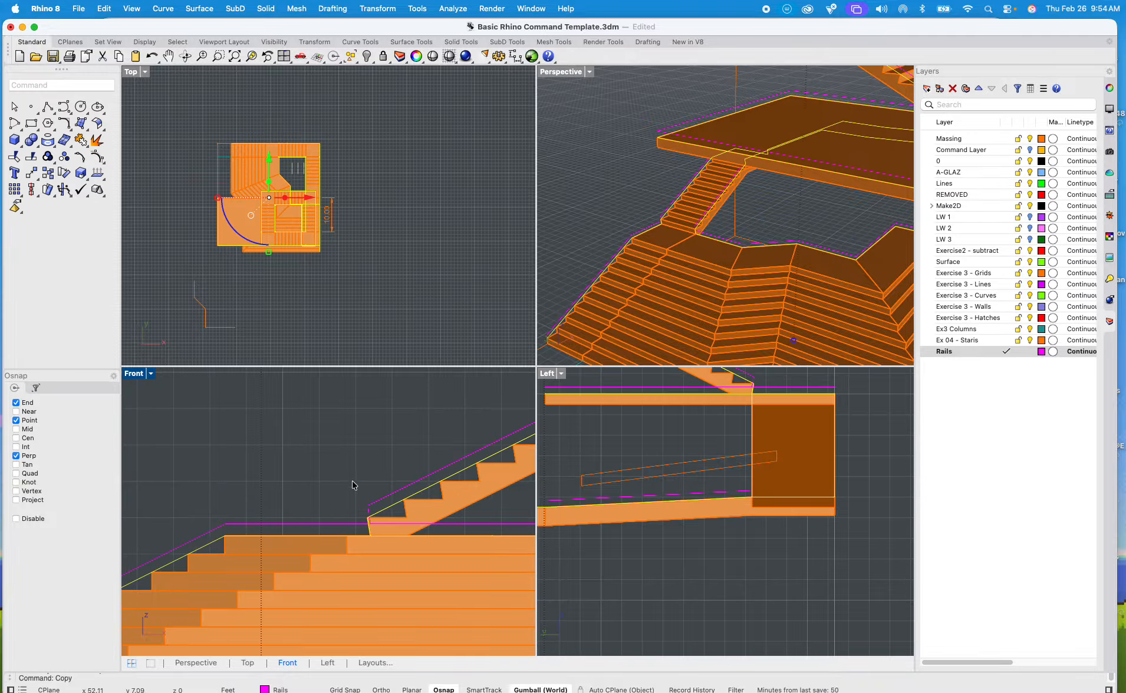
Step: Delete the original rail curve along the stair edges, and undo the deletion
key(Delete)
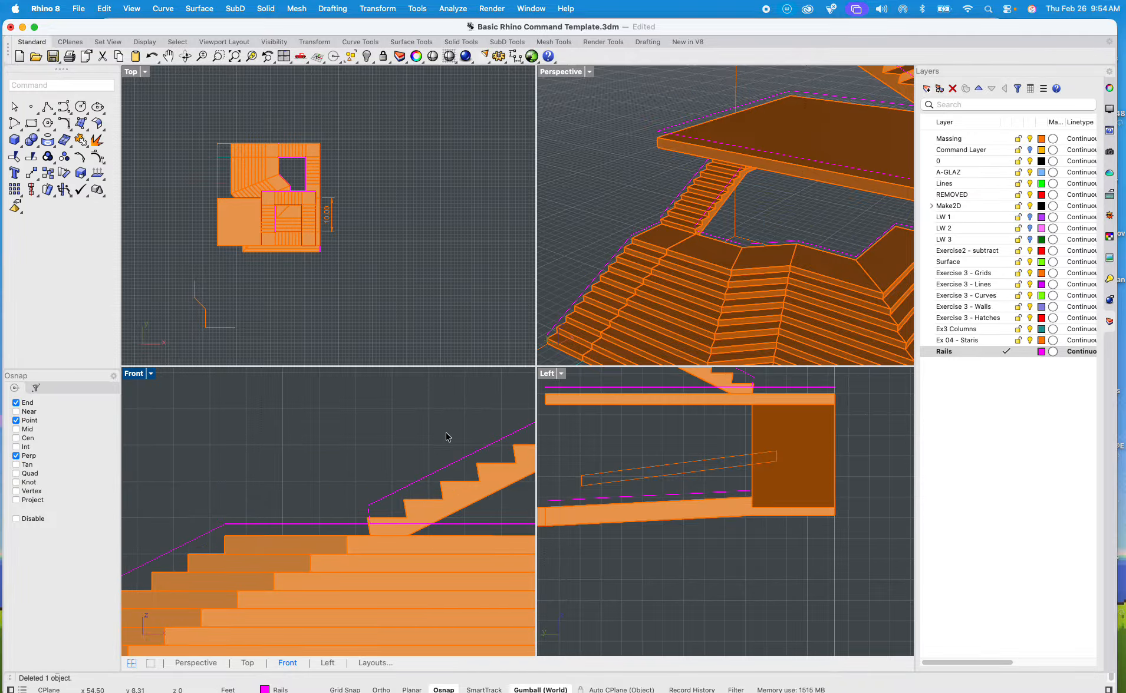
scroll(622, 218, up, 6)
click(657, 249)
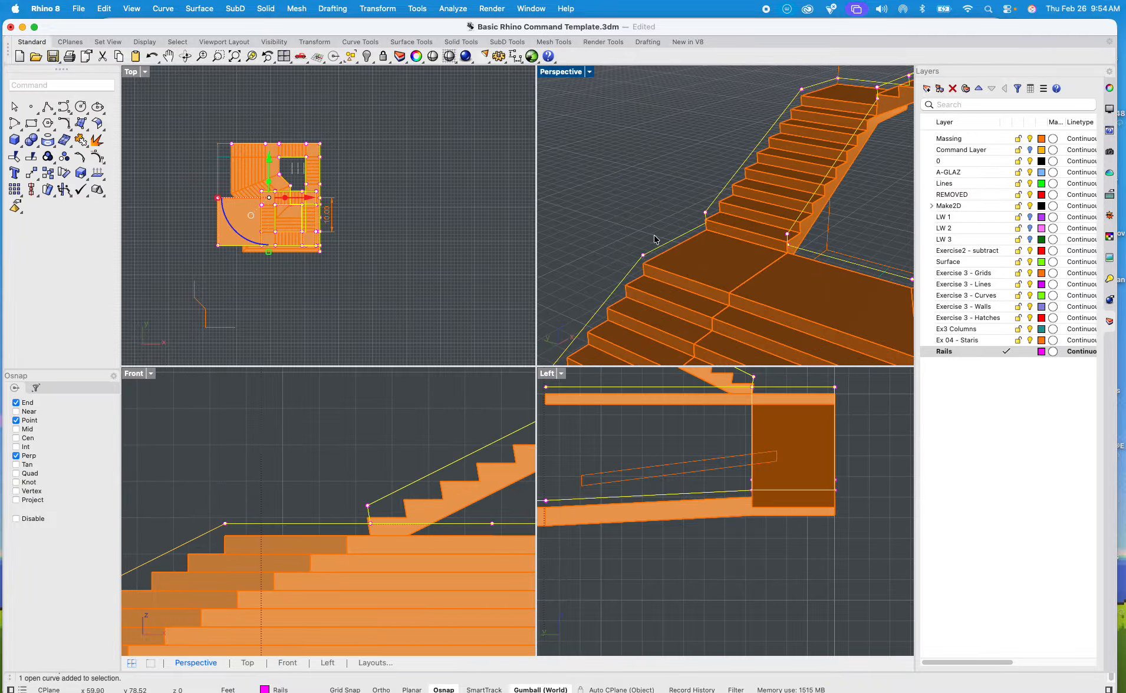
key(super+z)
Step: Copy the original rail curve on the stair edges 36" straight up in the Front view with Ortho on
click(202, 536)
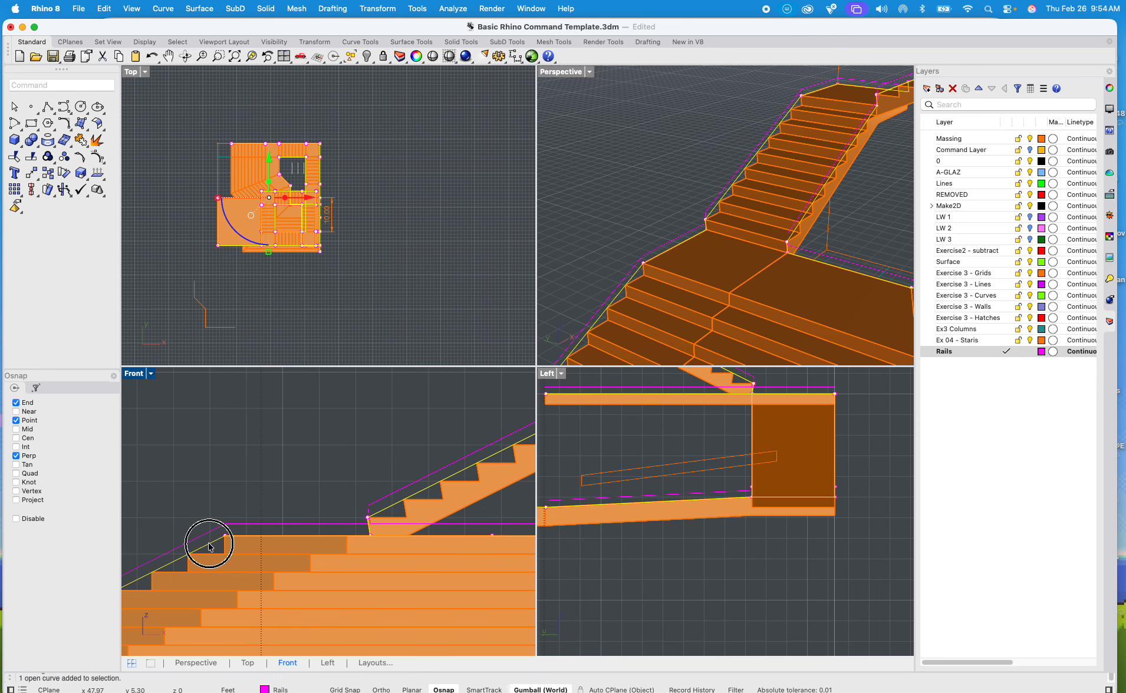
scroll(254, 495, down, 5)
right_drag(269, 490, 309, 501)
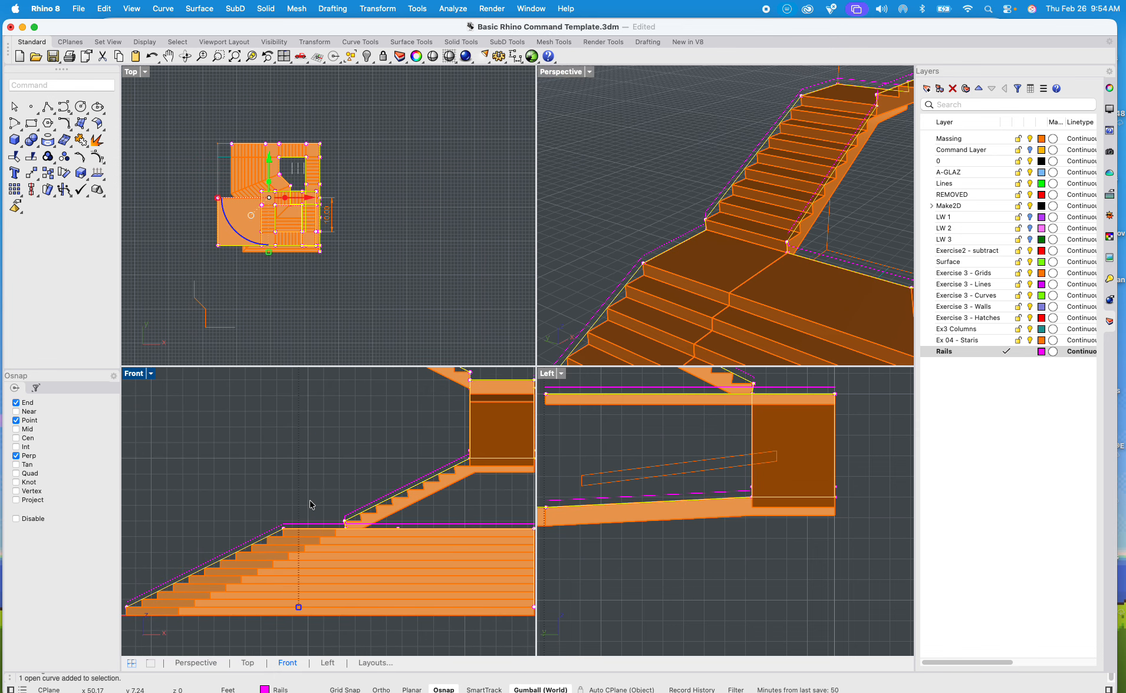
text(copy)
key(Return)
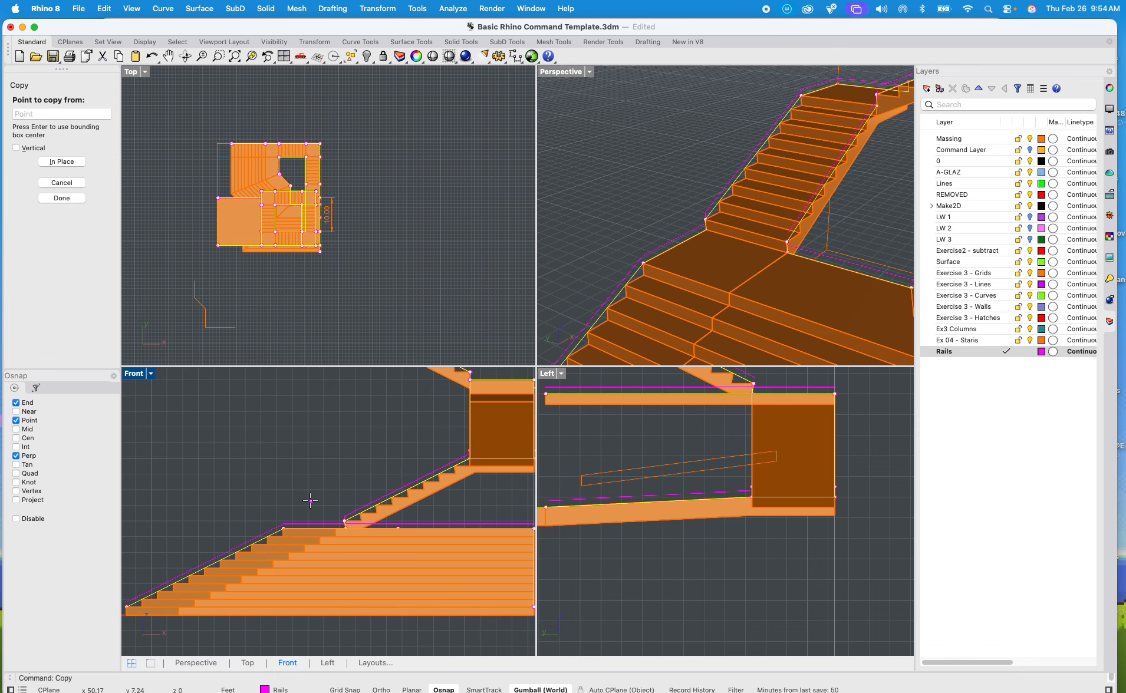
click(311, 501)
text(3)
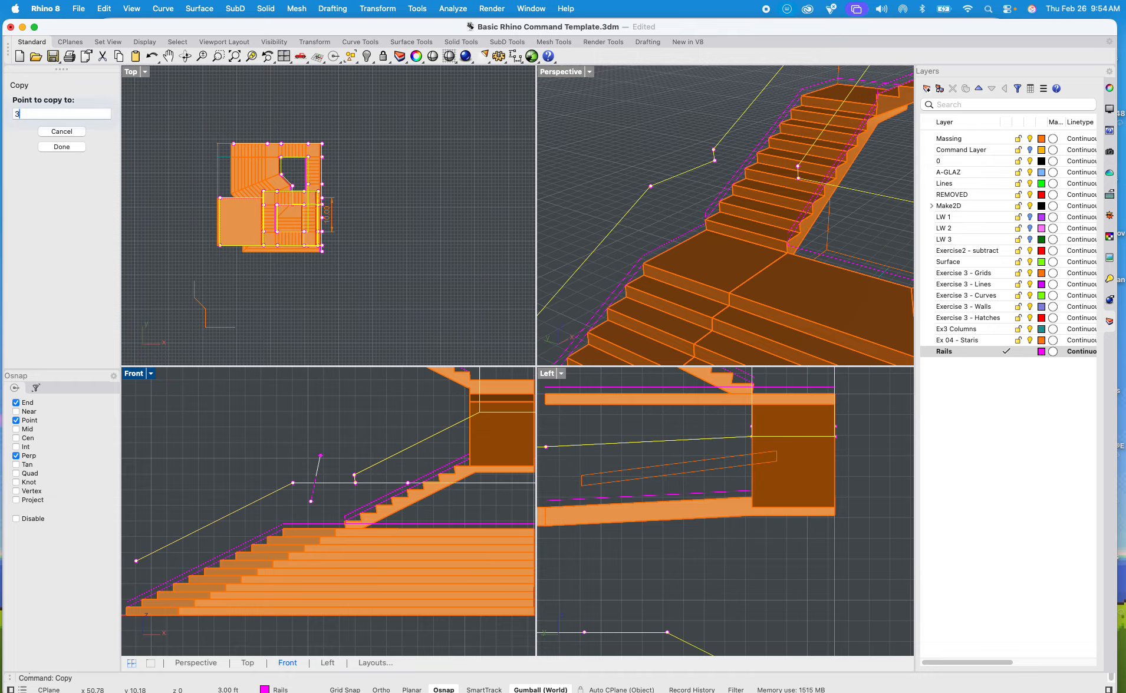
text(6")
key(Return)
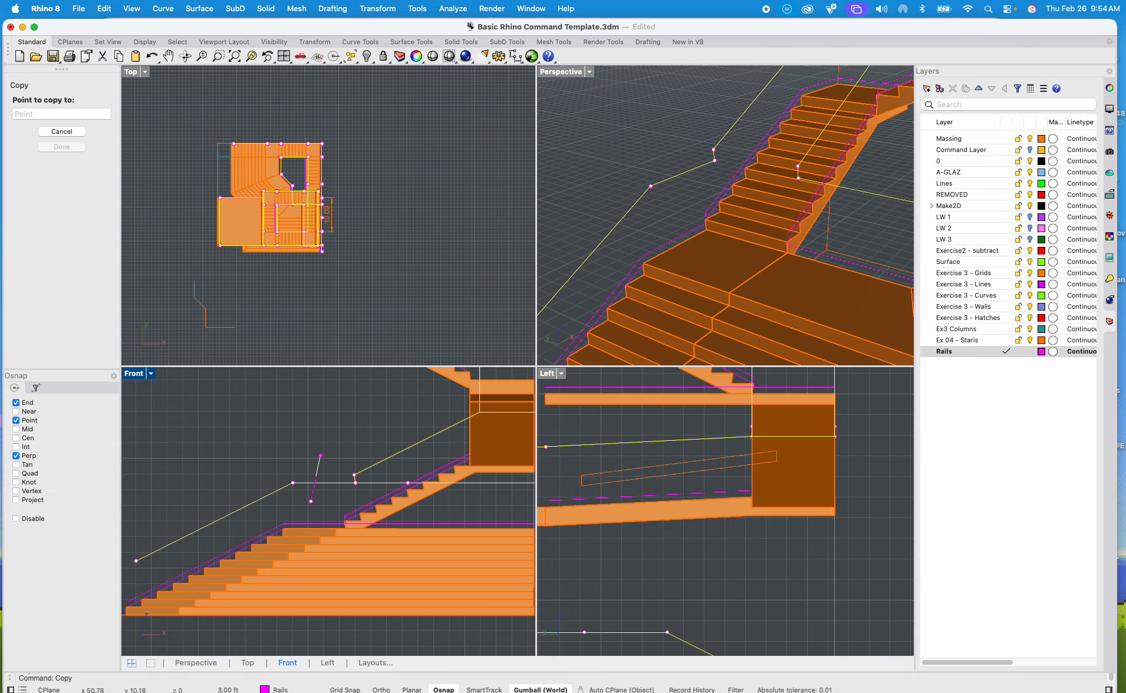
key(F8)
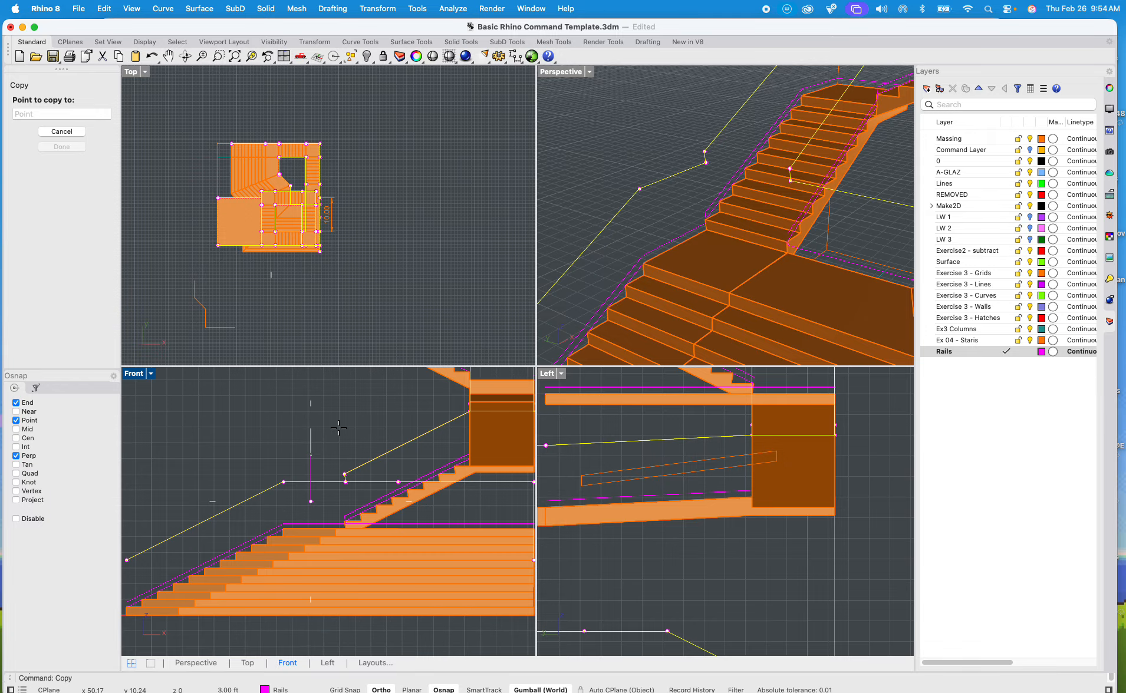
shift+click(338, 428)
key(Escape)
key(Escape)
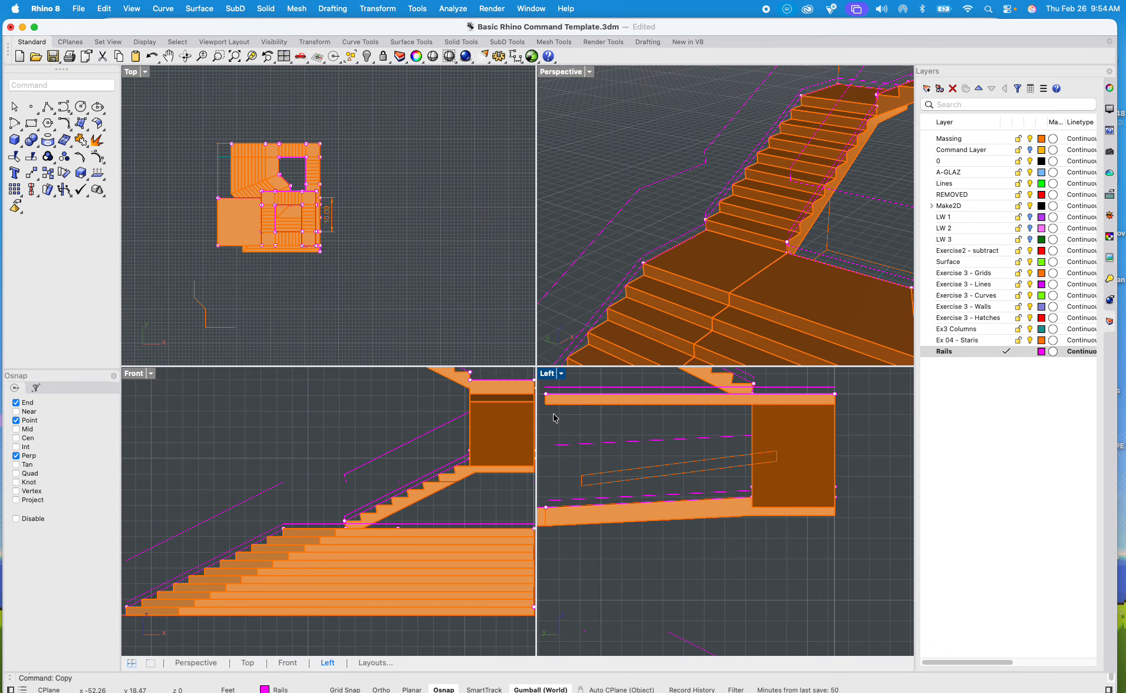
Step: Create a flat-capped pipe along the uppermost rail curve with a 1" start and end radius and no intermediate radii
scroll(674, 254, down, 4)
scroll(568, 239, down, 5)
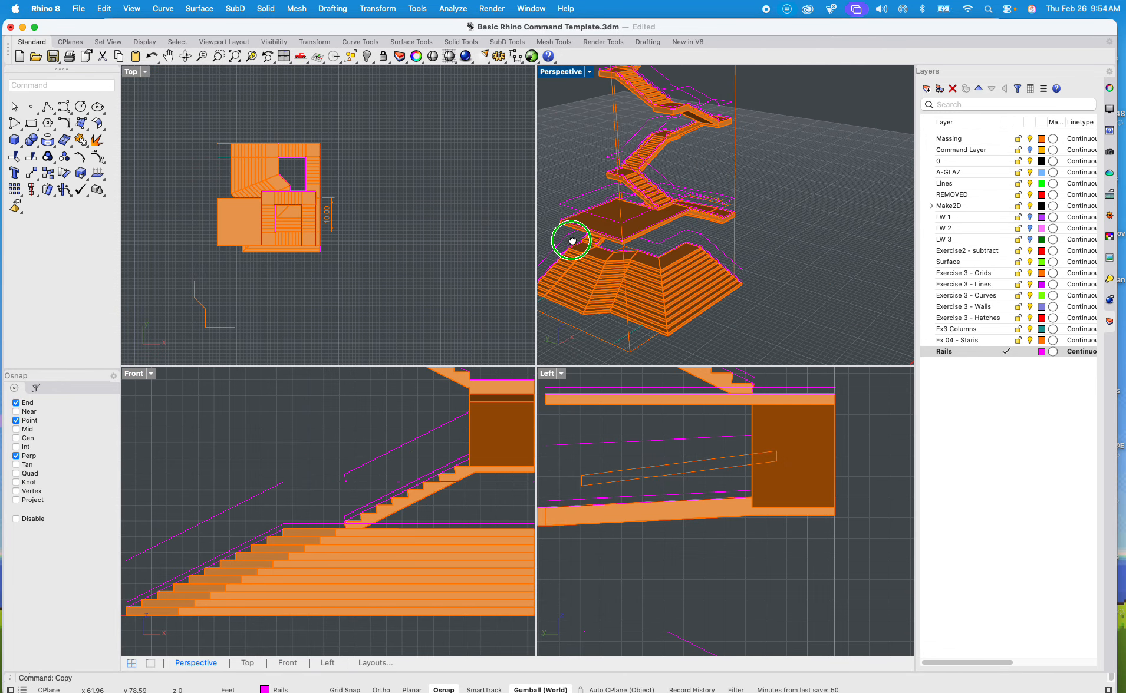
click(550, 73)
double_click(549, 73)
right_drag(473, 295, 570, 321)
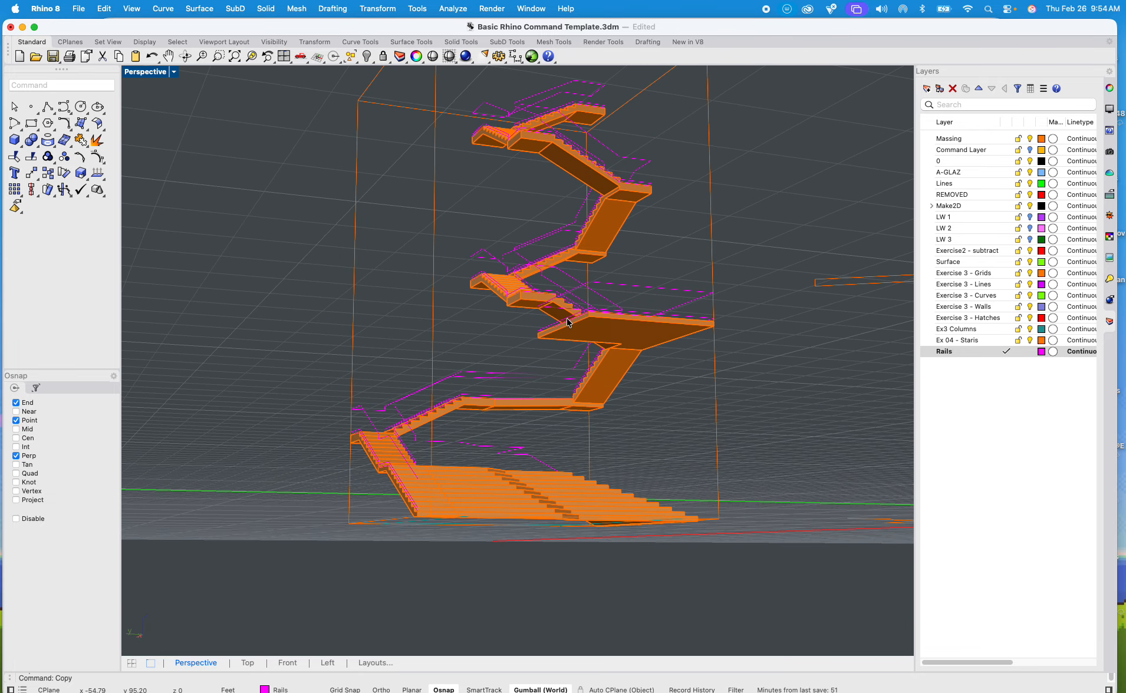
scroll(545, 313, up, 5)
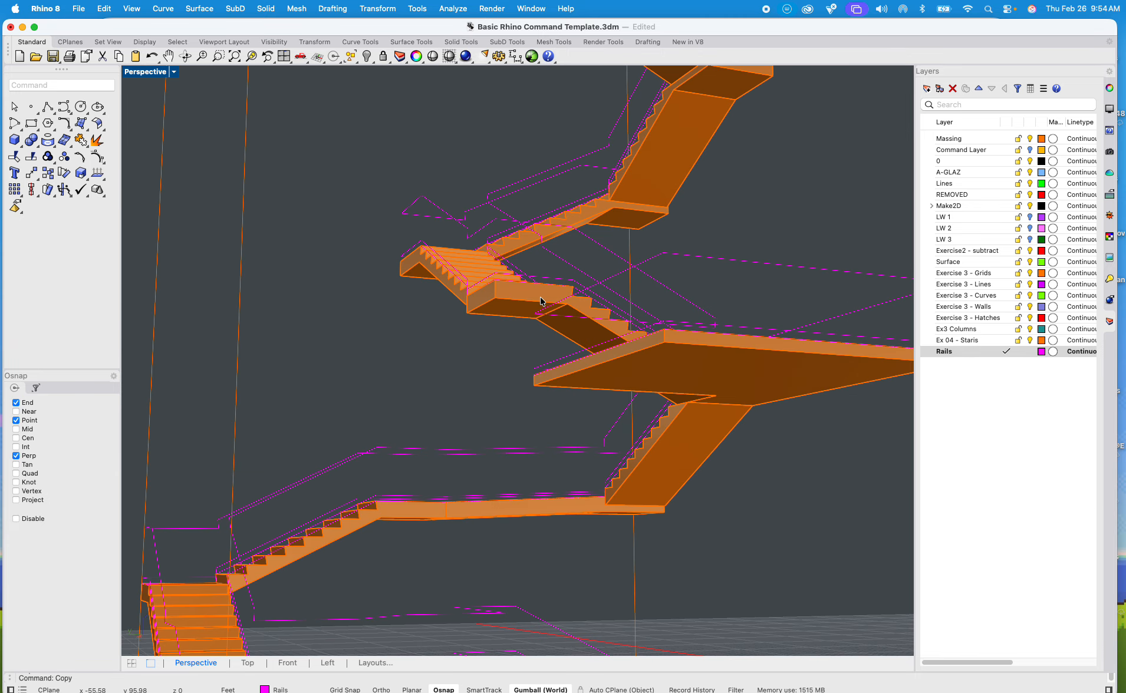
click(501, 167)
text(ipe)
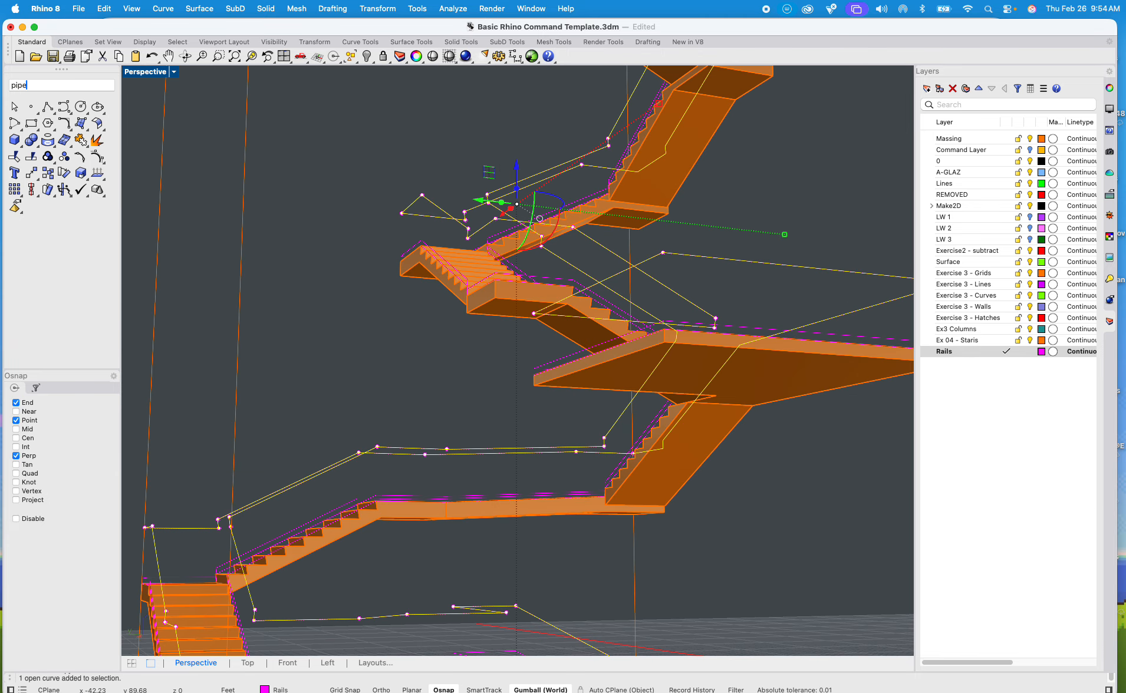
key(Return)
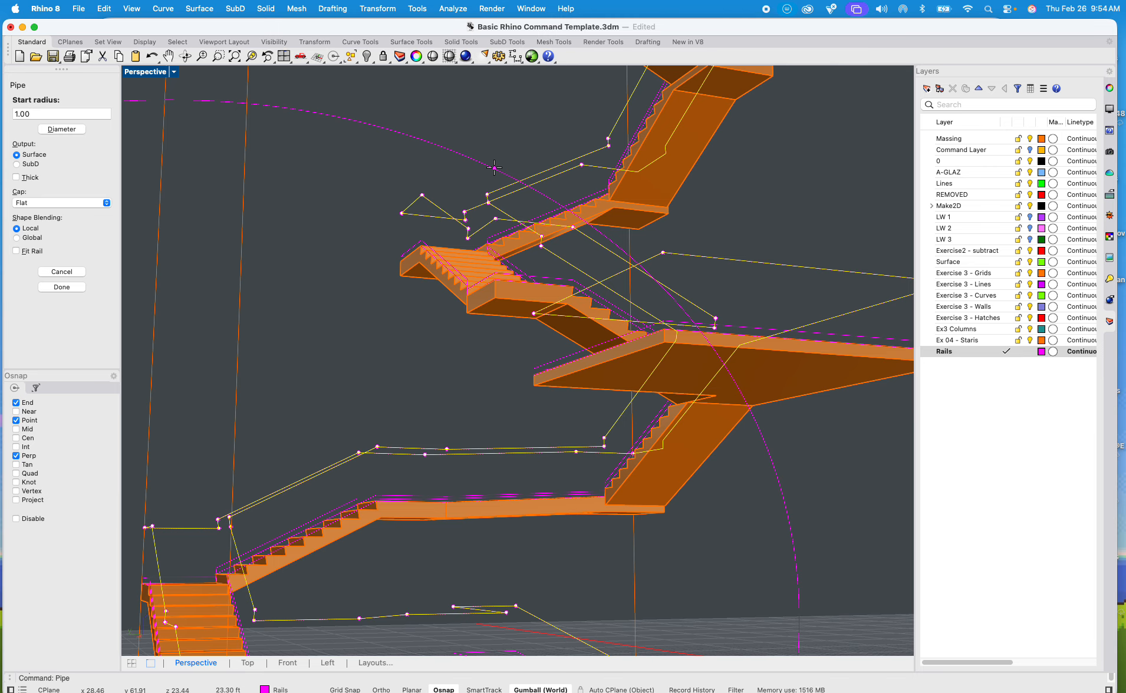
text(1")
key(Return)
text(1")
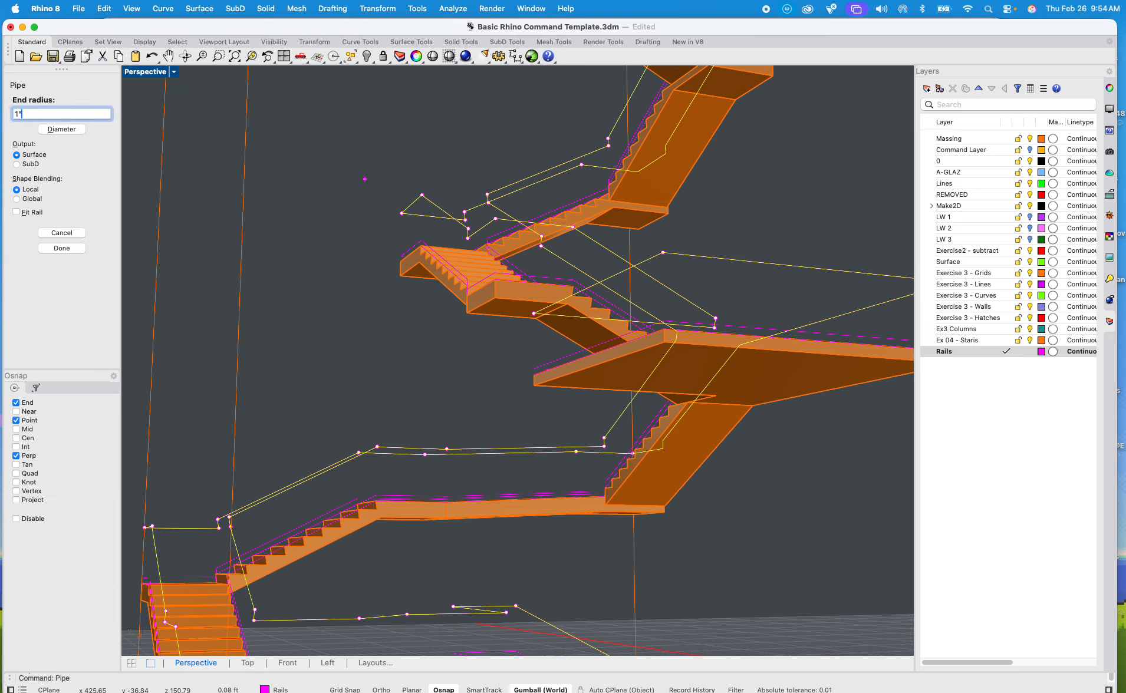
key(Return)
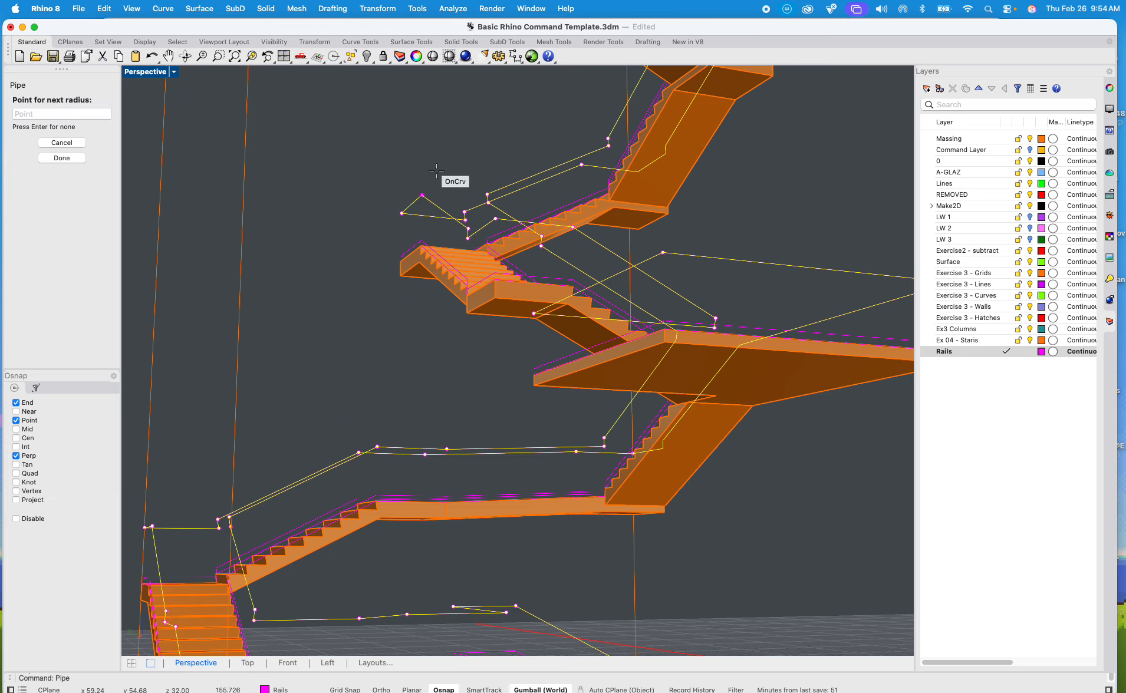
key(Return)
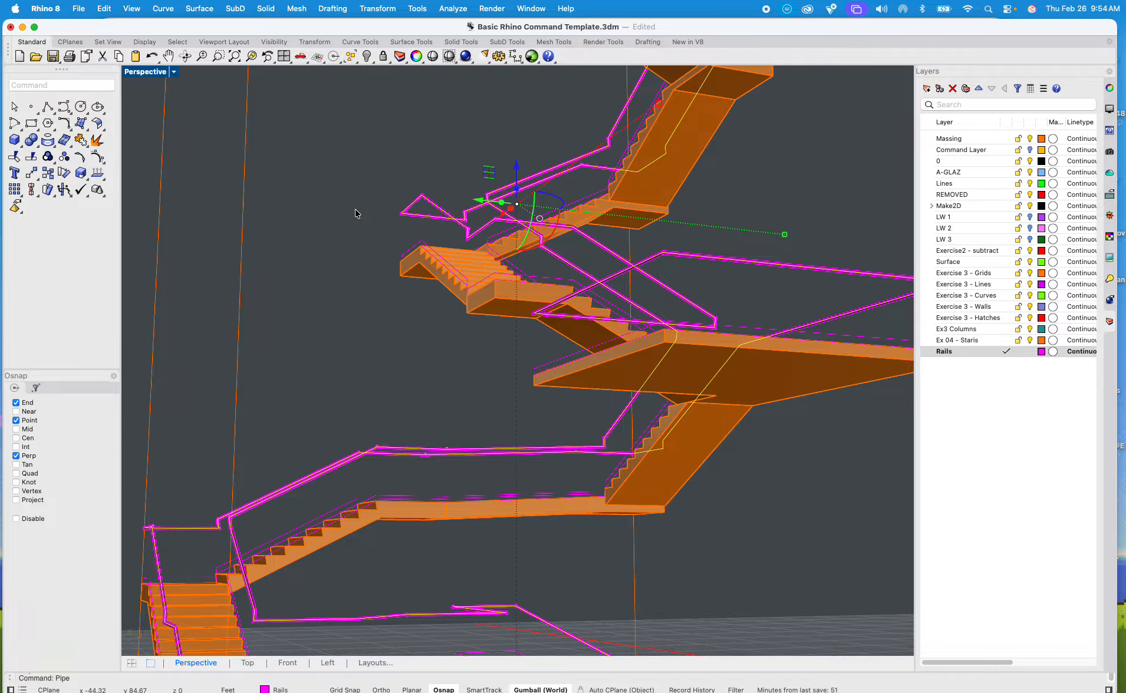
Step: Examine the piped handrail around the staircase and landings in Rendered display mode, and return the Perspective view to Shaded
click(347, 316)
right_drag(347, 342, 396, 359)
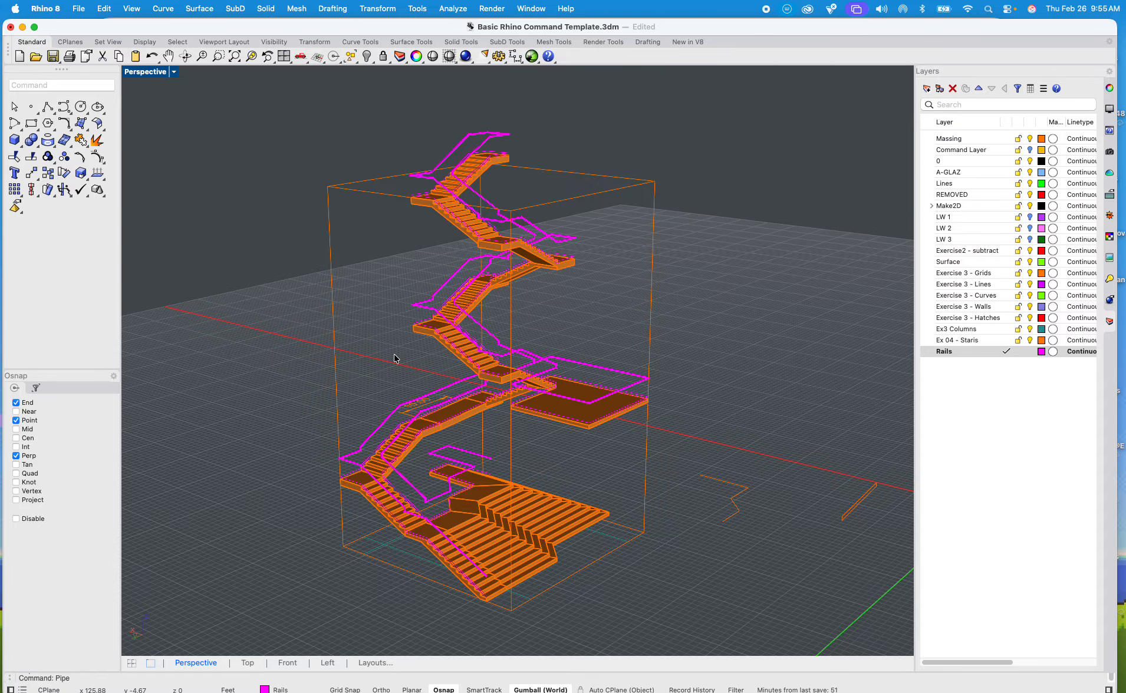
click(177, 73)
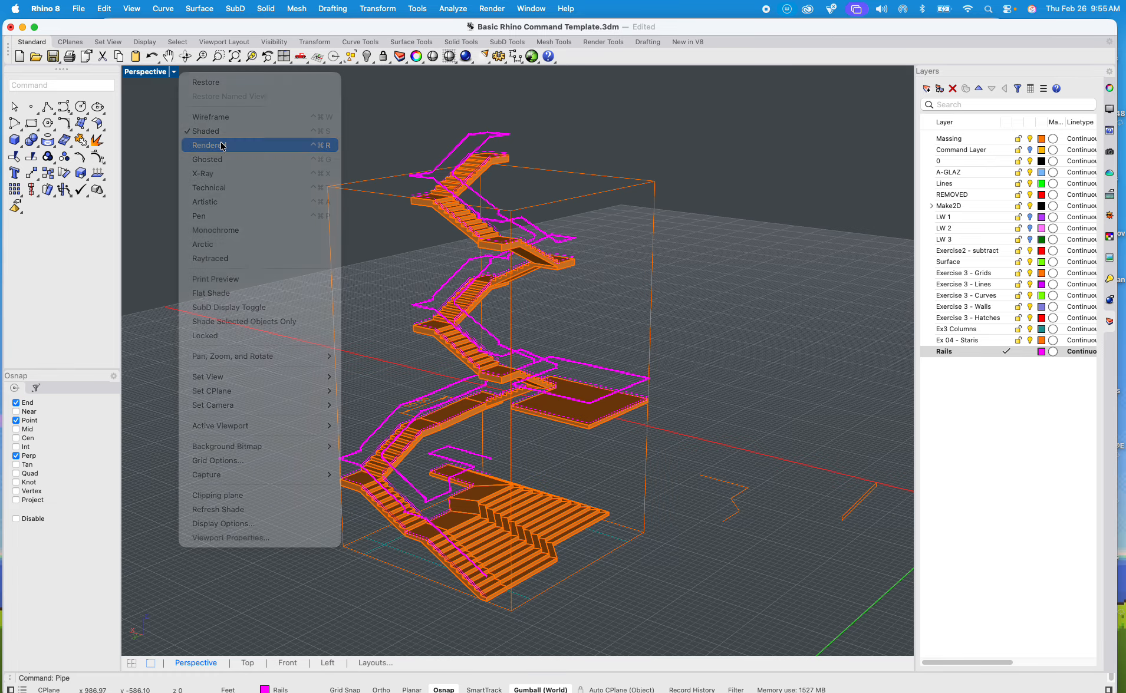
click(210, 145)
scroll(479, 373, up, 5)
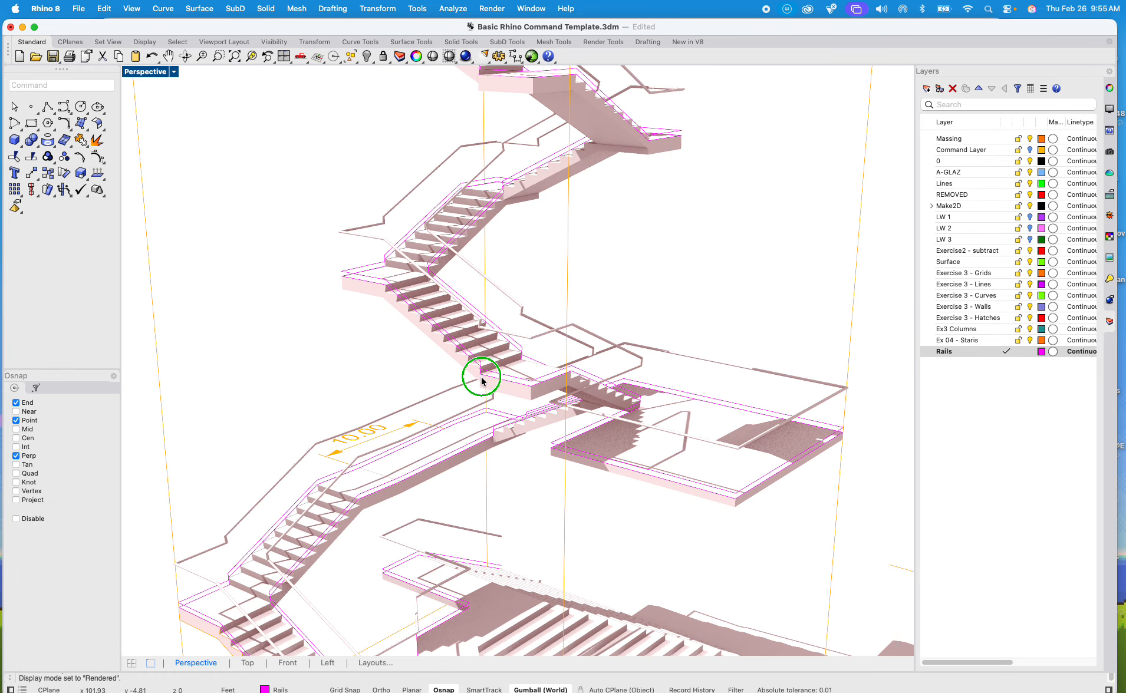
scroll(479, 374, up, 3)
scroll(416, 286, up, 3)
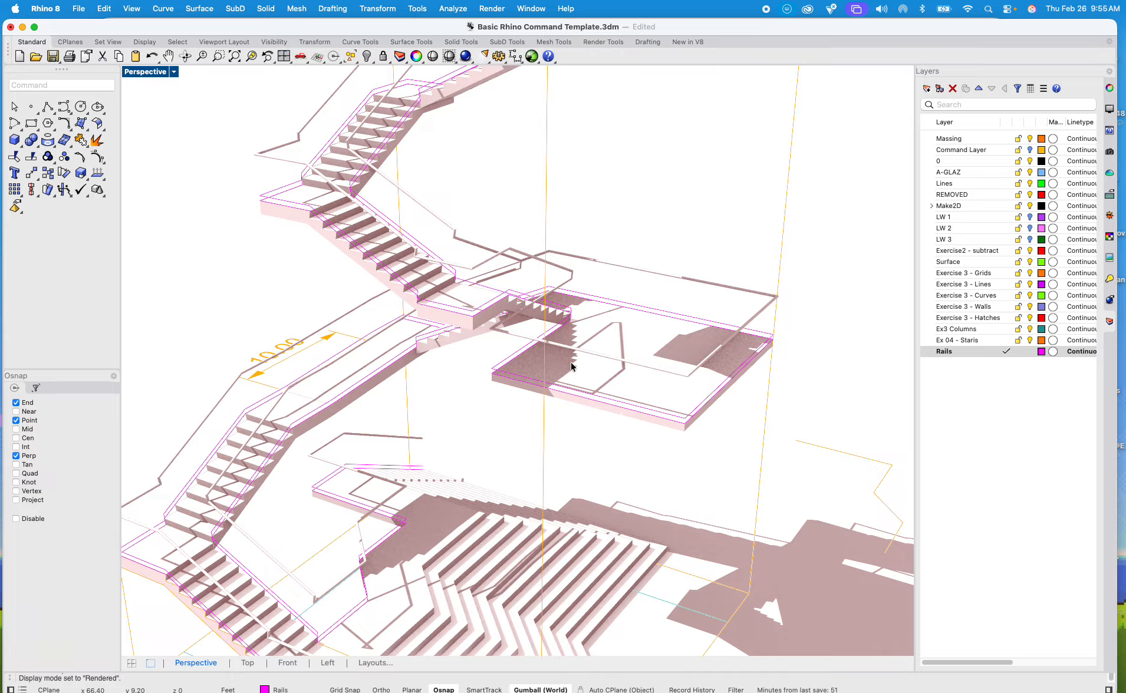
scroll(612, 346, up, 5)
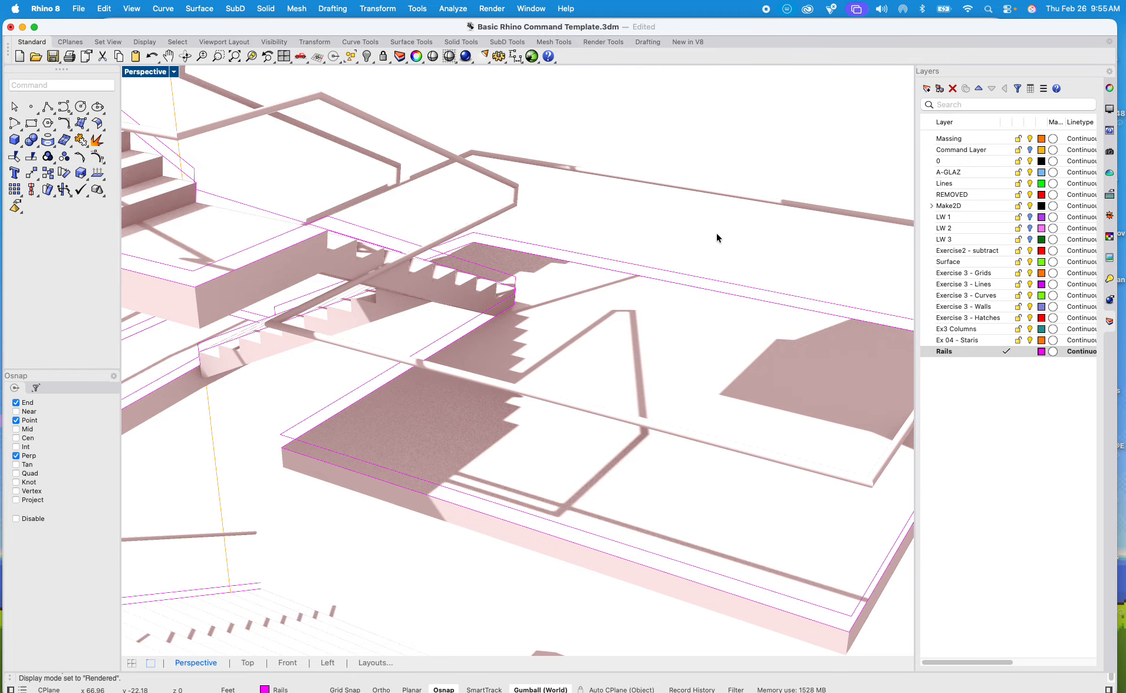
click(173, 72)
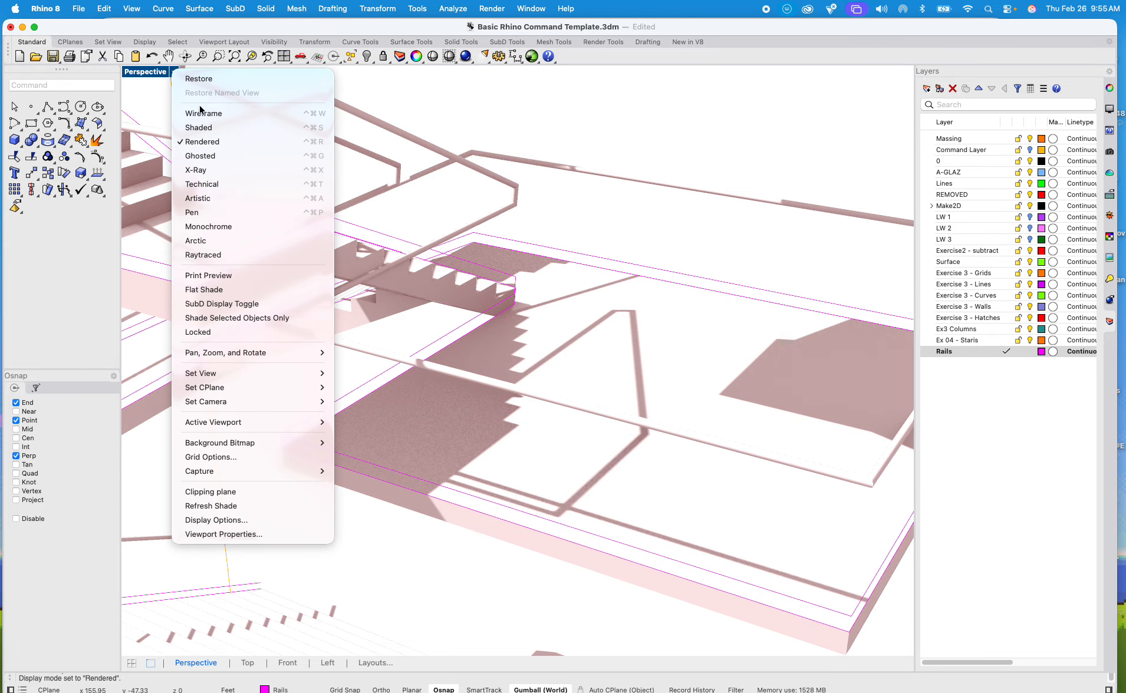
click(207, 126)
scroll(636, 113, down, 10)
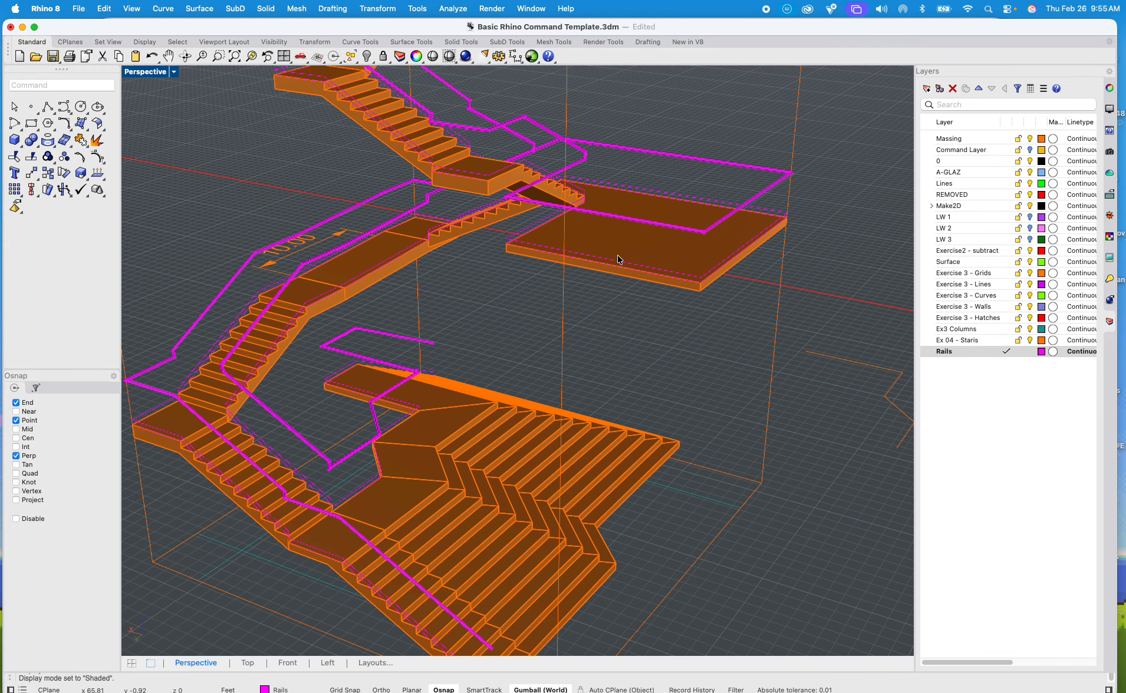
Step: Select the lower rail curve raised just above the stair edges and copy it 4" straight up in the Front view
shift+right_drag(619, 257, 648, 133)
scroll(348, 386, up, 15)
click(348, 389)
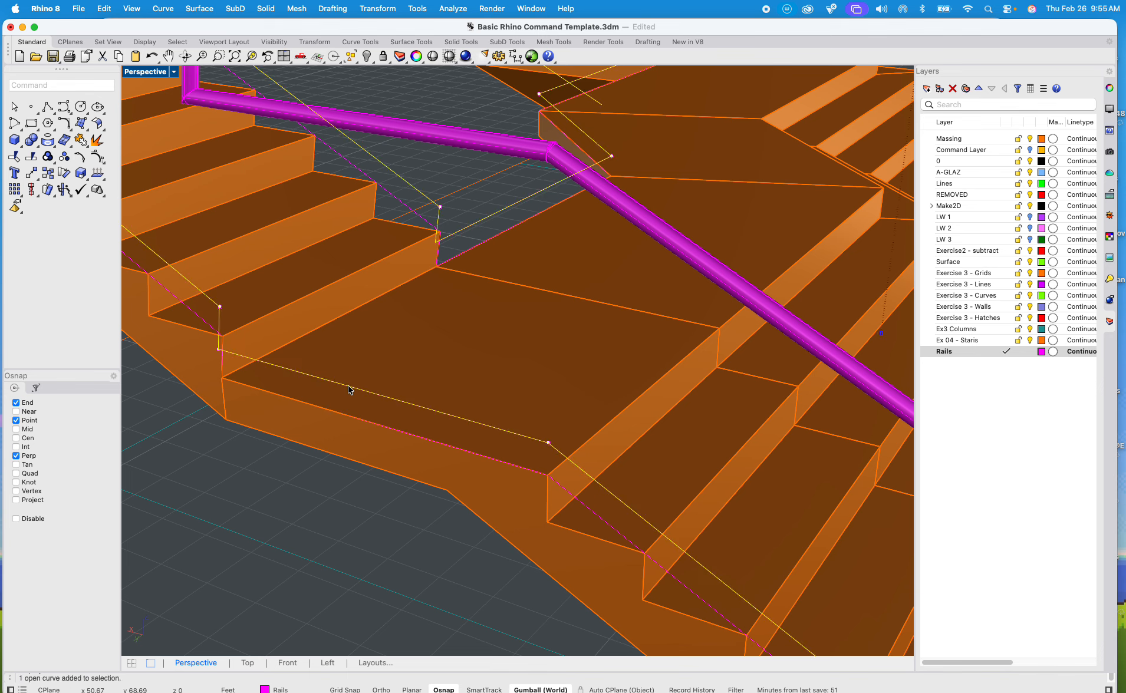
double_click(149, 73)
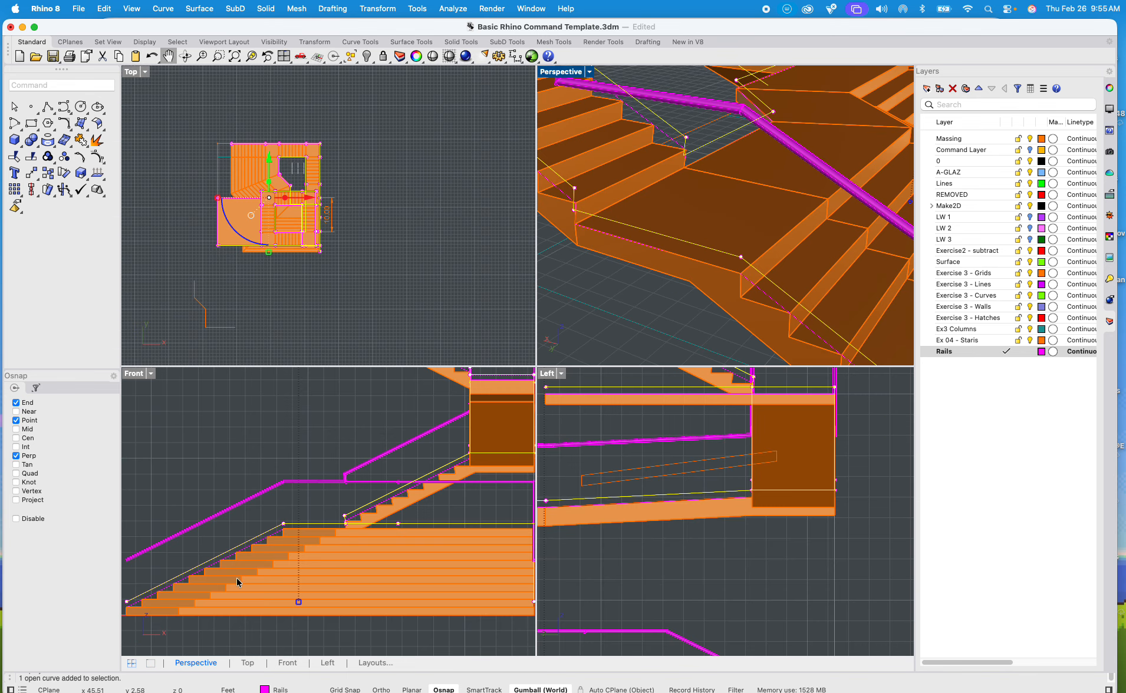
scroll(248, 525, up, 8)
right_drag(247, 546, 337, 561)
scroll(447, 460, down, 3)
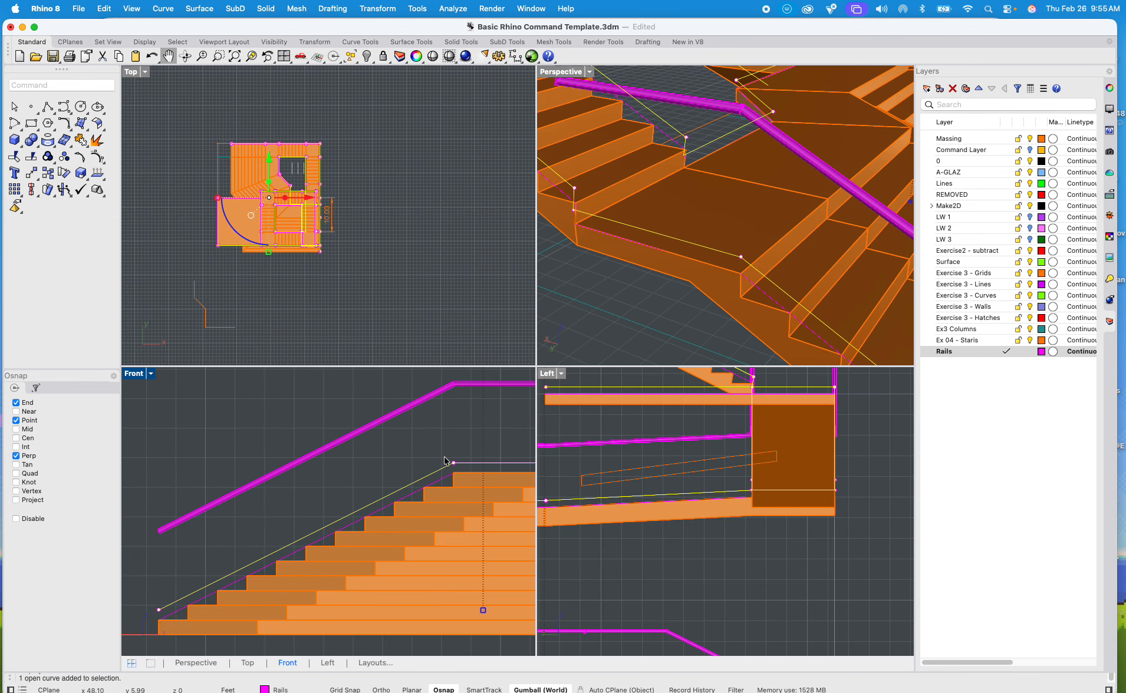
text(copy)
key(Return)
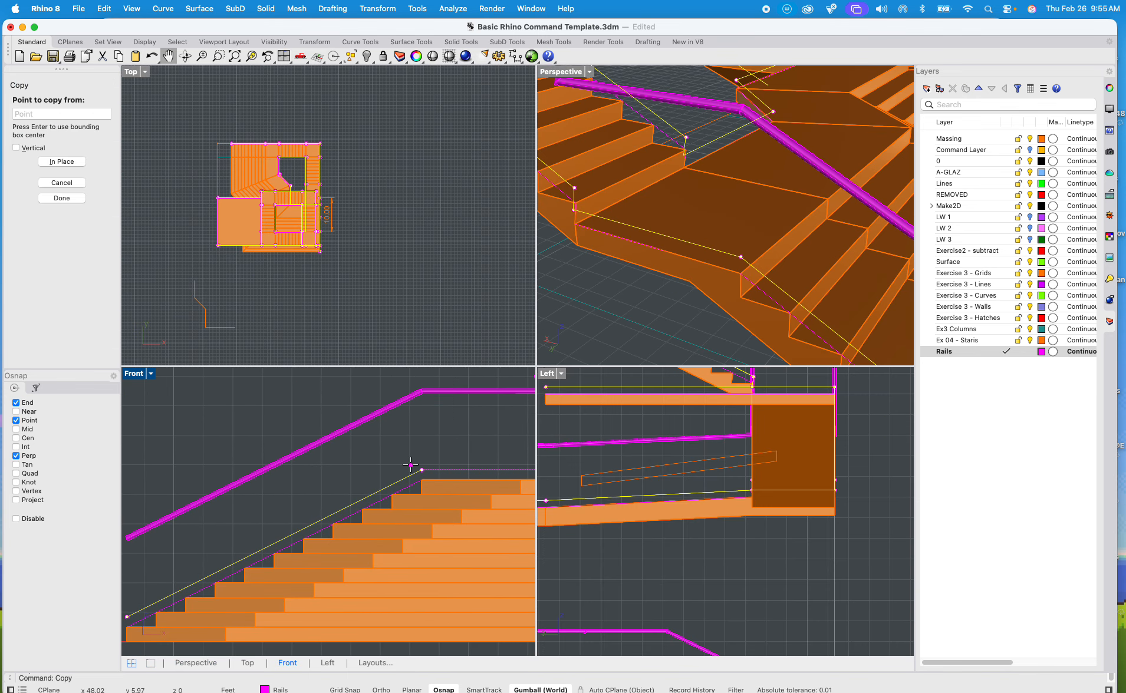
click(431, 454)
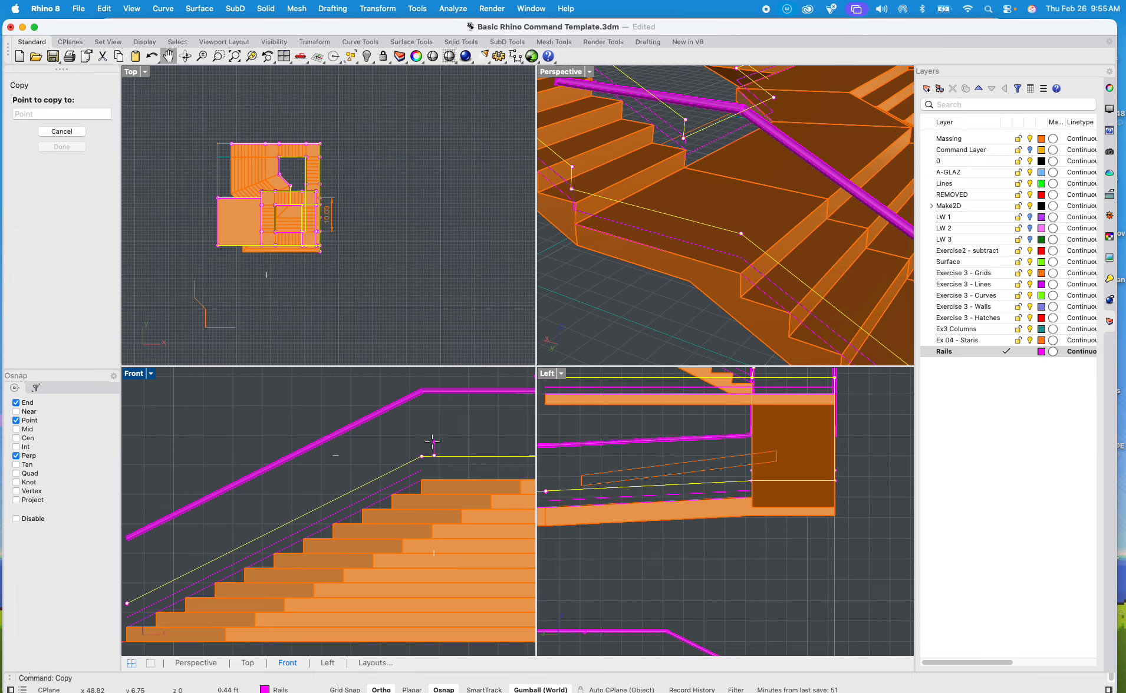
key(F8)
text(4)
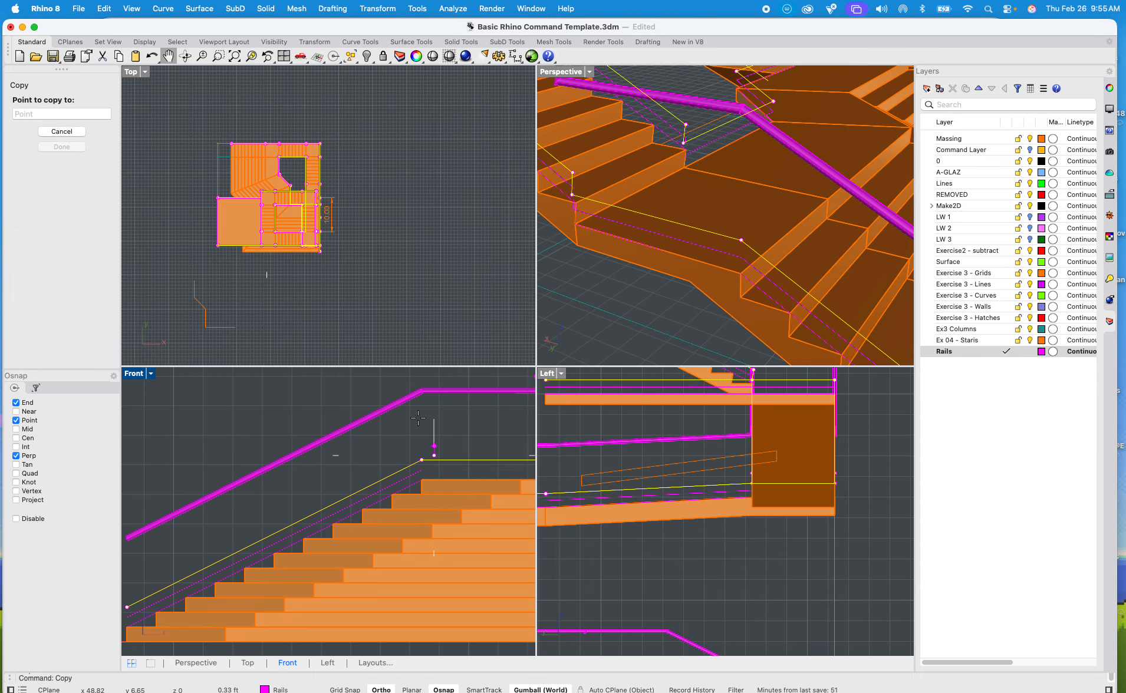
key(Return)
Step: Place further copies of the lower rail curve straight up at 12", 16", 20" and 24" with Ortho on in the Front view
key(F8)
scroll(438, 429, up, 3)
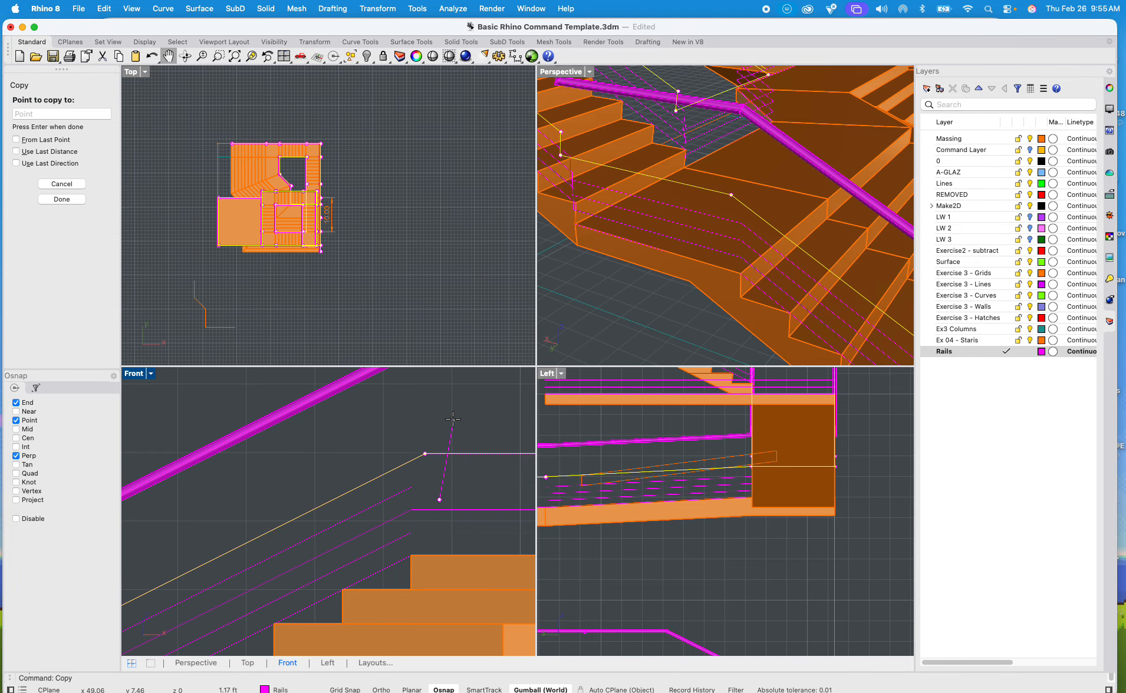
key(F8)
text(12")
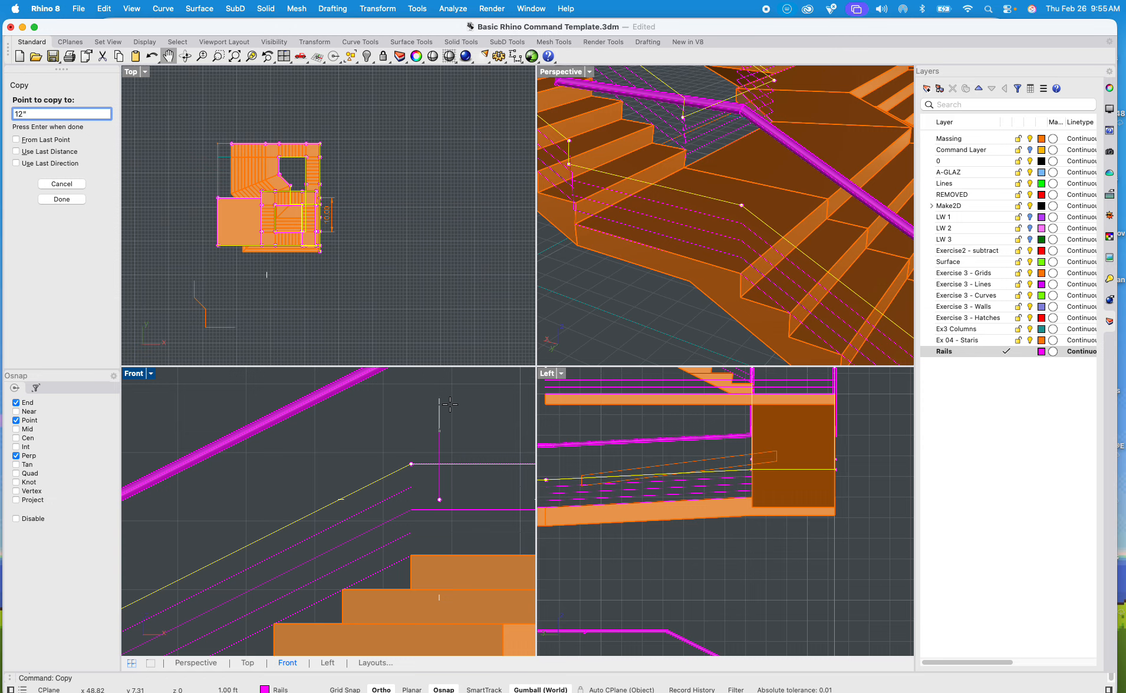
key(Return)
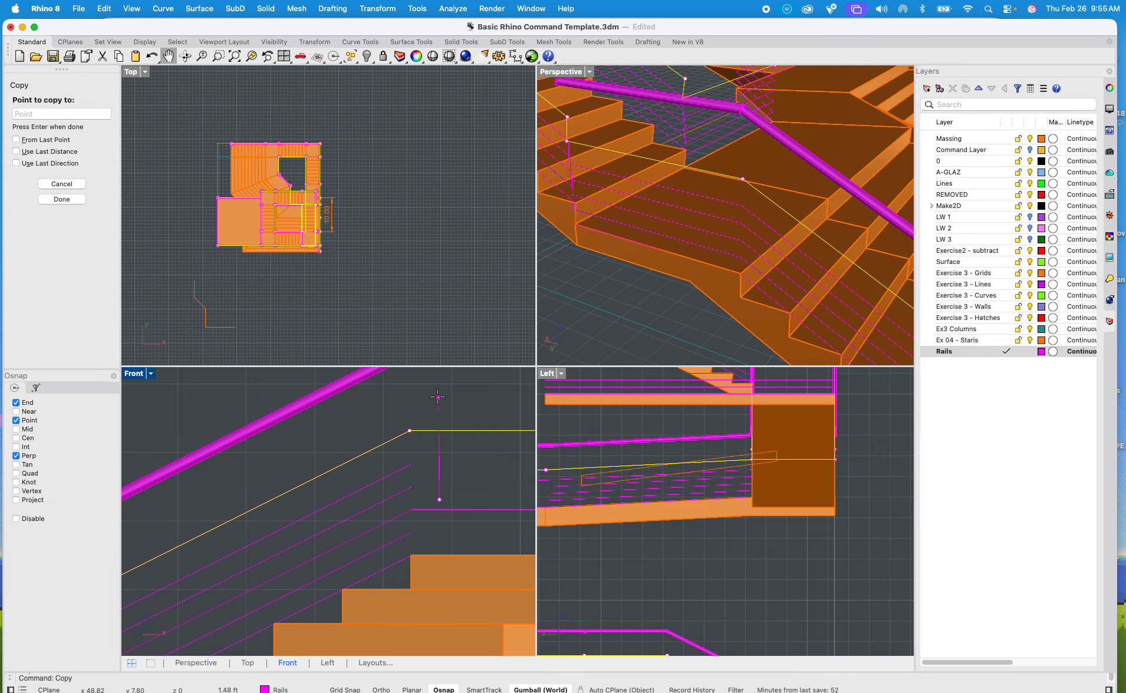
text(16")
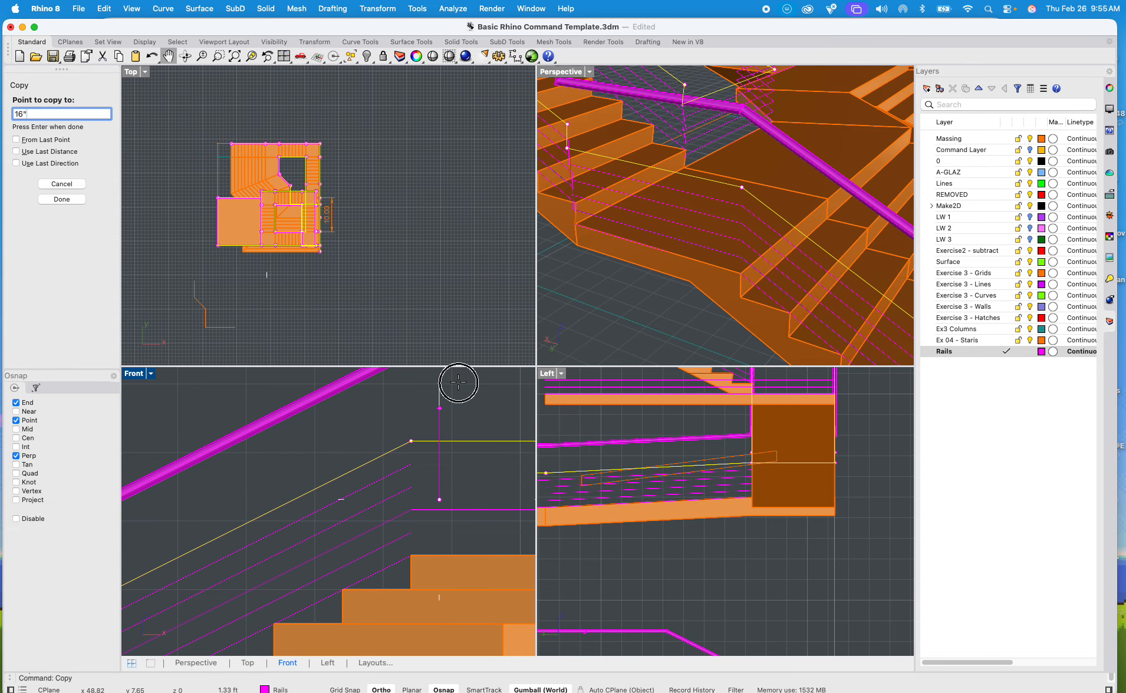
key(Return)
text(20)
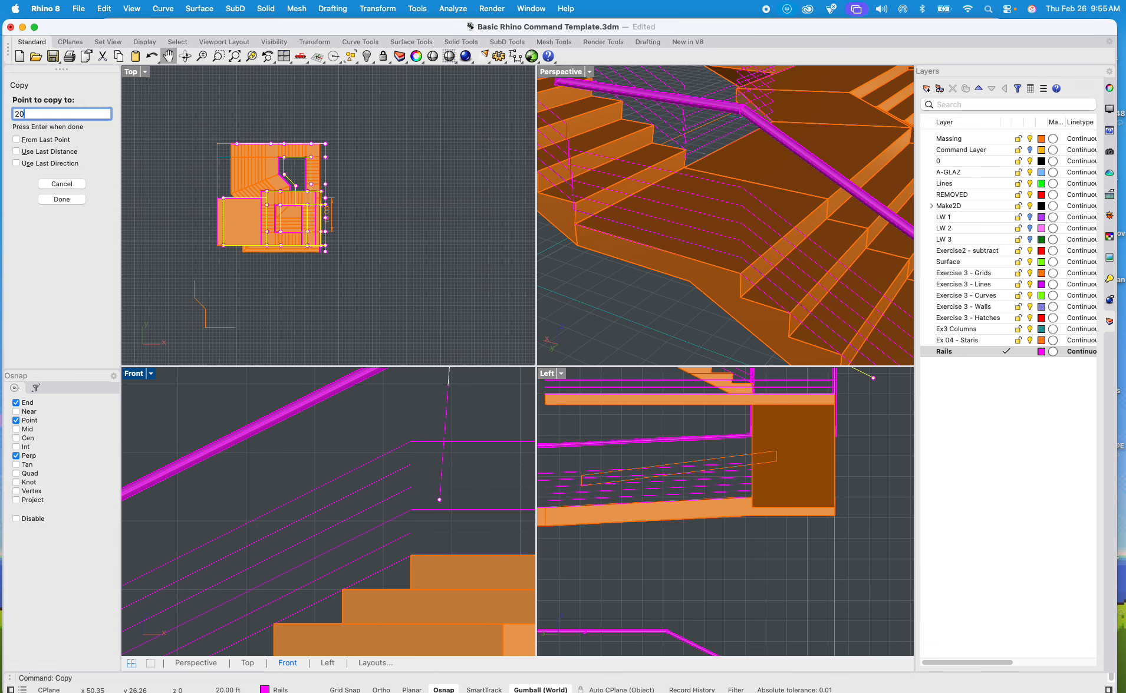
key(Return)
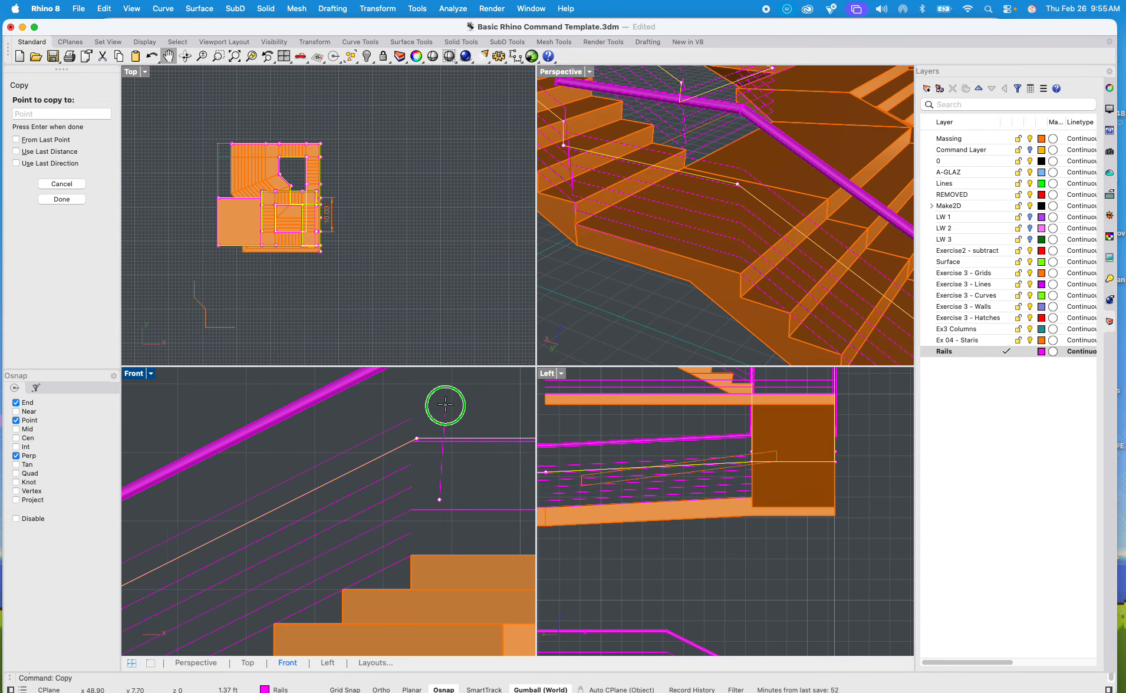
scroll(446, 405, up, 5)
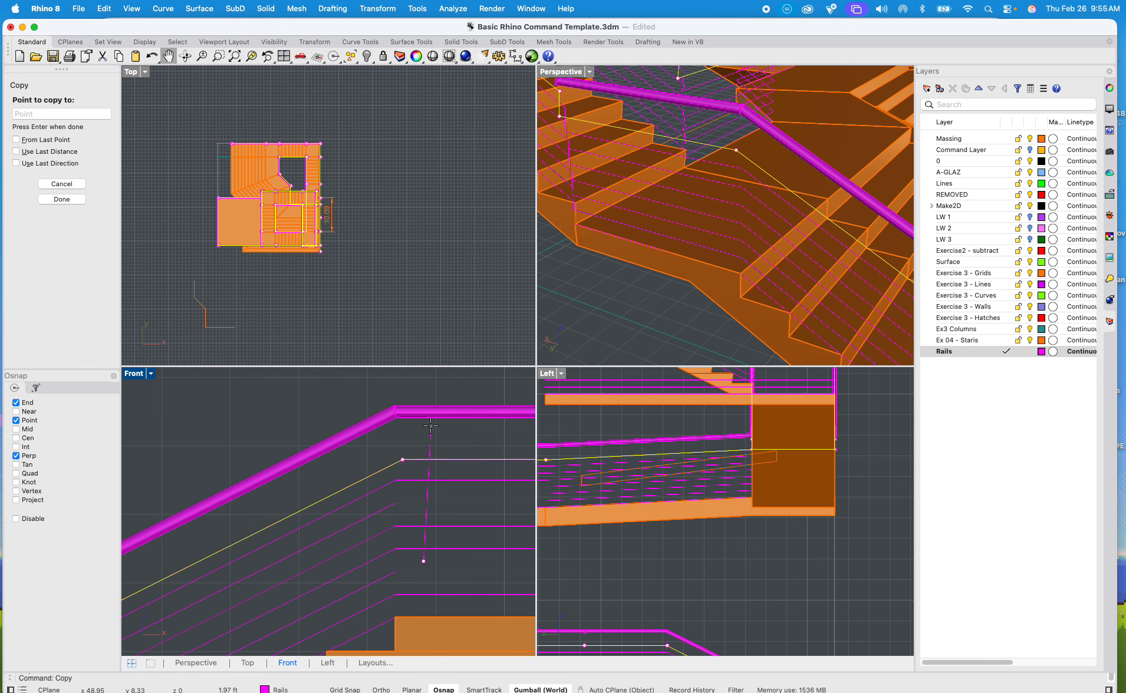
text(24")
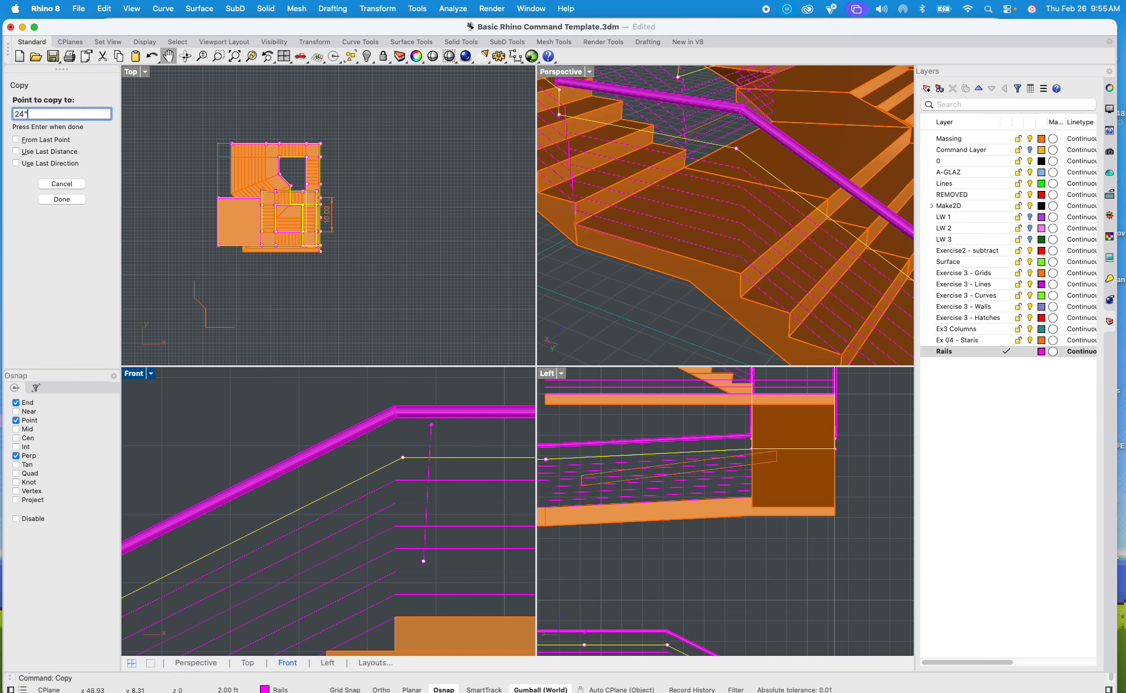
key(Return)
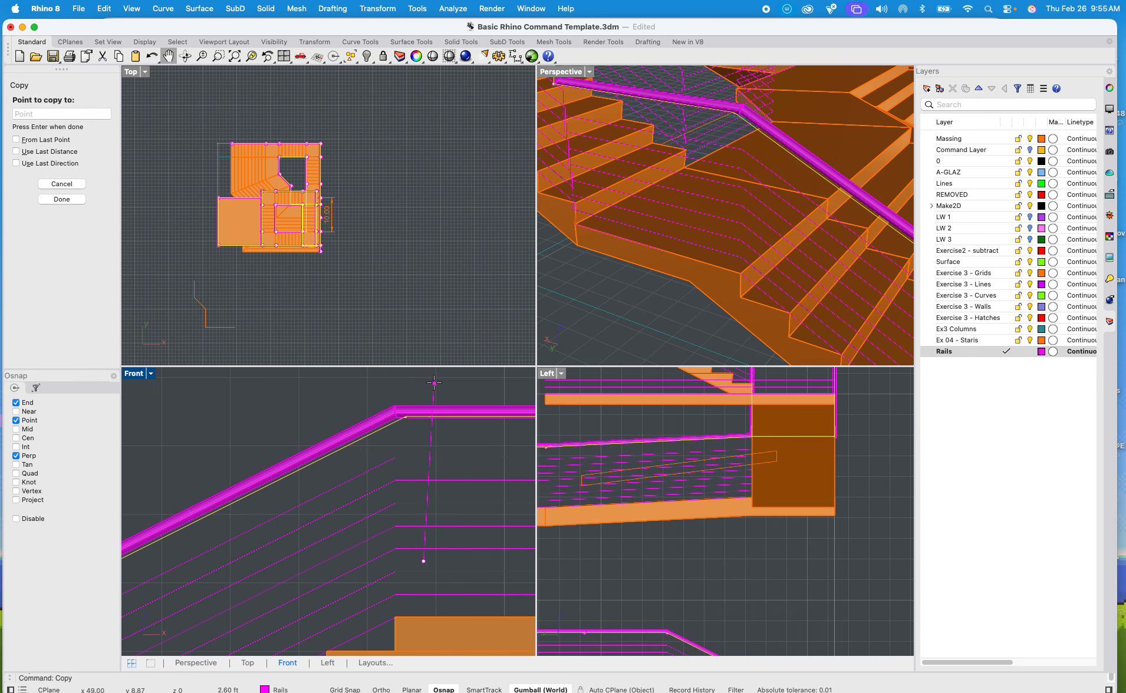
text(3)
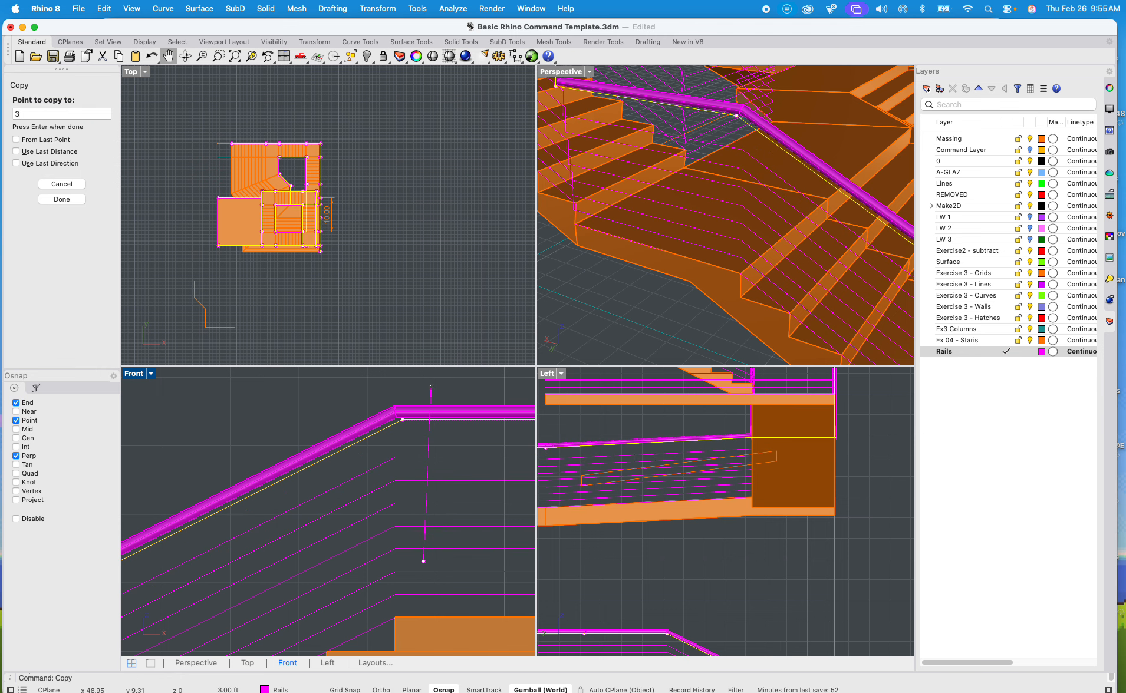
text(0)
key(Return)
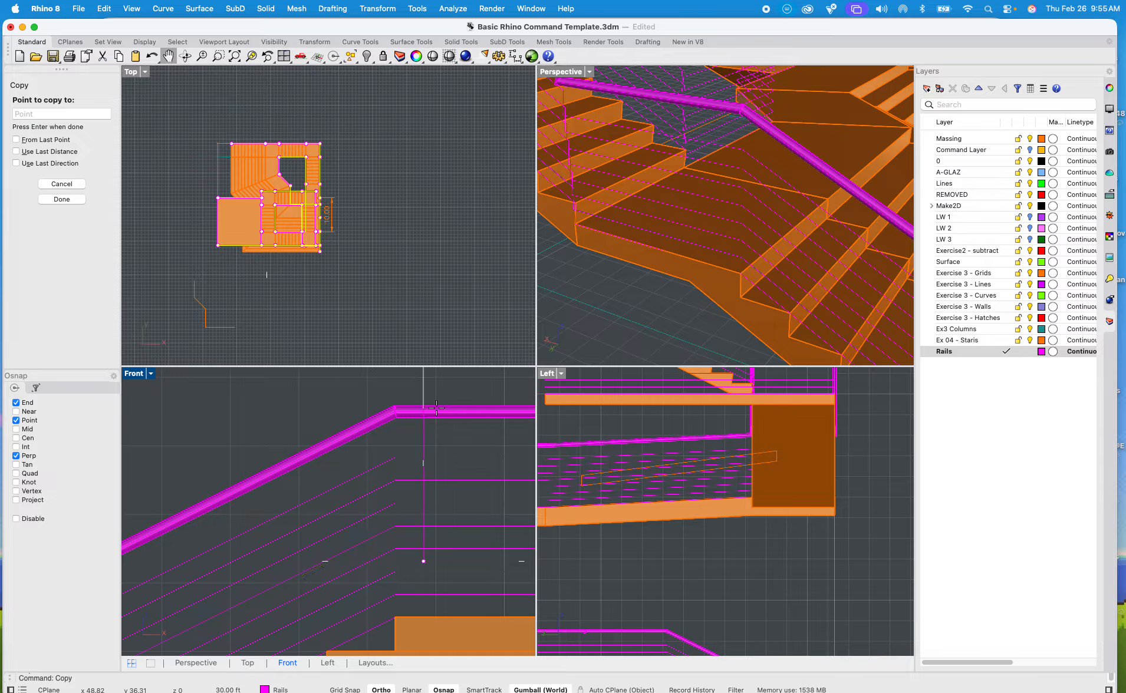
key(Escape)
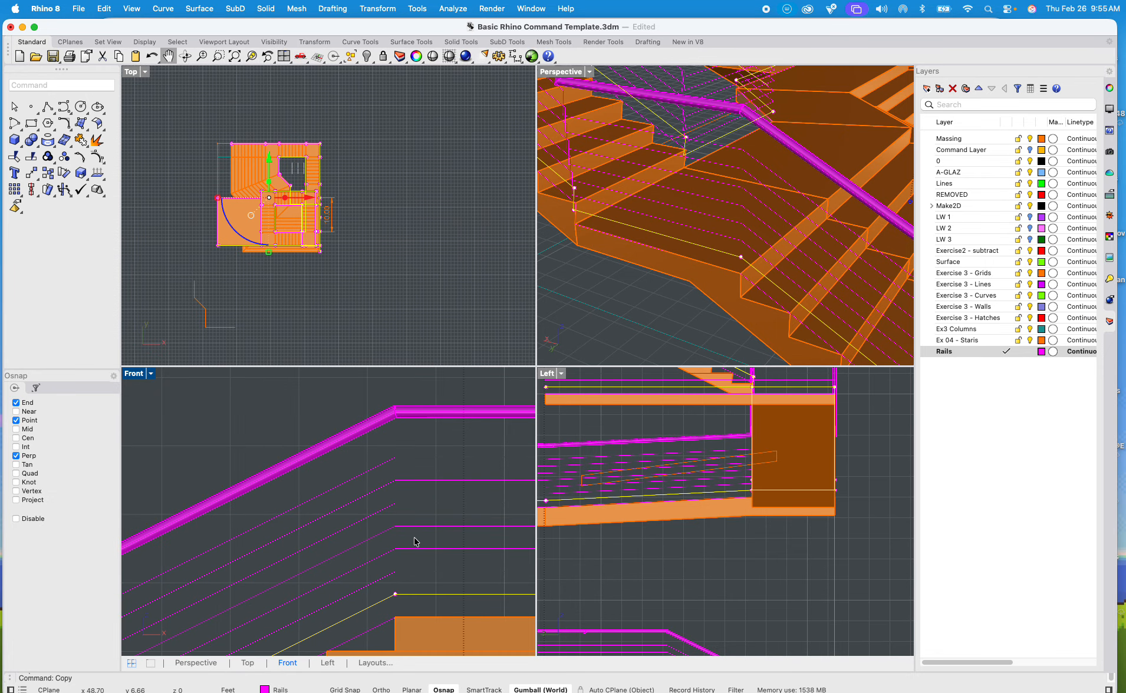
Step: Try a copy of the lower rail curve 30" straight up in the Front view, and remove that copy
text(cop)
key(Return)
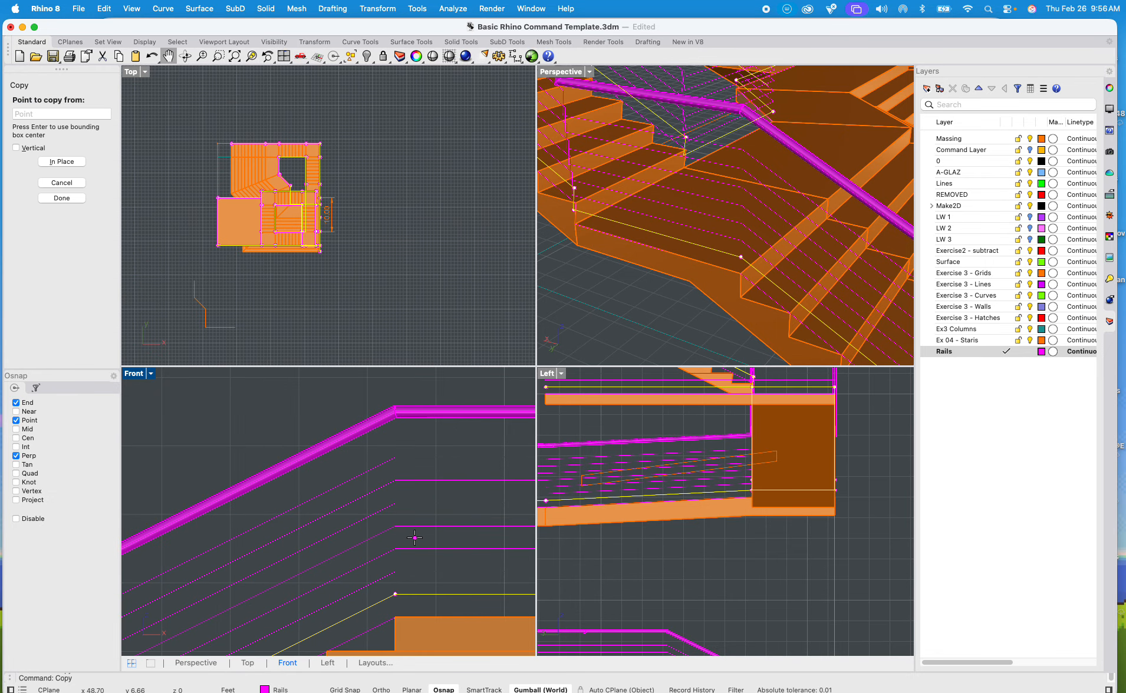
click(319, 407)
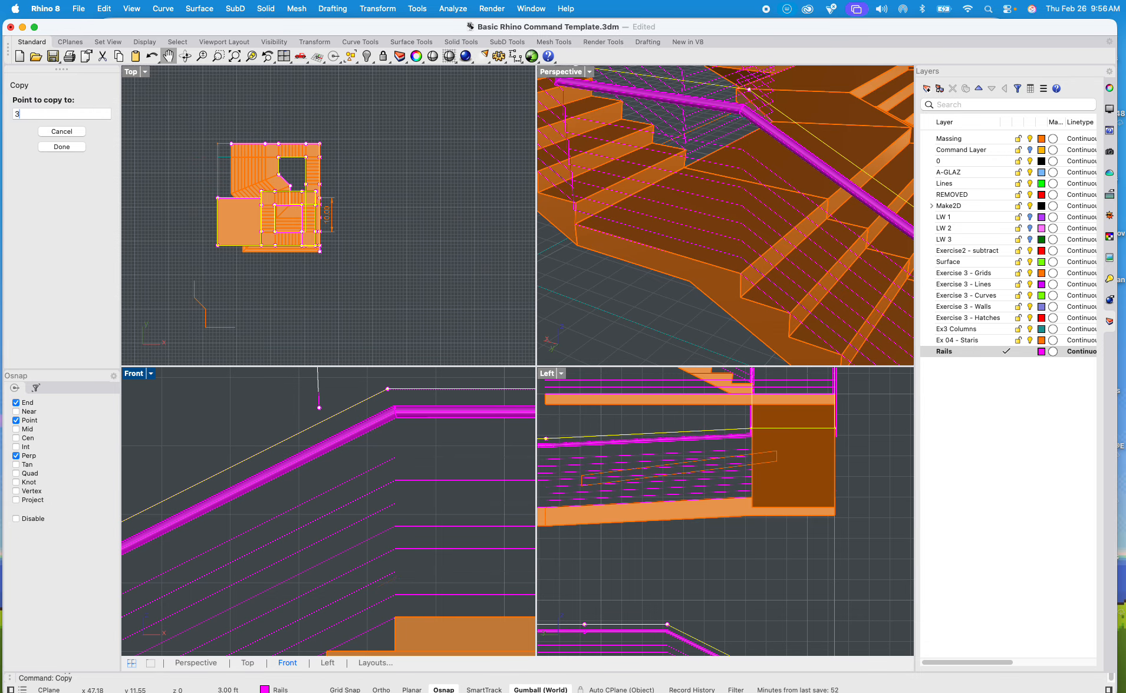
text(30")
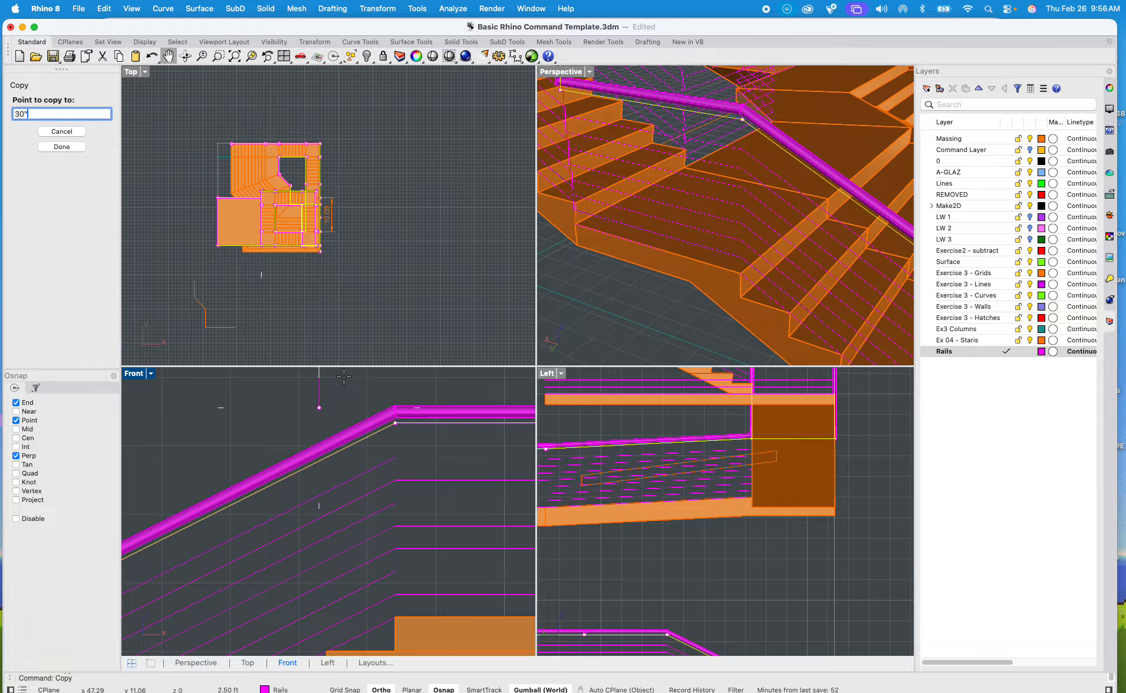
click(344, 377)
key(Return)
scroll(406, 432, up, 10)
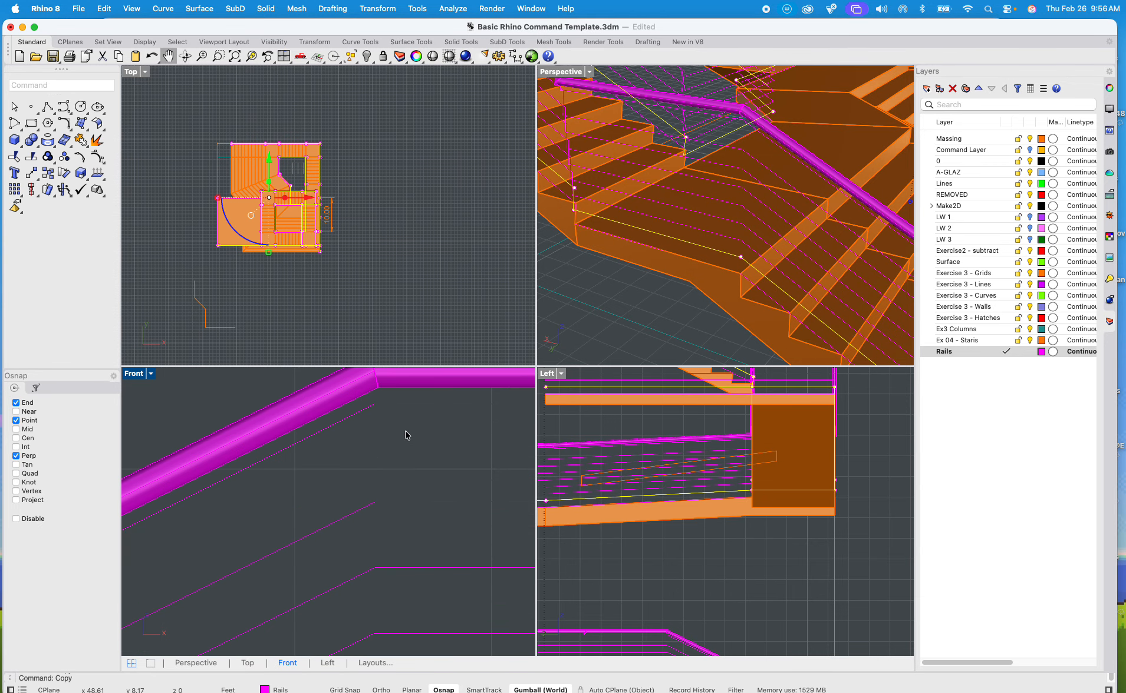
scroll(400, 401, down, 5)
scroll(400, 401, up, 5)
click(399, 399)
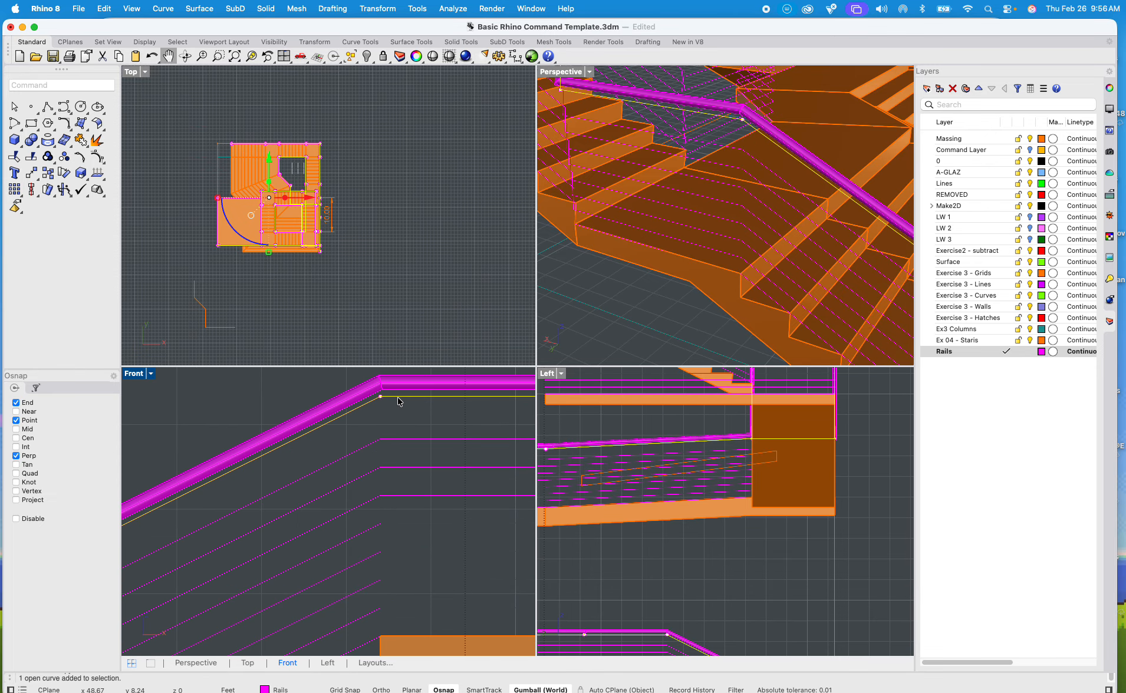
Step: Select the highest evenly spaced rail curve below the handrail and copy it 4" straight up in the Front view
drag(399, 401, 403, 444)
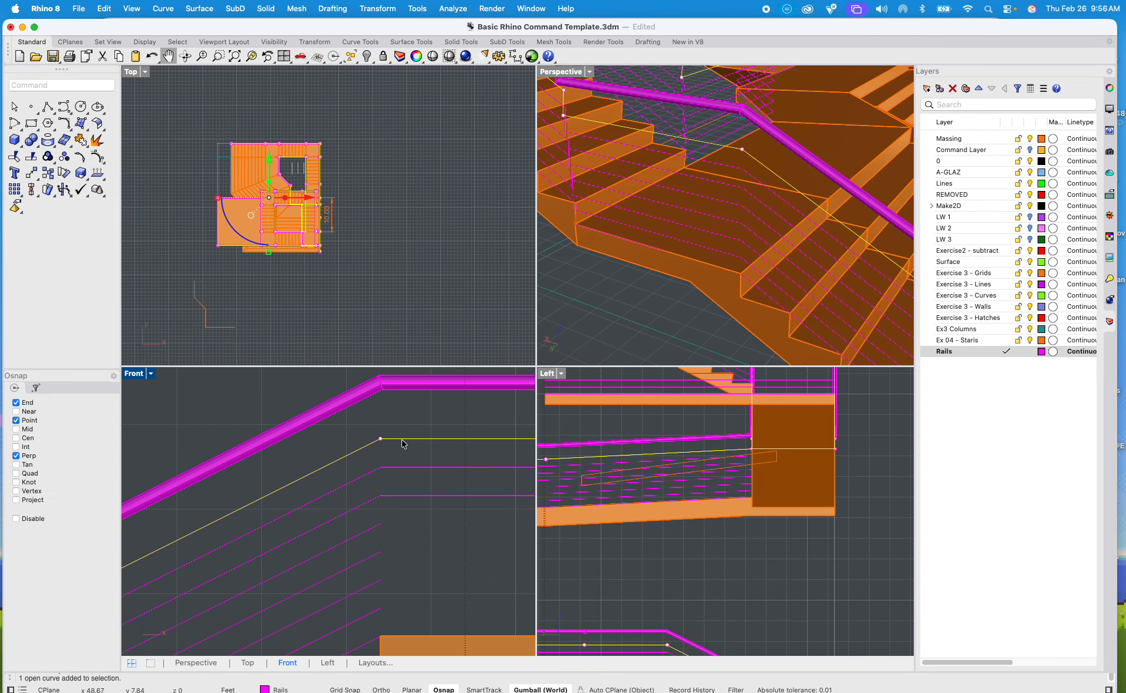
text(copy)
key(Return)
click(414, 432)
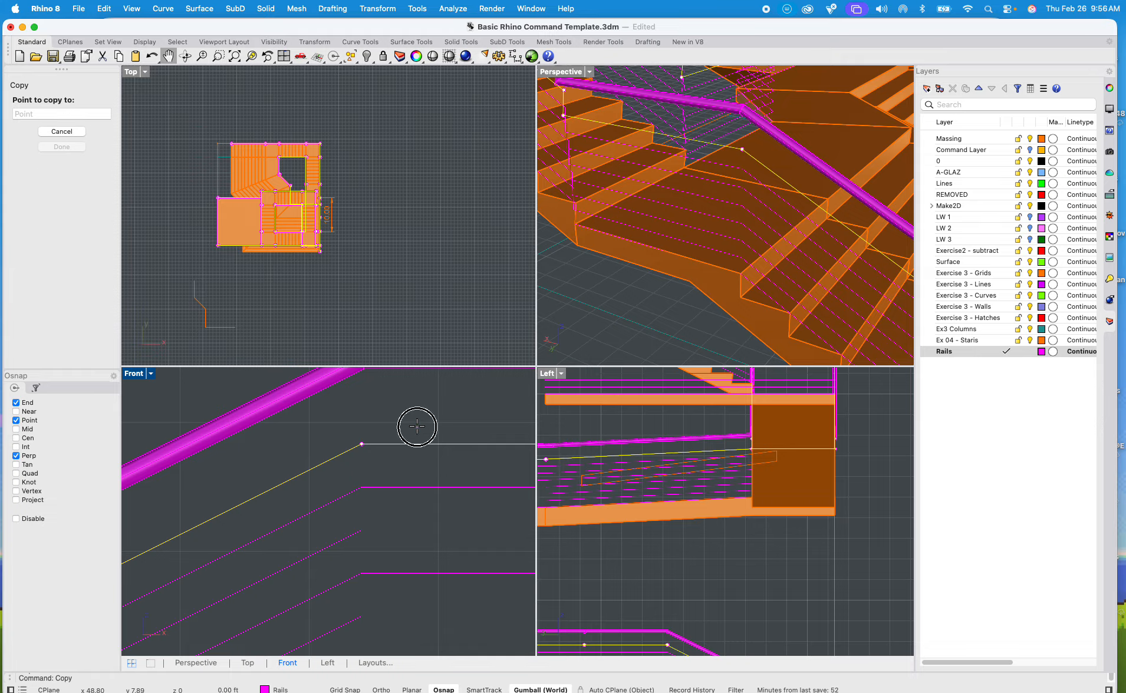
scroll(415, 395, up, 2)
key(shift)
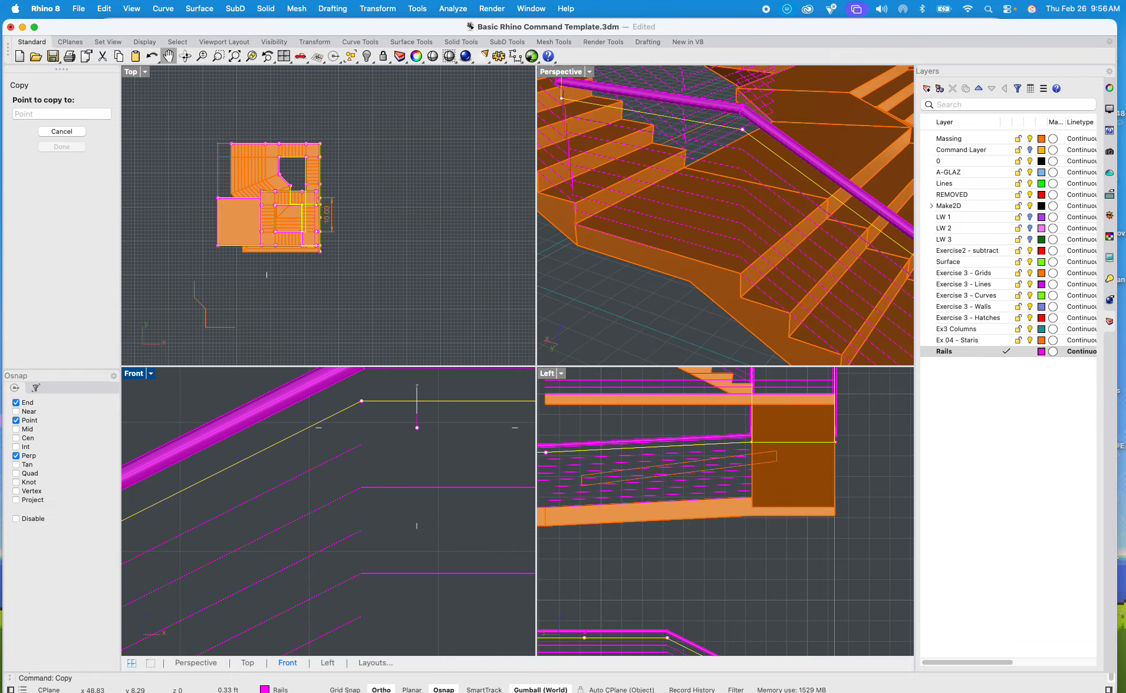
click(420, 407)
key(Return)
scroll(423, 460, down, 3)
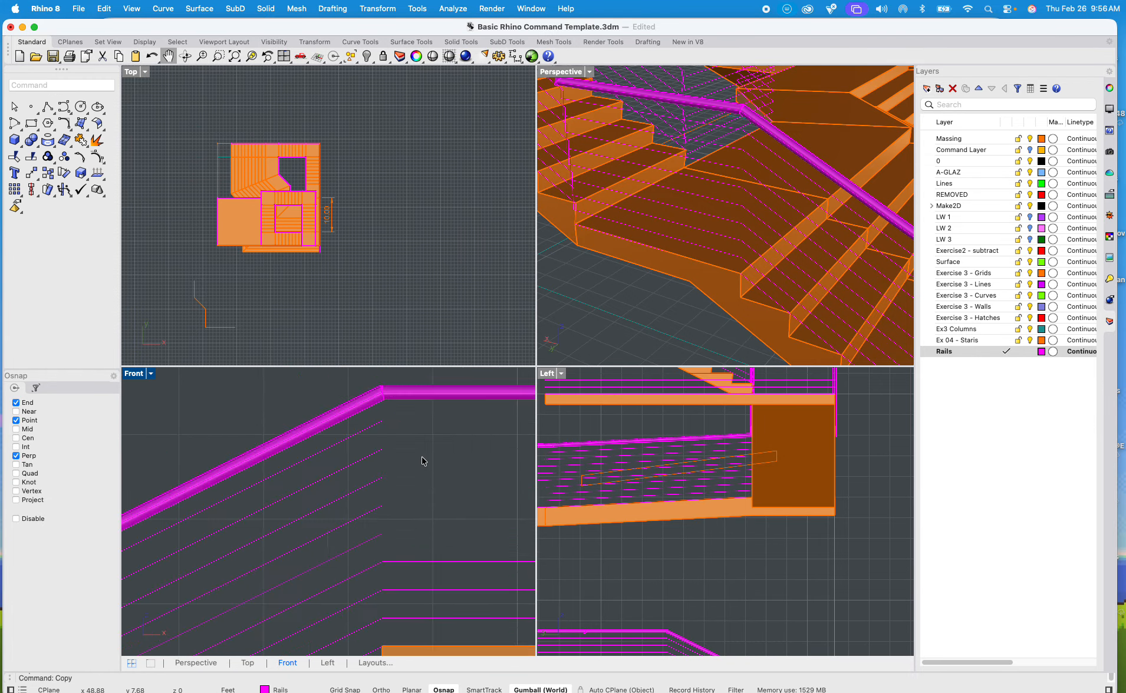
Step: Create flat-capped pipes with a 0.25" radius along all the stacked rail curves below the handrail, and clear the selection
scroll(470, 539, down, 2)
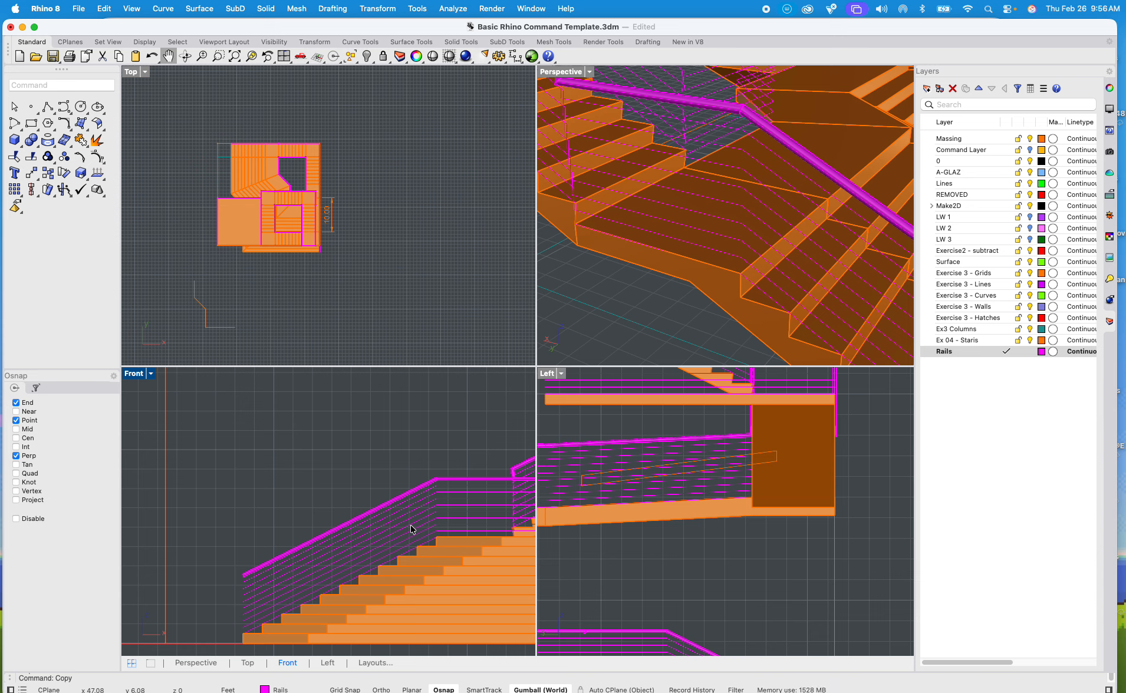
scroll(289, 581, up, 5)
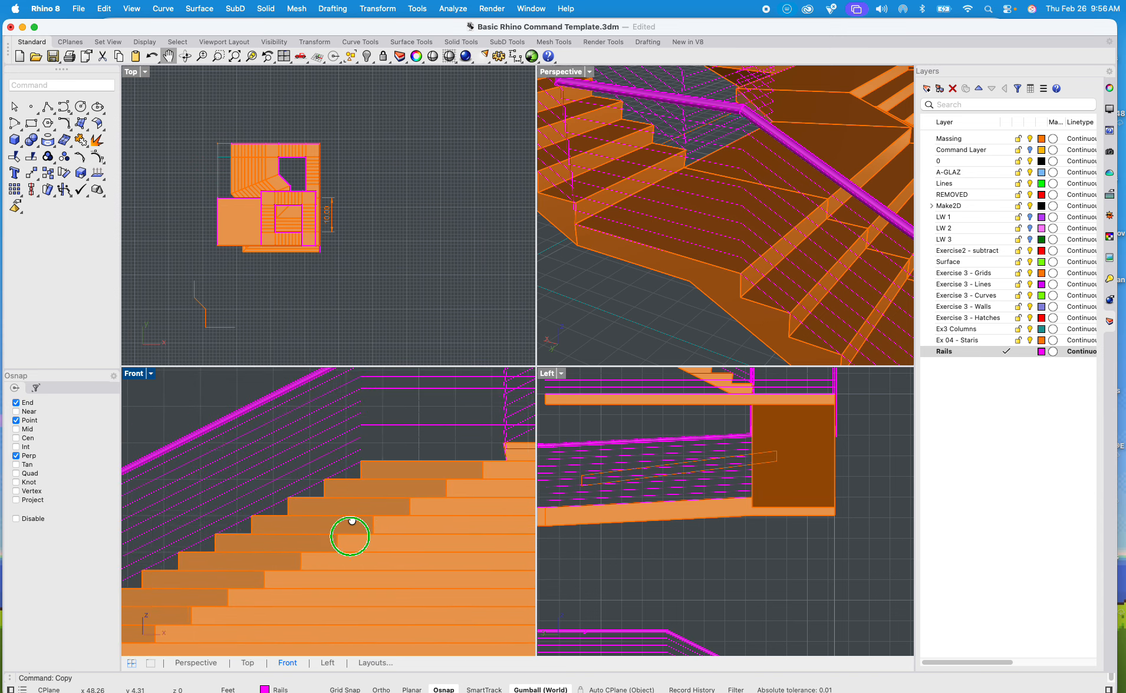
scroll(352, 521, up, 5)
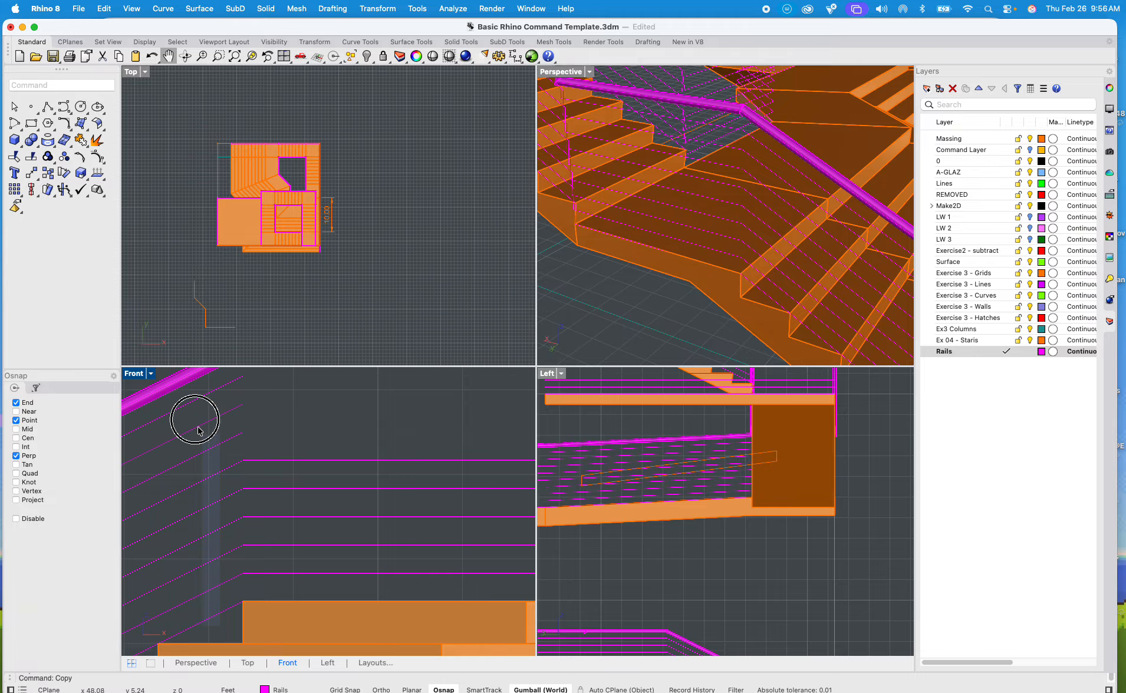
drag(198, 431, 184, 399)
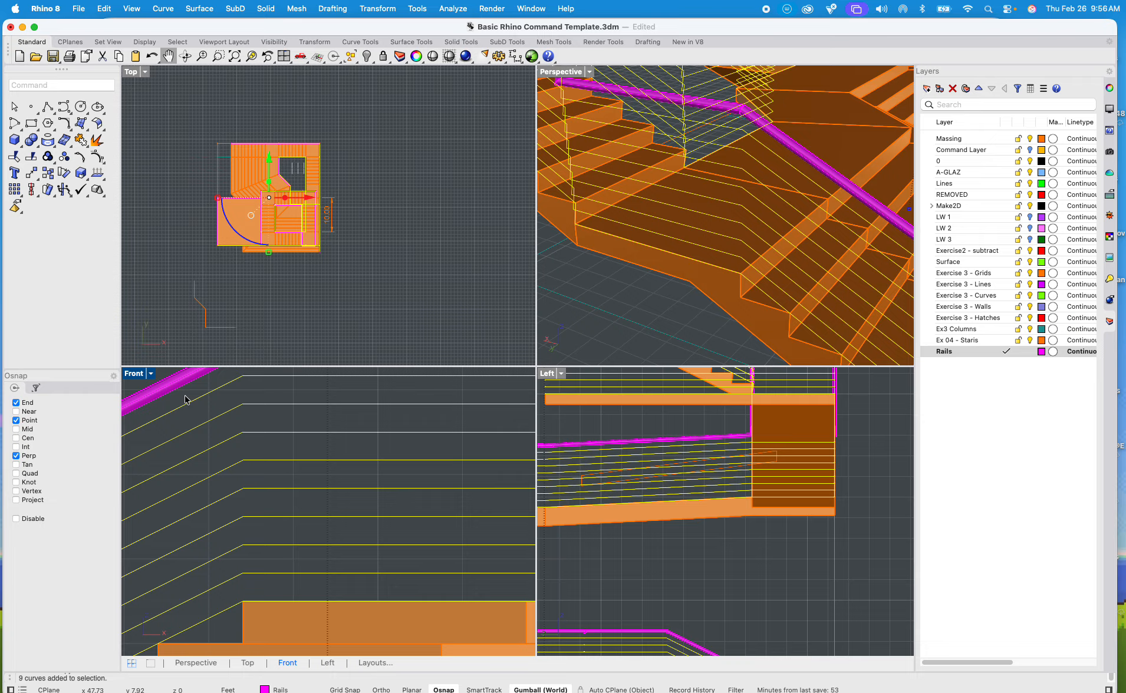
text(pi)
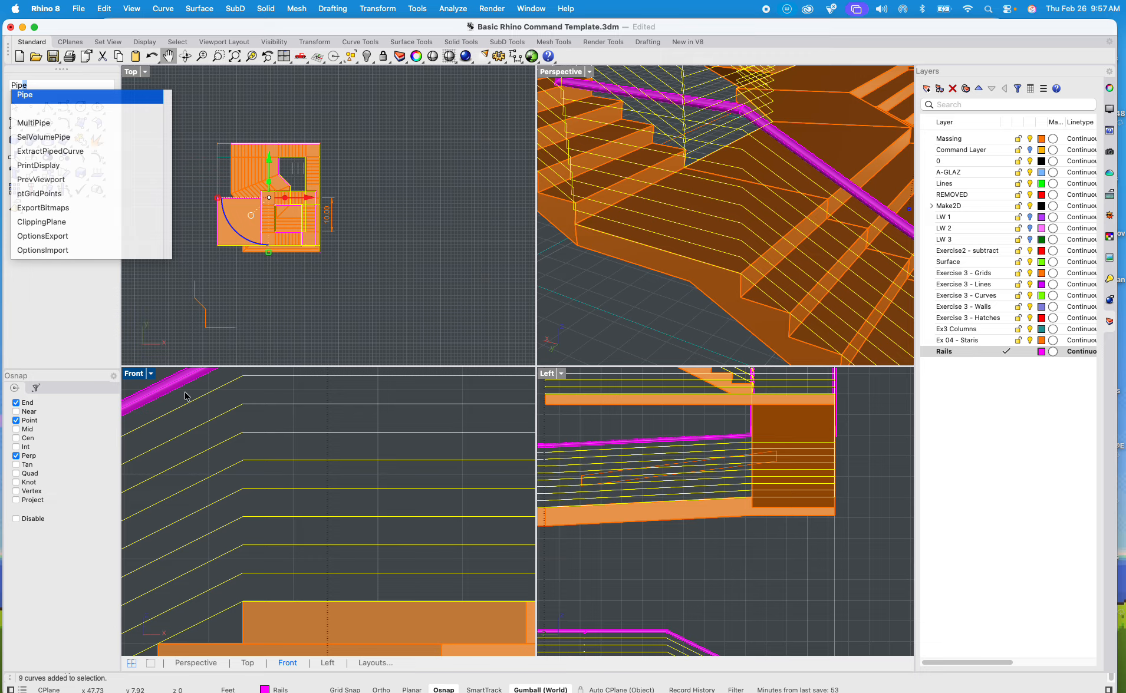
key(Return)
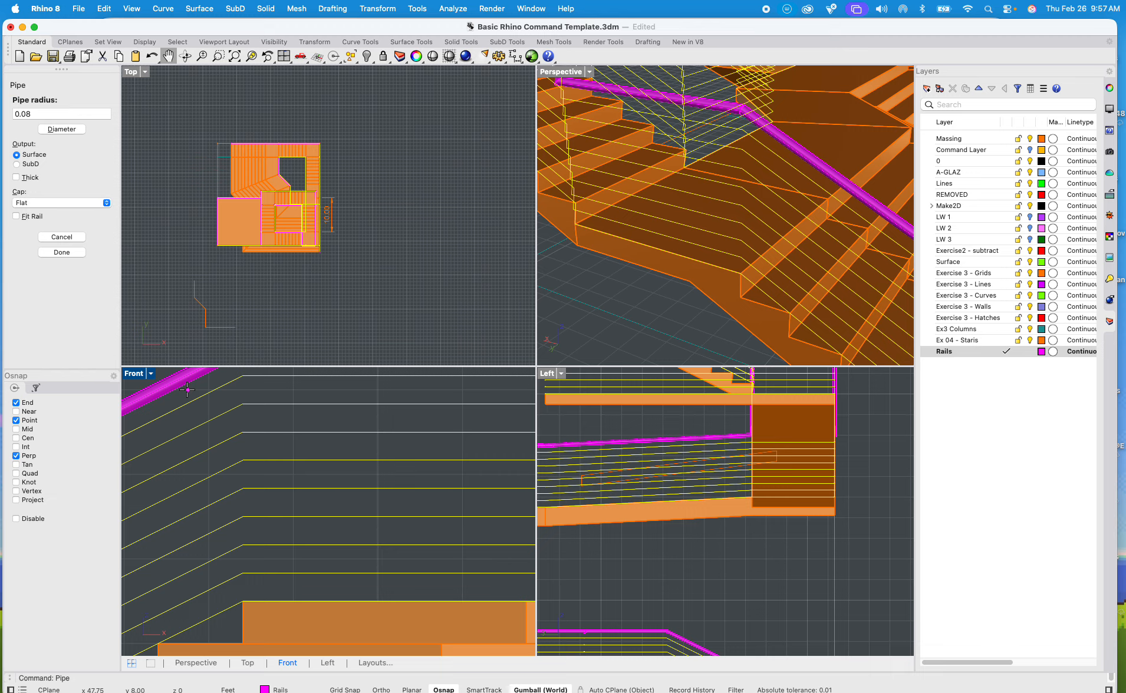
text(.25")
key(Return)
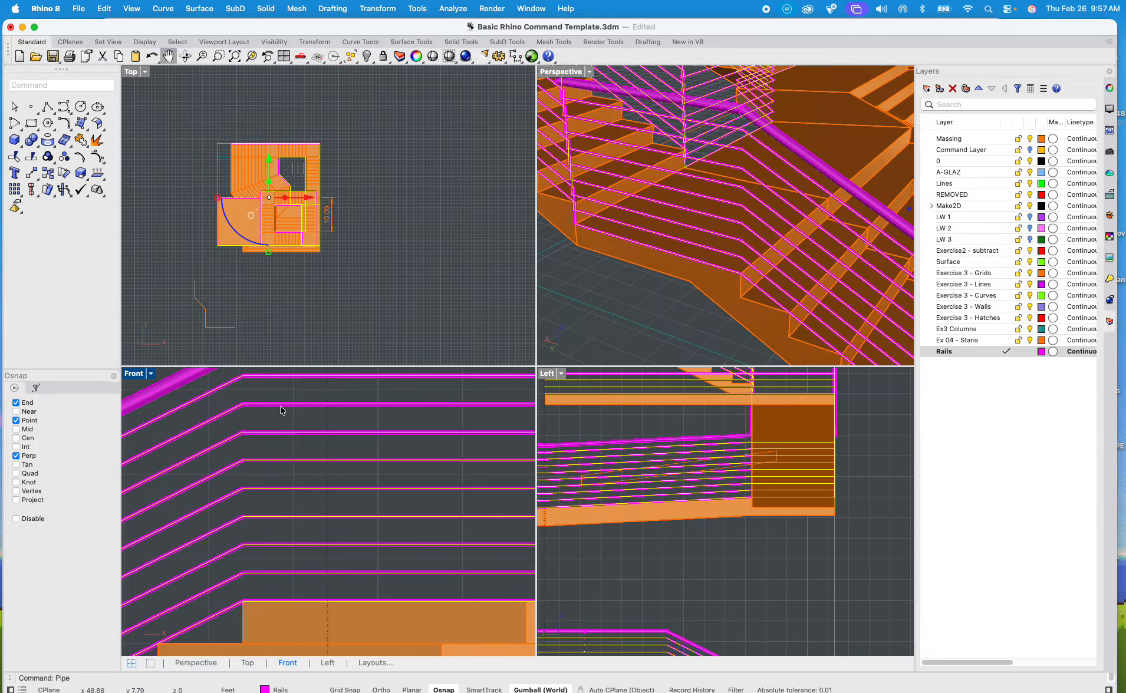
click(418, 186)
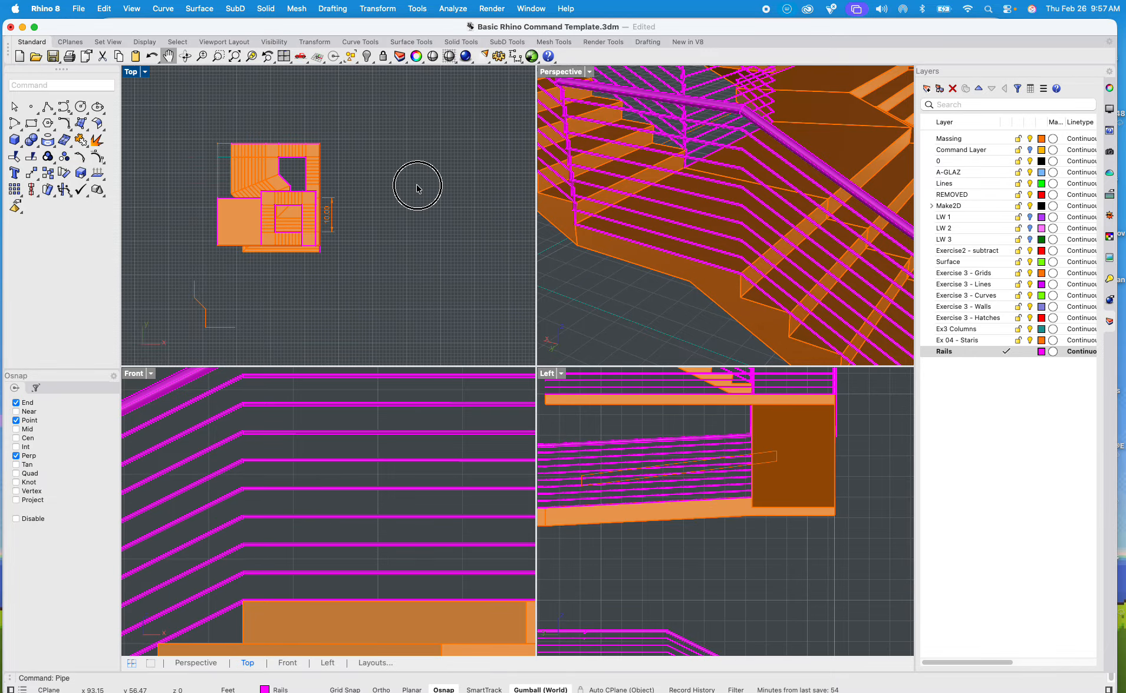
Step: Maximize the Perspective view and examine the piped rails along the flights and landings, including the corner joints up close
click(578, 73)
double_click(577, 73)
scroll(556, 267, down, 15)
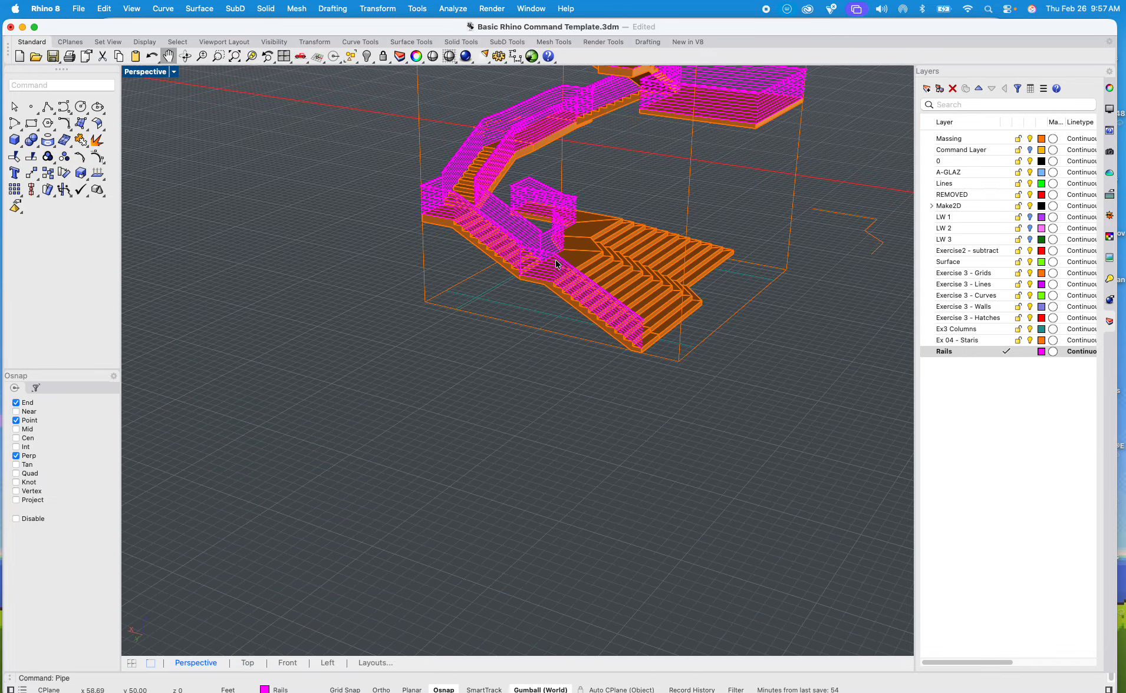
scroll(567, 227, up, 2)
right_drag(583, 220, 661, 524)
scroll(602, 447, down, 6)
shift+right_drag(602, 447, 675, 320)
scroll(556, 432, up, 10)
scroll(549, 454, up, 5)
shift+right_drag(594, 372, 423, 269)
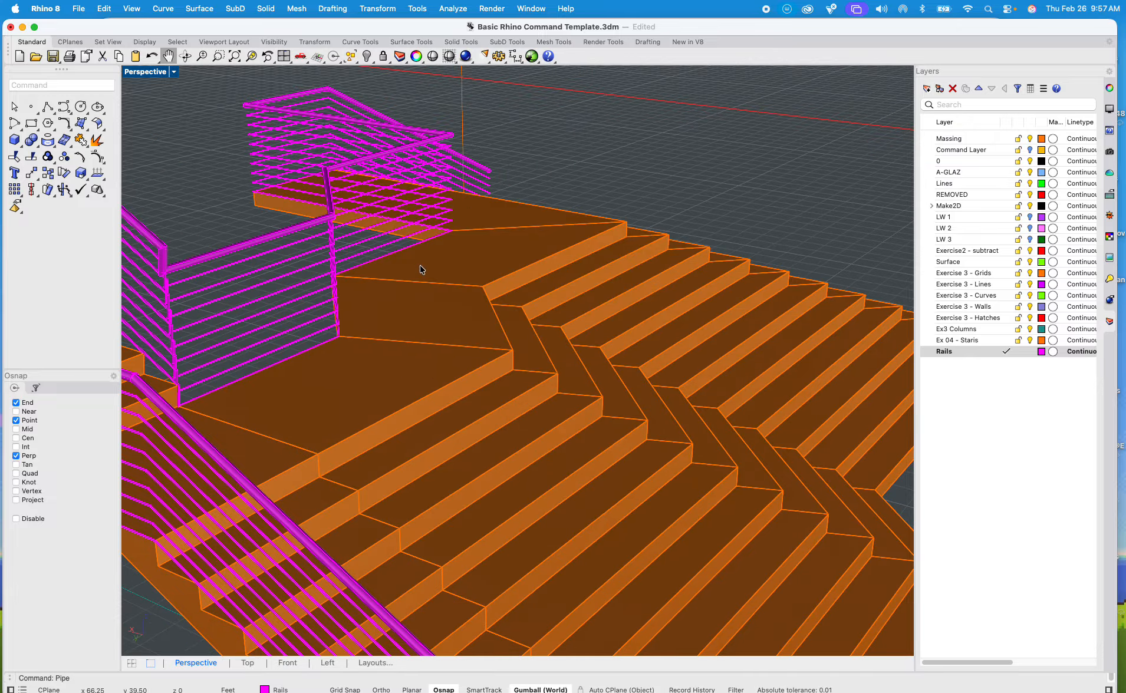
right_drag(407, 395, 543, 354)
scroll(542, 354, up, 5)
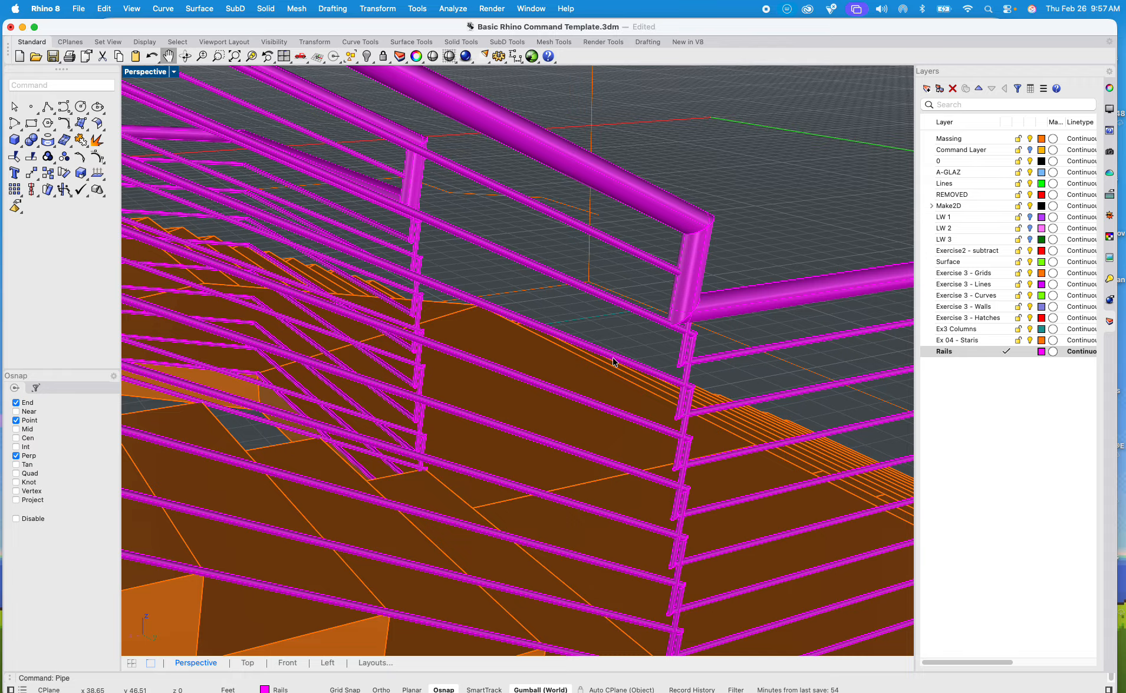
right_drag(691, 372, 658, 363)
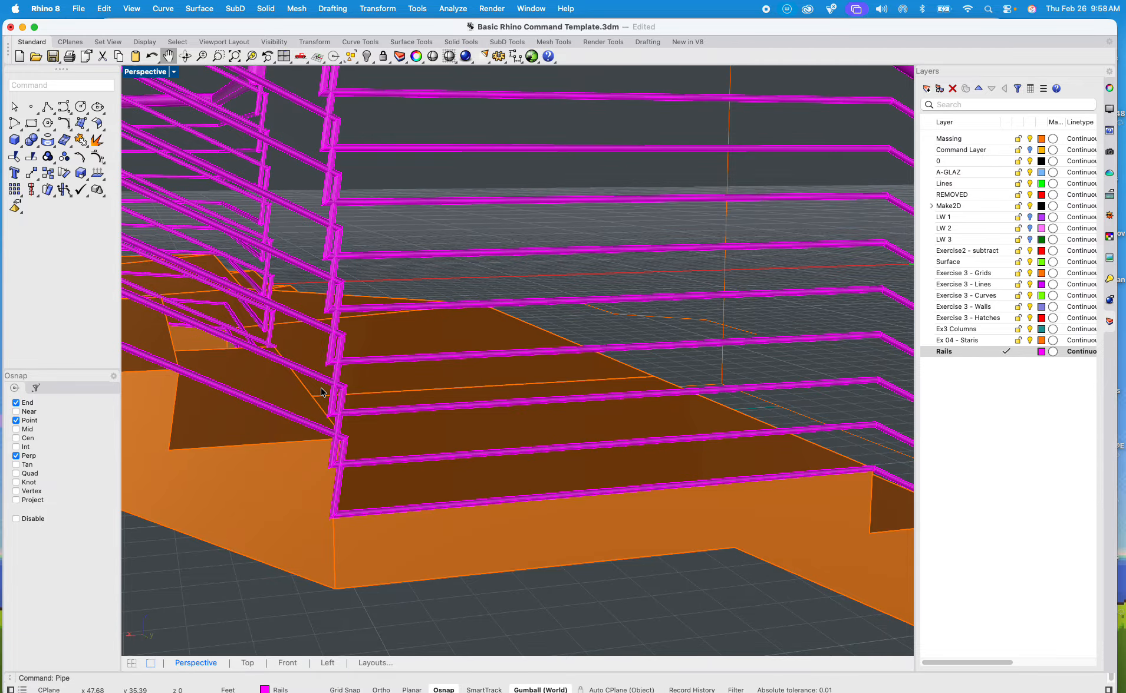
scroll(302, 422, down, 12)
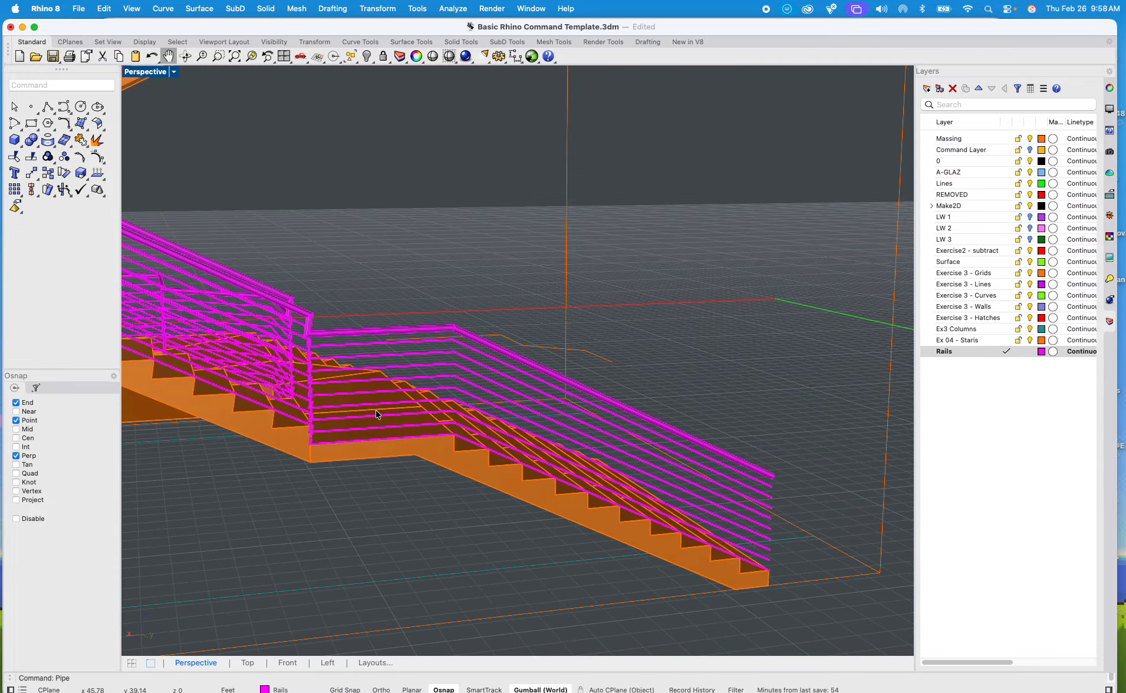
scroll(449, 409, down, 9)
shift+right_drag(451, 433, 489, 475)
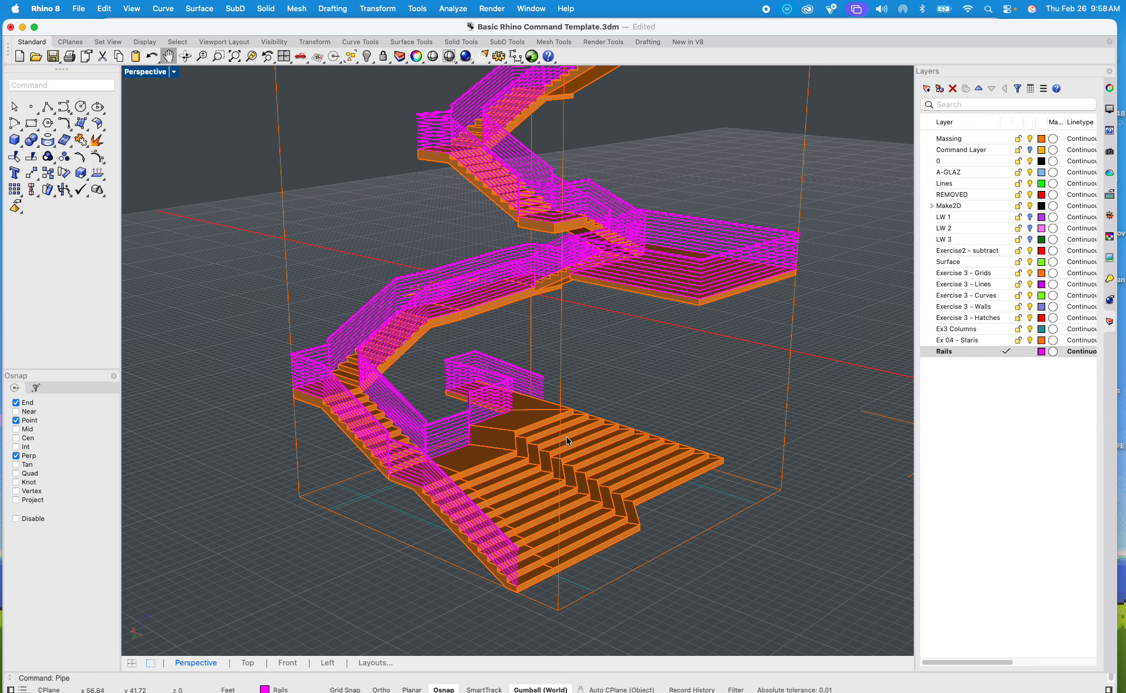
Step: Examine the complete staircase with its piped rails from farther away and from the opposite side
scroll(622, 389, down, 6)
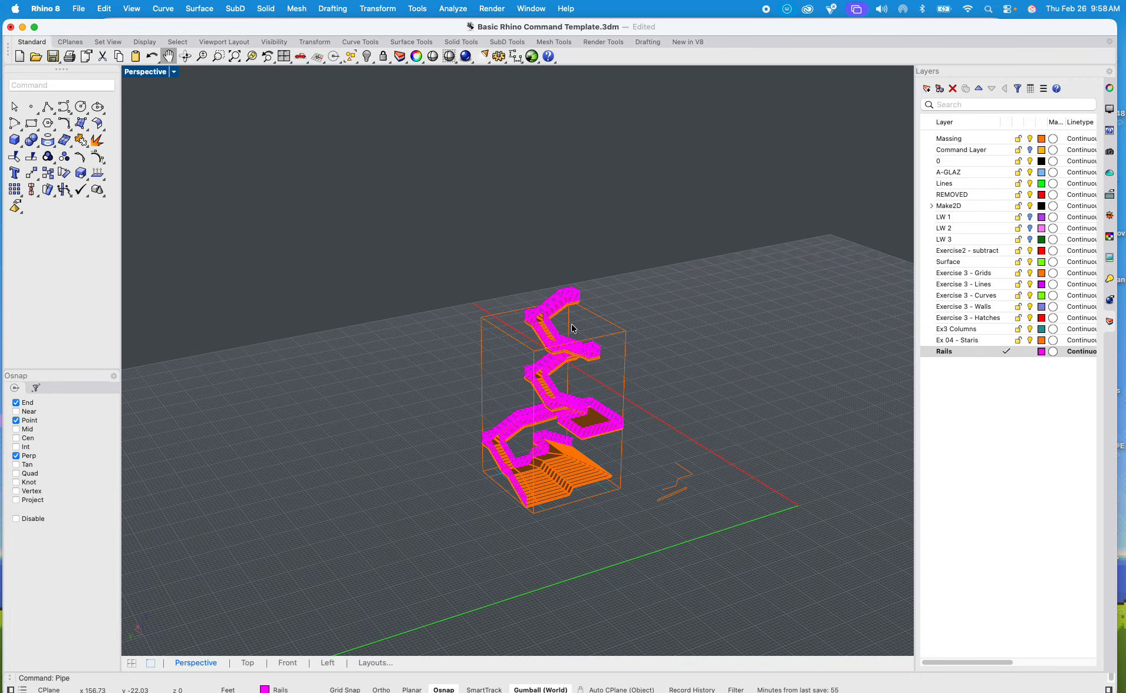
scroll(571, 324, up, 8)
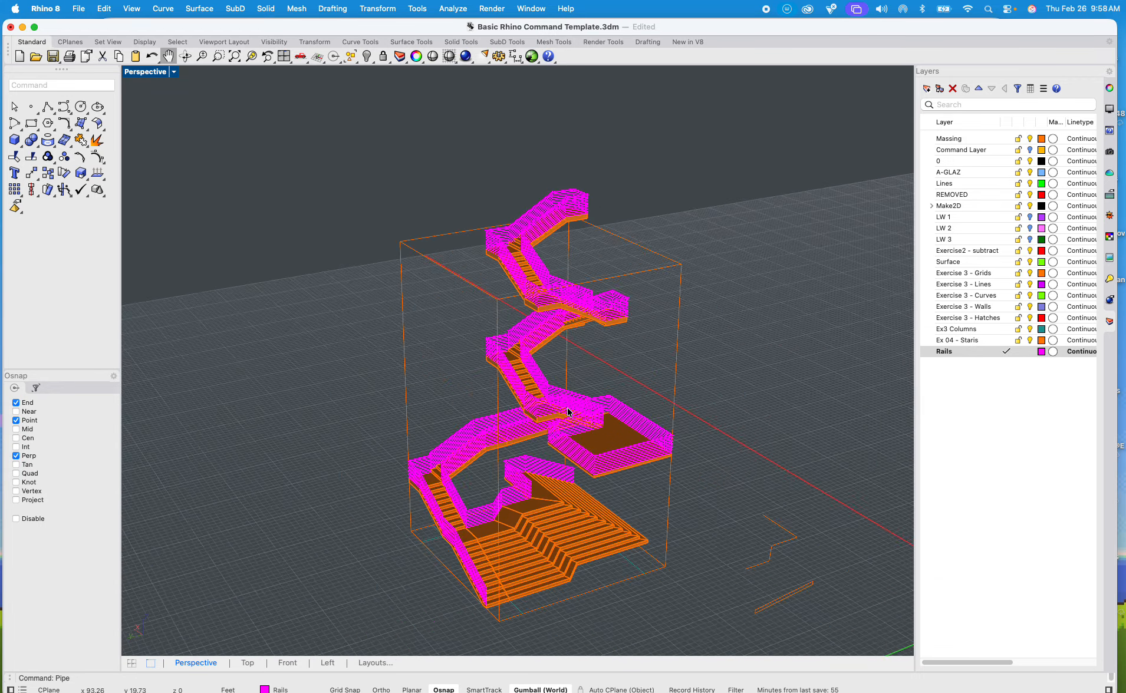
right_drag(588, 342, 543, 514)
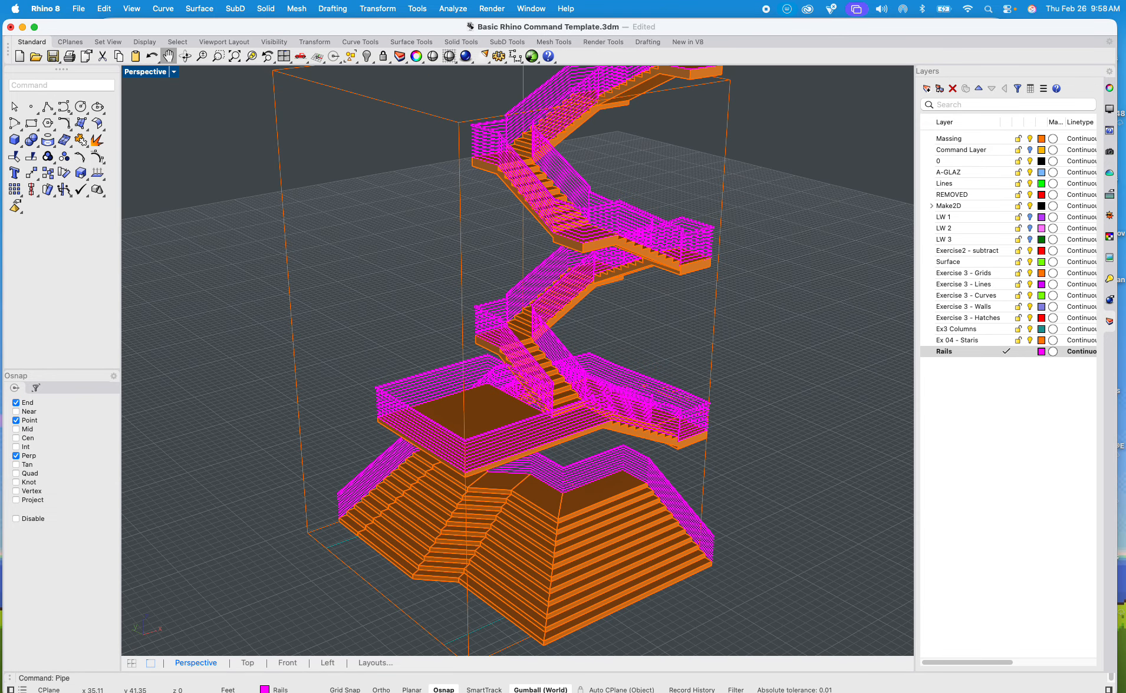
Step: Switch to the Brave browser, skip the "Stairs Ramps and Rails in Rhinoceros 3D Timelapse" video ahead to the railing modelling, and return to Rhino
click(378, 688)
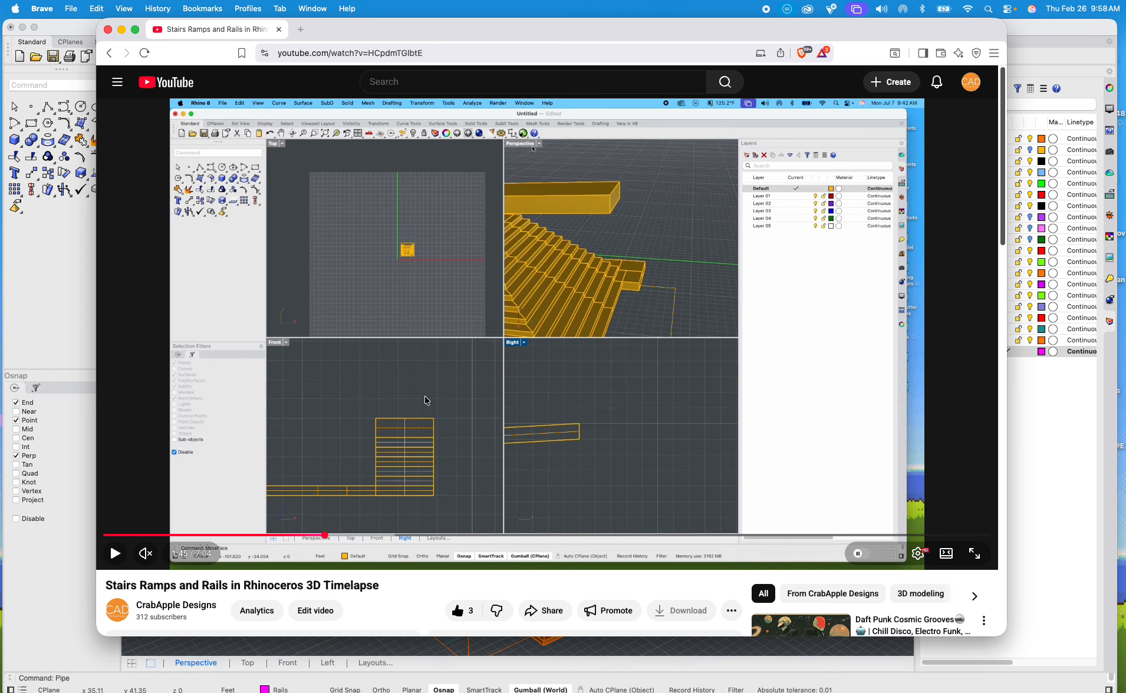
drag(326, 535, 774, 511)
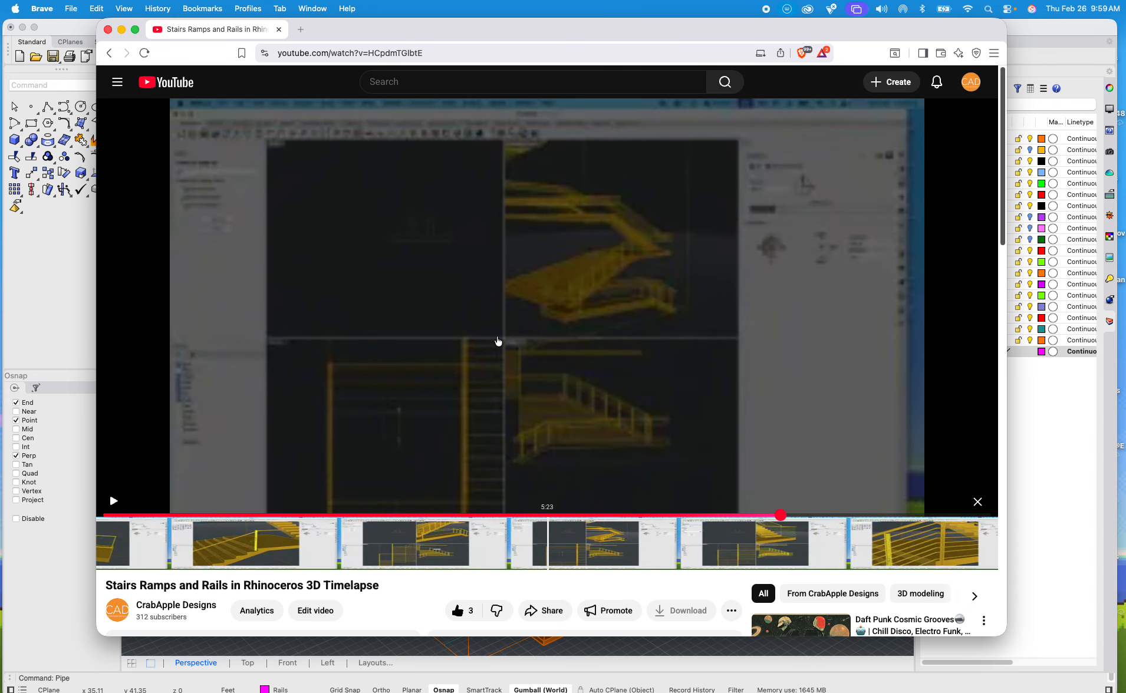
click(117, 507)
click(114, 556)
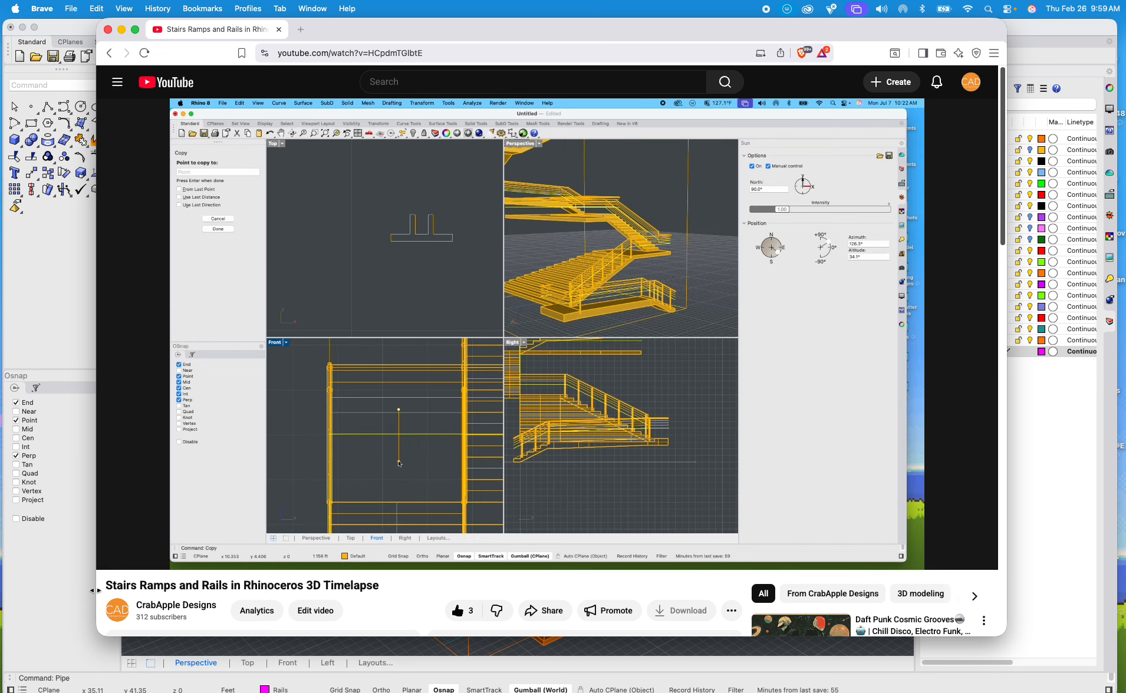
click(1044, 536)
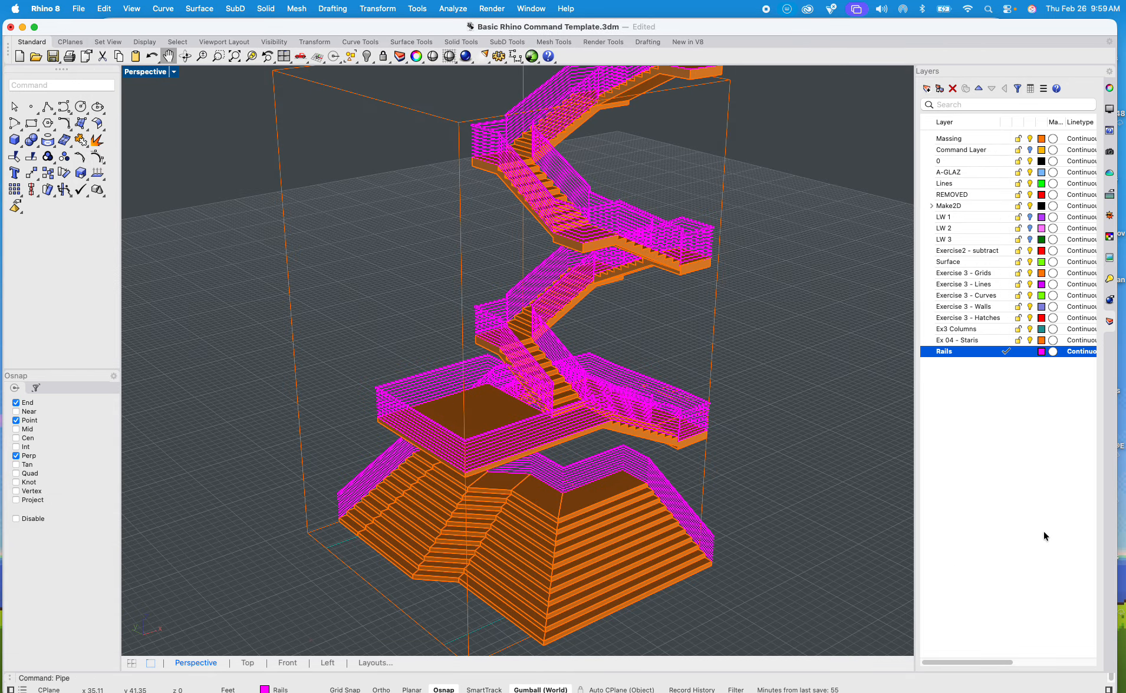